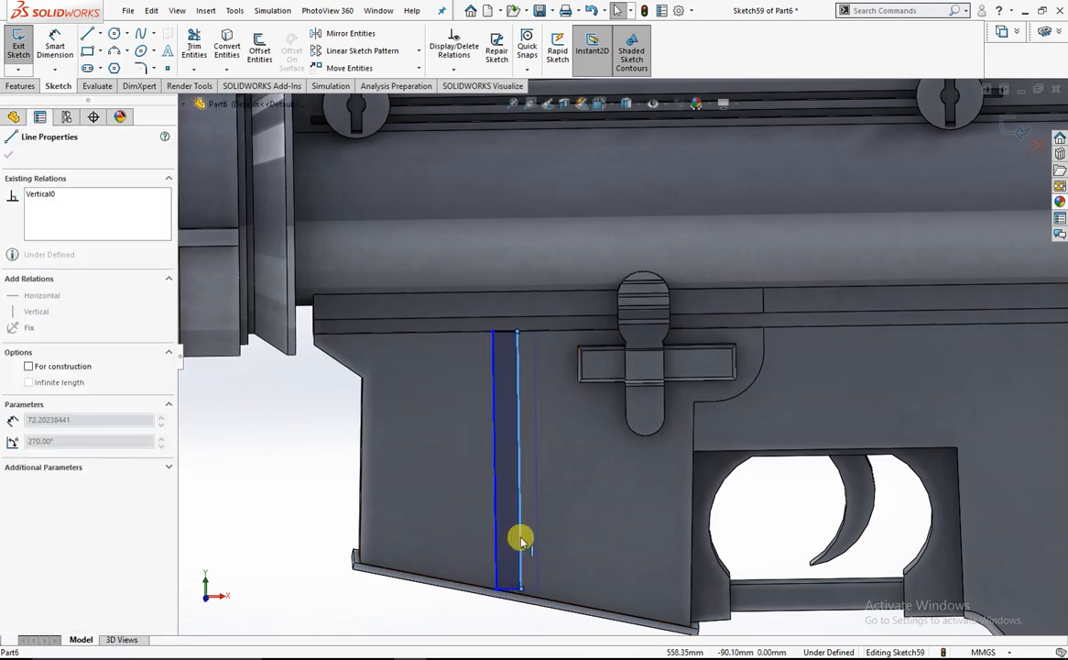
Draw a slanted line along the magazine well's lower edge, from the strip's lower-left corner to below its right side
scroll(543, 452, down, 3)
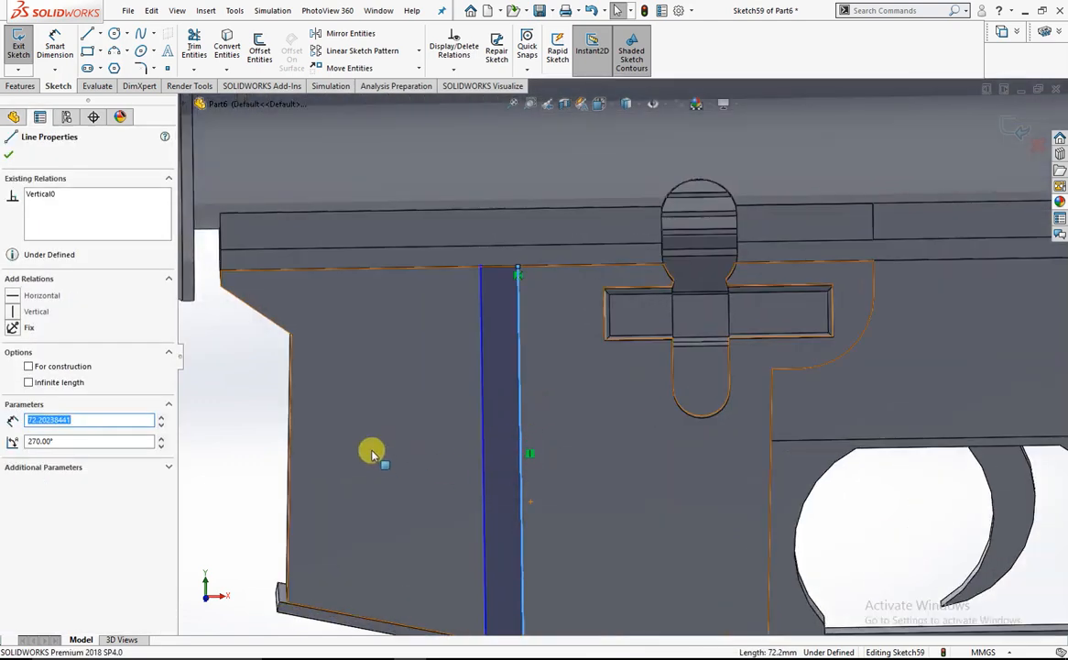
click(247, 422)
scroll(546, 606, up, 3)
scroll(562, 460, down, 5)
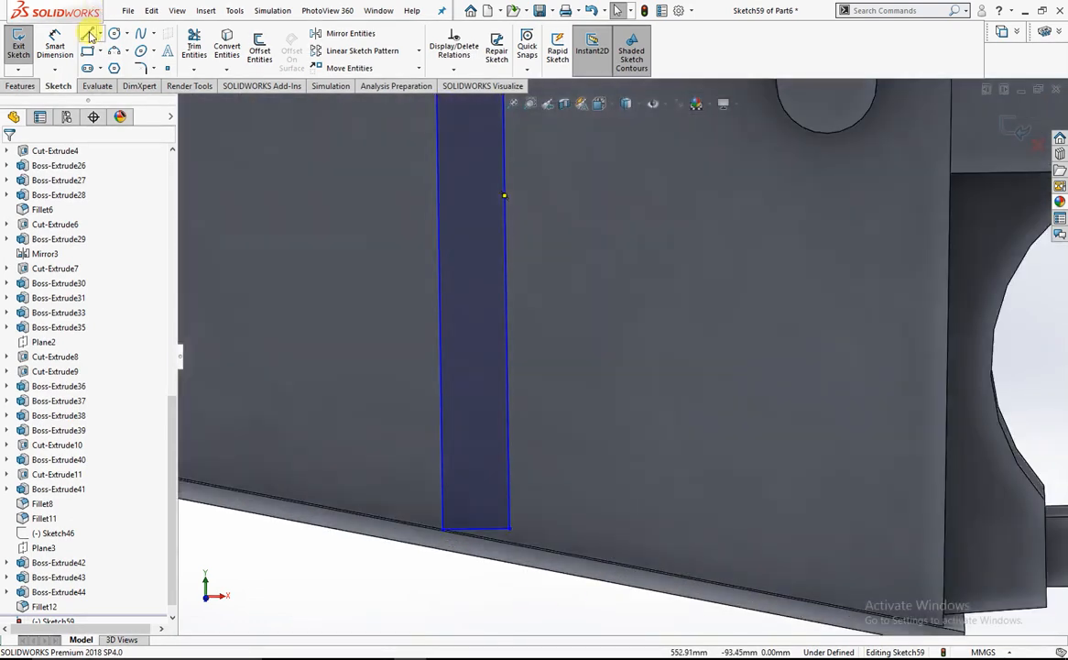
click(87, 32)
scroll(422, 487, down, 5)
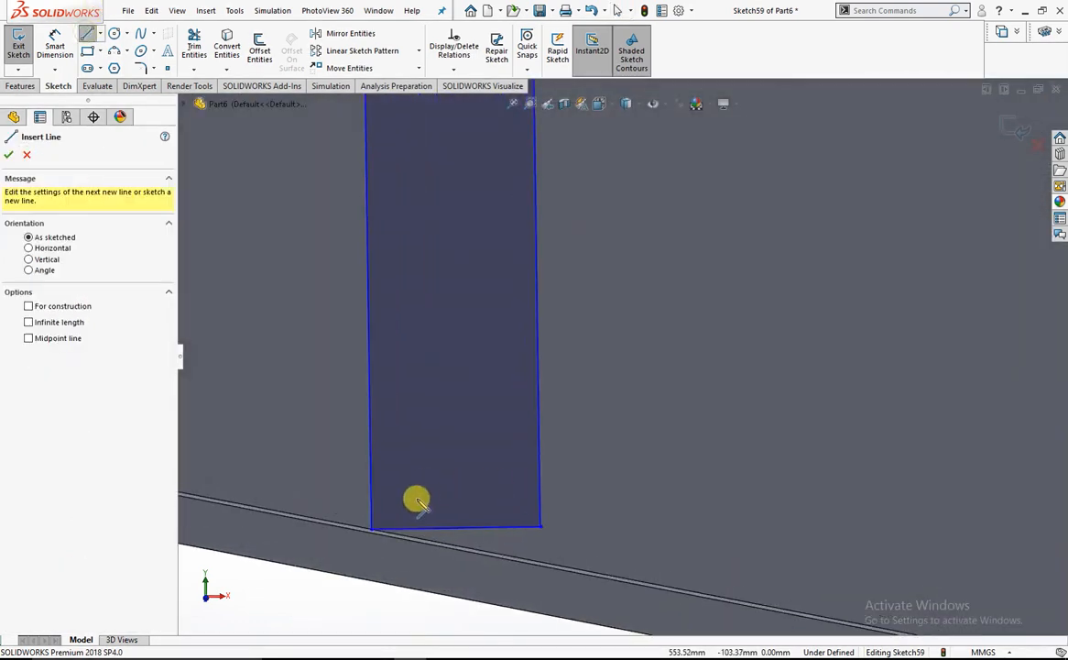
click(370, 531)
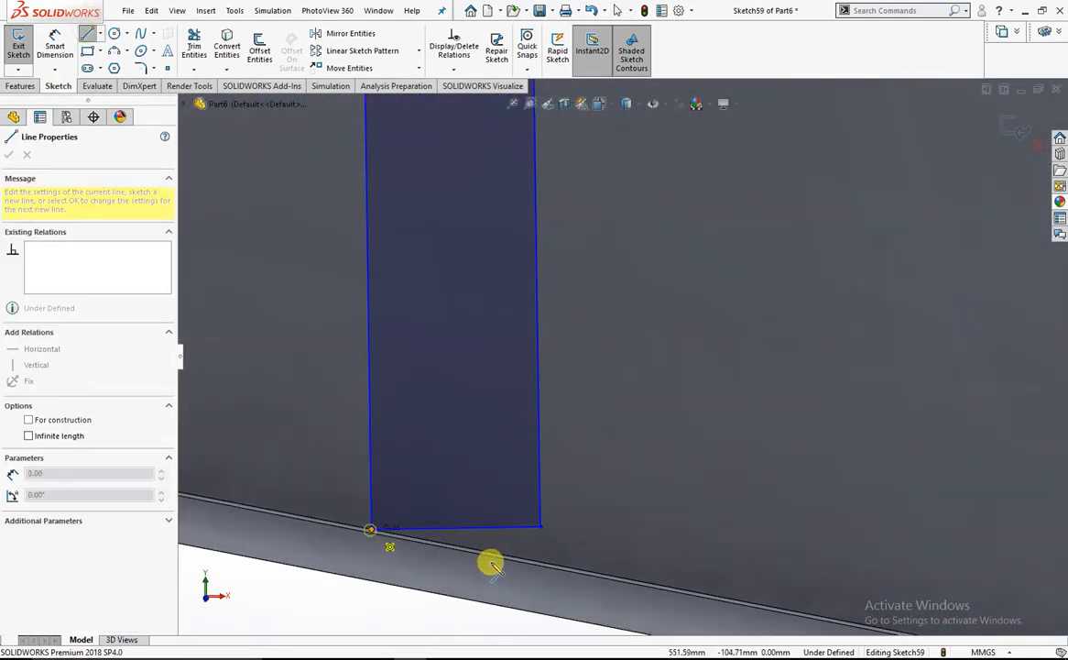
click(542, 562)
key(Escape)
scroll(519, 516, down, 3)
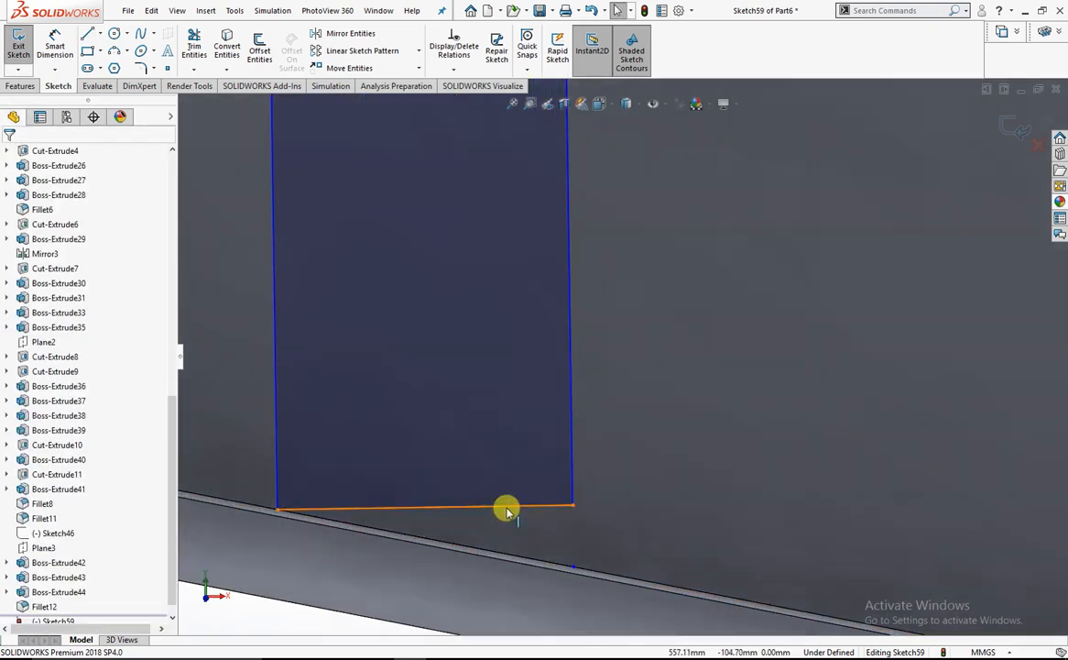
Delete the strip's horizontal bottom line and extend its right vertical line down to the slanted line
click(506, 505)
key(Delete)
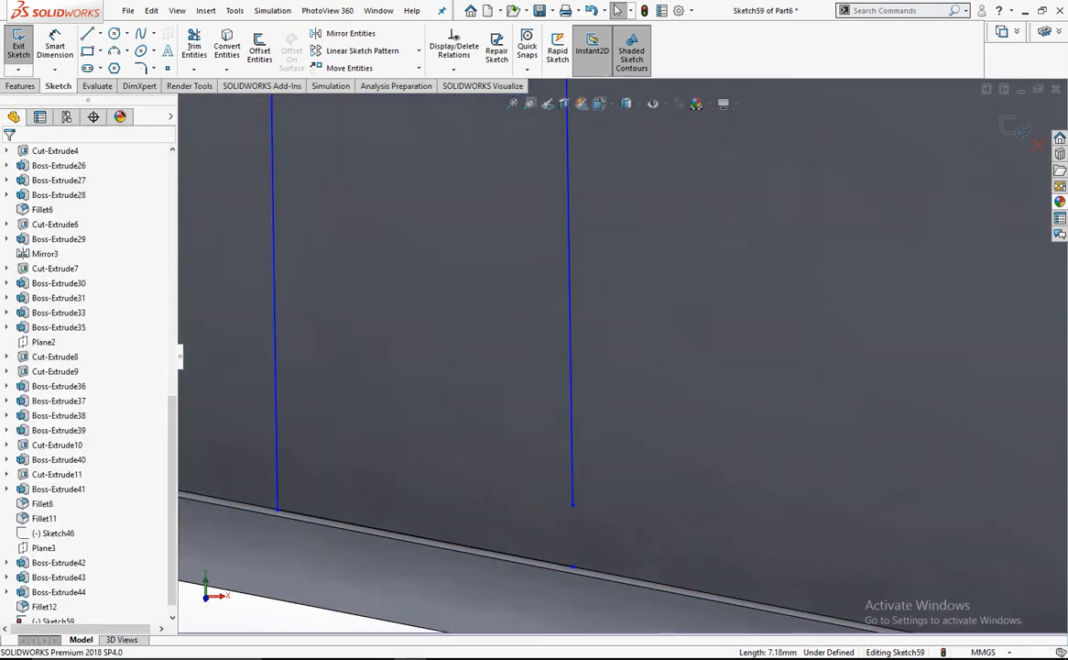
click(190, 64)
click(229, 85)
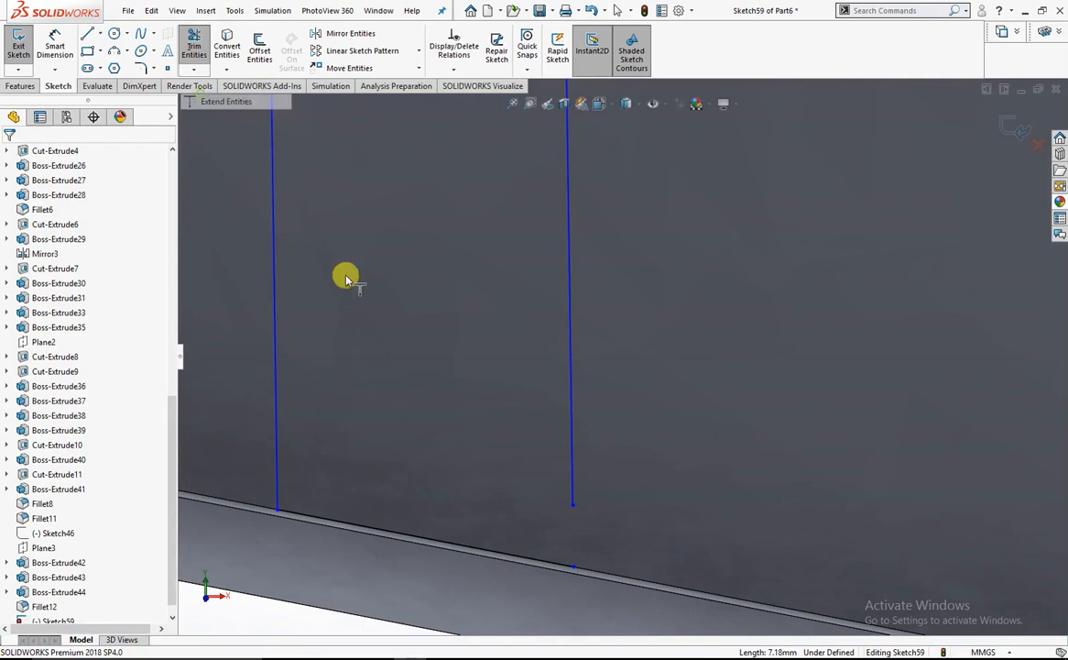
click(571, 463)
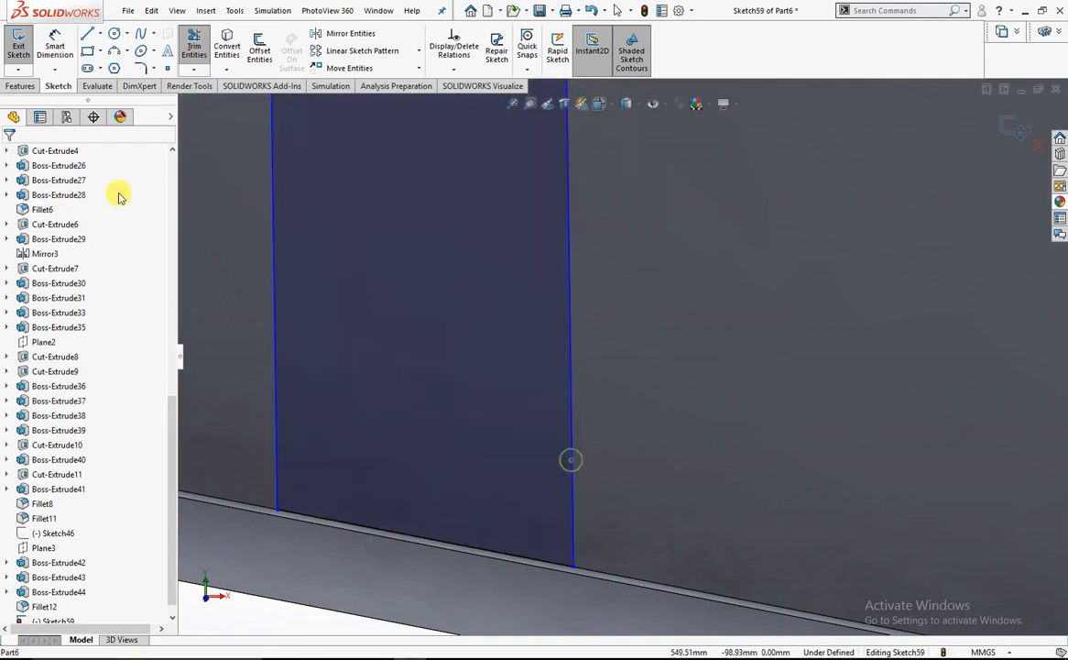
Extrude the closed strip profile 1 mm as a blind boss merged with the body
click(19, 85)
click(24, 46)
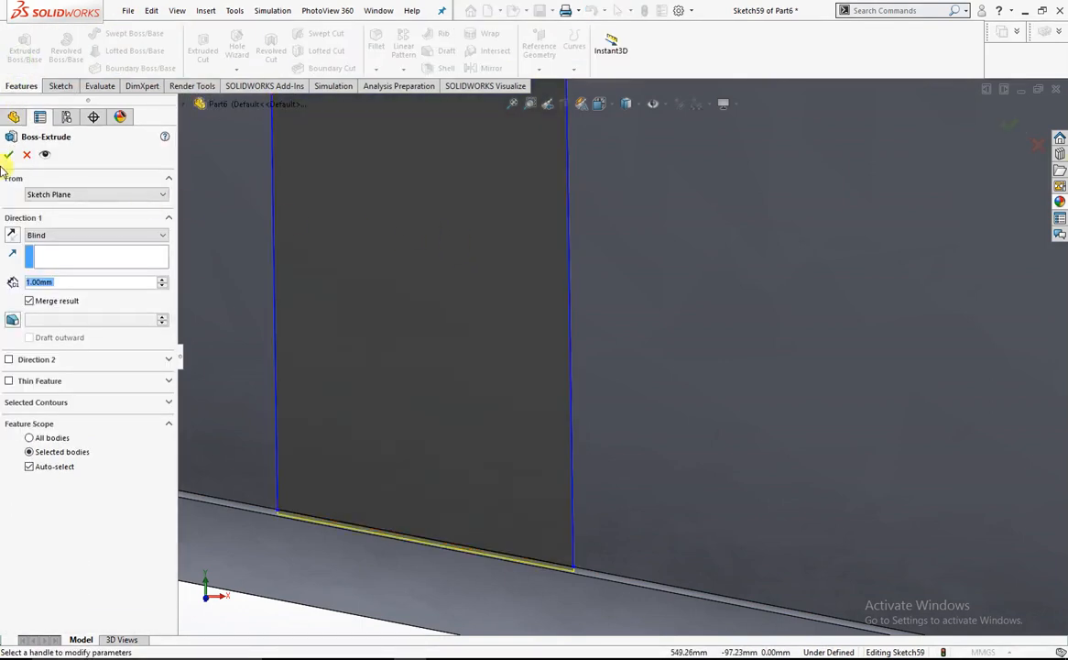
click(11, 154)
Start a sketch on the raised strip's face and draw a circle of about 2.3 mm radius centred across its width
scroll(600, 273, up, 16)
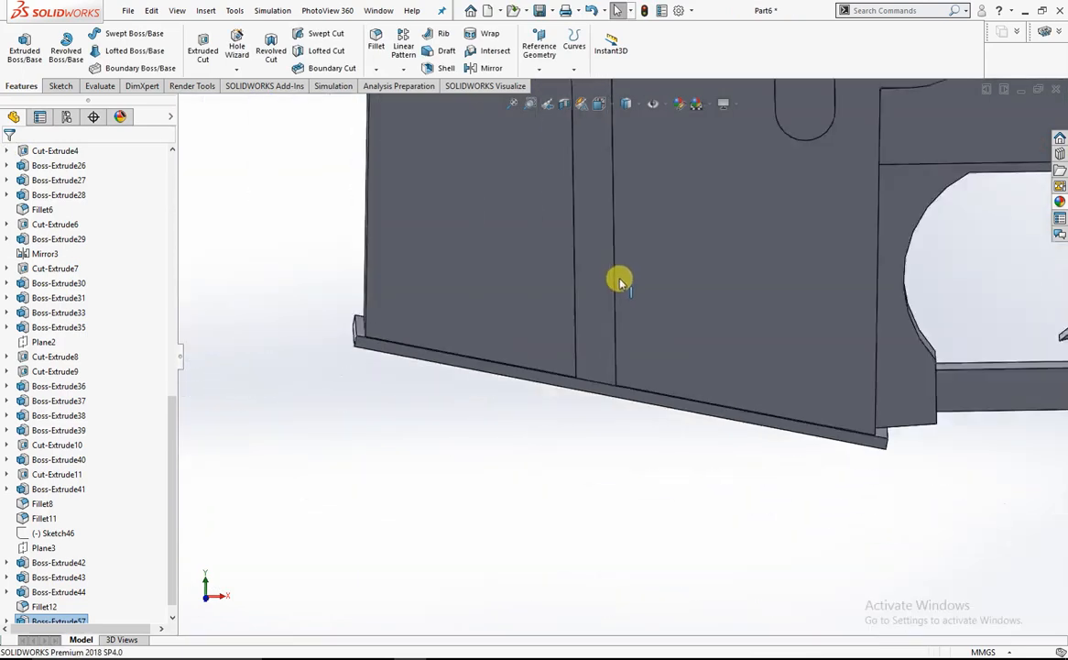
scroll(515, 358, up, 10)
right_click(501, 404)
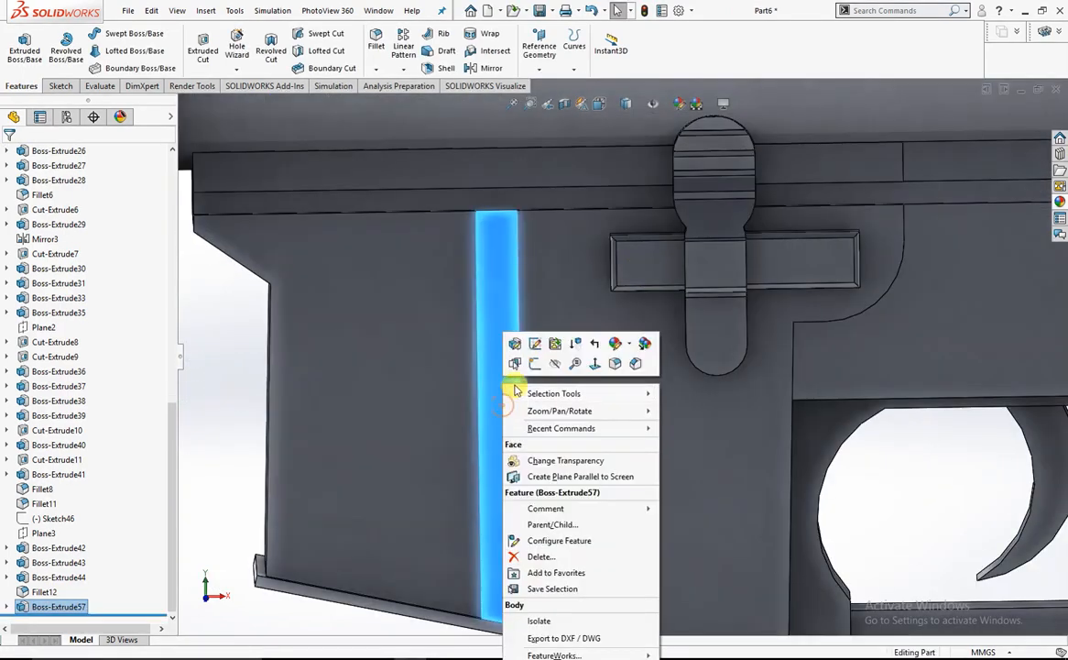
click(537, 364)
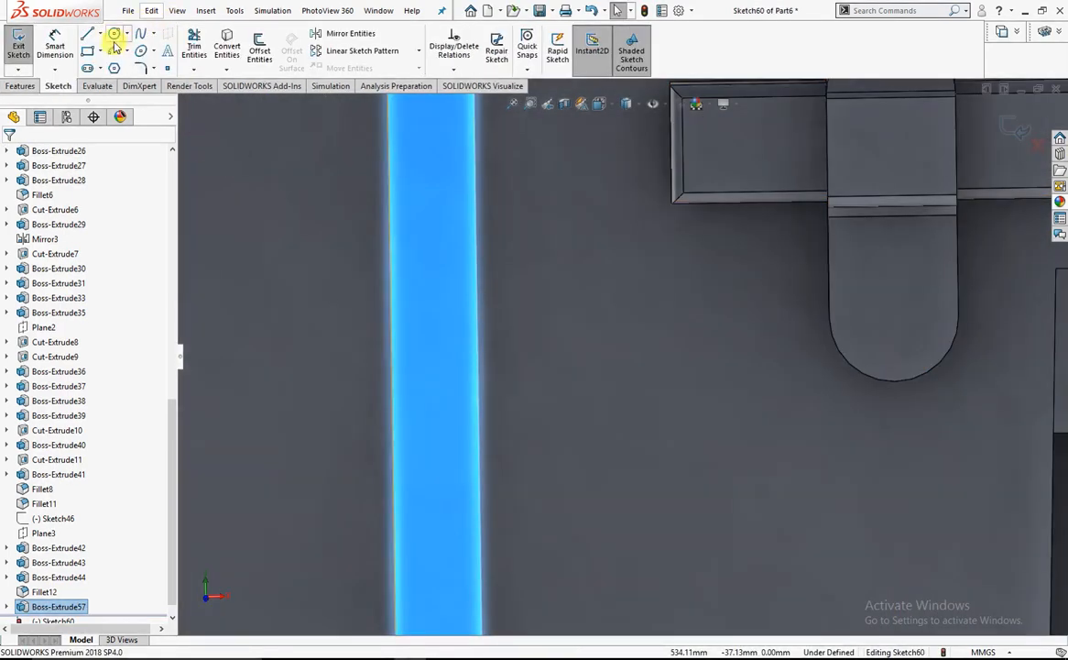
click(116, 37)
scroll(545, 447, up, 5)
scroll(640, 385, down, 3)
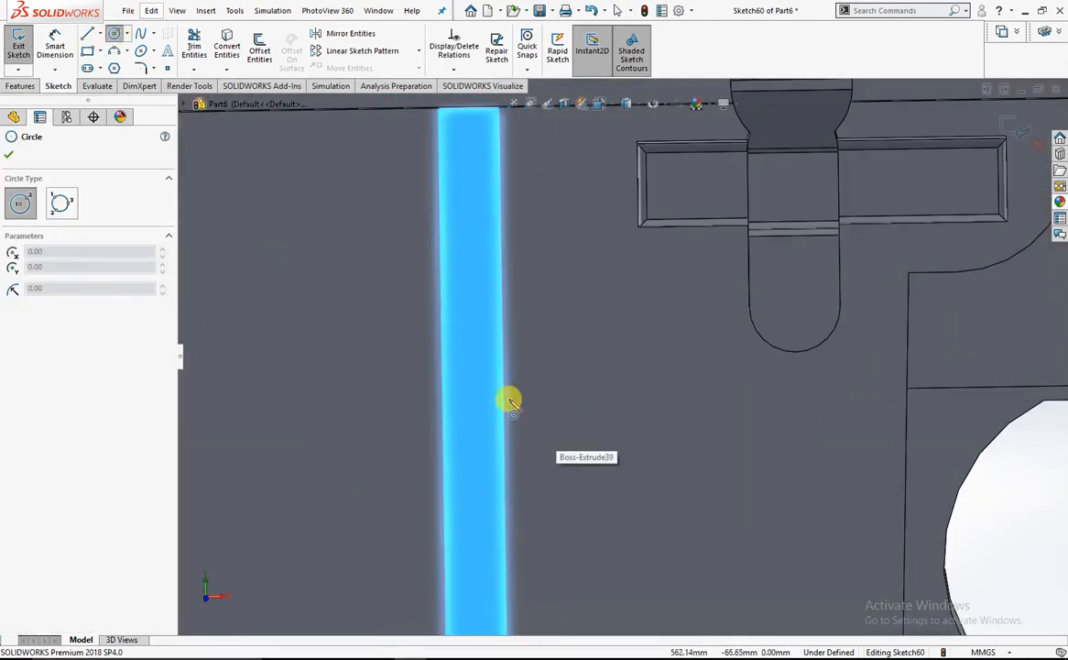
click(476, 404)
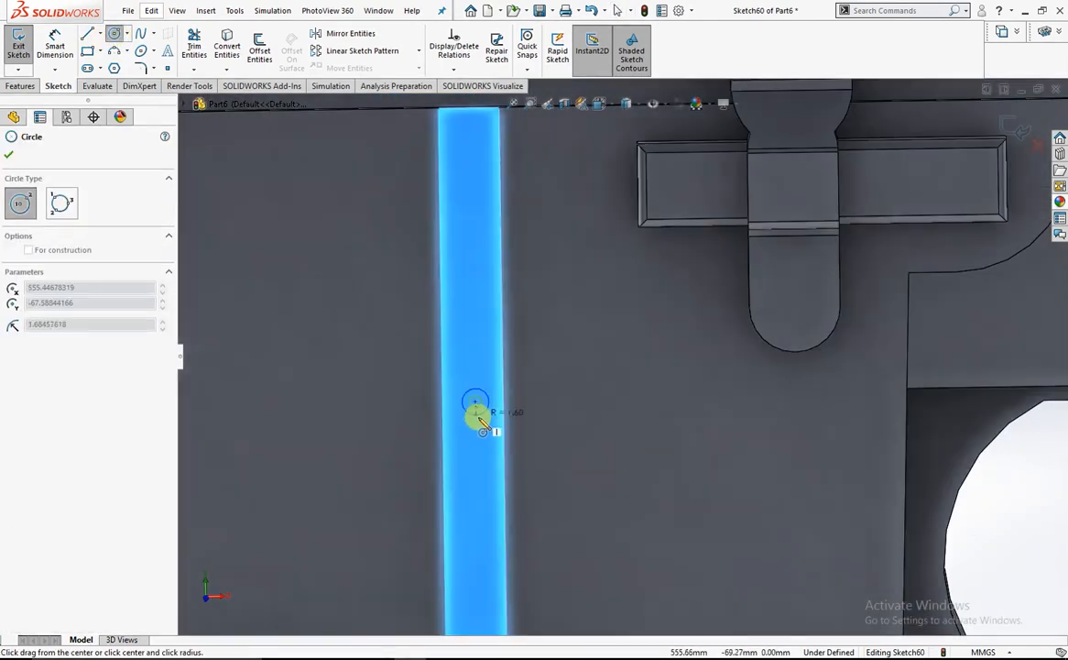
click(483, 423)
scroll(508, 398, down, 5)
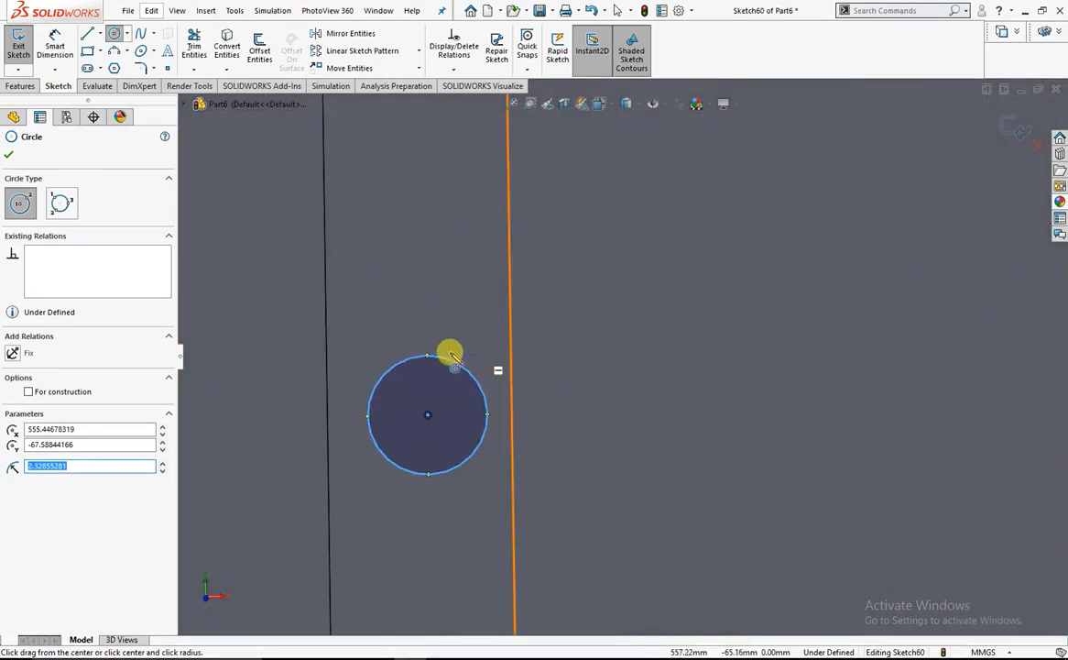
Offset the circle inward by 0.5 mm
click(253, 51)
click(31, 223)
click(10, 155)
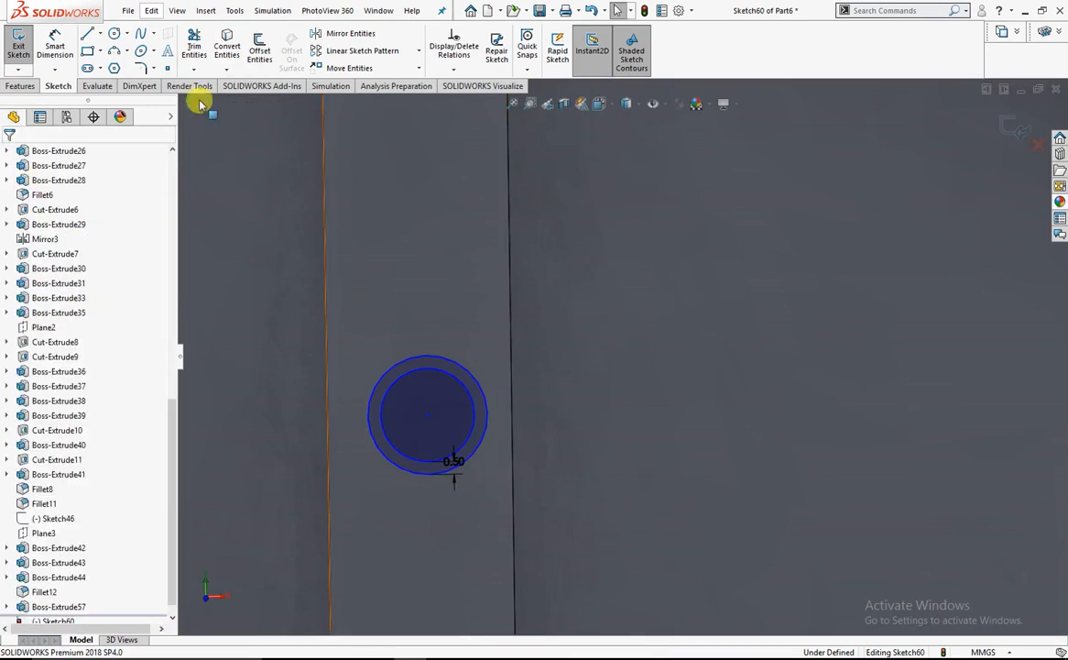
Draw a center rectangle on the circles' centre, about 4.6 mm by 0.7 mm, with its corners on the outer circle
click(88, 53)
scroll(440, 399, down, 5)
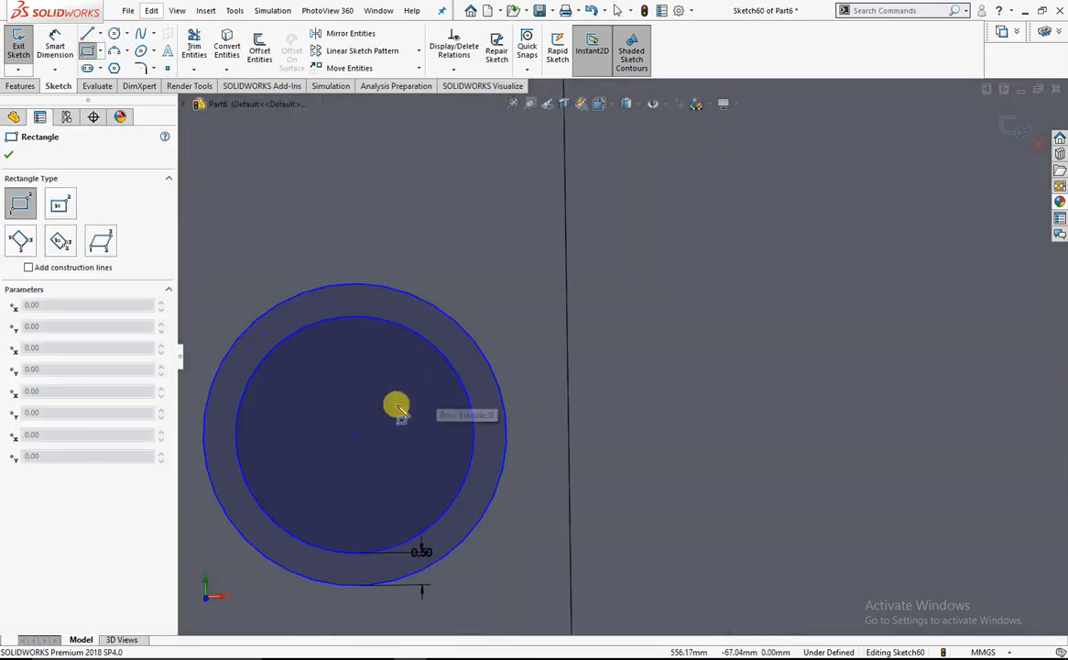
click(58, 205)
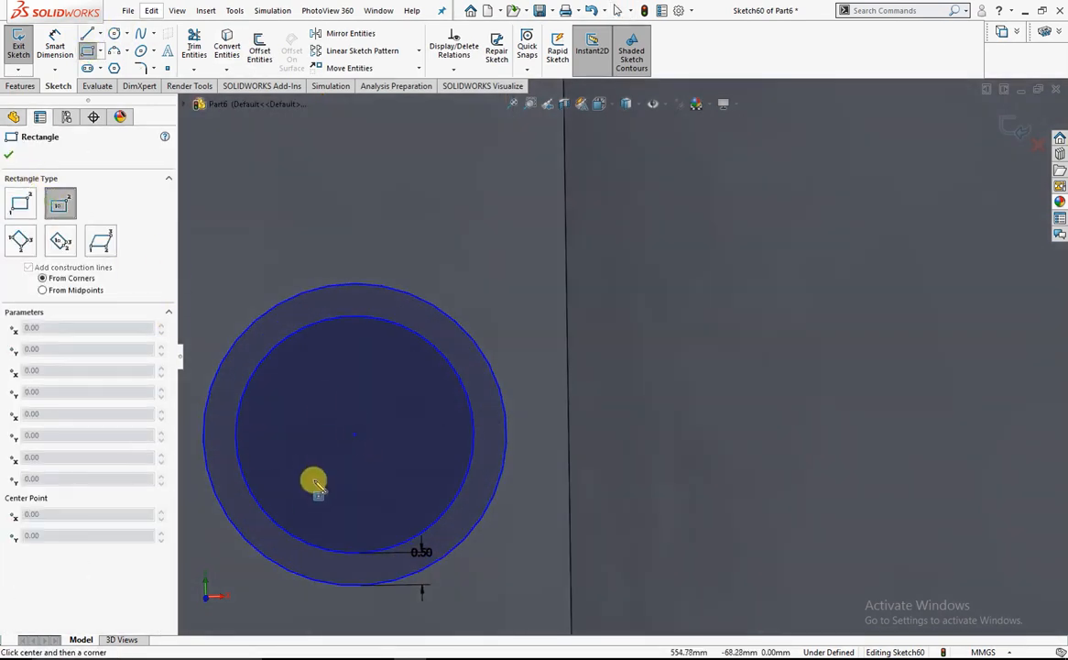
click(352, 436)
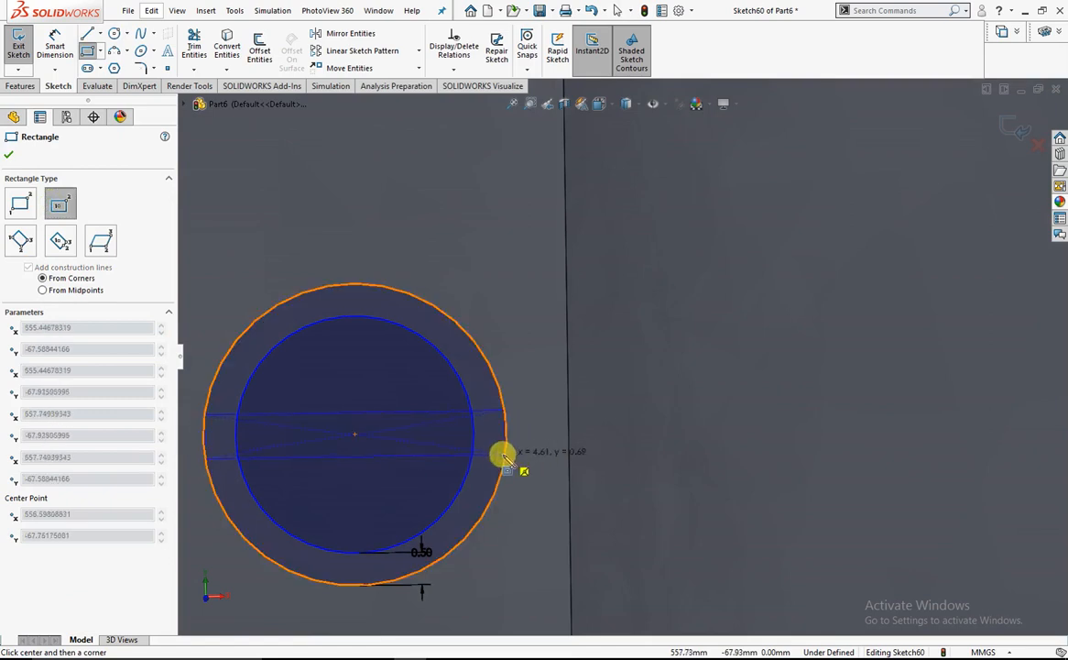
click(503, 454)
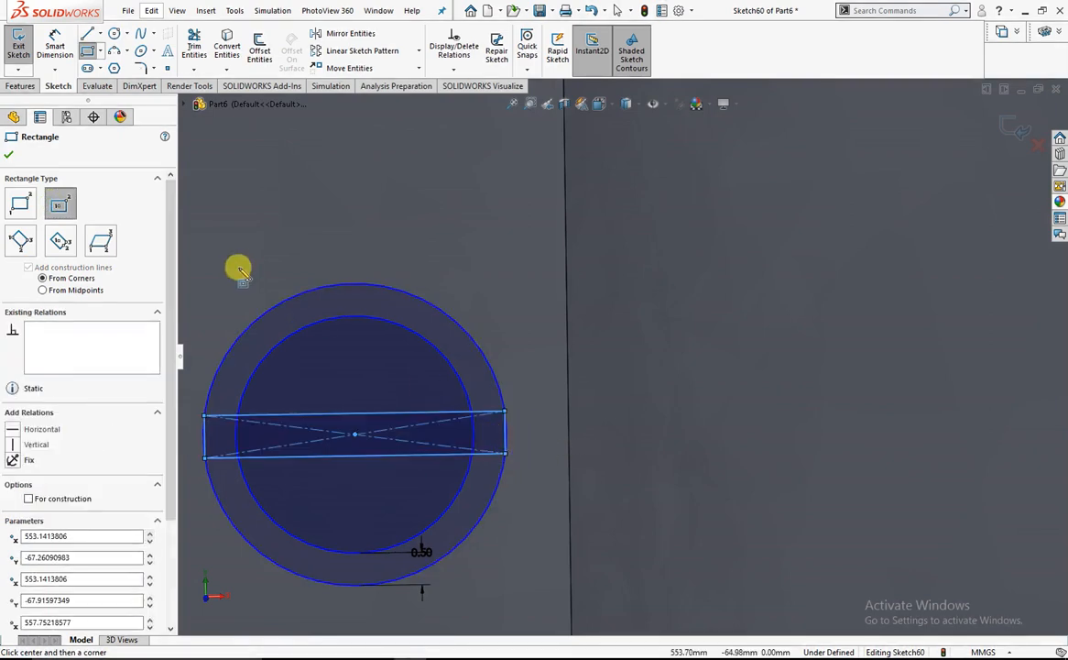
click(8, 156)
Draw lines from the outer circle's top to the strip's right edge, down that edge, and back to the circle's bottom
key(l)
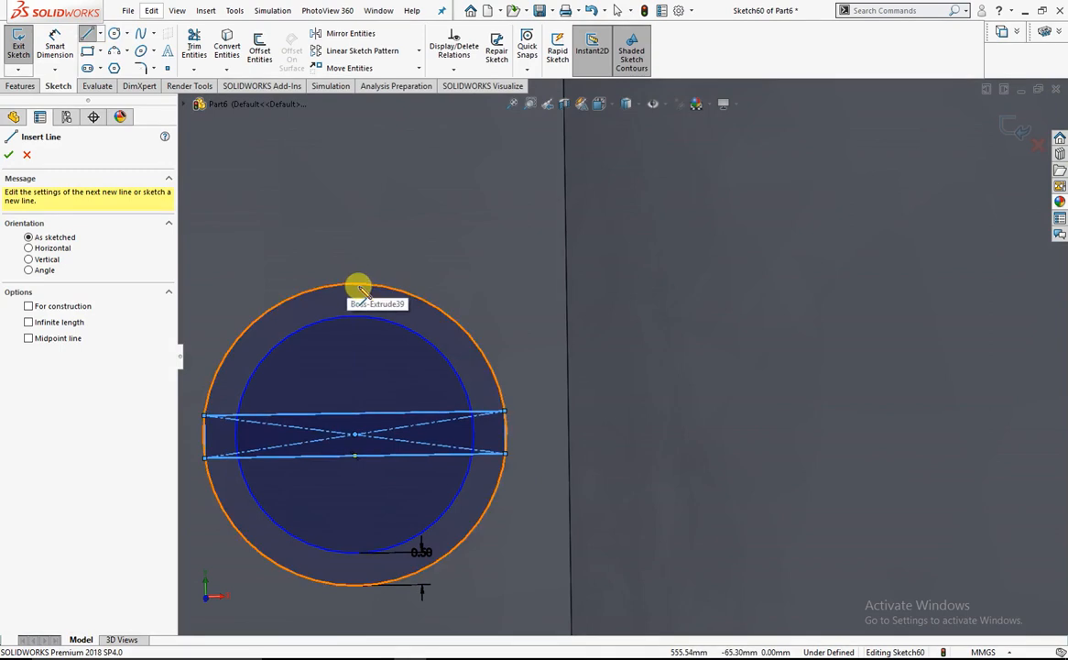
click(354, 284)
click(567, 280)
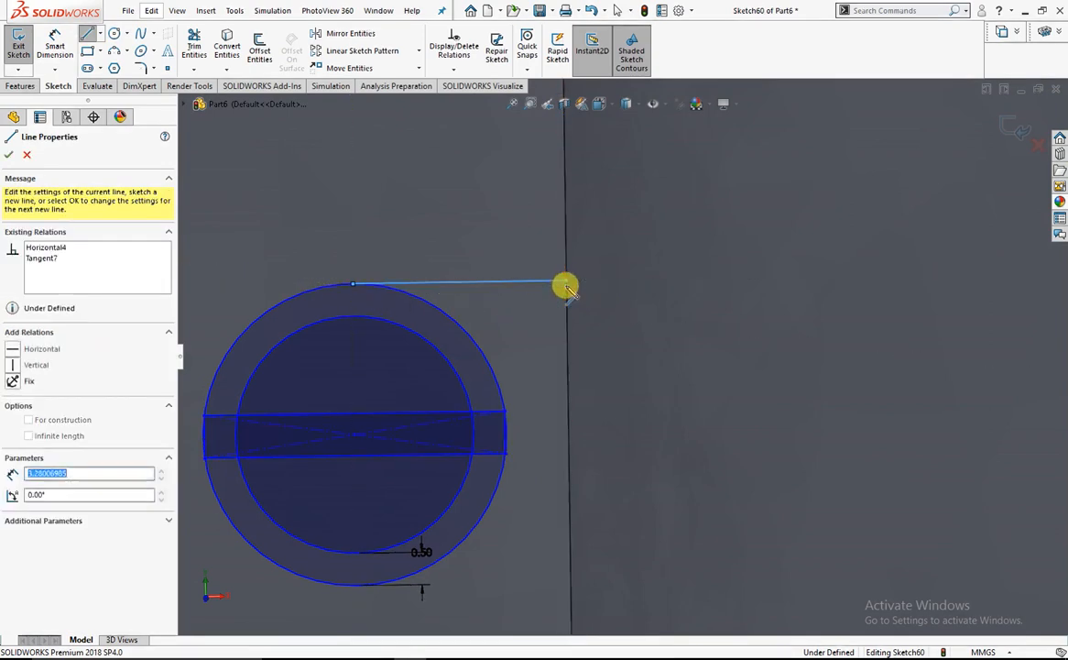
click(570, 583)
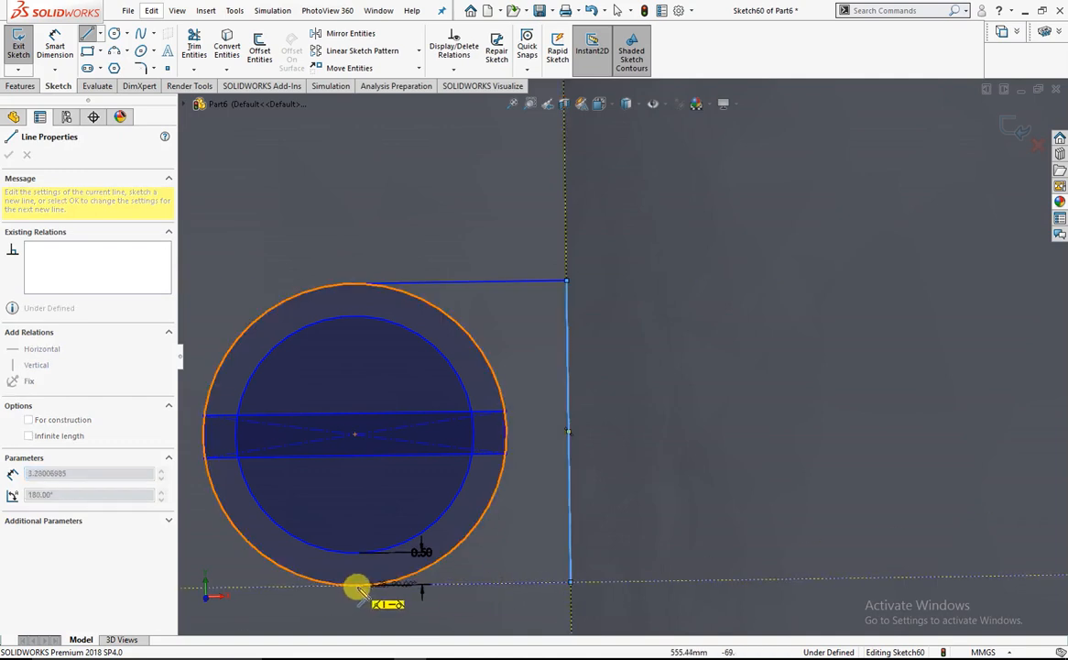
click(356, 582)
key(Escape)
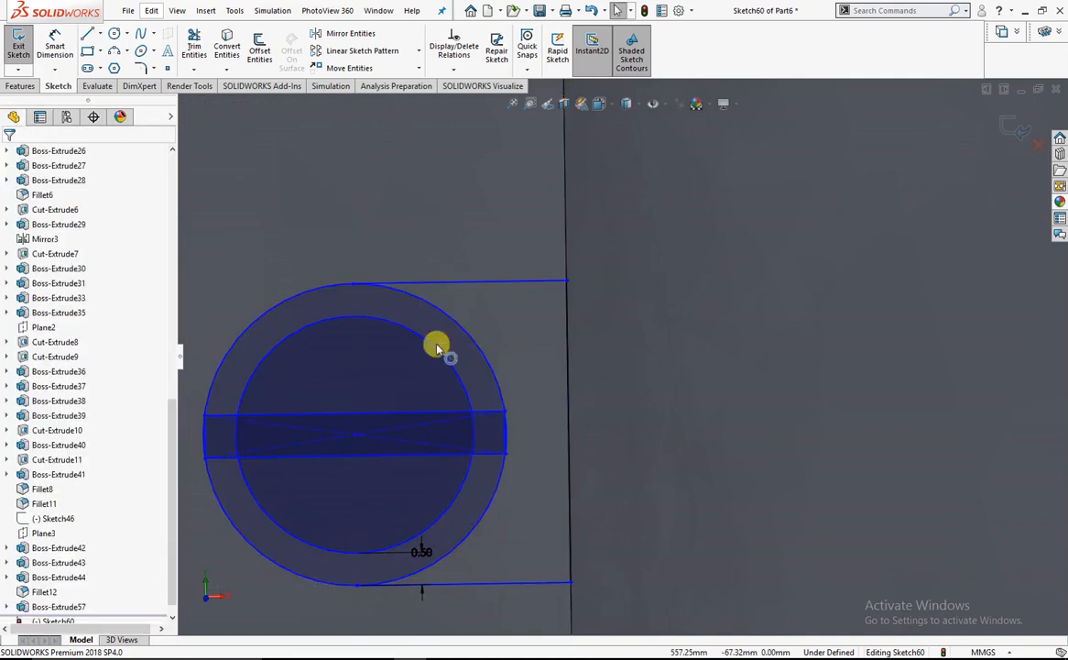
Trim the short side, inner-circle arc and construction diagonals at the right end of the rectangle
click(192, 54)
scroll(471, 431, down, 5)
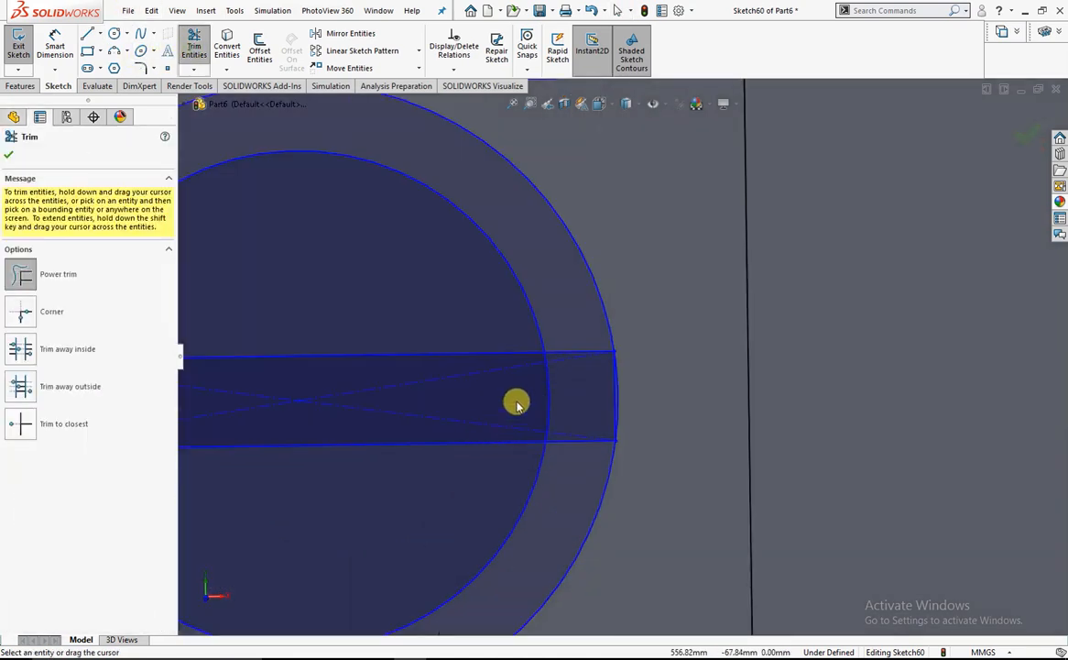
scroll(622, 398, down, 3)
click(611, 401)
scroll(427, 369, up, 4)
scroll(658, 348, down, 4)
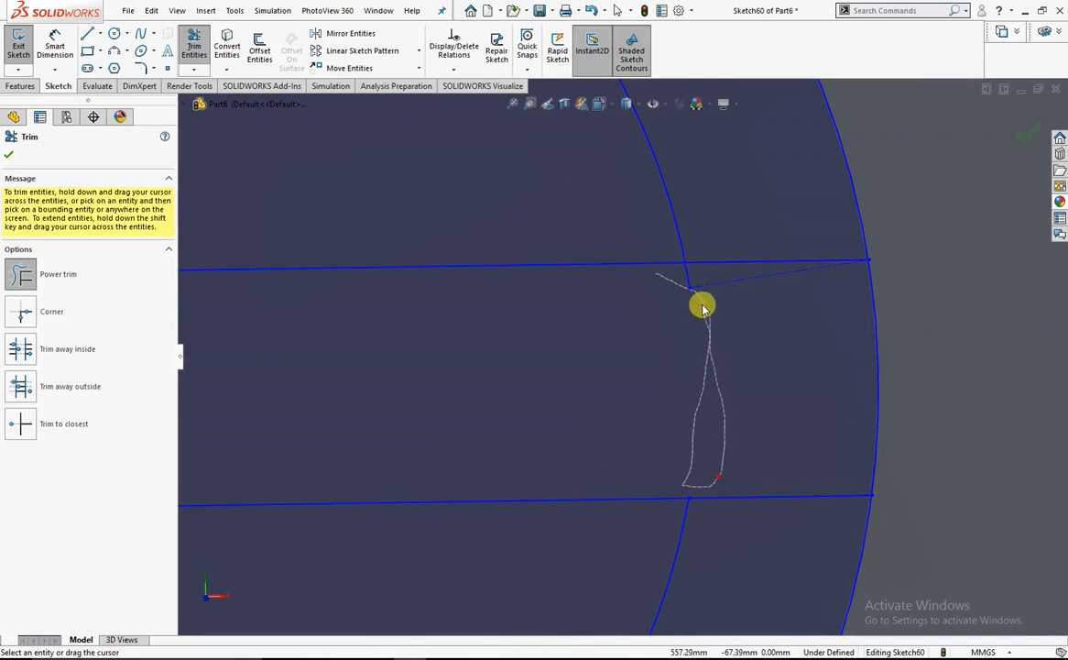
drag(657, 289, 652, 293)
scroll(398, 399, up, 7)
Trim the inner-circle arc, remaining construction diagonals and short side at the left end of the rectangle
scroll(451, 368, down, 3)
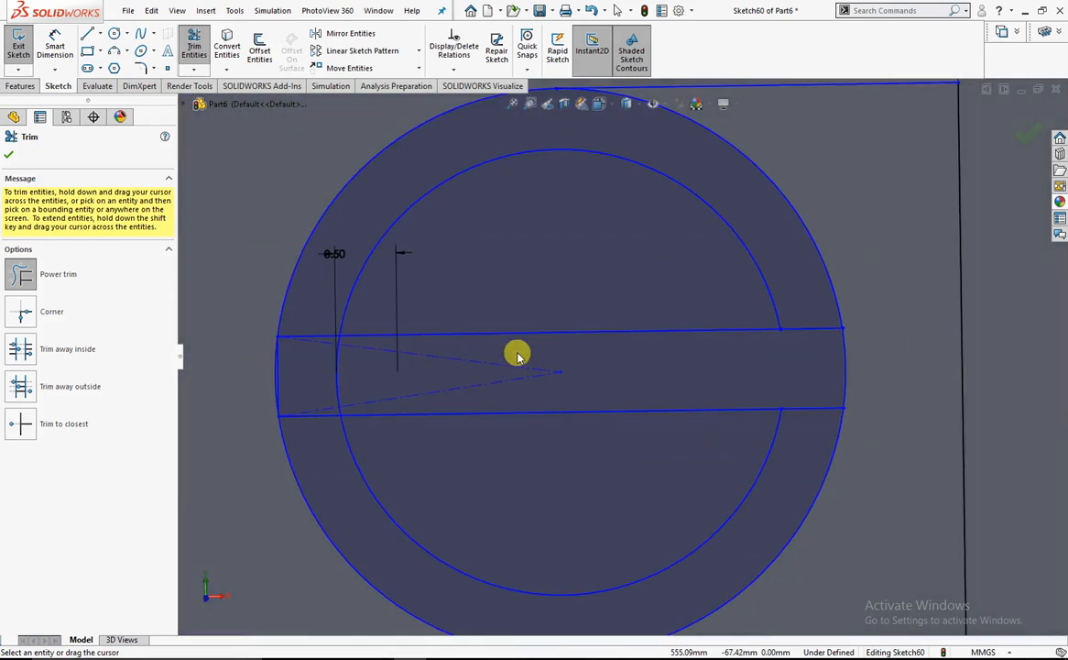
drag(517, 353, 443, 391)
drag(321, 401, 323, 400)
scroll(364, 389, down, 3)
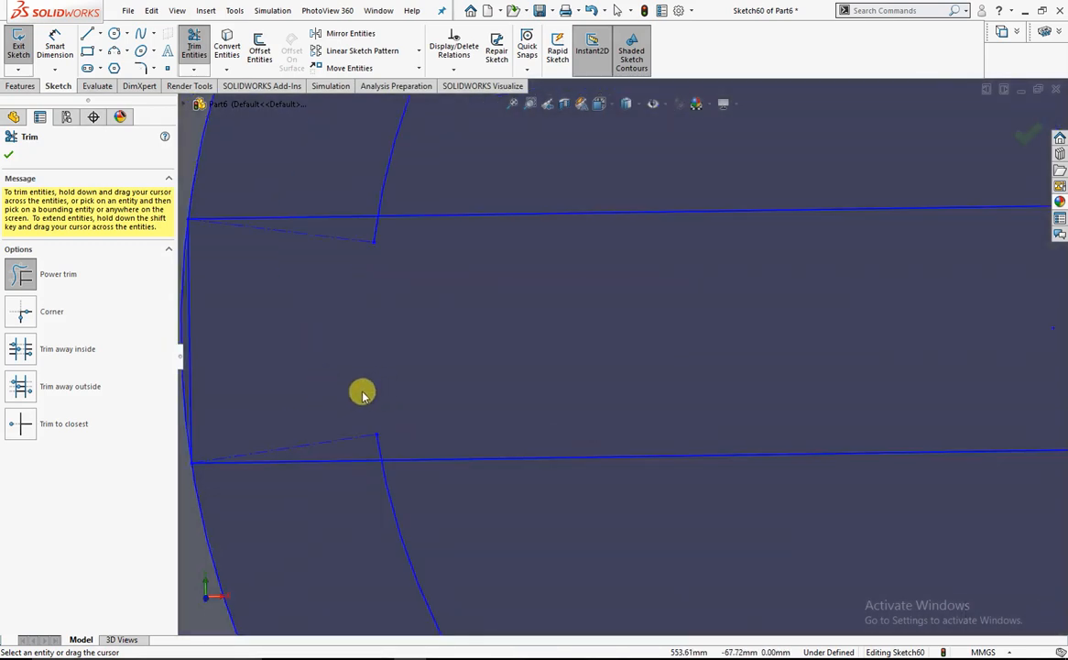
drag(386, 445, 394, 447)
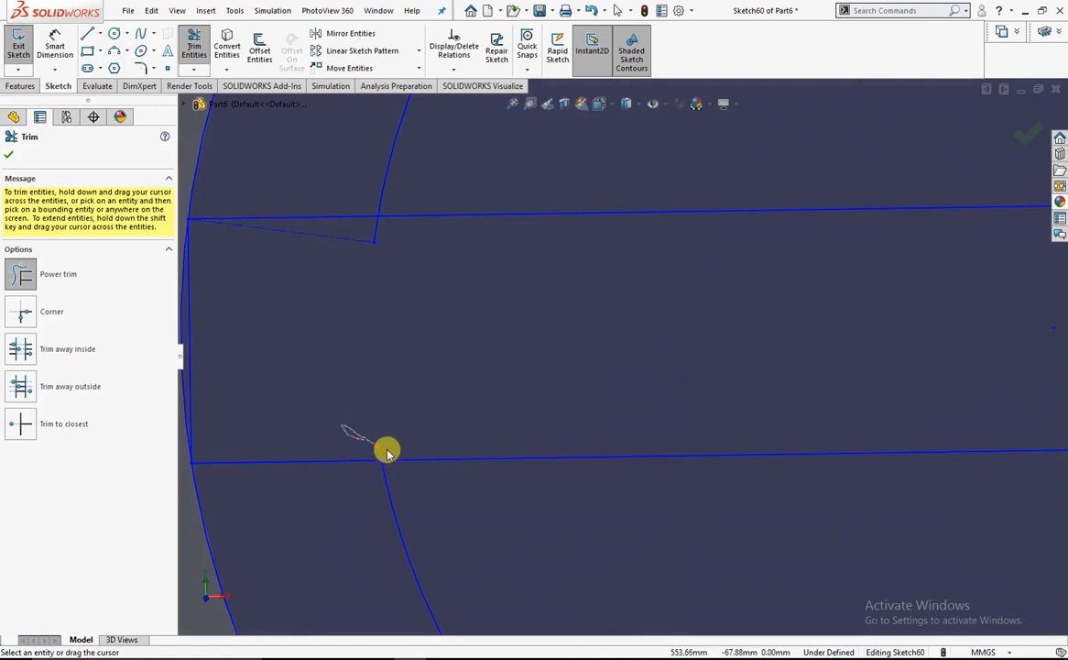
drag(321, 293, 315, 301)
scroll(215, 370, down, 5)
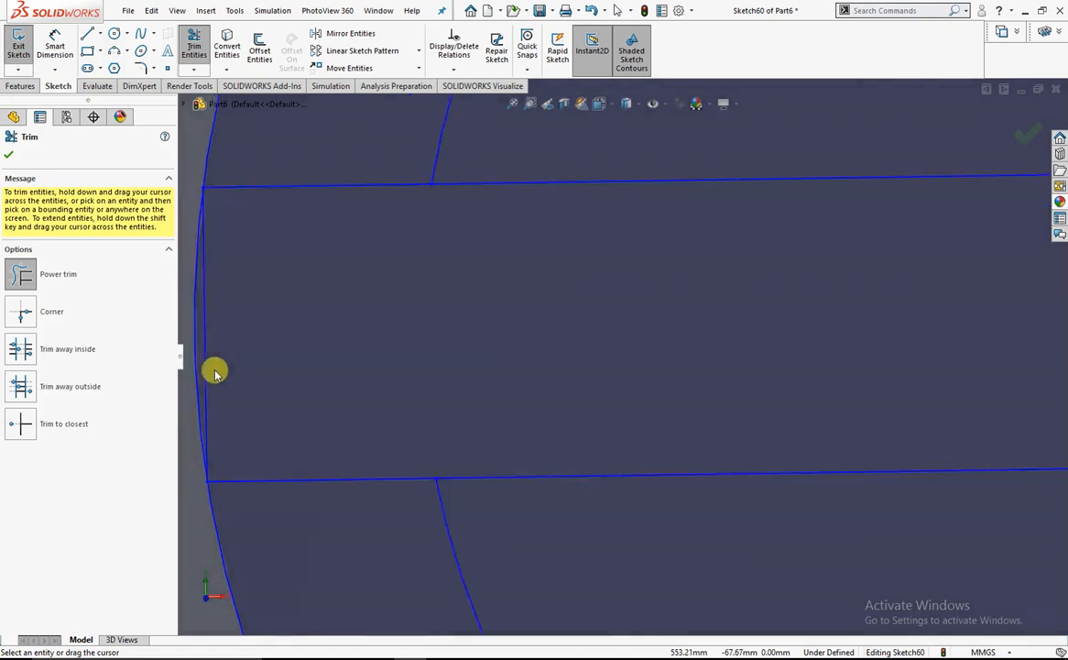
drag(353, 385, 298, 383)
scroll(563, 322, up, 6)
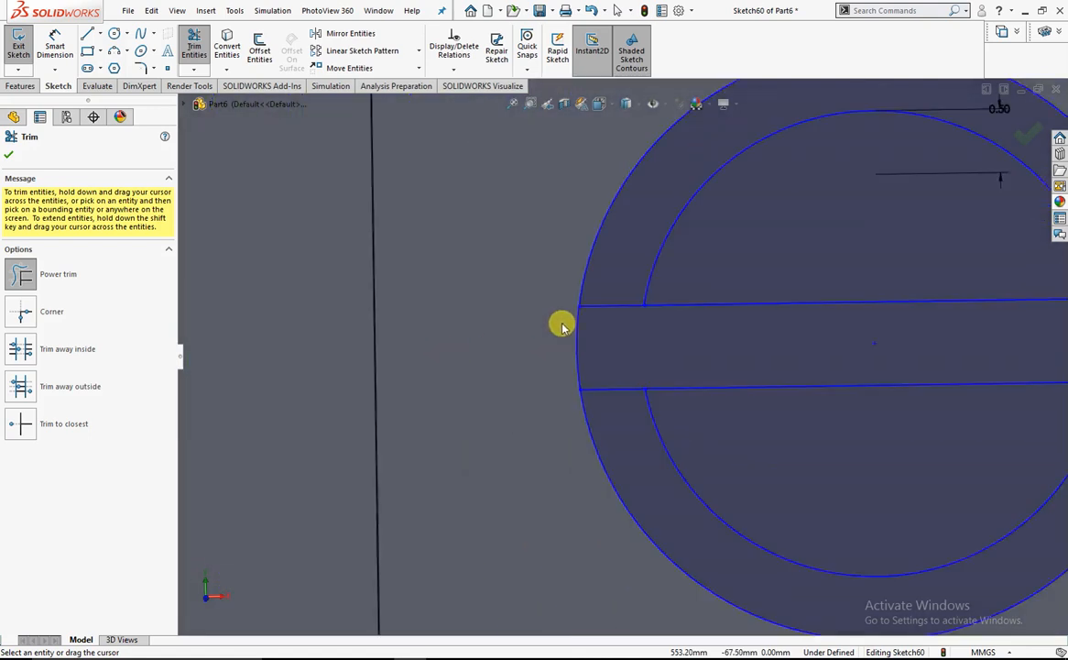
scroll(693, 315, down, 4)
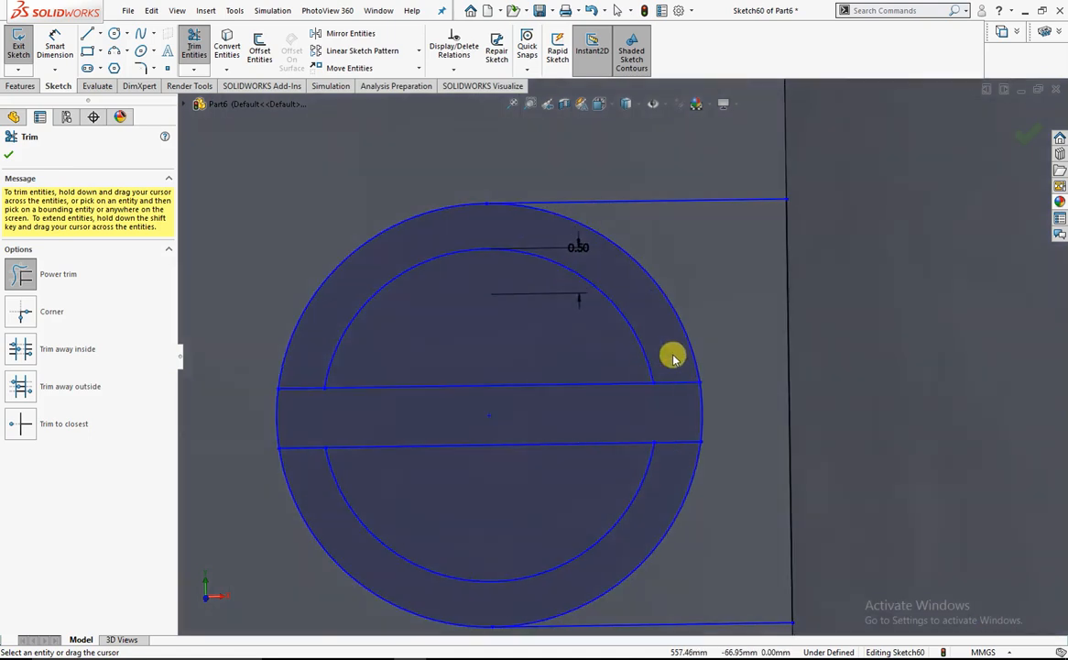
click(9, 158)
Extrude the upper and lower ring regions, the central bar and the region beside the strip's right edge by 1 mm
scroll(660, 440, down, 2)
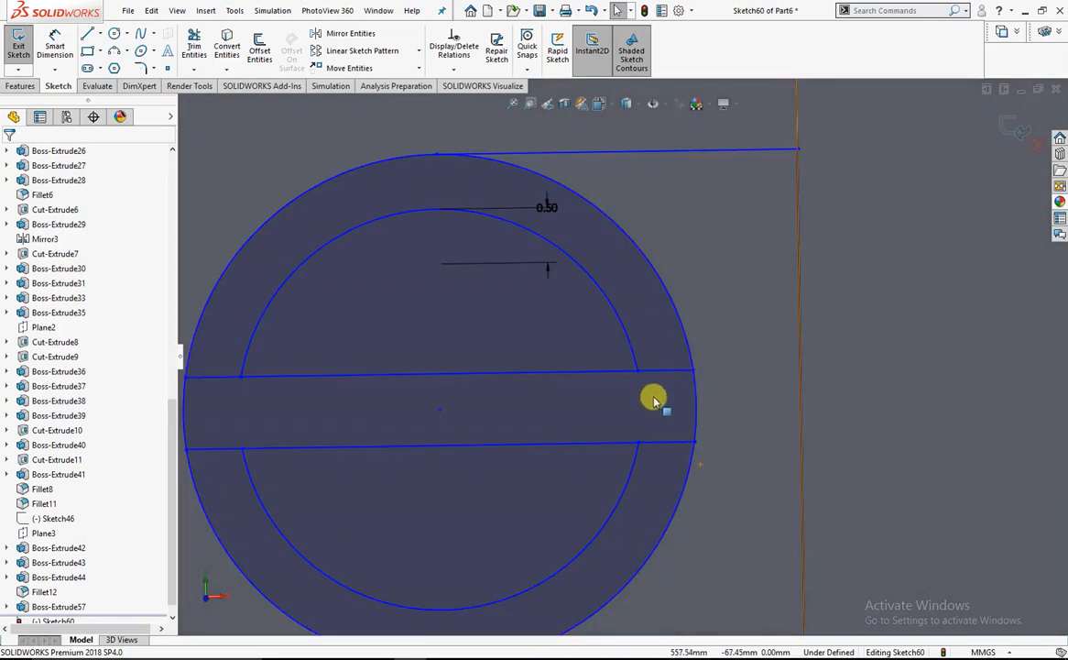
click(20, 85)
click(24, 46)
click(655, 334)
click(671, 401)
click(674, 458)
click(723, 433)
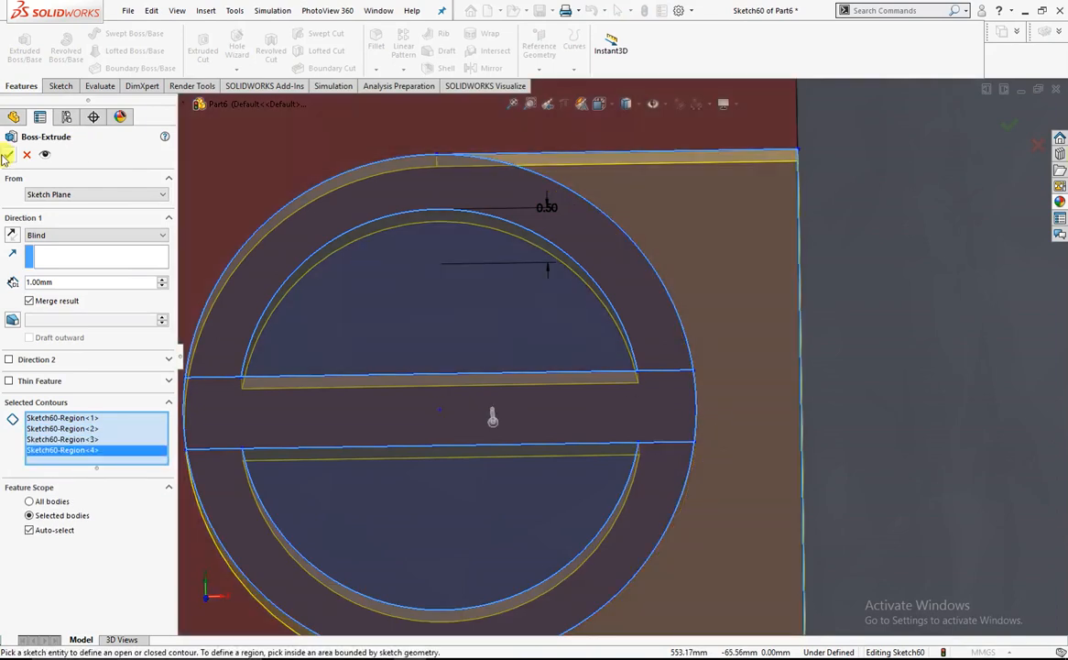
click(8, 154)
scroll(727, 367, up, 10)
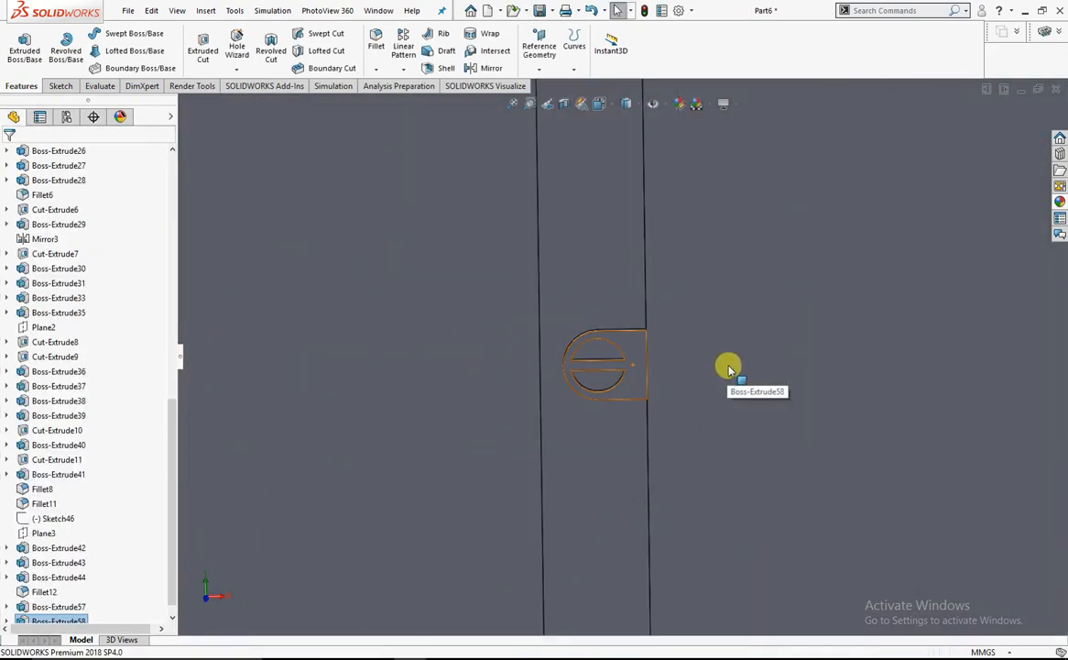
Sketch a rectangle about 30 mm long and 4.6 mm high on the magazine well face, extending rightward from the slotted tab's straight edge
middle_drag(727, 366, 699, 344)
scroll(701, 346, down, 4)
right_click(663, 375)
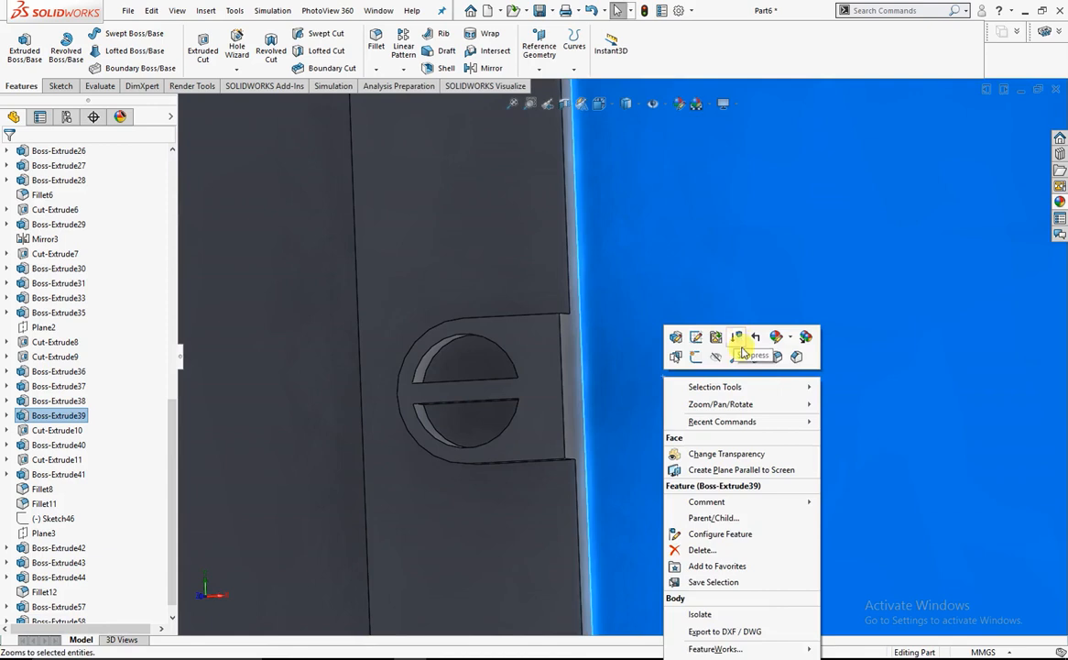
click(757, 361)
scroll(597, 380, down, 8)
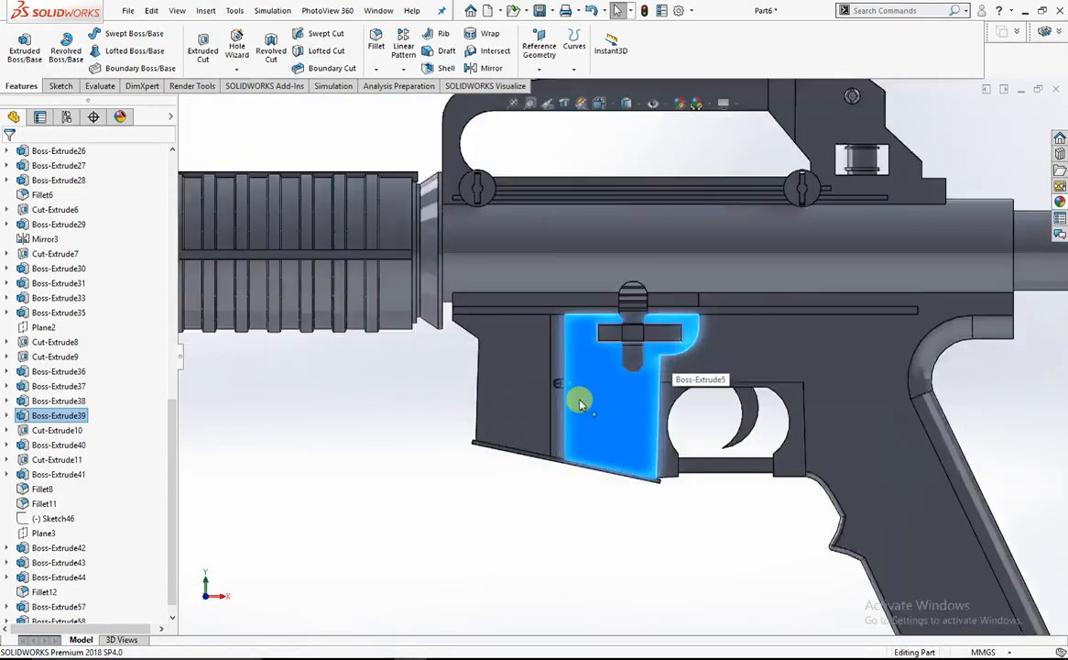
right_click(602, 393)
click(632, 363)
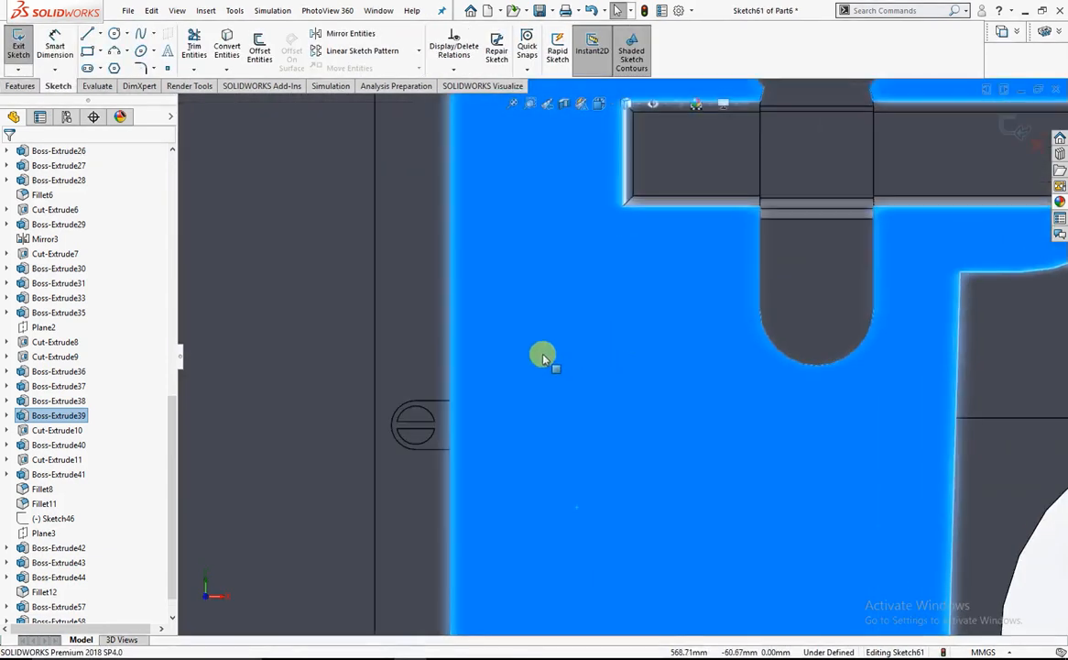
click(88, 53)
scroll(419, 346, down, 4)
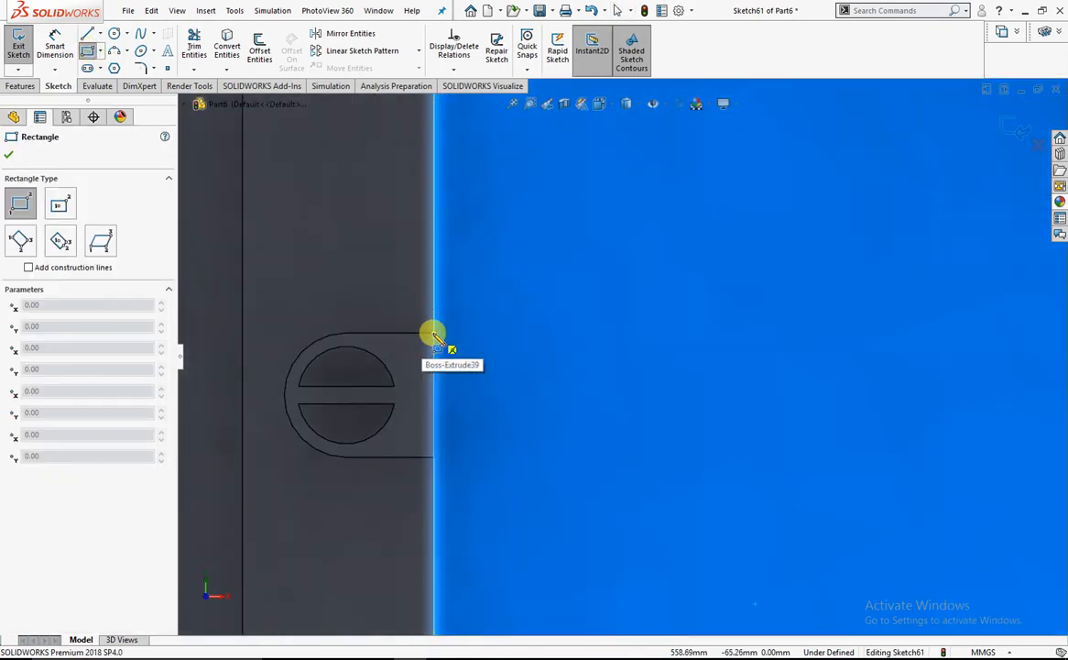
click(434, 335)
scroll(692, 472, up, 3)
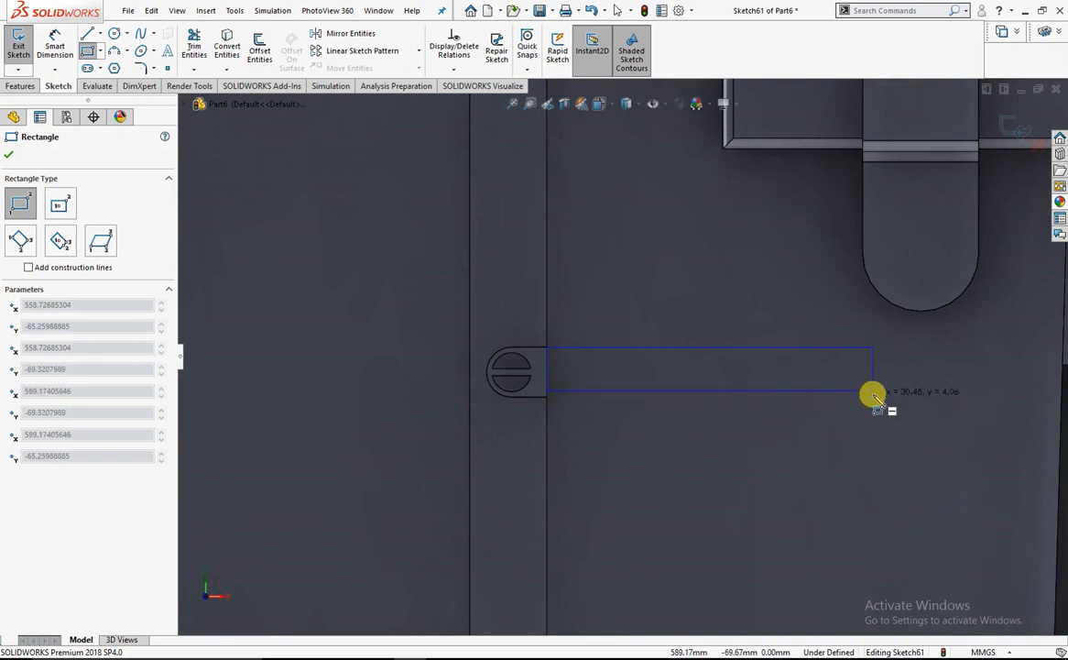
click(872, 395)
key(Escape)
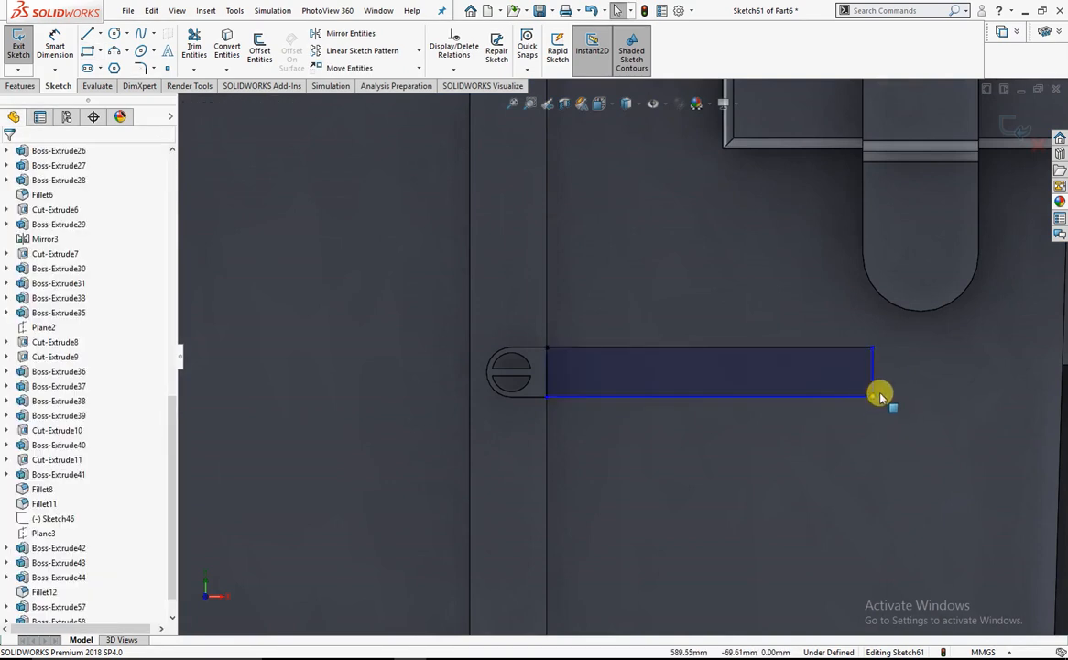
Shorten the rectangle to about two-thirds of its length by moving its far short side, and extrude it 1 mm
scroll(875, 389, down, 3)
drag(845, 369, 680, 369)
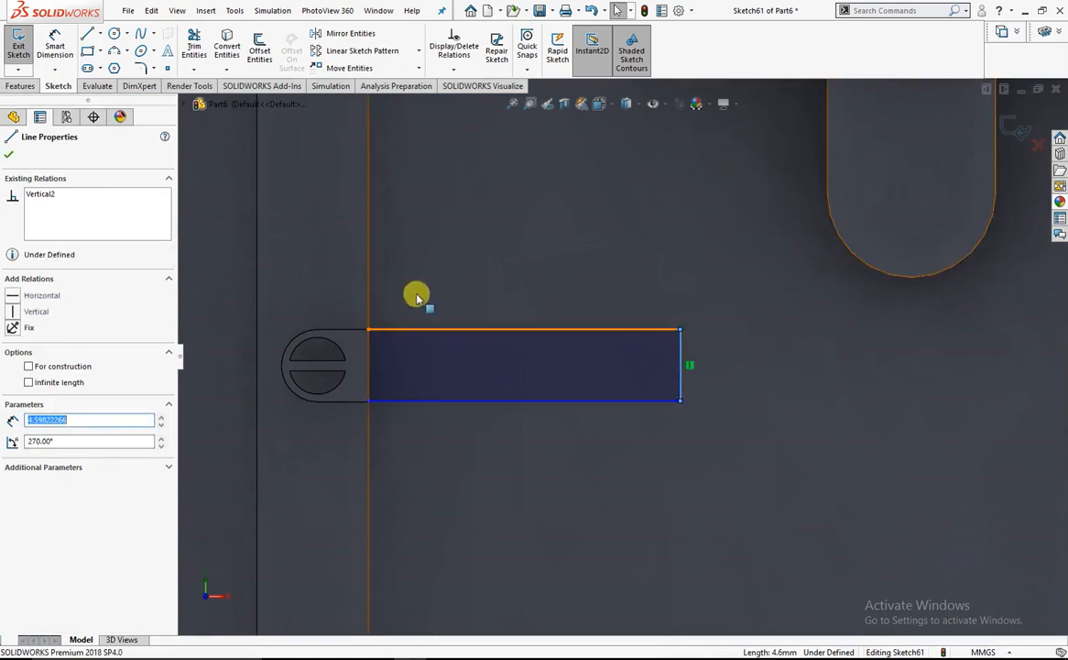
click(20, 86)
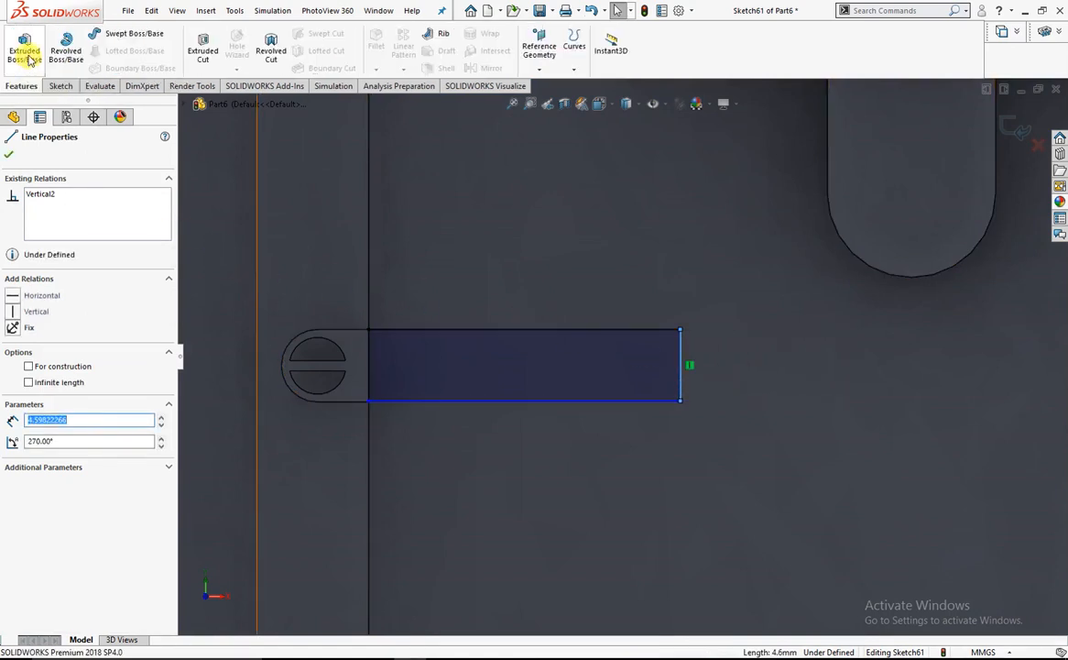
click(26, 54)
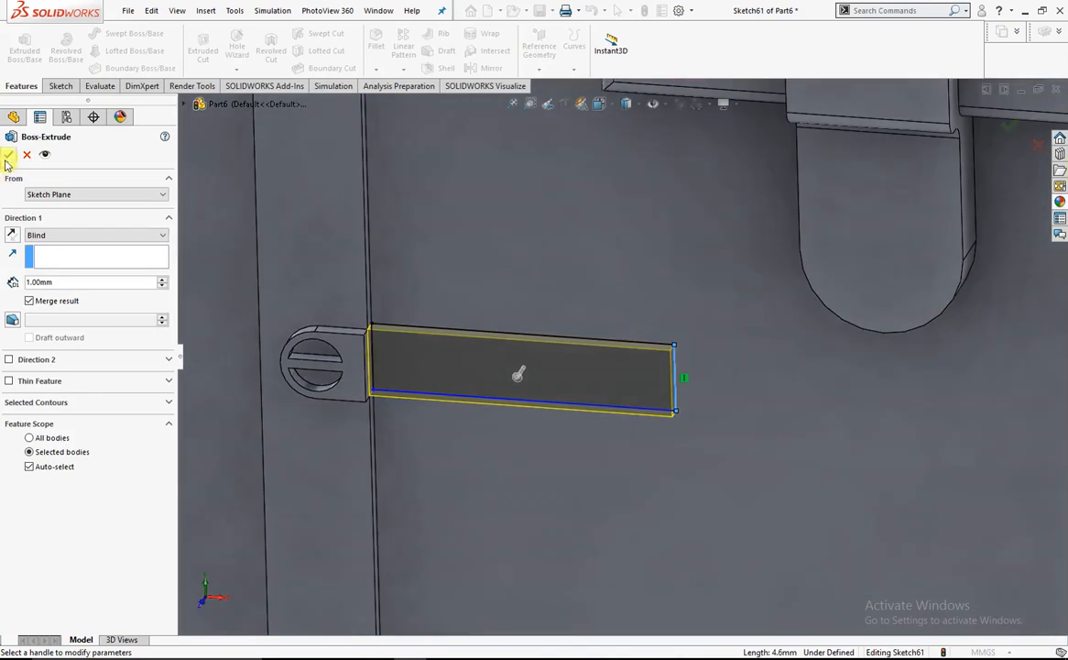
click(8, 156)
middle_drag(402, 373, 391, 207)
scroll(426, 310, up, 4)
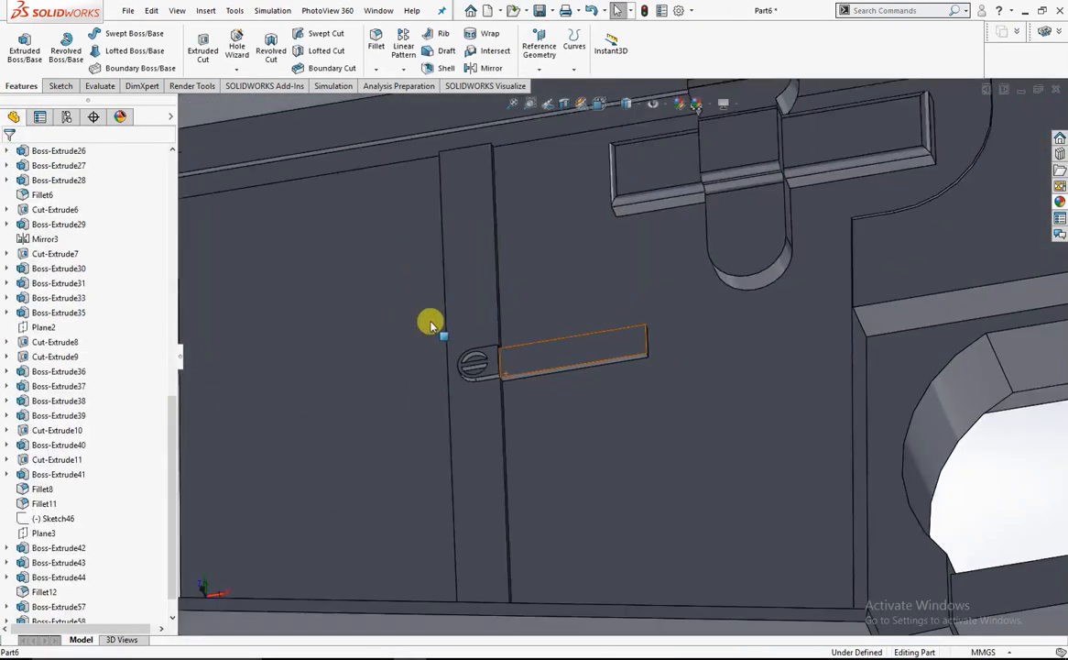
scroll(426, 309, up, 5)
middle_drag(615, 350, 609, 464)
scroll(611, 458, up, 2)
middle_drag(643, 422, 689, 378)
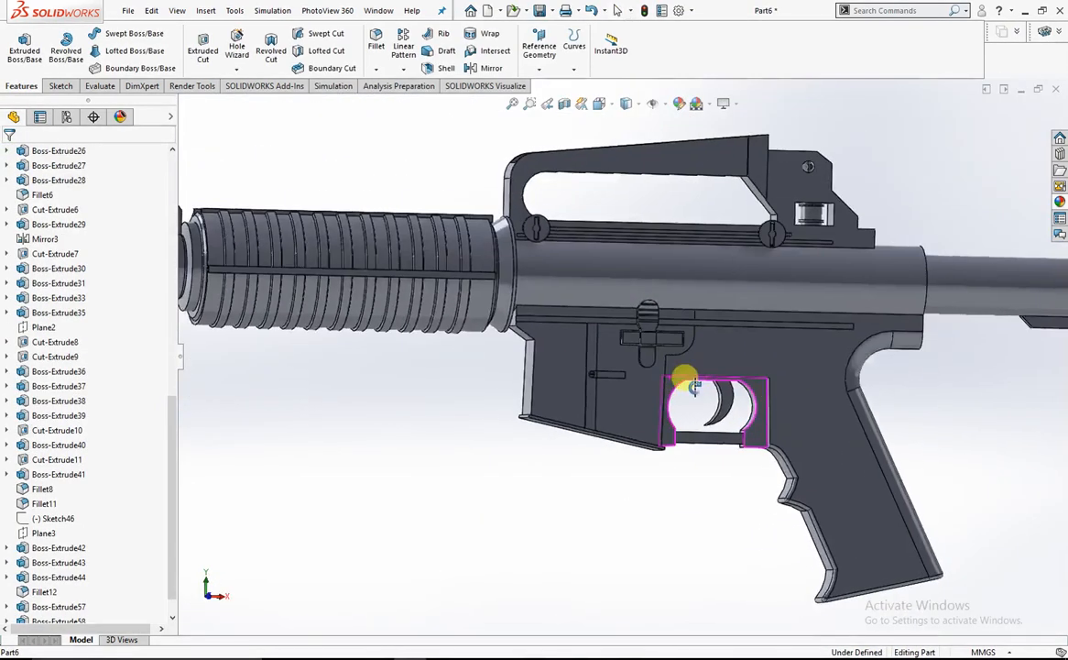
Sketch a circle of about 2.1 mm radius on the receiver's side face, just below the long bar near its rear end
scroll(715, 374, down, 5)
click(639, 376)
right_click(640, 374)
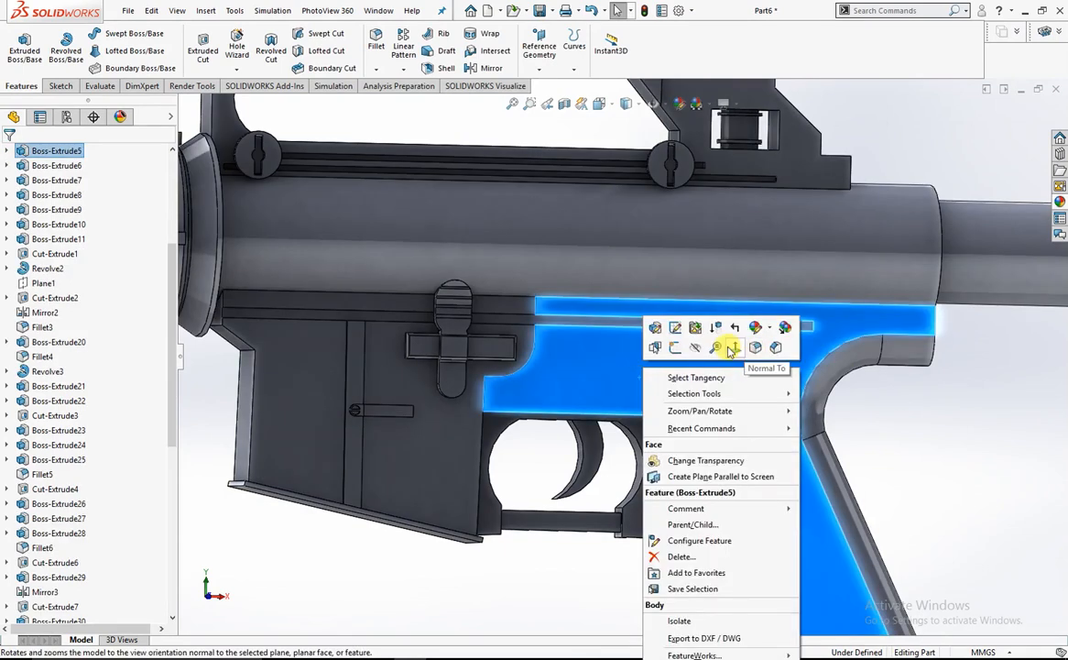
click(731, 351)
scroll(689, 362, down, 8)
right_click(666, 338)
click(663, 311)
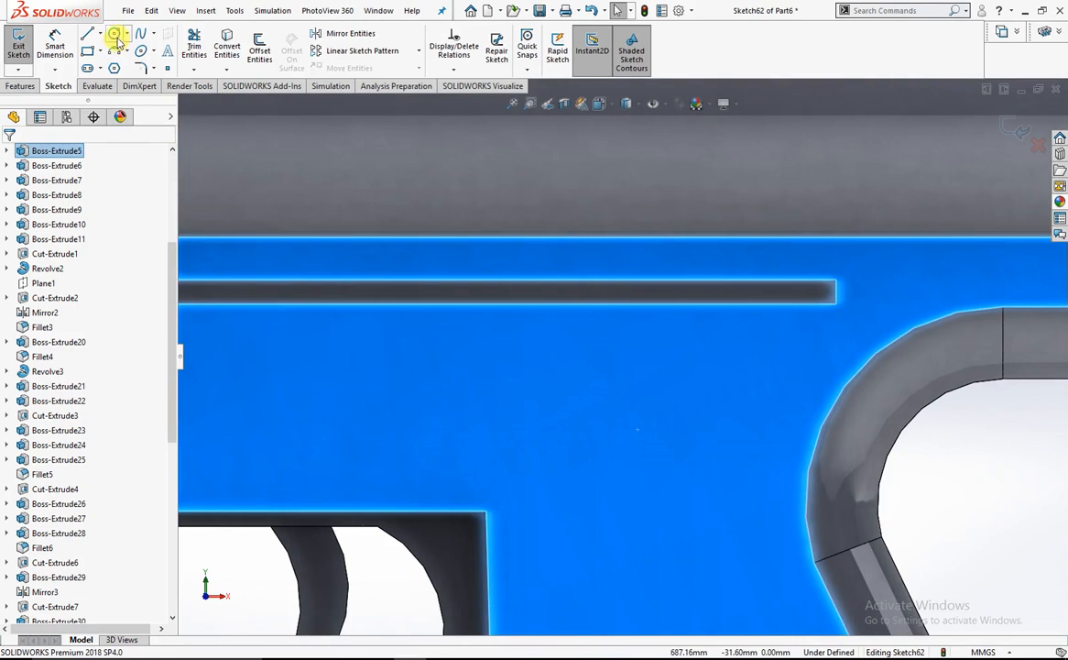
click(115, 37)
click(694, 328)
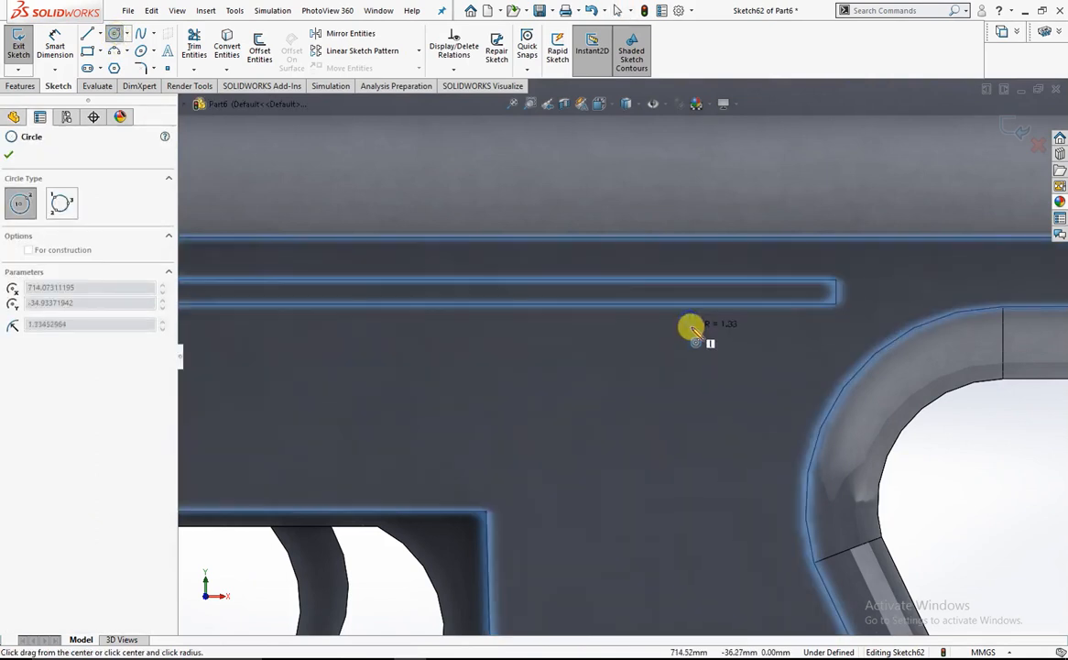
scroll(455, 357, up, 5)
scroll(433, 352, down, 2)
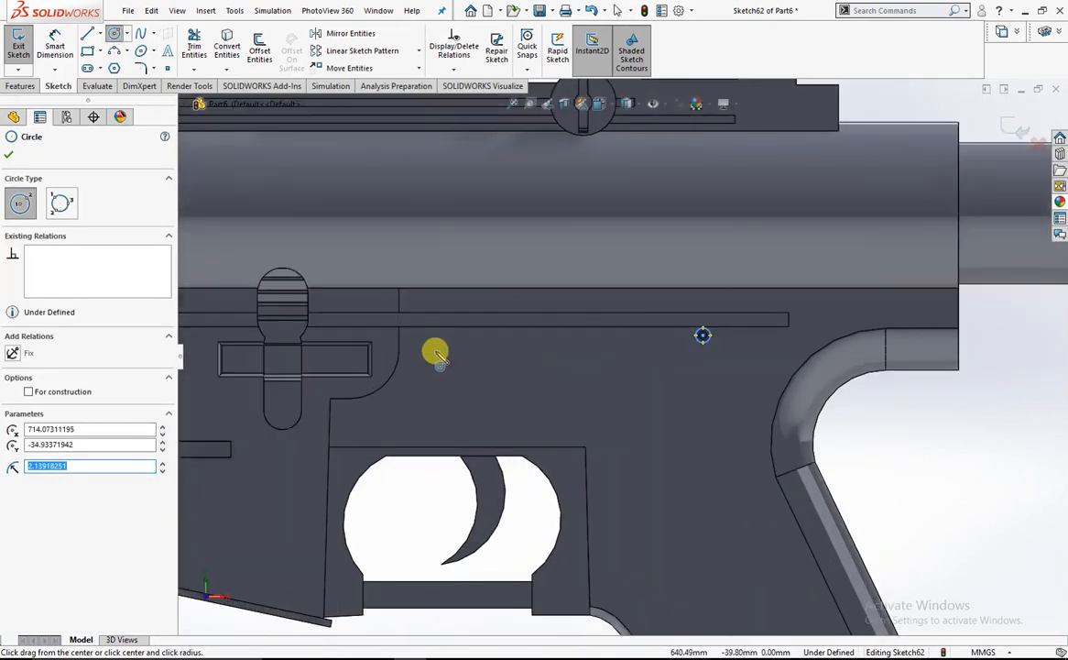
Sketch two circles of about 3.3 mm and 2.9 mm radius above the trigger opening, the smaller one lower and farther back
click(444, 361)
click(523, 387)
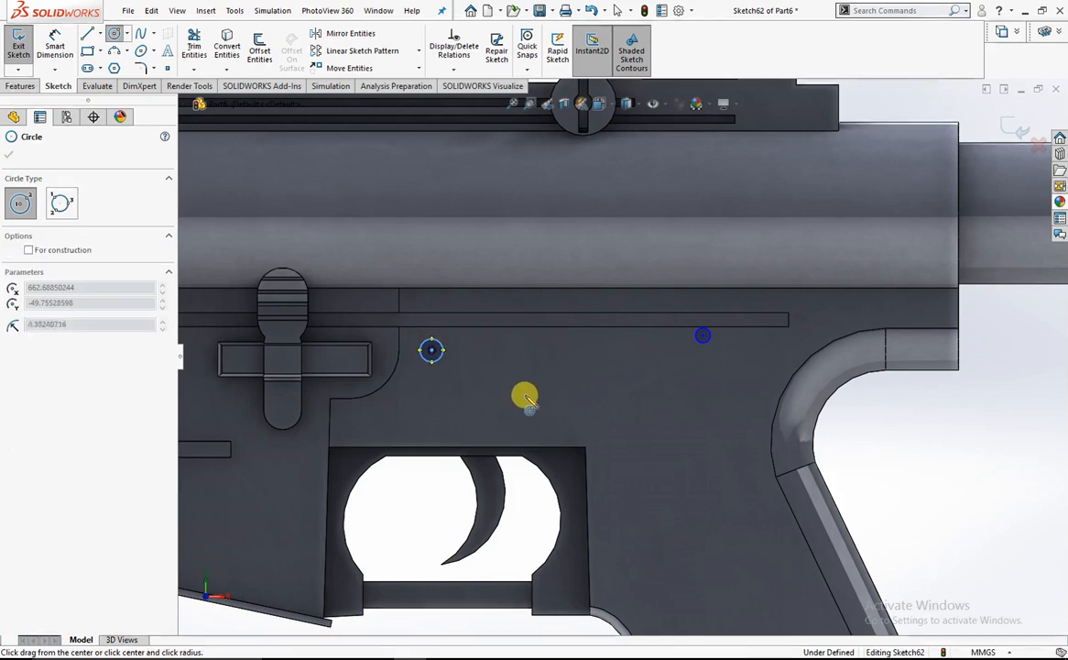
click(527, 401)
Sketch two horizontal slots between and below the circles, about 10.9 by 6 mm and 18.2 by 8.7 mm, lengths centre to centre
scroll(669, 385, down, 3)
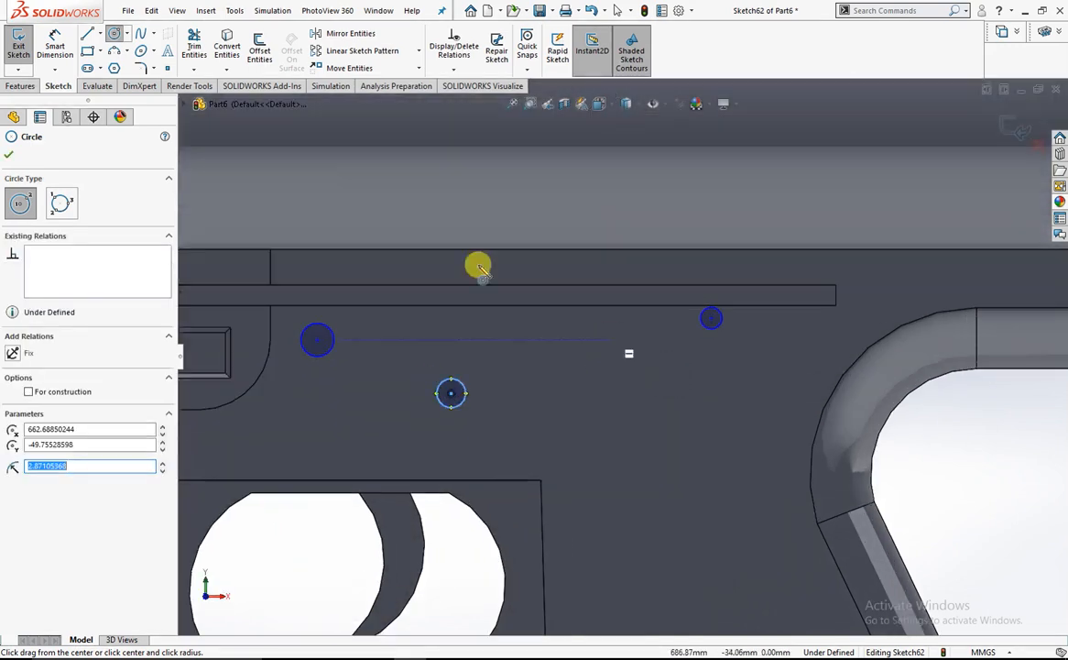
click(88, 70)
click(533, 353)
click(588, 354)
click(583, 366)
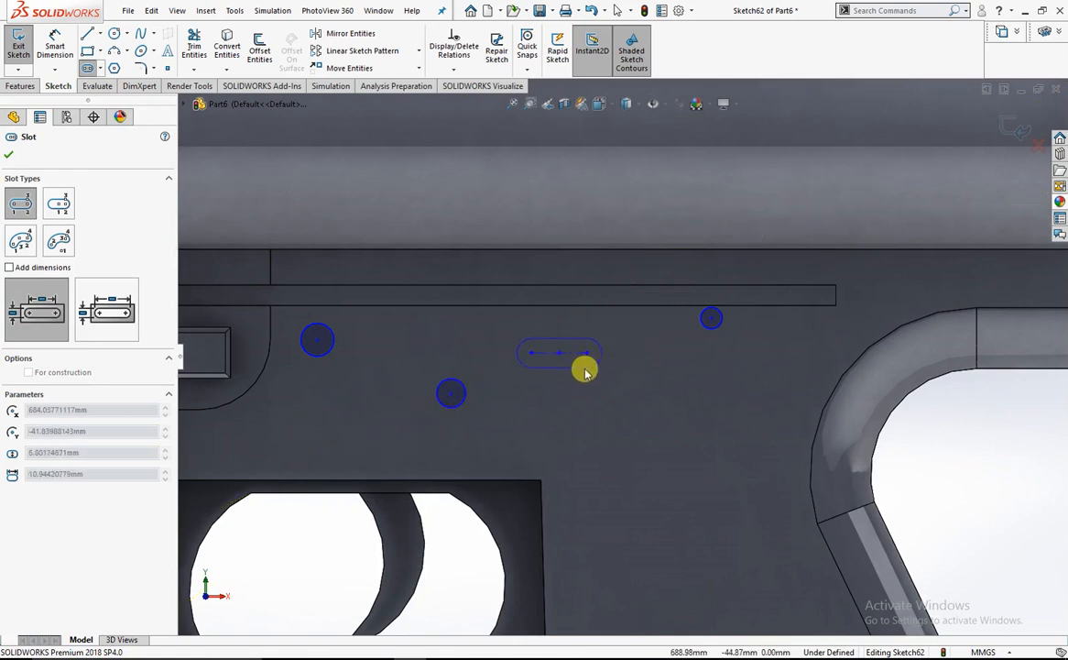
click(661, 425)
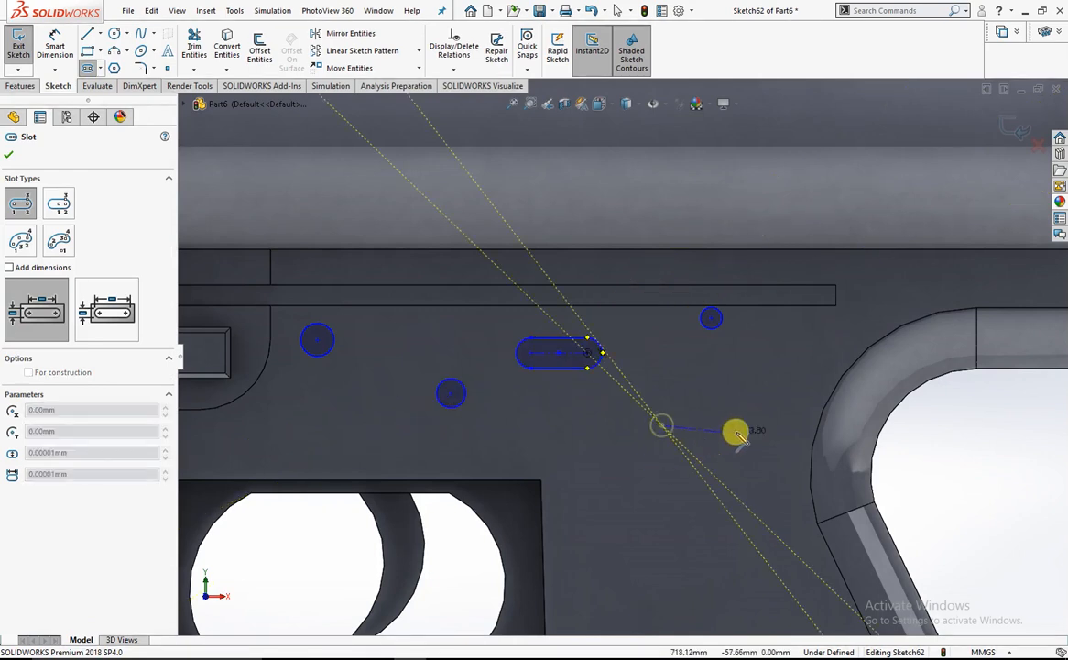
click(753, 427)
click(753, 447)
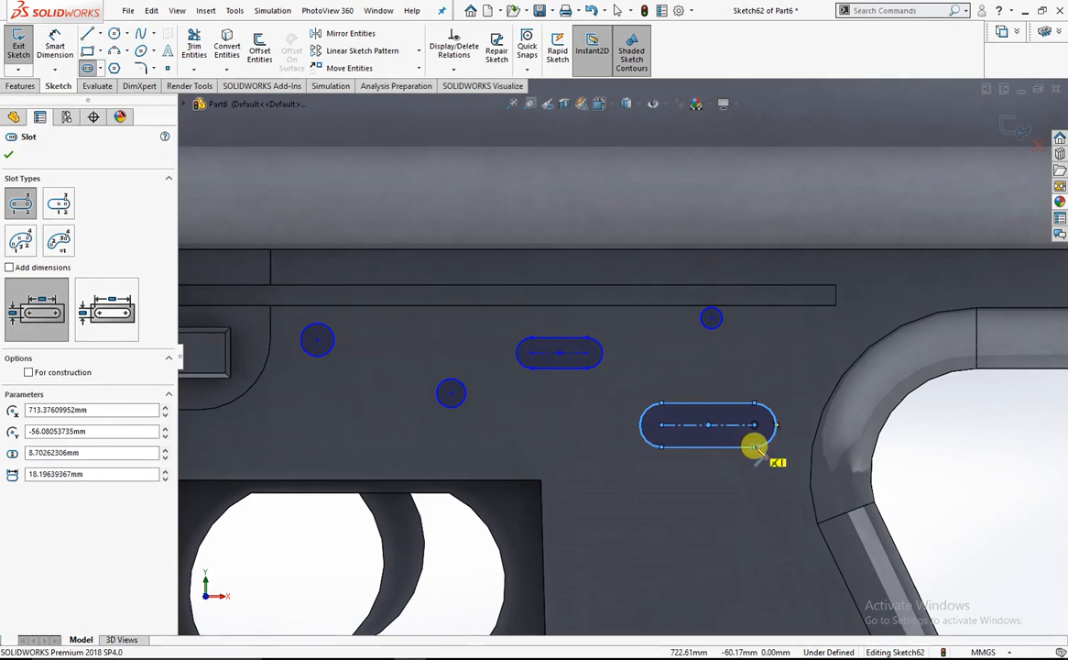
key(Escape)
Narrow the lower slot to about 6.3 mm and shrink the upper slot to about 9.3 mm centre to centre and 5.4 mm wide
scroll(744, 442, down, 2)
drag(743, 442, 732, 427)
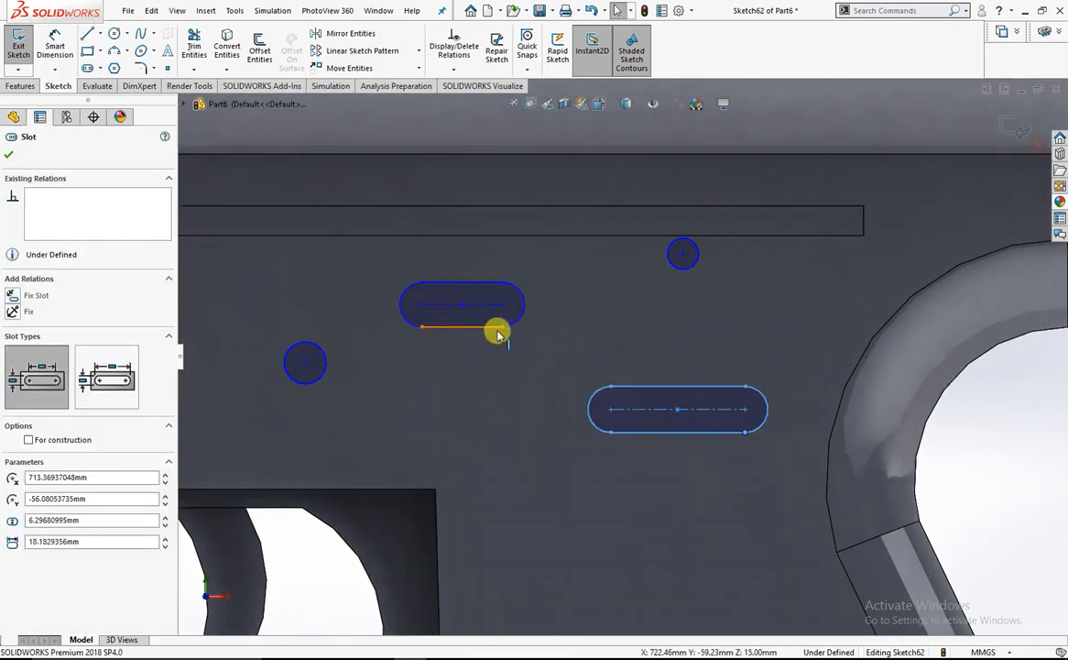
mouse_move(502, 305)
mouse_down()
mouse_move(482, 305)
mouse_move(510, 321)
mouse_up()
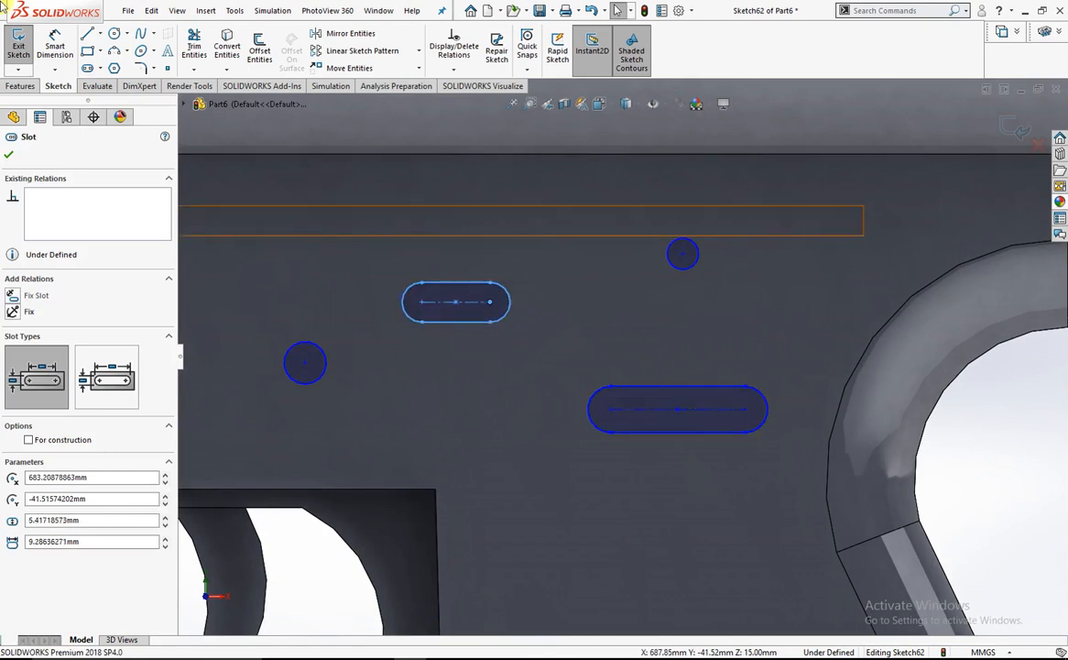
Draw a horizontal line about 14.7 mm long across the upper slot's middle, from one end arc to the other
click(86, 34)
scroll(412, 288, down, 4)
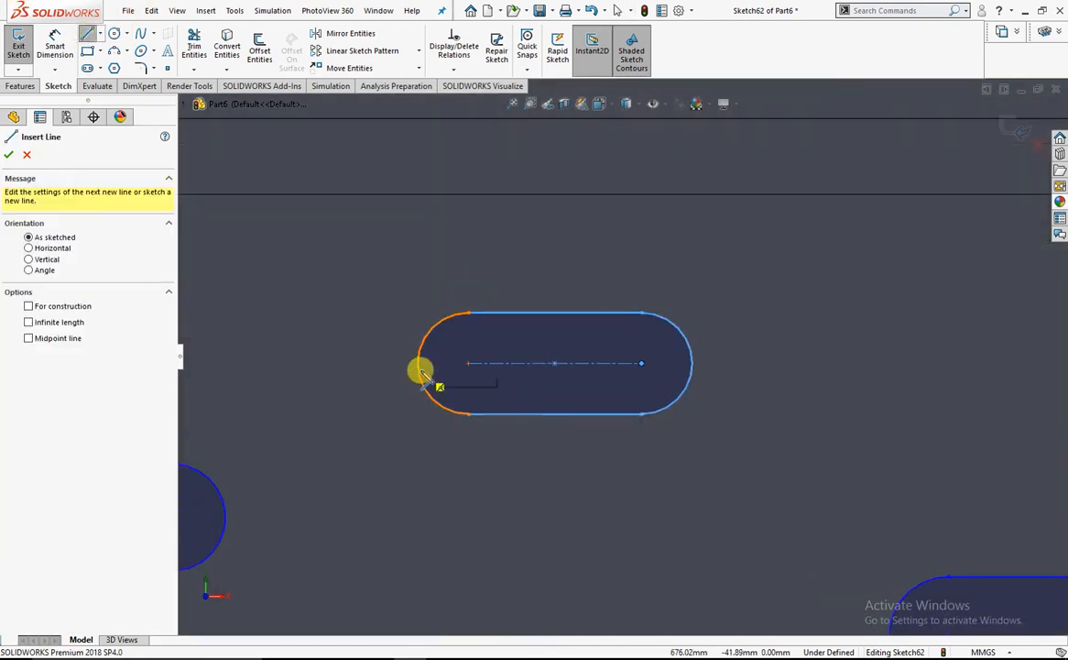
click(418, 365)
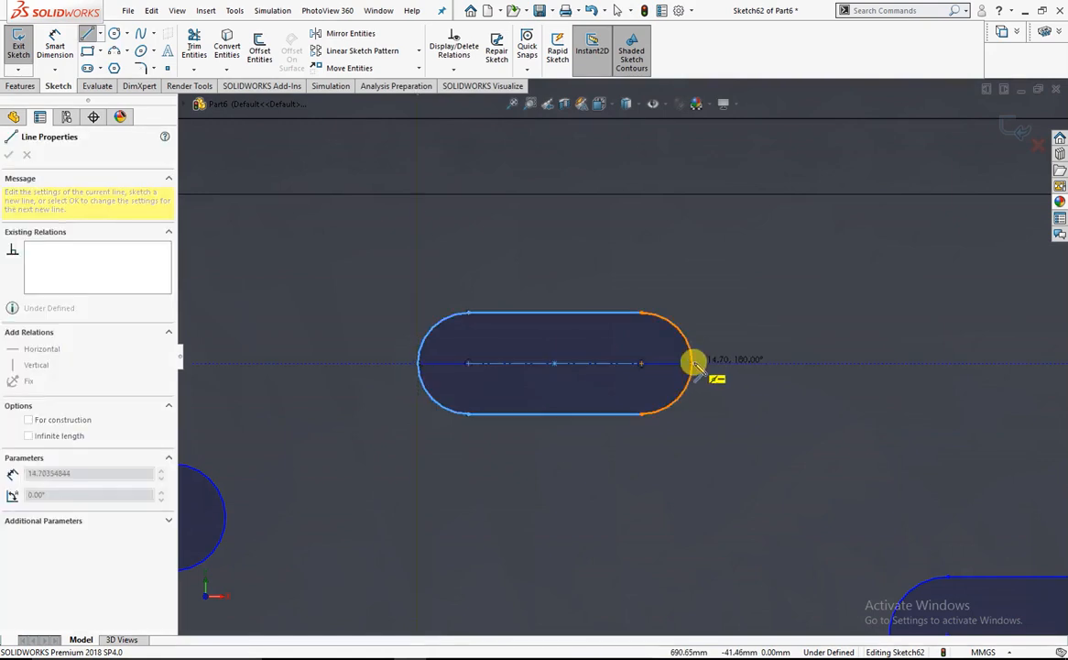
click(693, 363)
key(Escape)
Trim the upper slot's lower edge and lower arc portions, keeping the half-slot above the dividing line
click(195, 52)
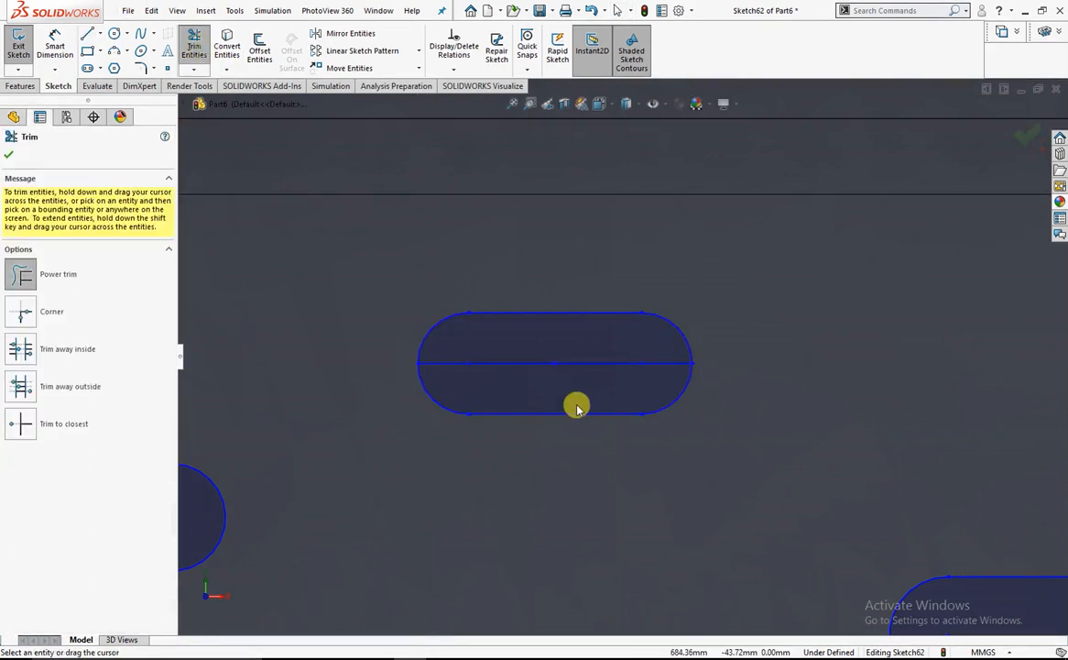
drag(574, 405, 634, 423)
click(566, 336)
drag(715, 405, 584, 400)
scroll(623, 354, up, 8)
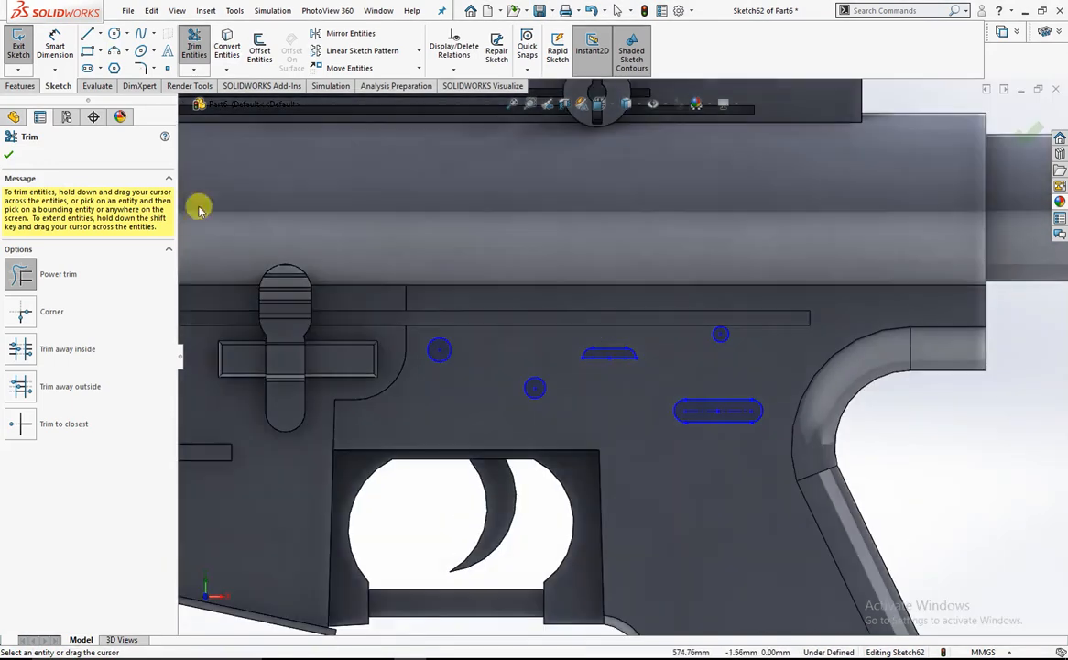
key(Escape)
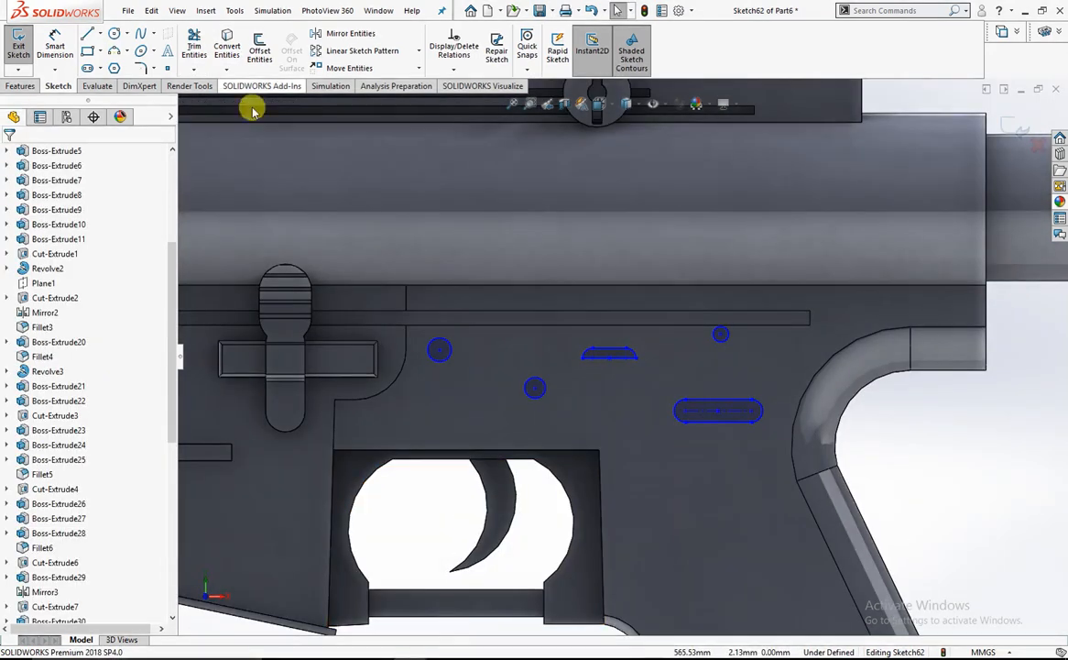
Apply an Equal relation to the three circles on the receiver
click(439, 350)
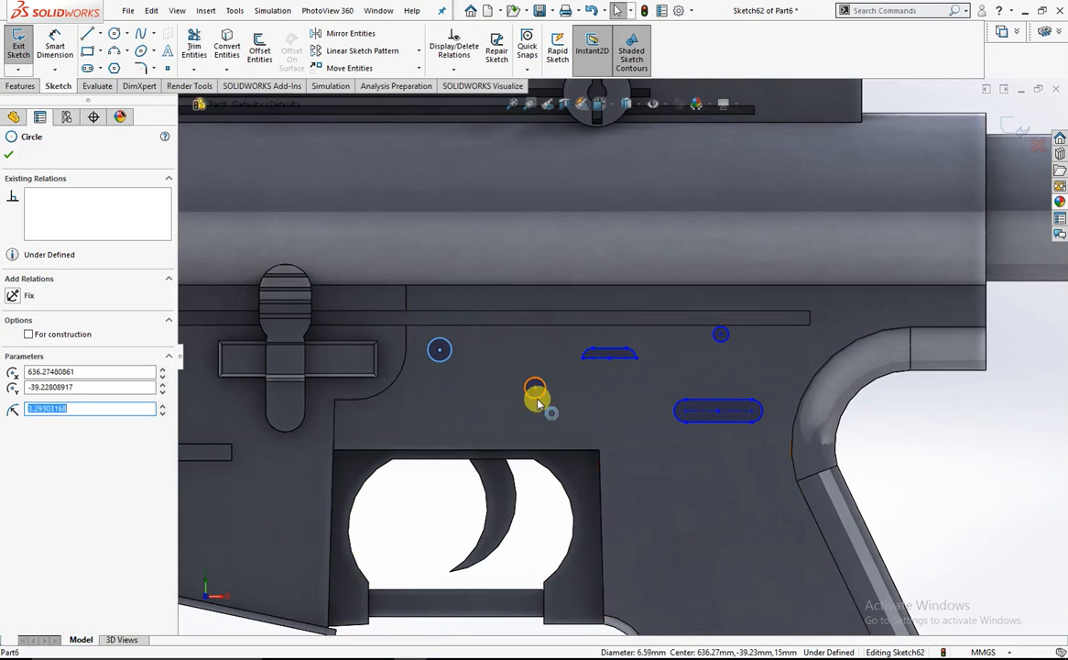
ctrl+click(535, 389)
ctrl+click(720, 337)
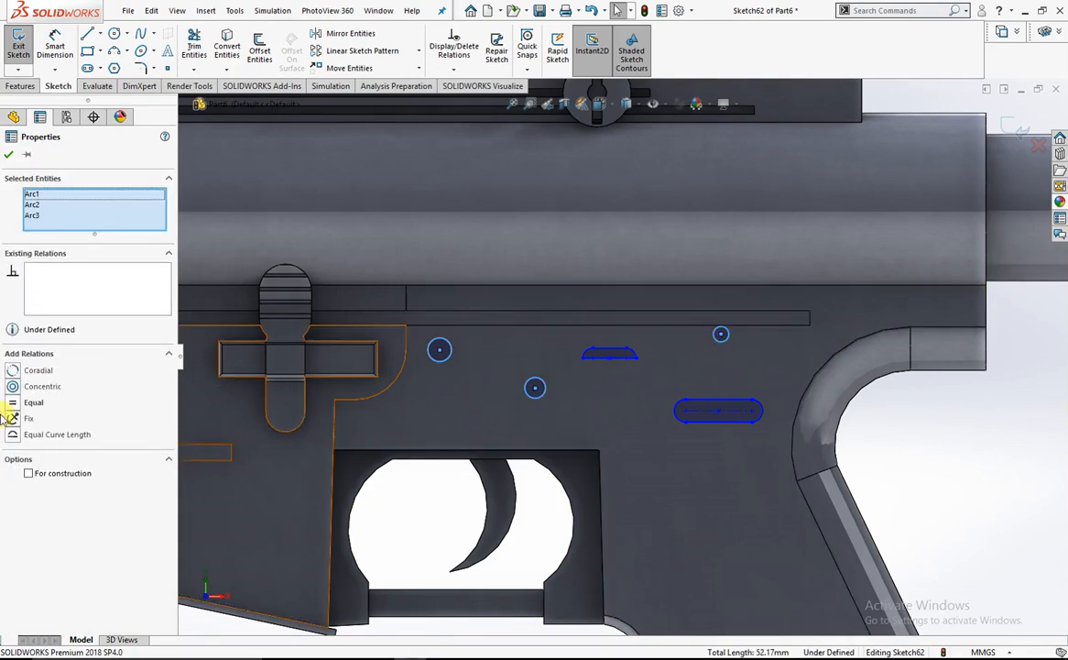
click(7, 155)
Extrude the three circles, the half-slot and the lower slot by 1 mm
scroll(253, 303, up, 4)
click(30, 89)
click(32, 53)
scroll(495, 329, down, 5)
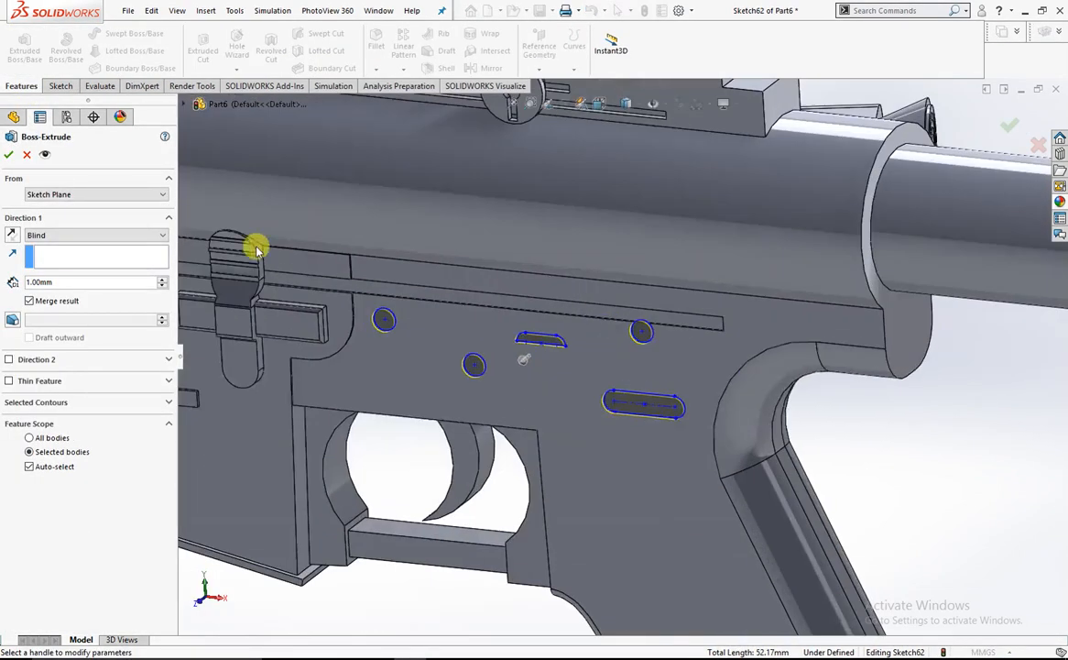
click(10, 155)
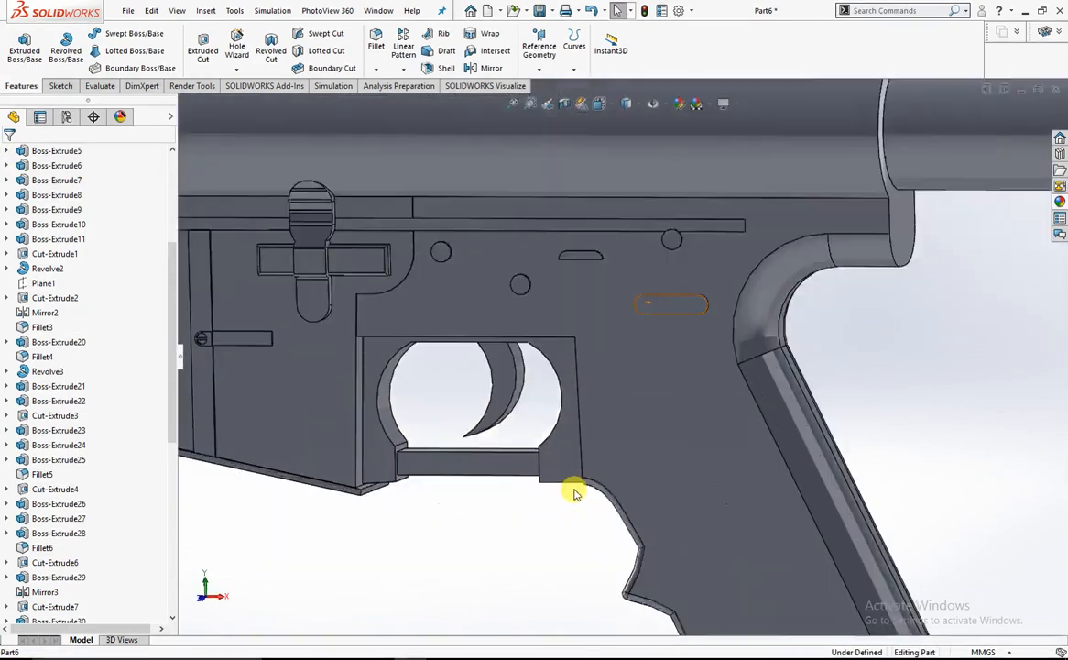
Sketch a circle of about 2.95 mm radius on the trigger guard face, in its lower corner beside the grip
scroll(549, 440, down, 3)
right_click(539, 425)
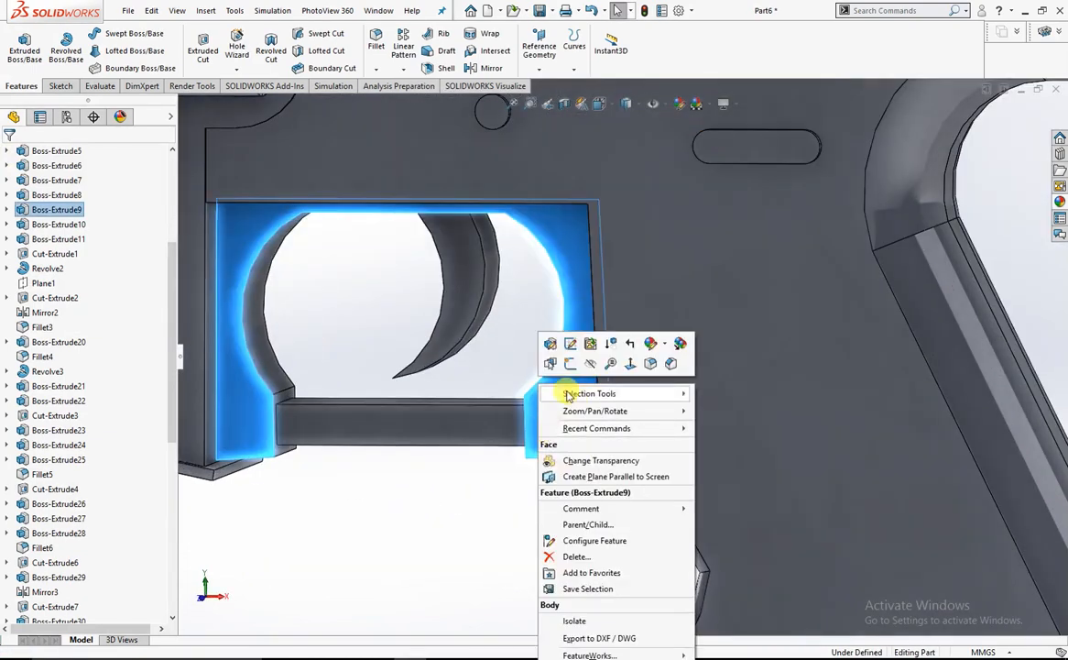
click(611, 363)
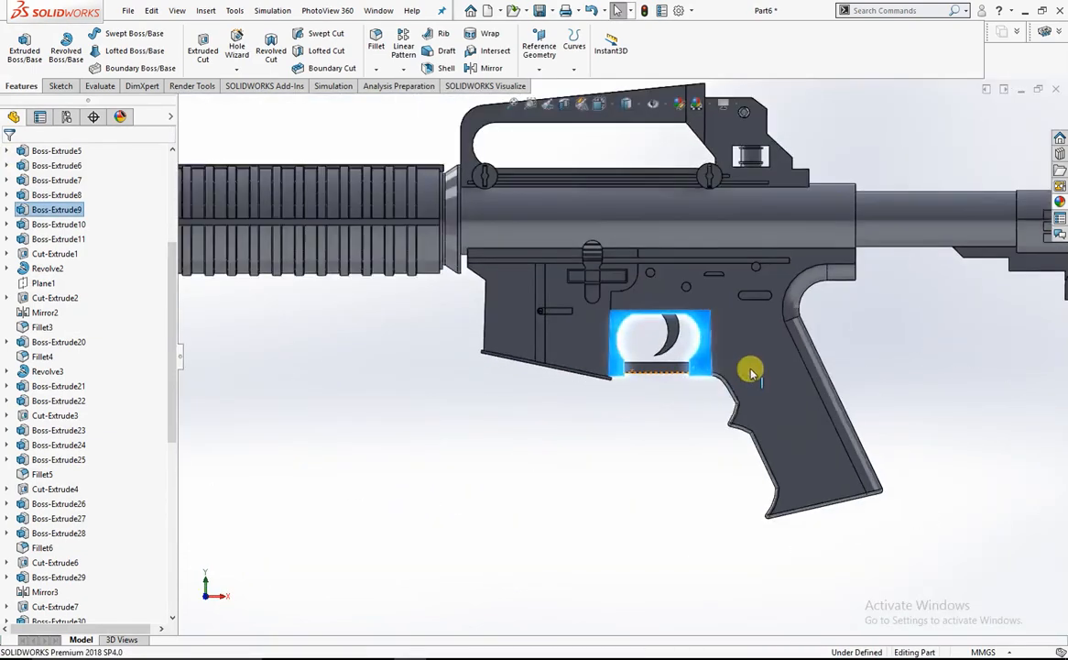
right_click(595, 353)
click(625, 363)
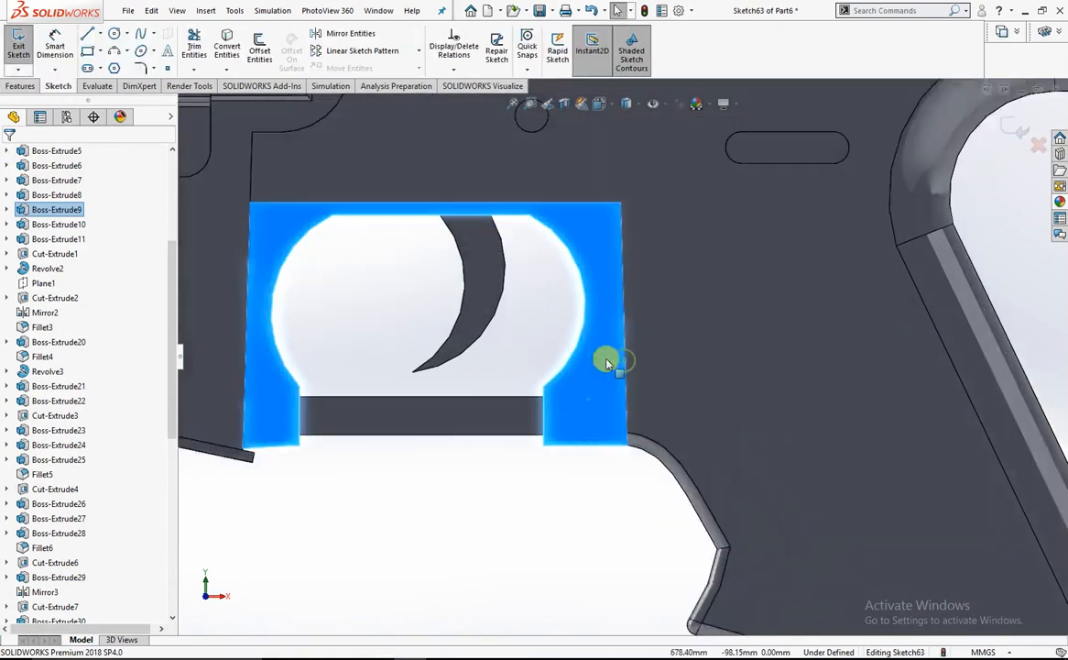
click(114, 33)
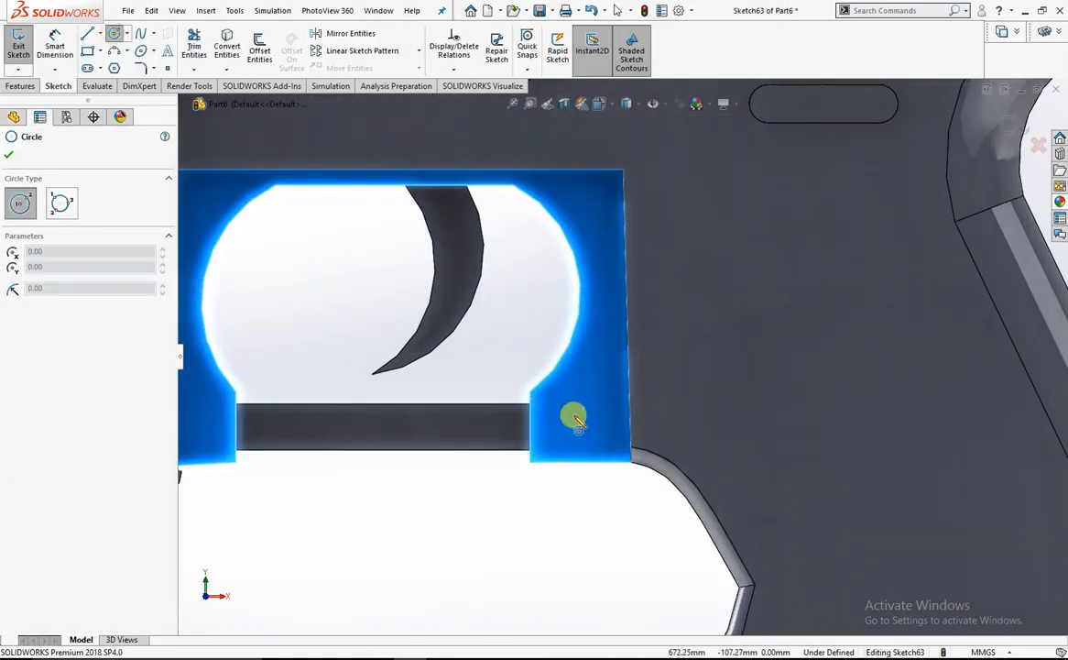
click(580, 424)
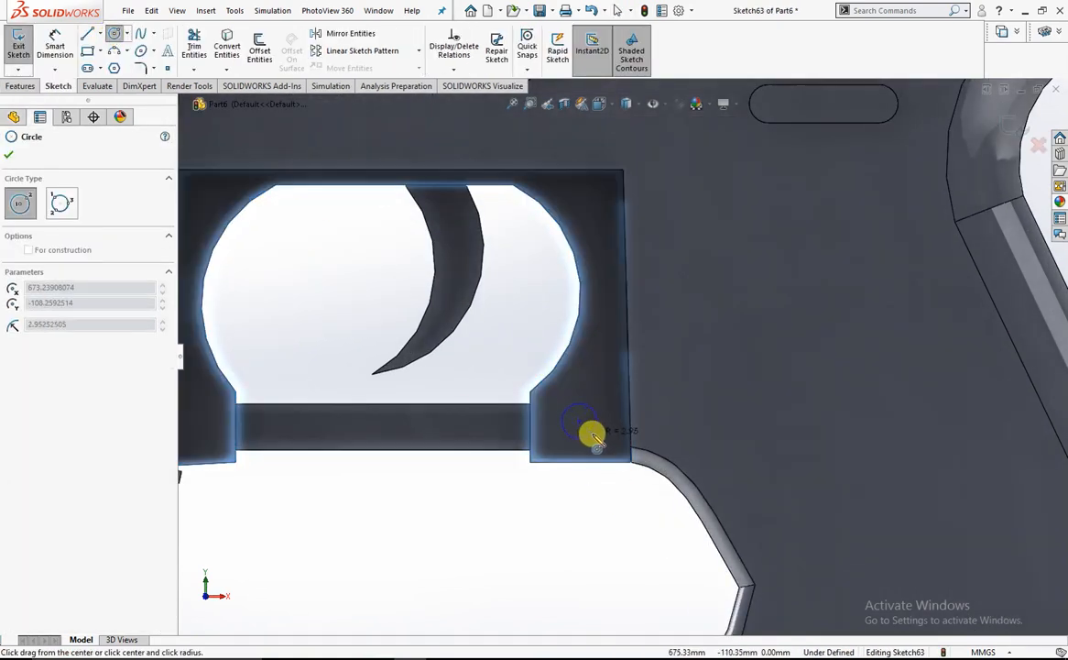
click(593, 435)
scroll(515, 385, up, 5)
scroll(529, 369, down, 4)
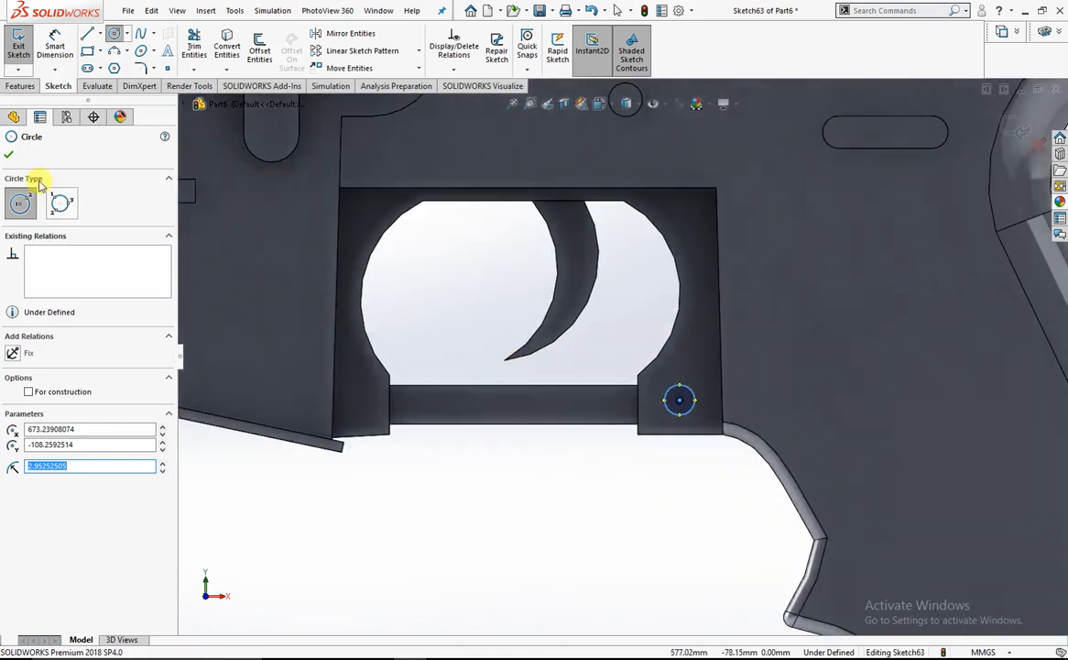
click(9, 155)
Extrude the trigger guard circle by 1 mm
click(20, 85)
click(24, 46)
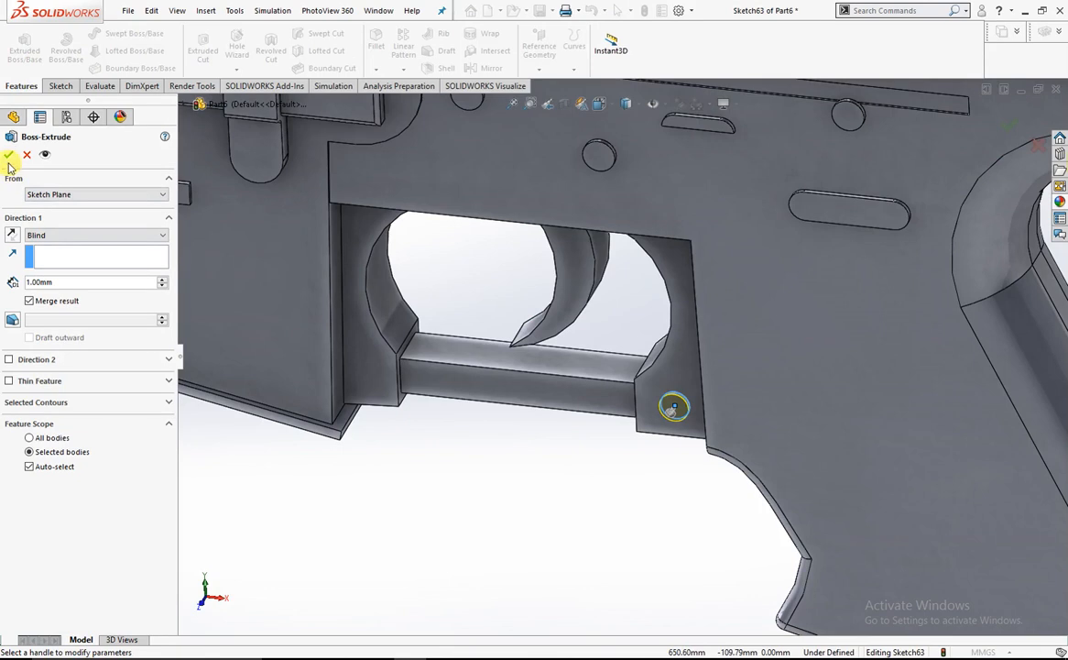
click(8, 157)
scroll(697, 348, up, 5)
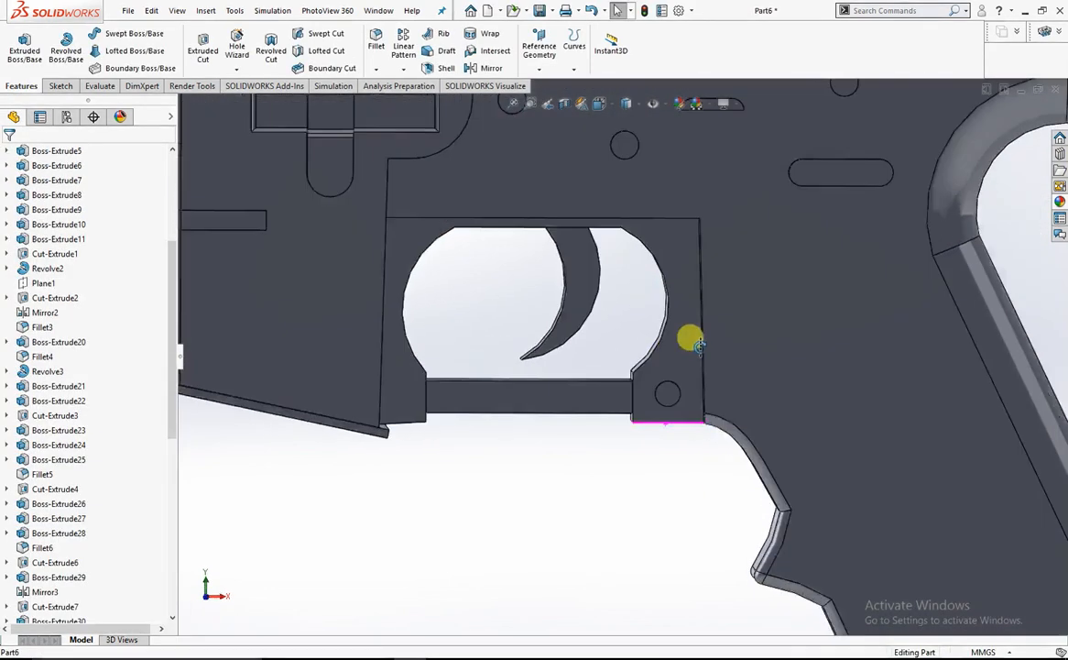
Start a sketch on the Top Plane, looking straight down on the rifle
scroll(708, 360, up, 5)
middle_drag(775, 336, 684, 501)
scroll(363, 327, up, 1)
scroll(475, 373, down, 5)
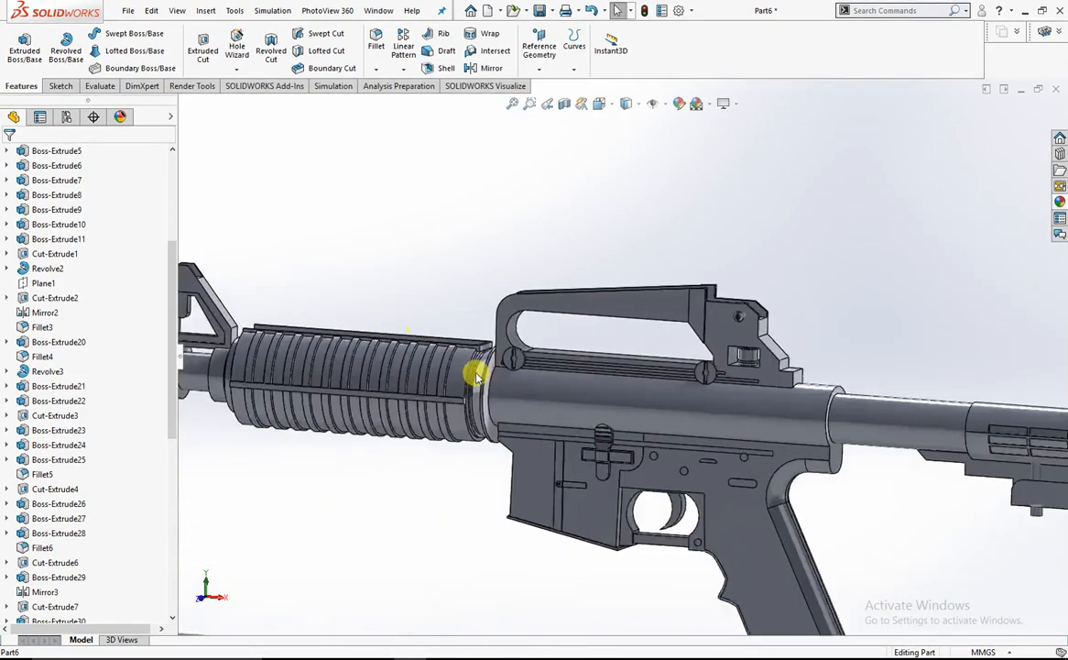
scroll(322, 288, up, 2)
scroll(73, 188, up, 5)
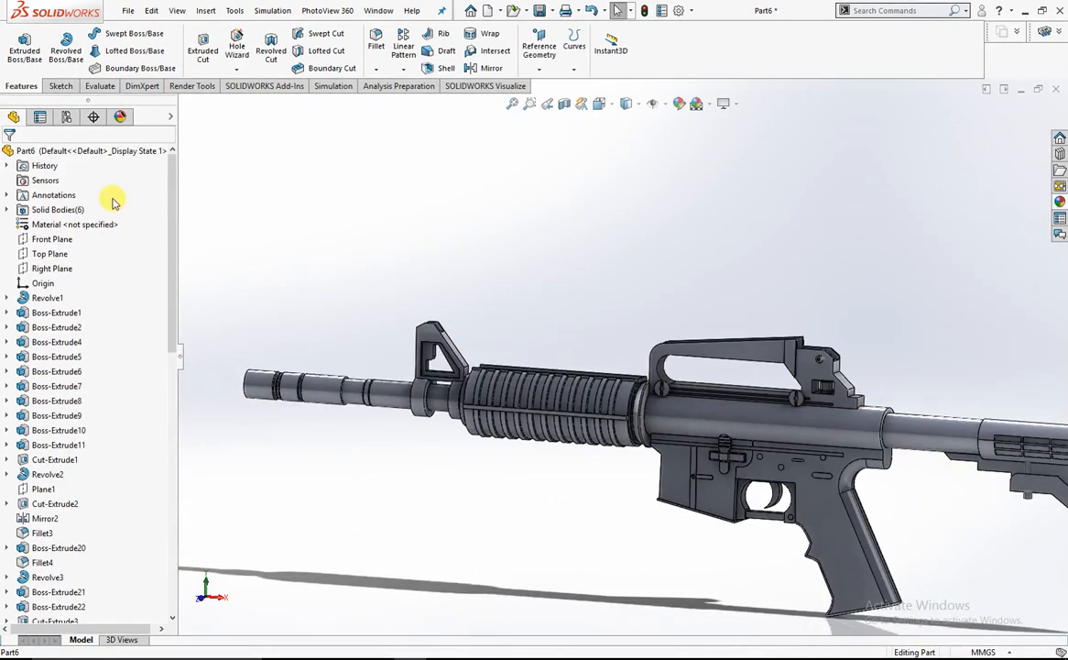
right_click(61, 255)
click(126, 234)
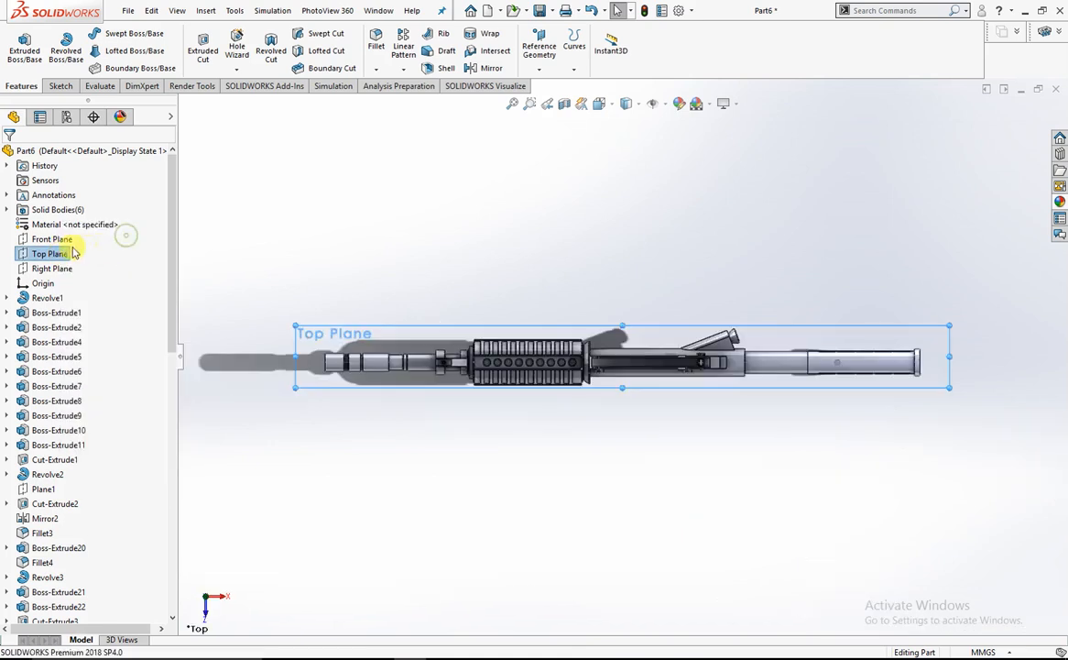
right_click(60, 255)
scroll(638, 343, up, 5)
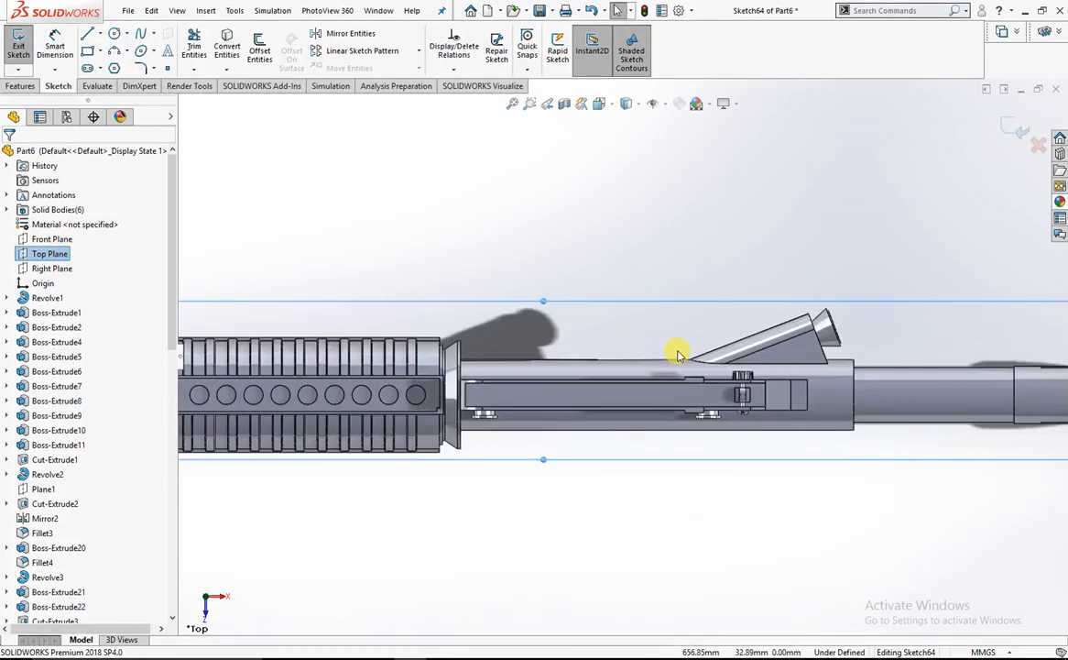
Sketch a rectangle about 27.6 mm long over the receiver beside the front of the carry handle, moving it slightly inward
click(91, 57)
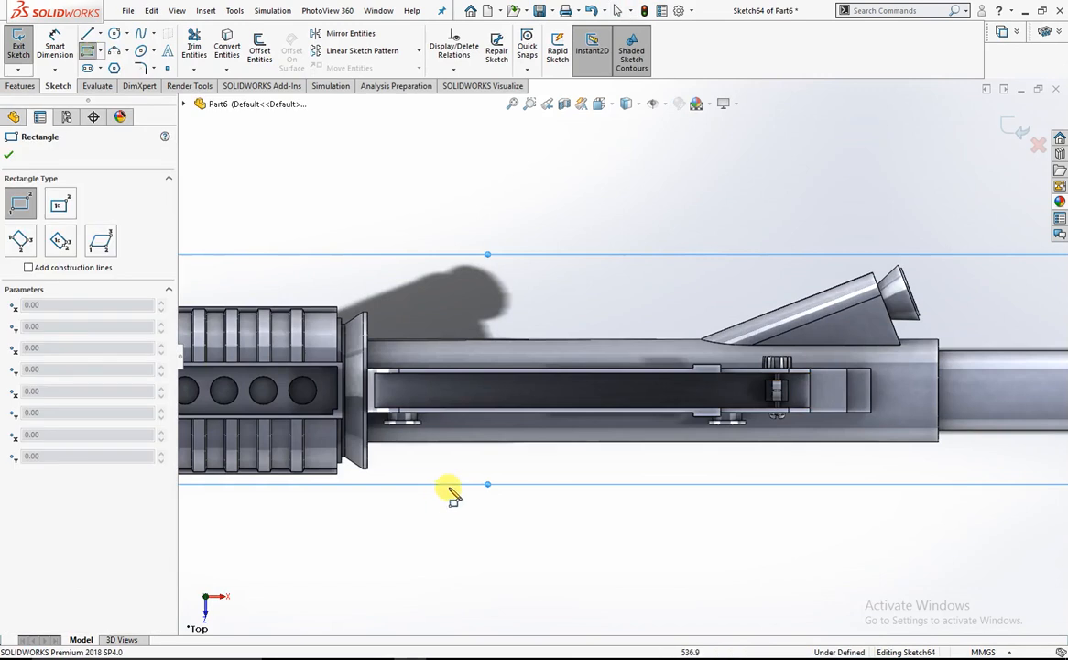
scroll(470, 441, up, 2)
scroll(476, 409, up, 2)
click(474, 408)
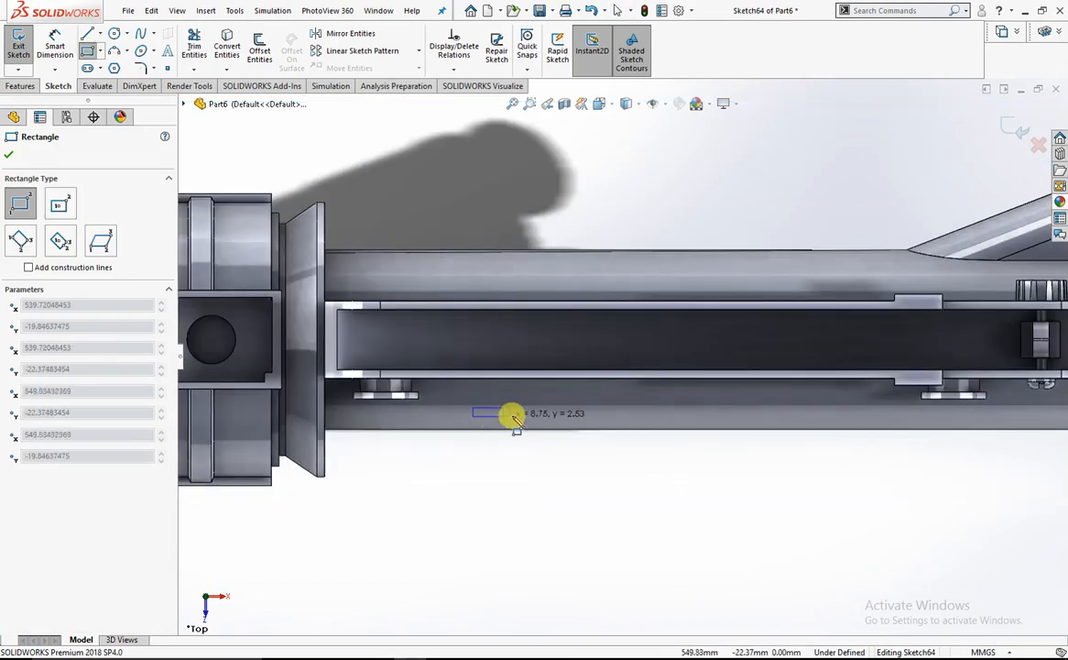
click(568, 422)
click(11, 157)
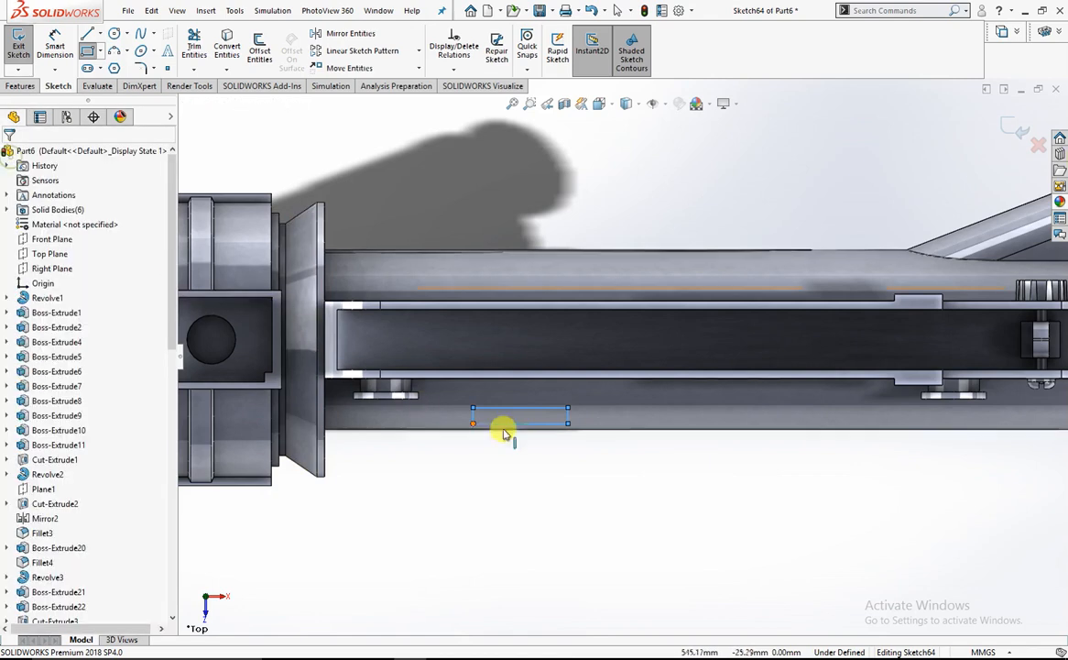
drag(522, 409, 525, 385)
click(529, 482)
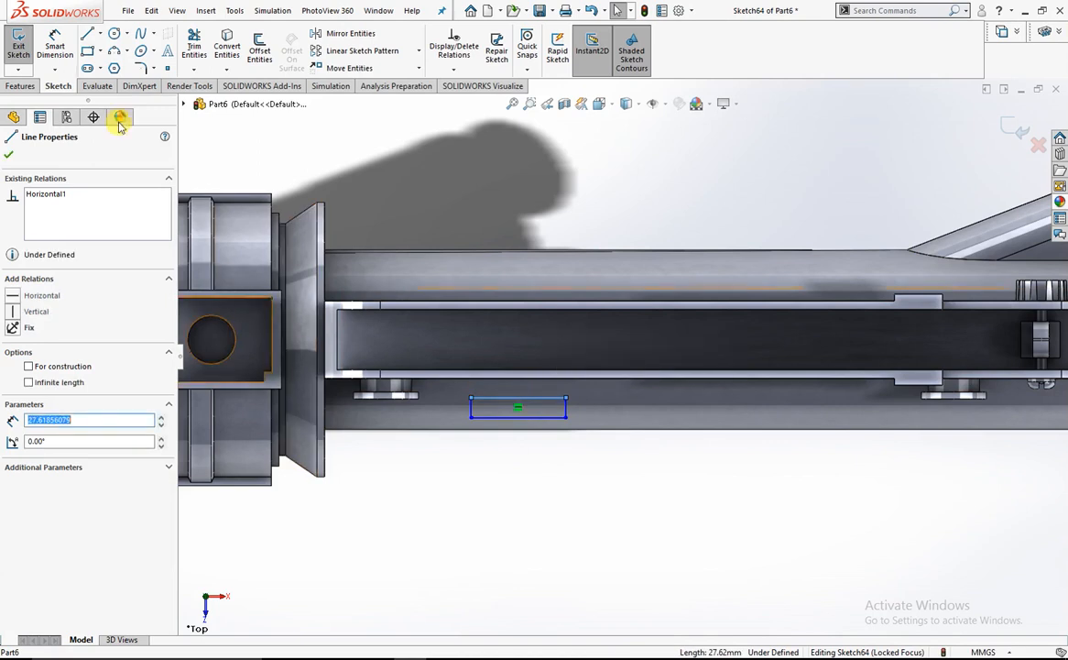
Extrude the rectangle upward by 21 mm to form a small block on the receiver
click(13, 117)
click(20, 85)
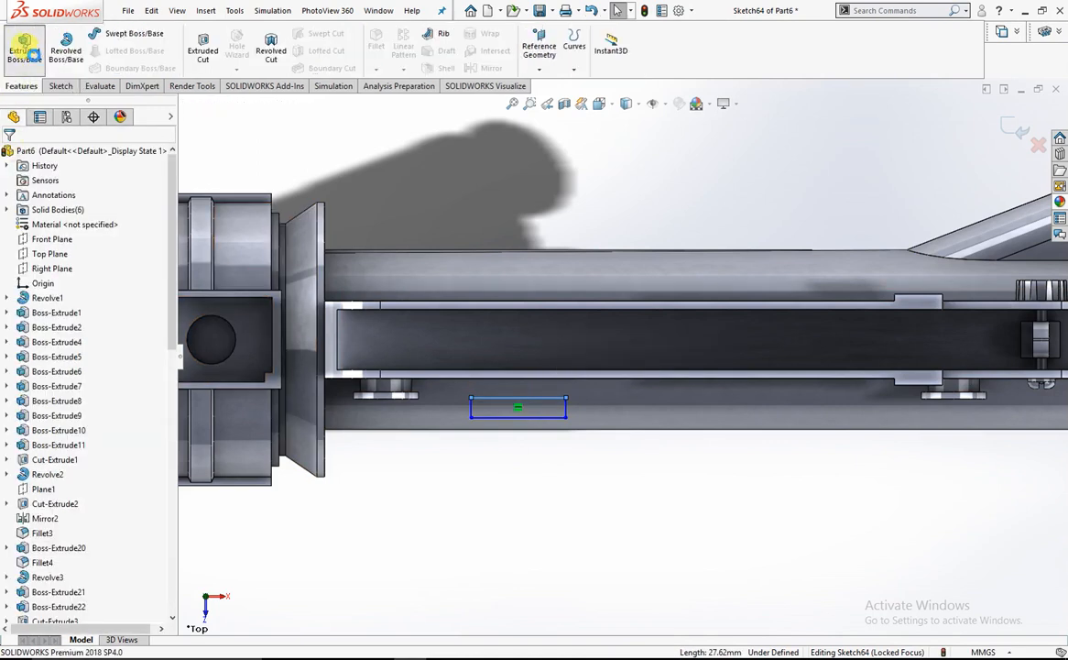
click(25, 46)
middle_drag(503, 388, 506, 239)
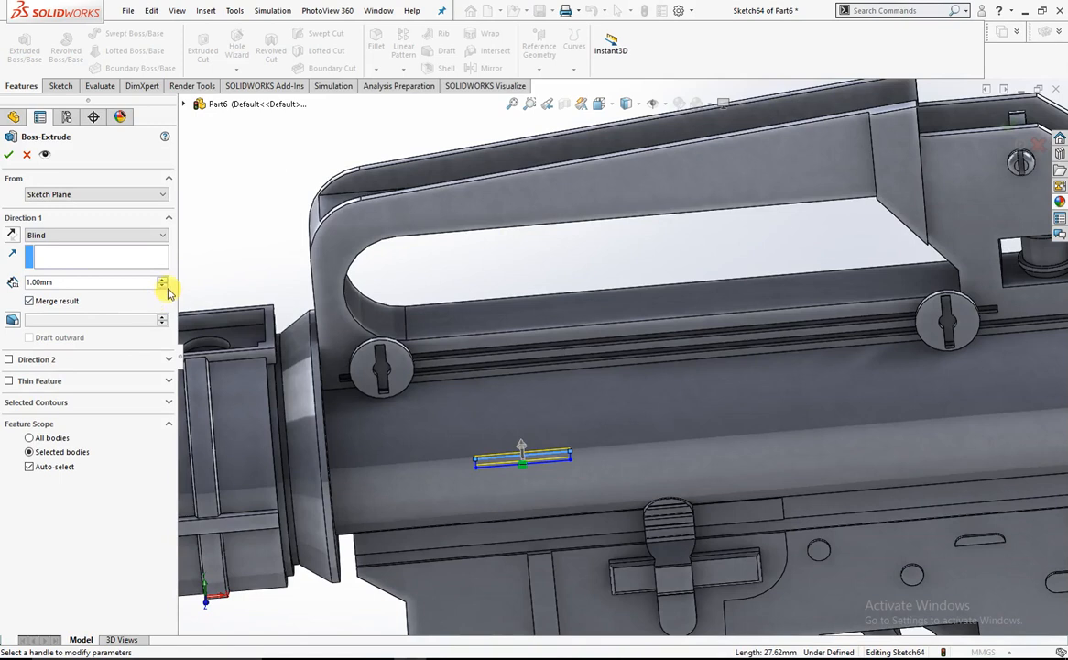
click(163, 281)
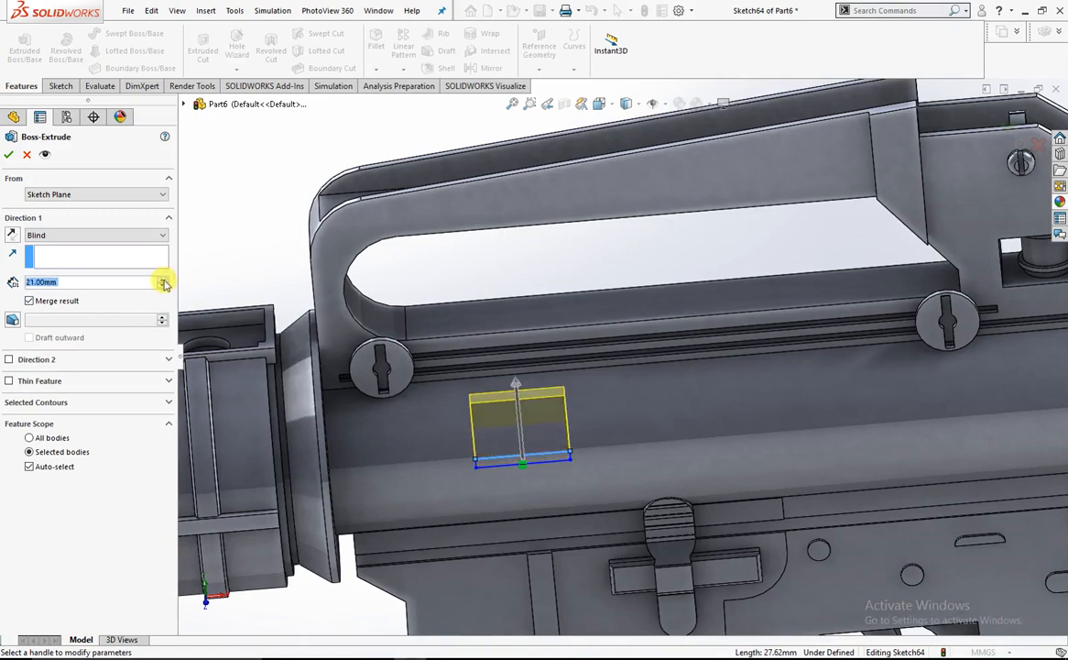
click(163, 281)
click(163, 287)
scroll(704, 397, up, 8)
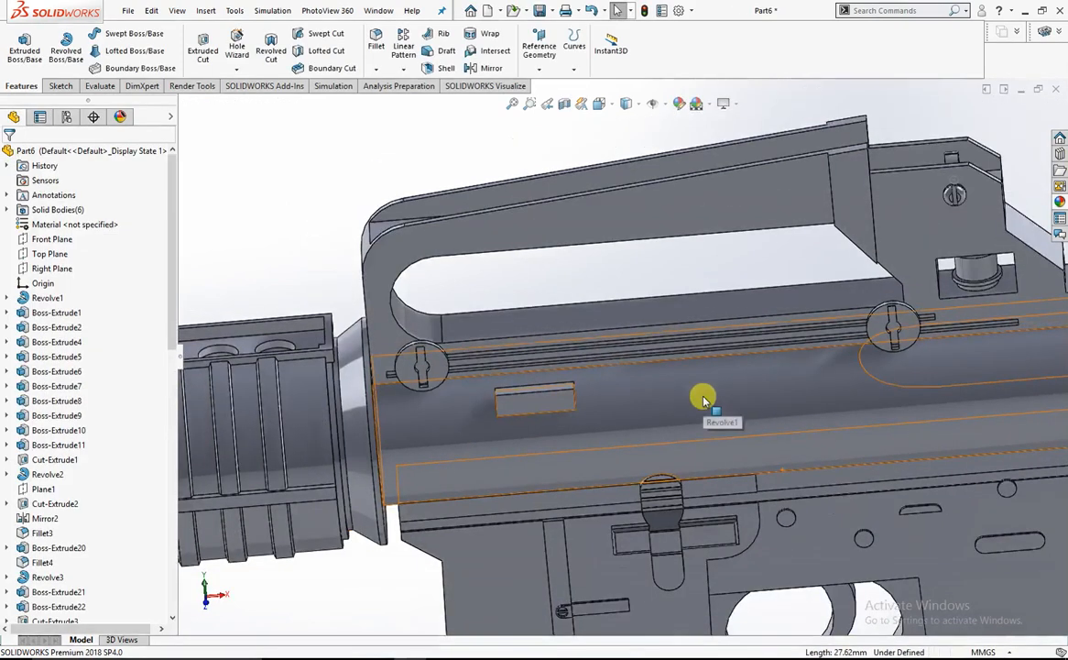
Turn the rifle to its opposite side and start another sketch on the Top Plane
middle_drag(693, 335, 742, 388)
scroll(668, 412, down, 5)
middle_click(662, 435)
middle_drag(646, 407, 575, 391)
scroll(630, 362, up, 4)
middle_drag(740, 397, 534, 423)
scroll(520, 371, down, 4)
scroll(451, 360, up, 3)
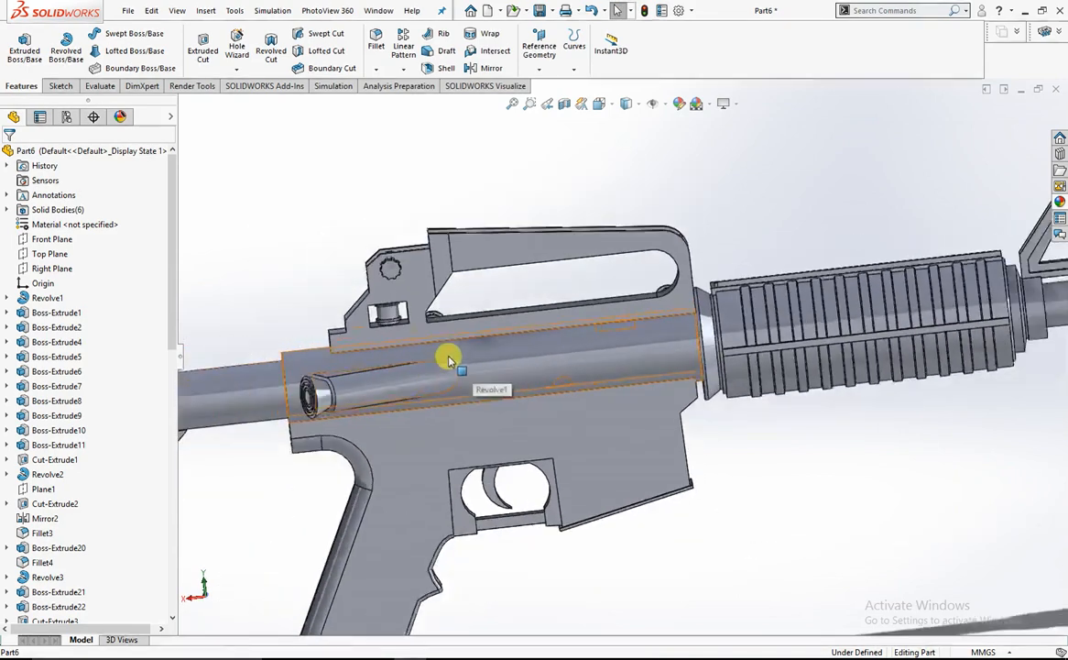
click(58, 85)
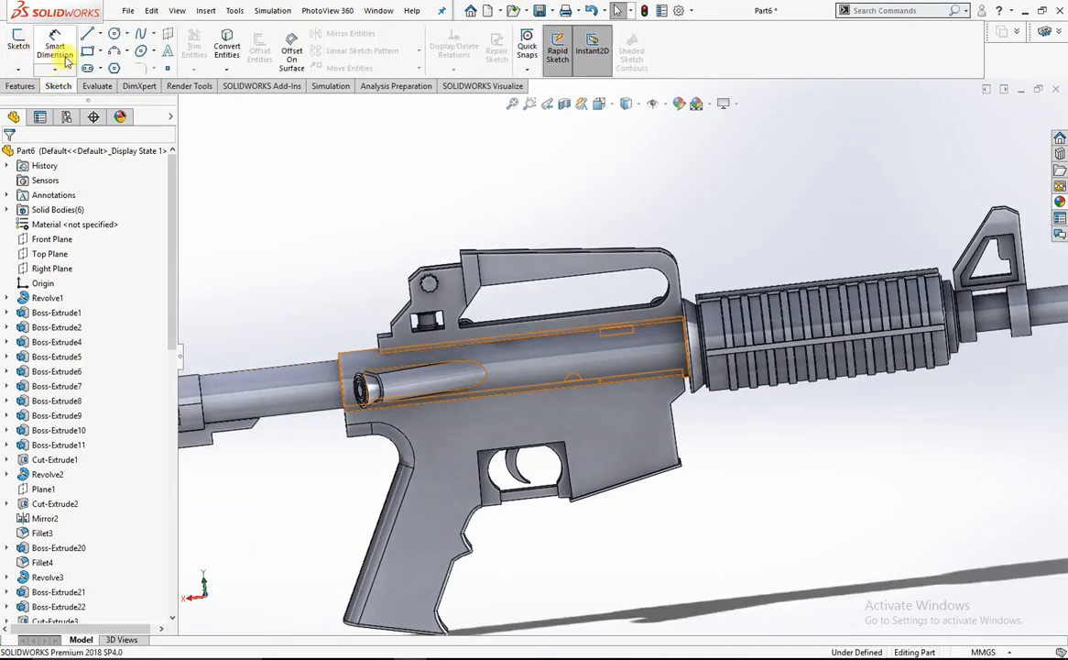
click(18, 51)
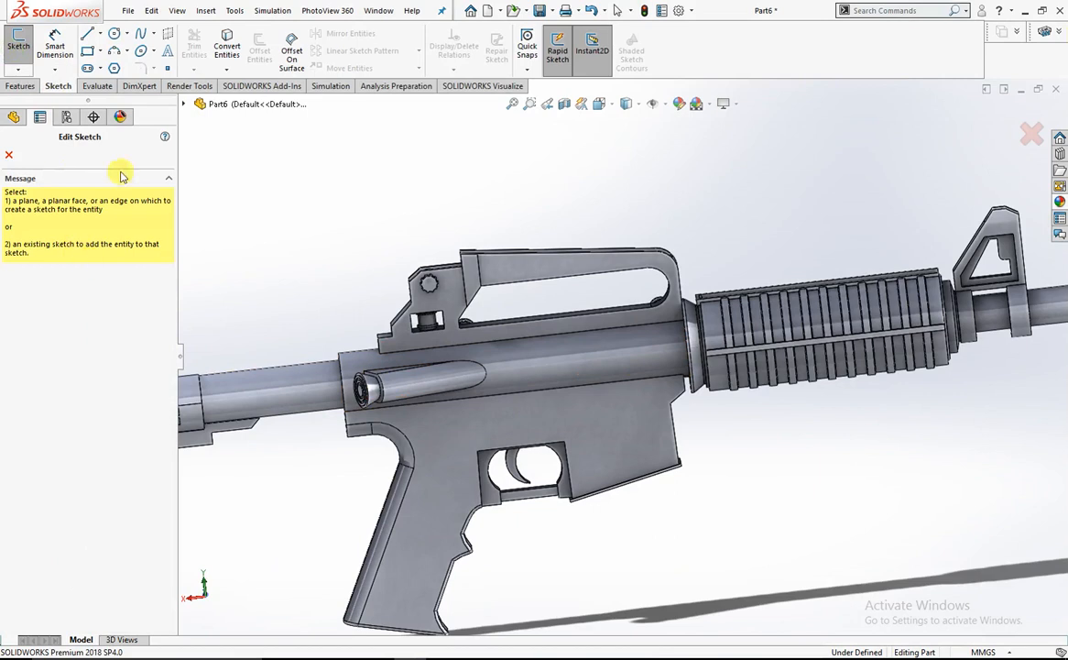
click(201, 104)
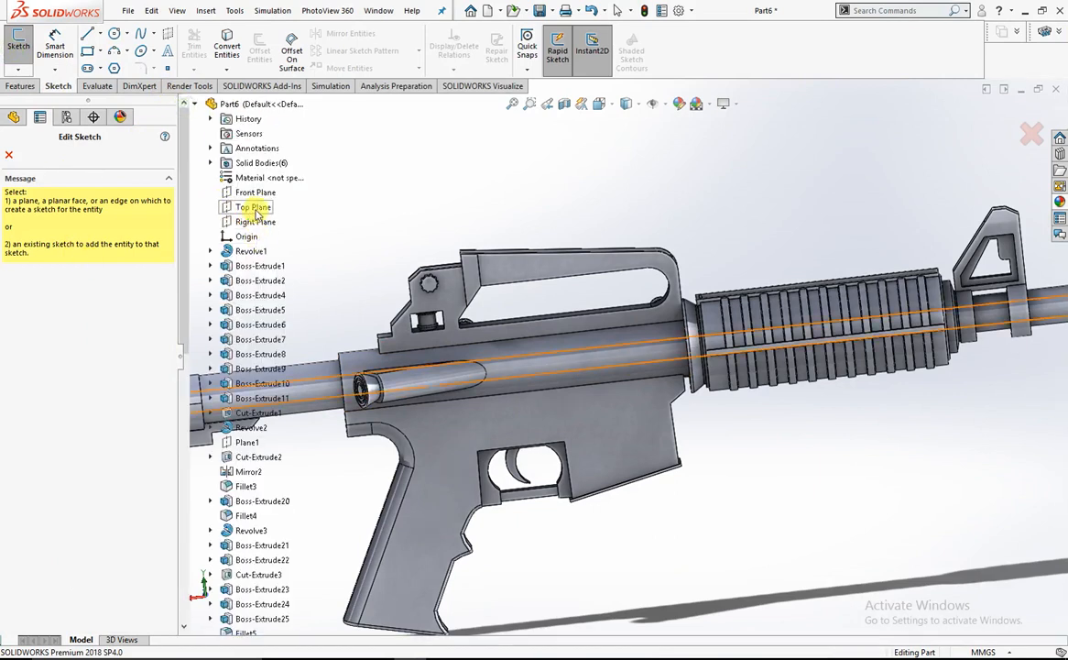
click(254, 209)
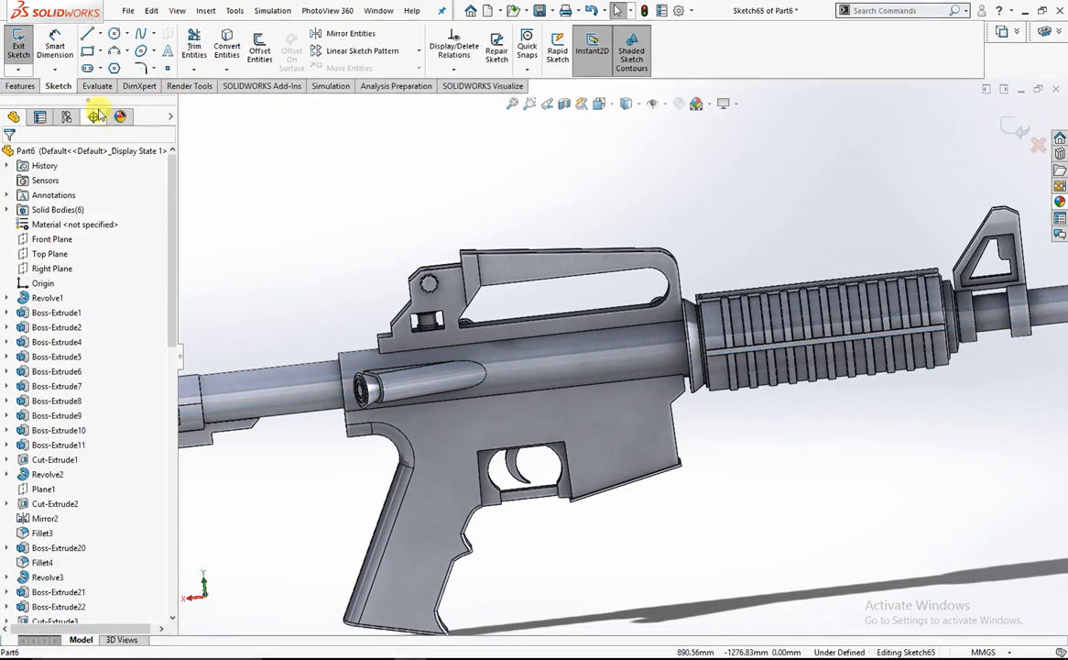
Sketch a rectangle about 30.7 by 8.4 mm across the receiver's outer edge, ahead of the angled cylinder
click(87, 52)
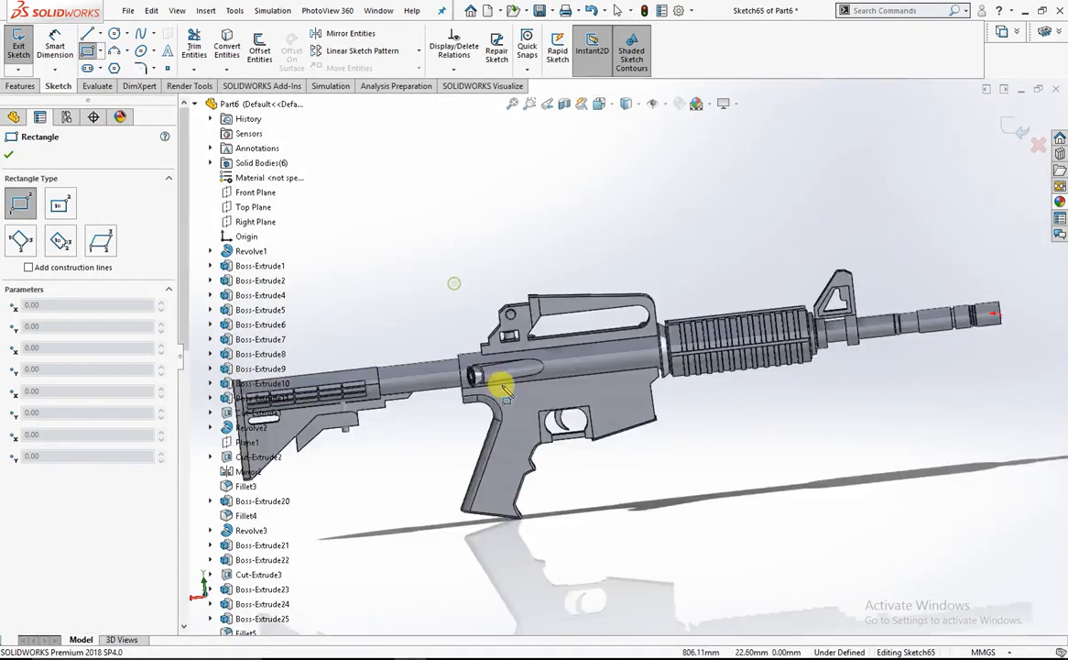
scroll(614, 371, down, 6)
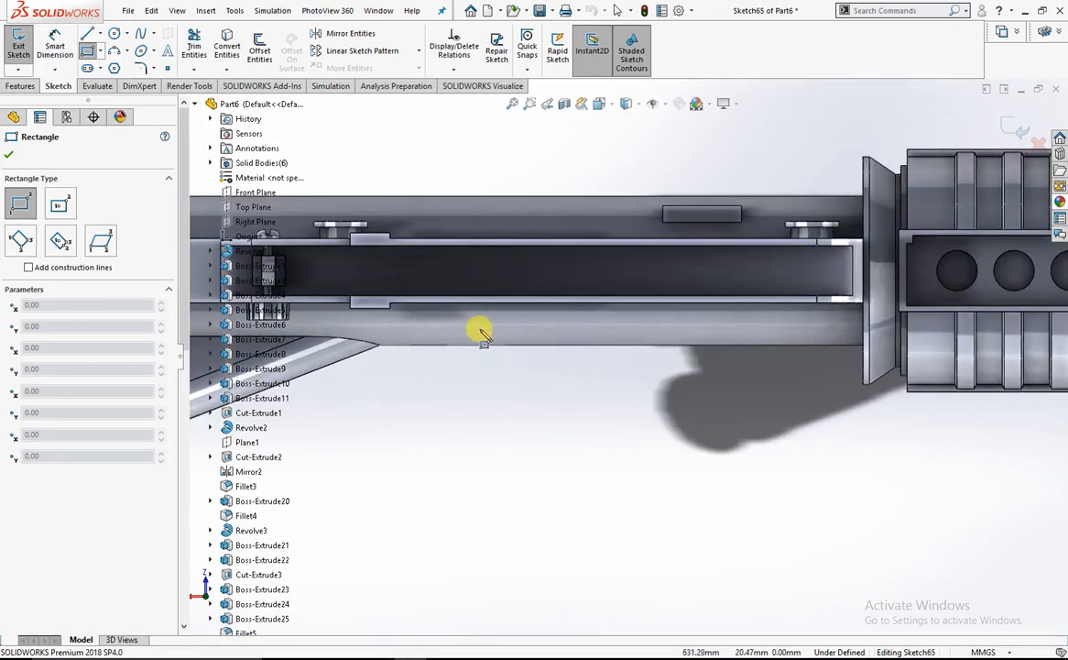
click(495, 332)
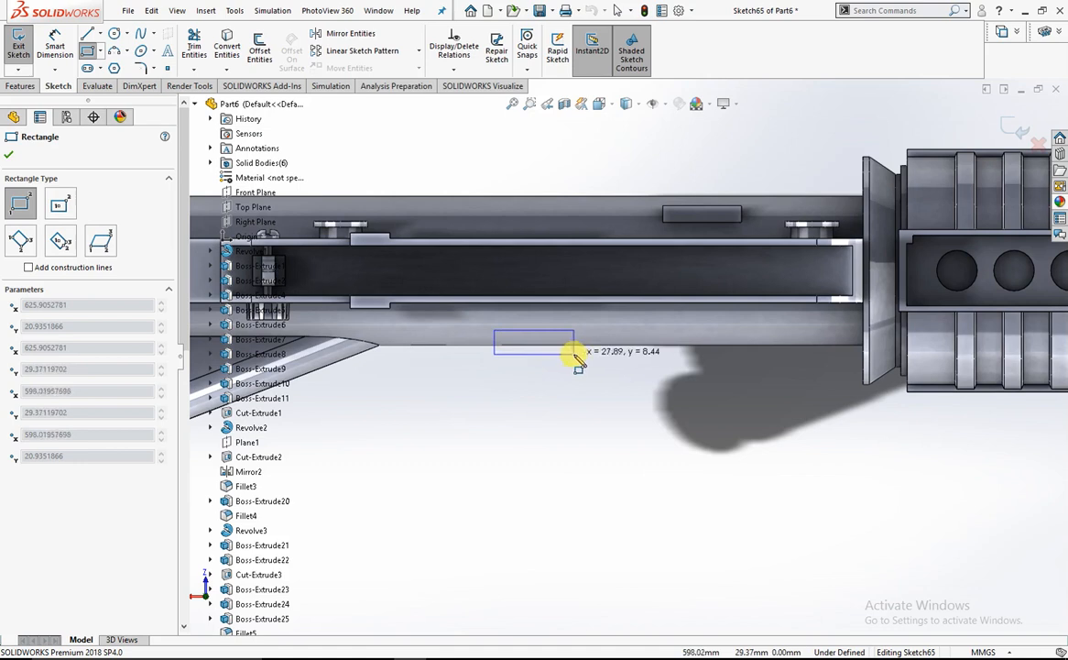
click(581, 352)
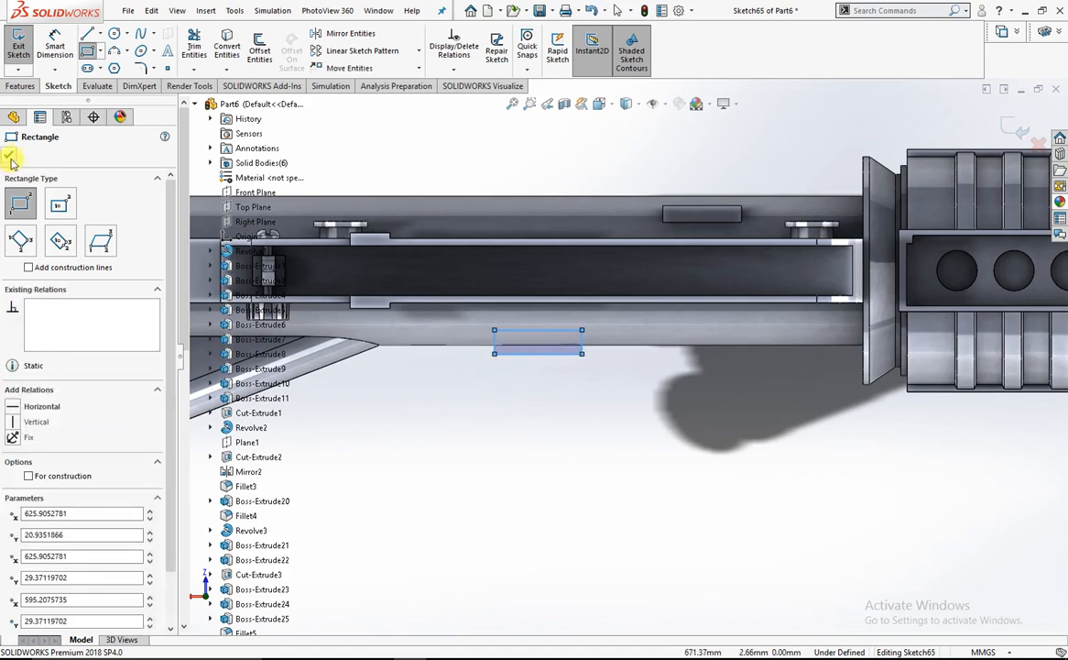
click(9, 154)
Stretch the rectangle rearward to about 41.9 mm long and move its inner edge closer to the carry handle
scroll(568, 340, down, 3)
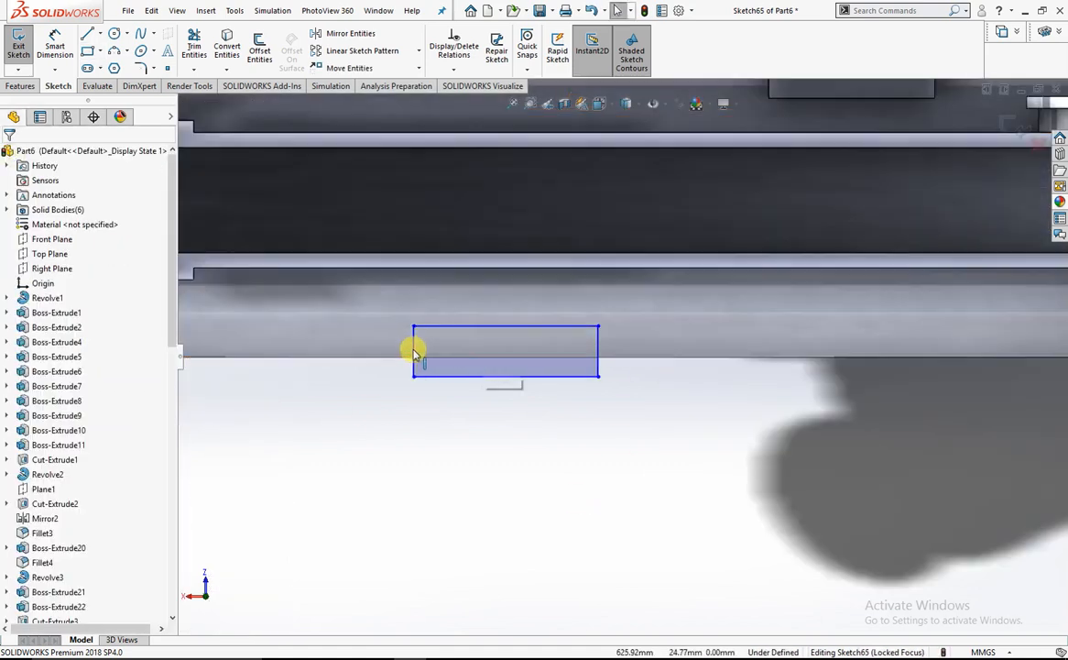
drag(413, 353, 347, 353)
click(469, 470)
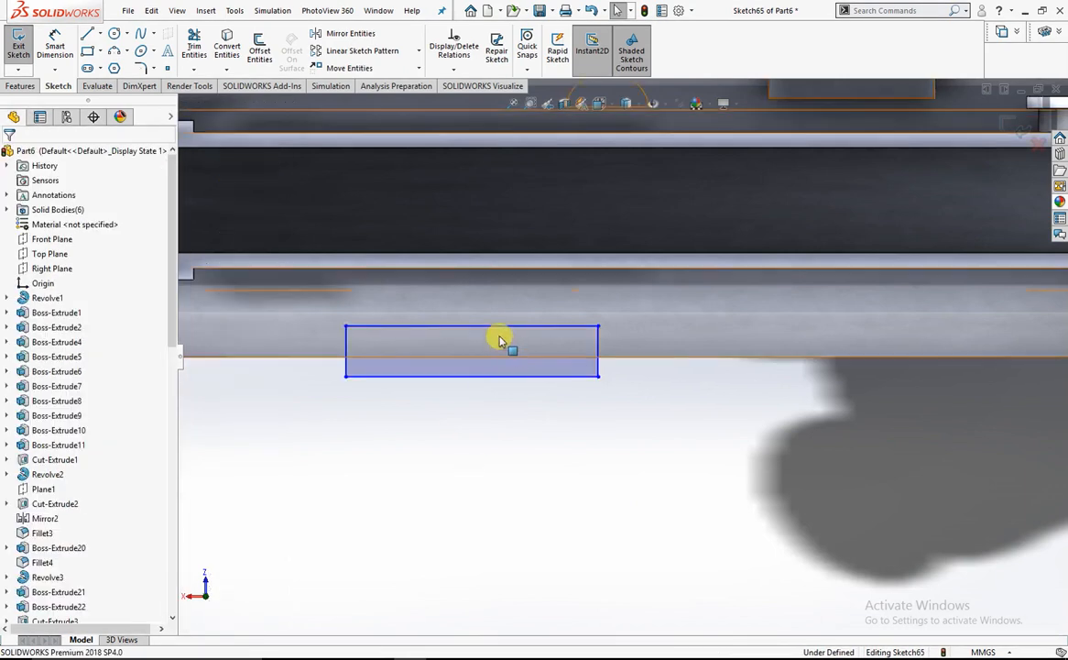
mouse_move(489, 326)
mouse_down()
mouse_move(489, 303)
mouse_move(489, 314)
mouse_up()
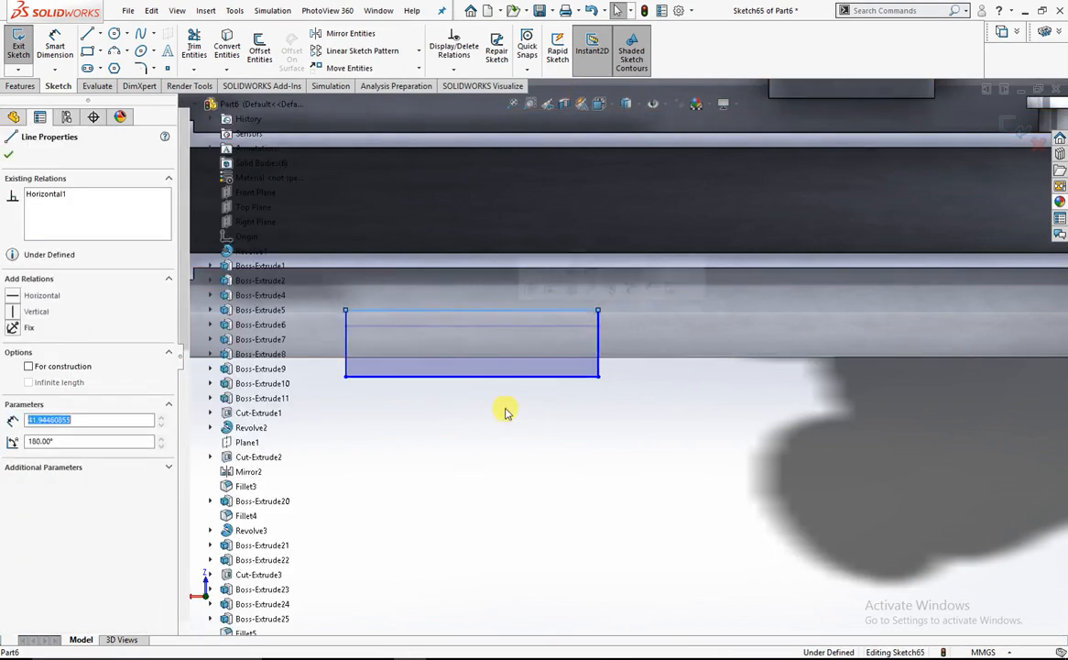
click(507, 446)
scroll(476, 337, up, 4)
scroll(580, 351, down, 2)
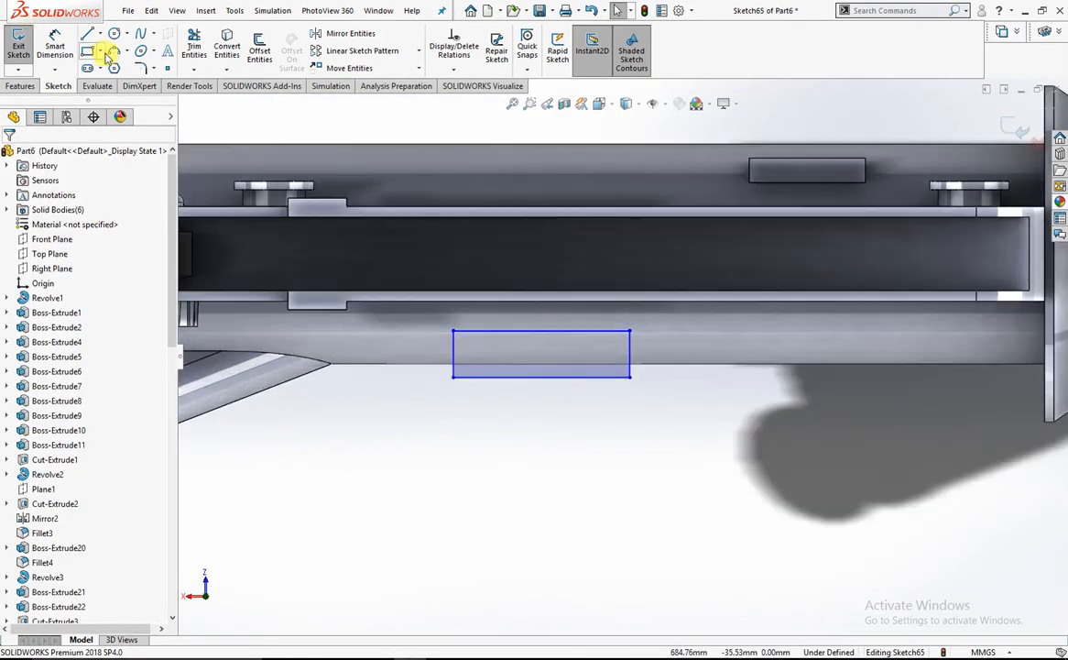
Sketch two 45° lines about 29.7 mm long from the rectangle's outer corners to a meeting point, and pull that tip slightly inward
click(88, 34)
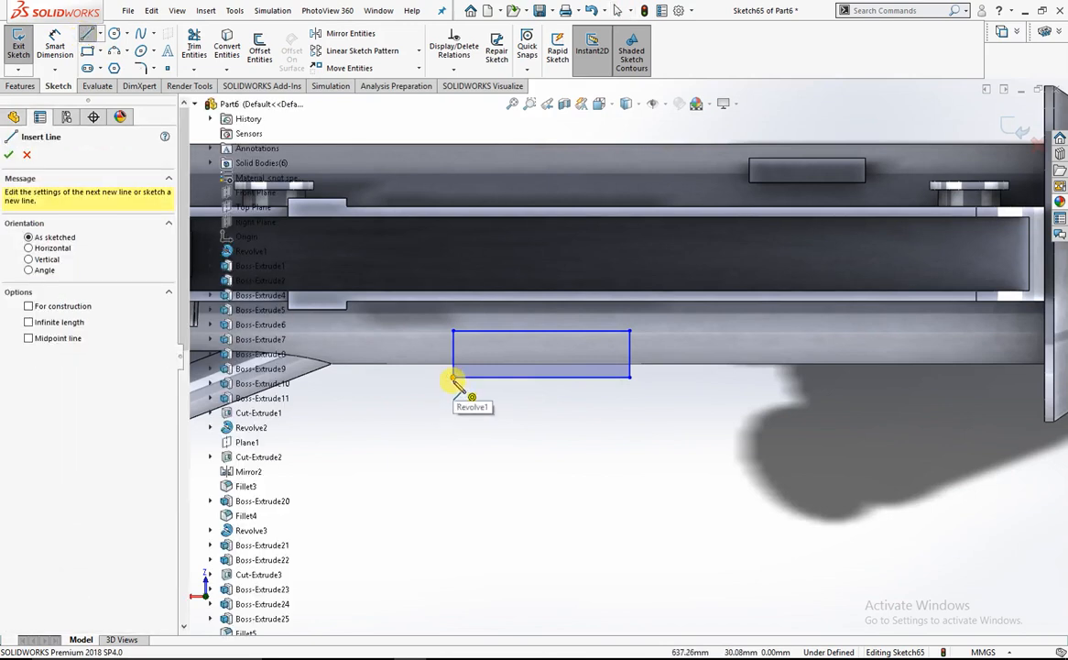
click(453, 377)
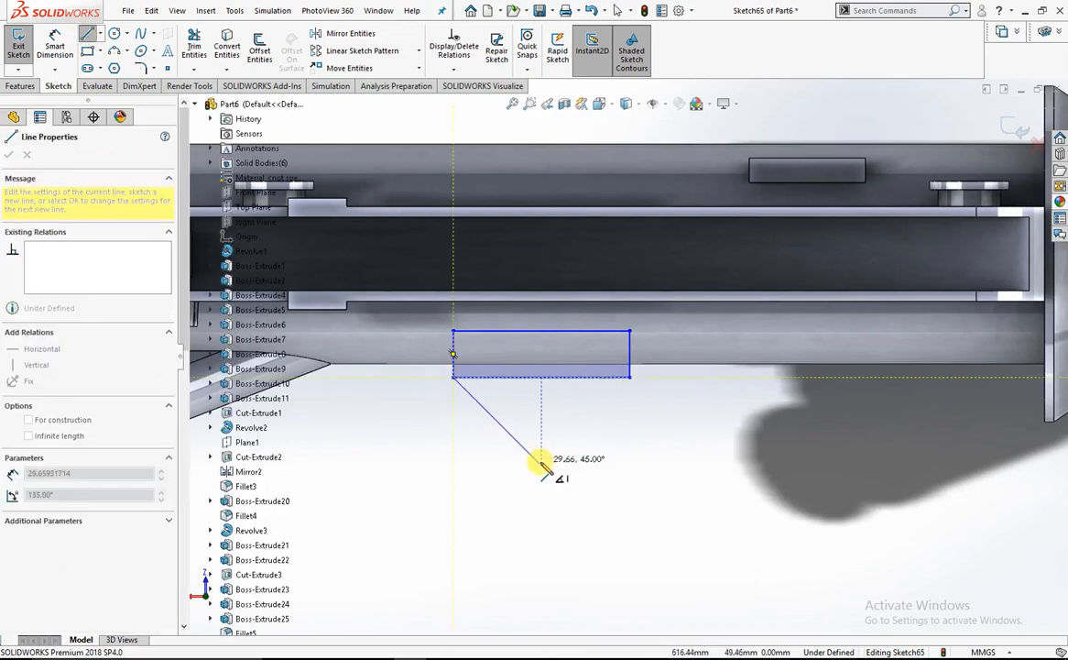
click(542, 465)
click(630, 377)
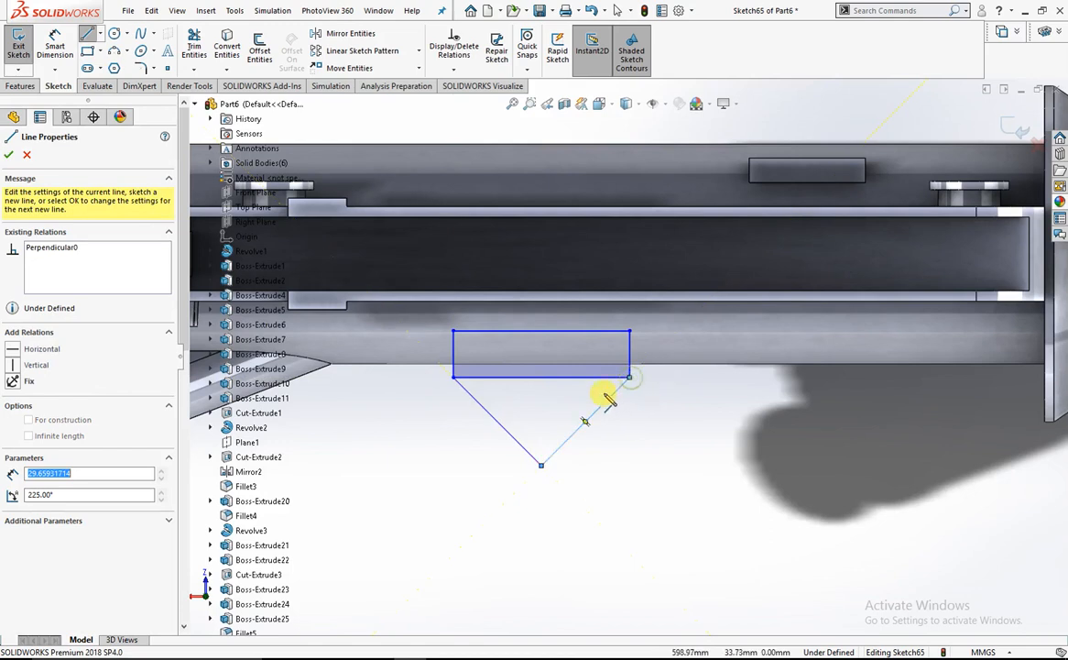
key(Escape)
mouse_move(541, 466)
mouse_down()
mouse_move(546, 442)
mouse_move(549, 458)
mouse_up()
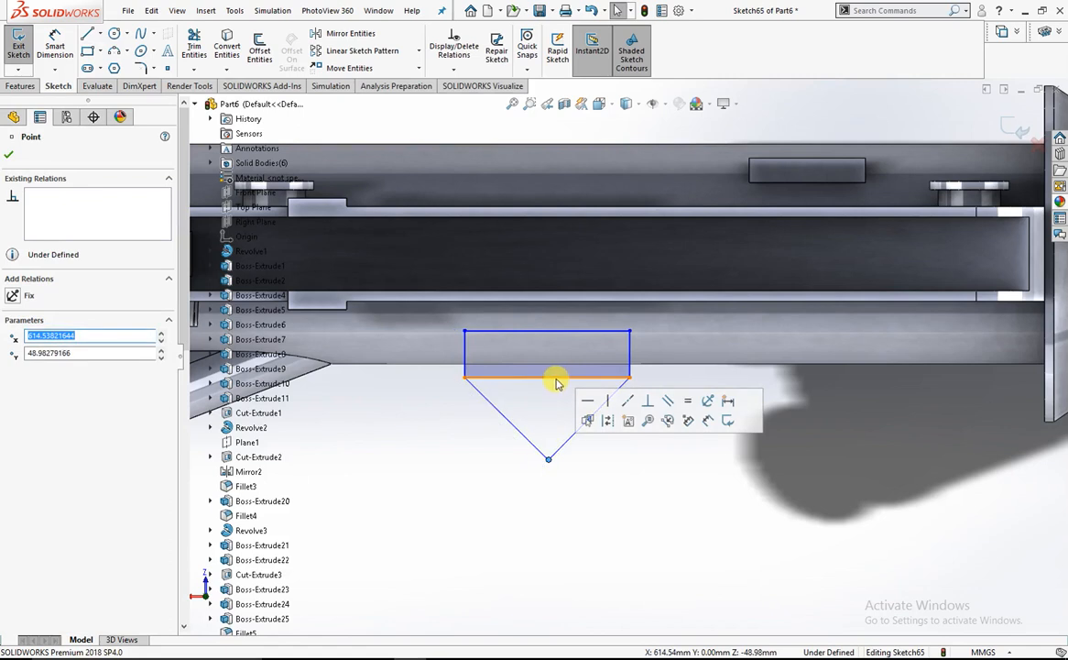
click(548, 378)
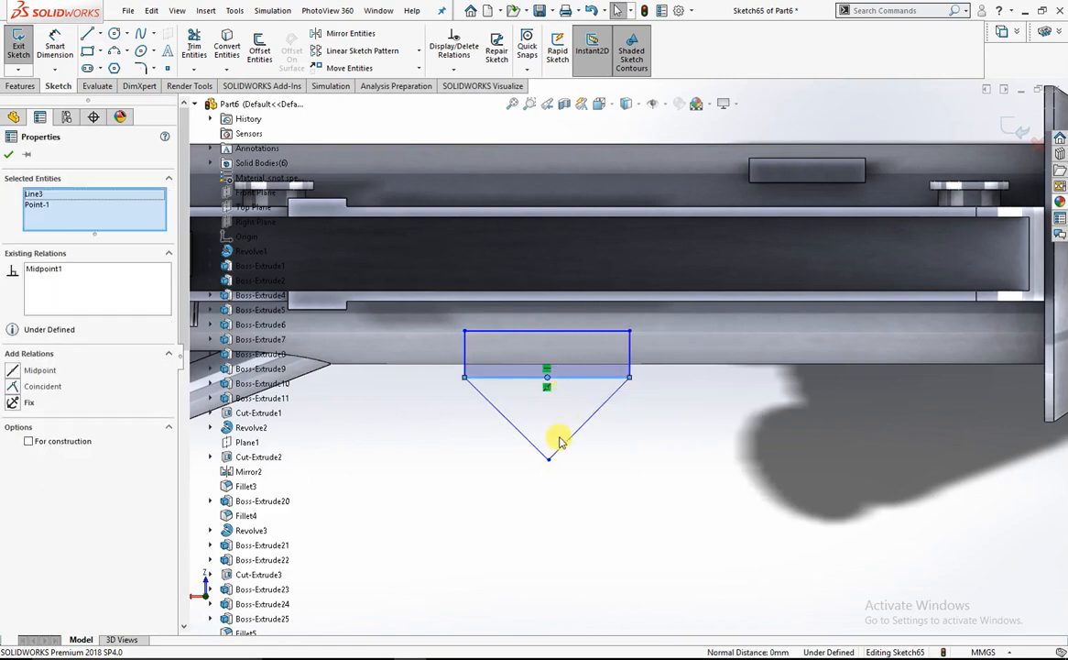
ctrl+click(547, 462)
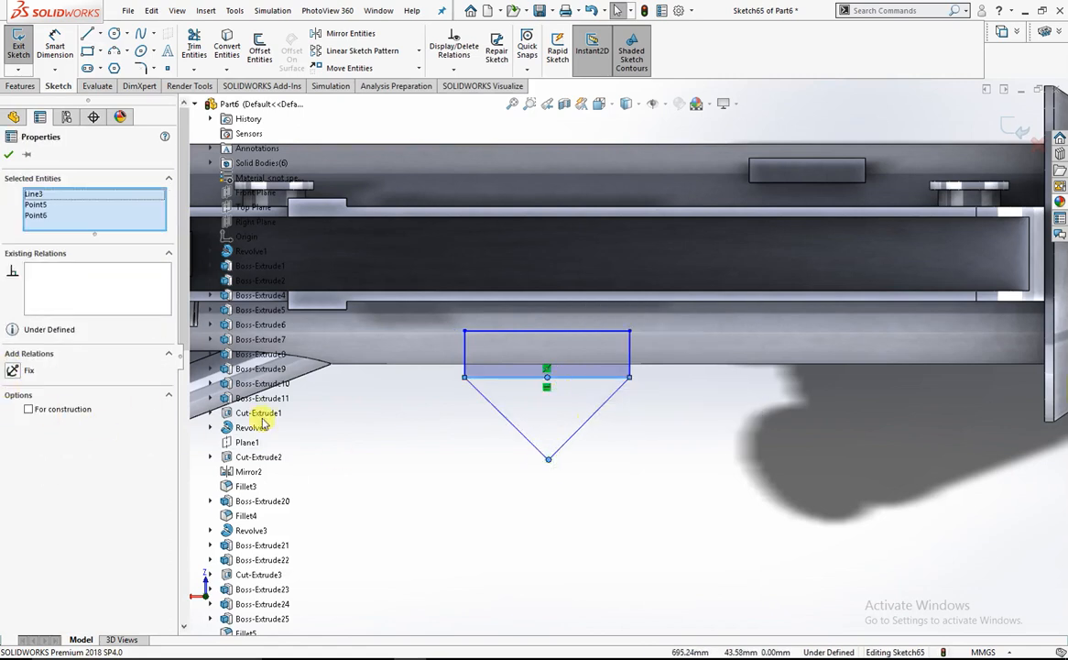
click(419, 469)
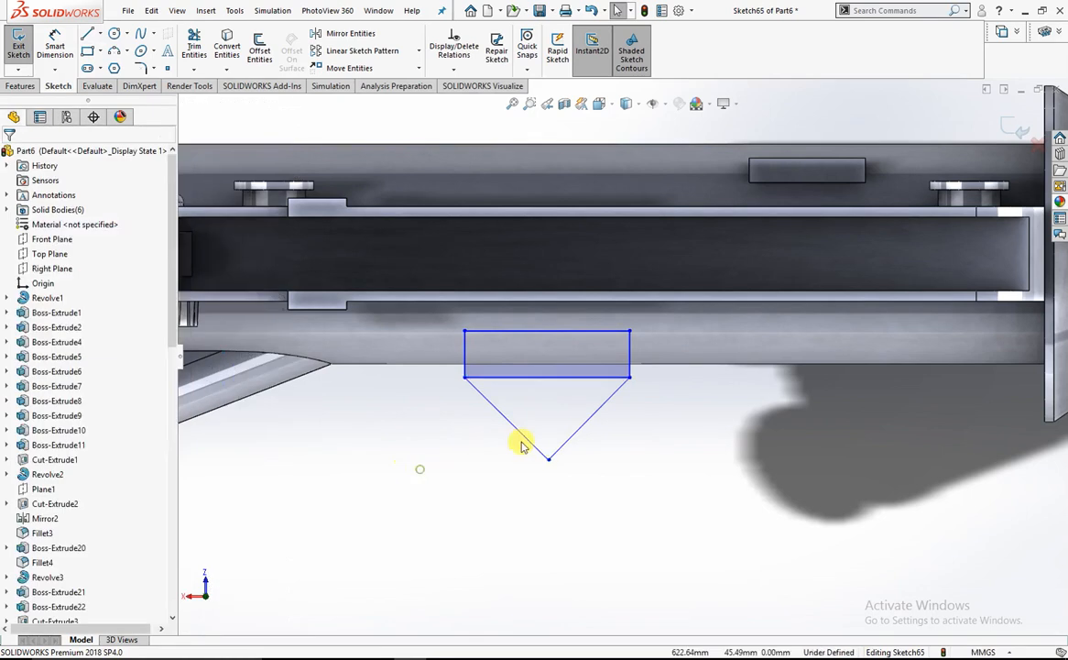
click(548, 378)
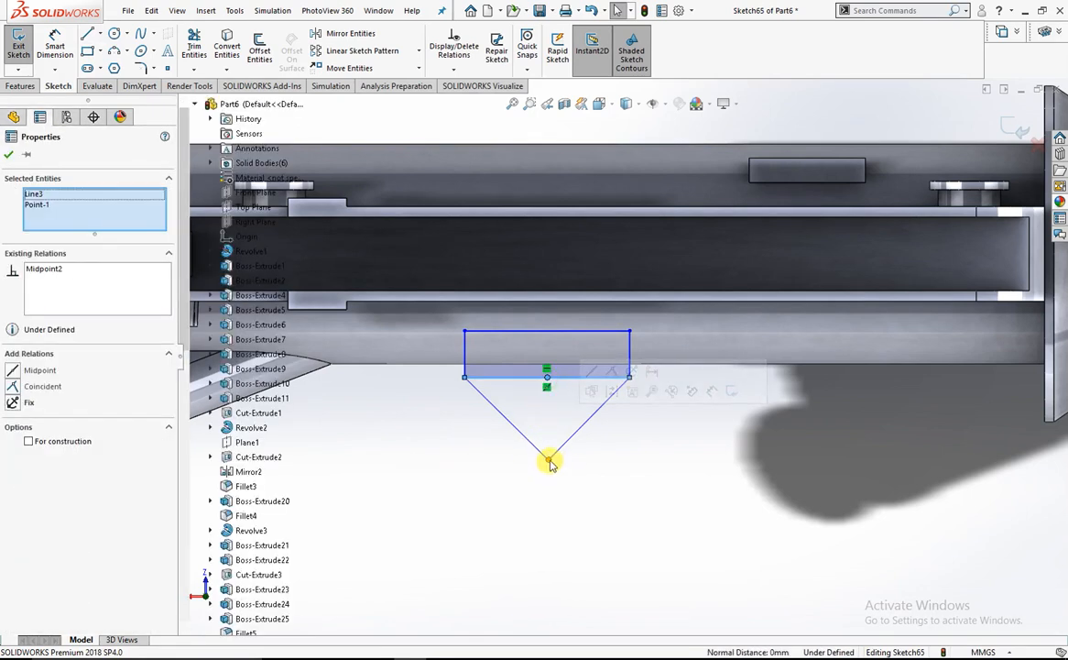
ctrl+click(550, 461)
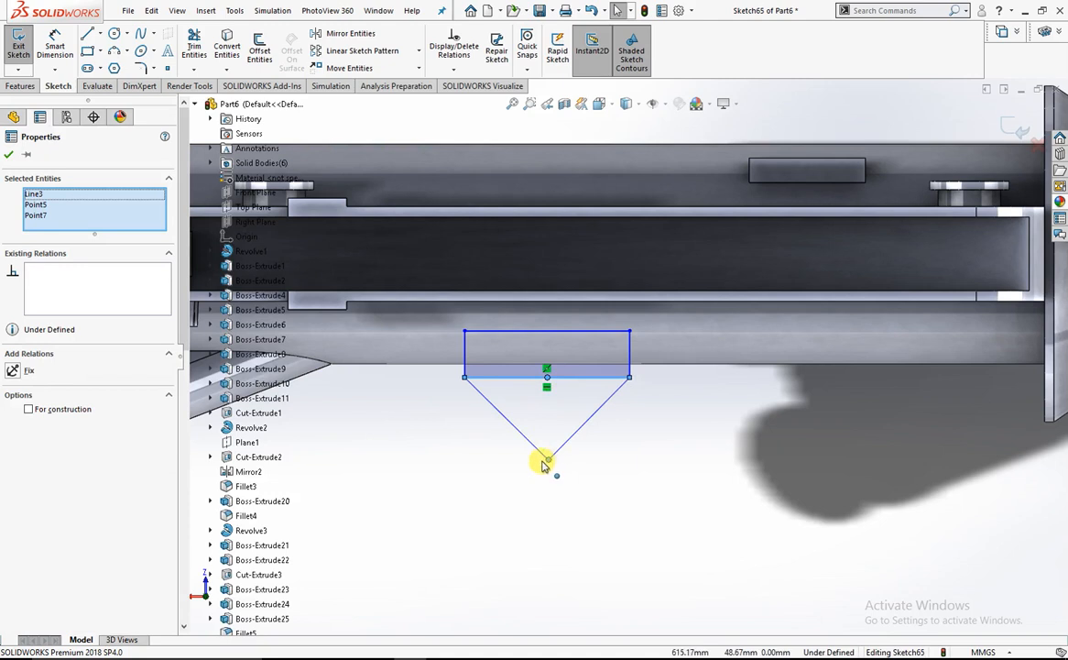
key(Escape)
Draw a vertical centerline about 31.7 mm long from the midpoint of the rectangle's inner edge to the level of the triangle's tip
click(98, 33)
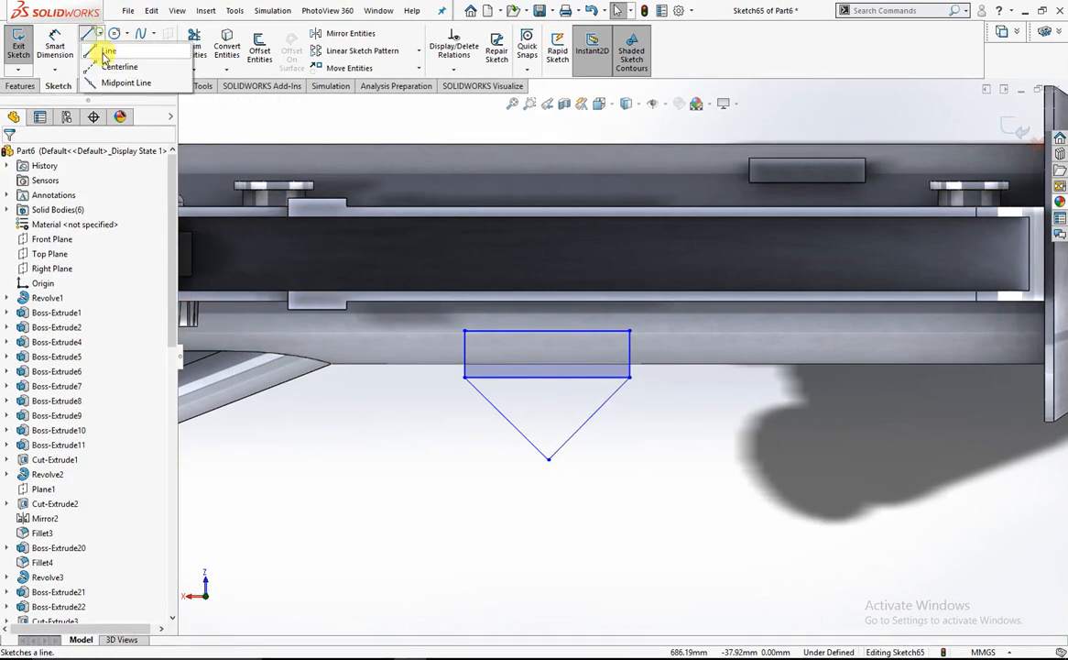
click(119, 67)
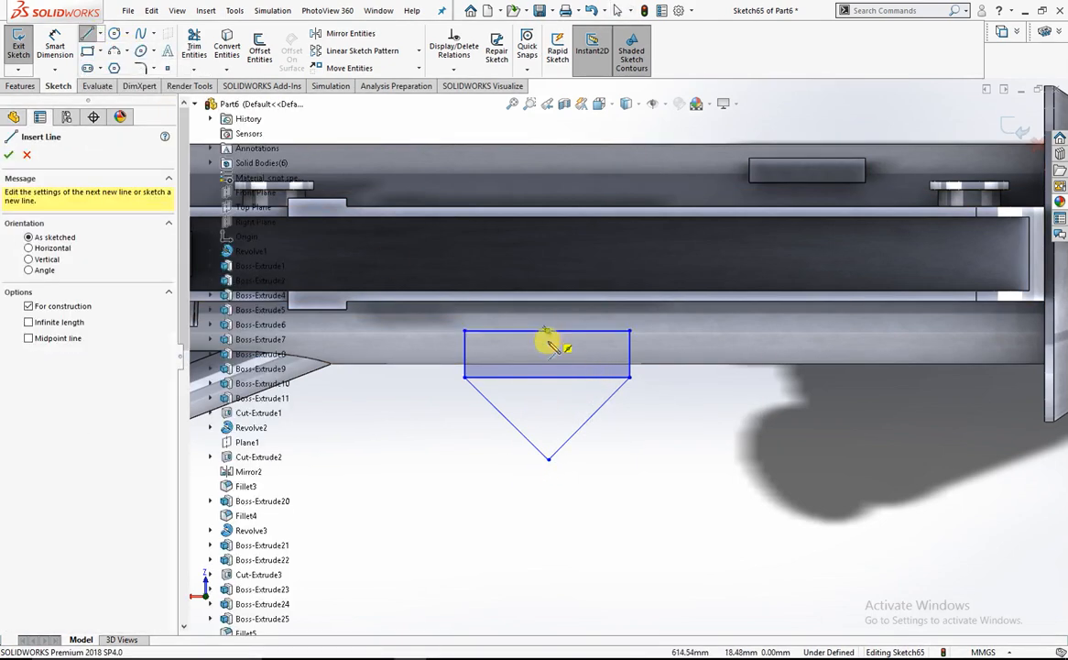
drag(547, 330, 550, 454)
click(548, 445)
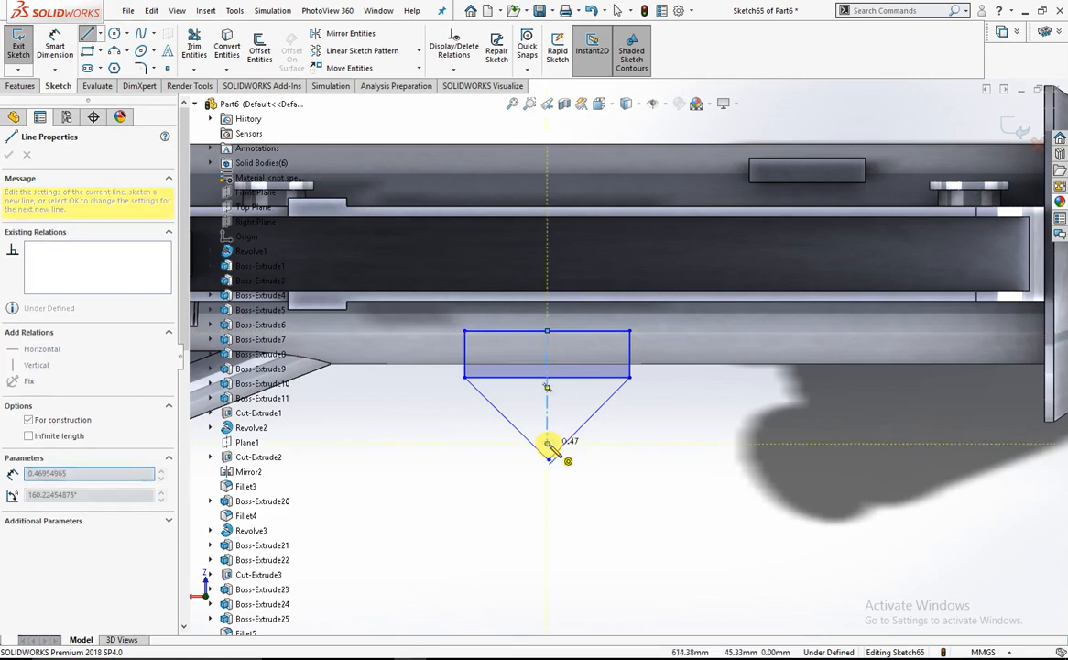
scroll(556, 449, down, 5)
key(Escape)
scroll(586, 444, down, 5)
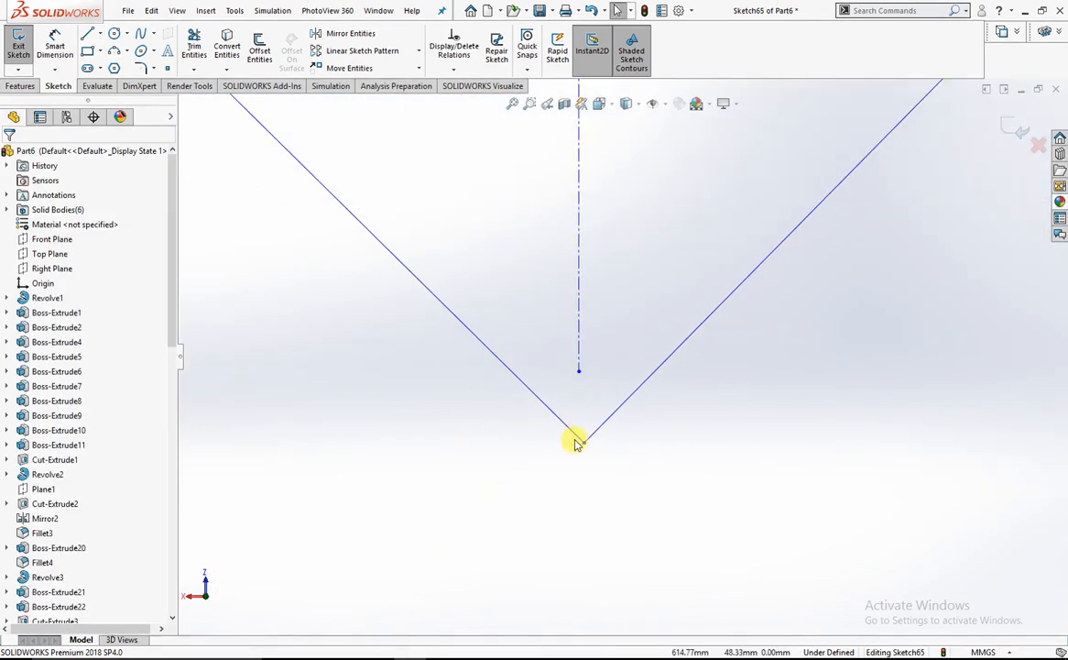
drag(583, 356, 599, 461)
click(518, 428)
scroll(604, 366, up, 5)
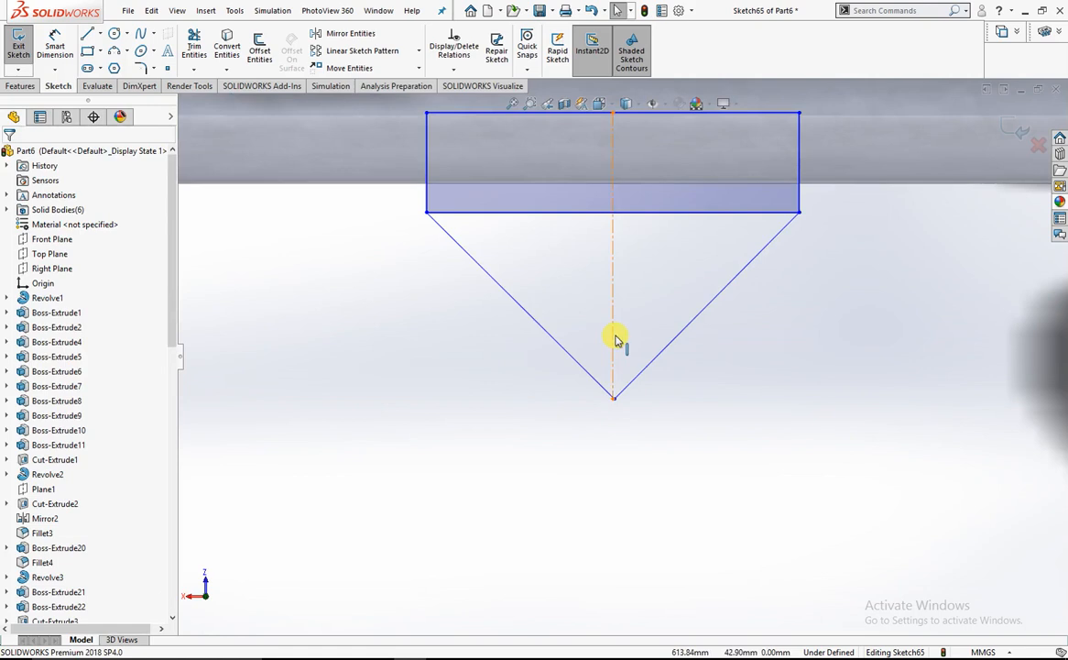
Move the triangle's tip onto the end of the centerline so the two sloping lines are symmetrical
click(613, 340)
scroll(596, 373, up, 2)
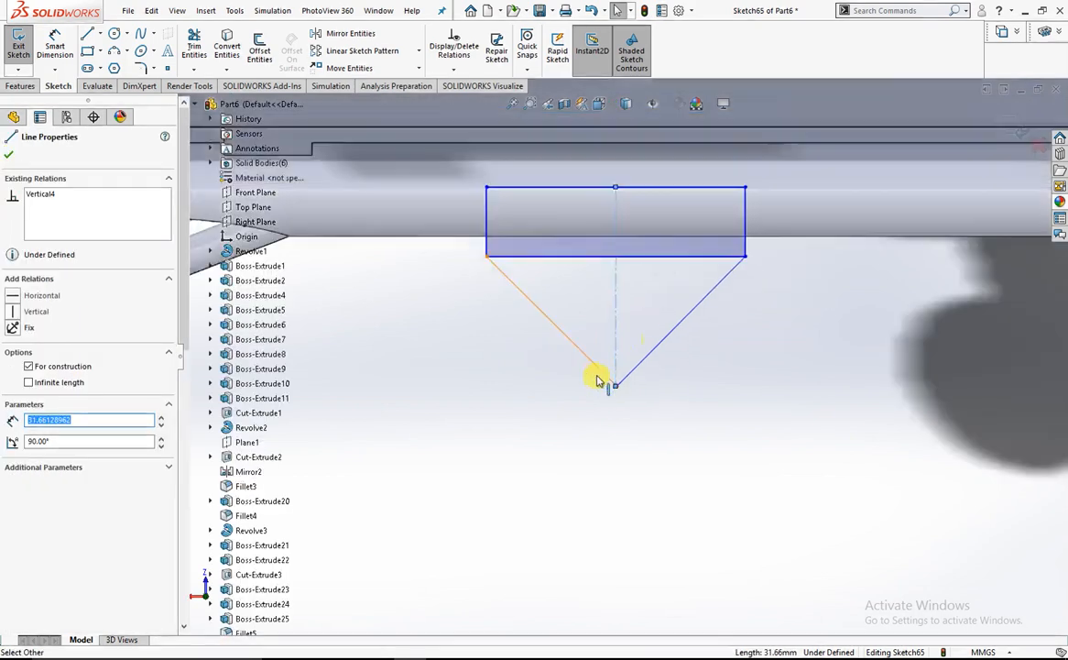
scroll(600, 373, down, 6)
scroll(447, 550, up, 5)
scroll(638, 373, down, 3)
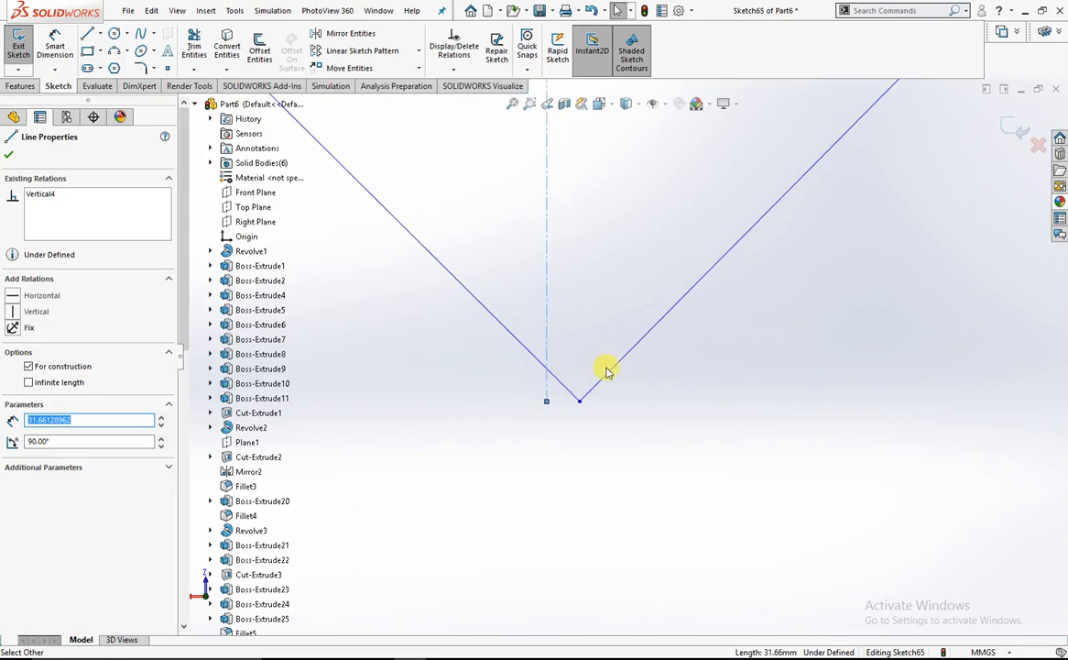
key(Escape)
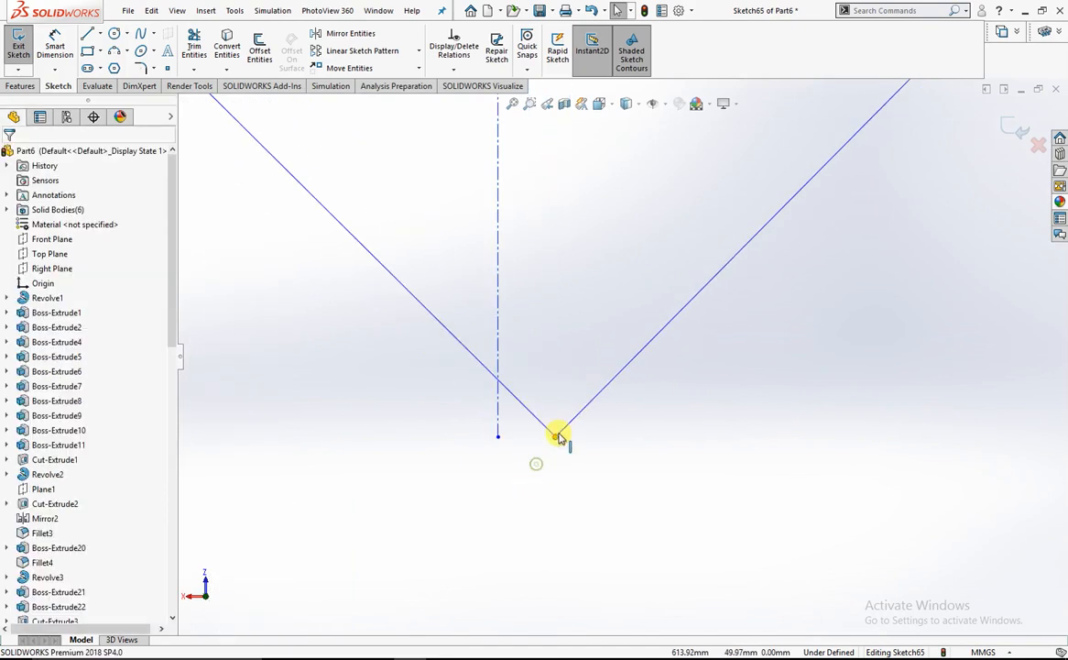
drag(556, 440, 501, 444)
Trim away the line between the rectangle and the triangle to leave a single pointed profile
scroll(515, 364, up, 8)
scroll(503, 264, down, 3)
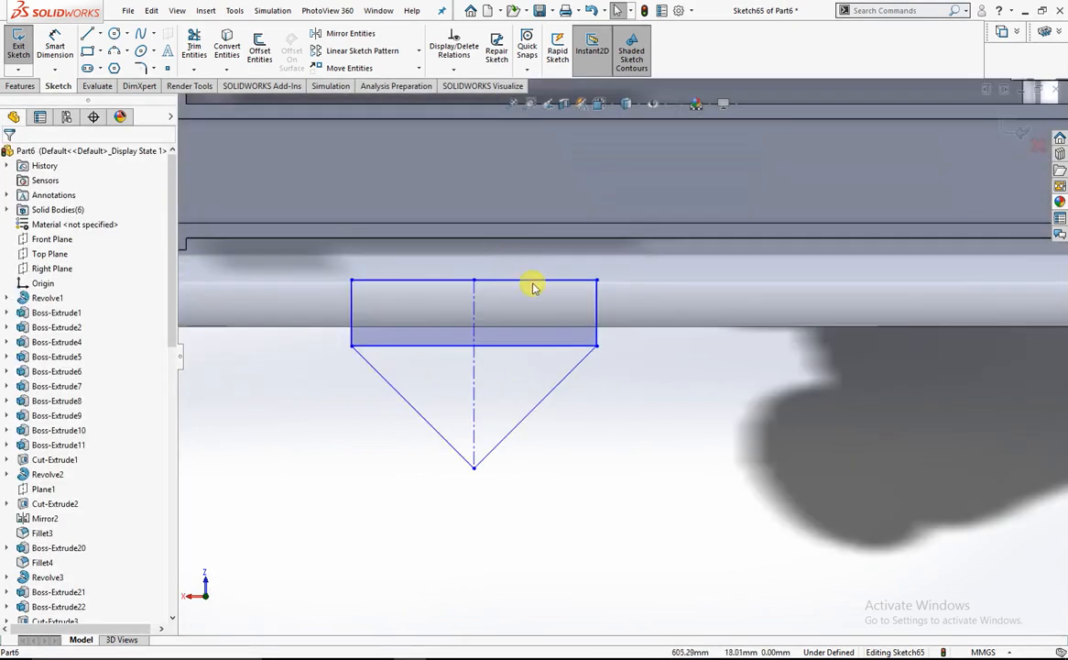
click(193, 45)
drag(424, 346, 436, 381)
scroll(459, 334, up, 3)
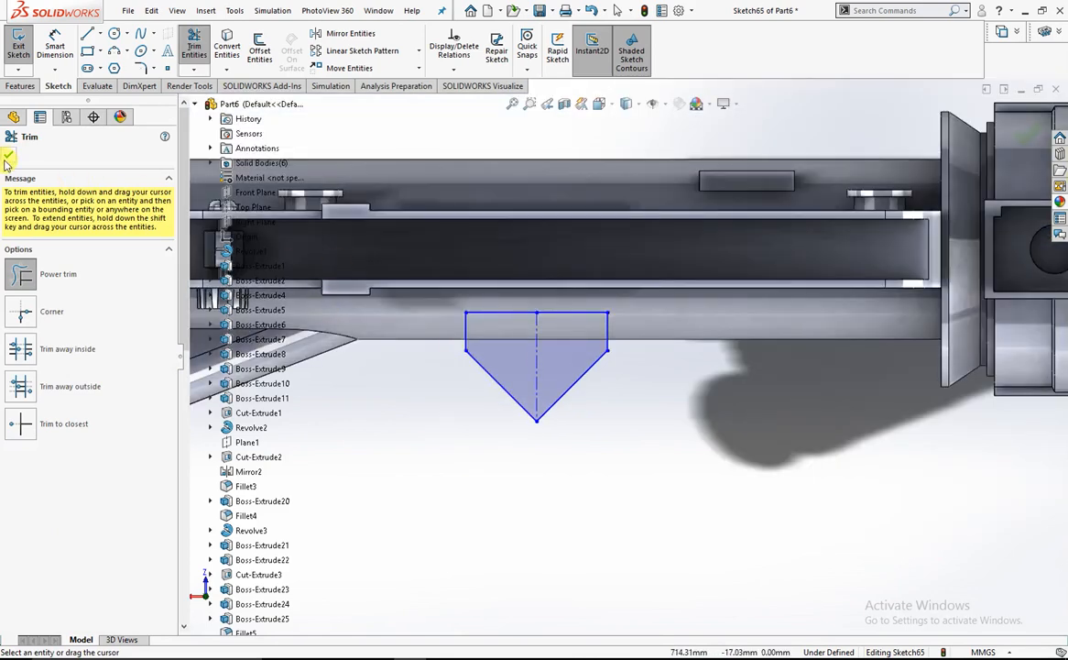
click(8, 157)
Extrude the pointed profile upward by 21 mm as a block on the side of the receiver
click(13, 87)
click(20, 46)
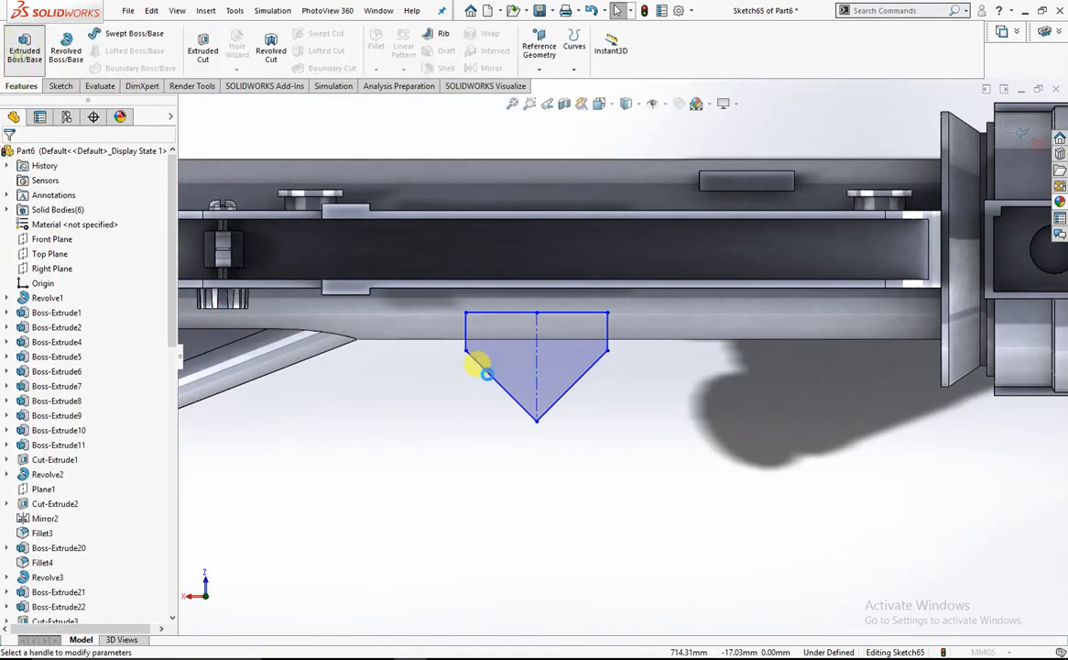
middle_drag(534, 329, 594, 123)
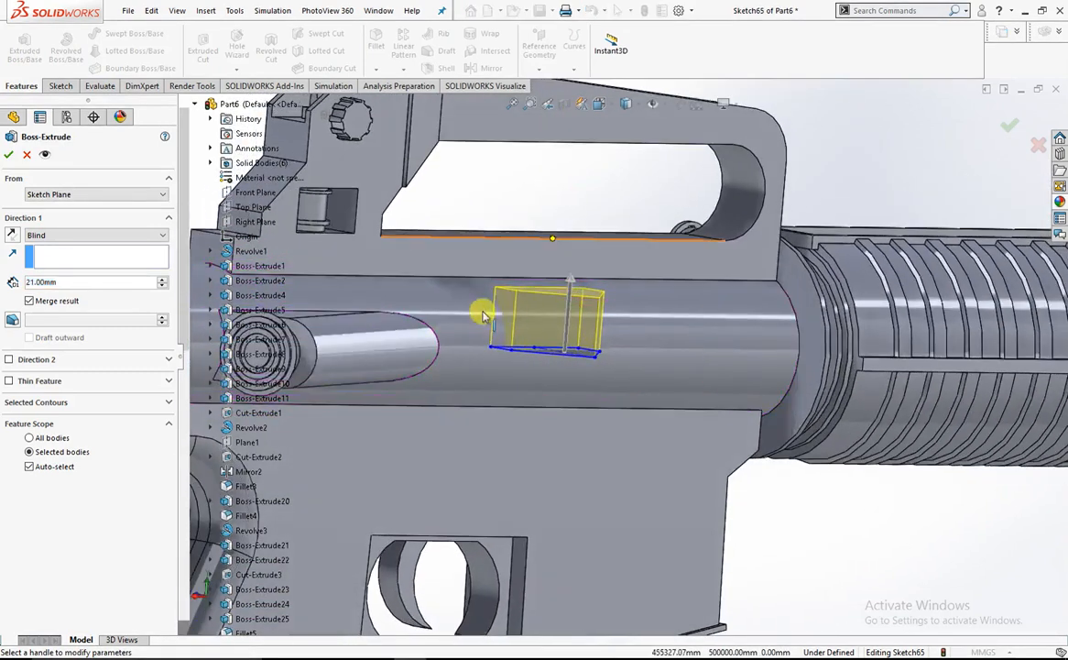
scroll(448, 290, down, 1)
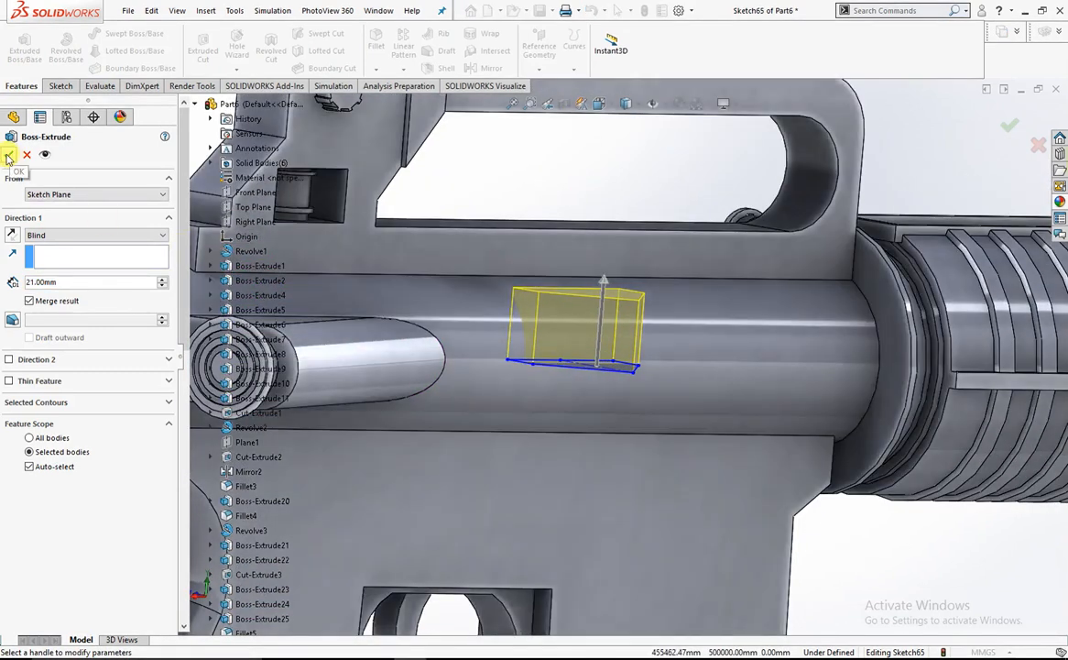
click(7, 157)
Start a fillet on the pointed block's three vertical edges, at the tip and both outer corners, with a 1 mm radius
mouse_move(374, 312)
middle_down()
mouse_move(643, 337)
mouse_move(519, 305)
mouse_move(502, 325)
mouse_move(535, 321)
middle_up()
scroll(697, 313, down, 2)
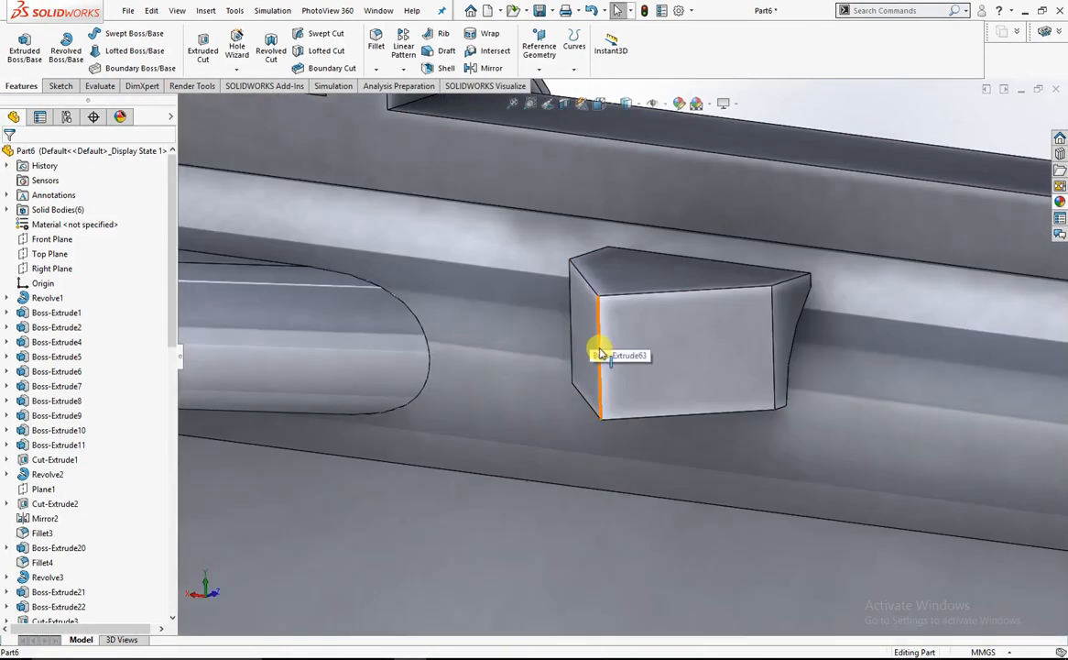
click(602, 353)
click(716, 305)
middle_drag(555, 317, 620, 309)
click(611, 316)
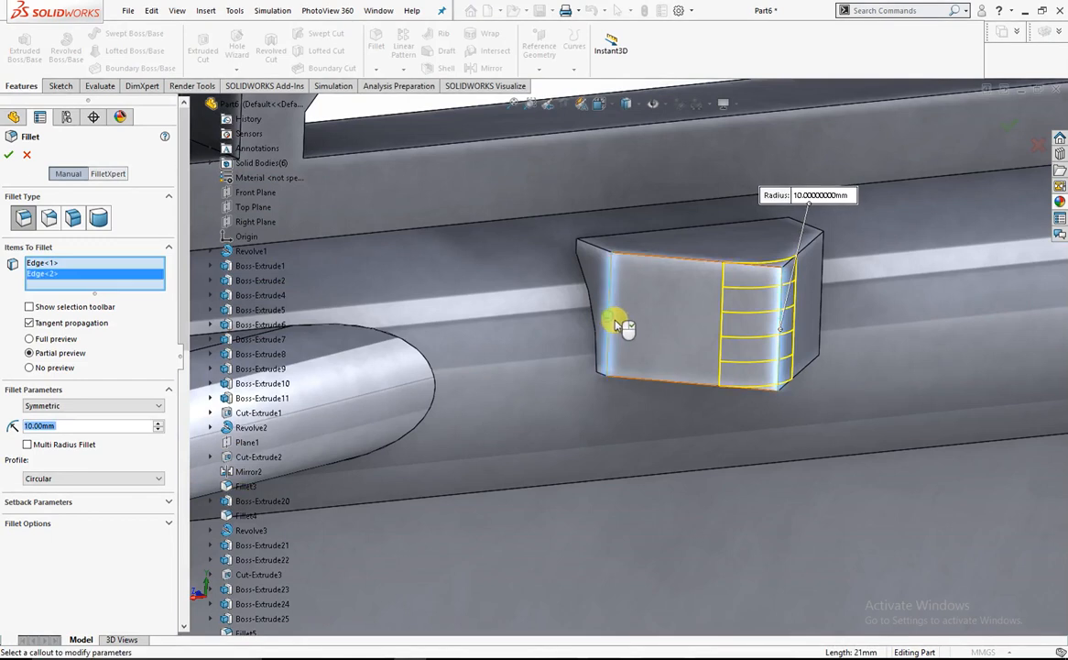
click(818, 306)
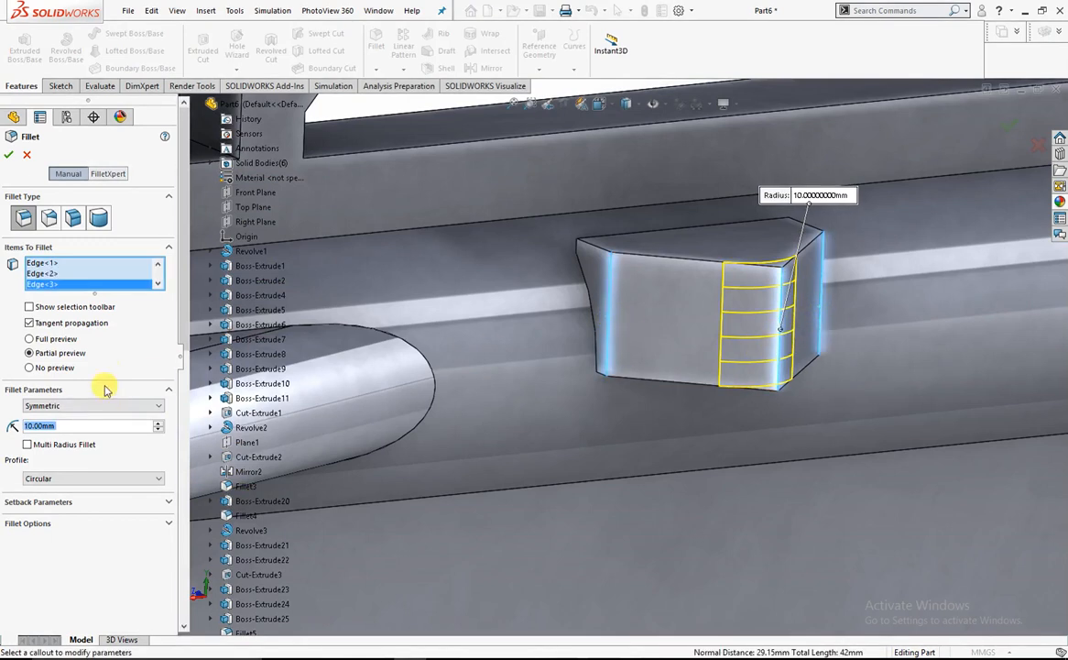
key(BackSpace)
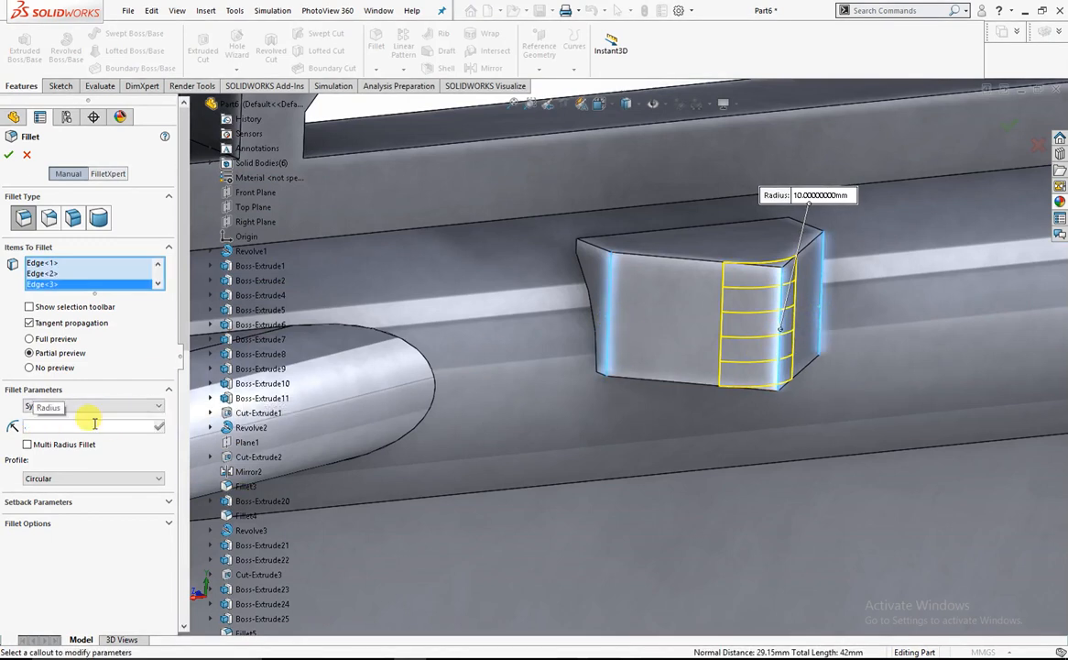
text(0.5)
key(Return)
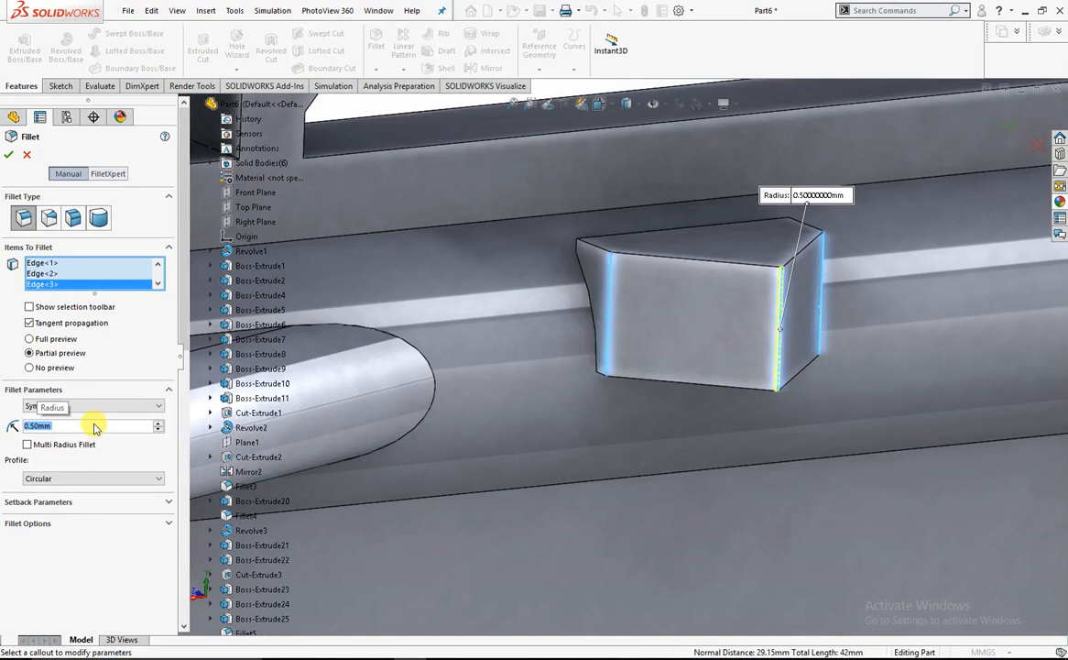
text(1)
key(Return)
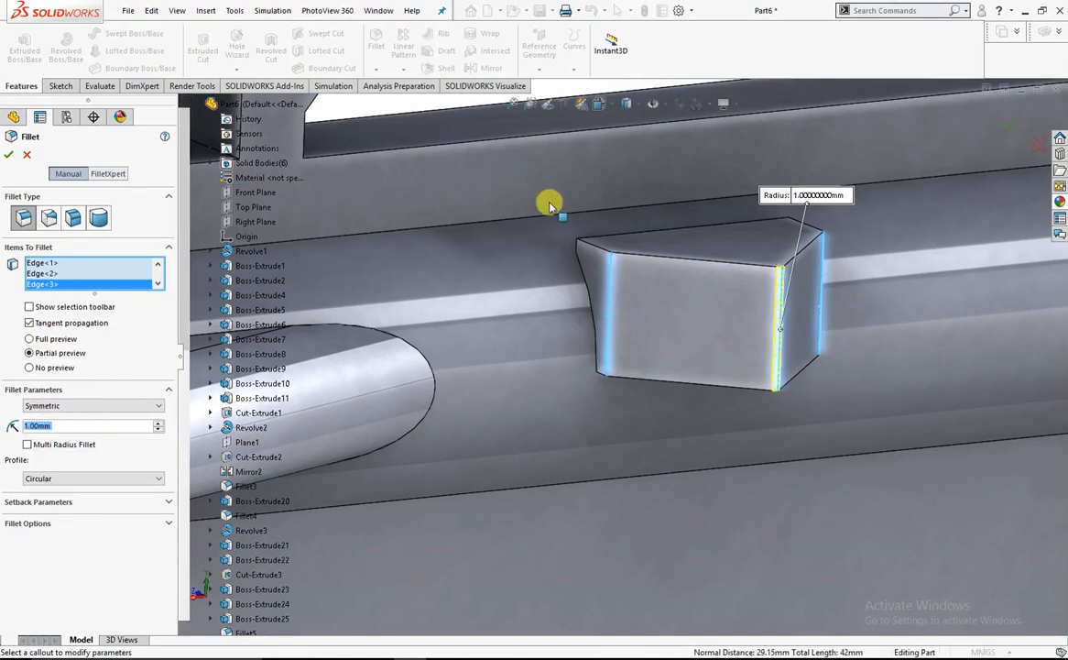
Add the block's upper and lower faces to the fillet selection and apply the fillet
click(711, 253)
mouse_move(728, 399)
middle_down()
mouse_move(682, 193)
mouse_move(732, 410)
middle_up()
click(732, 410)
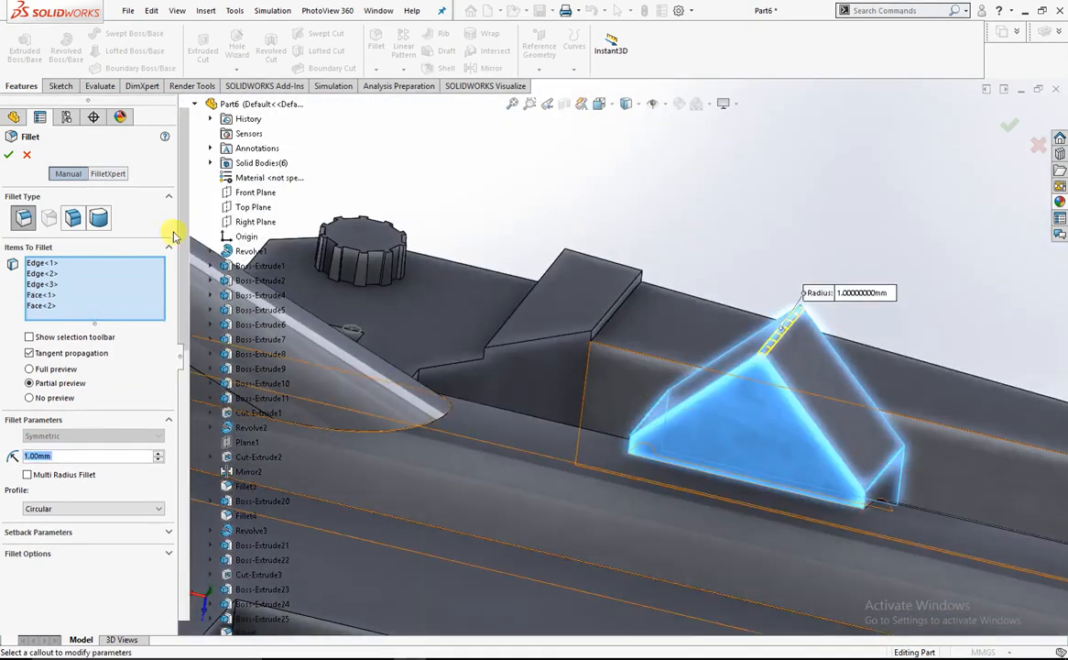
click(9, 158)
Examine the filleted block and its fit on the receiver from several angles and distances
middle_drag(799, 465, 704, 506)
scroll(705, 506, up, 5)
middle_drag(746, 349, 804, 348)
scroll(804, 349, down, 2)
scroll(711, 348, down, 2)
scroll(672, 348, up, 2)
scroll(565, 370, down, 4)
middle_drag(565, 369, 705, 329)
scroll(684, 363, up, 4)
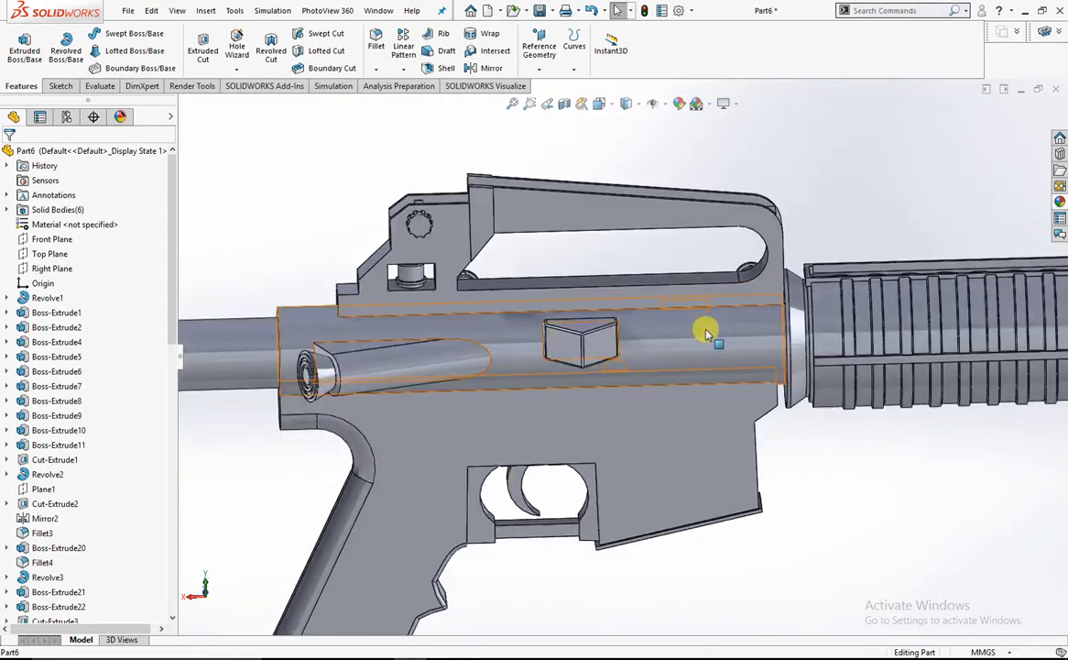
scroll(703, 331, down, 4)
scroll(645, 380, up, 4)
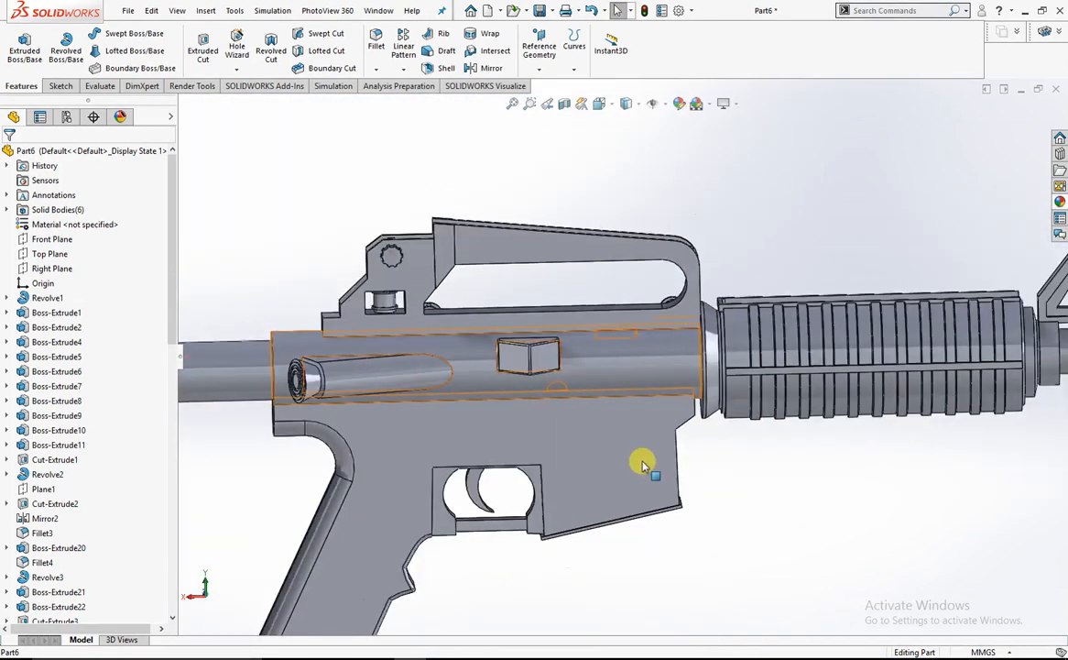
Start a sketch on the lower receiver's side face and convert the face's outline into sketch entities
scroll(596, 469, down, 2)
right_click(573, 463)
click(661, 348)
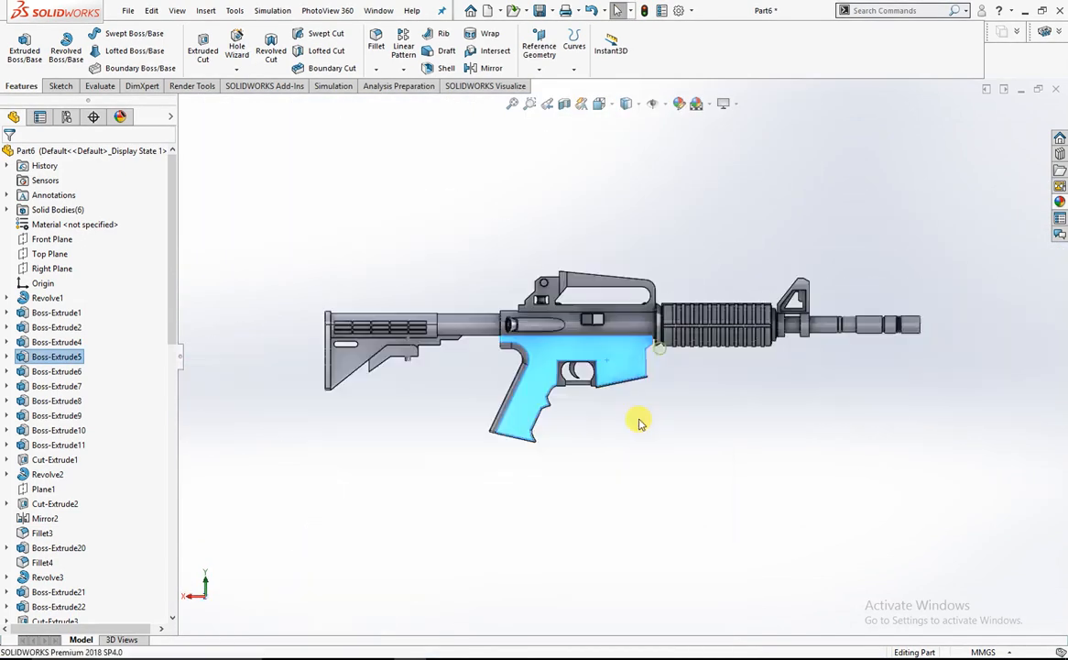
scroll(627, 350, down, 3)
right_click(596, 318)
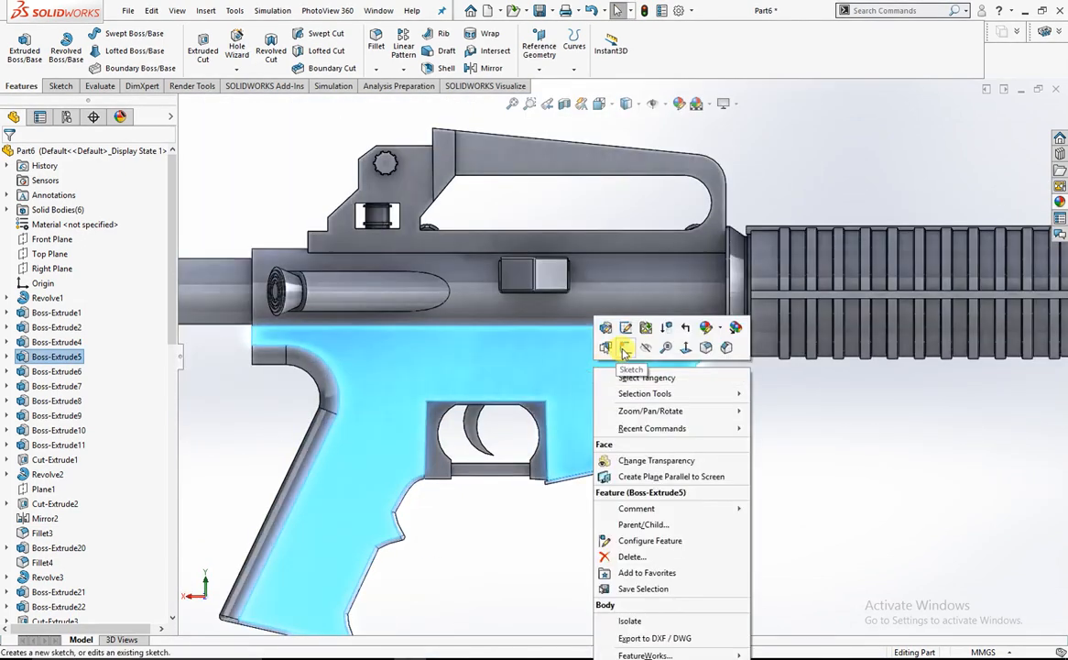
click(604, 352)
scroll(646, 371, down, 2)
click(226, 48)
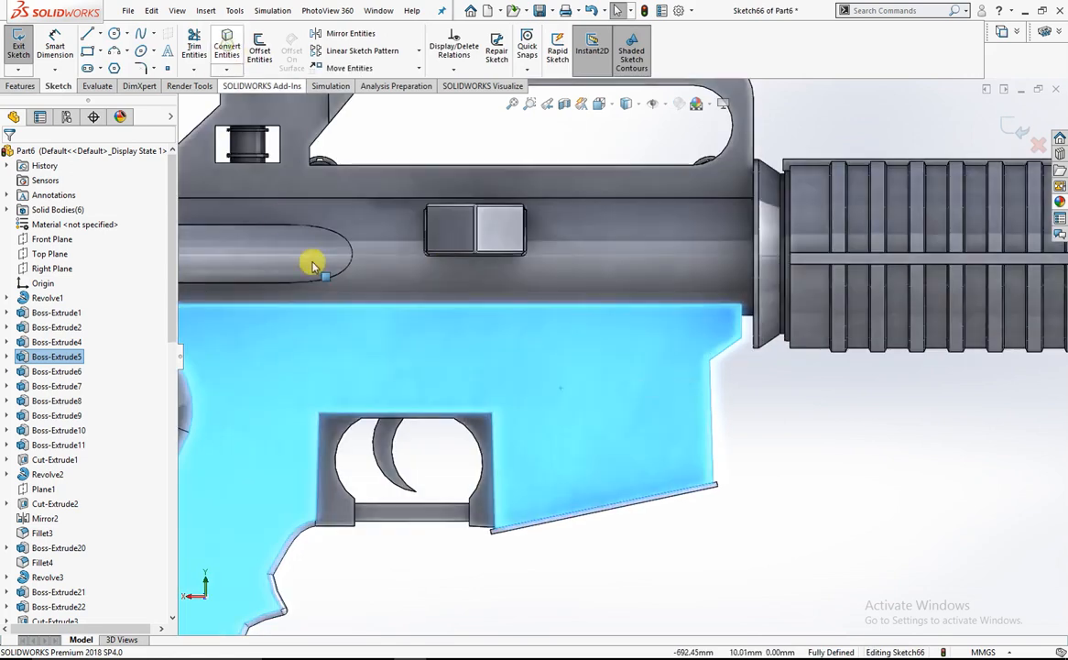
Draw a vertical line from the trigger opening's upper front corner up to the lower receiver's upper edge
click(87, 35)
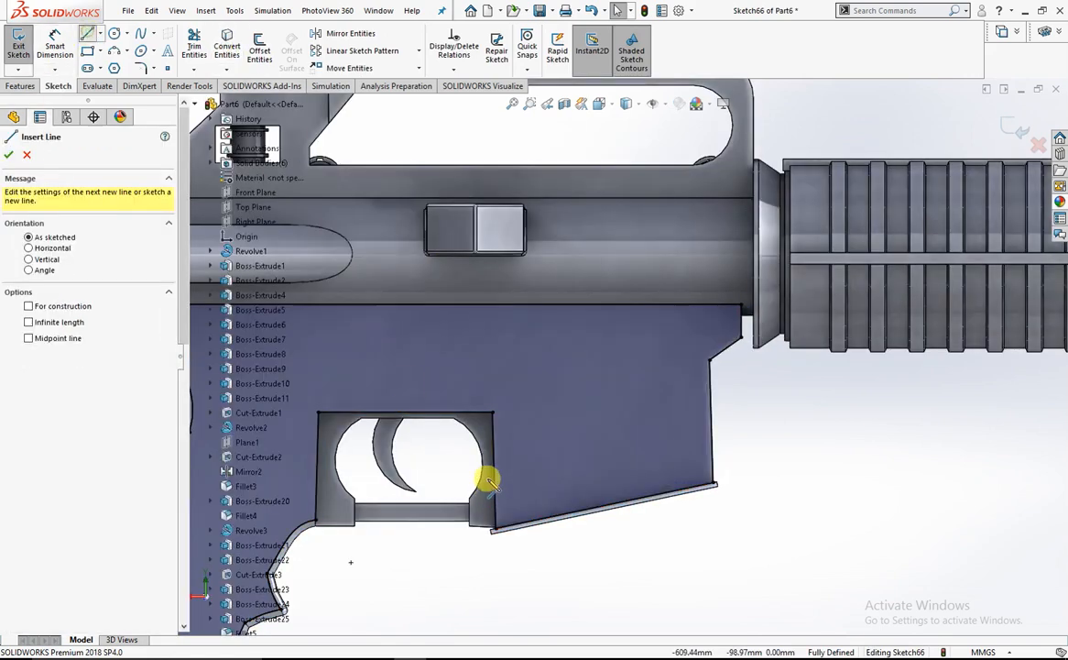
click(493, 411)
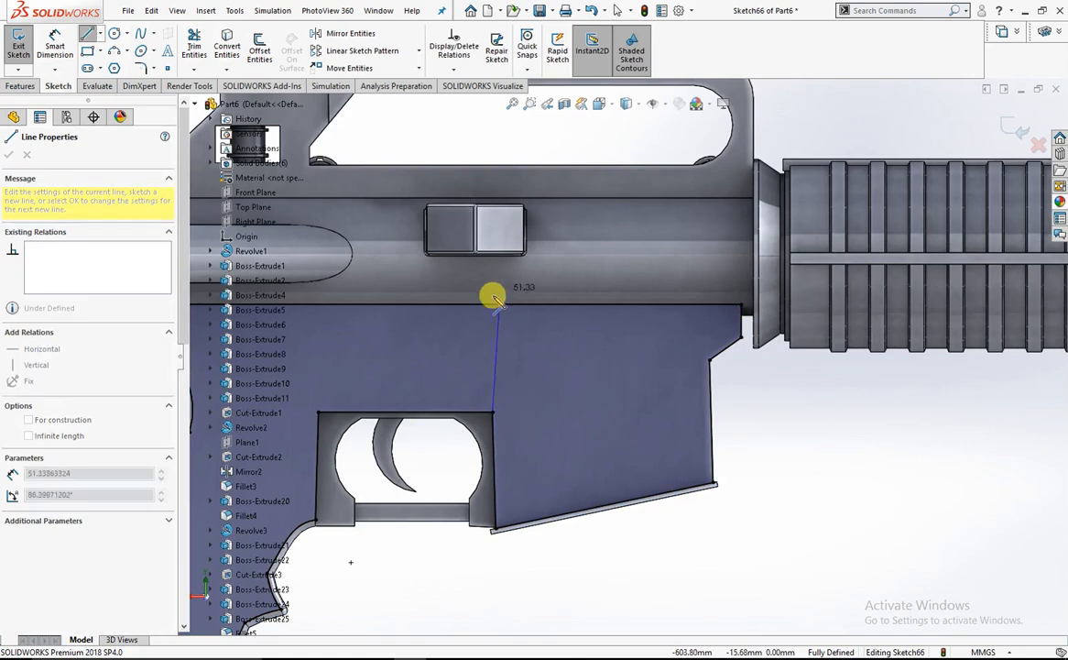
key(Escape)
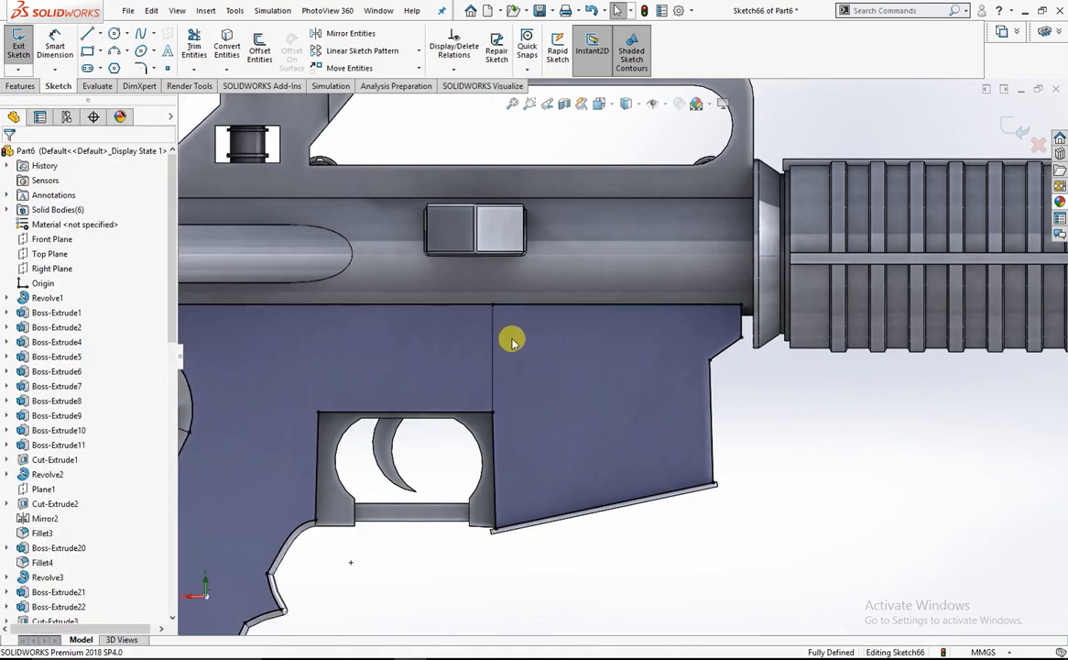
scroll(572, 344, down, 2)
scroll(378, 257, up, 3)
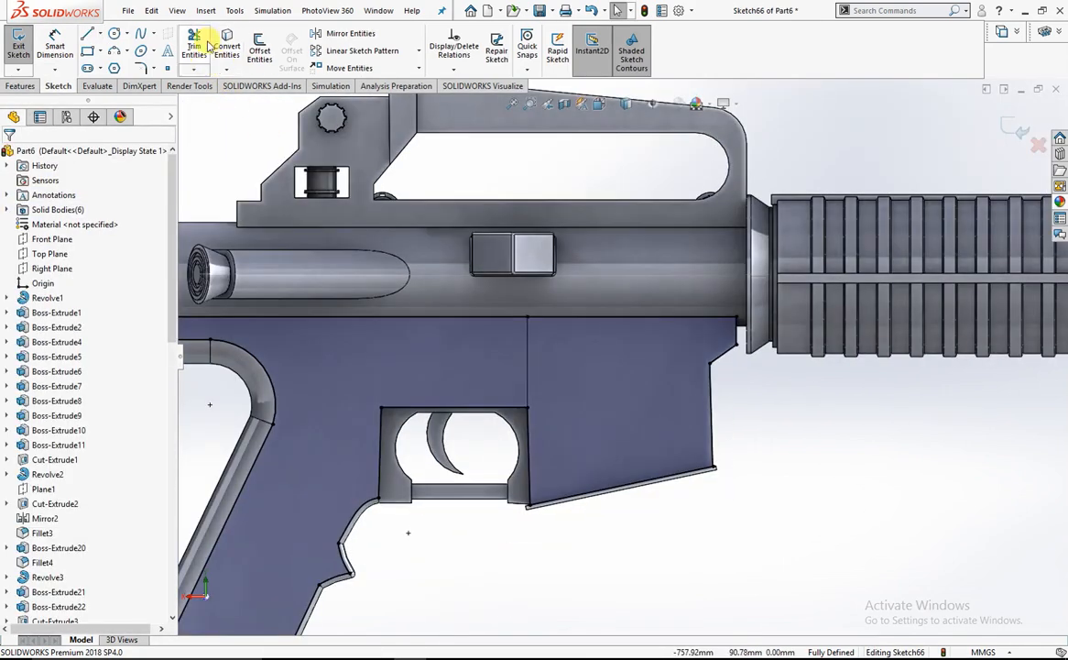
Trim away the converted outline around the grip and trigger opening, keeping only the closed magazine-well profile in front of the vertical line
click(195, 46)
scroll(546, 369, up, 3)
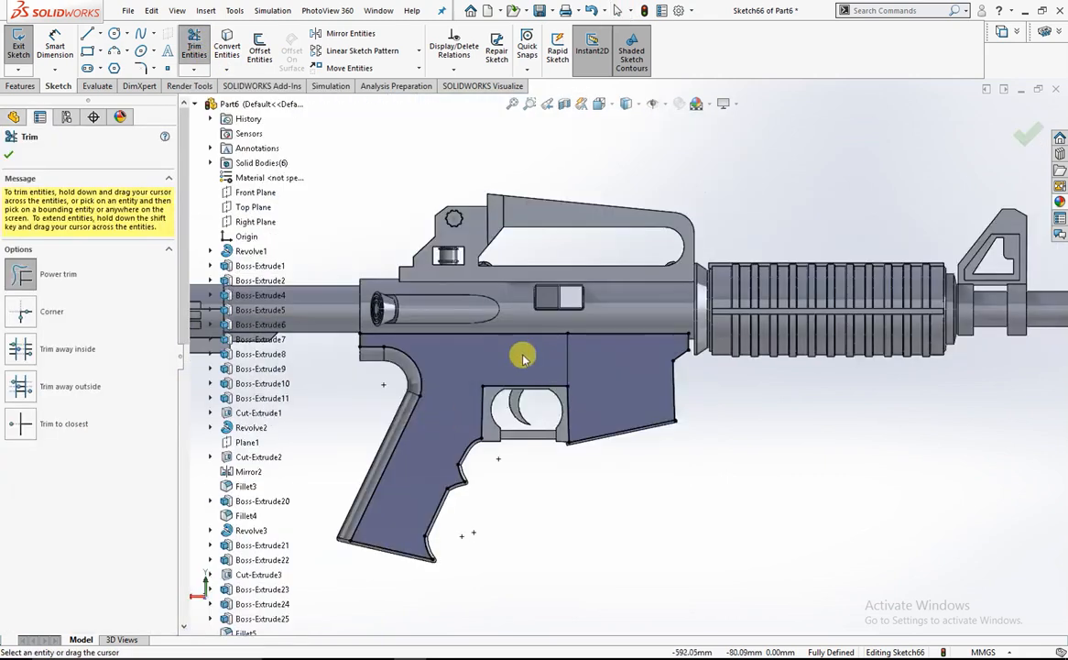
scroll(424, 291, down, 2)
drag(355, 392, 348, 344)
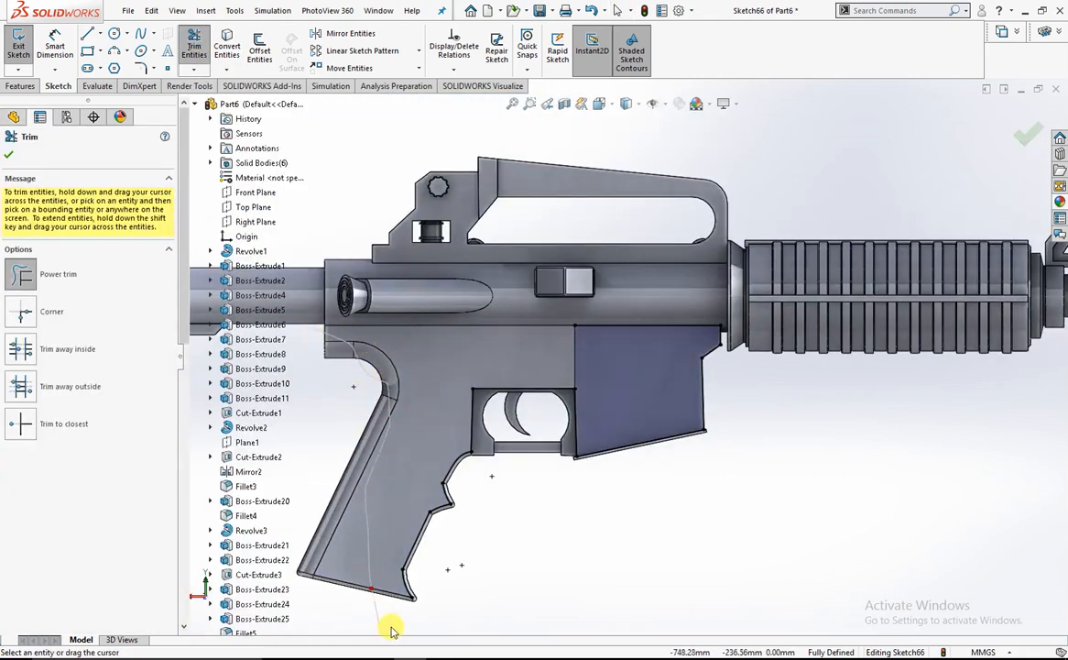
mouse_move(450, 523)
mouse_down()
mouse_move(435, 499)
mouse_move(470, 480)
mouse_move(453, 418)
mouse_up()
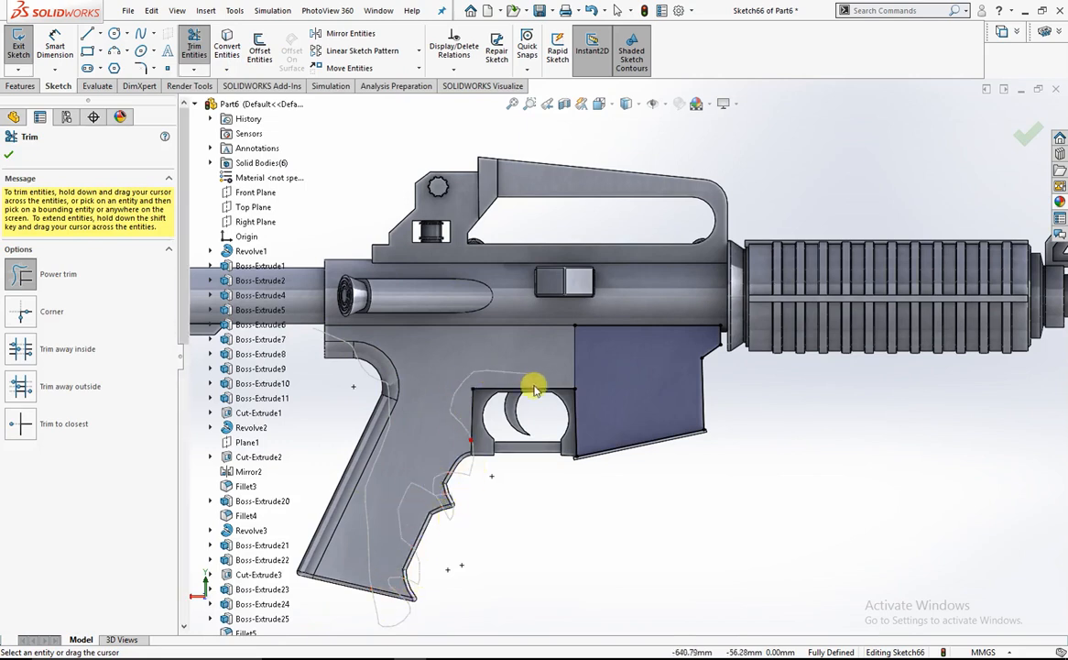
scroll(567, 348, down, 5)
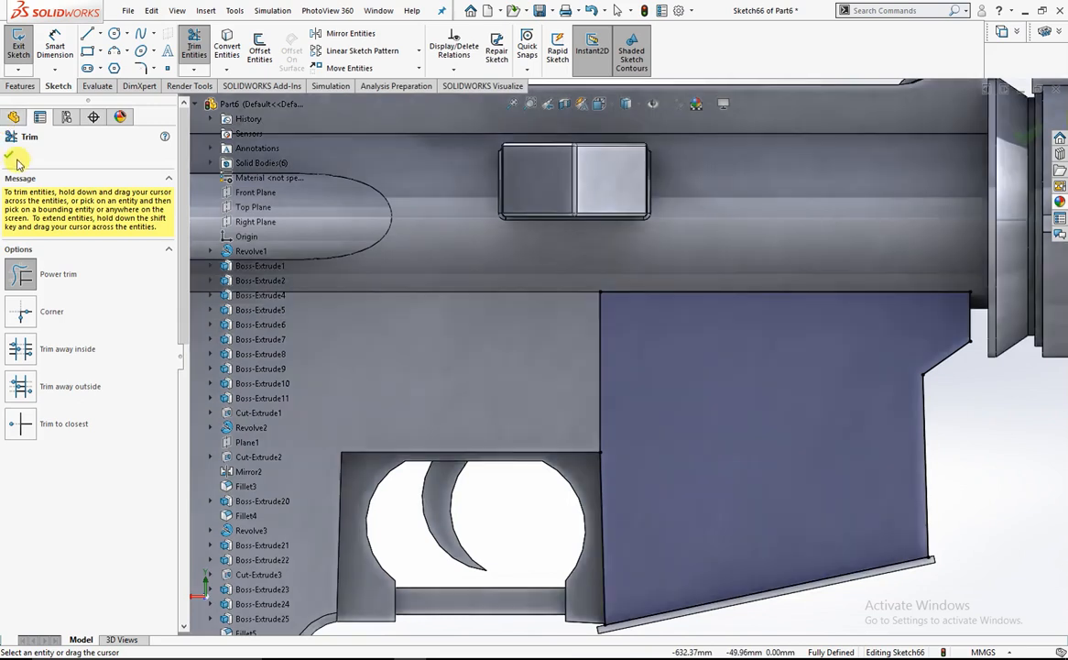
click(7, 152)
scroll(600, 389, down, 3)
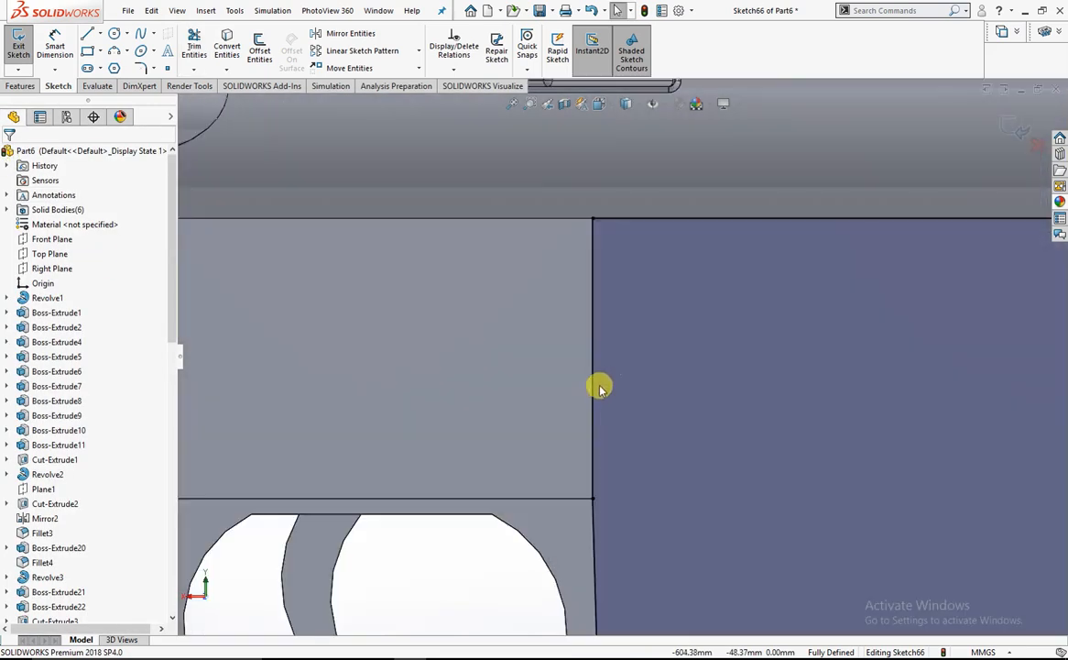
click(596, 396)
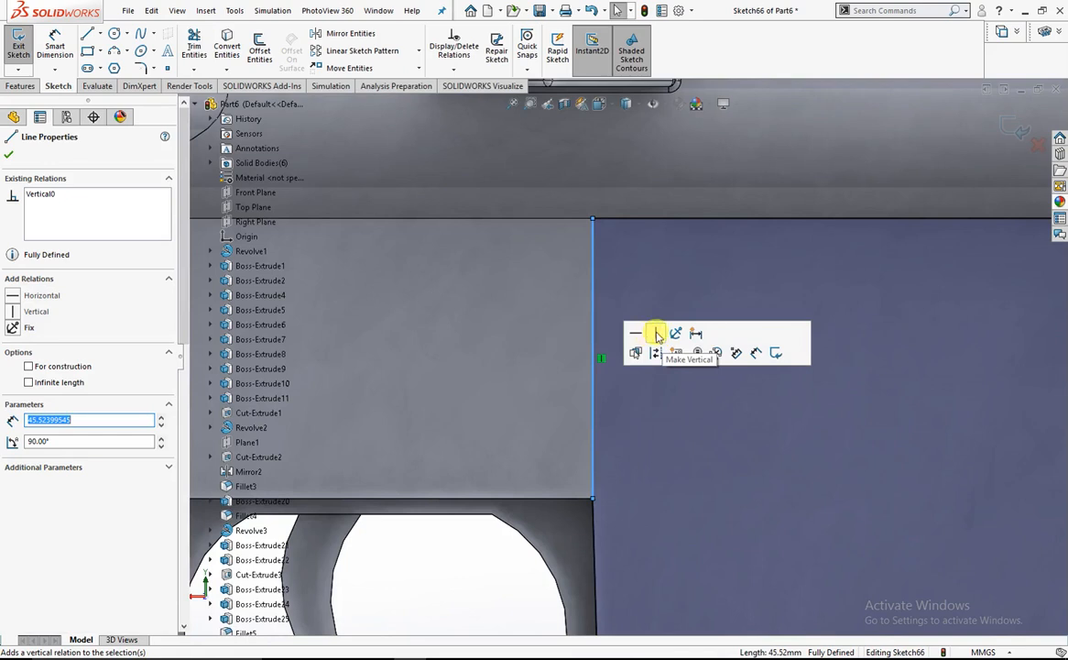
scroll(682, 371, up, 5)
key(Escape)
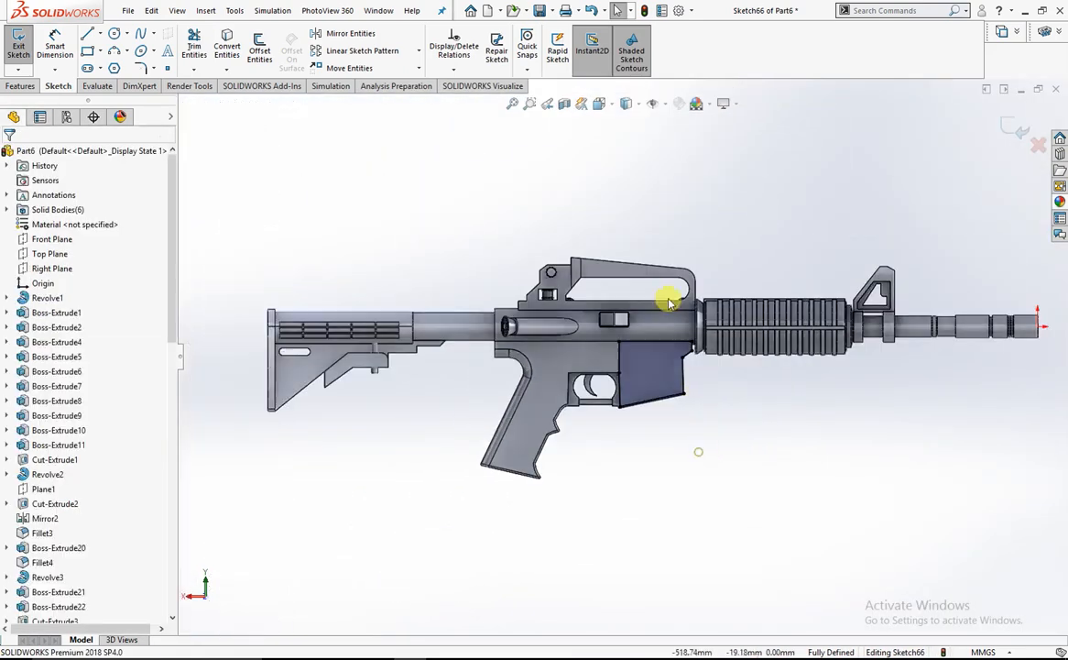
Extrude the magazine-well profile 1 mm outward as a raised panel on the lower receiver's side
scroll(660, 320, down, 5)
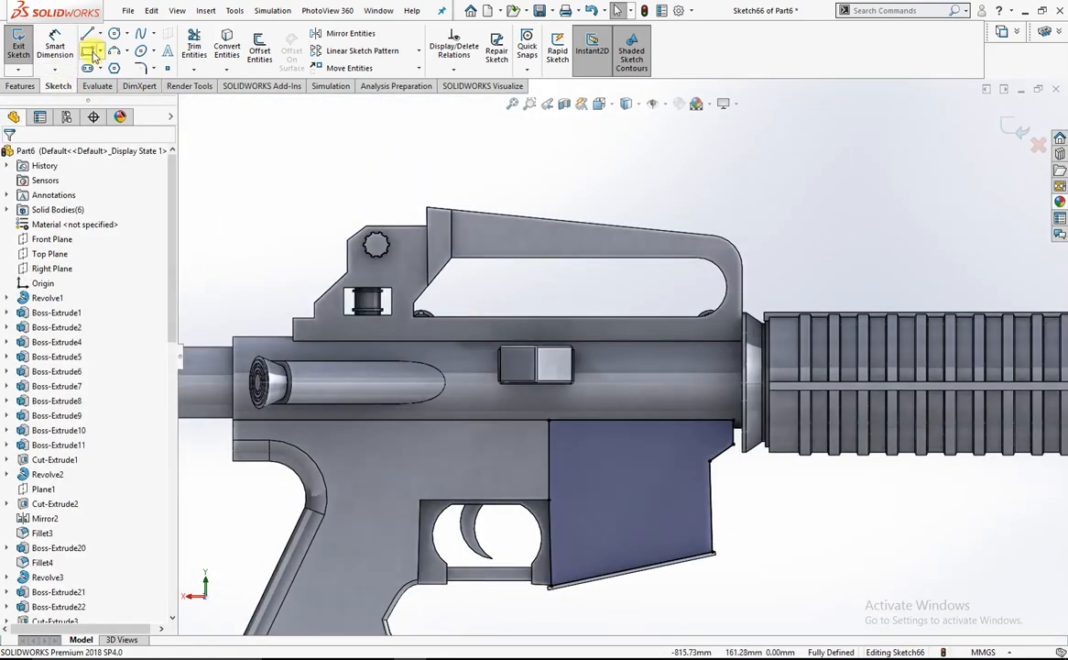
click(18, 87)
click(25, 46)
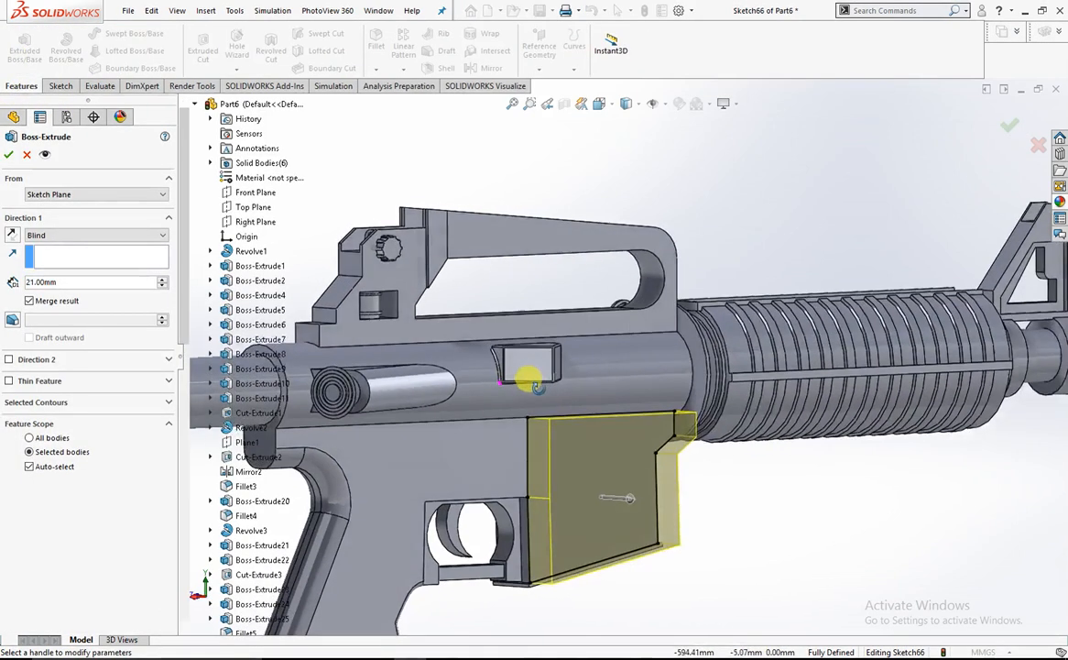
click(162, 286)
click(162, 286)
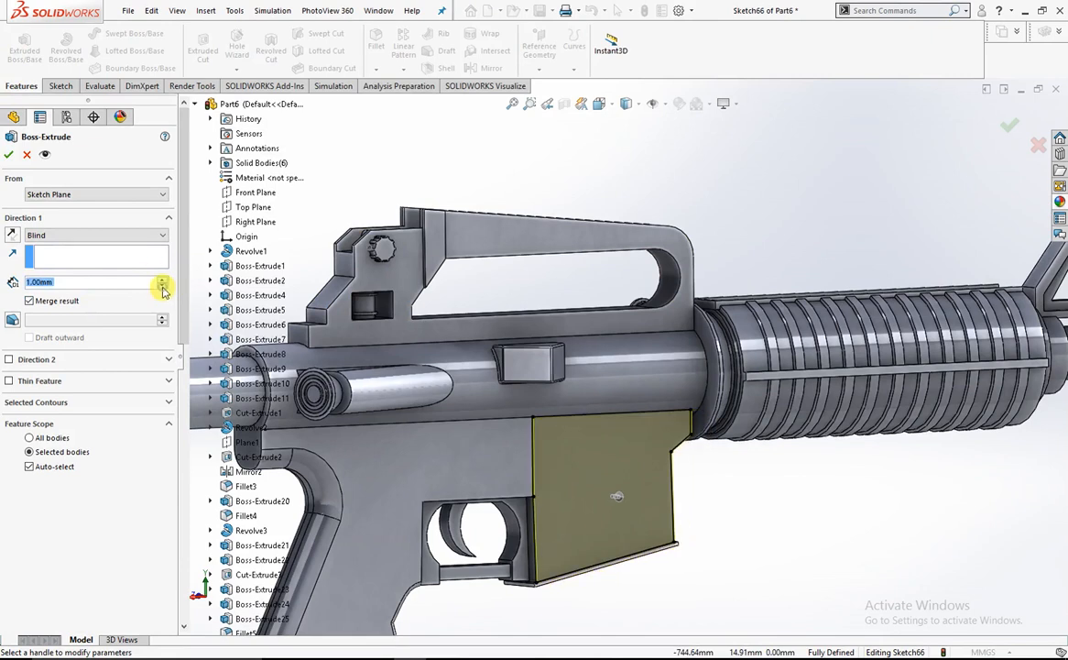
click(10, 157)
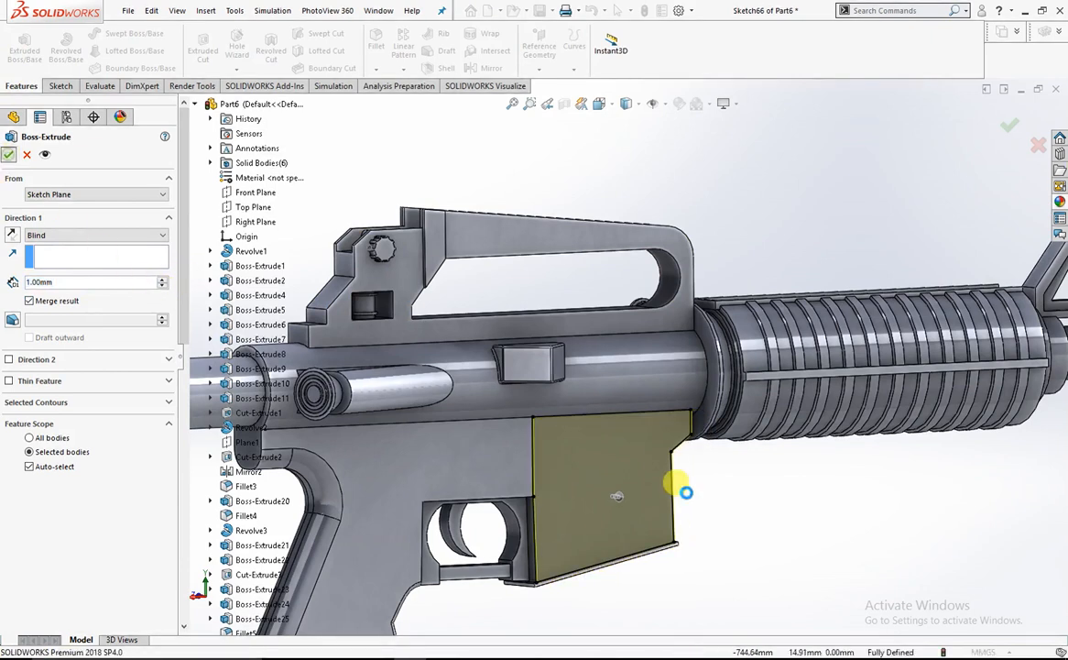
scroll(586, 476, down, 5)
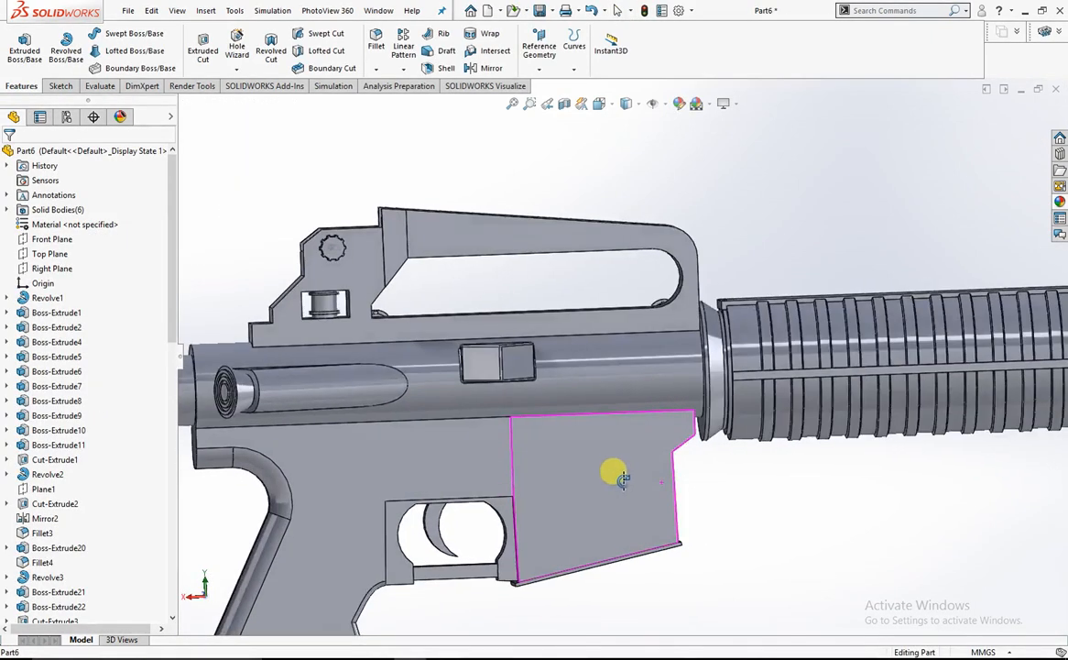
On the raised panel's face, sketch a rectangle about 87 x 14.5 mm along the lower receiver's upper edge, ending at the panel's rear edge
click(679, 364)
scroll(624, 332, down, 3)
scroll(622, 332, down, 3)
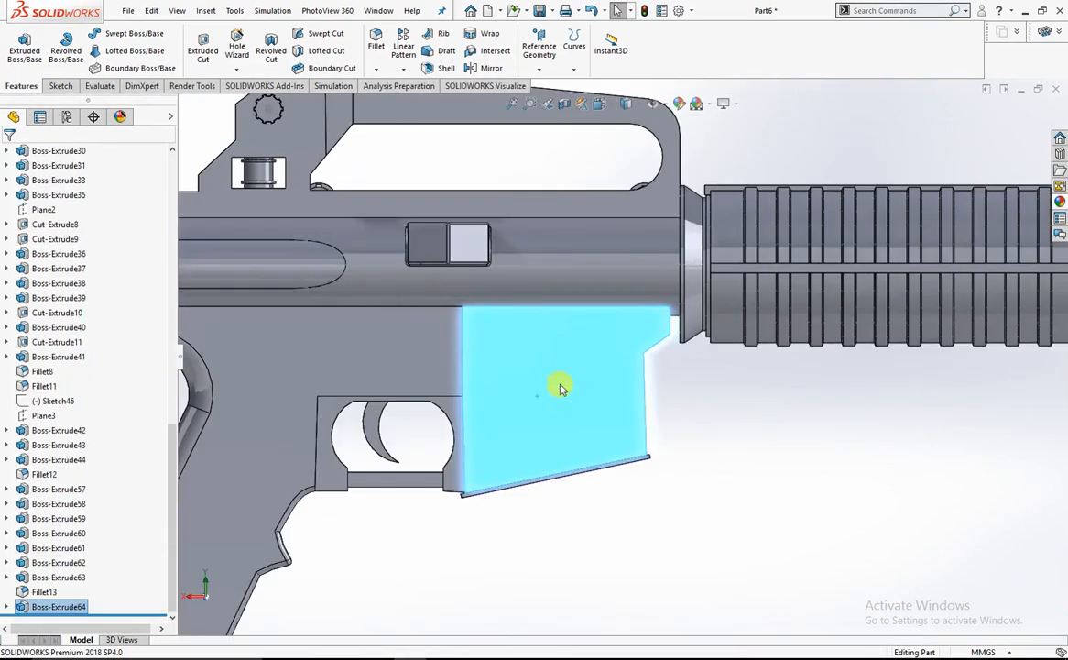
right_click(558, 386)
click(591, 365)
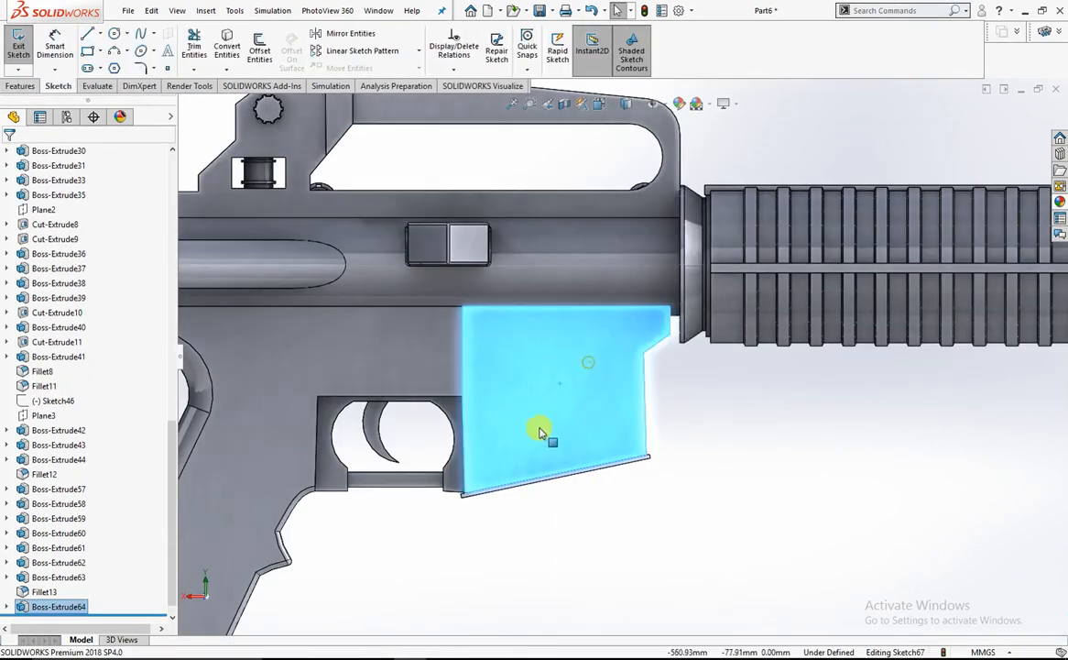
scroll(721, 430, up, 3)
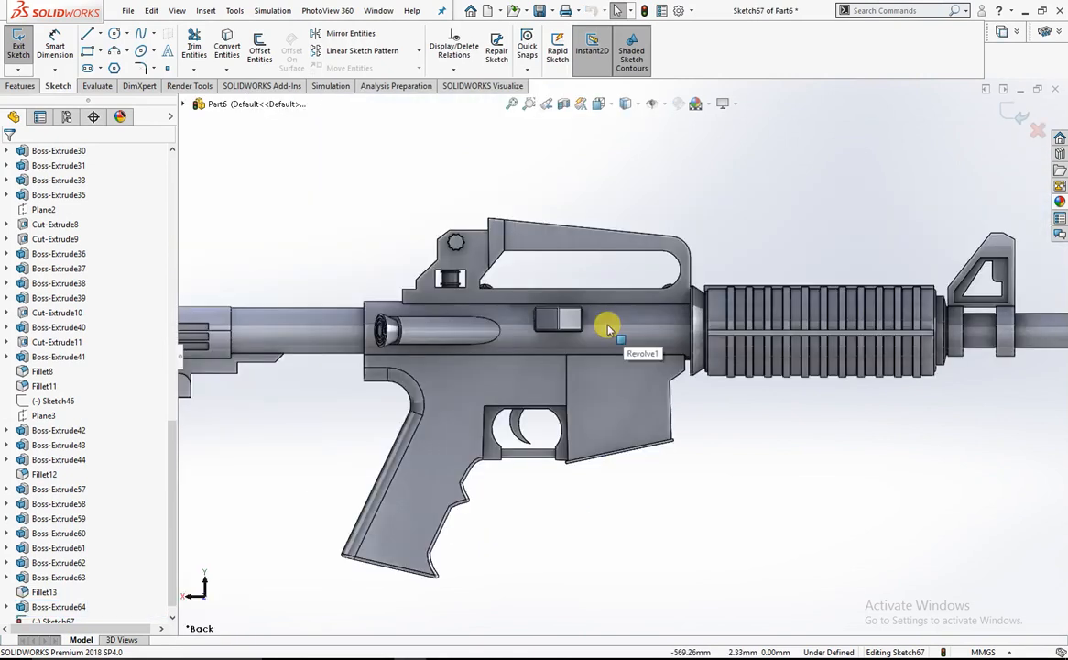
click(91, 55)
scroll(548, 375, down, 5)
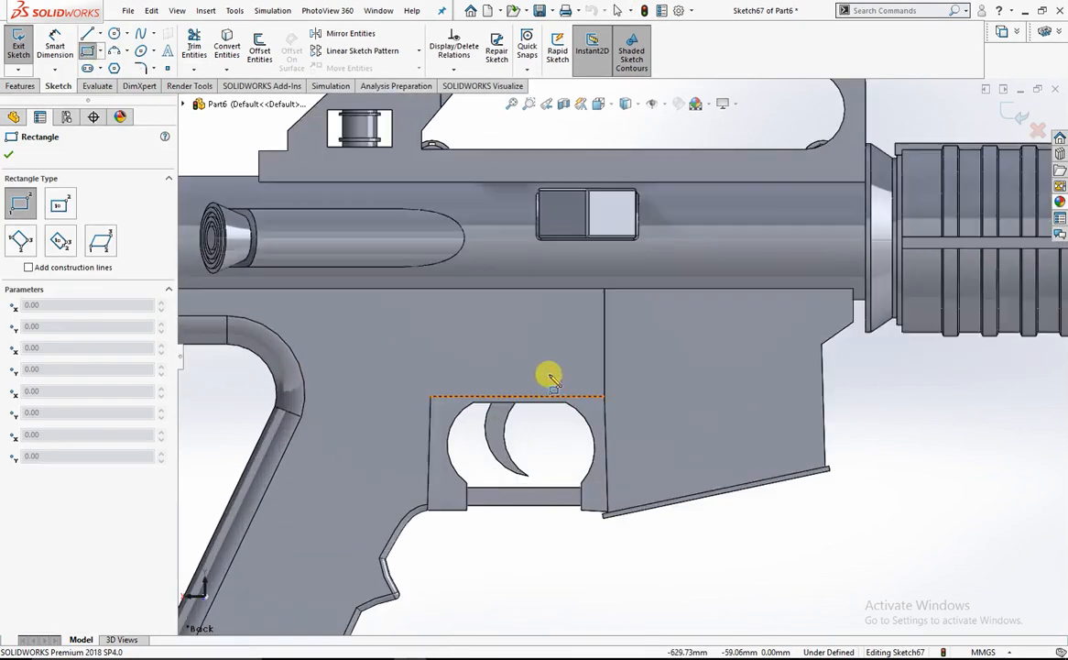
click(400, 290)
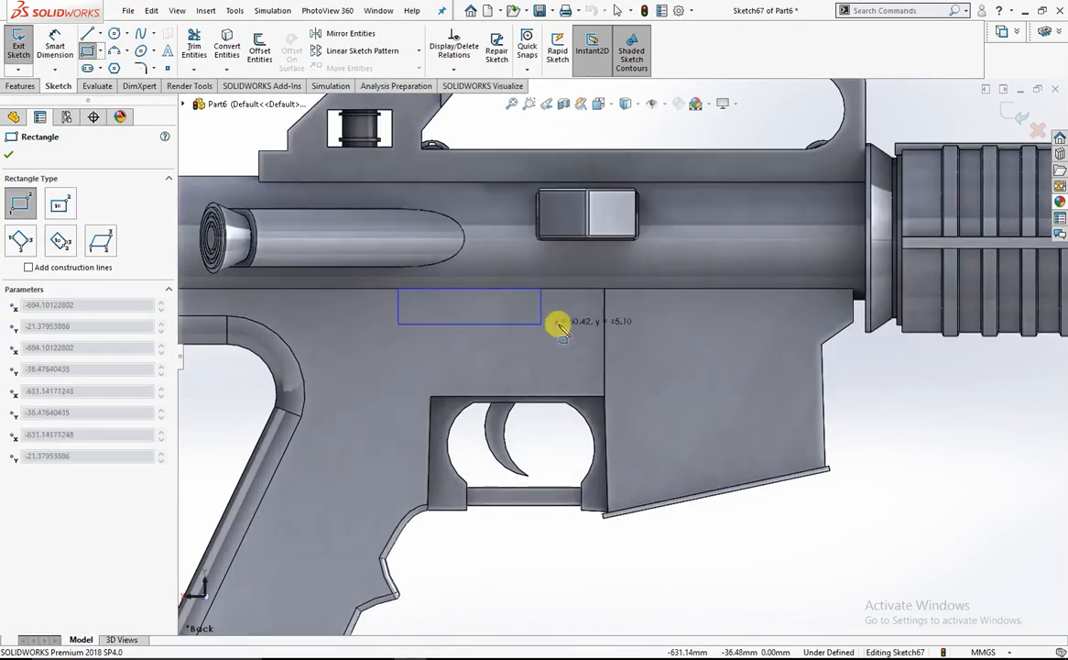
click(604, 322)
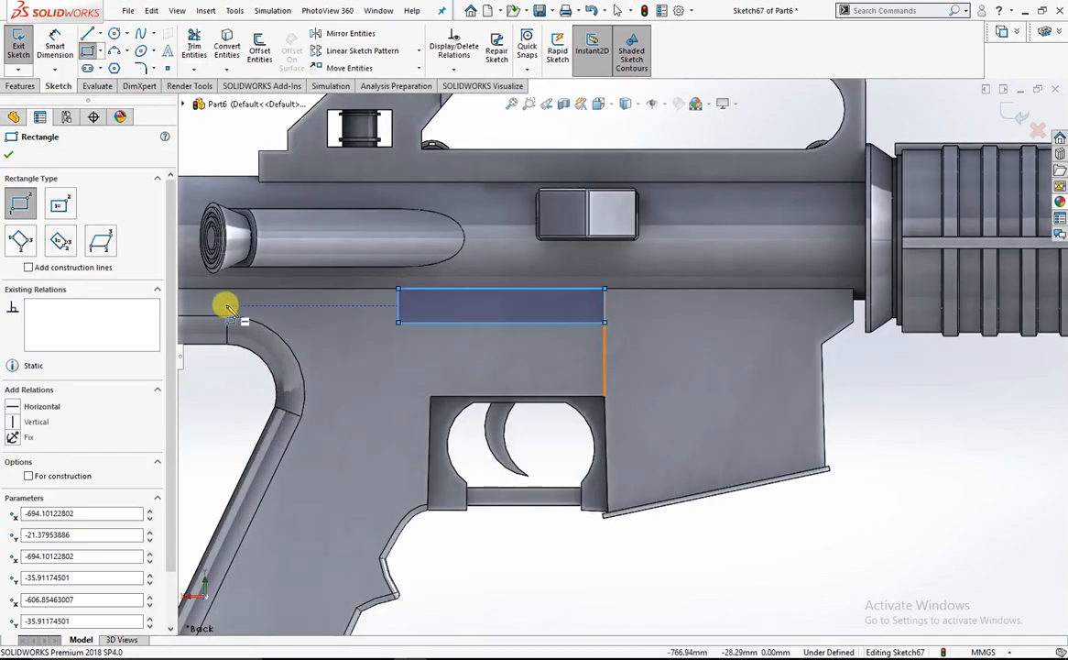
key(Escape)
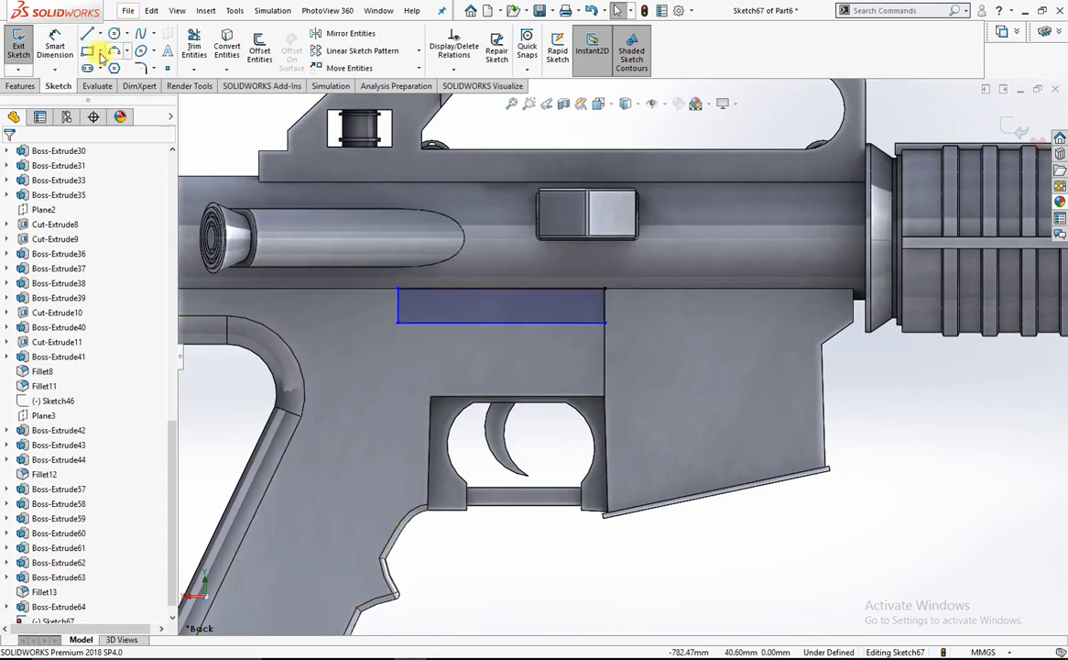
Round the rectangle's lower rear corner with a 10 mm sketch fillet
click(139, 69)
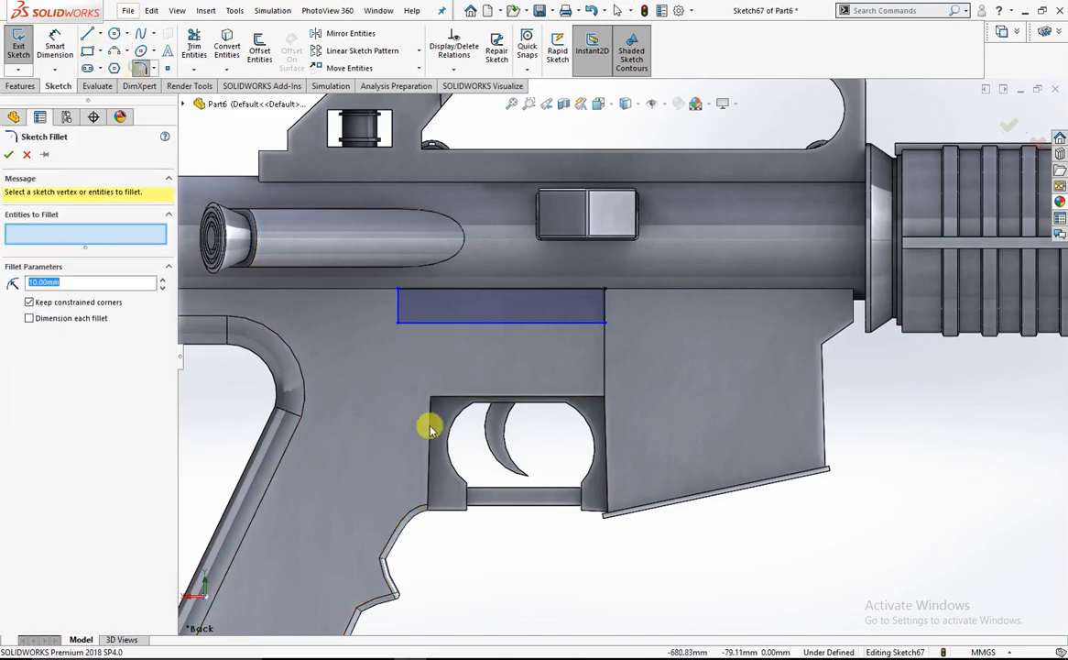
click(398, 322)
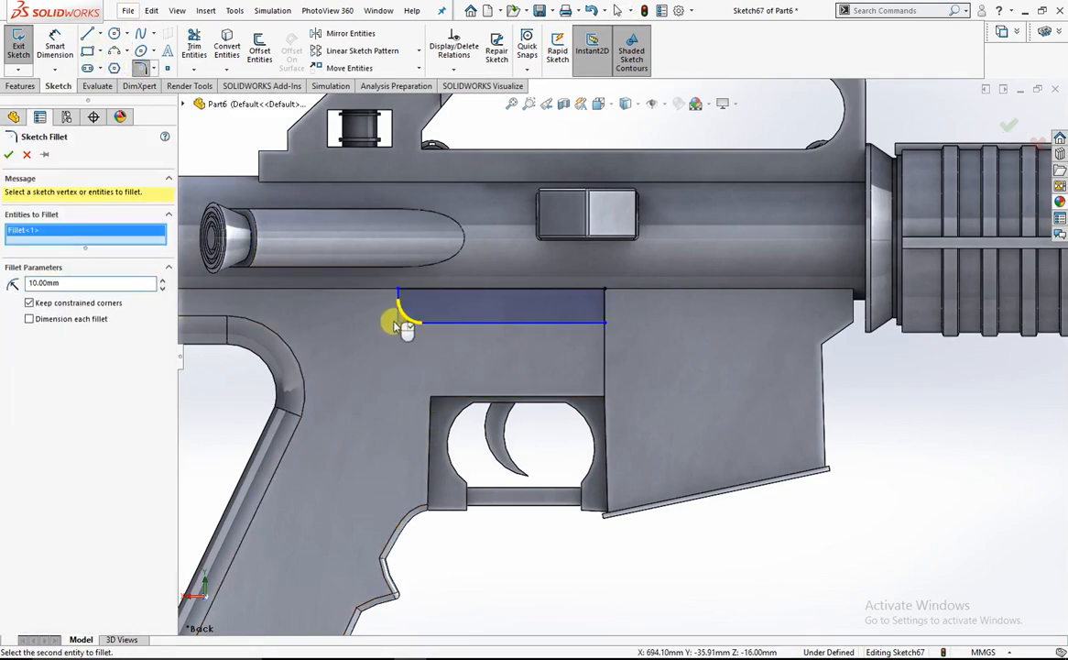
click(163, 284)
click(9, 156)
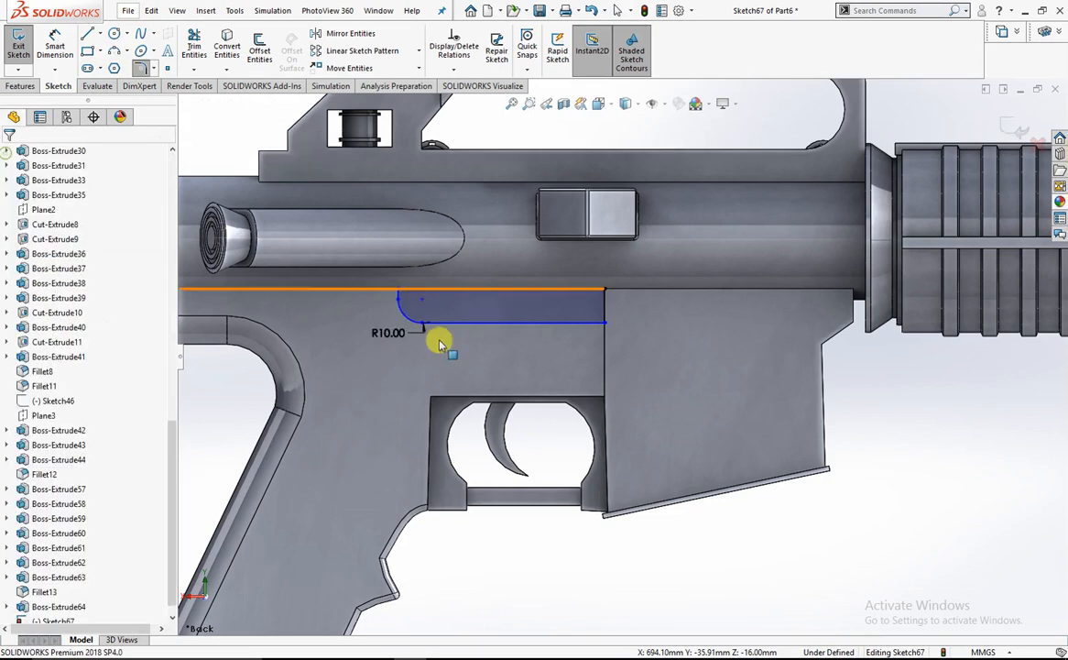
scroll(464, 286, up, 2)
scroll(404, 217, down, 5)
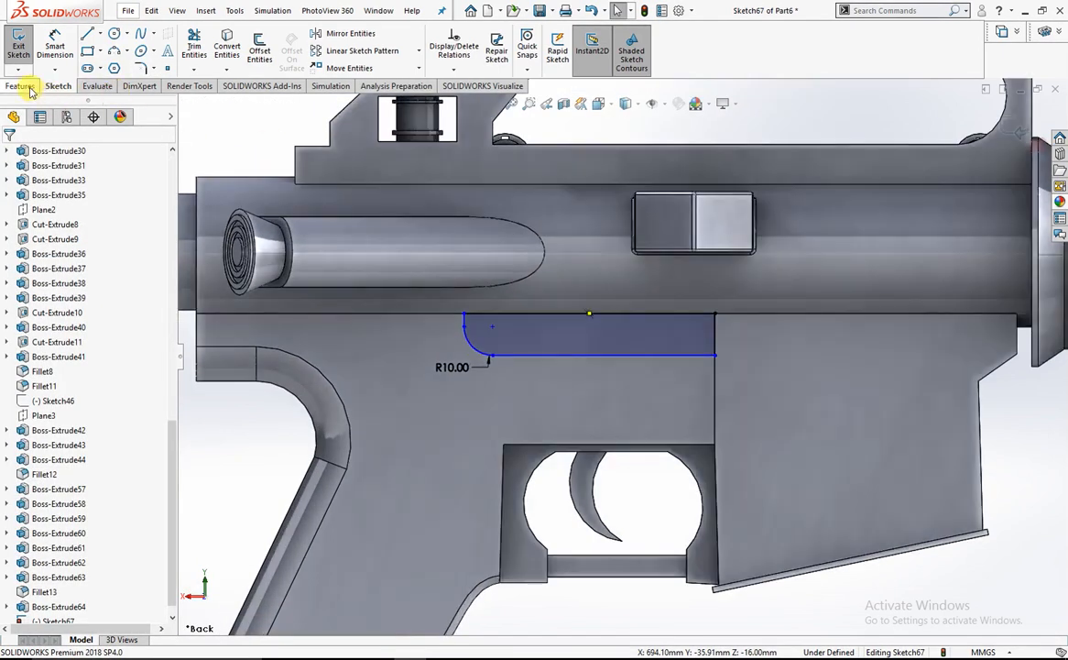
Cut the rounded rectangle 2 mm deep into the lower receiver above the trigger opening
click(28, 87)
click(202, 46)
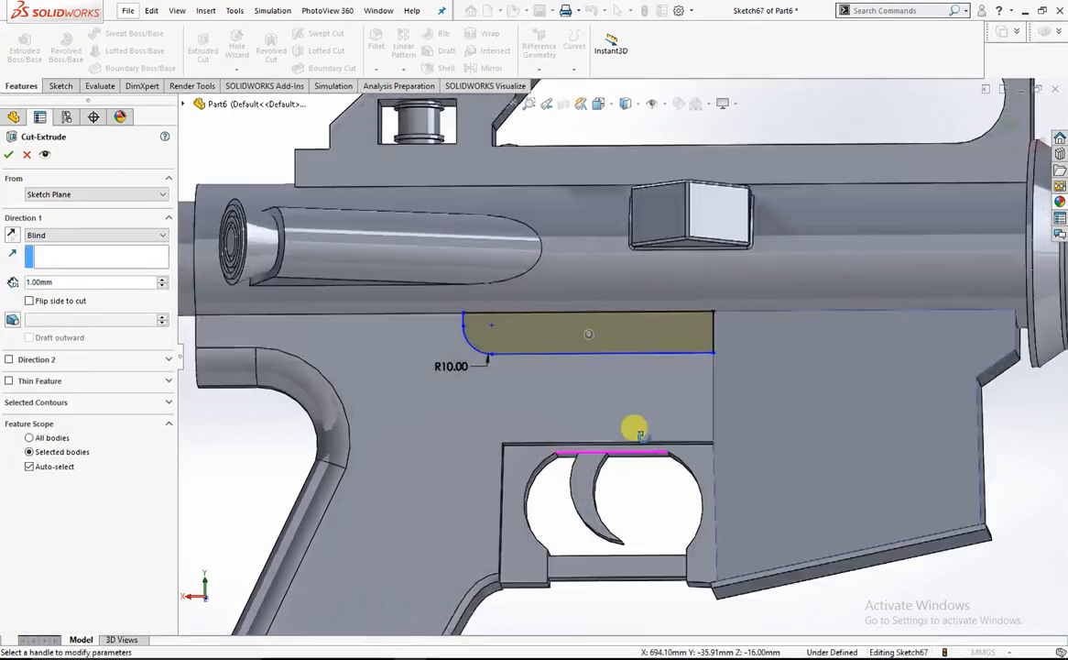
scroll(680, 426, down, 8)
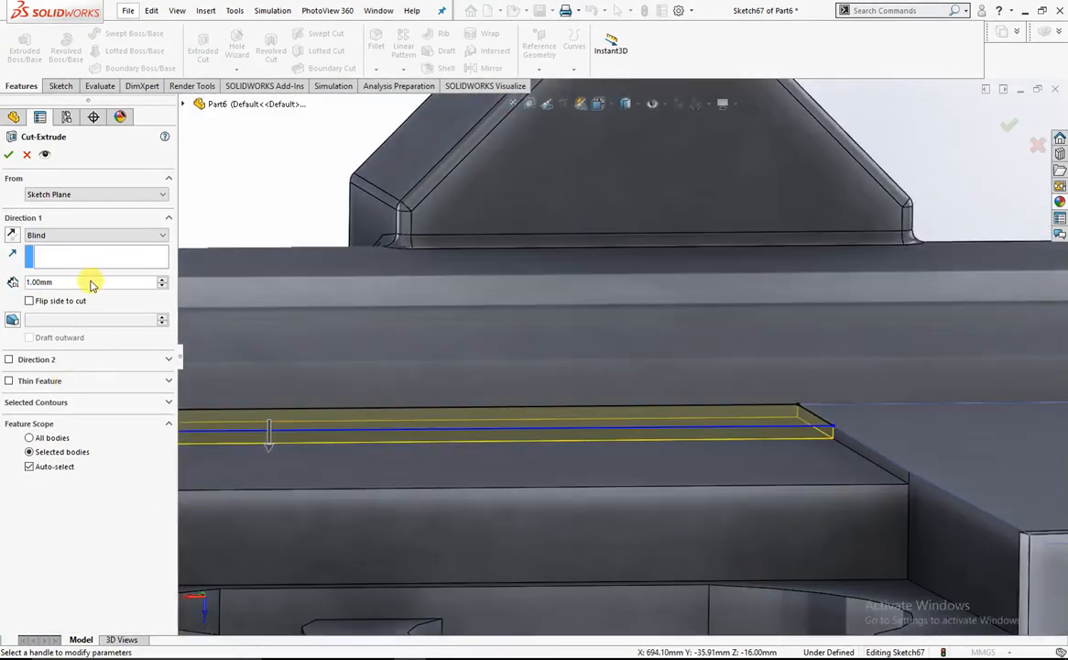
click(89, 284)
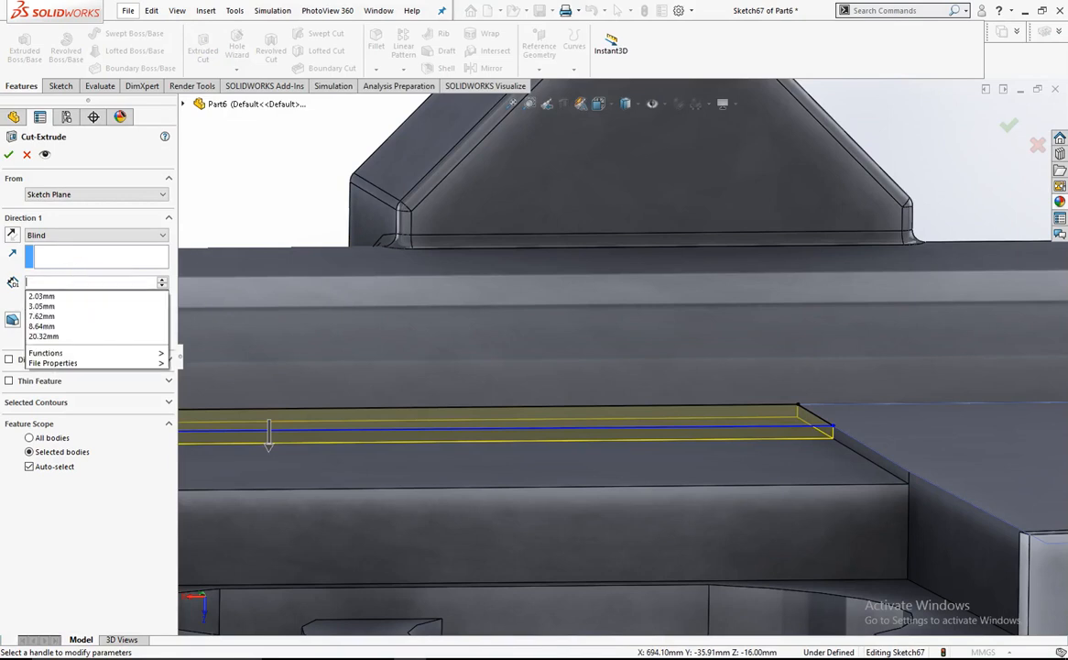
click(92, 295)
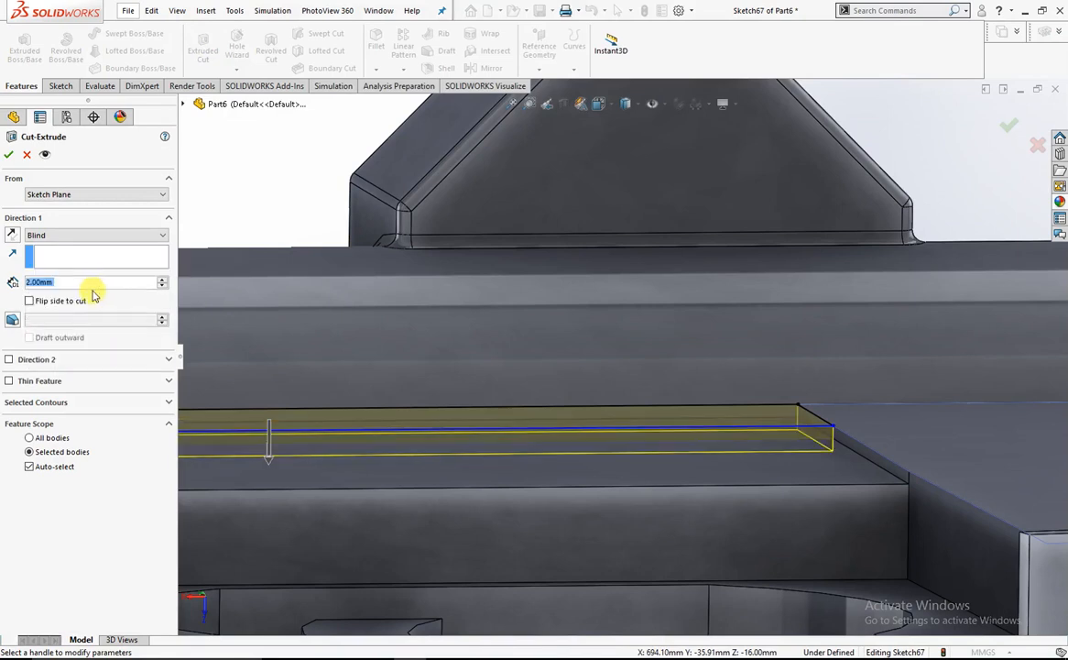
click(10, 152)
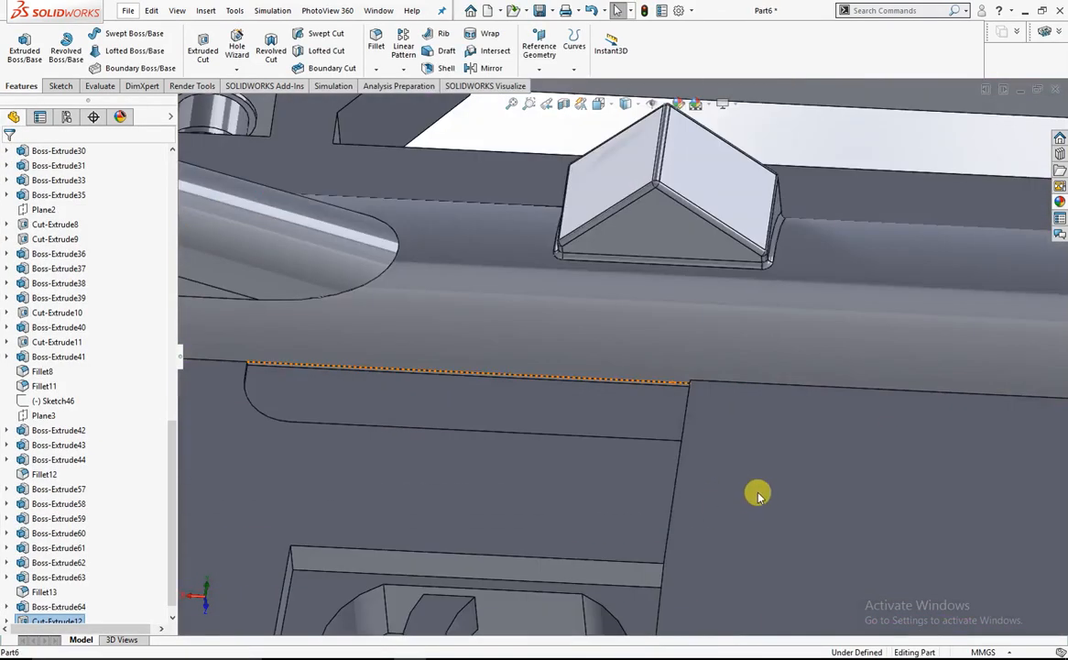
On the raised magazine-well panel's face, sketch a vertical rectangle about 5 x 54 mm near the panel's rear edge
scroll(758, 497, up, 5)
middle_drag(636, 365, 648, 452)
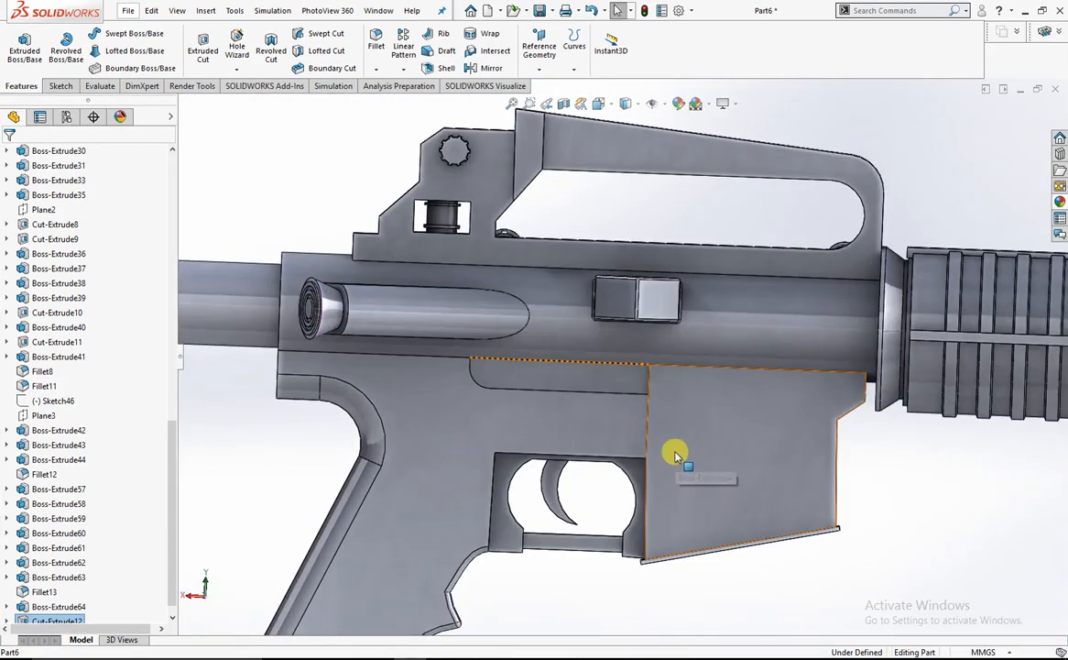
scroll(683, 438, down, 3)
click(689, 436)
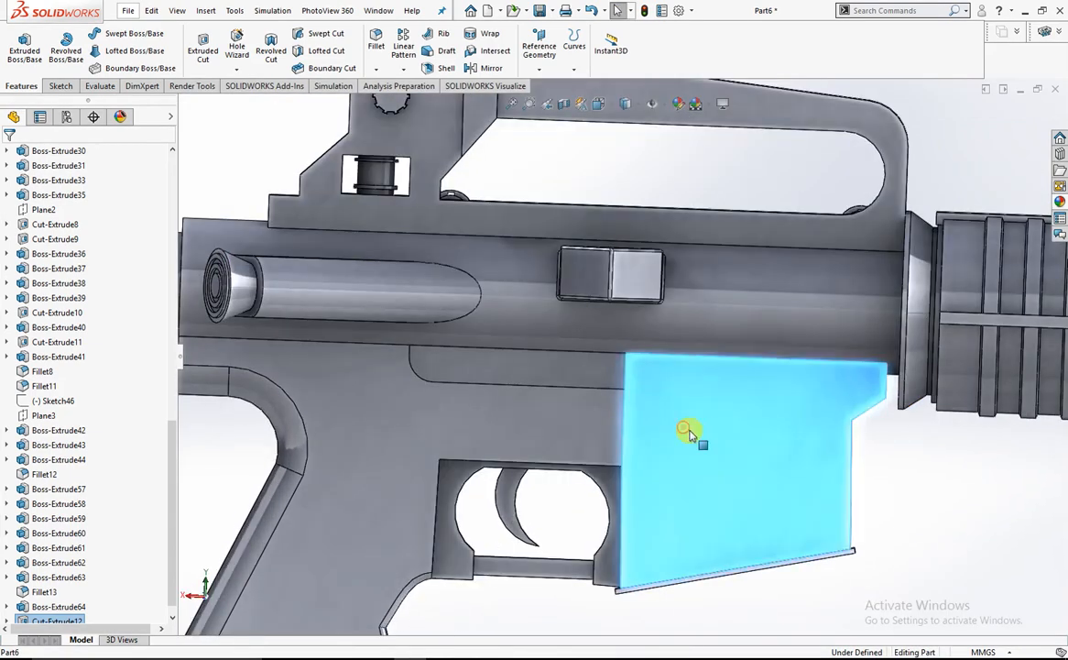
right_click(689, 436)
click(716, 364)
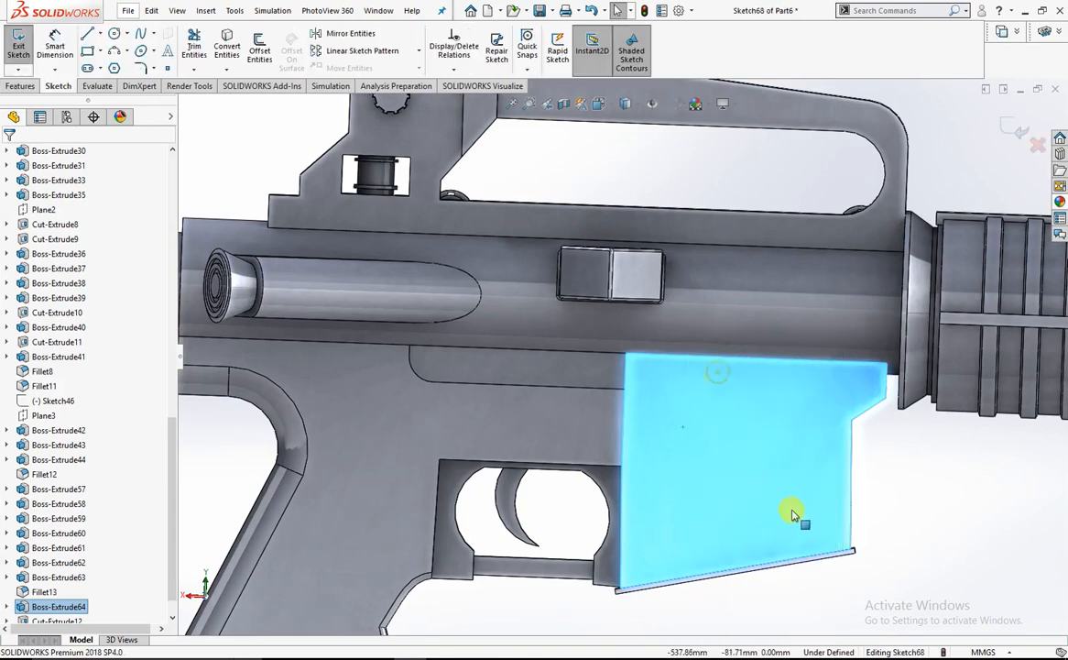
scroll(751, 439, up, 3)
scroll(591, 380, down, 5)
scroll(591, 380, up, 5)
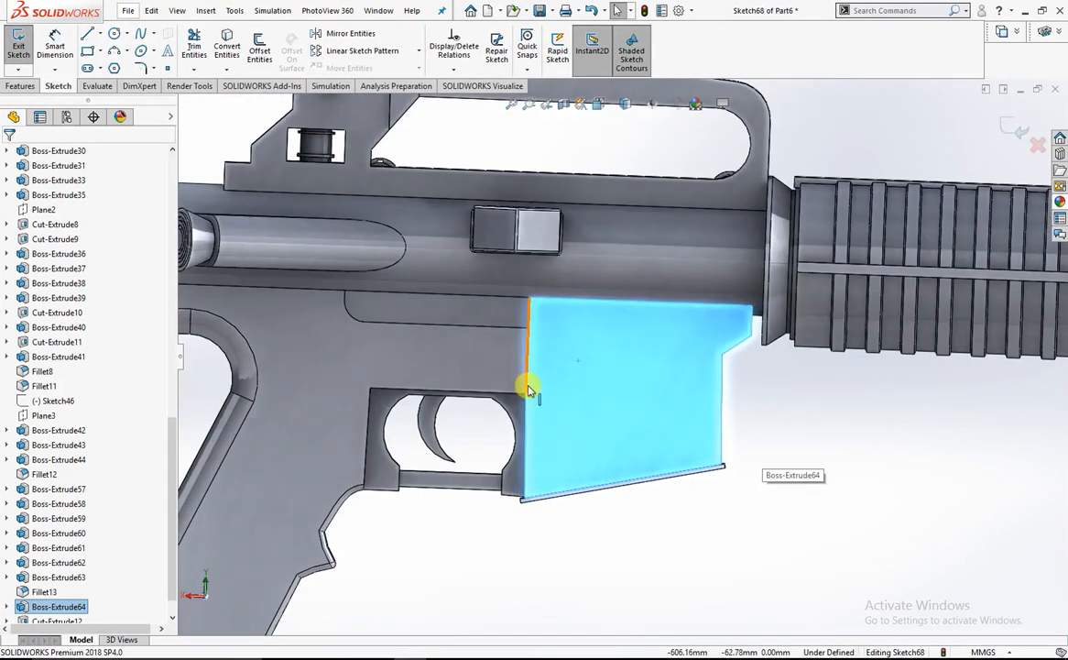
scroll(525, 386, down, 4)
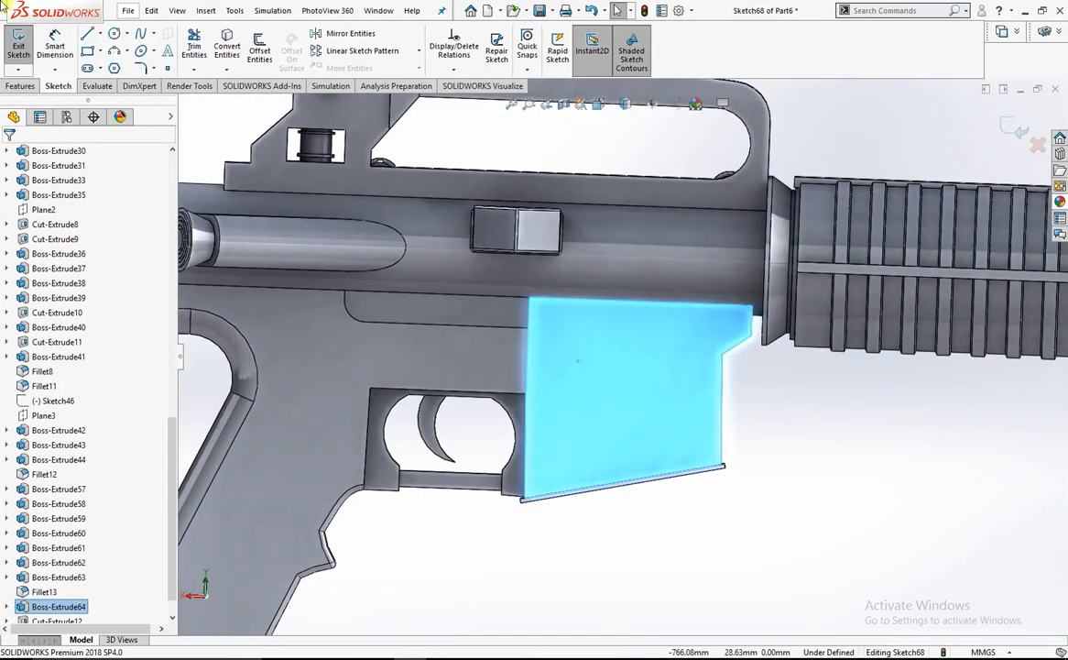
click(90, 50)
scroll(541, 440, down, 3)
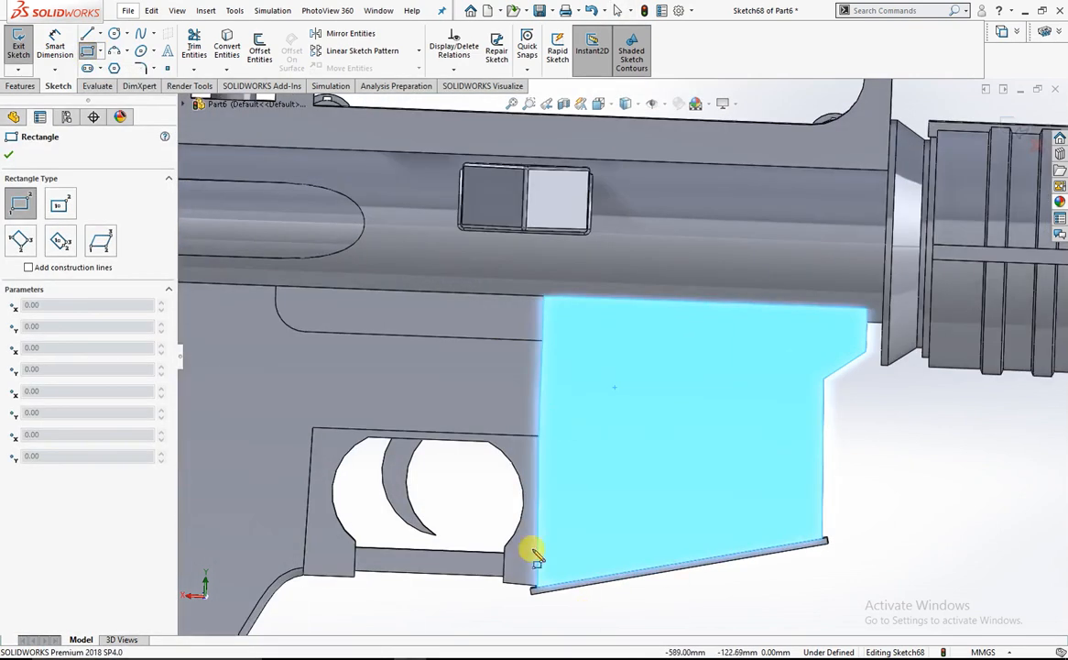
mouse_move(556, 510)
mouse_down()
mouse_move(580, 328)
mouse_move(578, 345)
mouse_up()
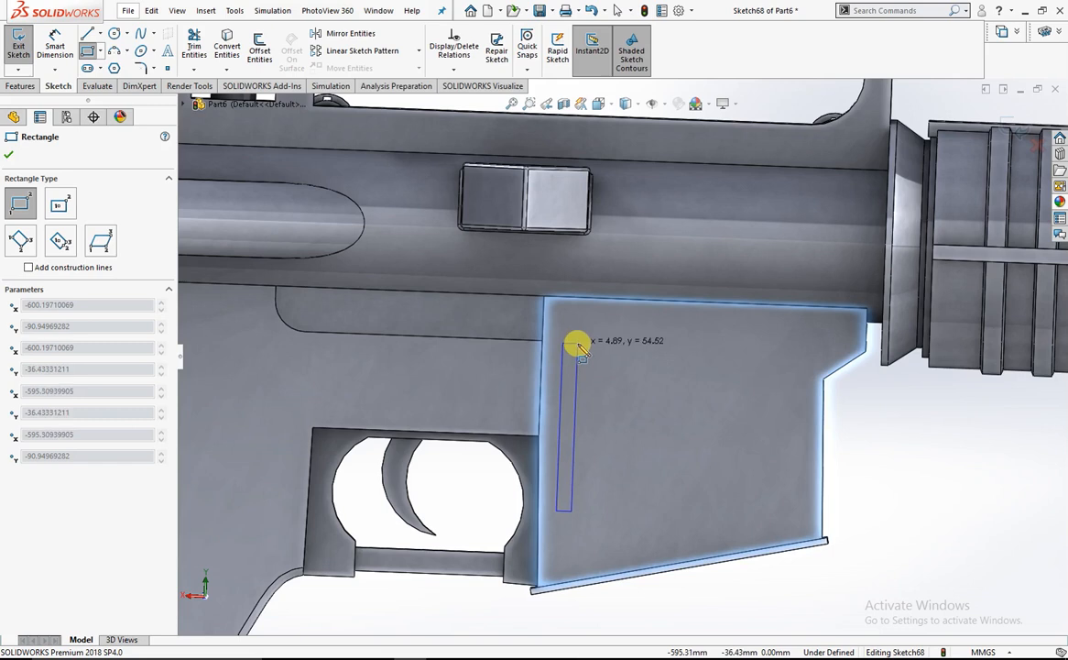
drag(582, 351, 577, 346)
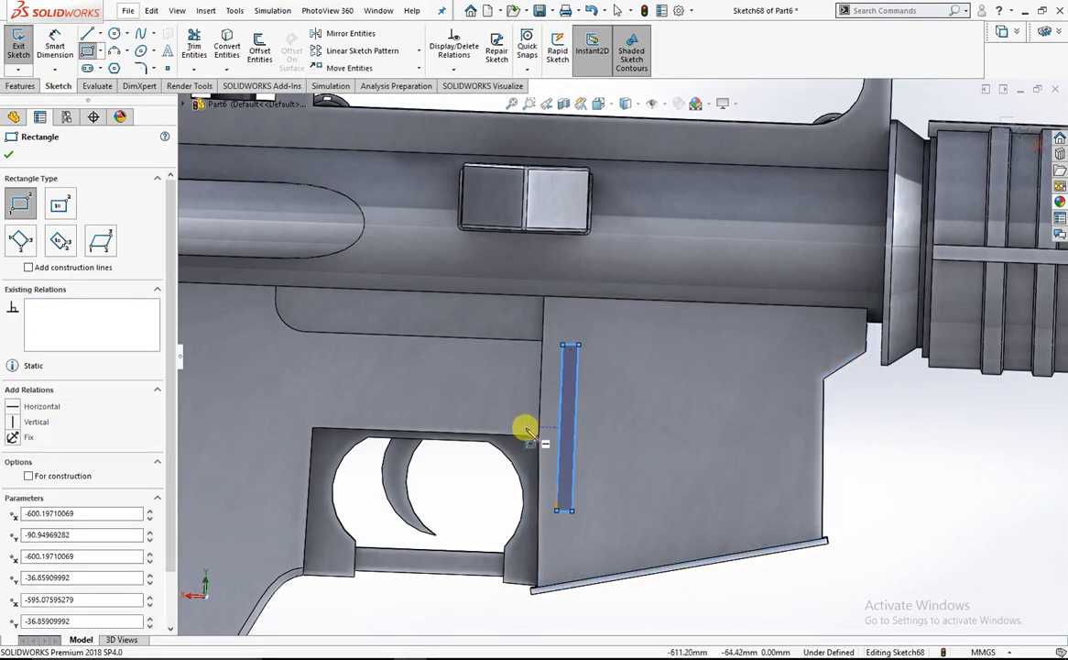
Add horizontal rectangles: about 20 x 3.5 mm rearward from the vertical bar, and about 89 x 3 mm above it from the panel's rear edge
scroll(527, 430, down, 2)
drag(585, 400, 501, 407)
scroll(650, 289, up, 3)
scroll(520, 327, down, 5)
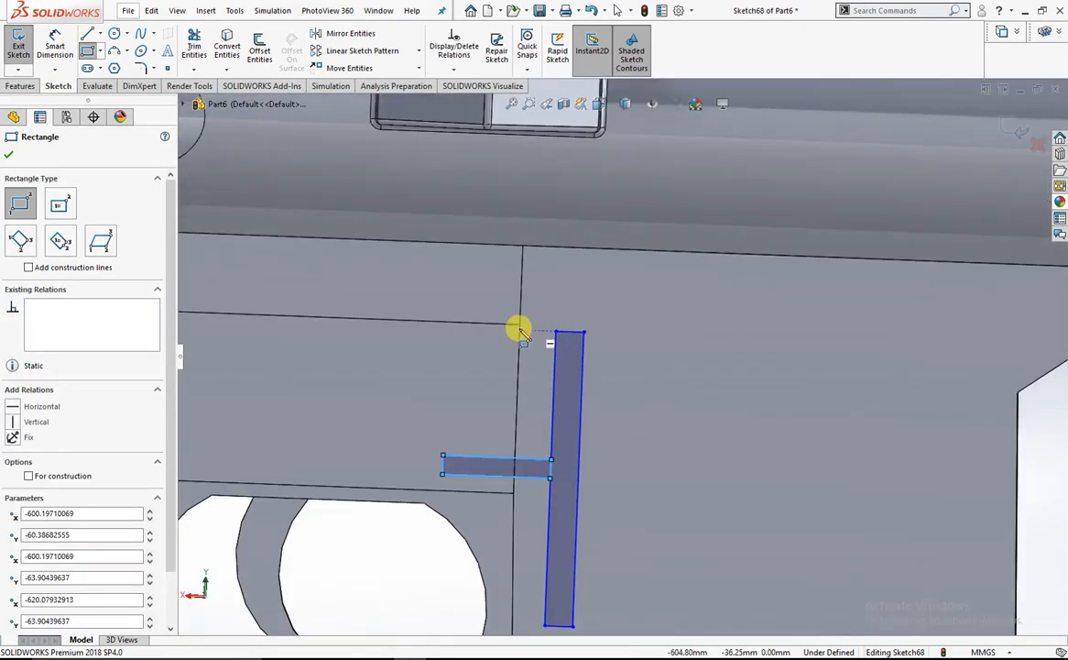
drag(519, 327, 1003, 328)
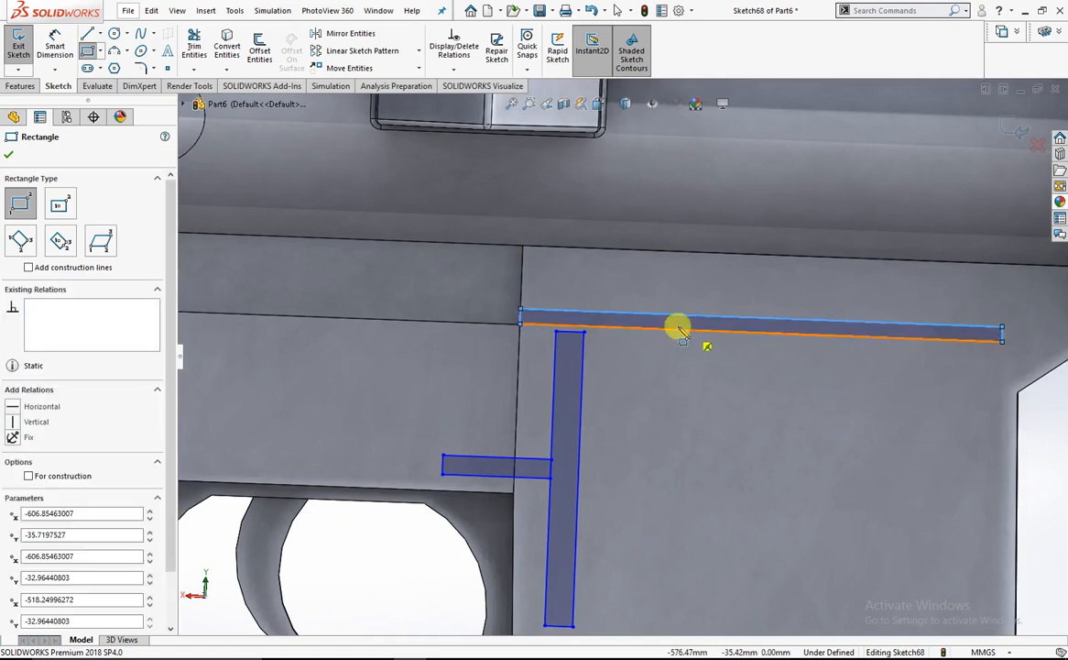
scroll(623, 326, down, 2)
click(8, 152)
scroll(649, 305, down, 2)
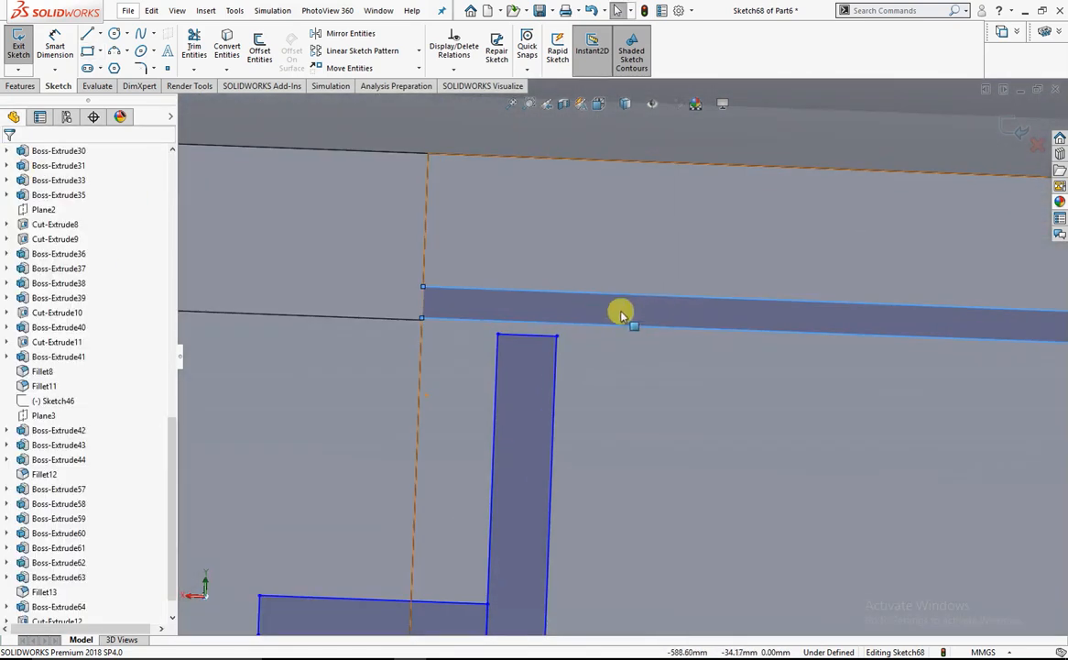
Lower the long horizontal bar onto the vertical bar's upper end and raise its upper edge to thicken it
mouse_move(525, 321)
mouse_down()
mouse_move(525, 351)
mouse_move(524, 336)
mouse_up()
click(449, 315)
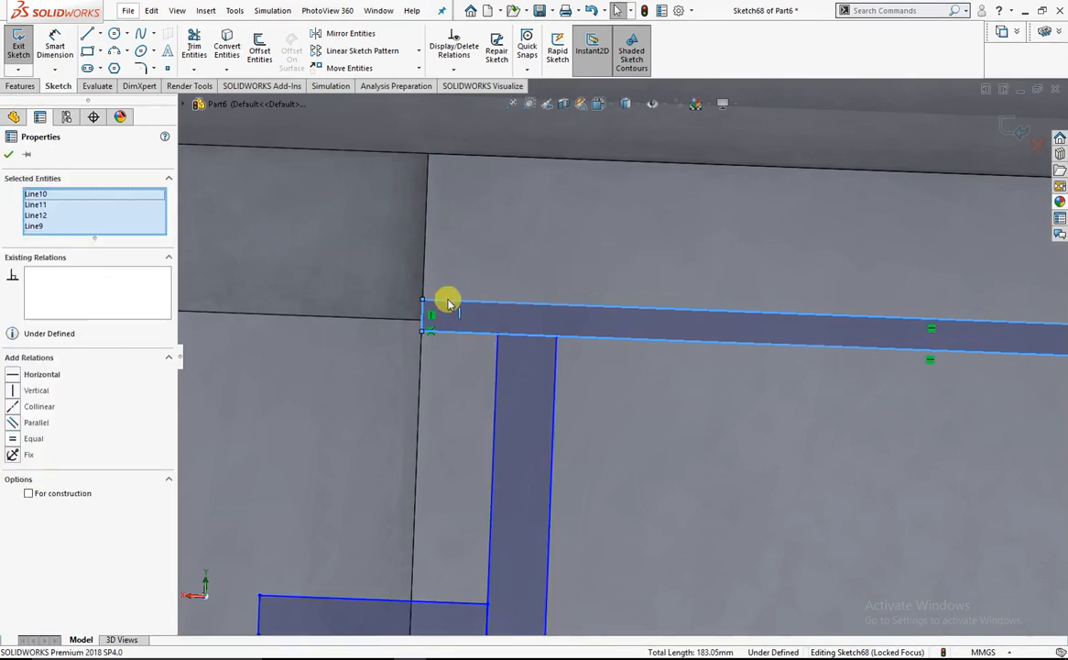
click(356, 273)
mouse_move(529, 303)
mouse_down()
mouse_move(532, 274)
mouse_move(530, 292)
mouse_up()
scroll(584, 391, up, 6)
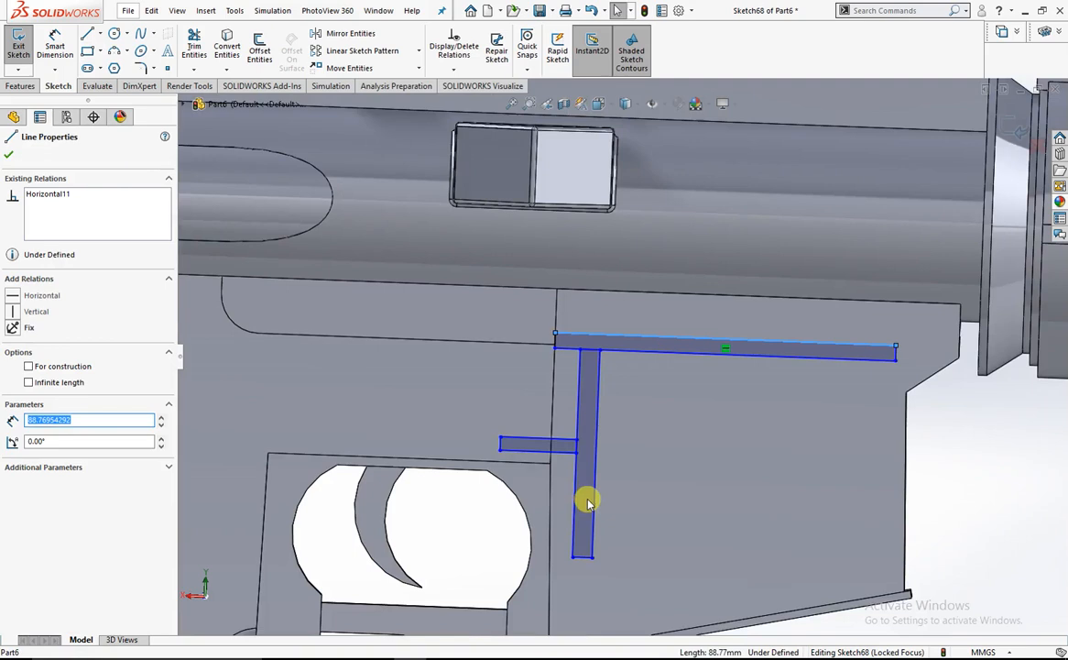
Narrow the vertical bar by shifting its front edge rearward, and lengthen the short horizontal bar toward the rear
scroll(588, 506, down, 2)
click(598, 484)
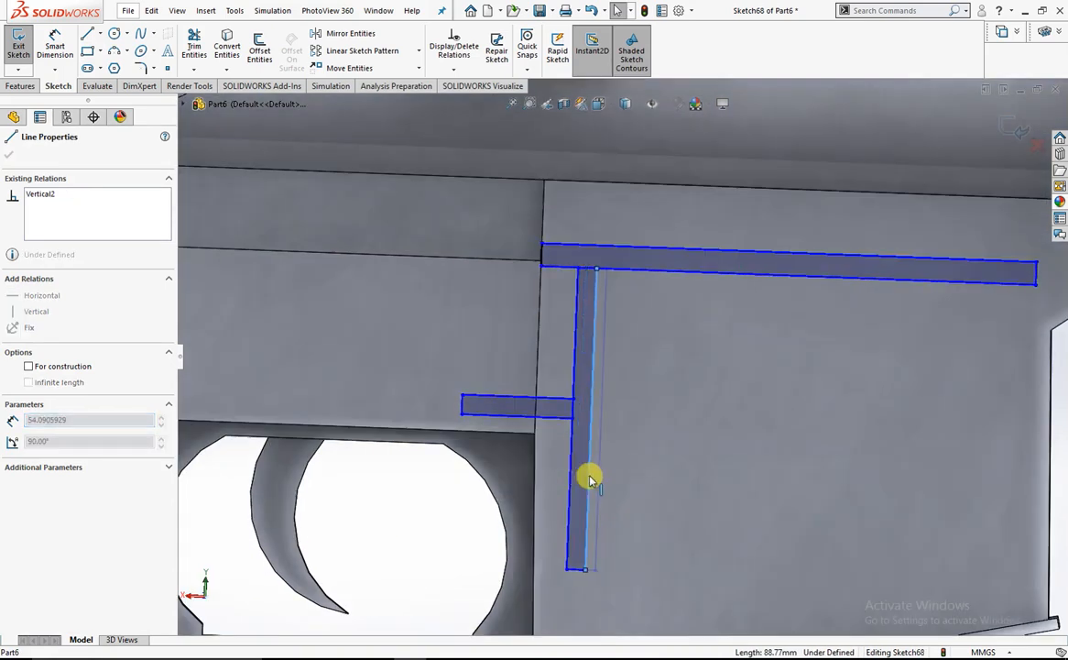
scroll(594, 480, up, 6)
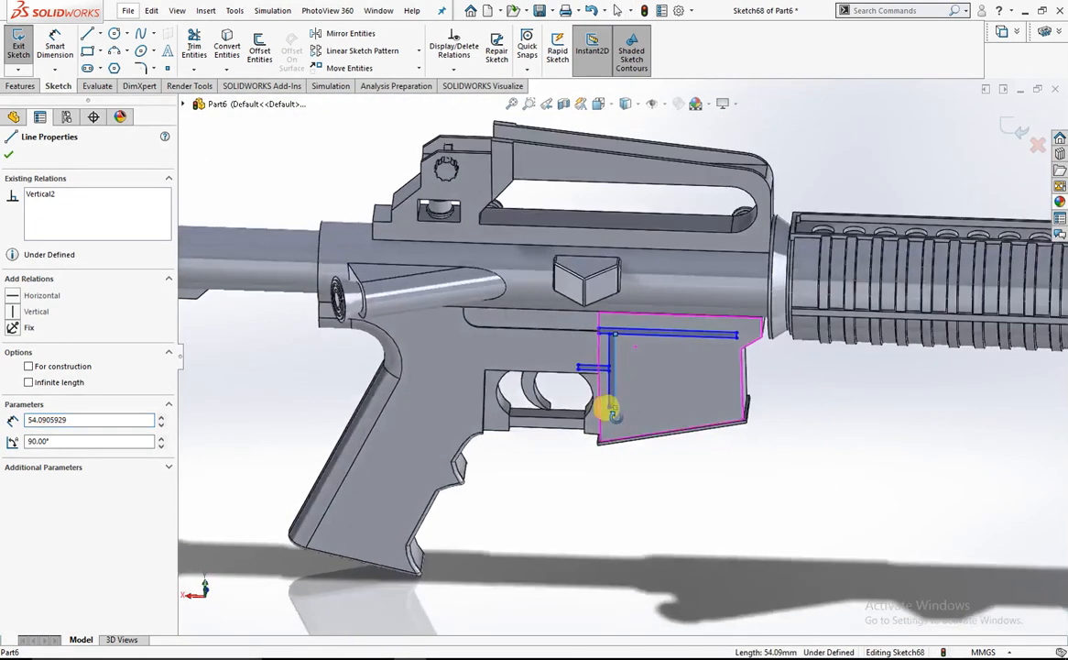
scroll(589, 363, down, 5)
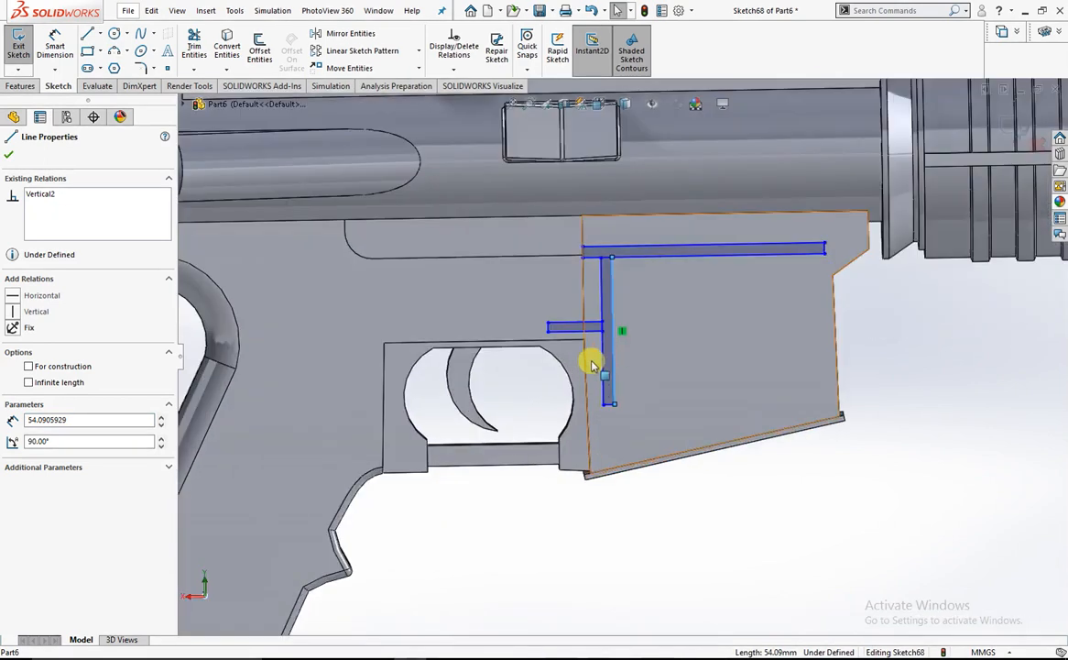
key(Escape)
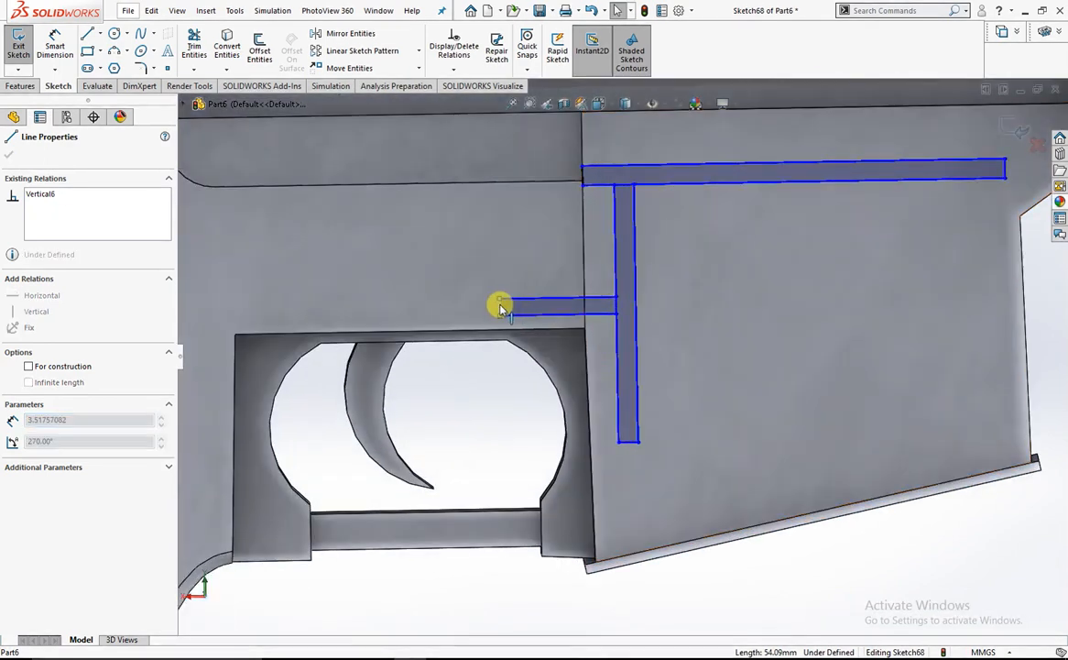
scroll(692, 405, up, 4)
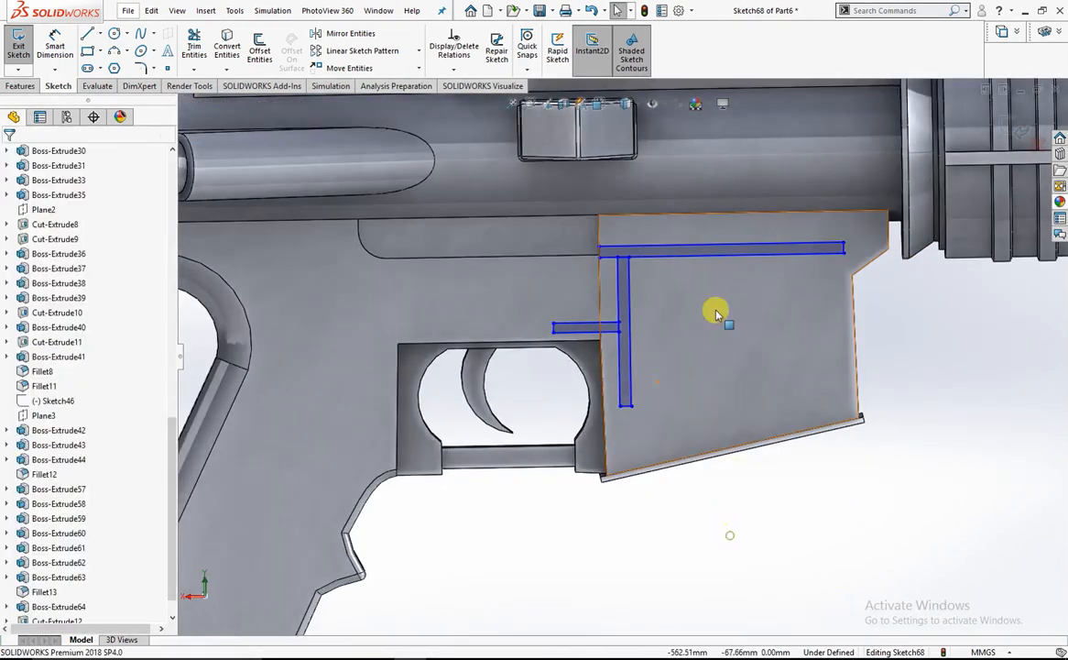
Start a boss extrusion of the sketch using the vertical bar, the long bar and both portions of the short bar as contours
scroll(716, 309, down, 5)
click(20, 86)
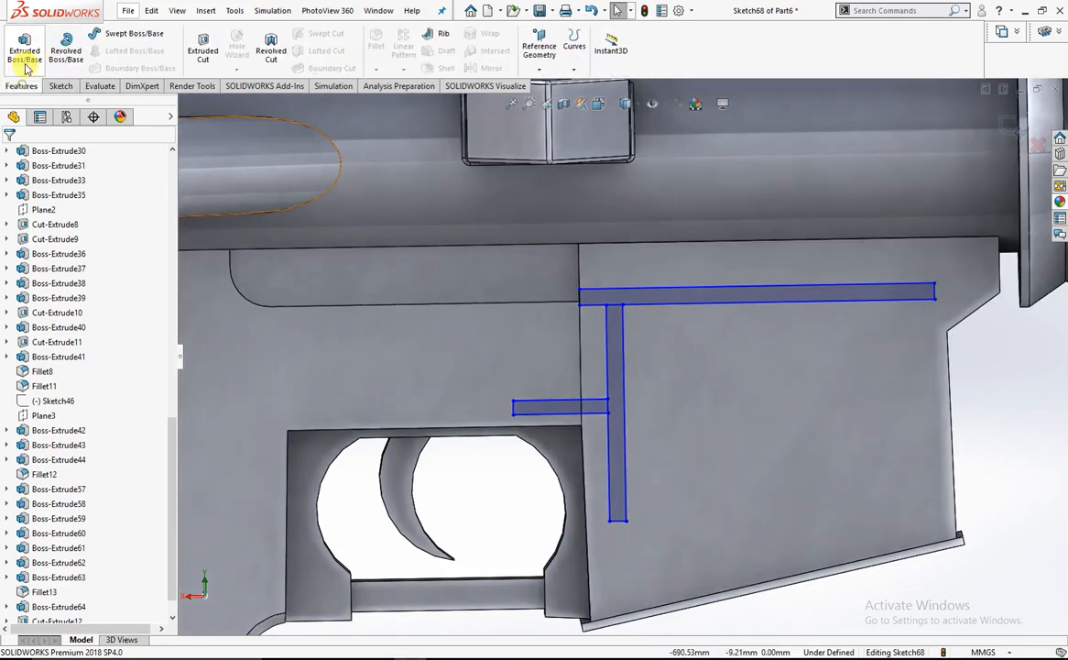
click(28, 57)
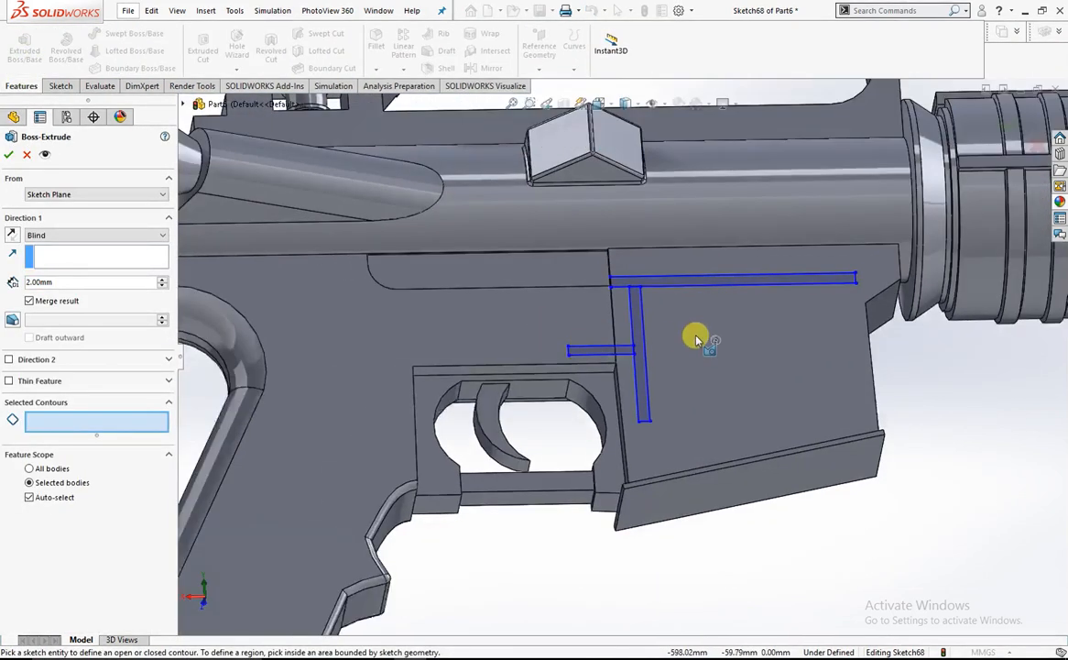
scroll(696, 340, down, 4)
click(499, 399)
click(467, 378)
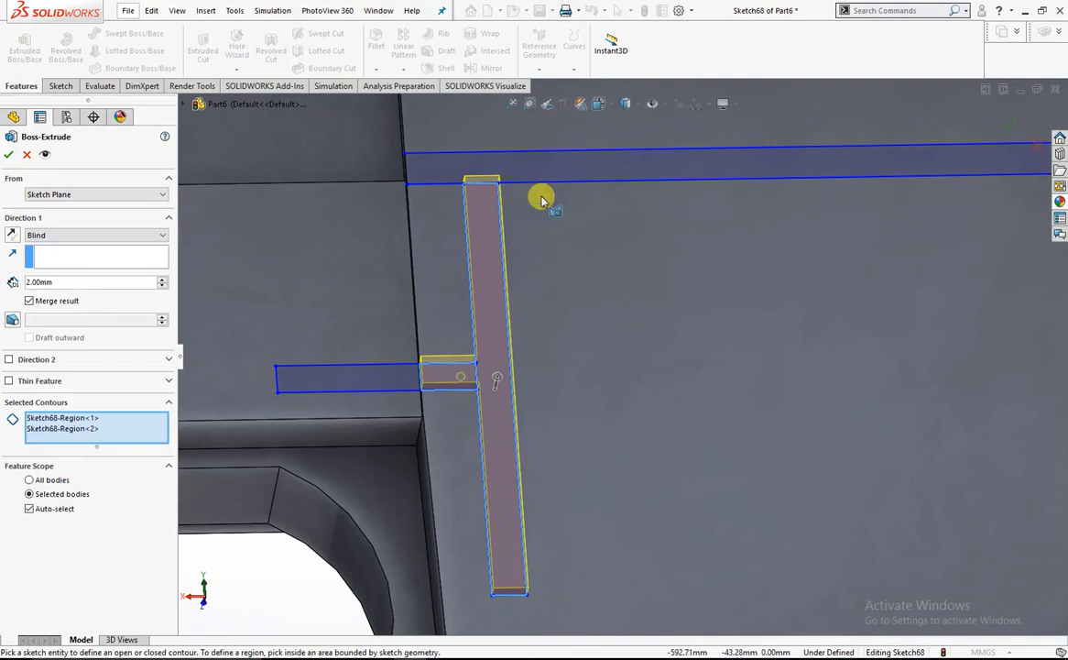
click(564, 174)
click(376, 377)
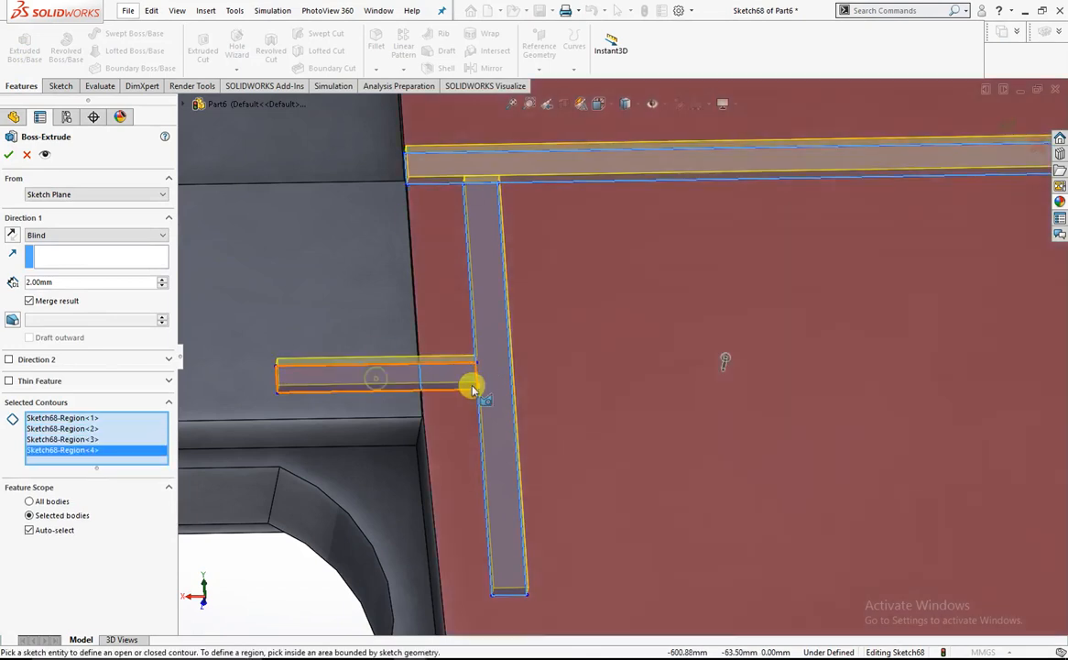
Set the bars' outward blind extrusion depth to 3 mm
scroll(458, 367, up, 3)
scroll(440, 311, up, 4)
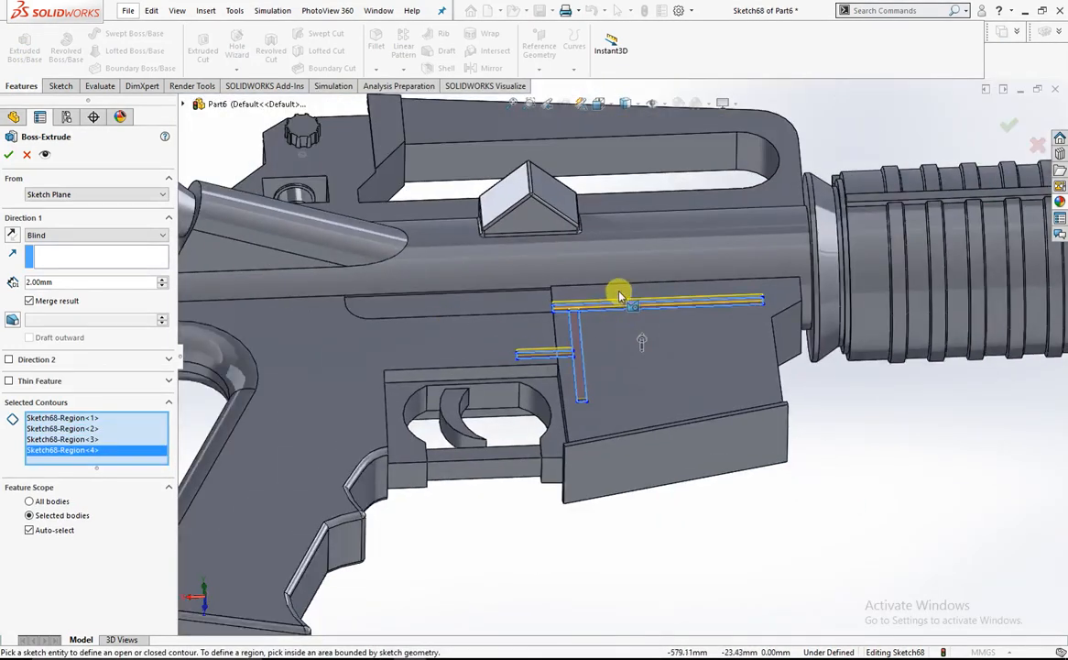
scroll(617, 293, down, 6)
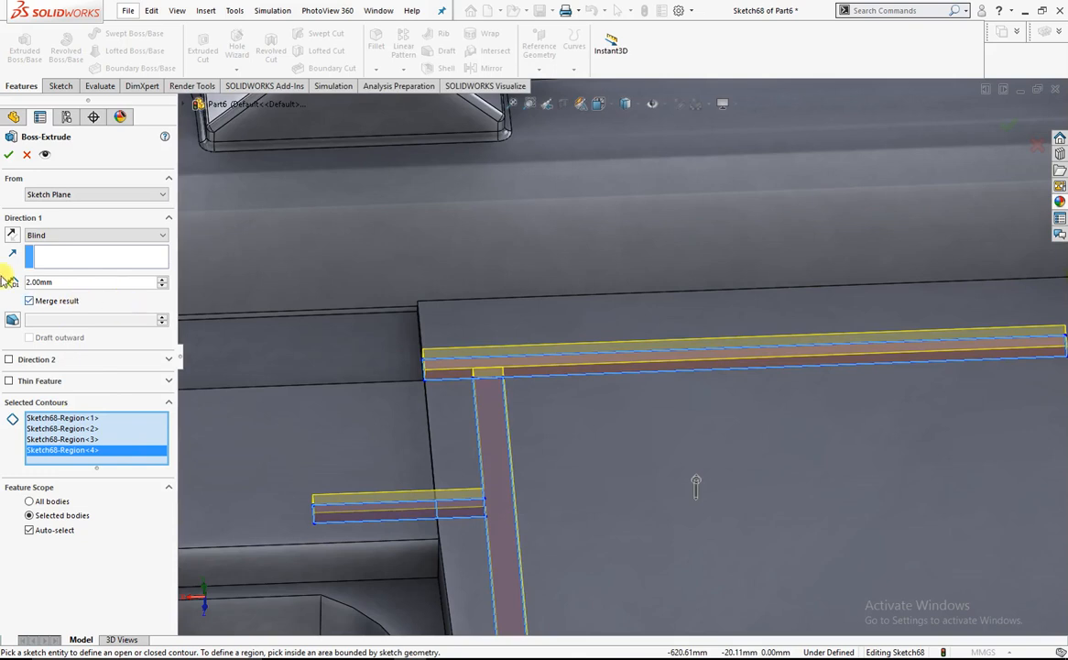
drag(55, 286, 4, 291)
text(3)
key(Return)
scroll(546, 371, up, 5)
scroll(457, 451, down, 3)
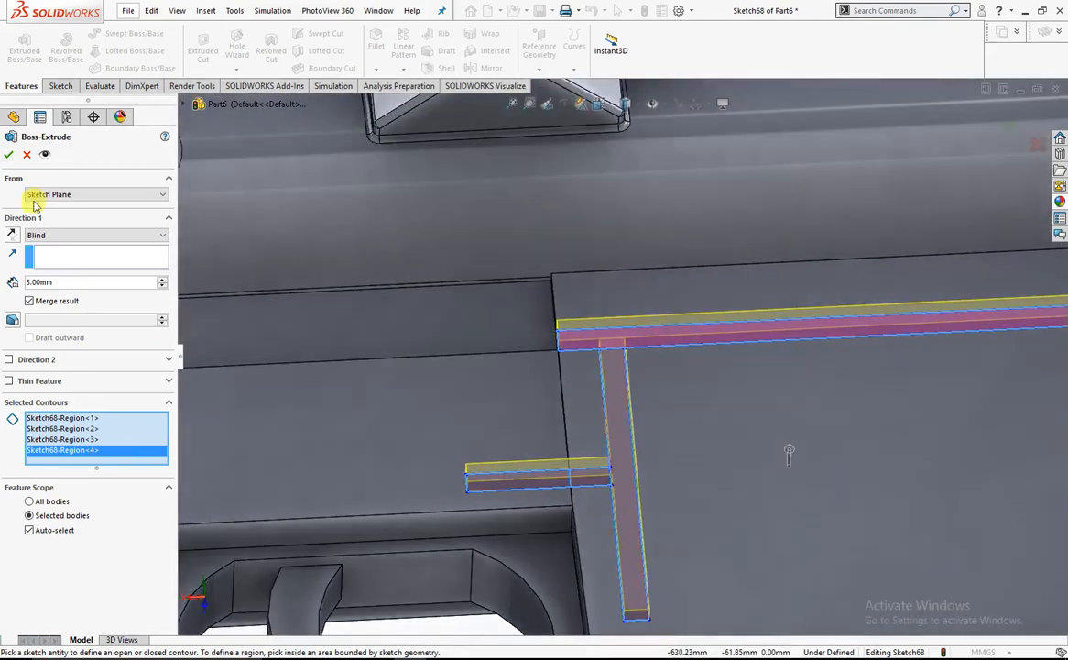
Extend the extrusion in a second direction up to the lower receiver's side face above the trigger and complete it
scroll(490, 495, down, 2)
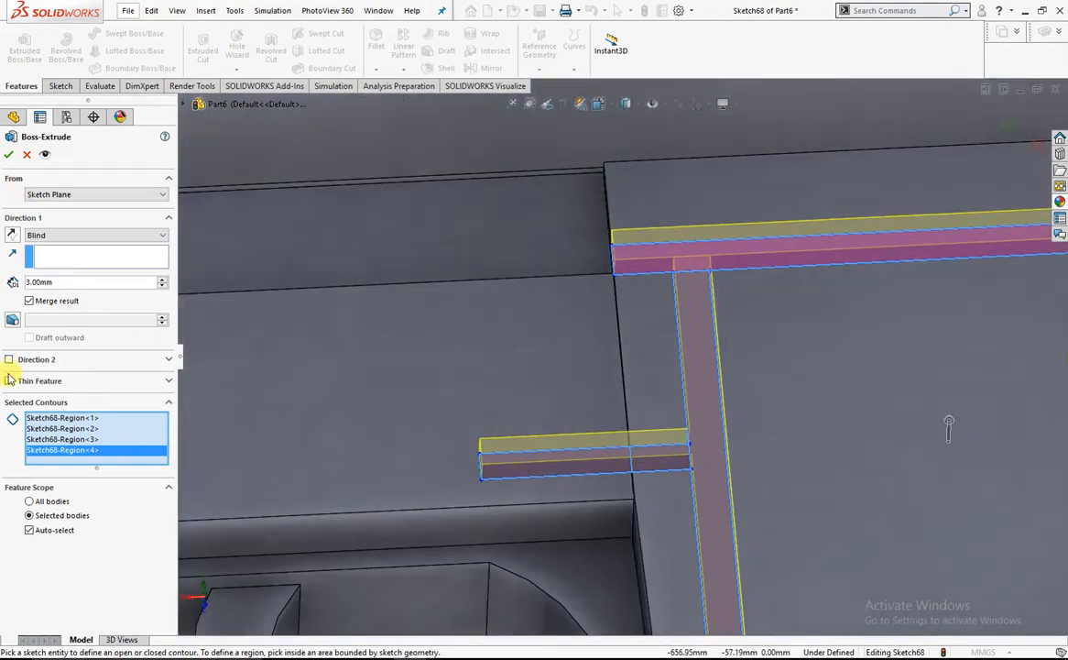
click(9, 365)
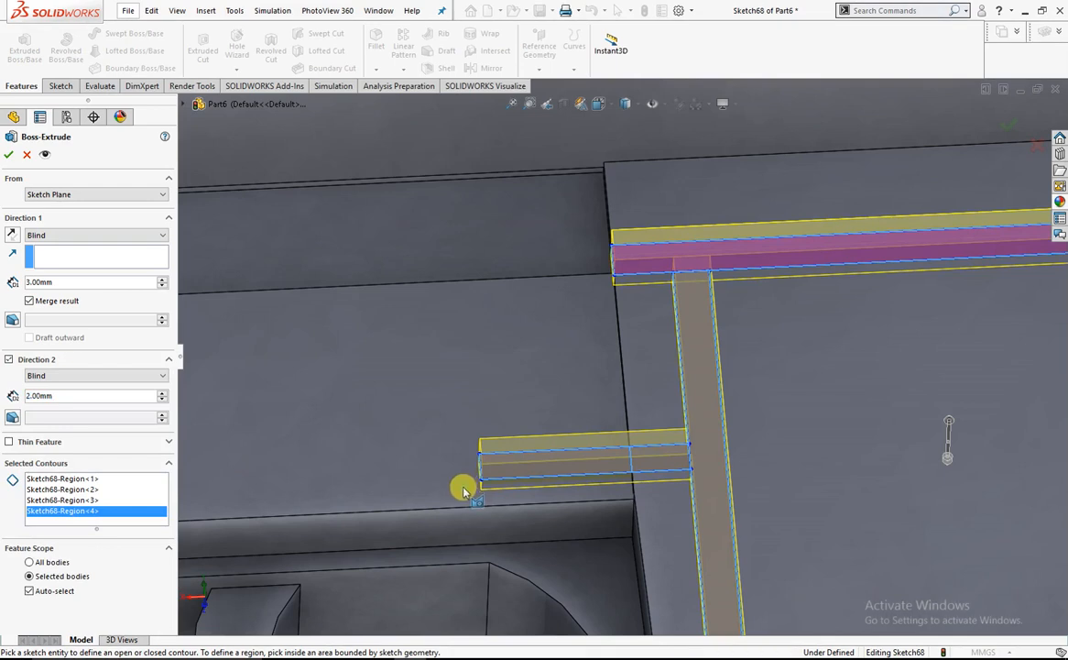
click(66, 377)
click(66, 407)
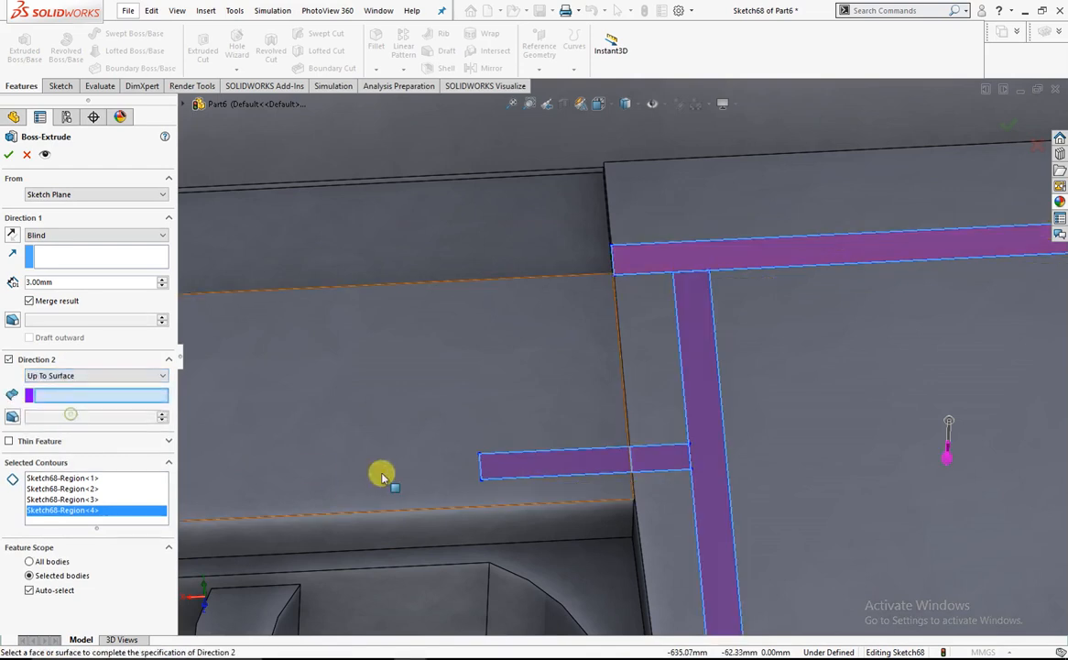
click(191, 317)
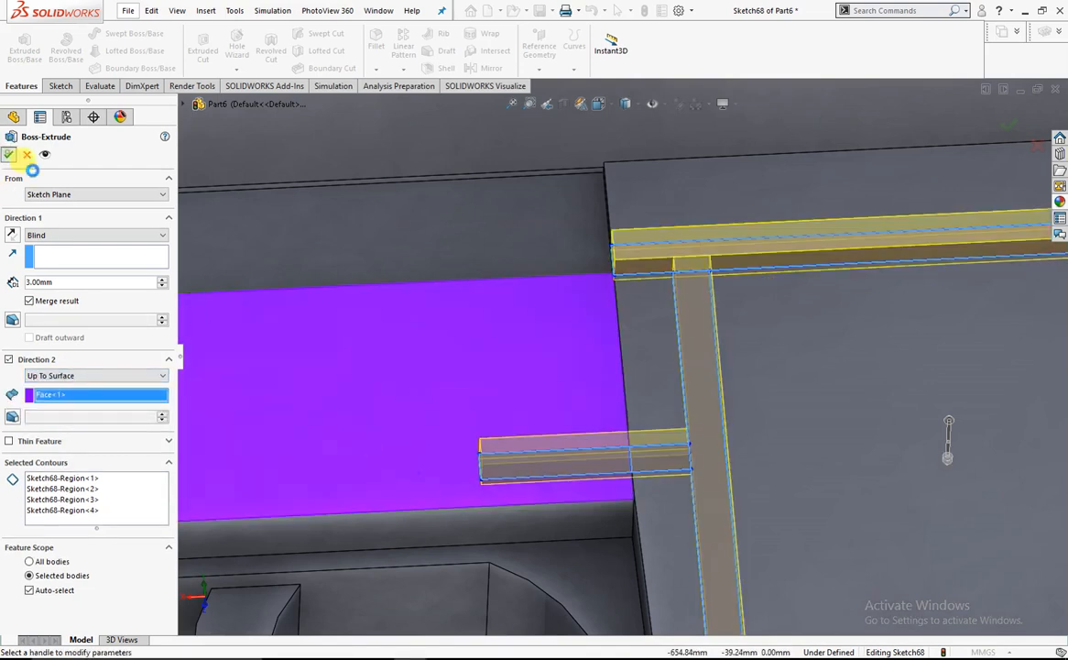
scroll(619, 372, up, 5)
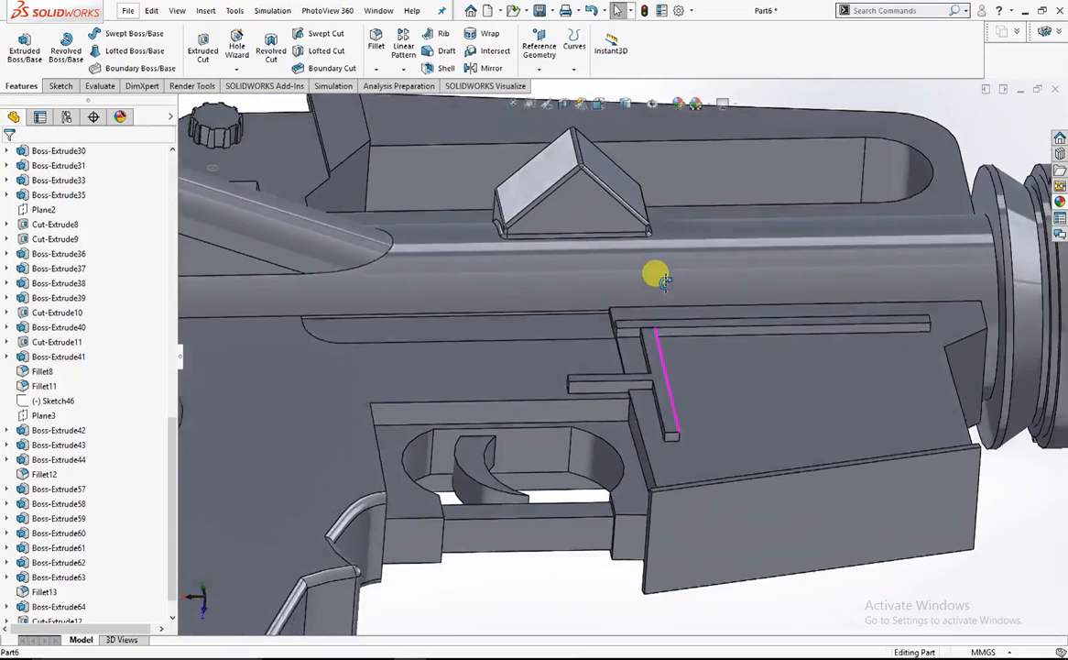
Chamfer the outer faces of the long bar and the joined vertical and short bars by 0.5 mm at 45 degrees
scroll(642, 302, up, 5)
scroll(689, 406, down, 3)
scroll(696, 343, down, 4)
click(615, 317)
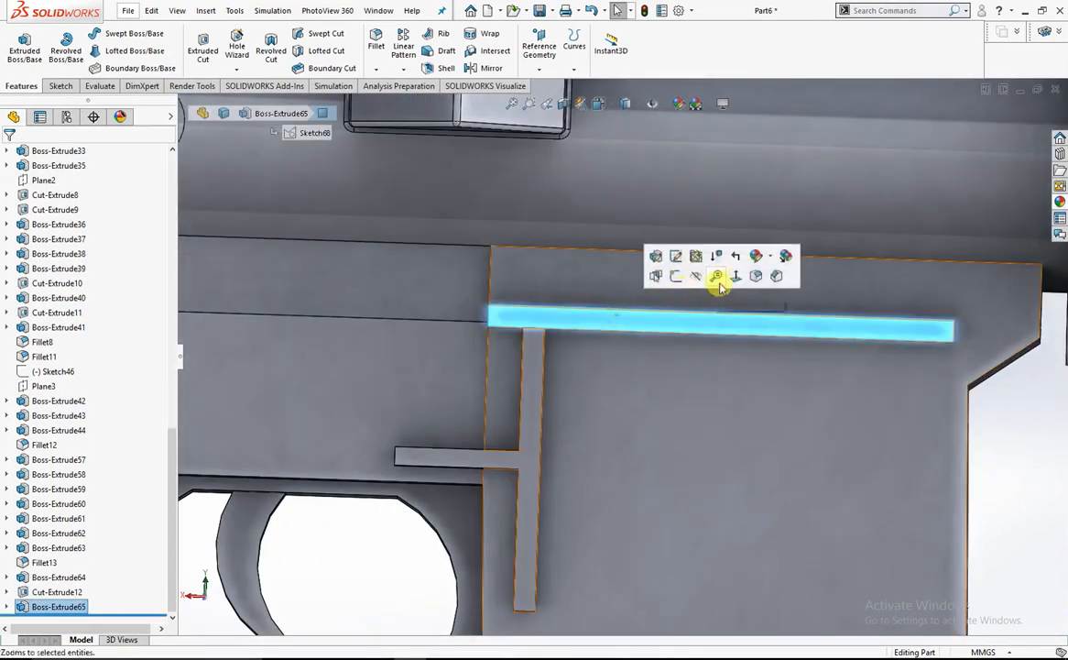
click(777, 276)
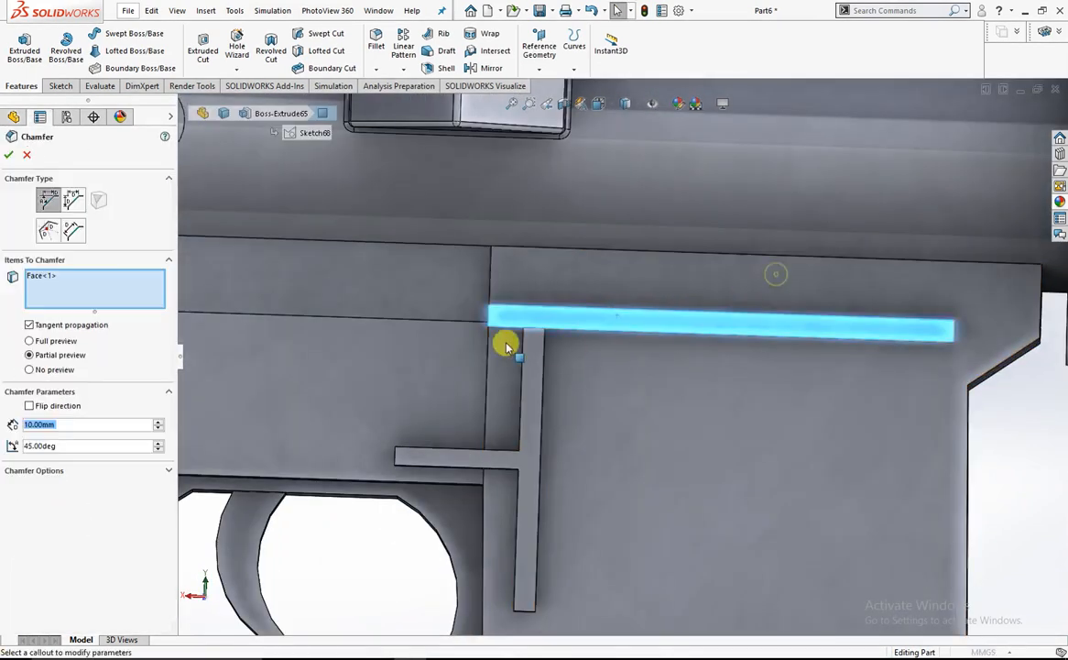
click(528, 464)
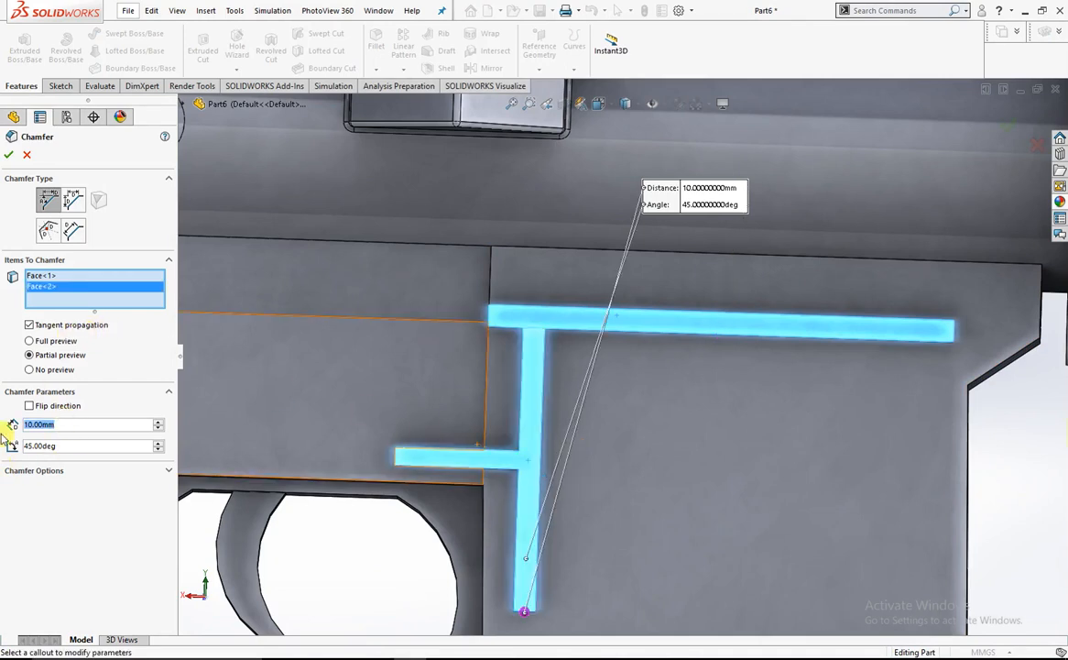
text(.5)
key(Return)
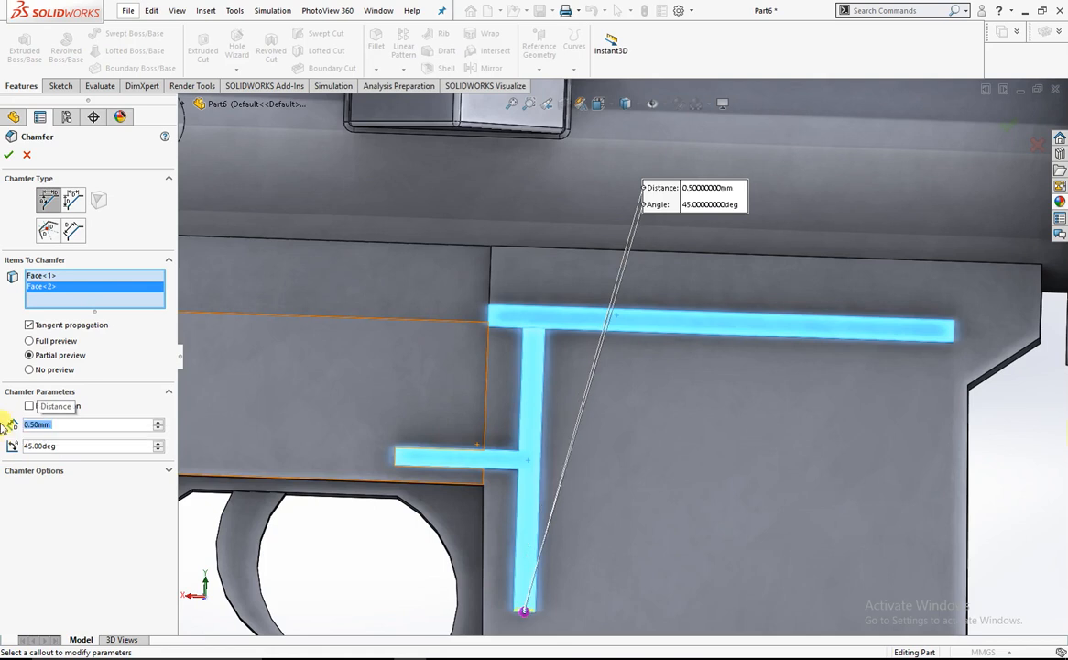
click(10, 156)
scroll(641, 302, up, 5)
scroll(656, 327, up, 1)
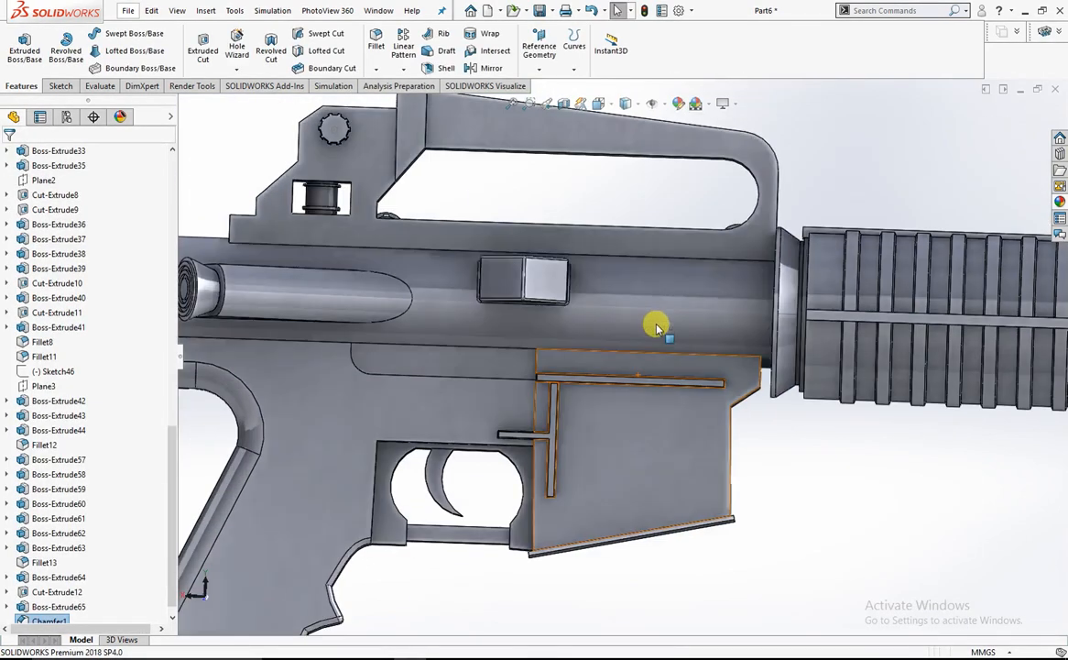
Start a sketch on the magazine-well panel's outer face and draw a circle of about 3.3 mm radius near its upper front corner
scroll(656, 327, down, 6)
right_click(739, 403)
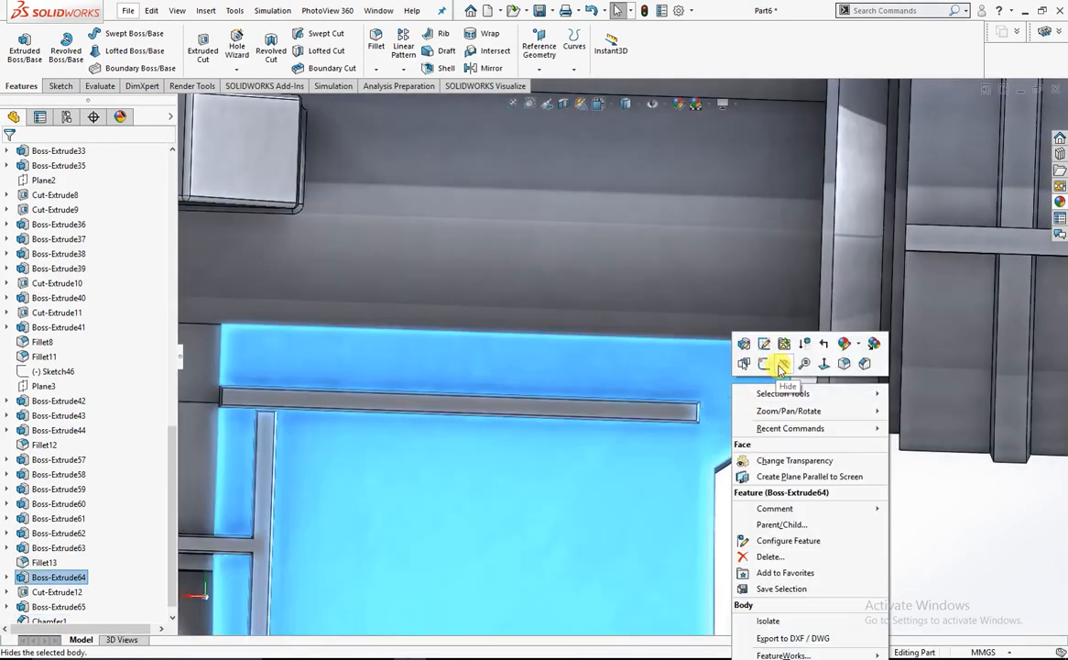
click(768, 364)
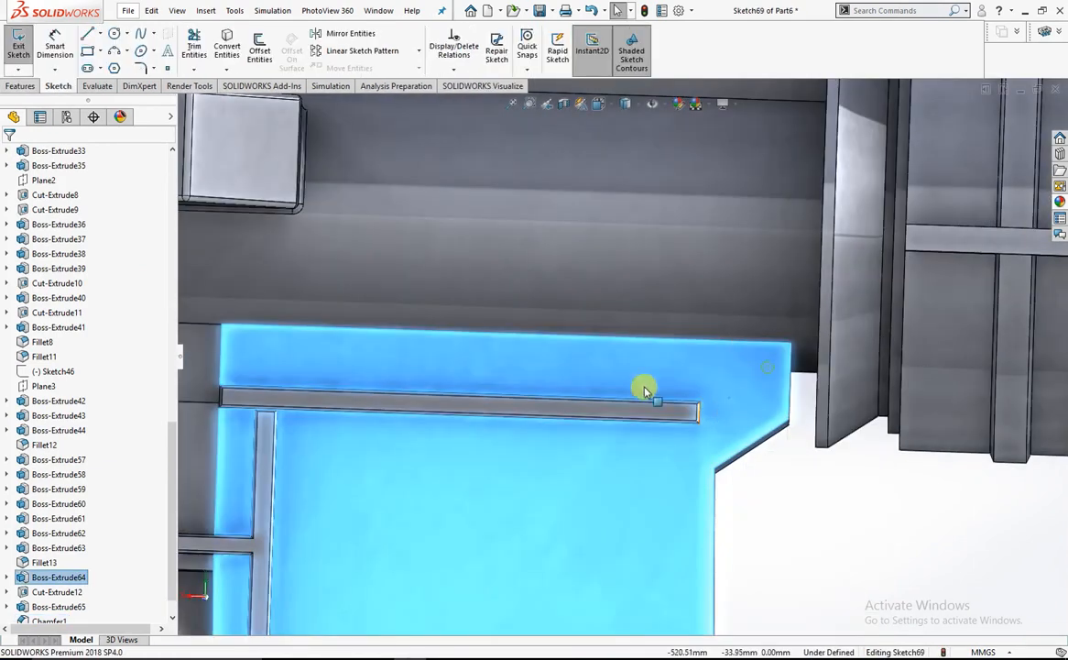
click(113, 36)
scroll(668, 385, down, 3)
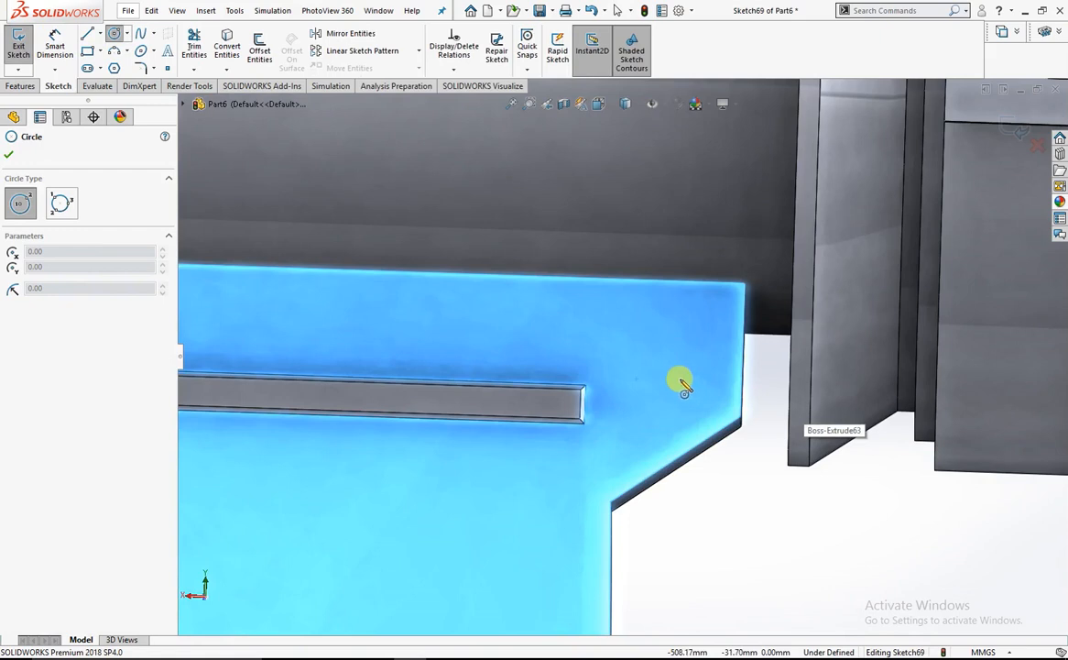
drag(670, 374, 673, 405)
click(674, 405)
Draw two circles of about 4.2 mm and 5.4 mm radius on the lower receiver above the pistol grip, the first level with the front circle
scroll(543, 341, up, 8)
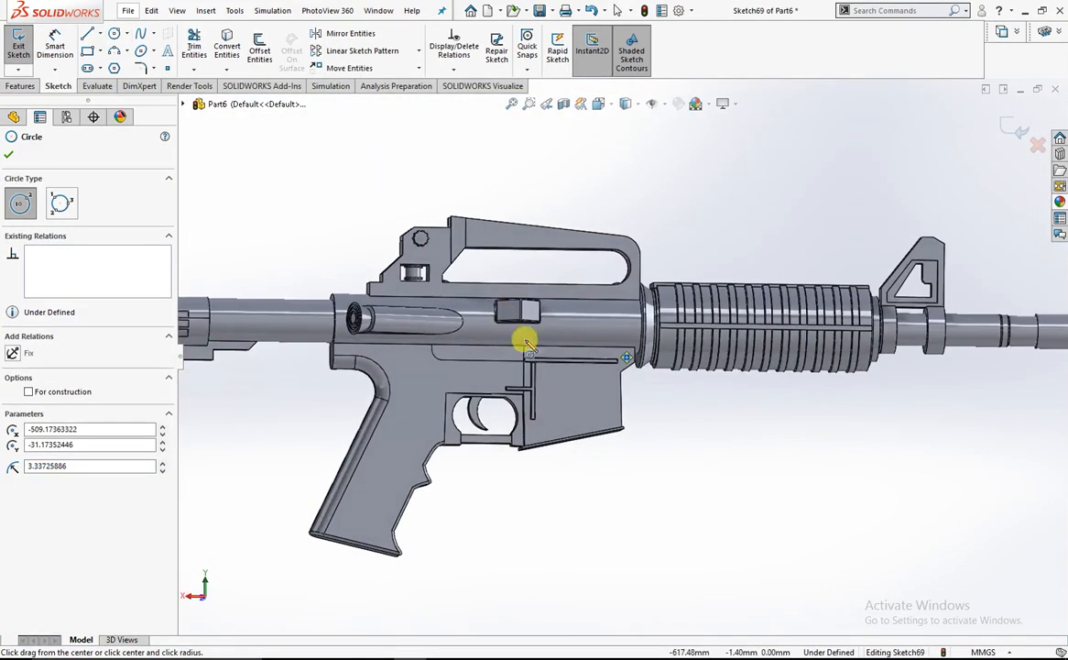
scroll(656, 360, down, 4)
scroll(389, 375, up, 3)
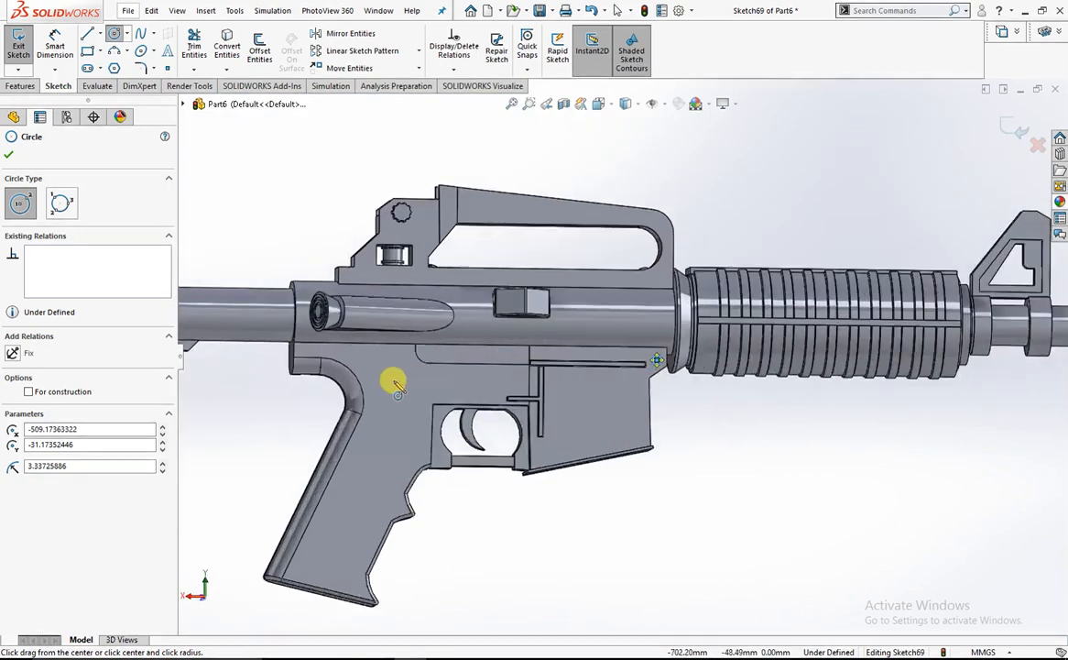
scroll(375, 389, down, 3)
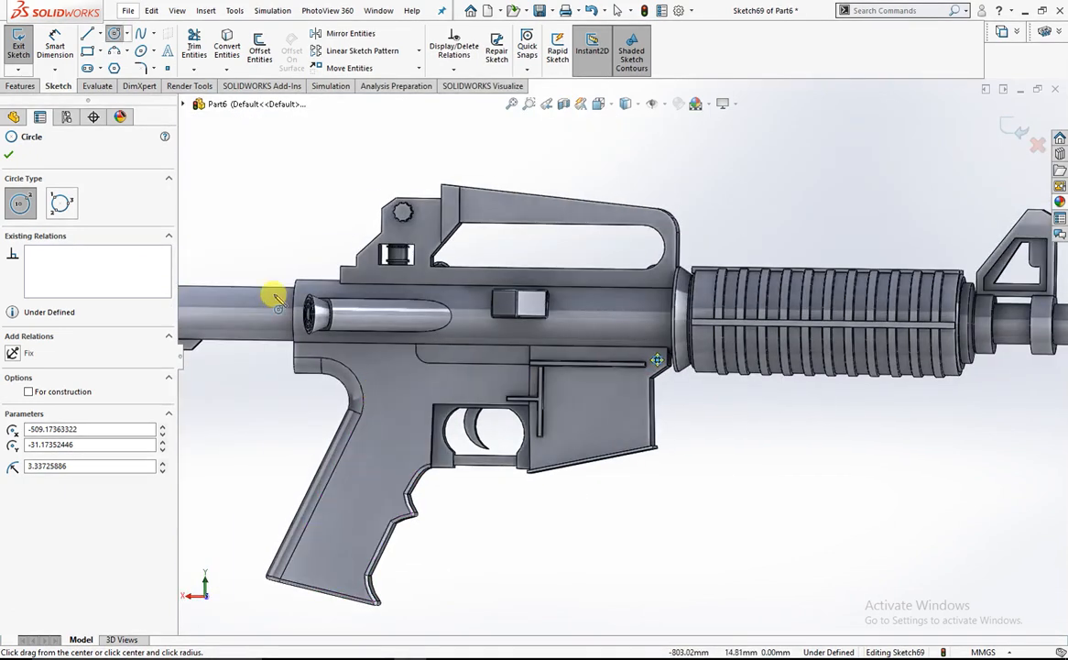
scroll(384, 377, down, 4)
drag(414, 335, 419, 349)
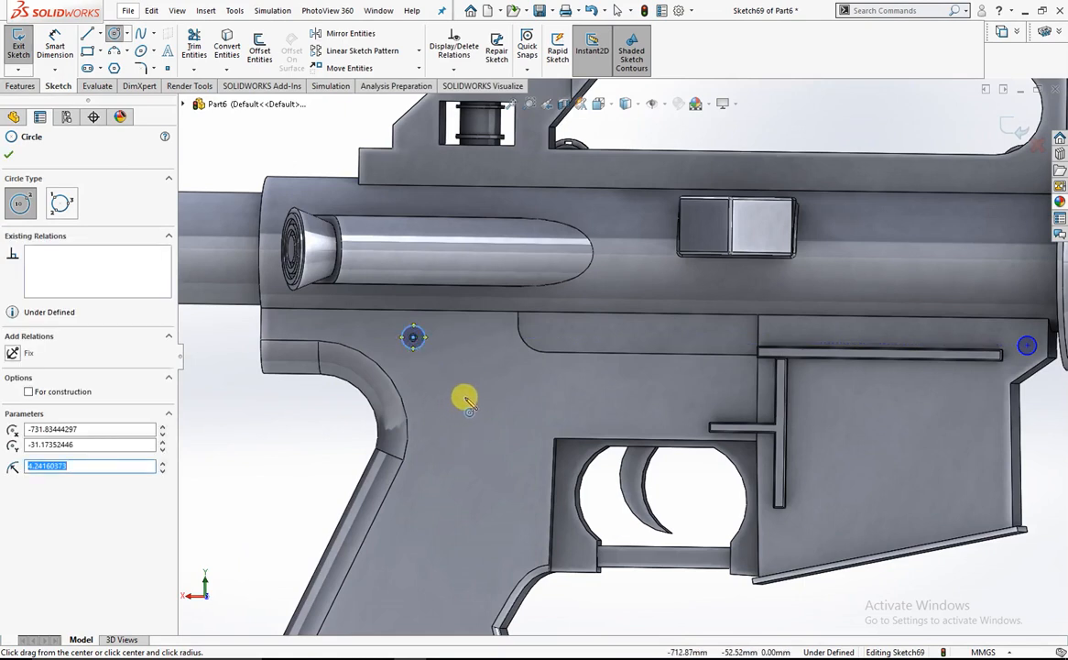
drag(468, 397, 480, 411)
scroll(595, 389, up, 3)
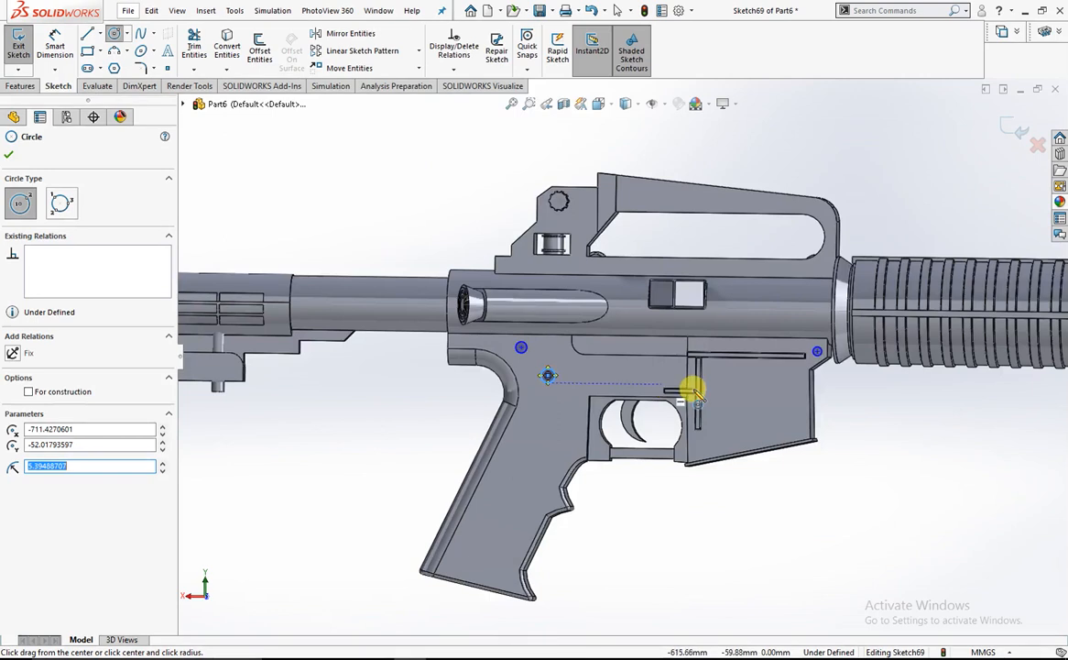
scroll(660, 384, down, 2)
key(Escape)
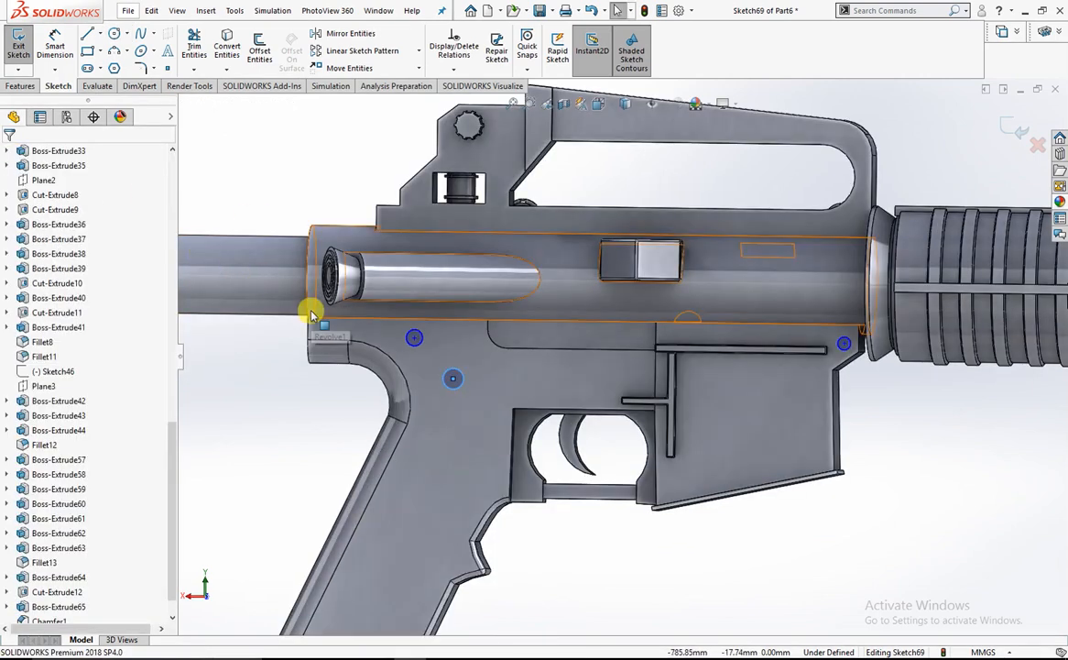
click(414, 338)
ctrl+click(412, 345)
ctrl+click(459, 387)
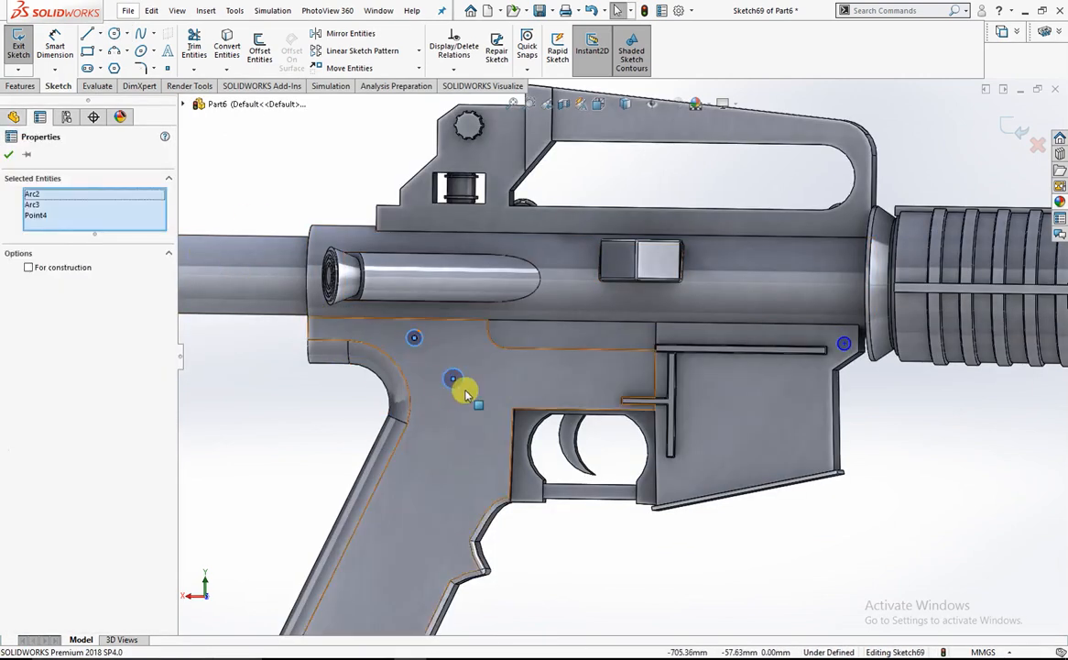
ctrl+click(843, 346)
key(Escape)
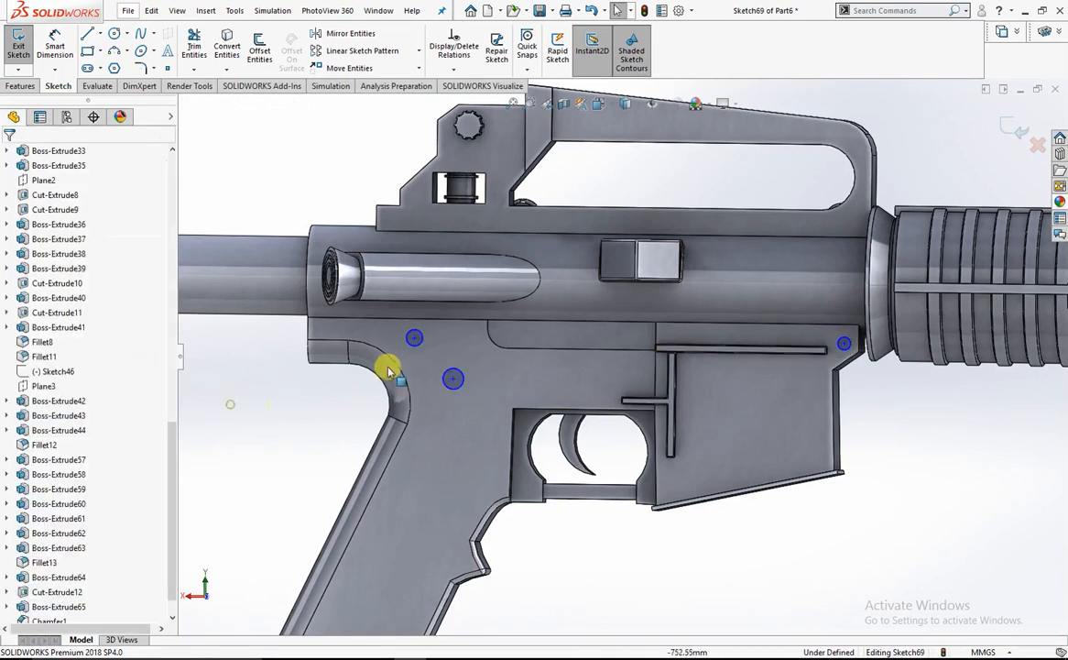
Make all three circles equal in size with an Equal relation
click(452, 378)
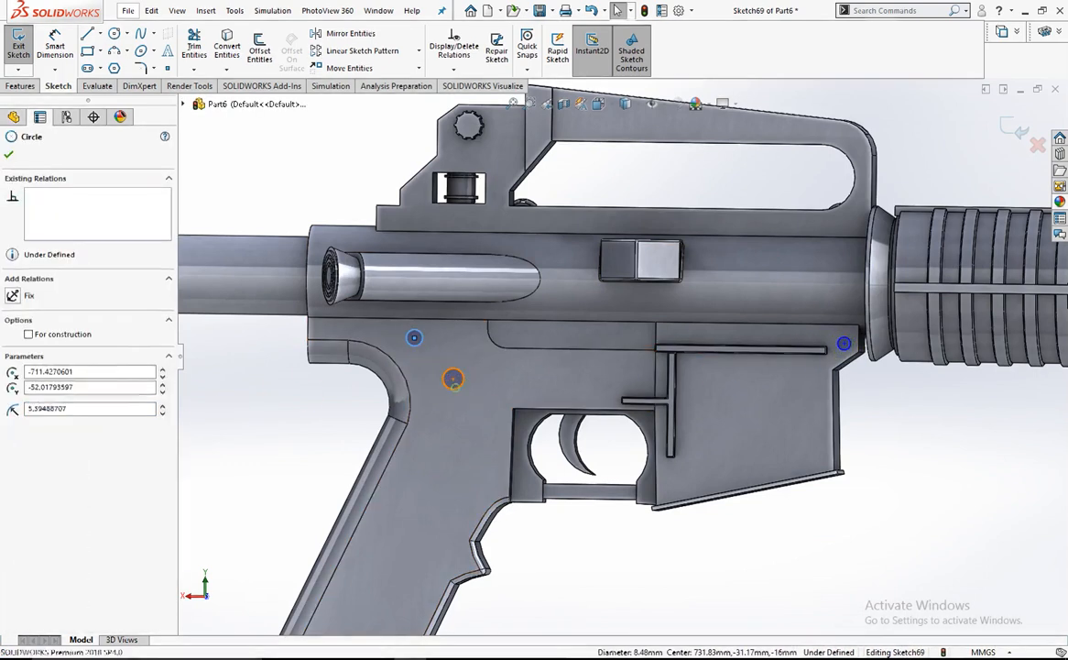
ctrl+click(415, 337)
ctrl+click(844, 345)
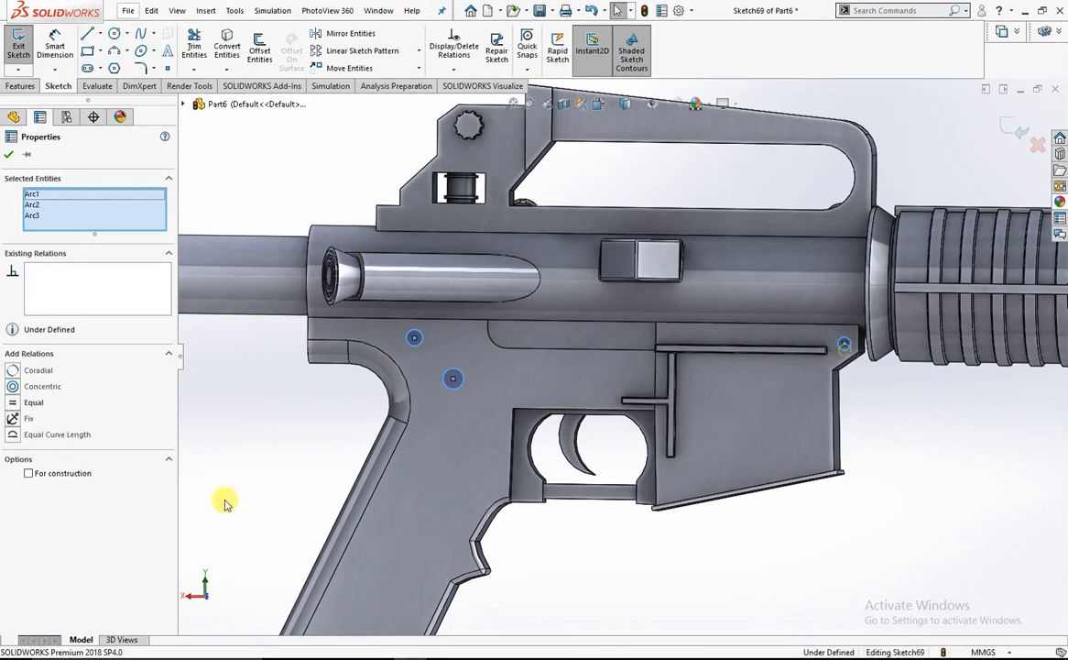
click(14, 406)
click(211, 438)
Shift the two circles above the grip slightly, placing the lower one's center at about X -711.76, Y -54.36
scroll(438, 350, down, 3)
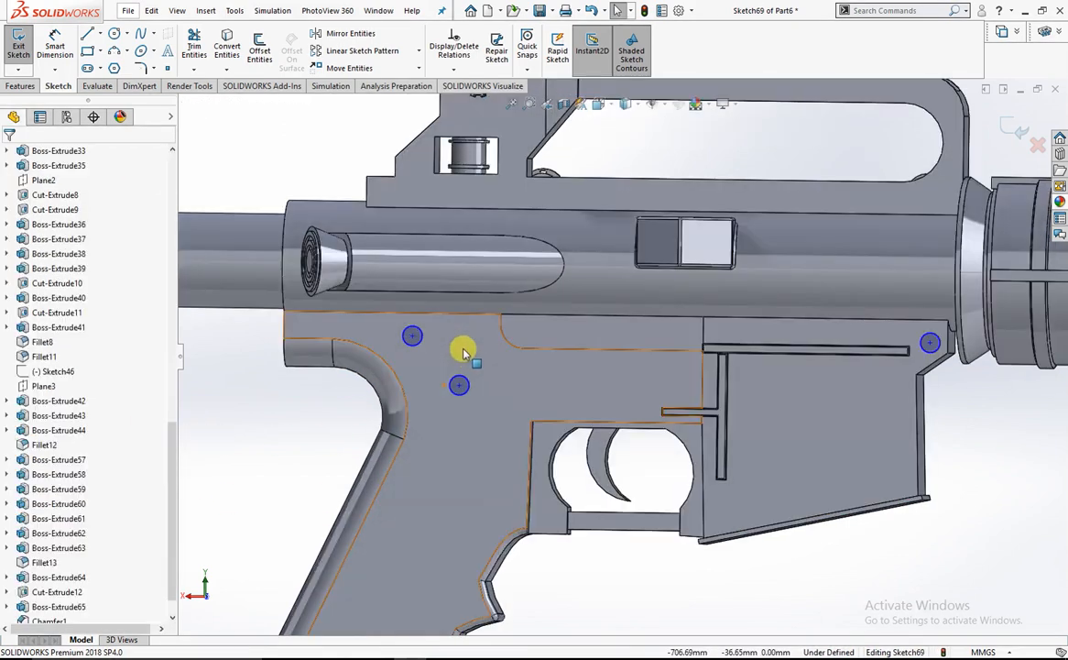
mouse_move(427, 339)
mouse_down()
mouse_move(439, 350)
mouse_move(433, 338)
mouse_up()
mouse_move(494, 415)
mouse_down()
mouse_move(495, 436)
mouse_move(489, 424)
mouse_up()
scroll(493, 403, up, 5)
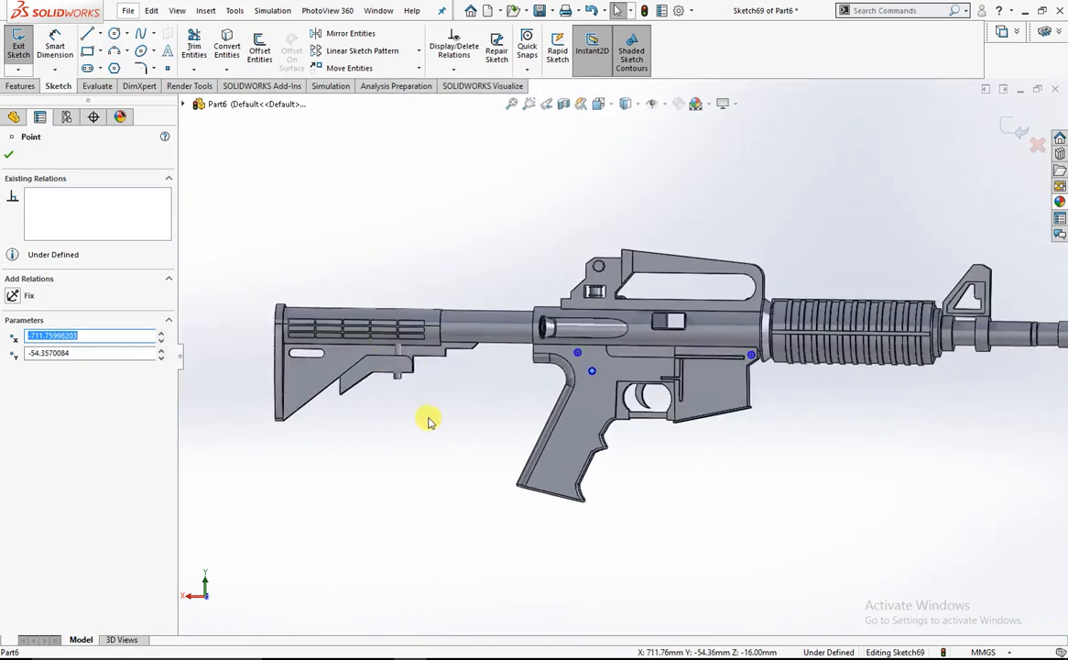
Extrude the three circles outward as a 3 mm blind boss with merged result to form raised pins
click(42, 117)
click(22, 86)
click(24, 52)
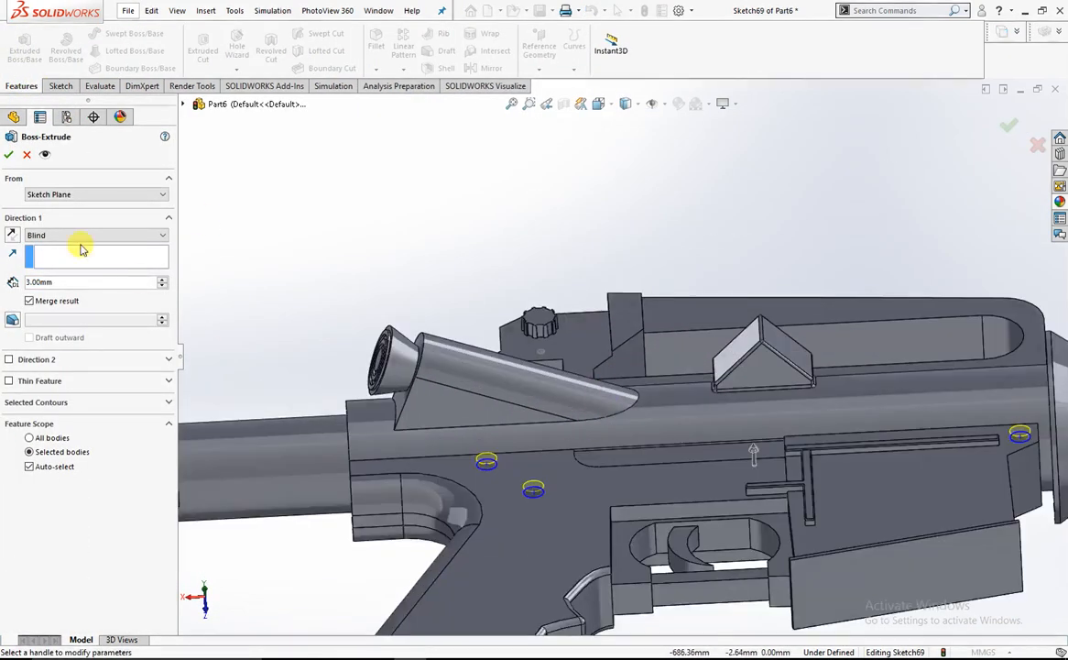
click(9, 154)
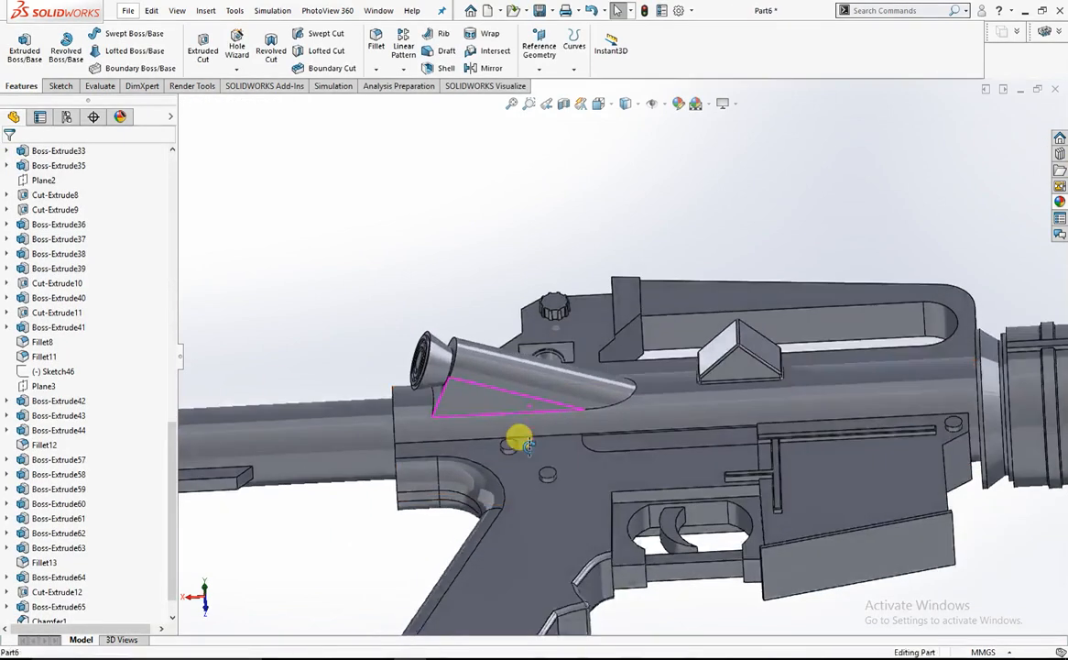
Chamfer the outer face of the lower pin above the grip by 0.5 mm at 45 degrees
middle_drag(519, 410, 542, 550)
scroll(538, 524, down, 4)
click(540, 461)
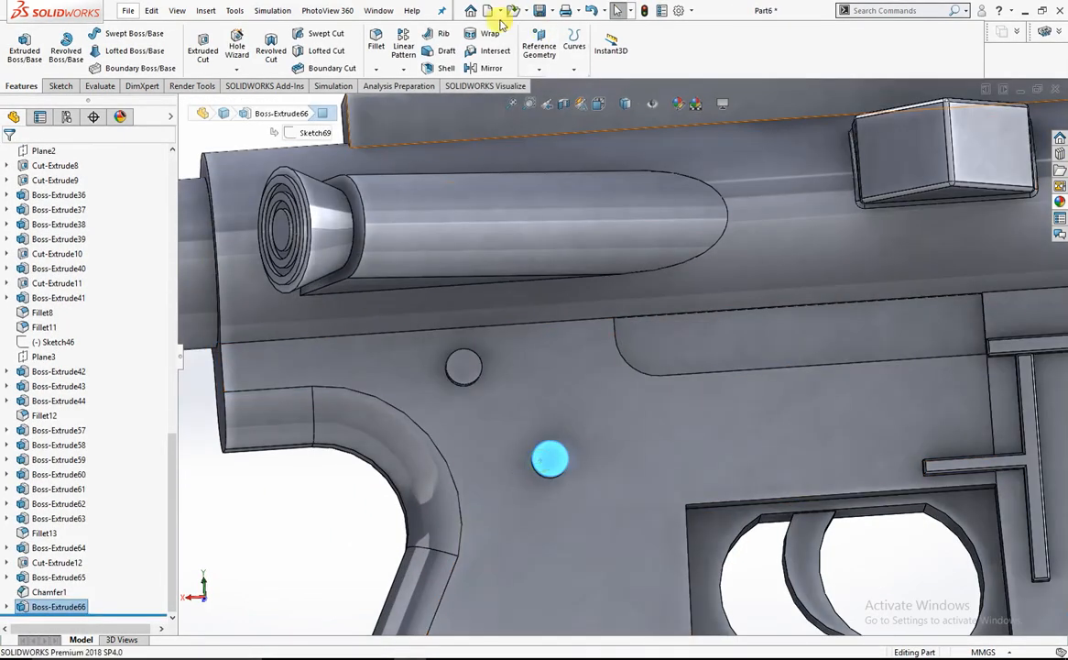
click(377, 70)
click(354, 100)
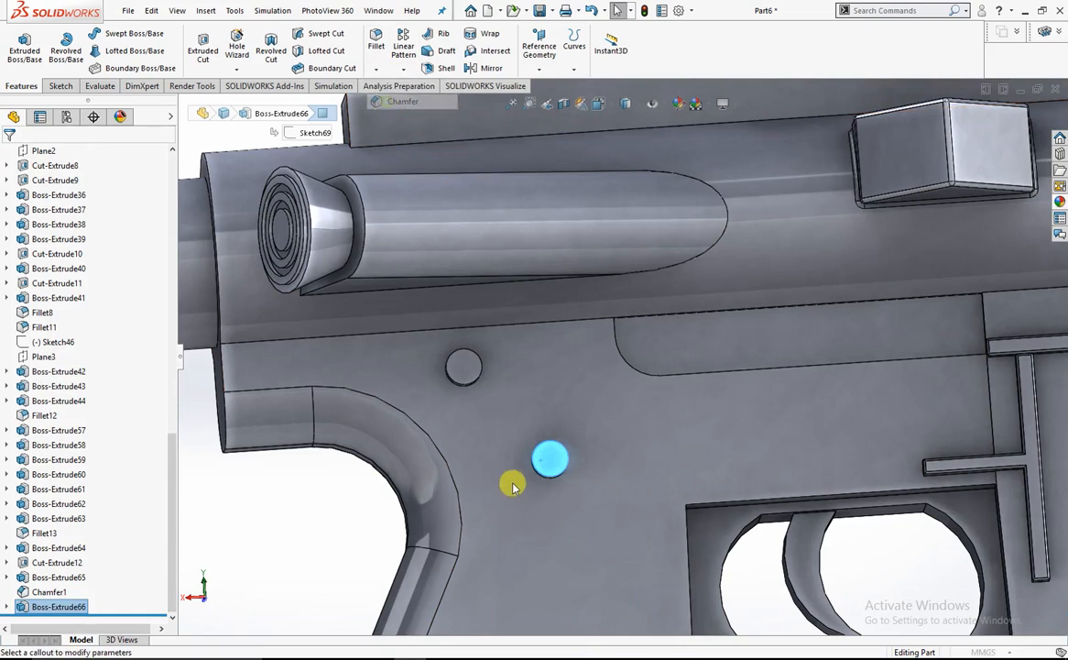
click(465, 368)
middle_drag(435, 441, 3, 196)
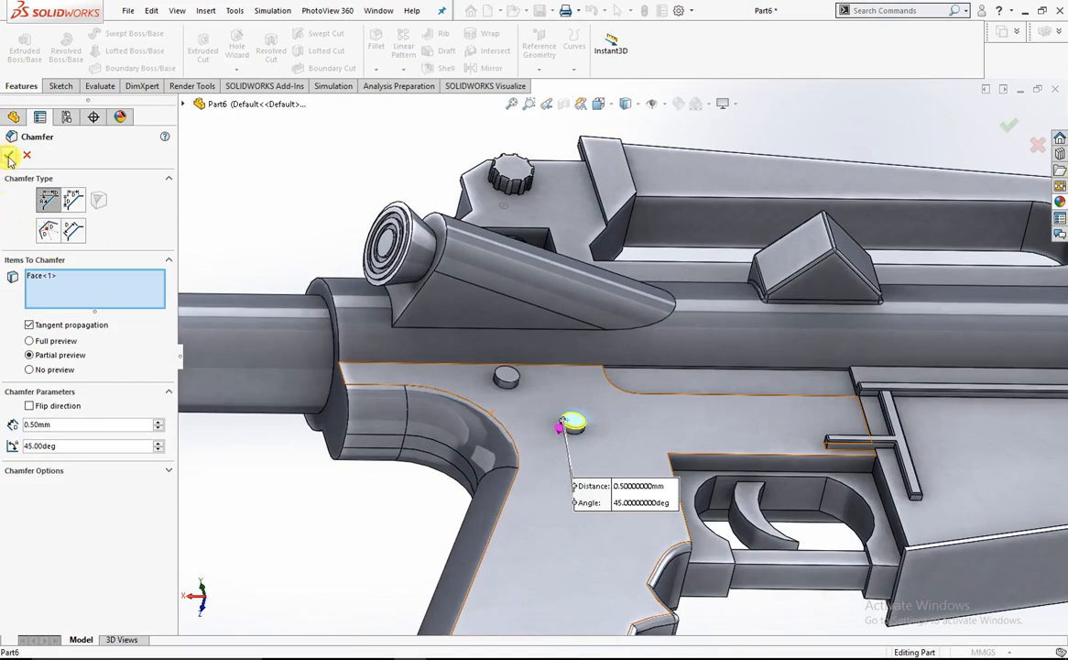
click(10, 156)
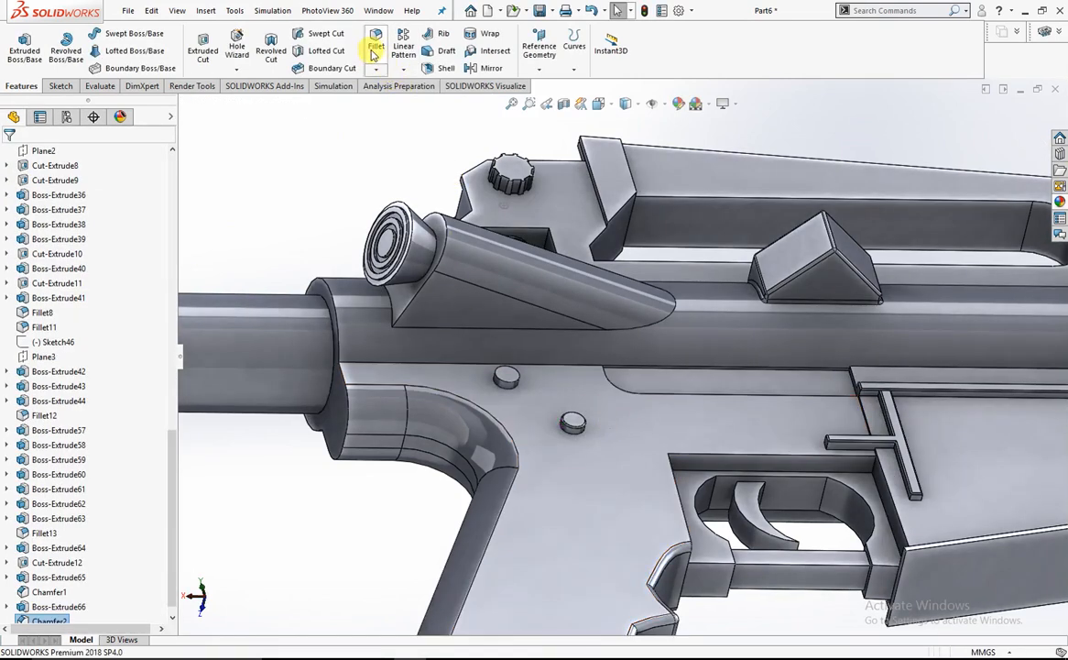
Chamfer the outer face of the upper pin above the grip by 1 mm at 45 degrees
click(376, 71)
click(385, 100)
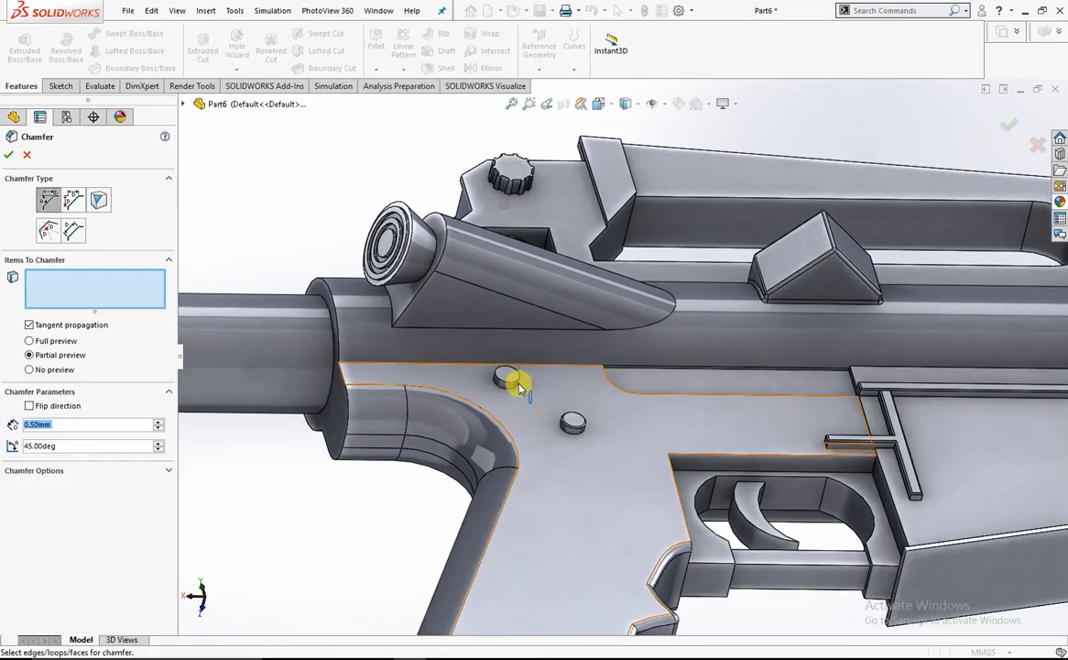
click(503, 372)
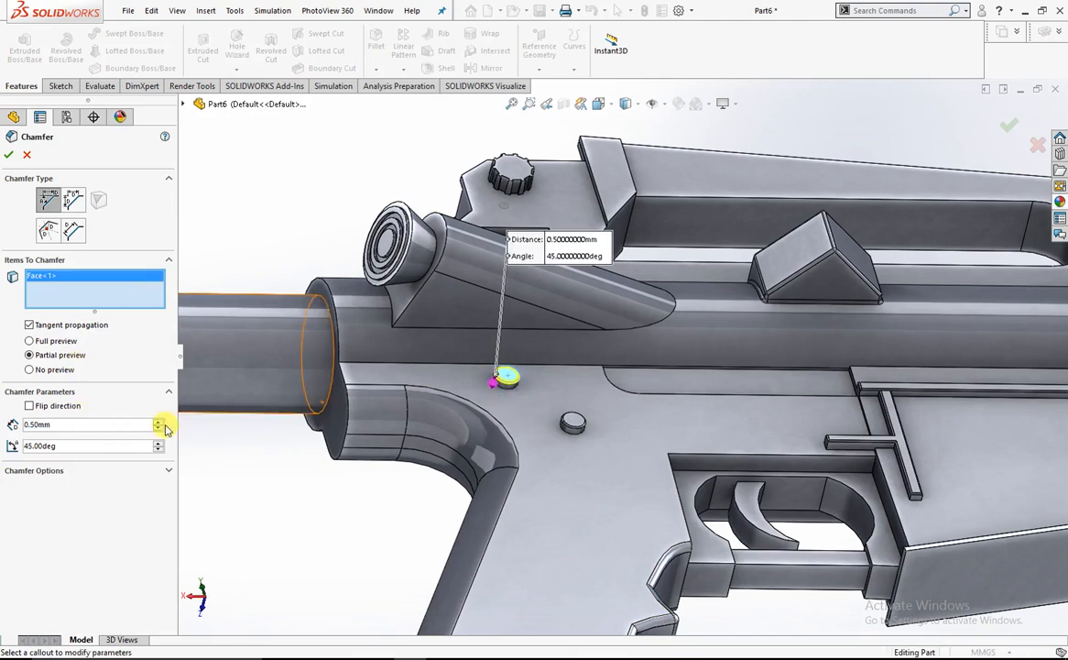
click(131, 424)
text(1)
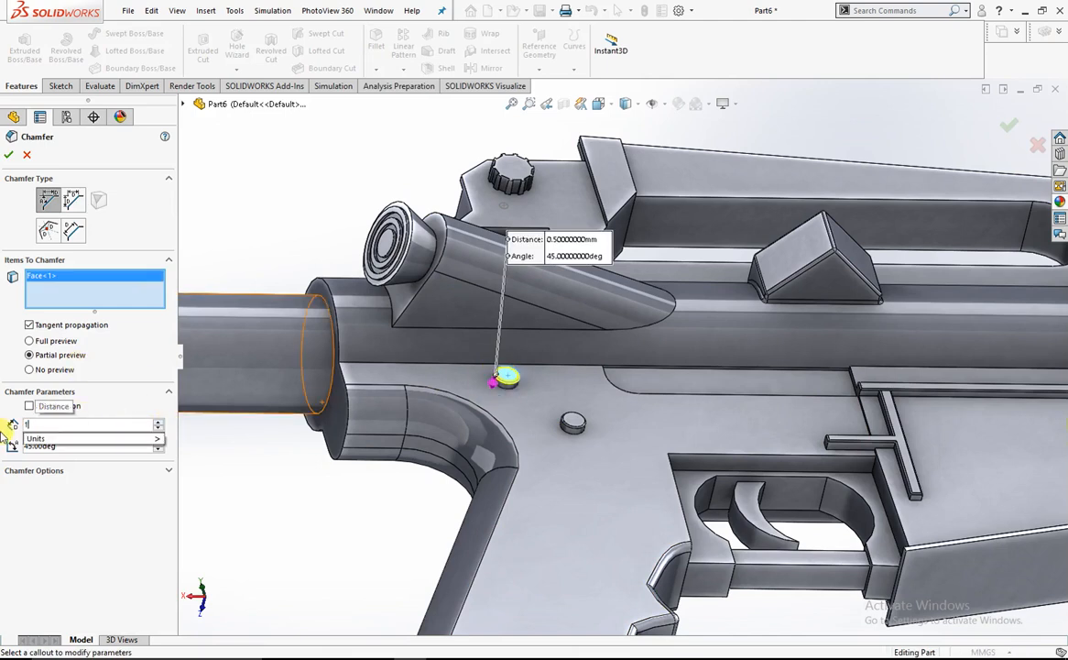
key(Return)
scroll(641, 379, down, 6)
scroll(640, 364, up, 8)
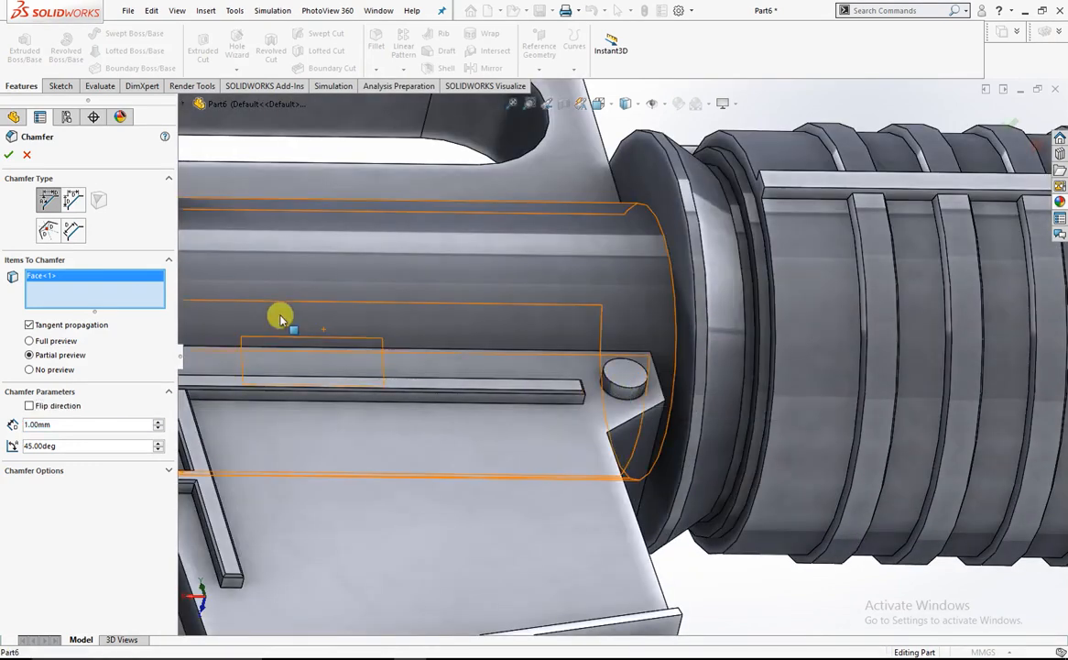
click(10, 156)
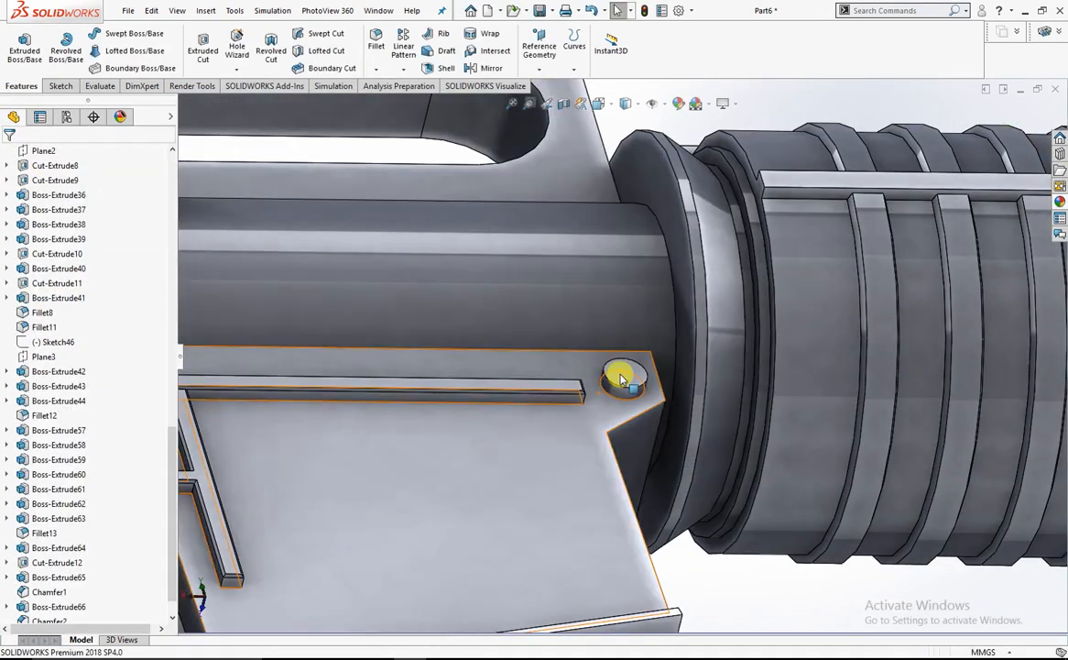
Chamfer the outer face of the front pin on the magazine-well panel by 1 mm at 45 degrees
click(612, 368)
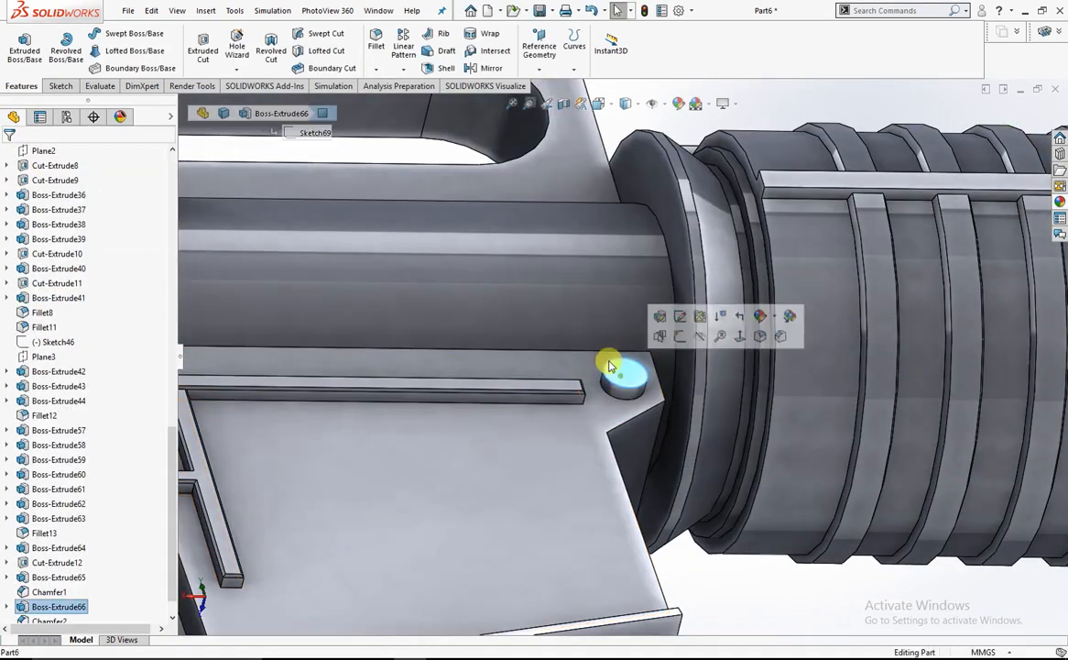
click(376, 69)
click(394, 100)
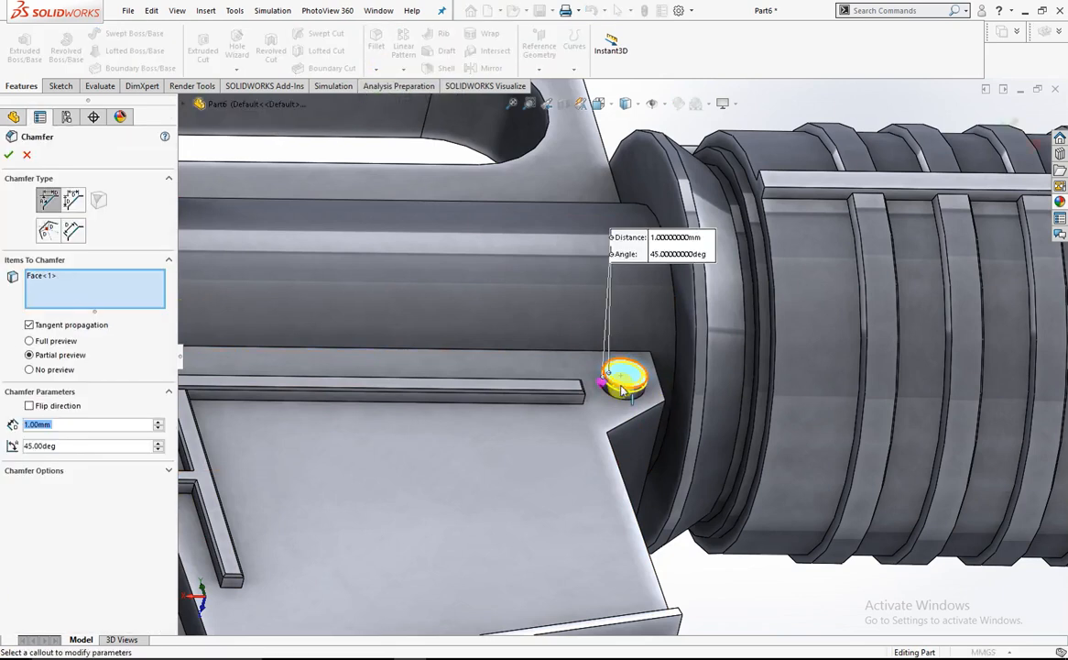
click(10, 158)
scroll(525, 421, up, 8)
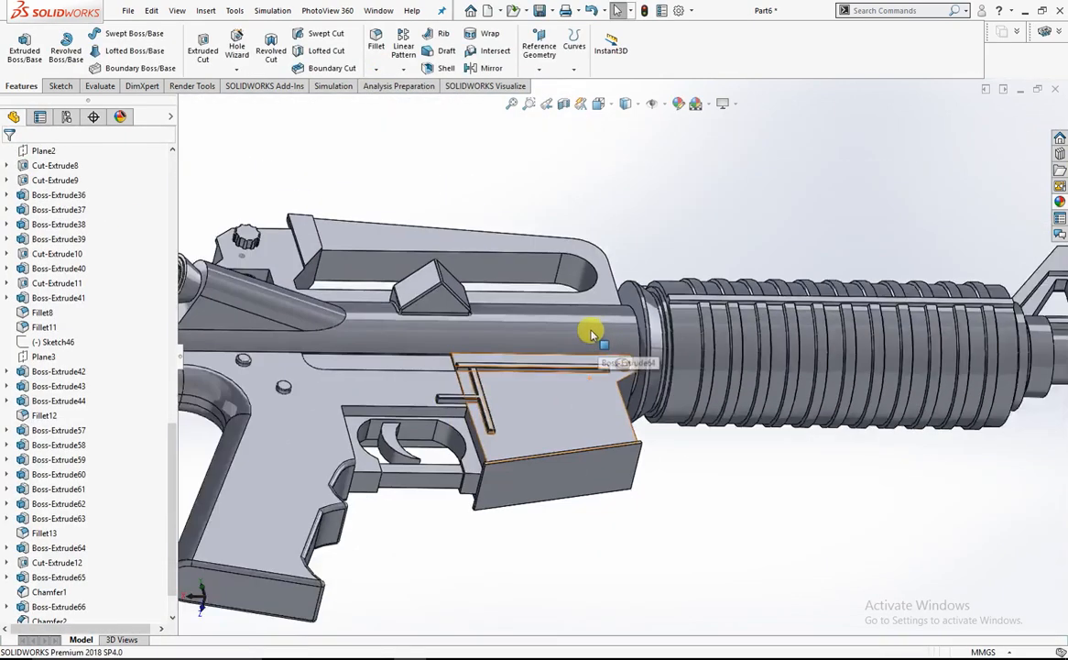
Start a new sketch on the Right Plane and orient the model to the Right view
scroll(570, 335, down, 2)
middle_drag(551, 320, 584, 341)
scroll(577, 336, up, 3)
scroll(585, 341, down, 2)
scroll(21, 237, up, 15)
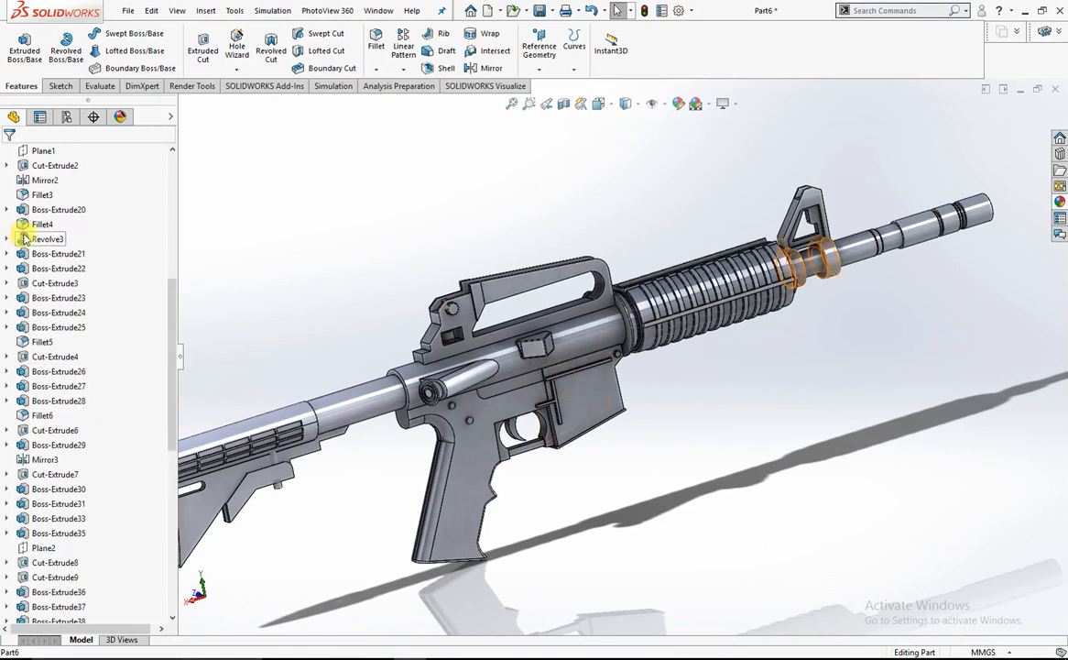
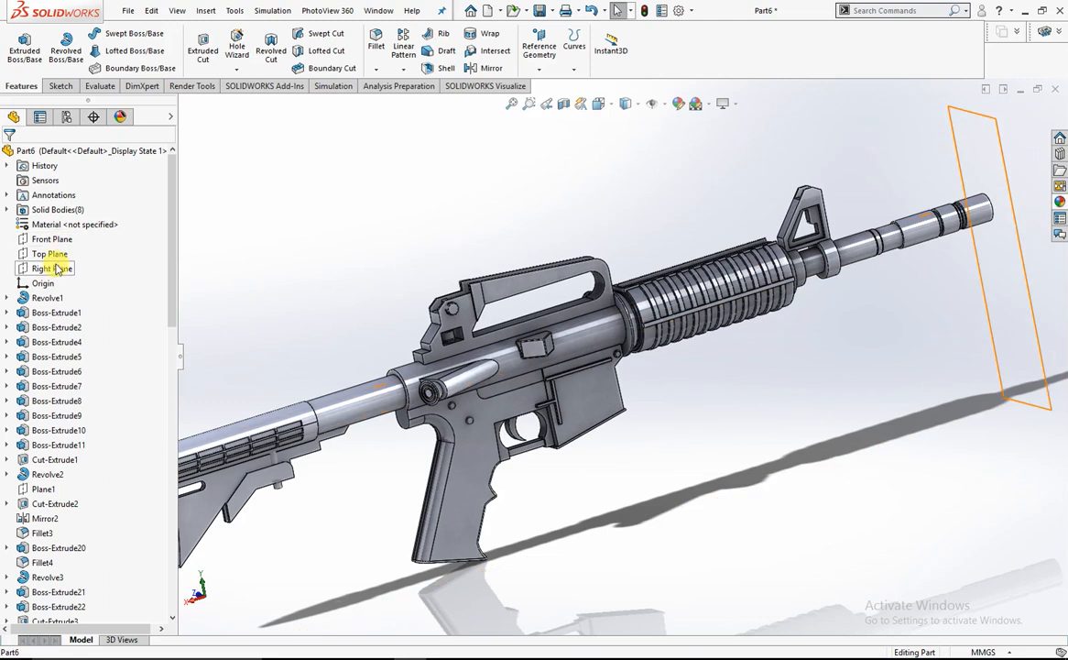
click(57, 270)
middle_drag(647, 239, 687, 262)
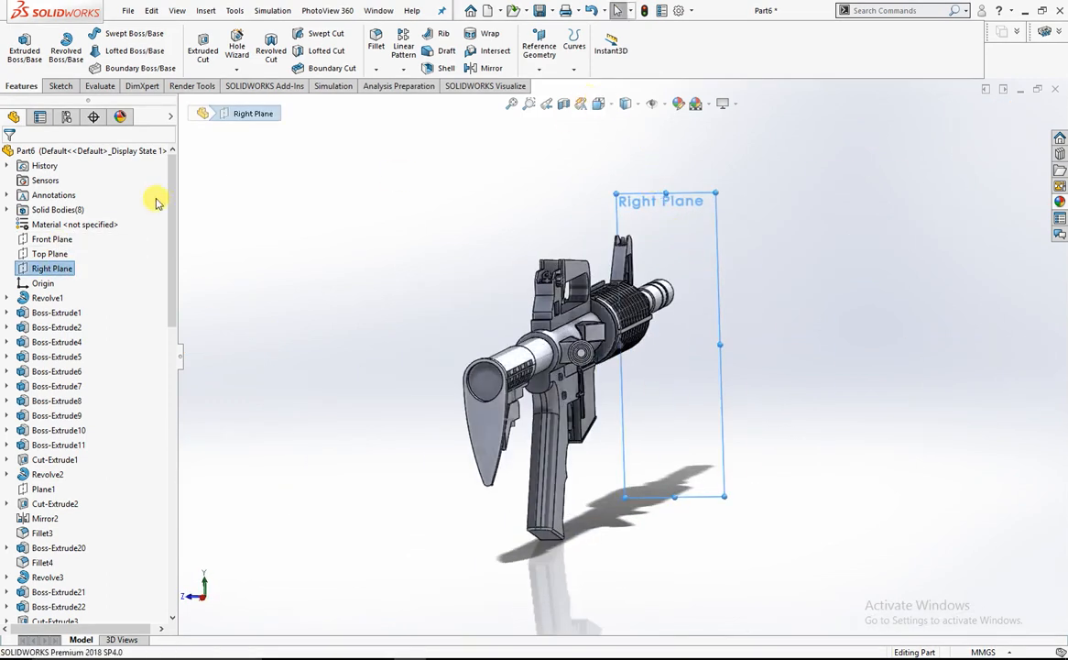
right_click(50, 268)
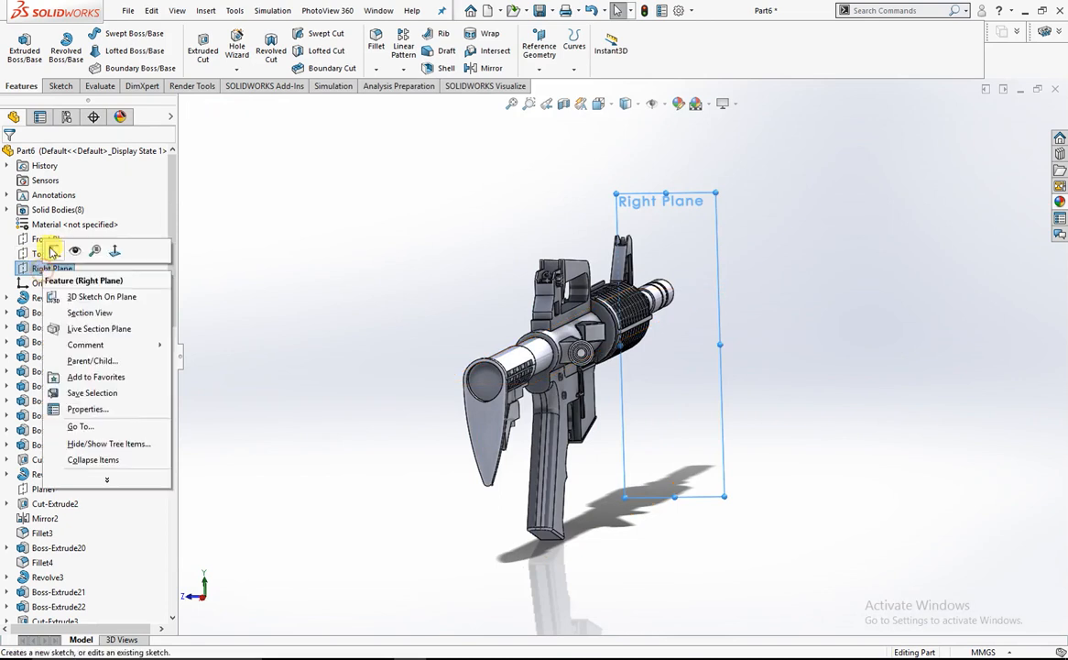
click(43, 245)
click(605, 107)
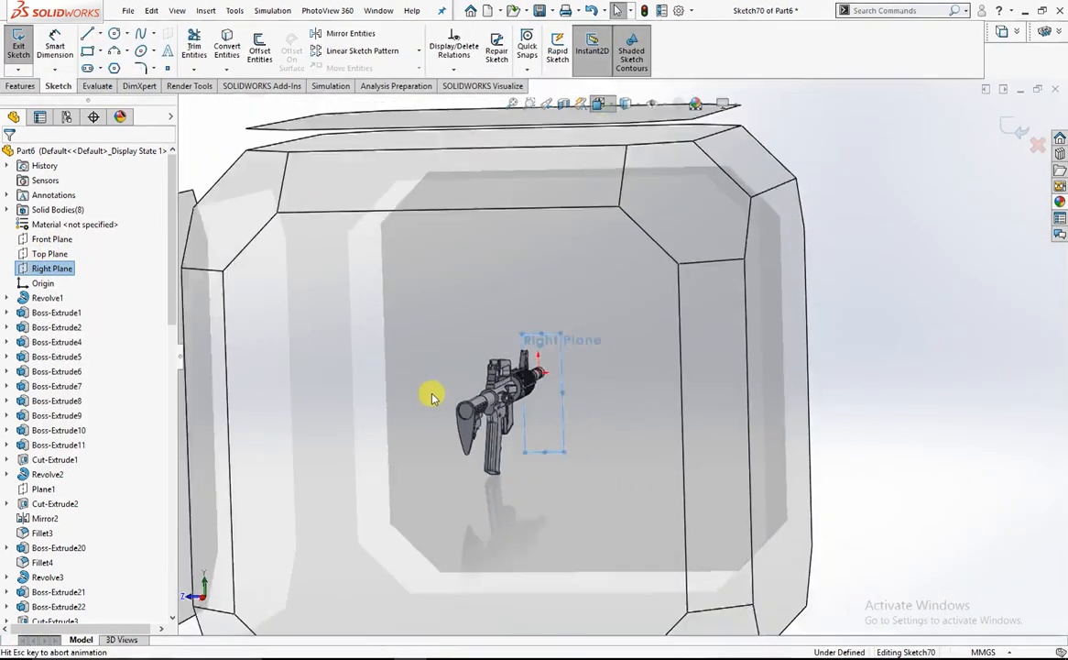
click(456, 410)
scroll(670, 224, down, 3)
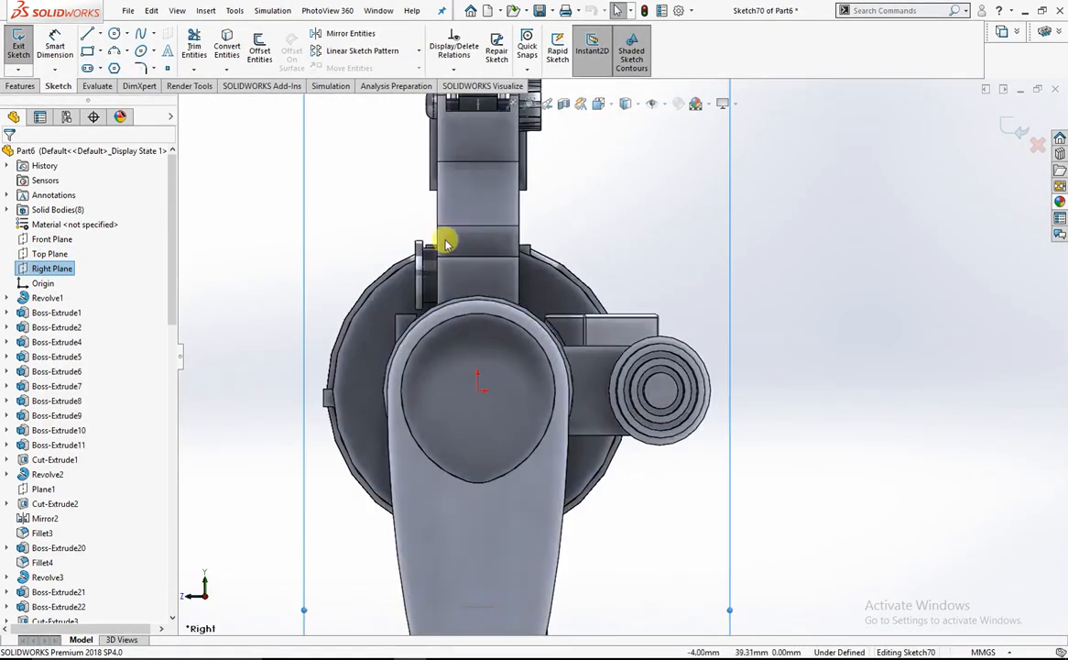
Sketch a diagonal line about 22 mm long, rising outward at about 40 degrees from just beside the origin
click(86, 35)
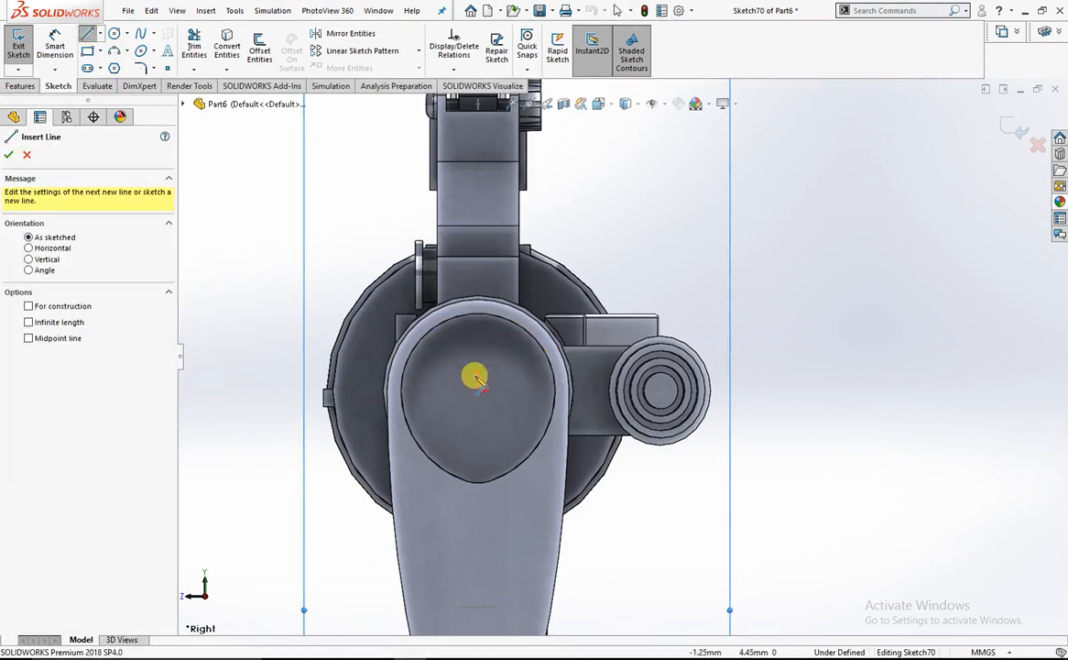
click(513, 359)
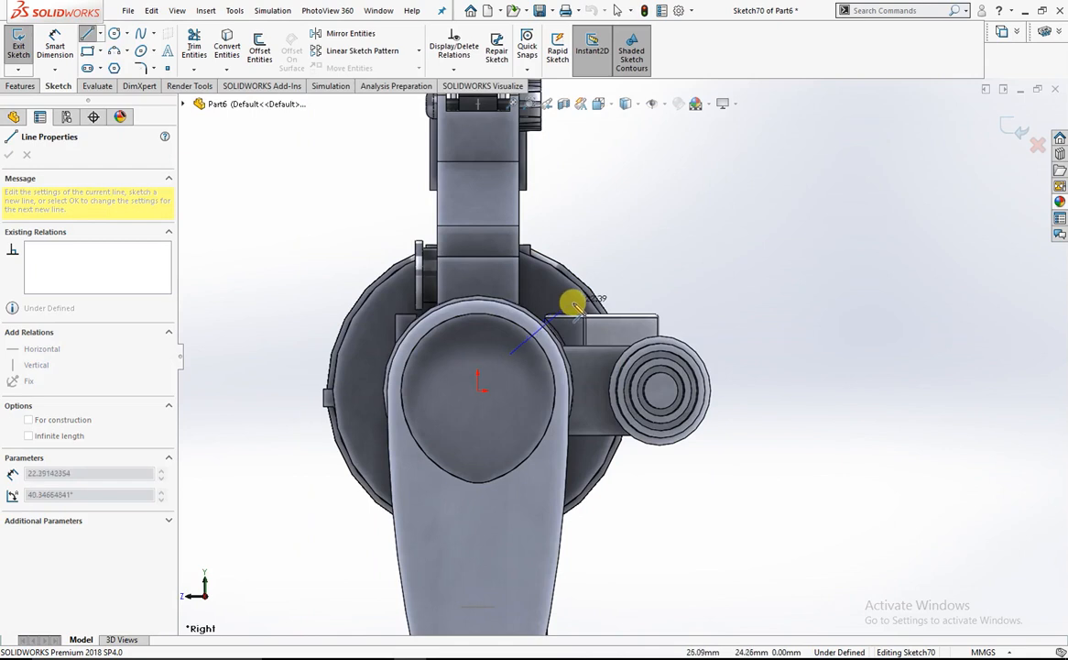
click(573, 305)
key(Escape)
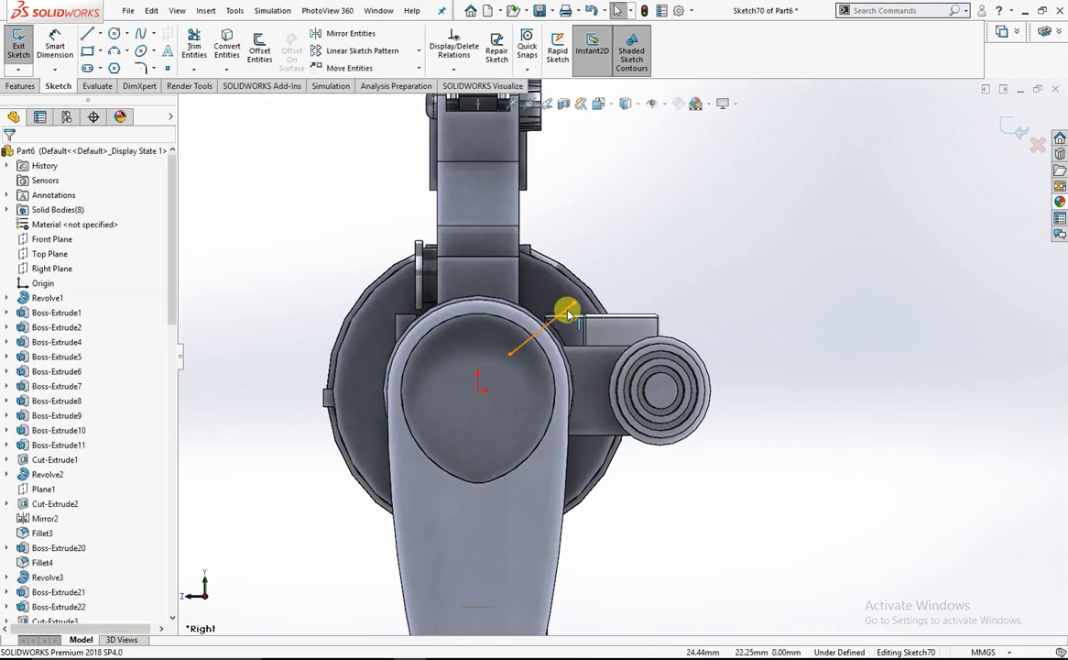
Reposition the diagonal line's outer endpoint at the muzzle to about 25.8 mm, 19.2 mm, giving the line a shallower slope
scroll(559, 311, down, 5)
drag(604, 312, 583, 324)
scroll(600, 314, up, 3)
mouse_move(612, 307)
middle_down()
mouse_move(436, 421)
mouse_move(388, 410)
mouse_move(561, 389)
mouse_move(639, 410)
middle_up()
scroll(569, 347, up, 5)
click(871, 204)
scroll(845, 255, down, 3)
scroll(747, 381, down, 3)
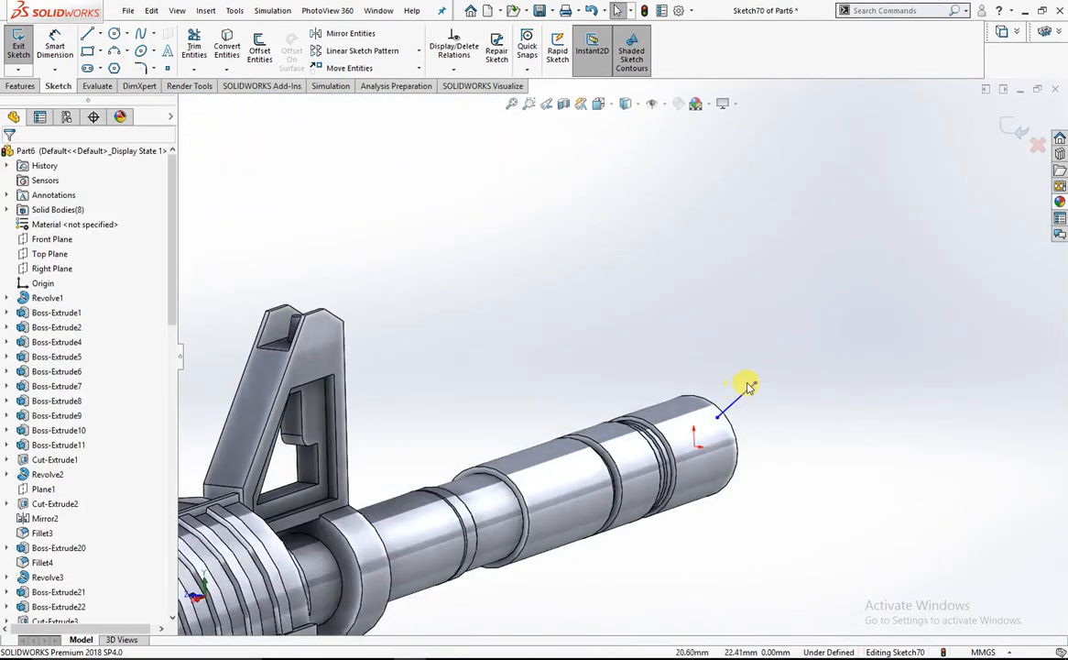
click(765, 401)
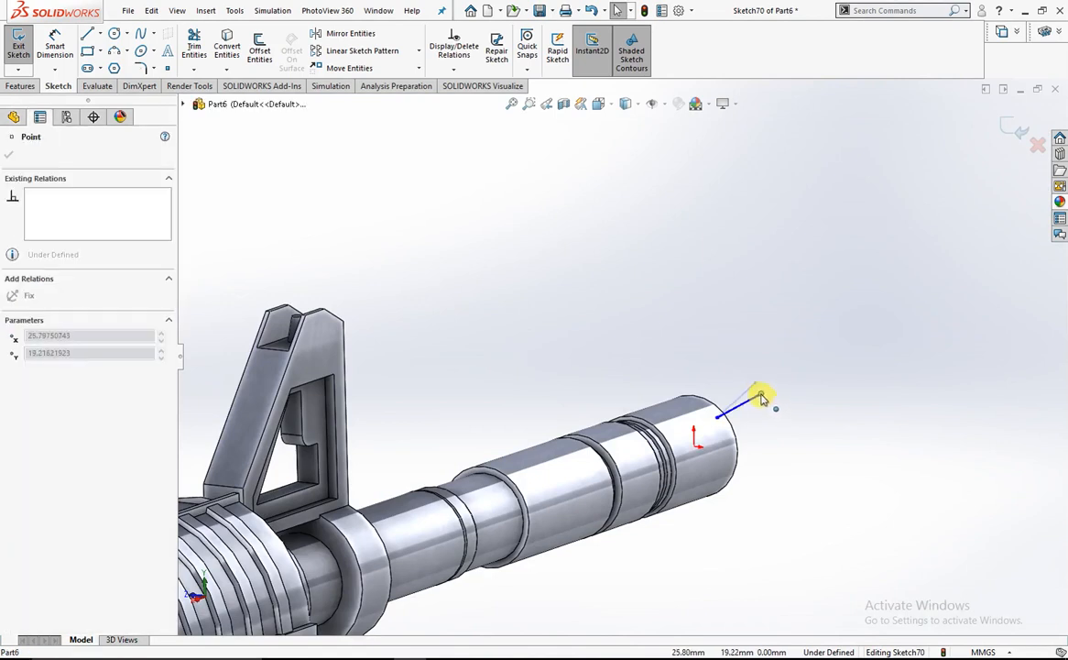
click(689, 345)
scroll(689, 345, up, 3)
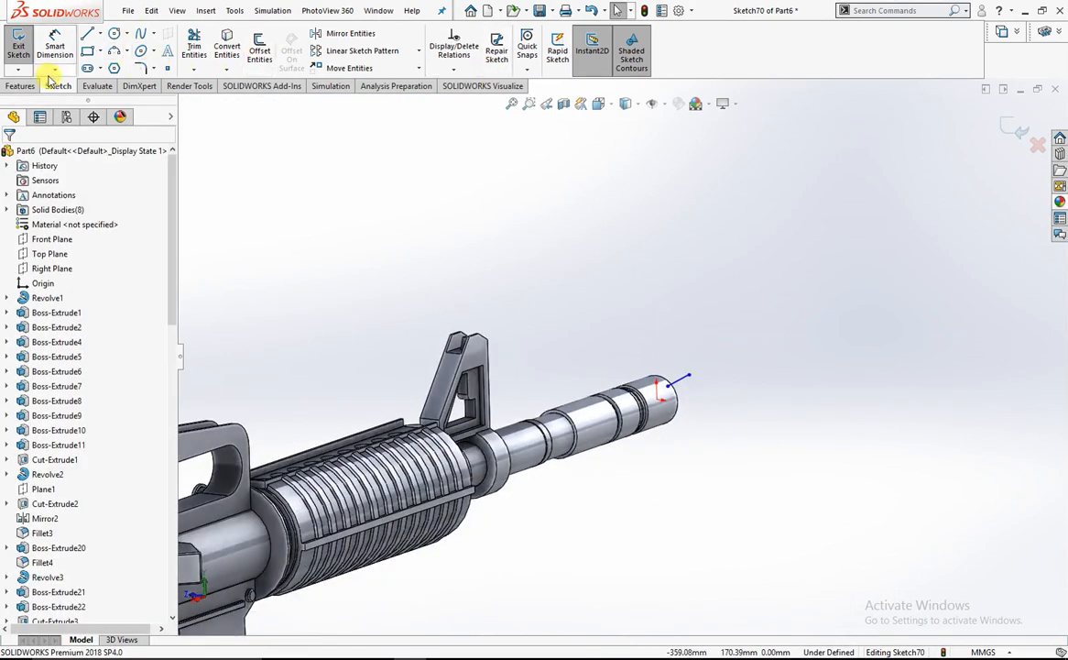
Create a reference plane normal to the sketched line at its outer endpoint
click(22, 87)
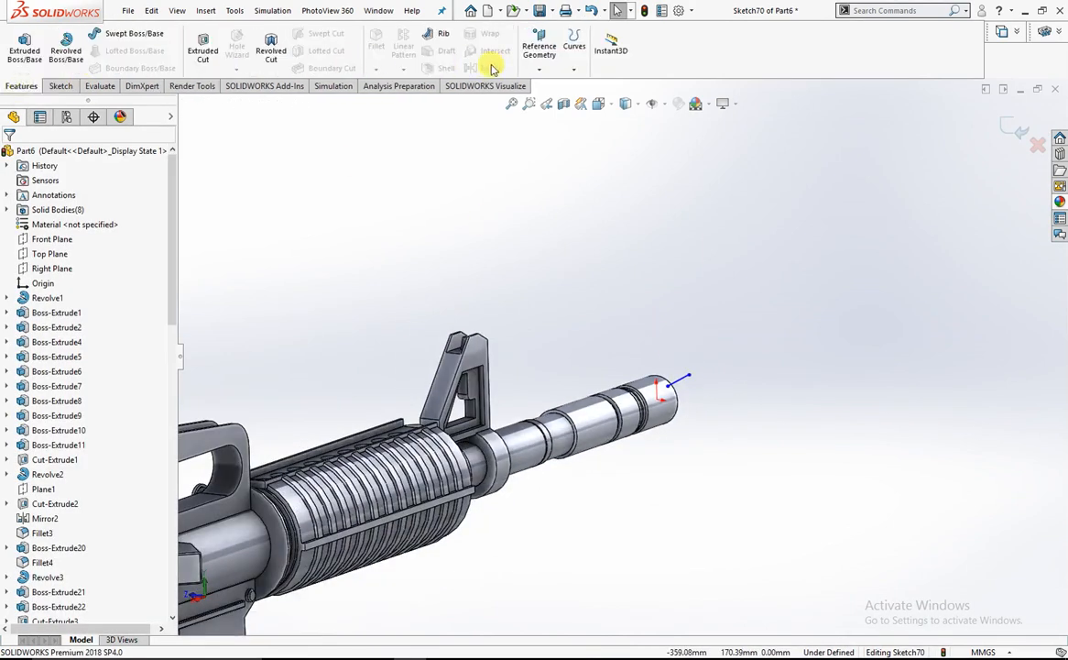
click(539, 44)
click(550, 86)
scroll(697, 396, down, 2)
click(685, 372)
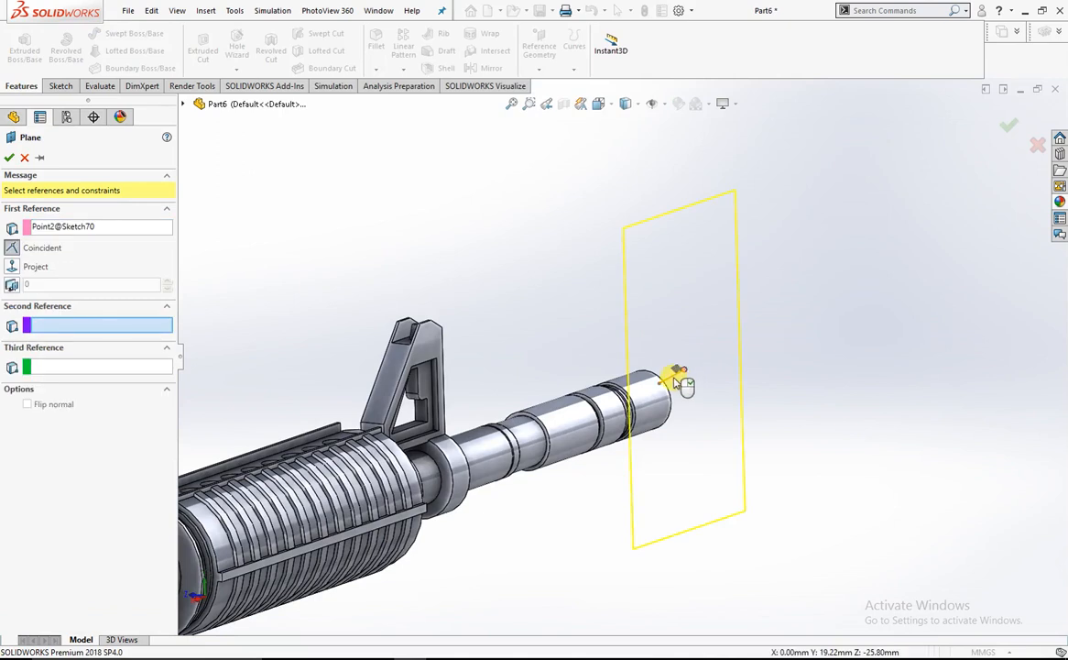
click(675, 392)
click(8, 157)
Start a new sketch on the angled reference plane at the muzzle
middle_drag(753, 289, 509, 378)
scroll(671, 427, down, 9)
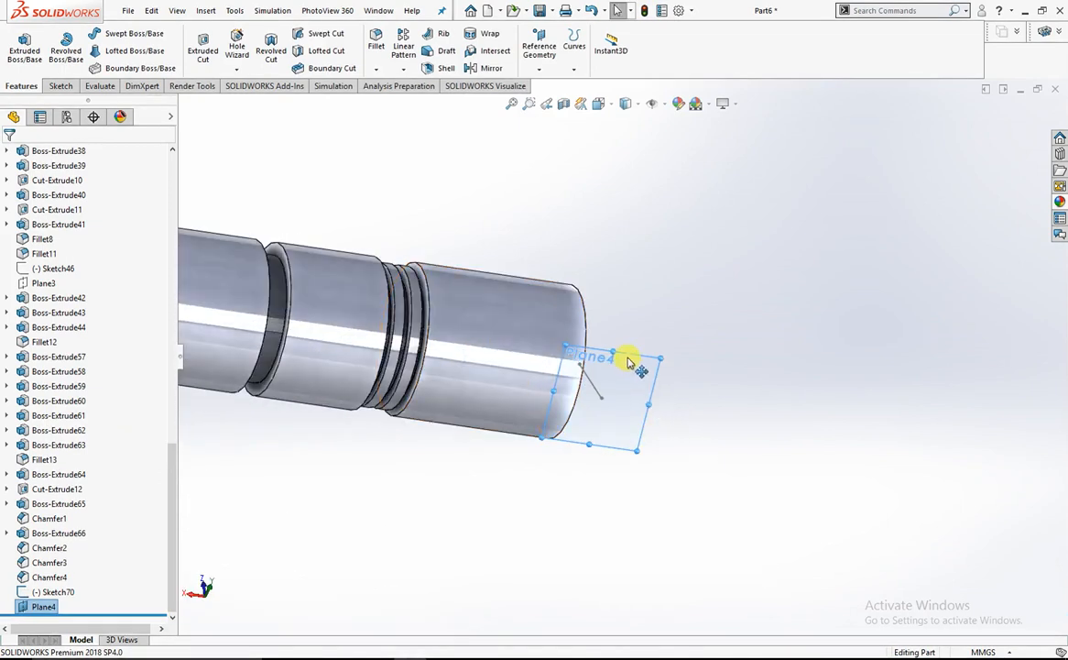
right_click(630, 364)
click(696, 333)
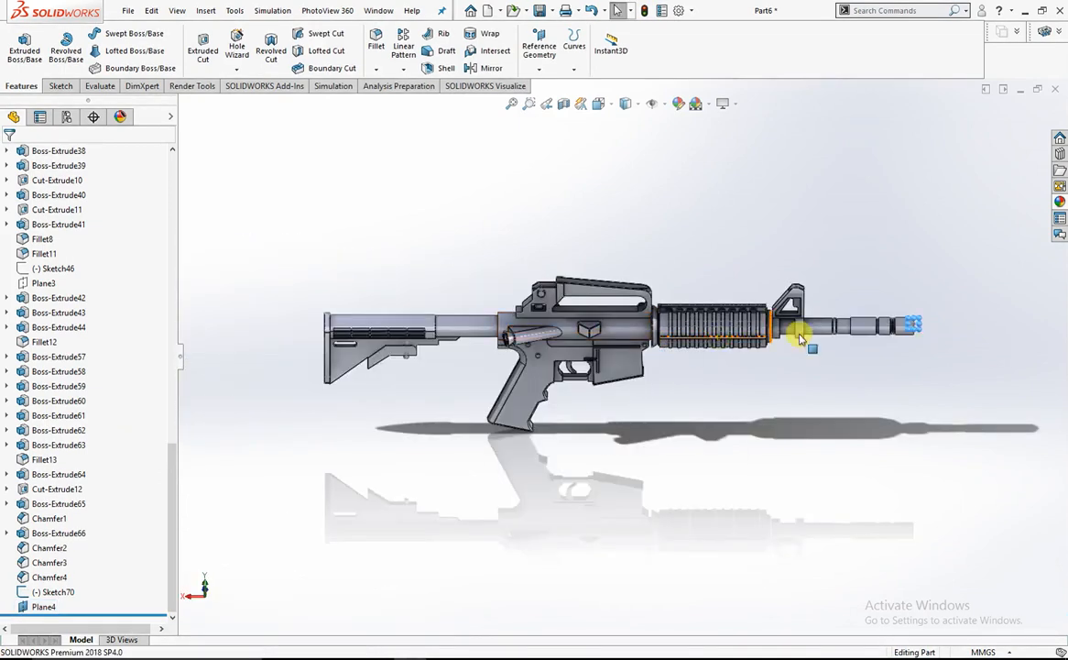
scroll(806, 341, down, 10)
right_click(818, 339)
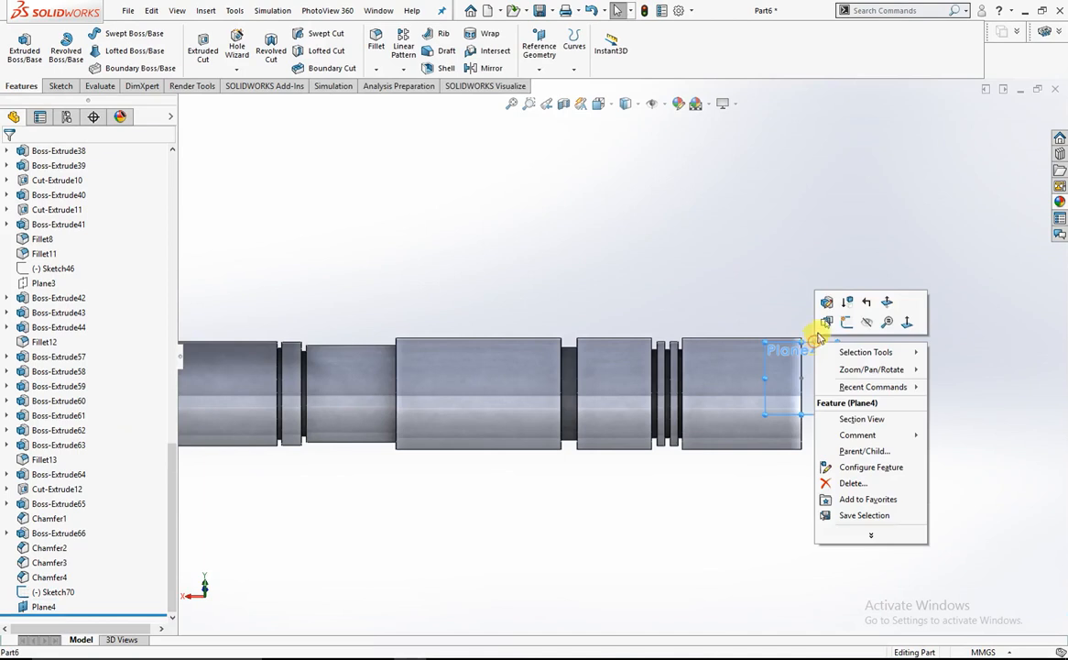
click(827, 323)
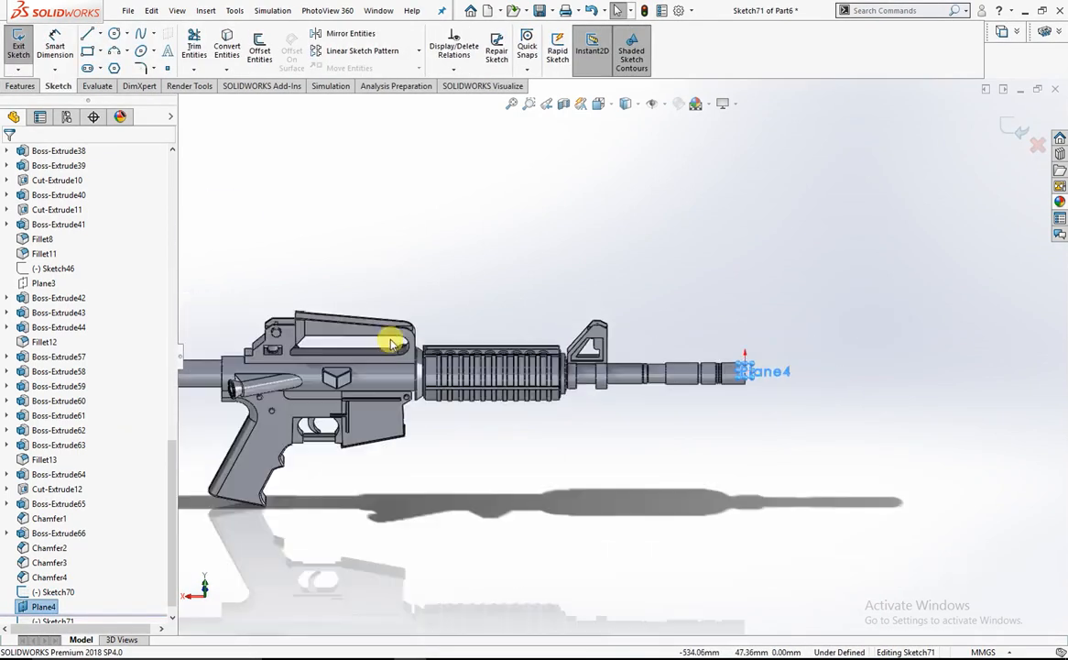
Sketch a corner rectangle about 75 by 29 mm on the receiver between the small raised block and the handguard
scroll(393, 344, down, 5)
click(86, 51)
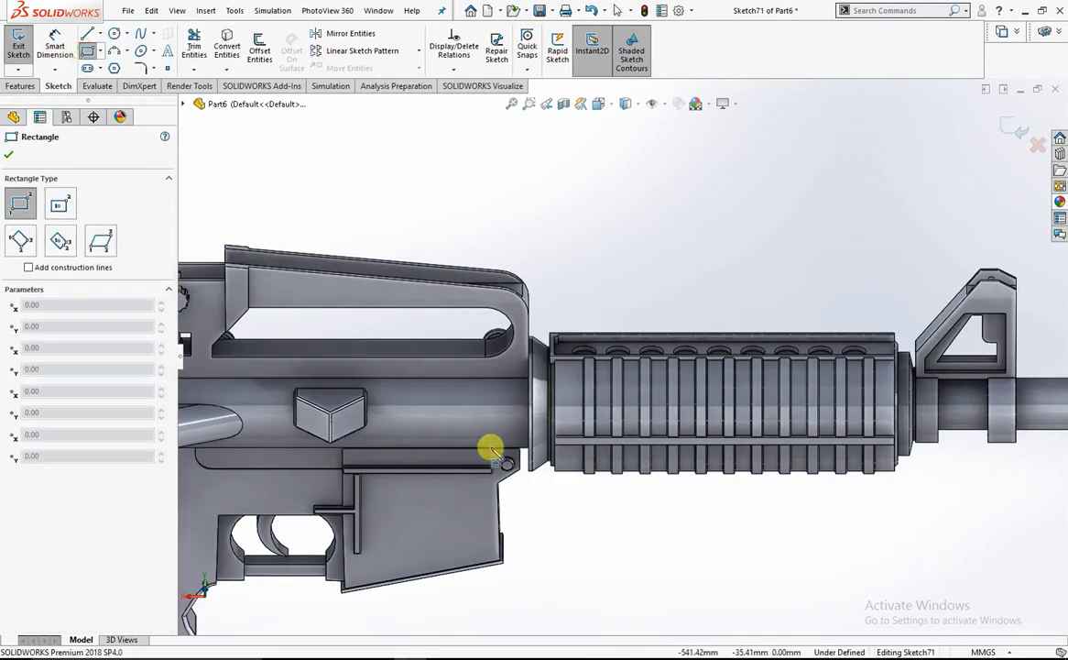
scroll(503, 365, down, 3)
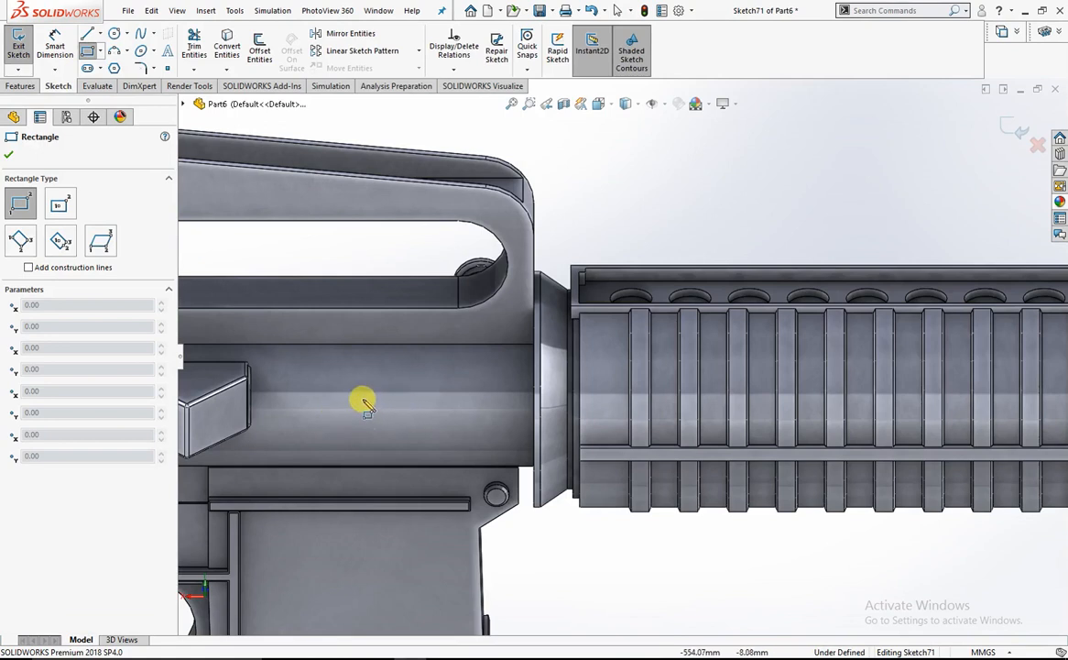
click(306, 355)
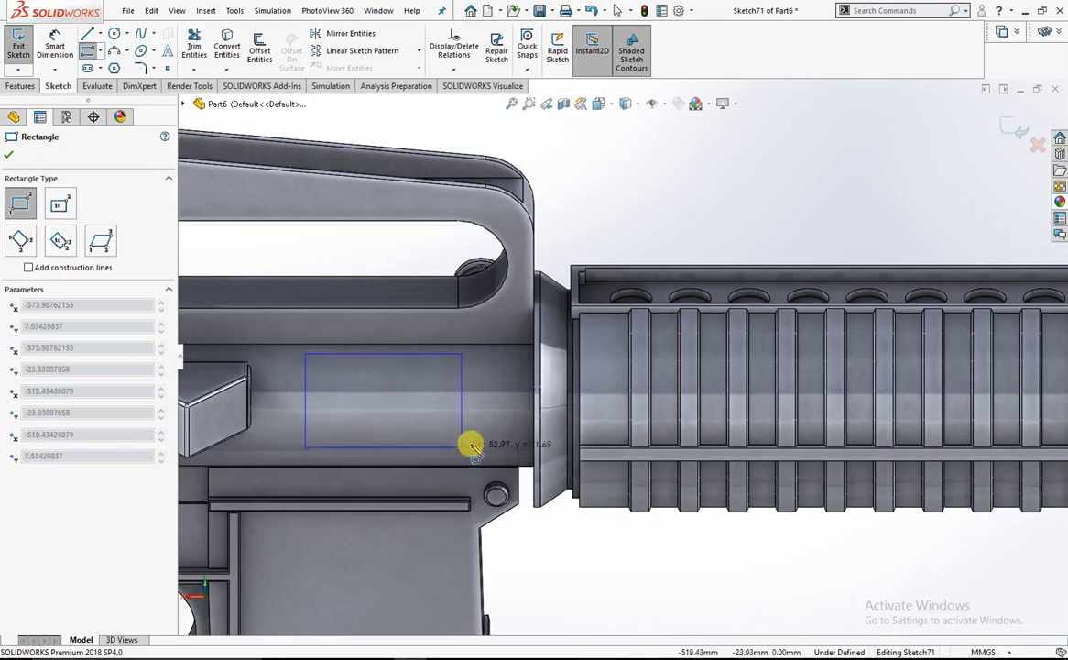
click(526, 440)
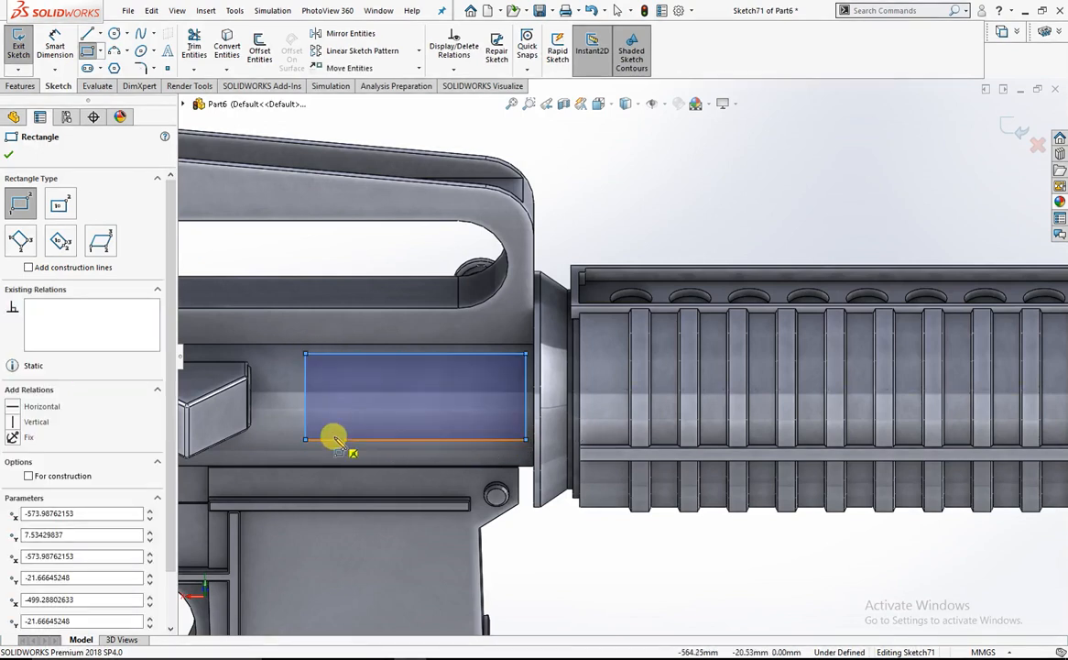
key(Escape)
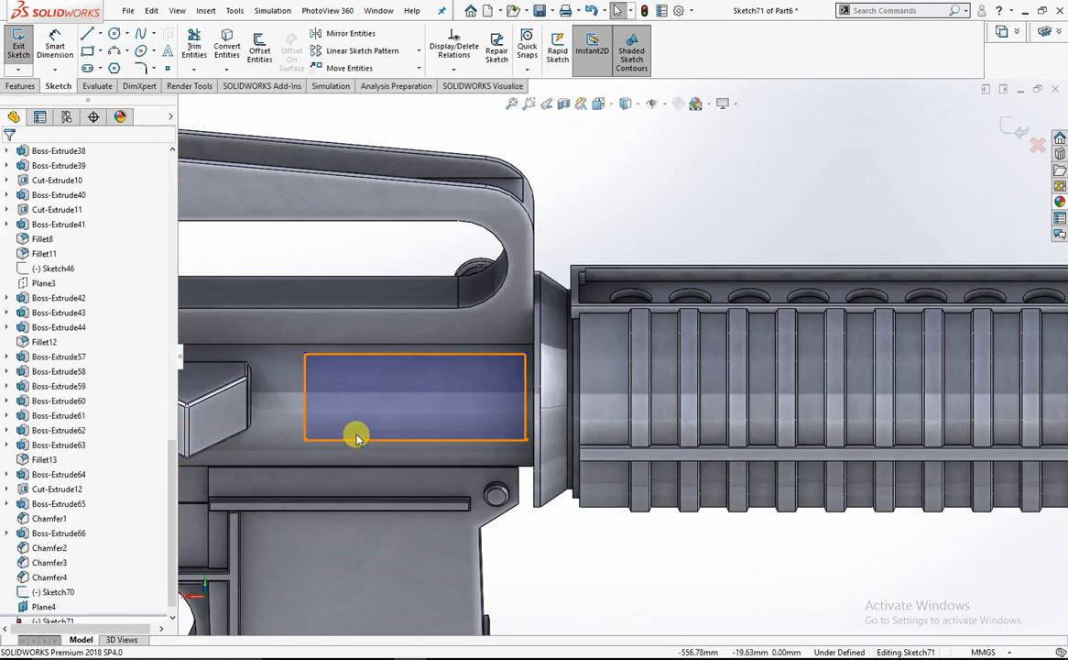
Stretch the rectangle down to the receiver's lower edge and pull its rear edge toward the small raised block
drag(358, 441, 350, 466)
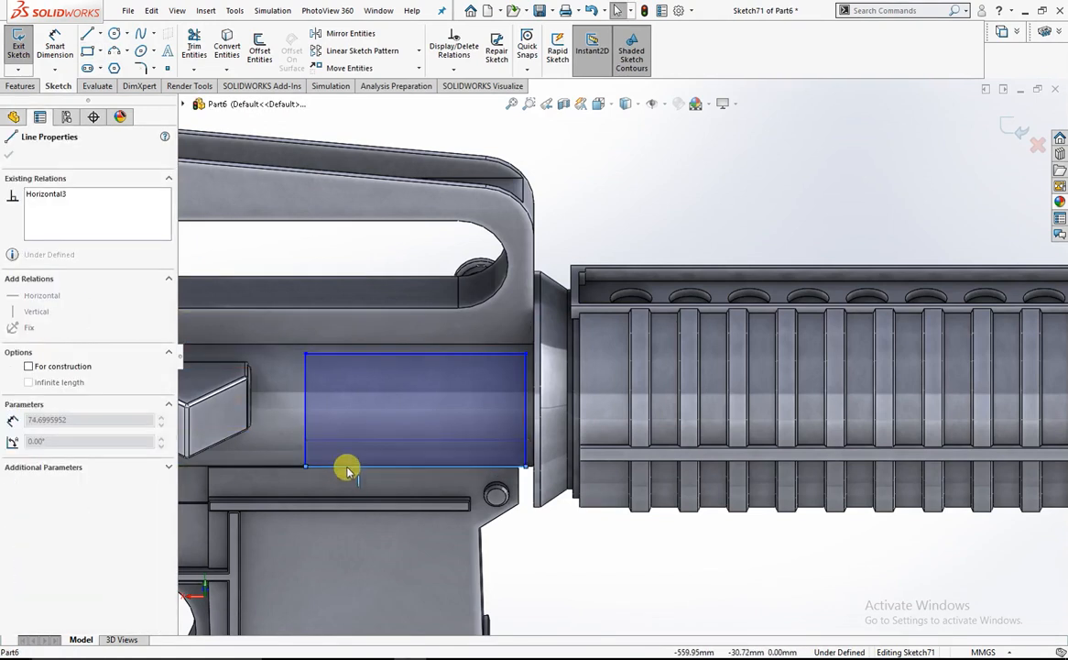
mouse_move(527, 440)
mouse_down()
mouse_move(506, 436)
mouse_move(515, 437)
mouse_up()
drag(310, 420, 273, 417)
Try to extrude the rectangle as a merged boss up to the receiver's cylindrical surface
scroll(307, 356, up, 5)
middle_drag(381, 416, 518, 312)
click(668, 270)
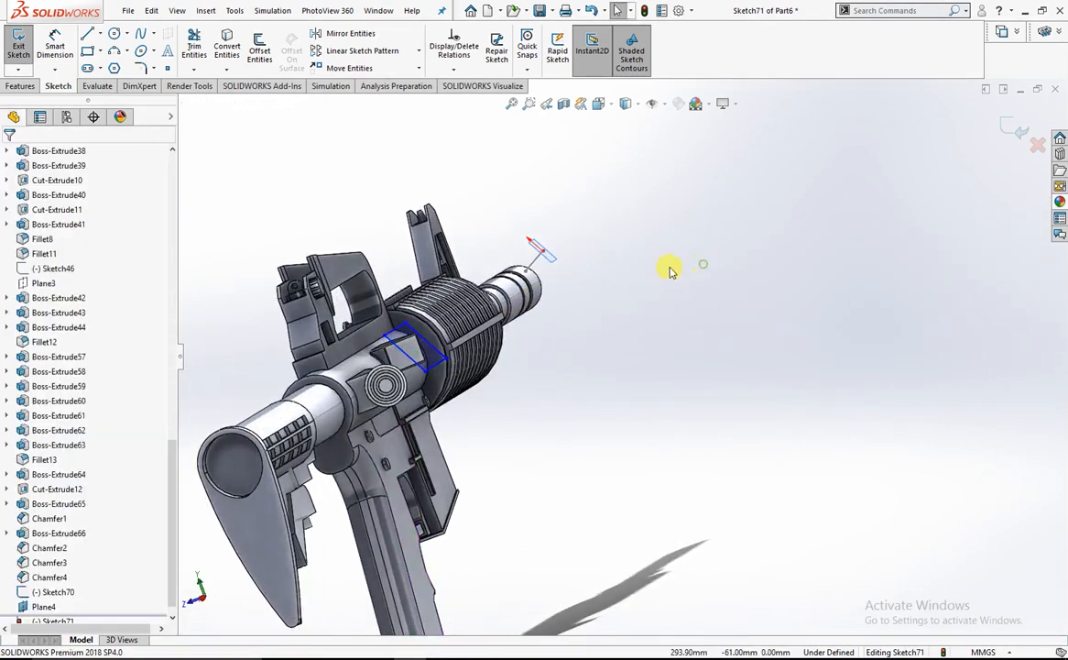
middle_drag(444, 347, 331, 359)
scroll(331, 359, down, 3)
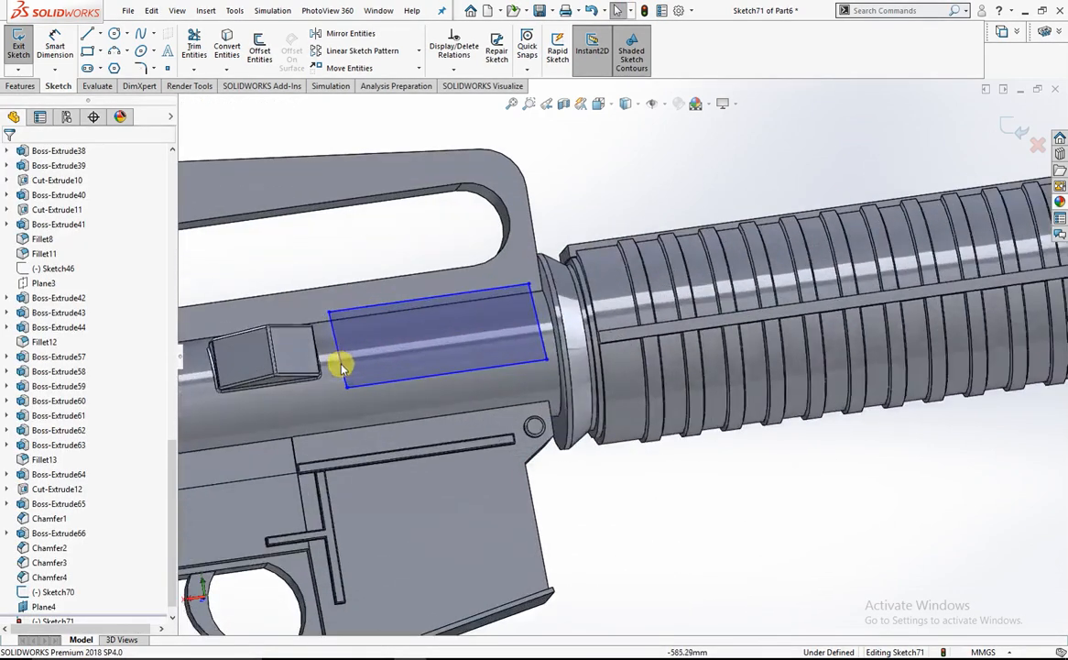
click(11, 87)
click(25, 46)
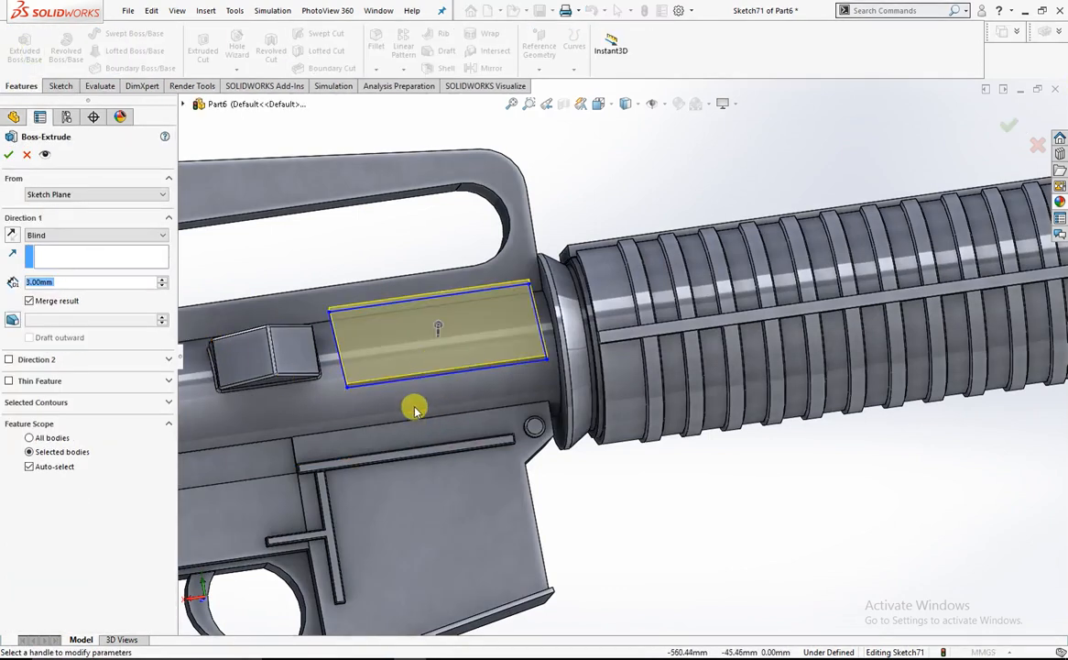
click(344, 383)
scroll(403, 395, up, 5)
middle_drag(423, 417, 522, 378)
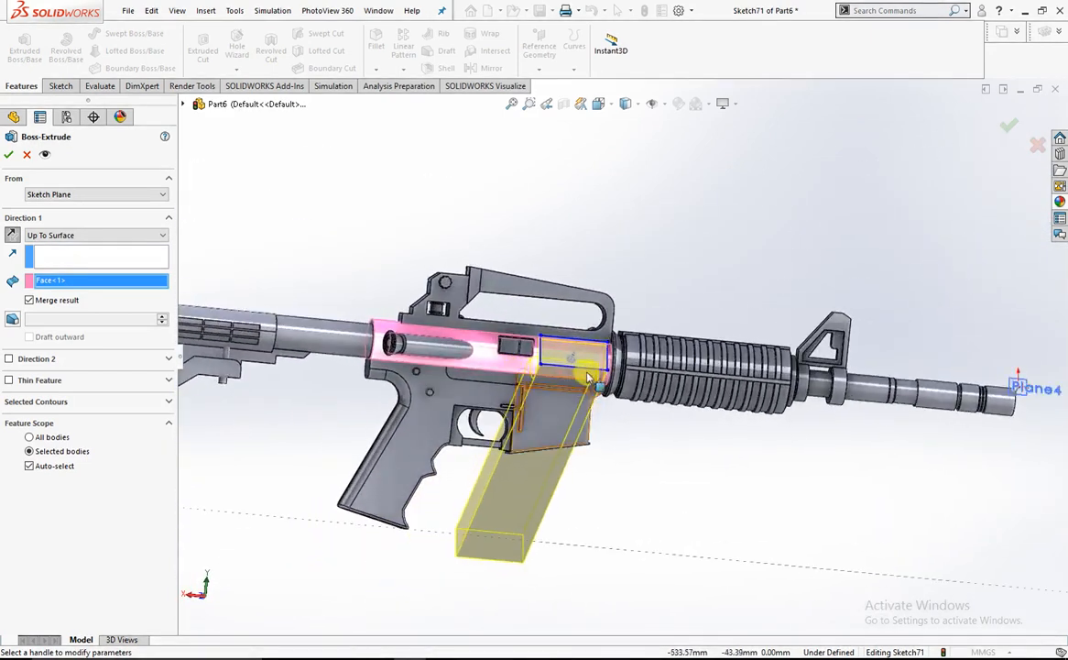
scroll(536, 371, down, 5)
Extend the rectangle's lower edge farther down the receiver and cancel the boss extrusion
drag(535, 369, 532, 404)
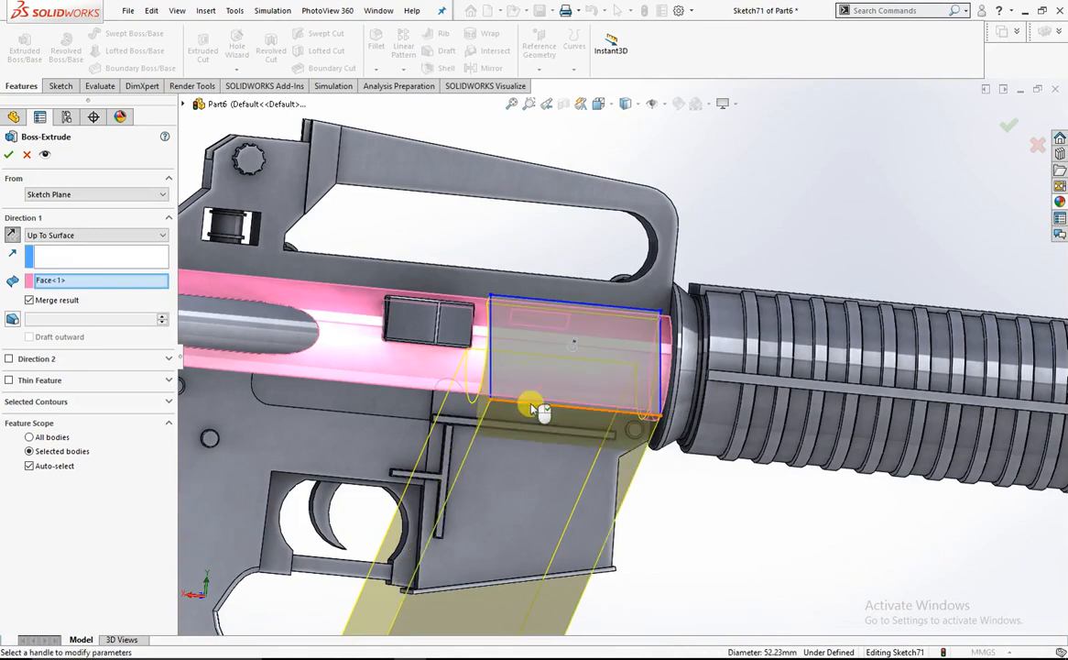
scroll(536, 405, up, 4)
click(27, 154)
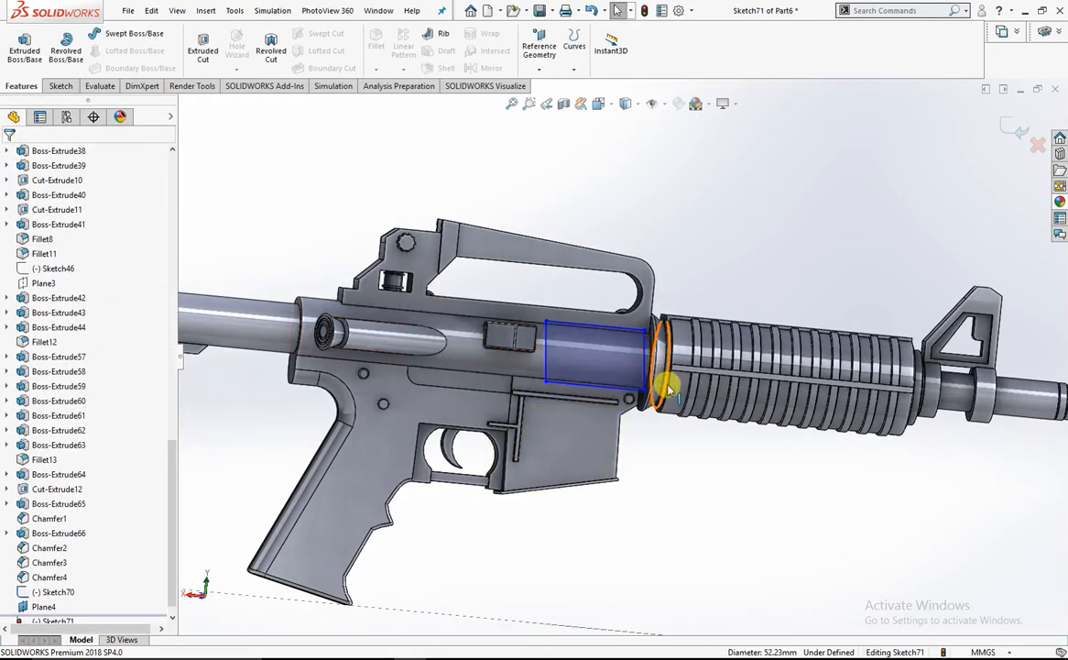
scroll(625, 353, up, 3)
scroll(627, 339, down, 4)
mouse_move(631, 342)
middle_down()
mouse_move(643, 353)
mouse_move(628, 312)
mouse_move(617, 395)
middle_up()
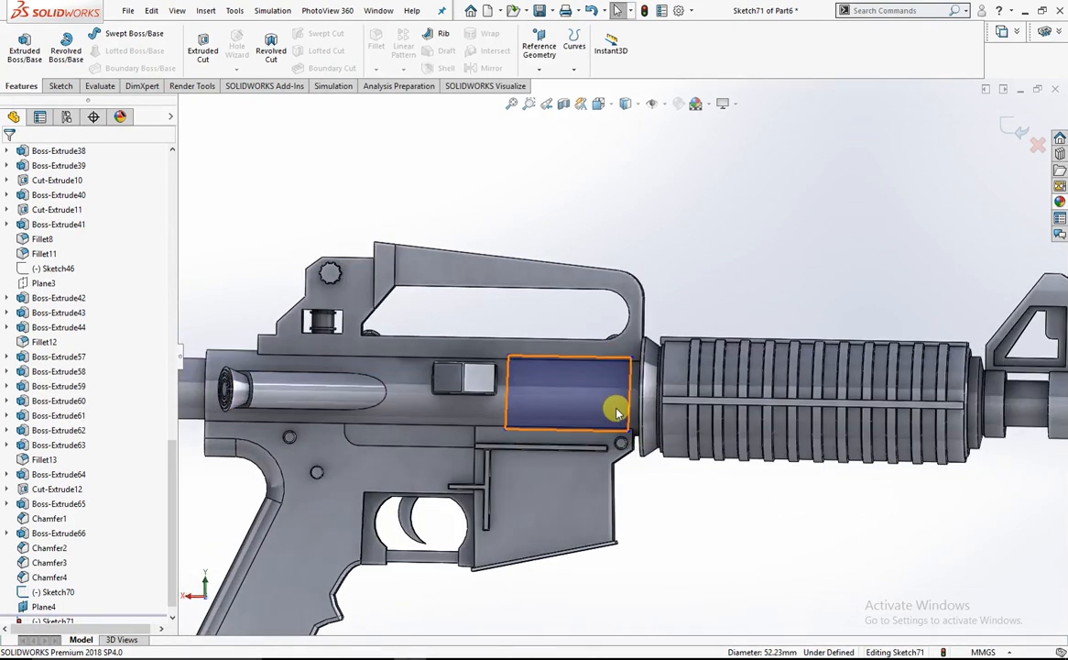
scroll(547, 409, up, 4)
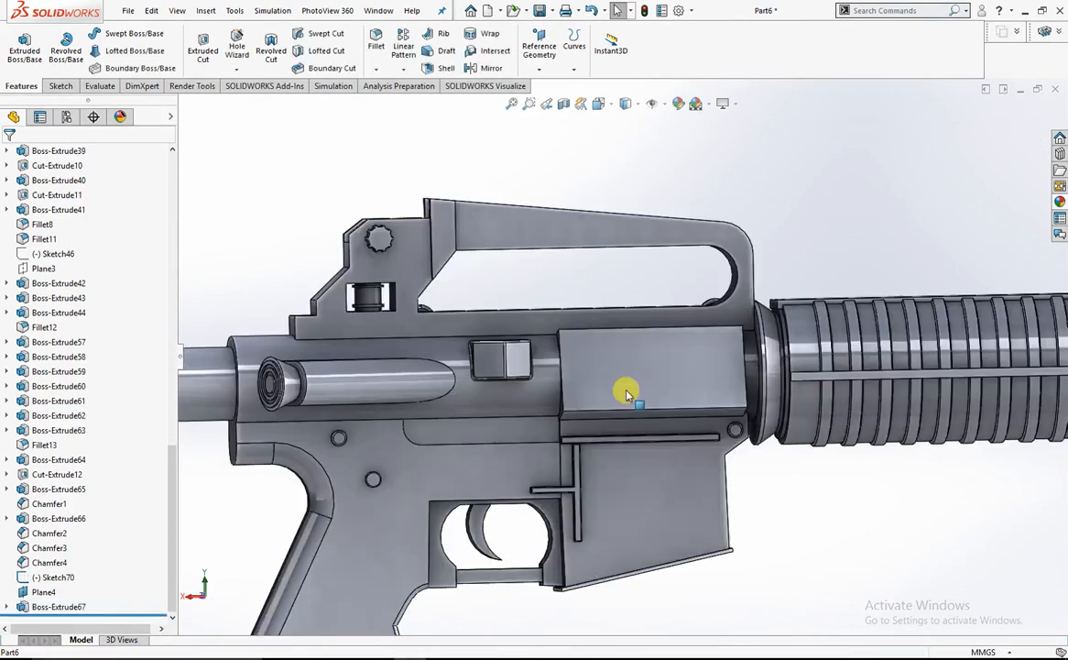
Start a sketch on the raised receiver panel's face and draw a closed full-width strip about 83 by 2.9 mm across its middle
right_click(640, 376)
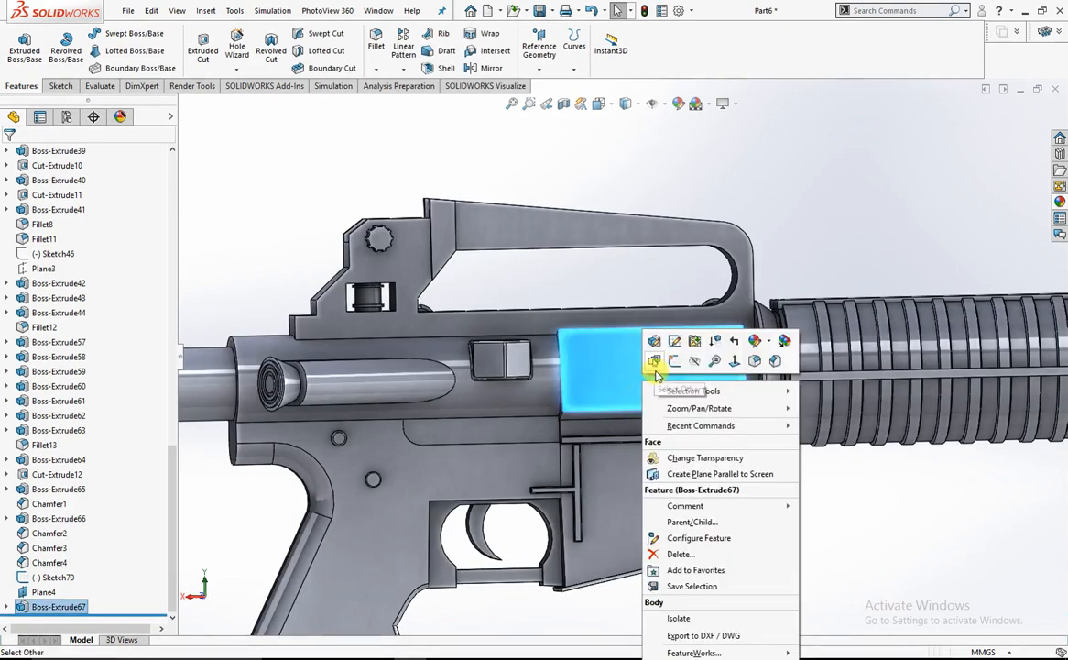
click(677, 363)
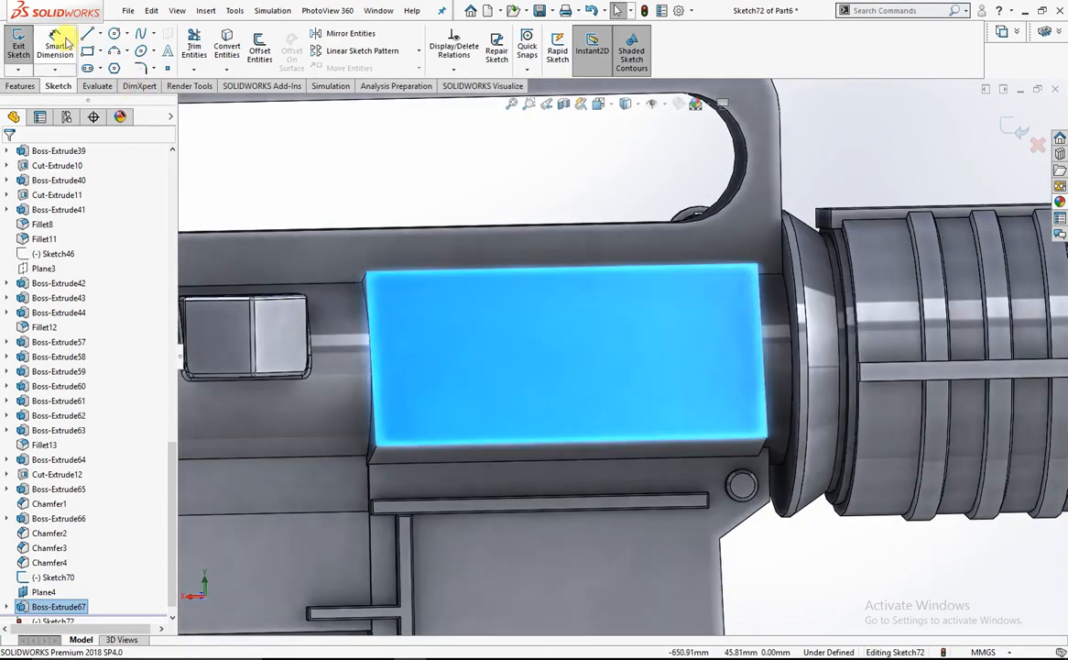
click(87, 37)
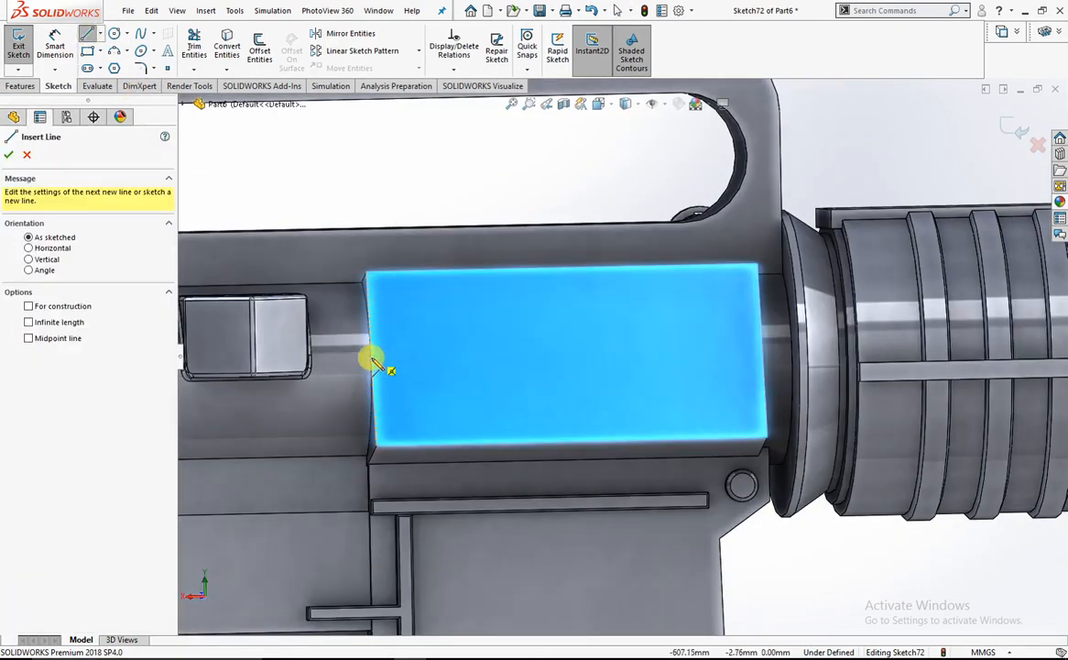
click(372, 358)
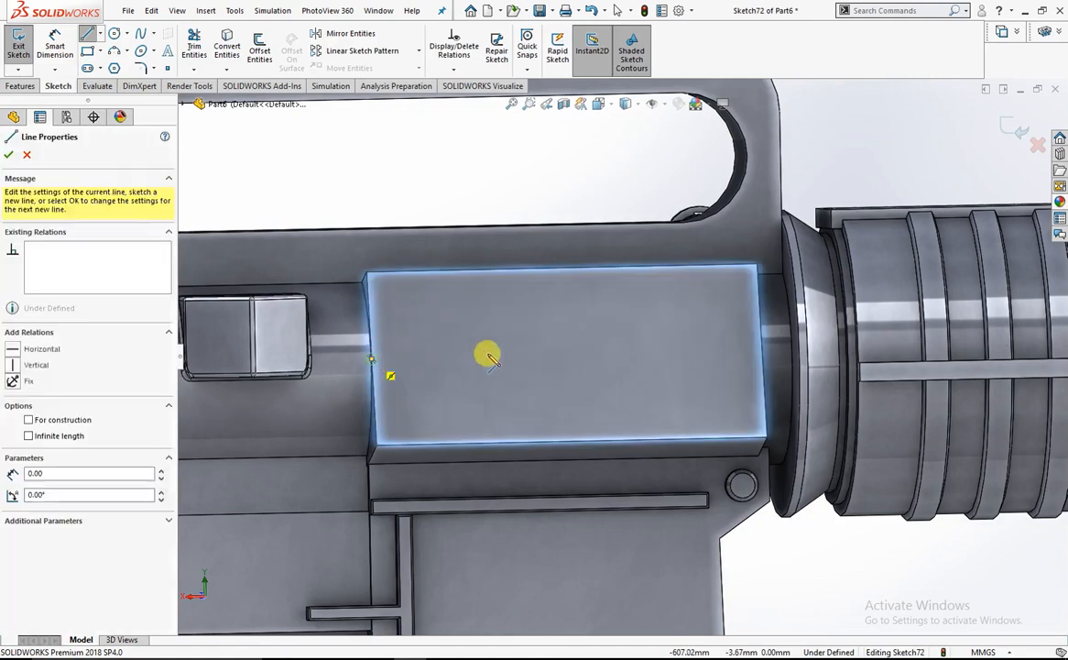
click(763, 353)
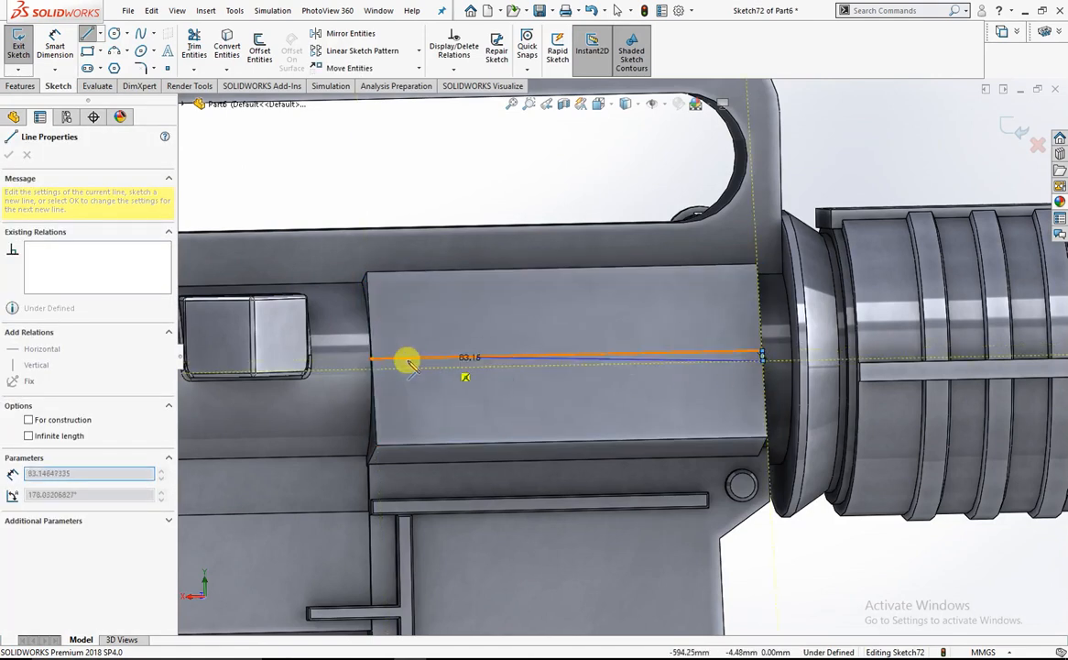
click(373, 368)
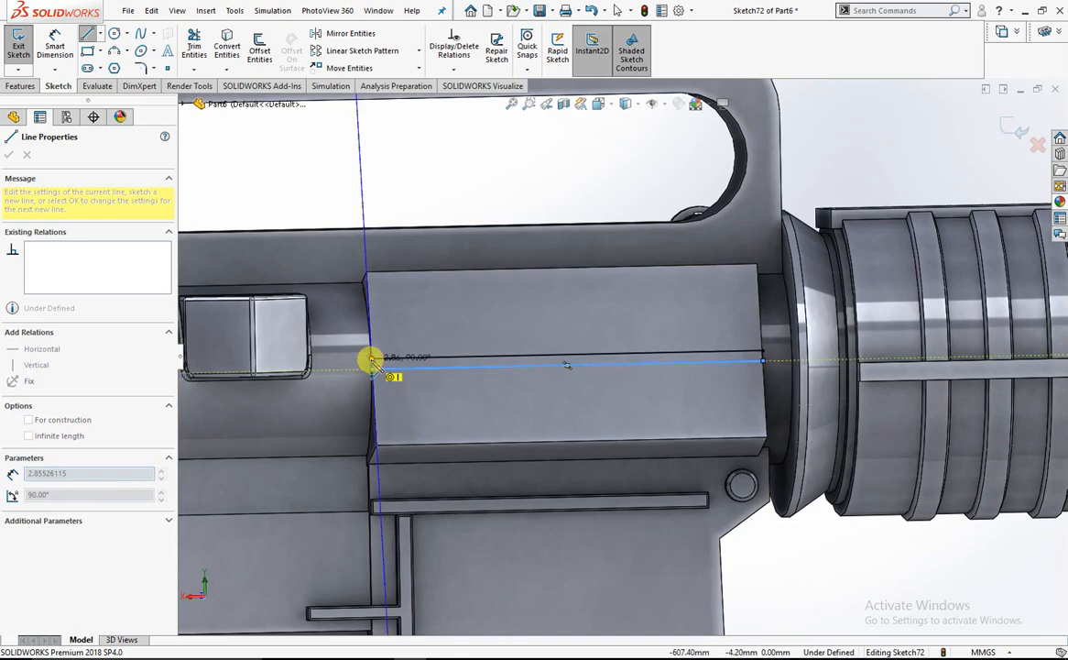
click(372, 358)
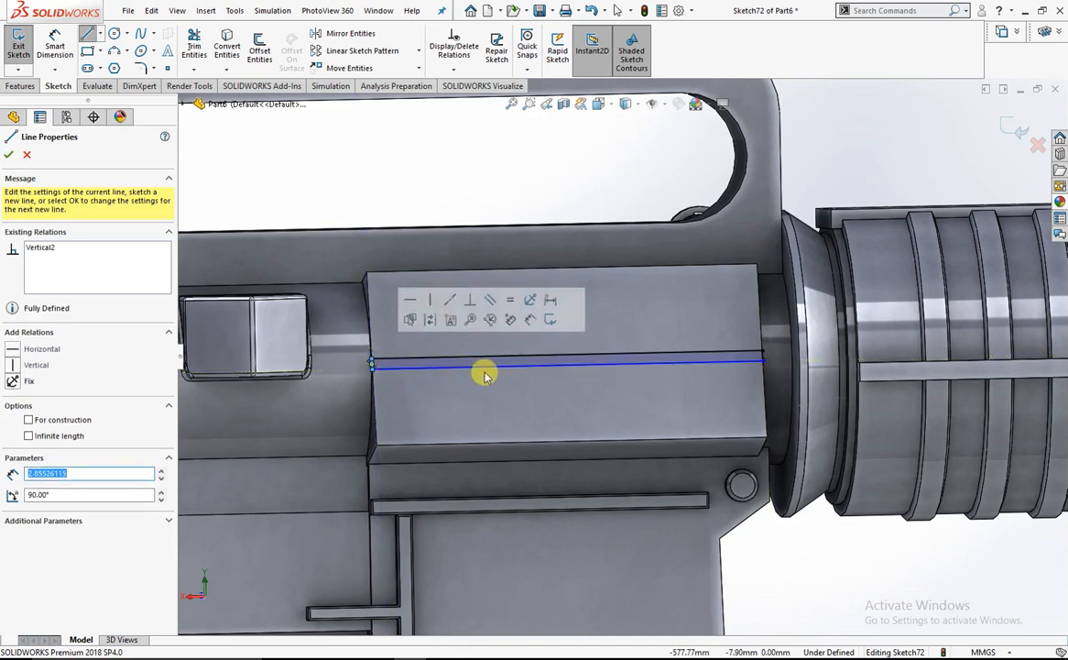
scroll(502, 379, down, 2)
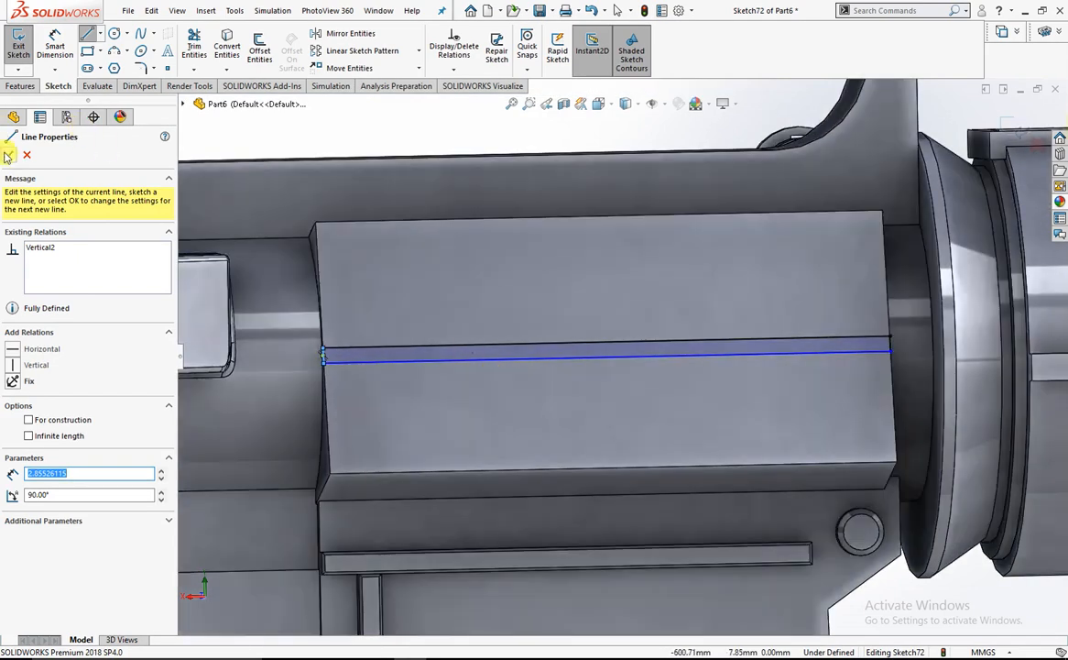
click(8, 153)
Draw a centerline about 23.4 mm long from the midpoint of the strip's upper line straight down to the panel's lower edge
click(99, 33)
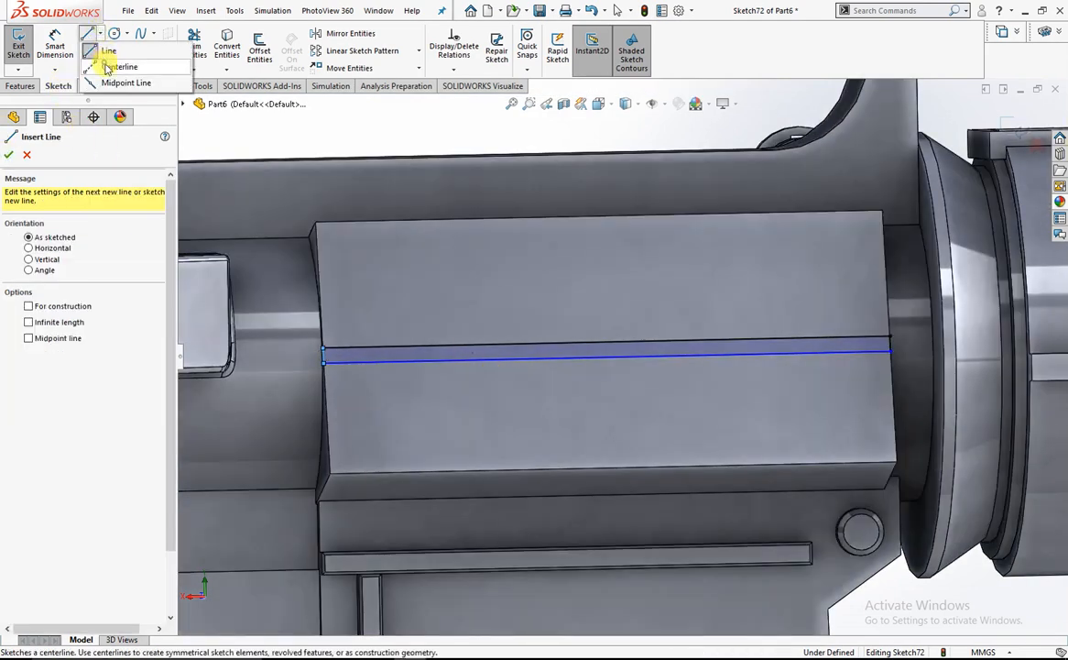
click(99, 63)
click(605, 342)
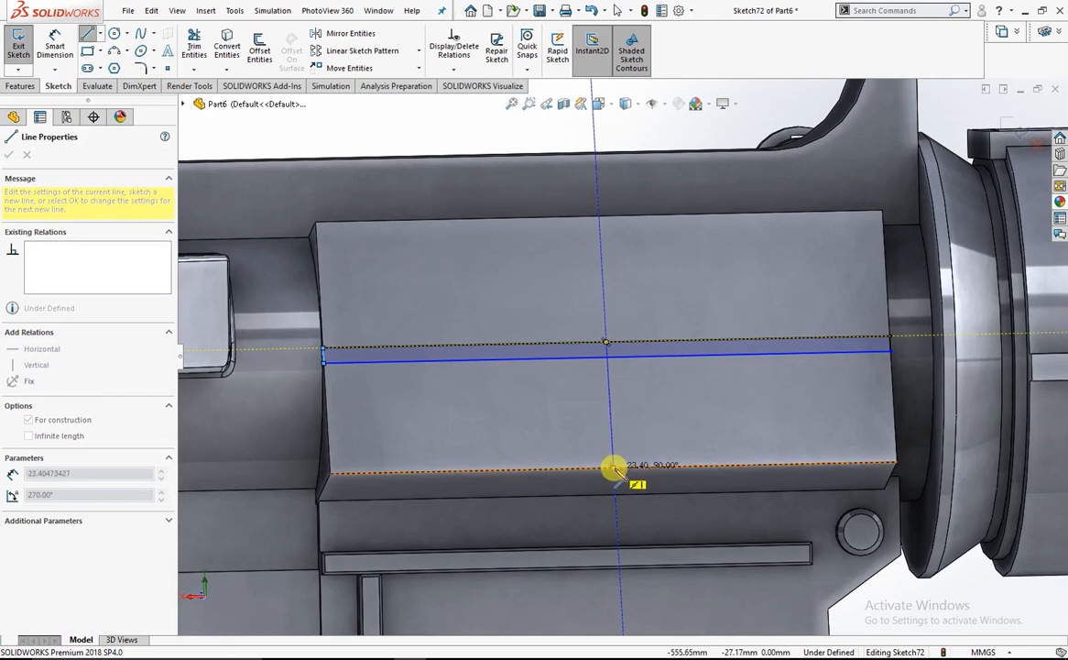
click(612, 470)
key(Escape)
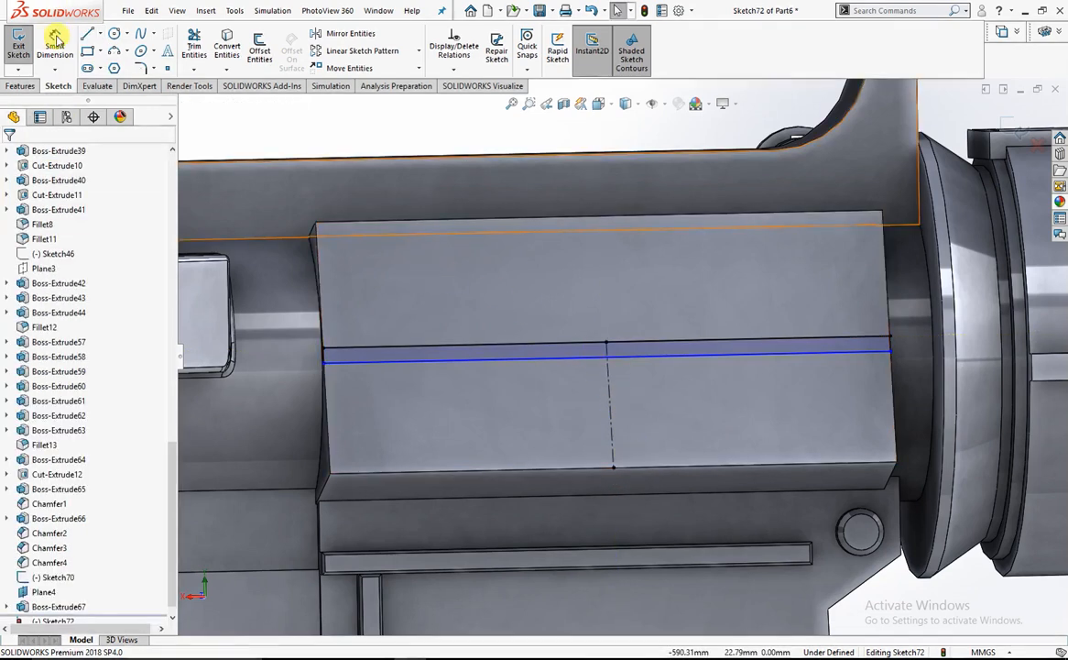
Sketch a rectangle about 42.5 by 3 mm from the panel's rear edge below the strip, and a narrow upright rectangle joining its inner end to the strip
click(88, 53)
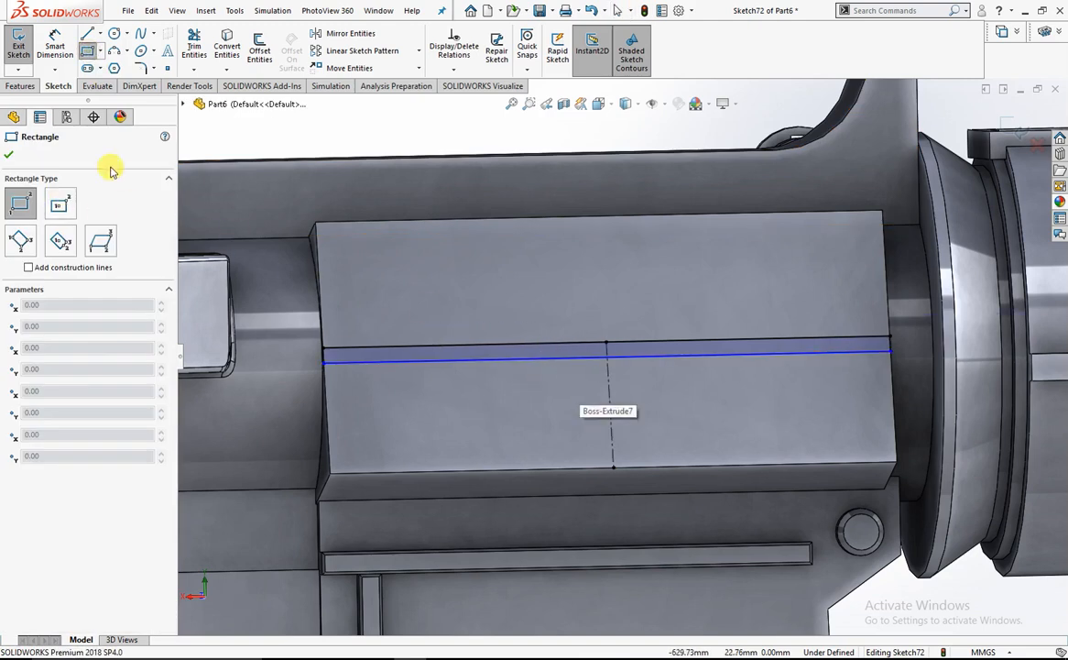
click(10, 154)
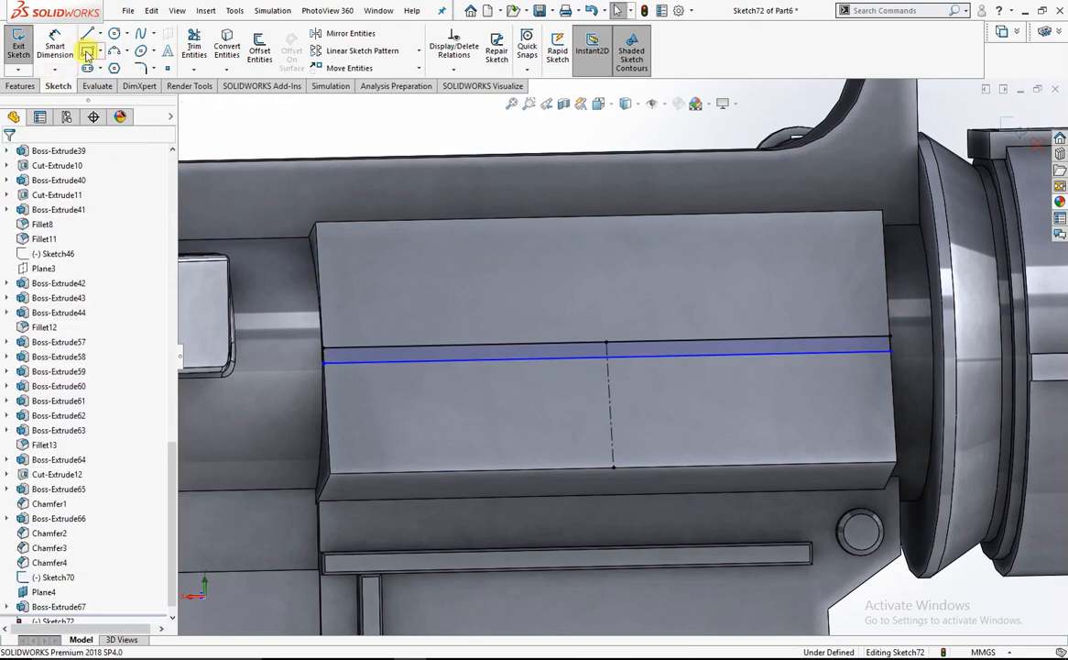
click(88, 52)
click(327, 412)
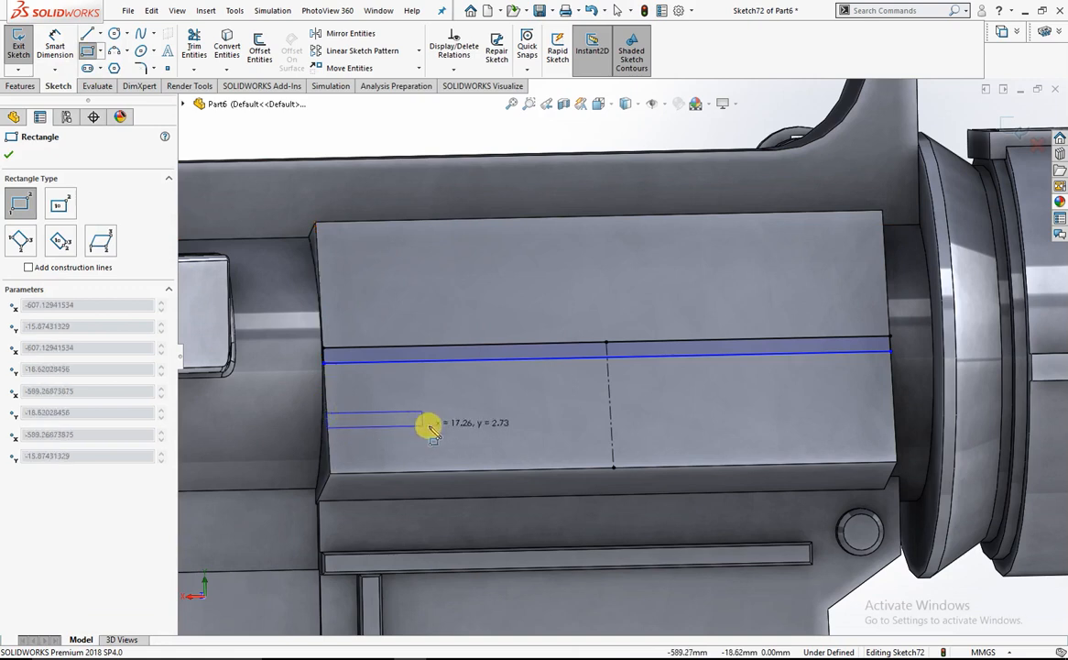
click(560, 411)
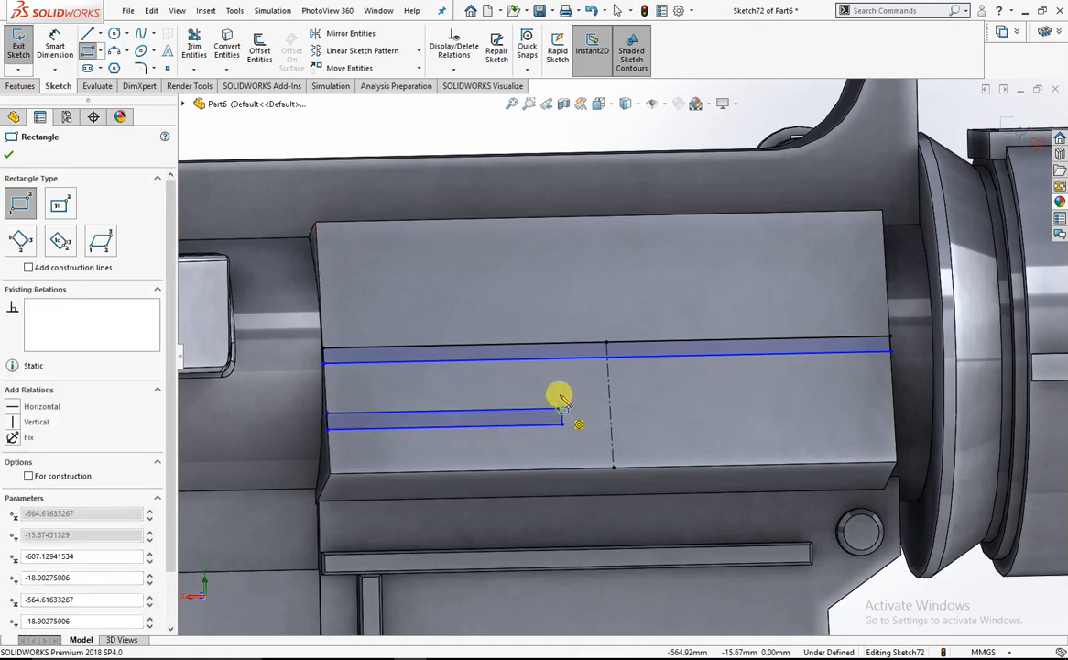
click(561, 411)
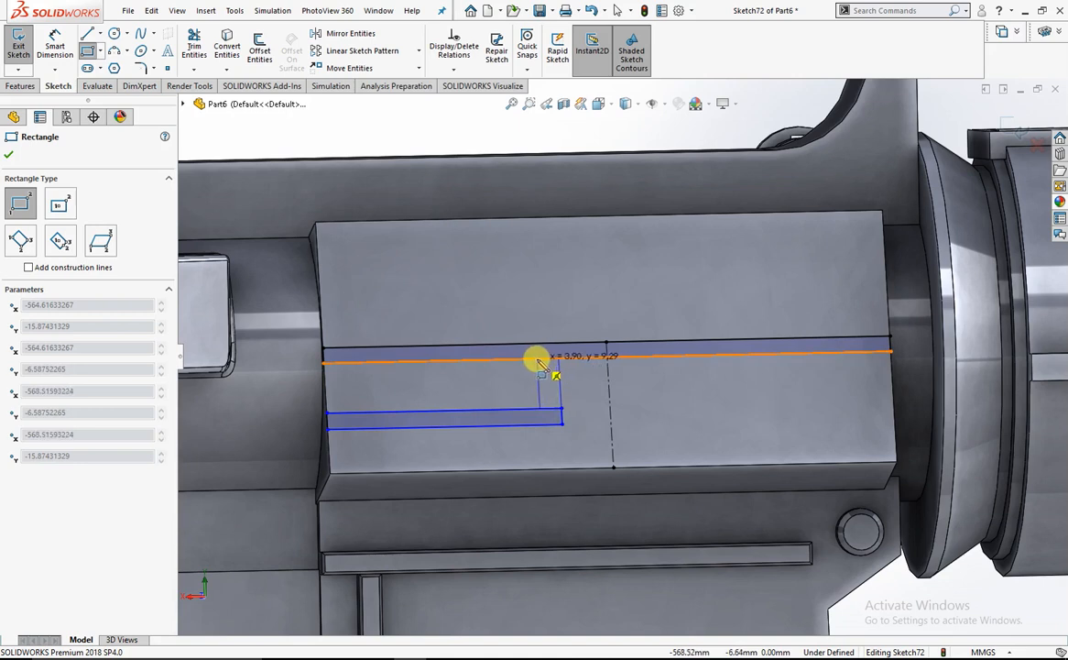
click(543, 363)
key(Escape)
Trim away the line shared by the two rectangles at their corner to form one continuous L-shaped outline
scroll(549, 376, down, 3)
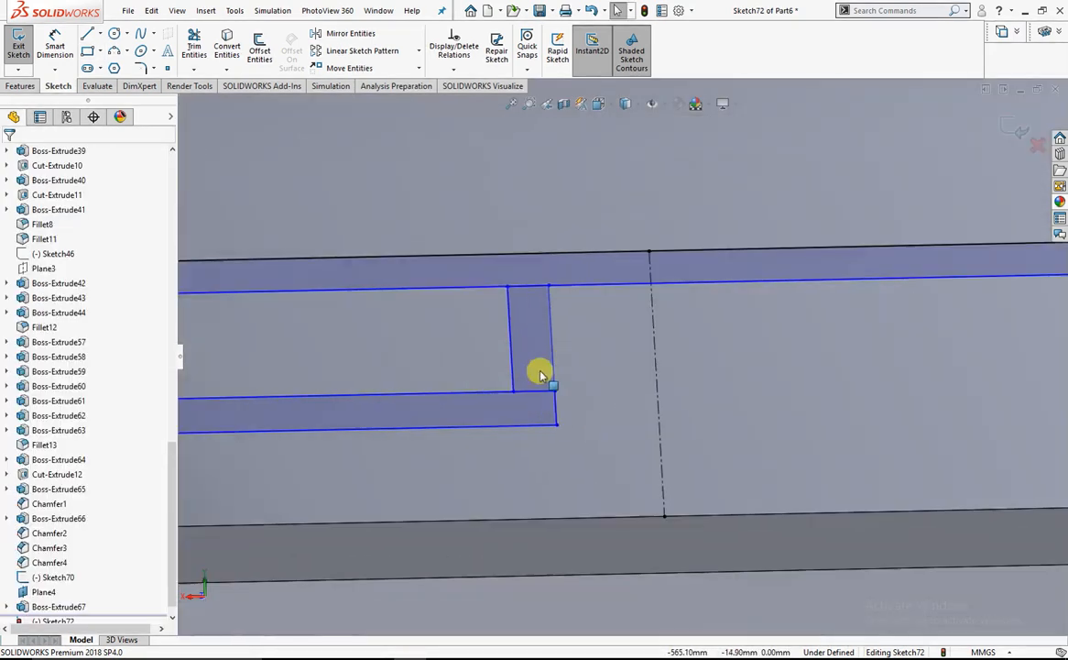
click(196, 50)
scroll(579, 381, down, 3)
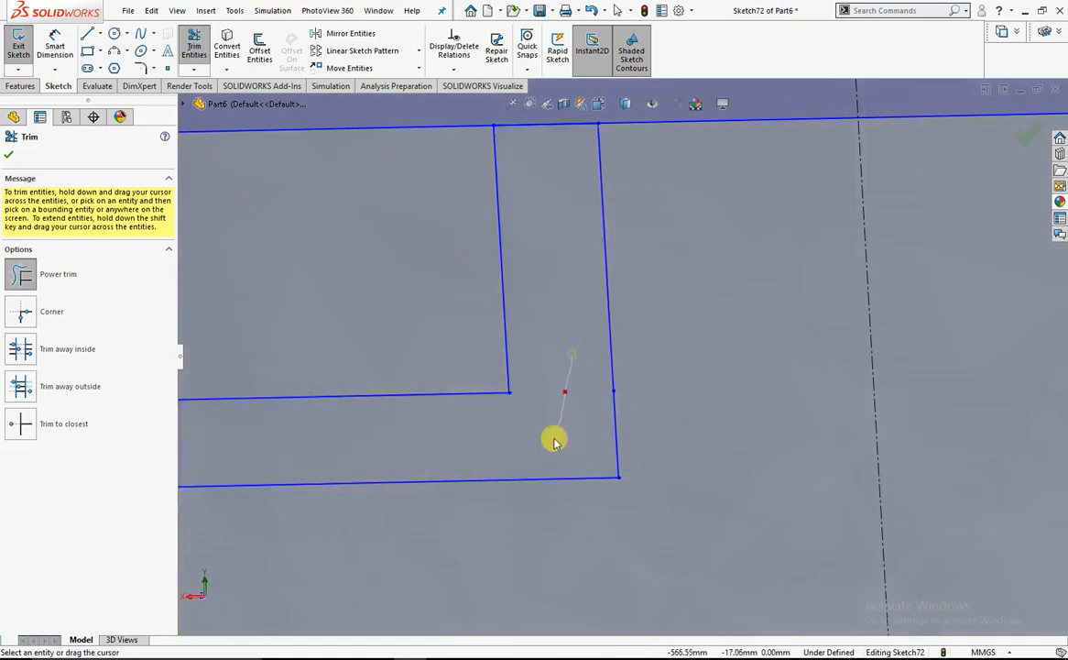
scroll(586, 394, up, 1)
scroll(632, 360, up, 4)
scroll(515, 278, down, 1)
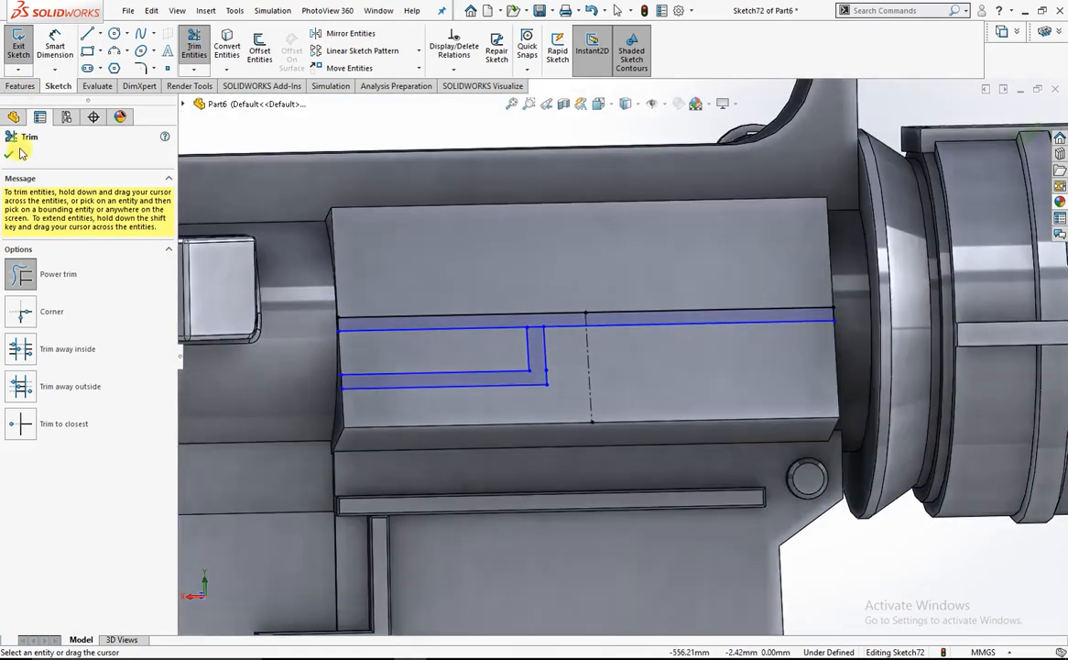
click(11, 156)
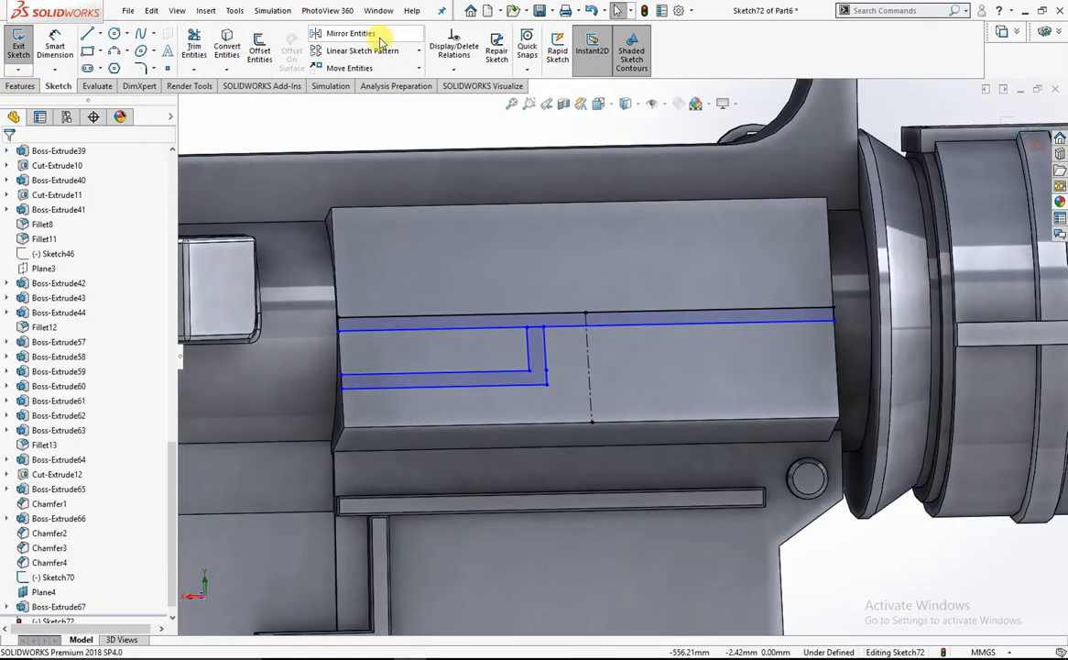
Mirror the L-shaped outline's lines about the vertical centerline, keeping the original
click(350, 34)
drag(429, 421, 317, 378)
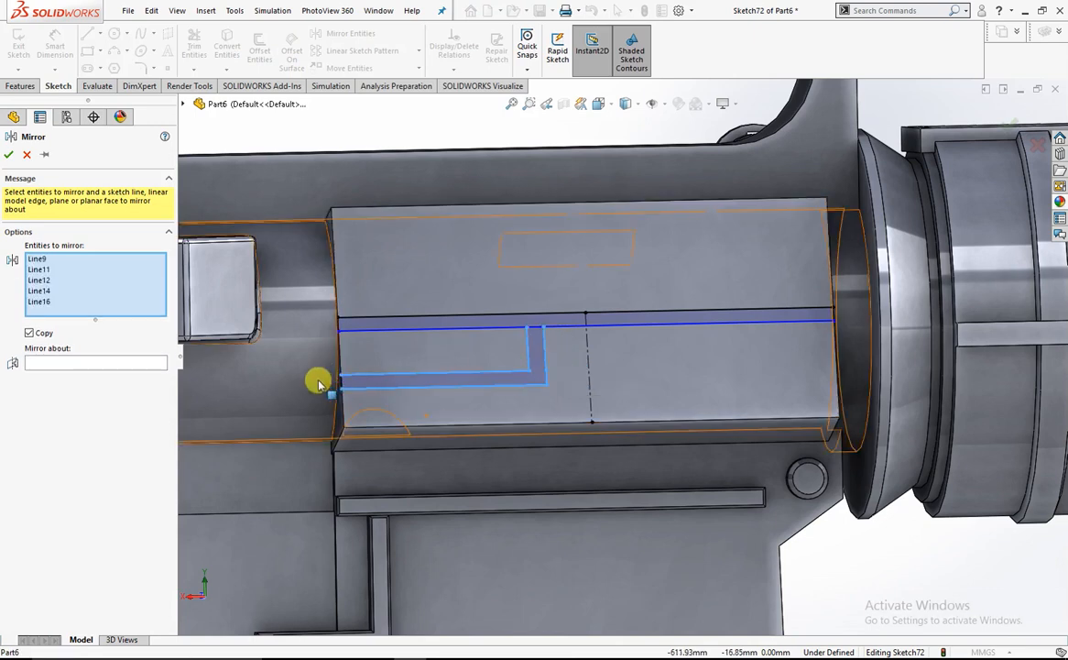
click(153, 375)
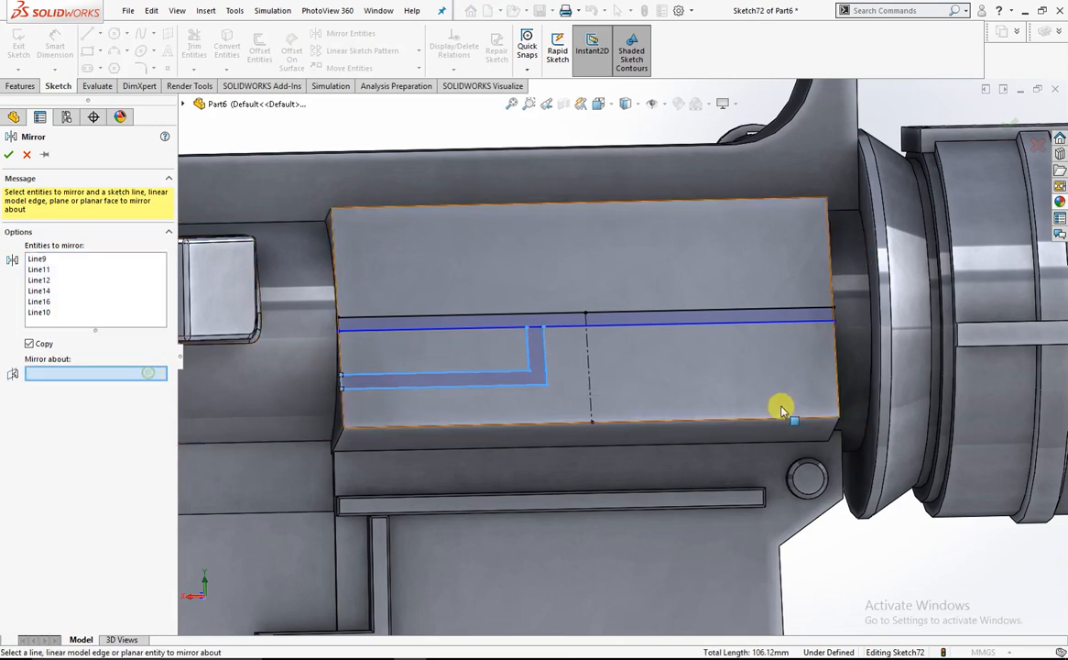
click(588, 398)
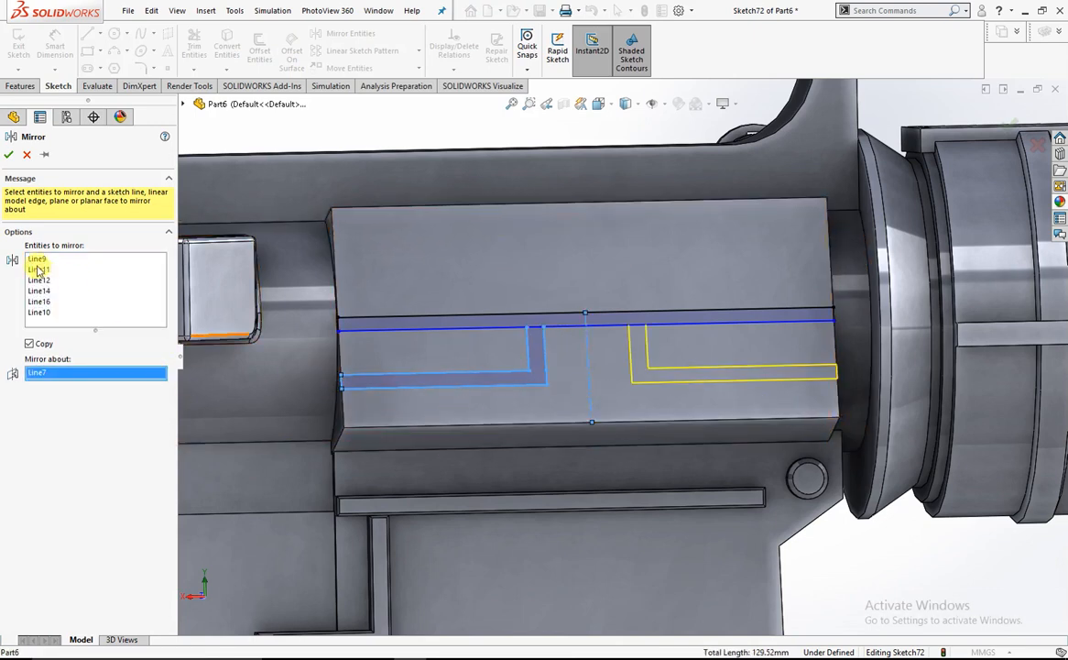
click(8, 156)
Fillet the inner and outer corners of both L-shaped outlines with a 1 mm radius
scroll(609, 334, down, 5)
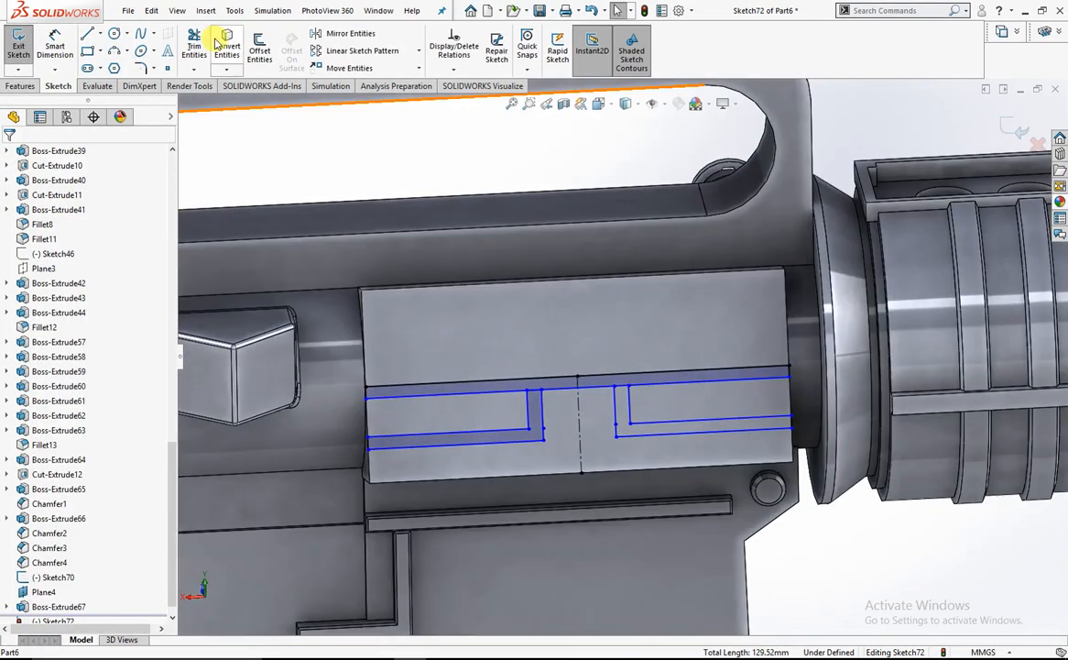
click(140, 68)
scroll(549, 440, down, 3)
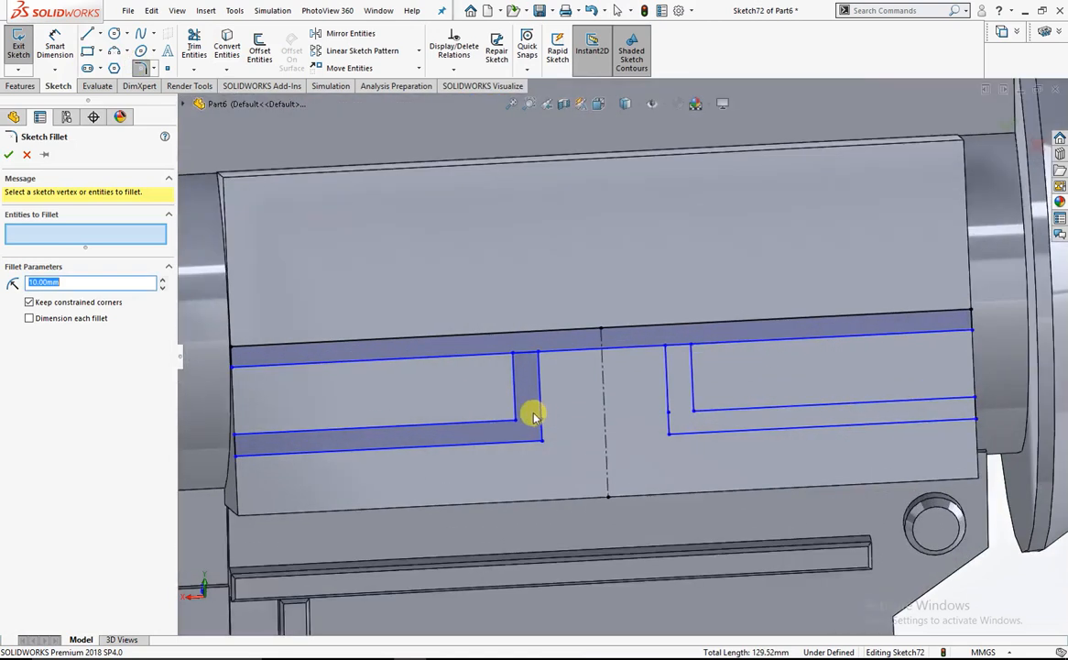
click(519, 425)
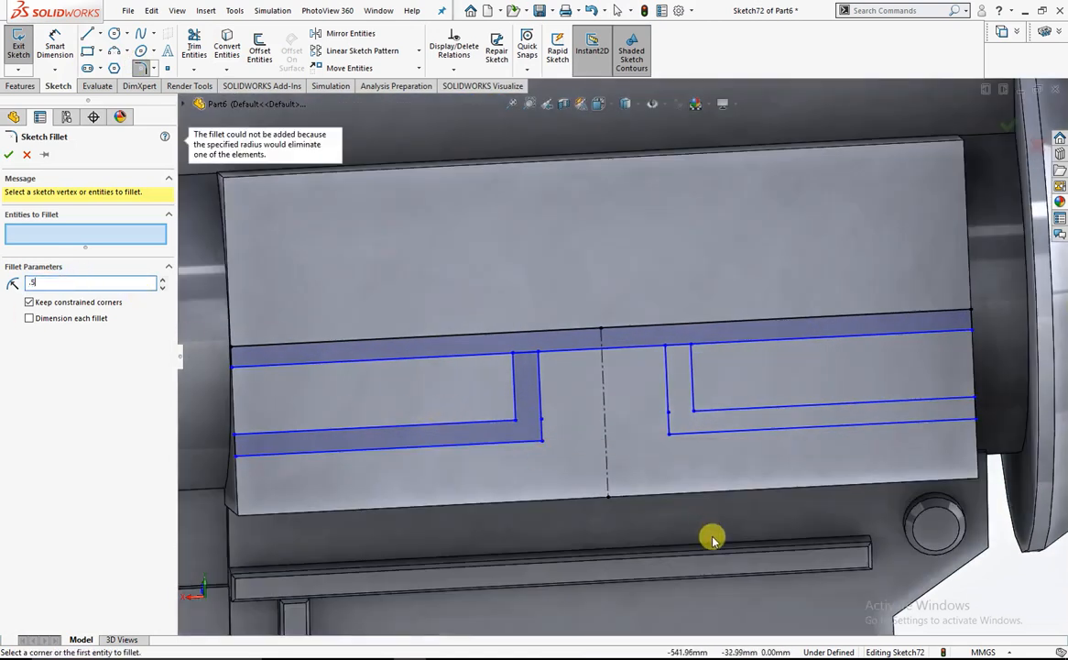
click(518, 424)
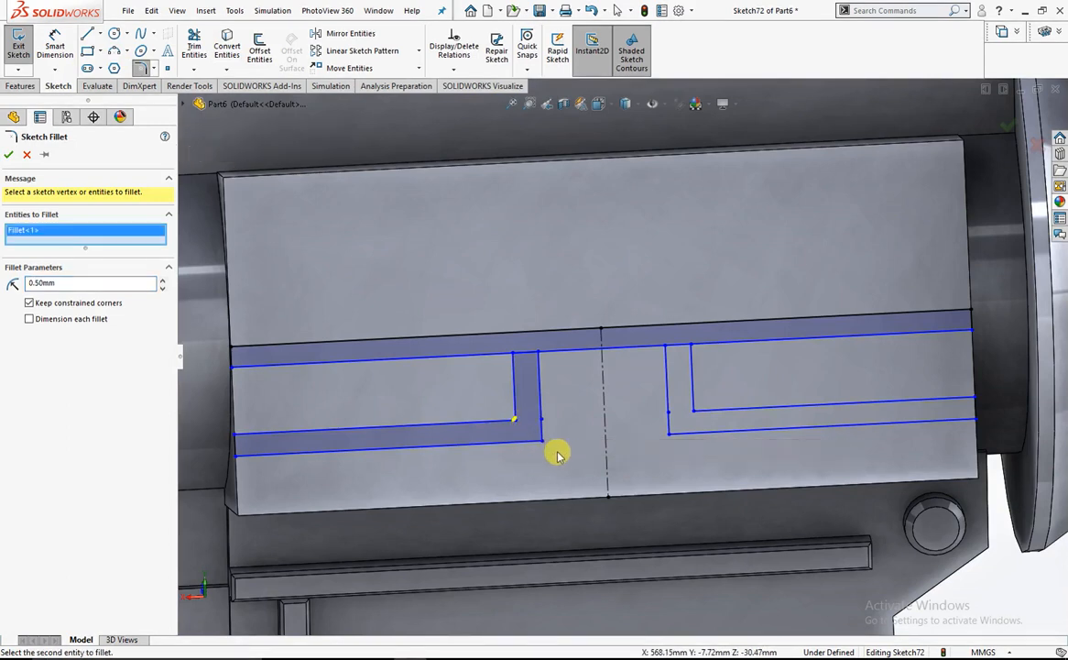
click(541, 442)
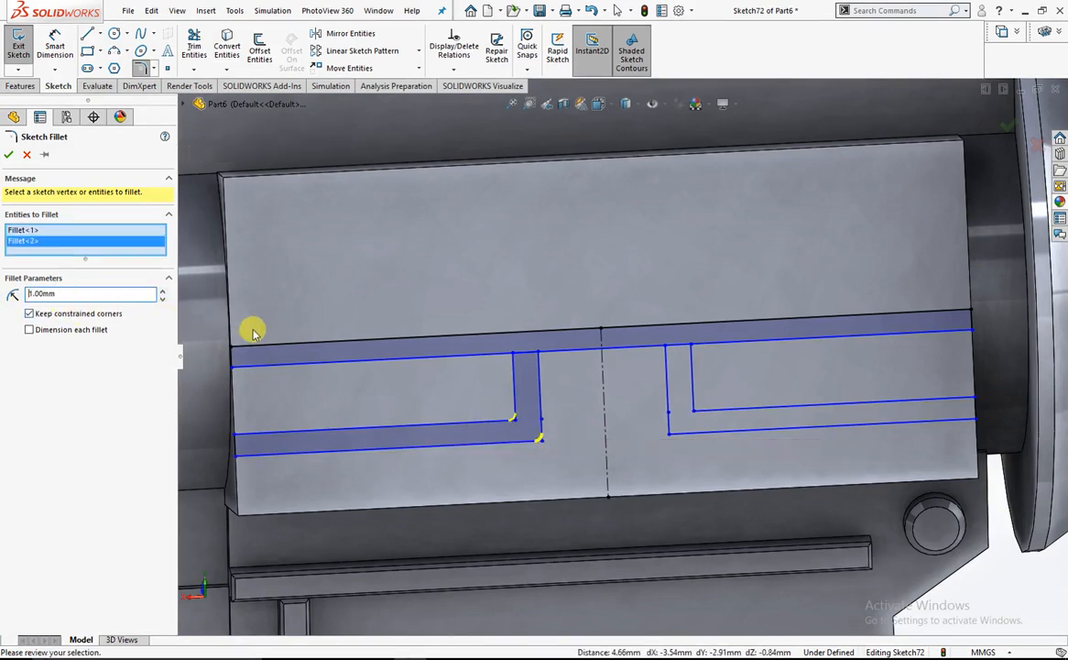
click(669, 437)
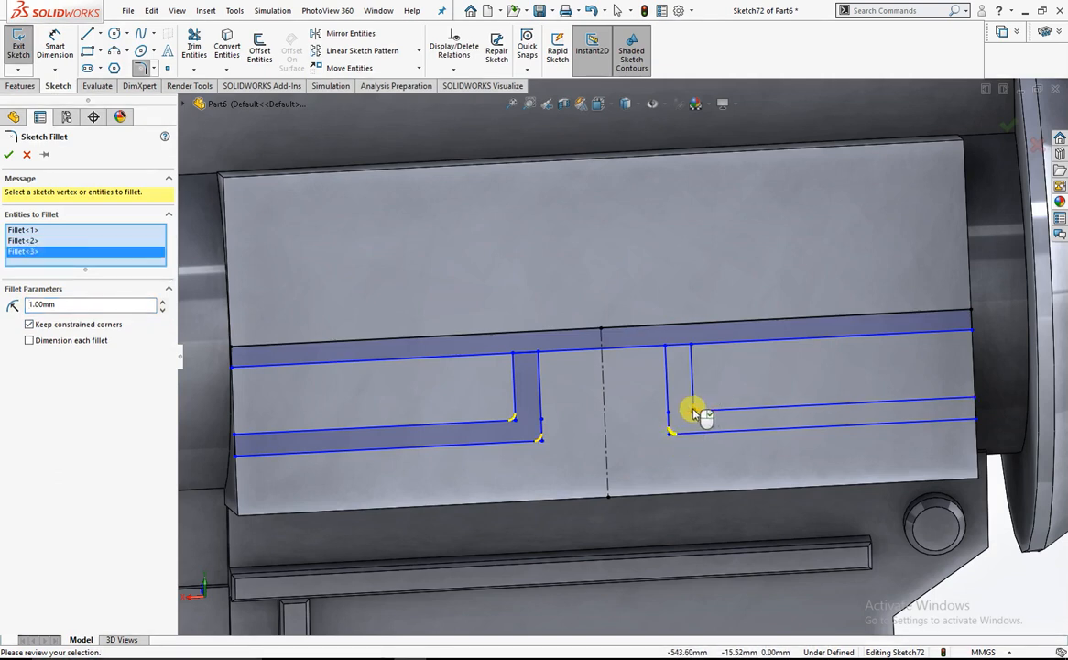
click(691, 409)
click(9, 157)
click(8, 157)
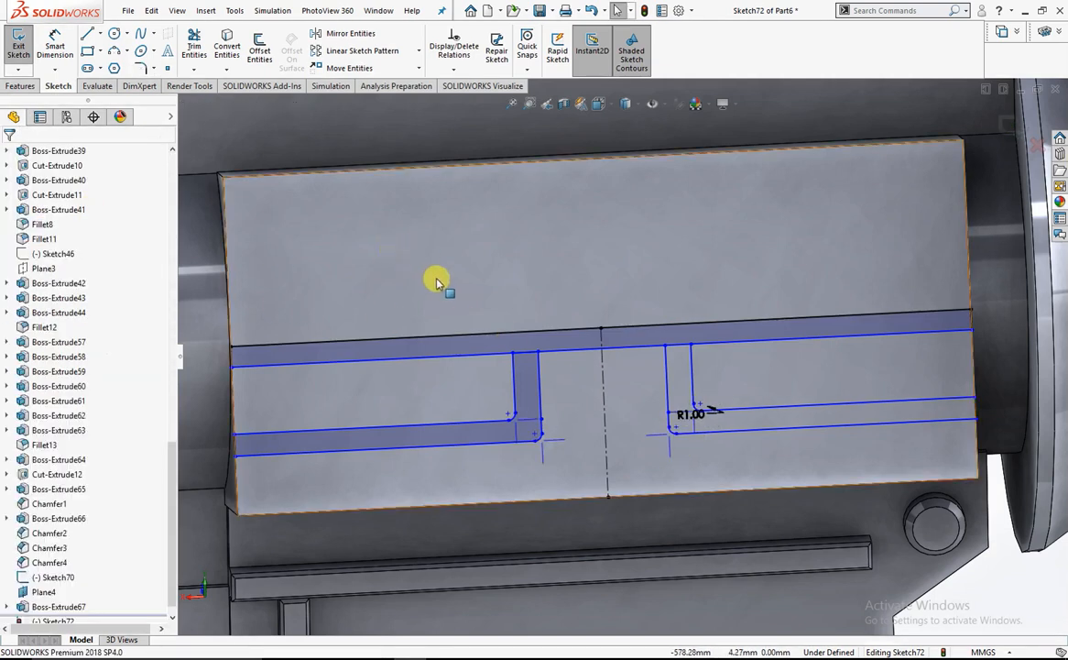
Sketch a corner rectangle about 40 by 13 mm on the panel's upper rear half and begin a second one level with its top edge toward the handguard
scroll(436, 286, up, 2)
scroll(435, 286, up, 3)
scroll(607, 321, down, 3)
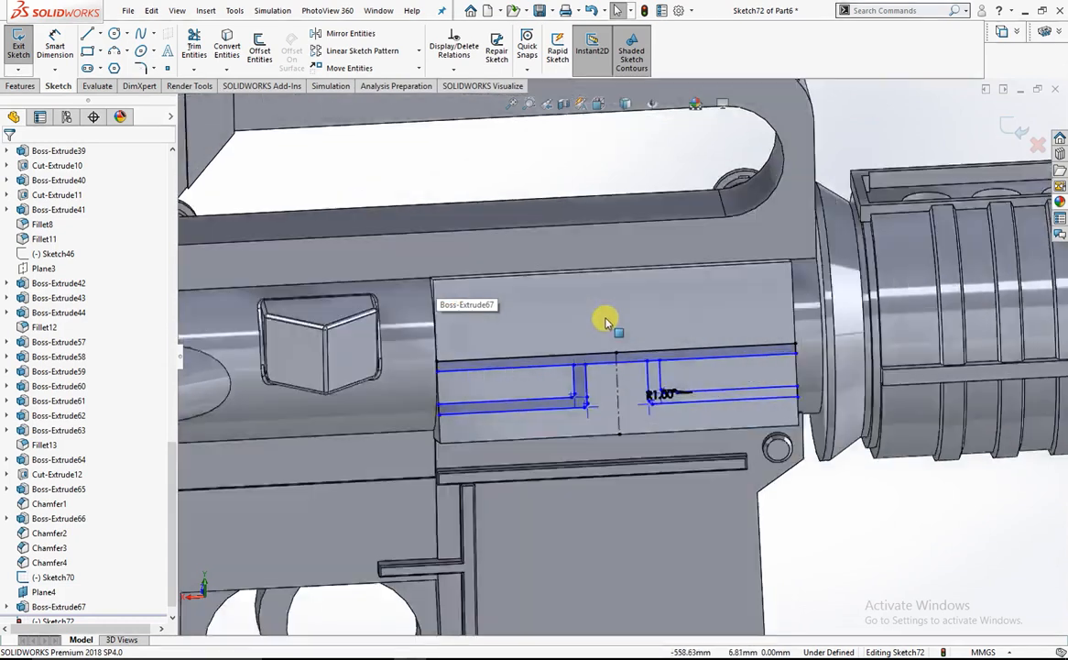
scroll(370, 260, up, 2)
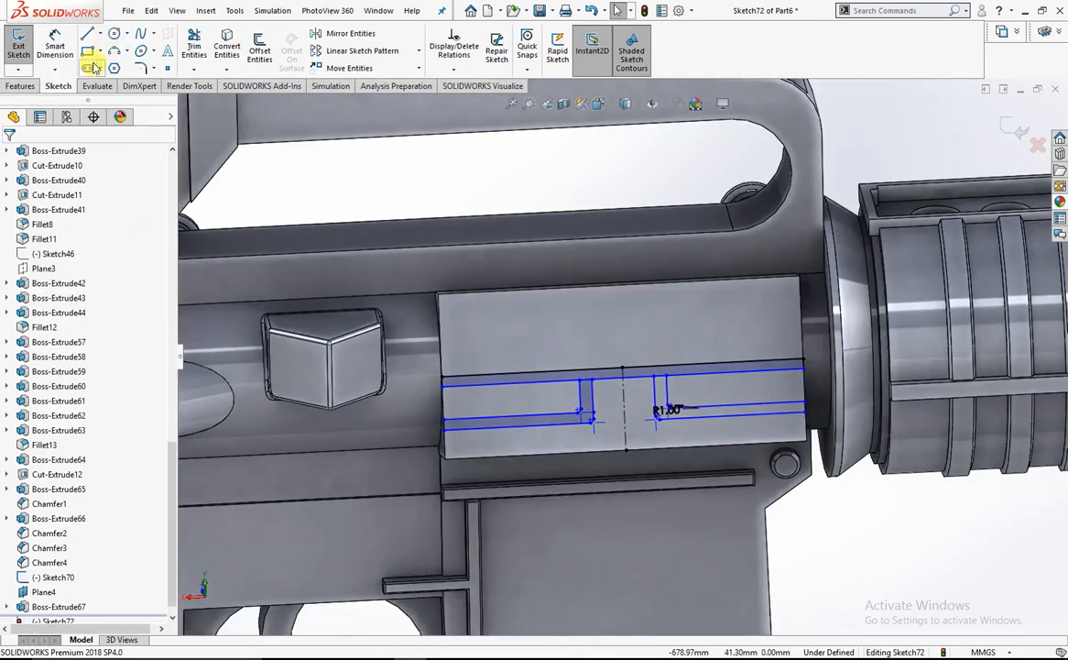
click(88, 53)
scroll(556, 324, down, 2)
scroll(376, 291, down, 1)
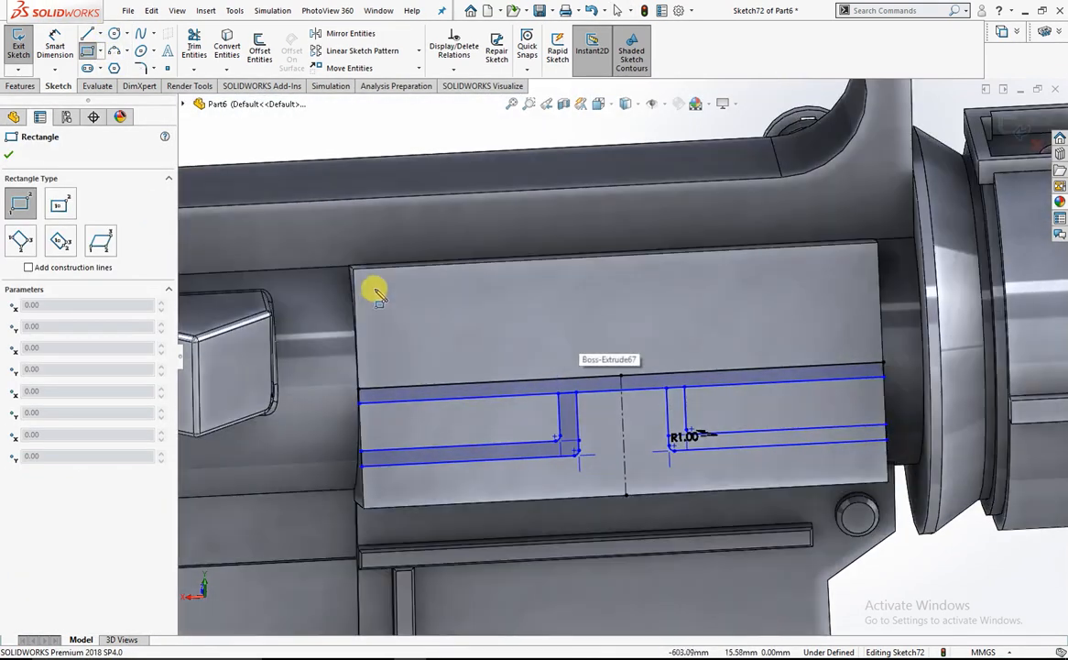
click(366, 289)
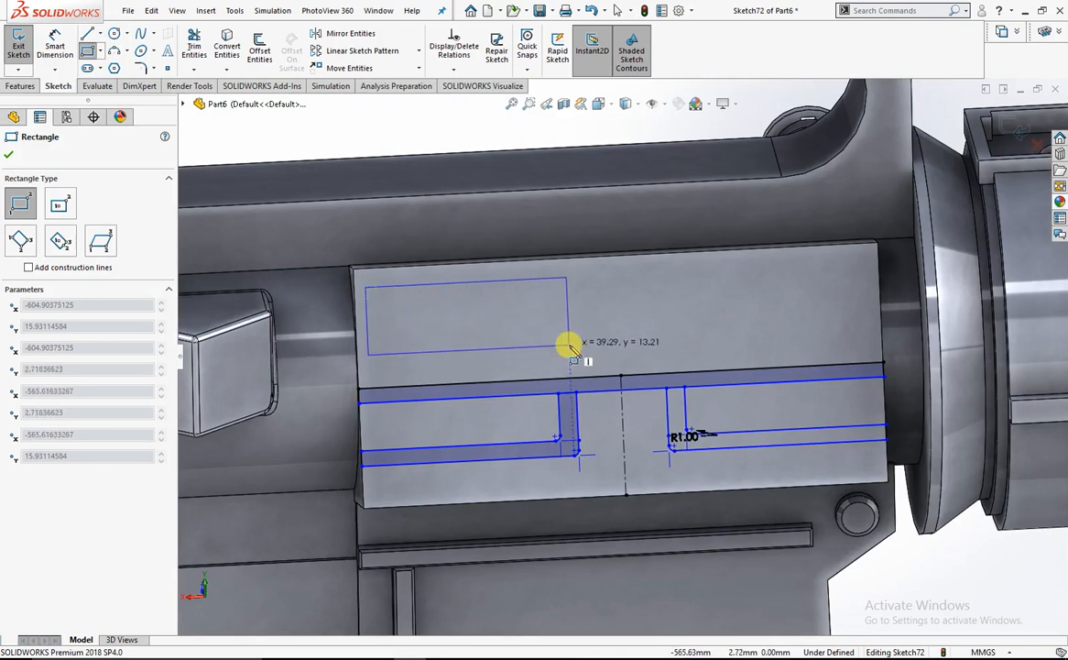
click(574, 344)
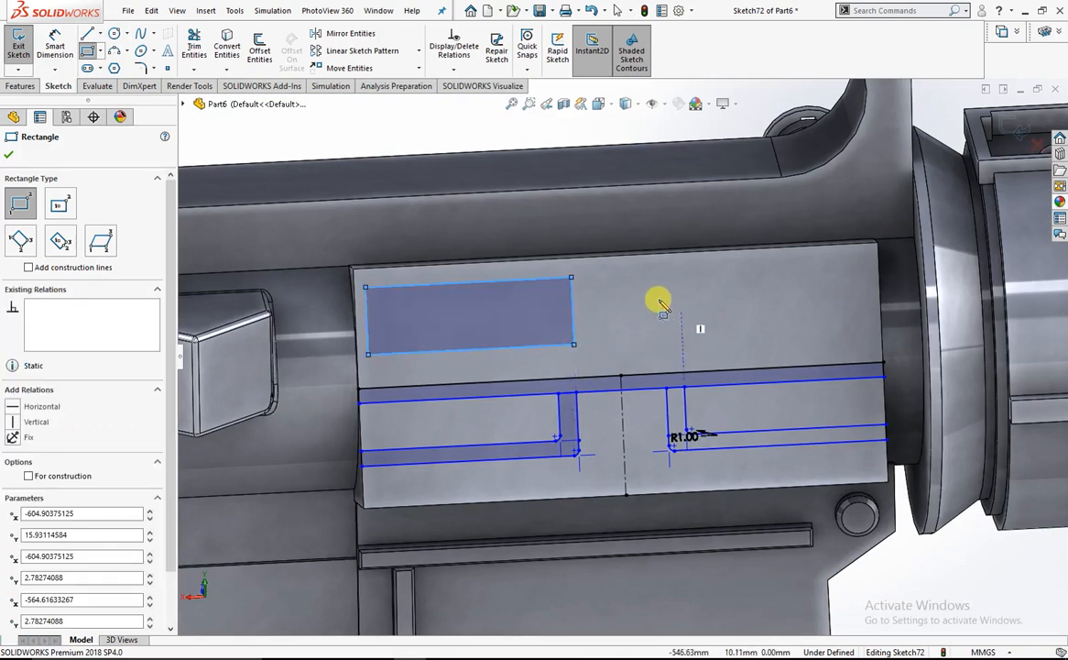
click(661, 266)
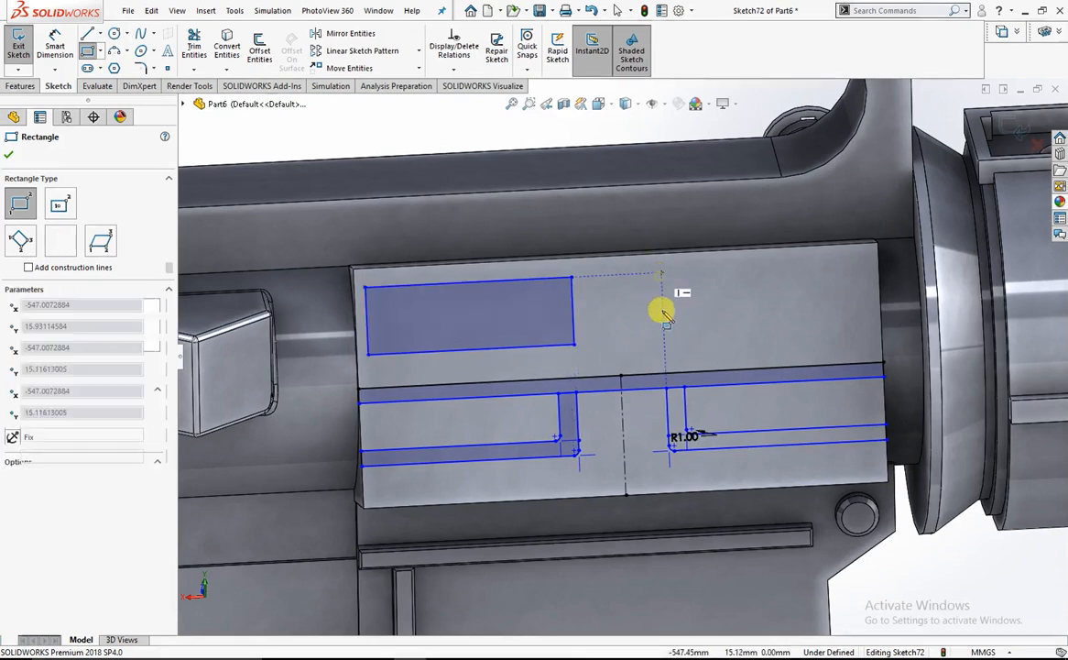
Finish the second corner rectangle, about 40 mm by 15 mm, on the upper face beside the first one
click(870, 339)
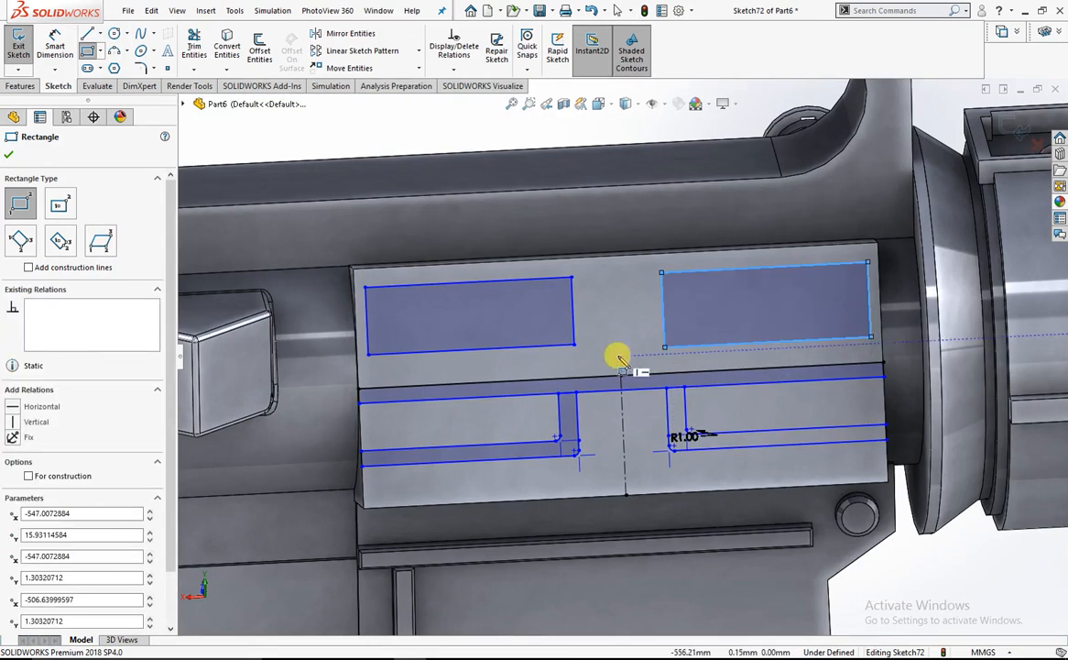
key(Escape)
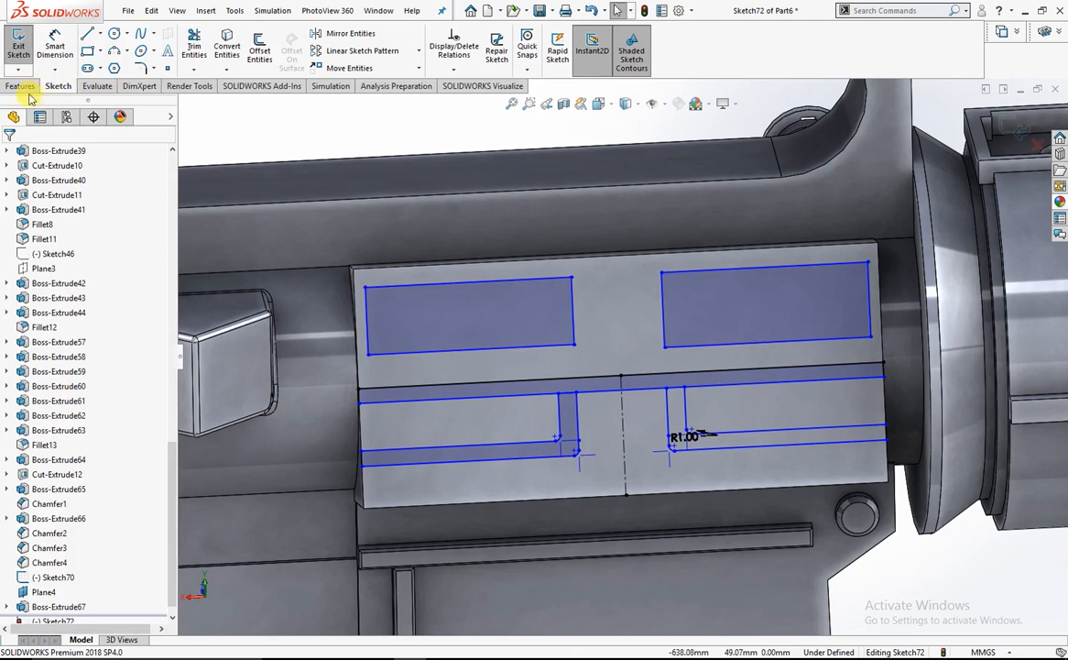
Trim the excess sketch lines of the bracket profile below the two rectangles
click(22, 86)
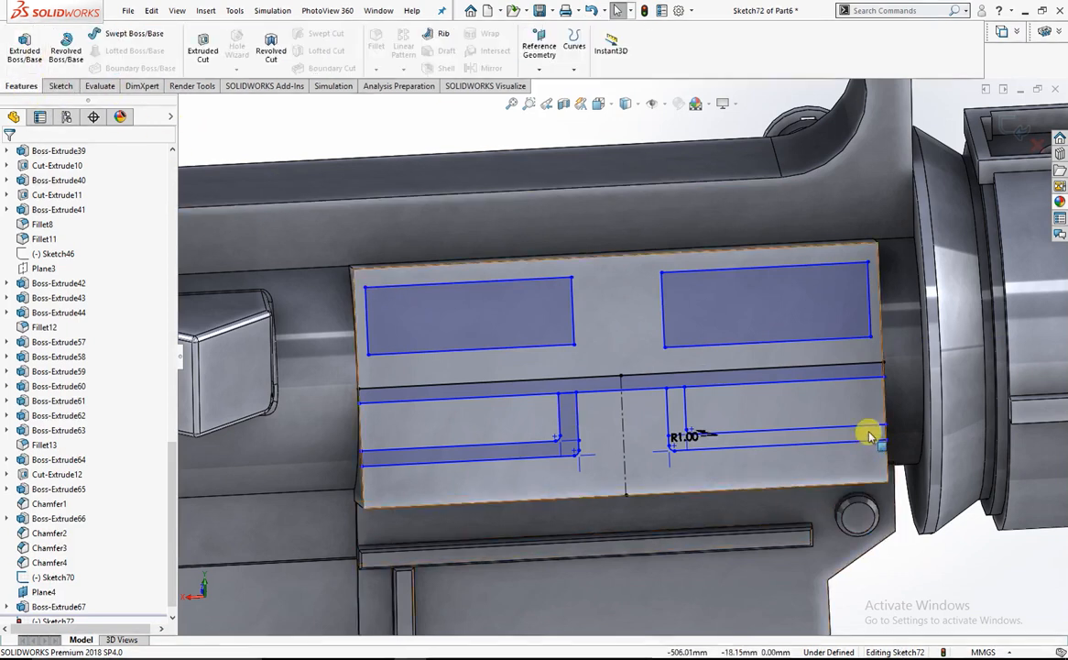
scroll(852, 421, down, 3)
scroll(849, 417, up, 5)
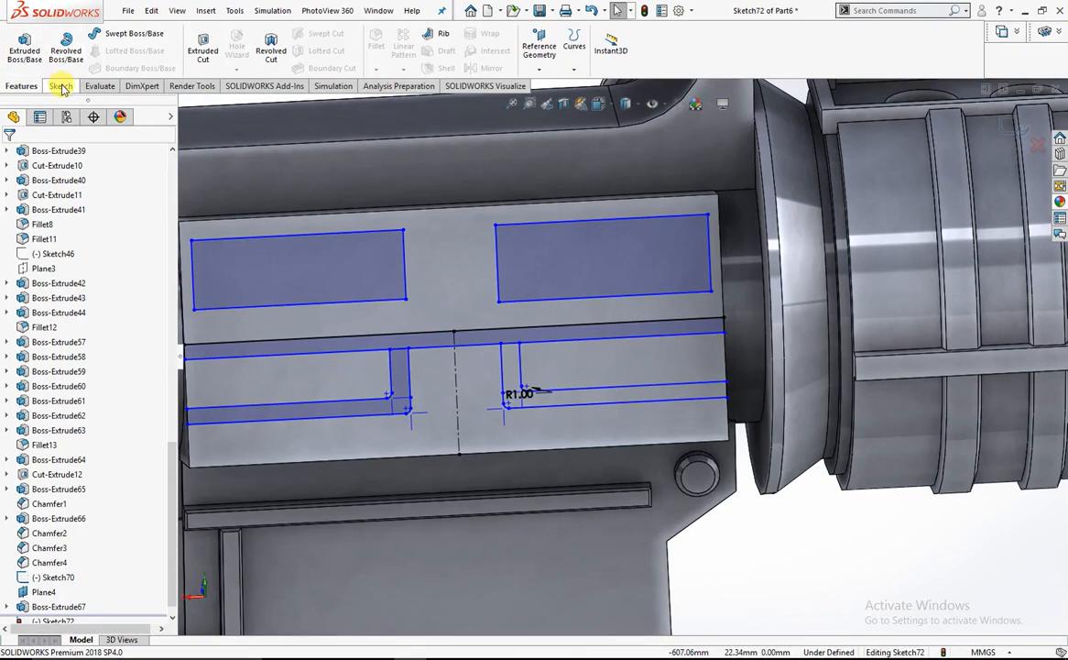
click(61, 86)
click(193, 47)
scroll(458, 335, down, 3)
scroll(452, 337, up, 5)
click(8, 154)
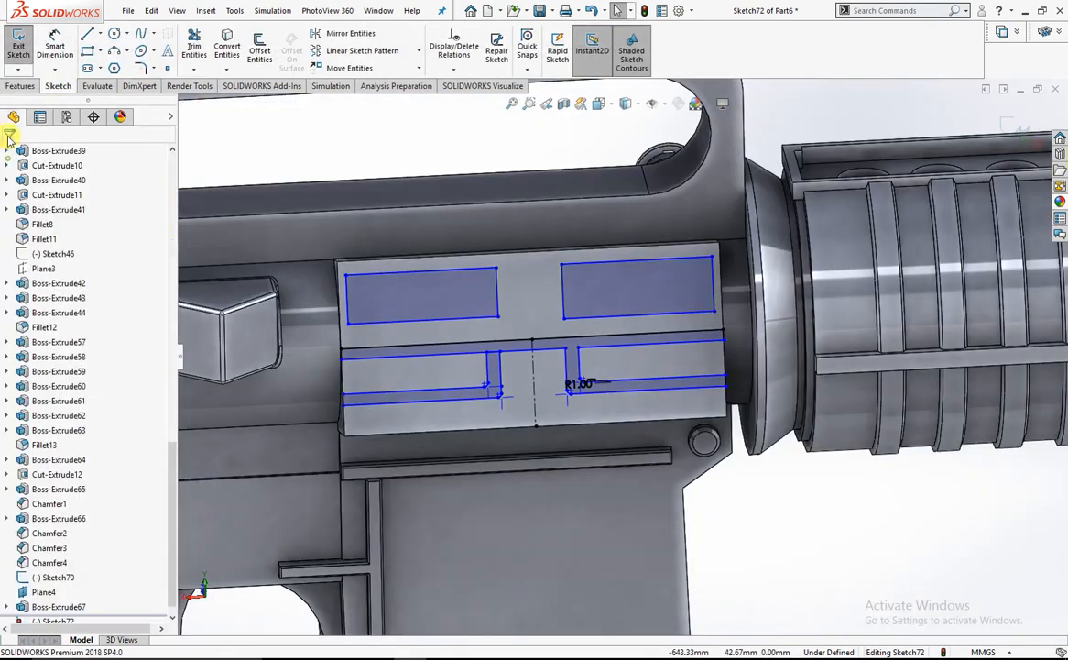
Extrude the two rectangles and the bracket-shaped strip regions as a 3 mm blind boss
click(20, 86)
click(24, 44)
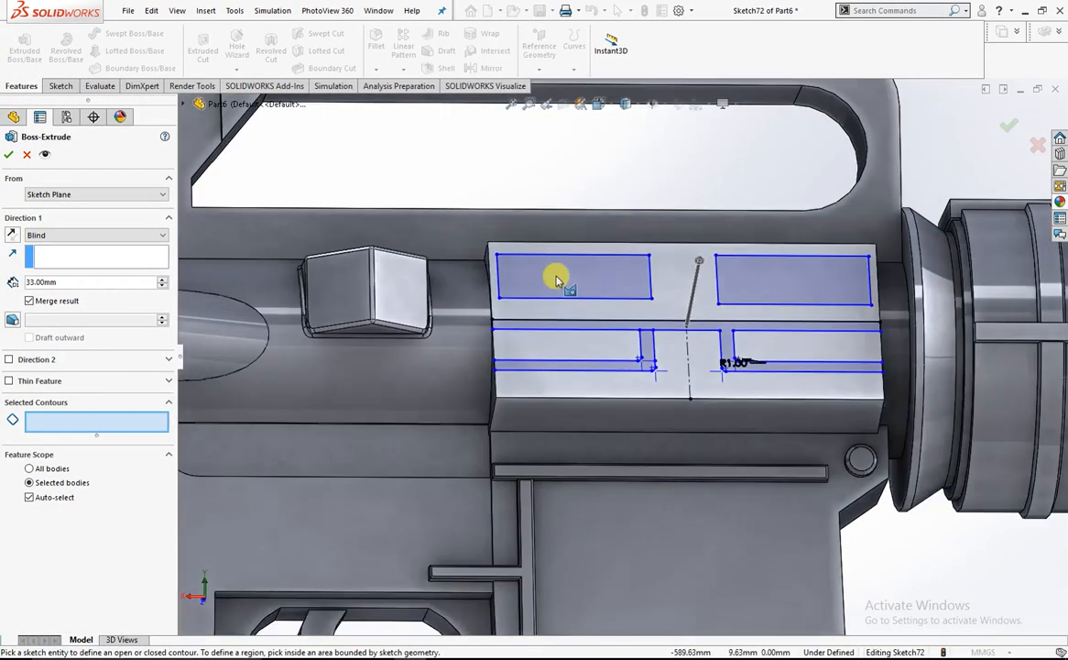
click(557, 275)
click(743, 293)
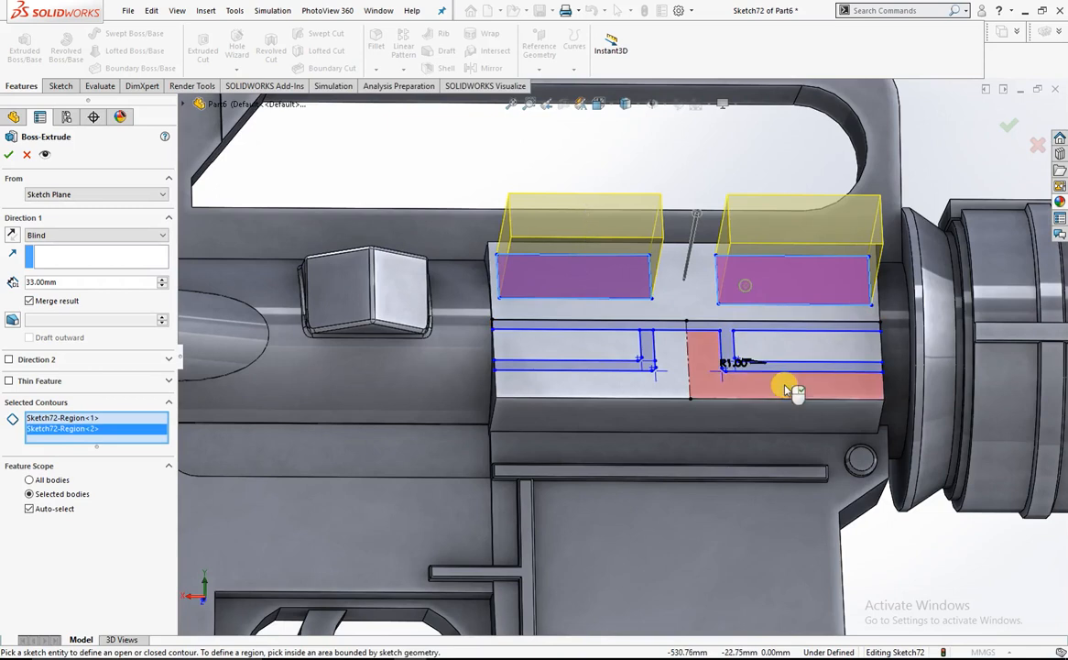
click(734, 357)
click(651, 327)
click(646, 345)
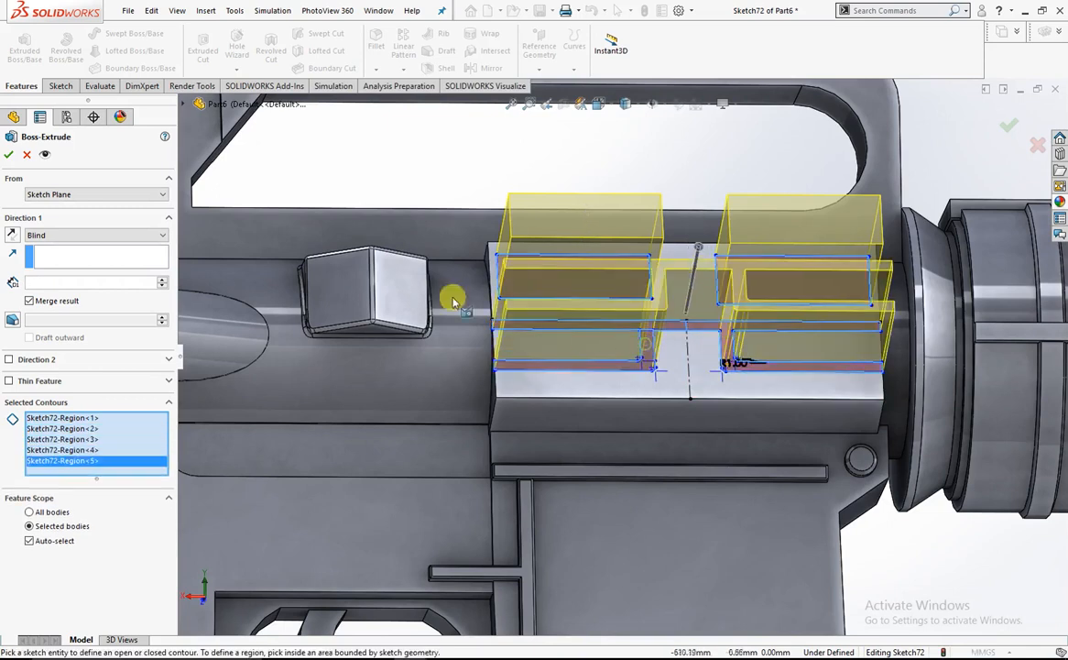
click(162, 286)
click(162, 286)
click(162, 287)
click(161, 284)
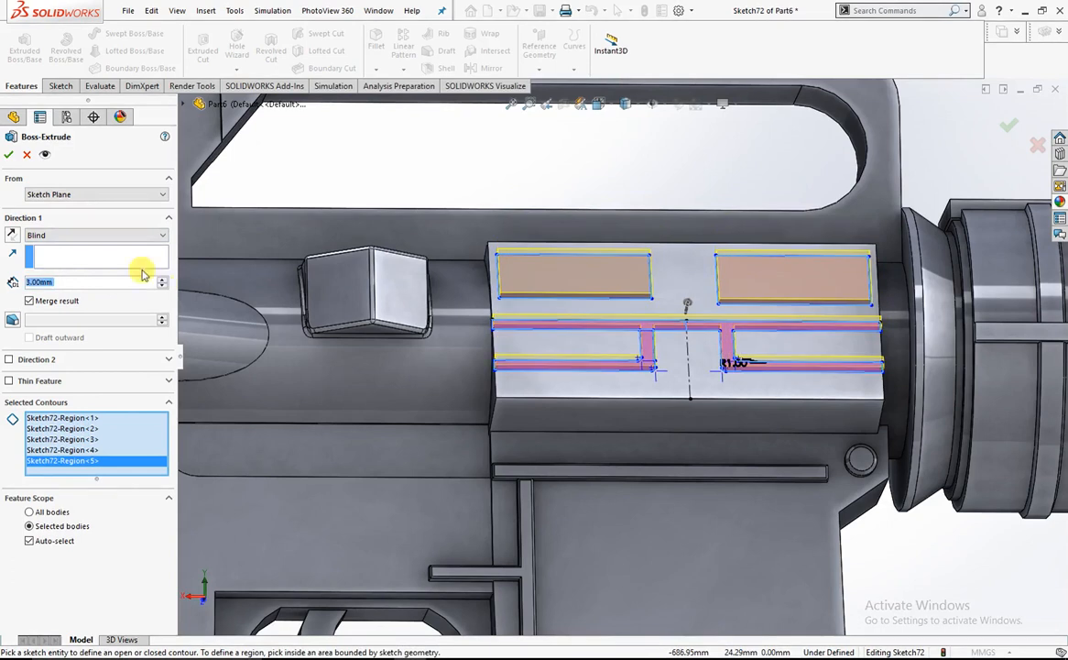
click(8, 158)
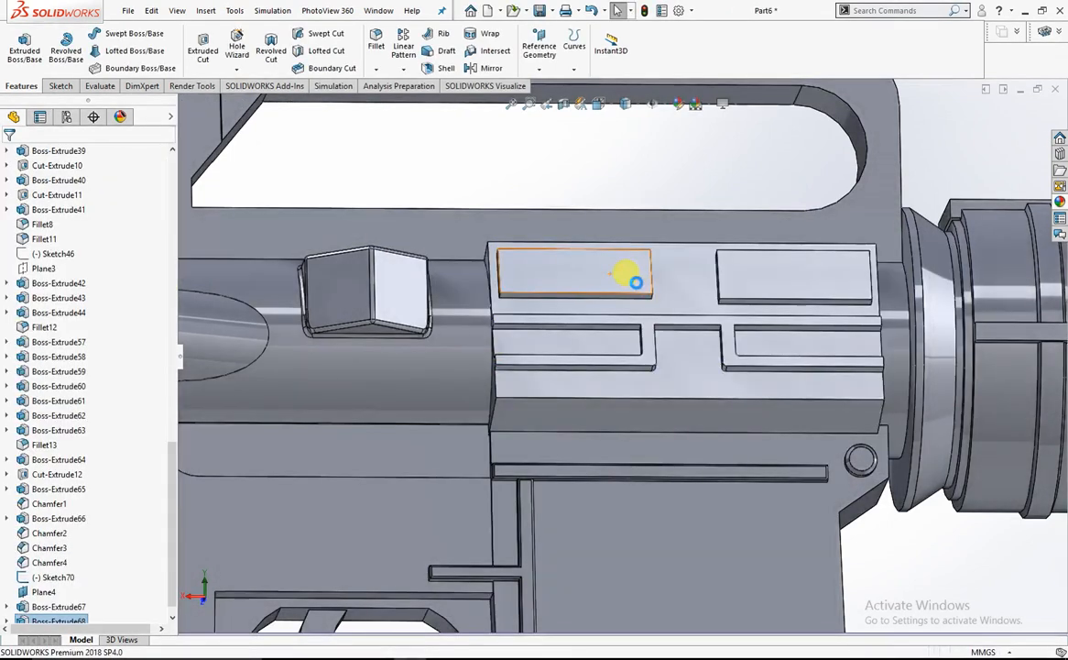
Start a 1 mm, 45-degree chamfer with one raised rectangle's top face and nearby edges selected
scroll(623, 283, down, 5)
click(615, 291)
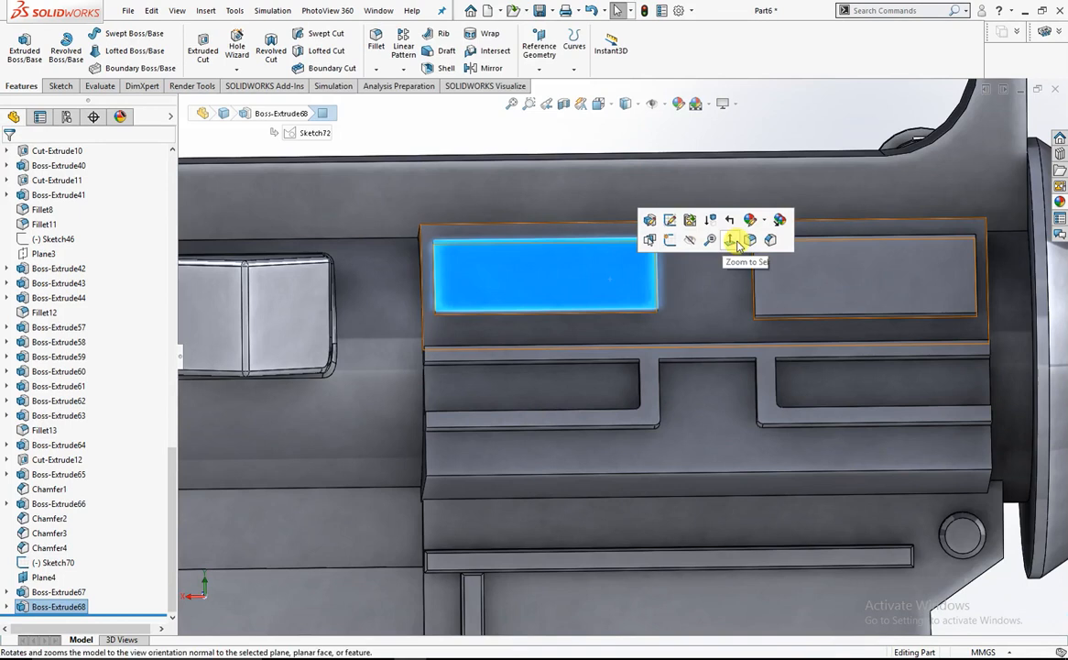
click(773, 289)
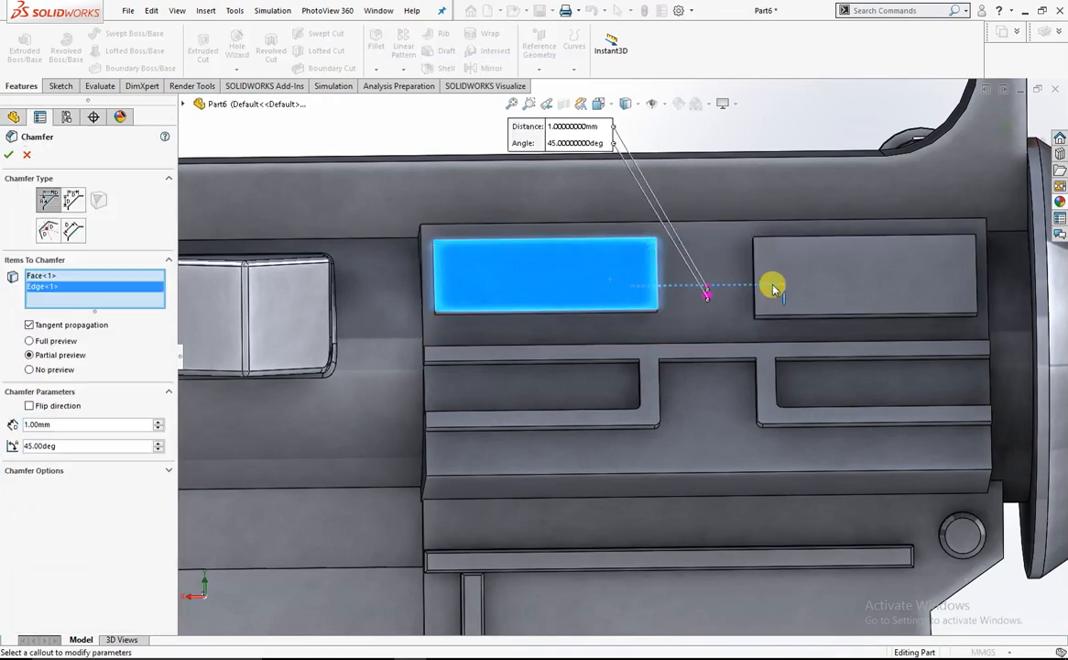
mouse_move(774, 293)
middle_down()
mouse_move(762, 253)
mouse_move(726, 348)
middle_up()
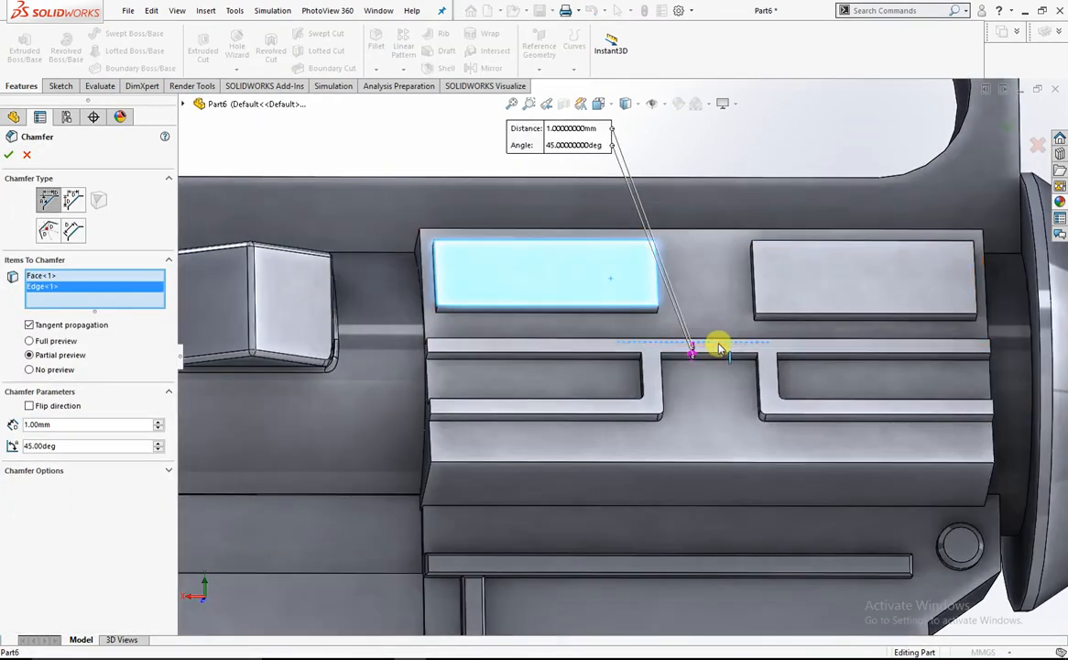
click(720, 344)
middle_drag(771, 290, 746, 321)
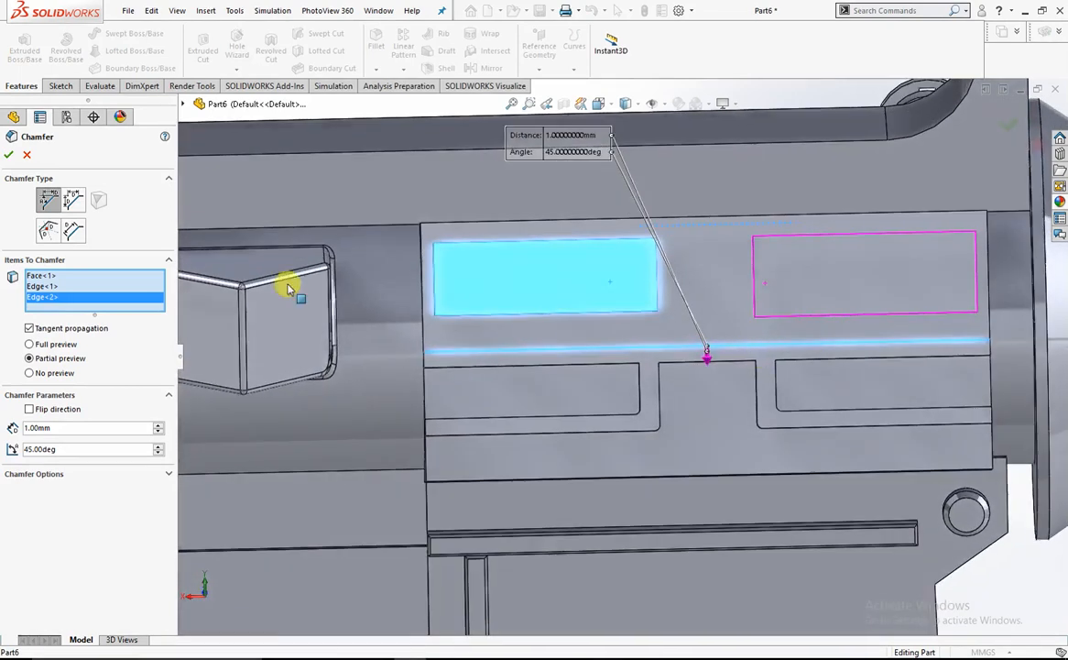
Clear the chamfer selection and chamfer the top faces of both raised rectangles by 1 mm at 45 degrees
right_click(81, 288)
click(108, 292)
right_click(99, 278)
click(122, 295)
key(Delete)
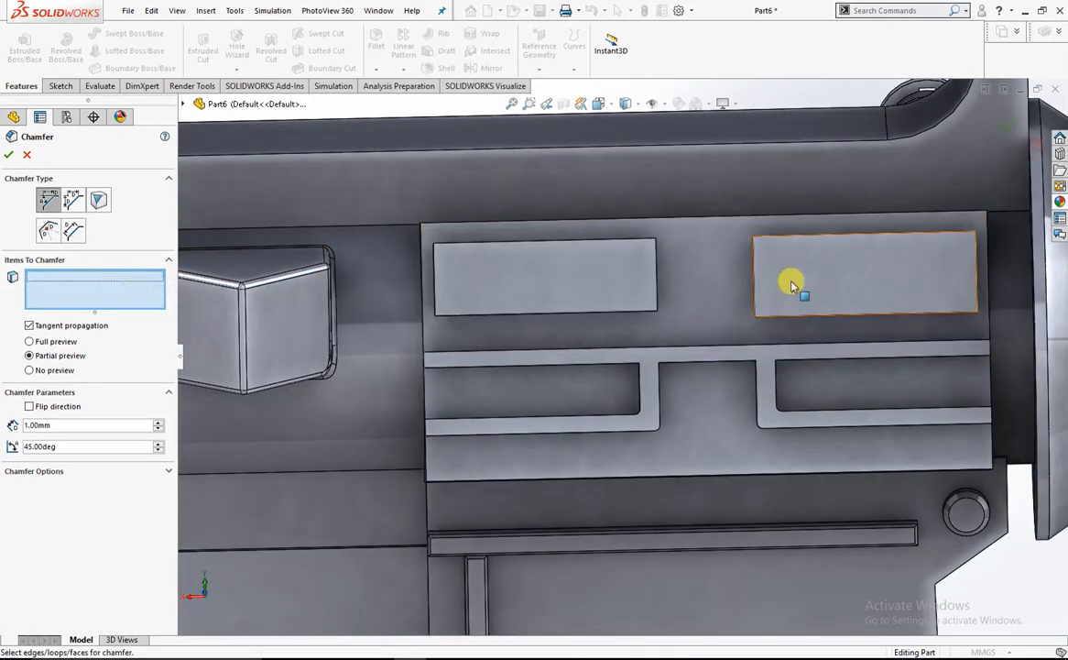
click(794, 286)
click(575, 267)
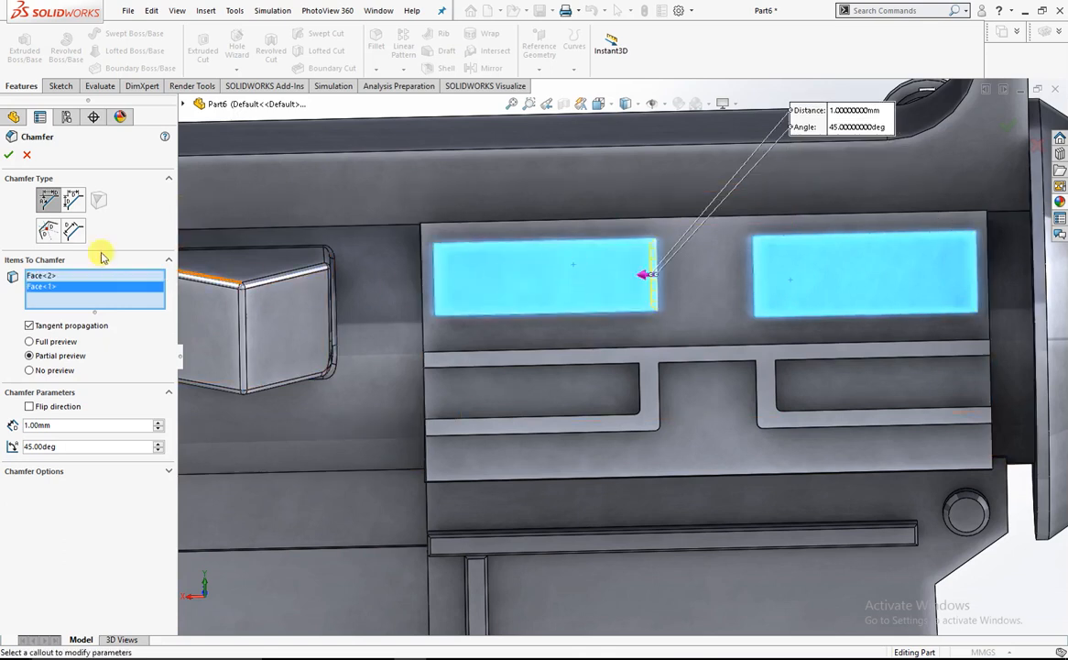
click(8, 155)
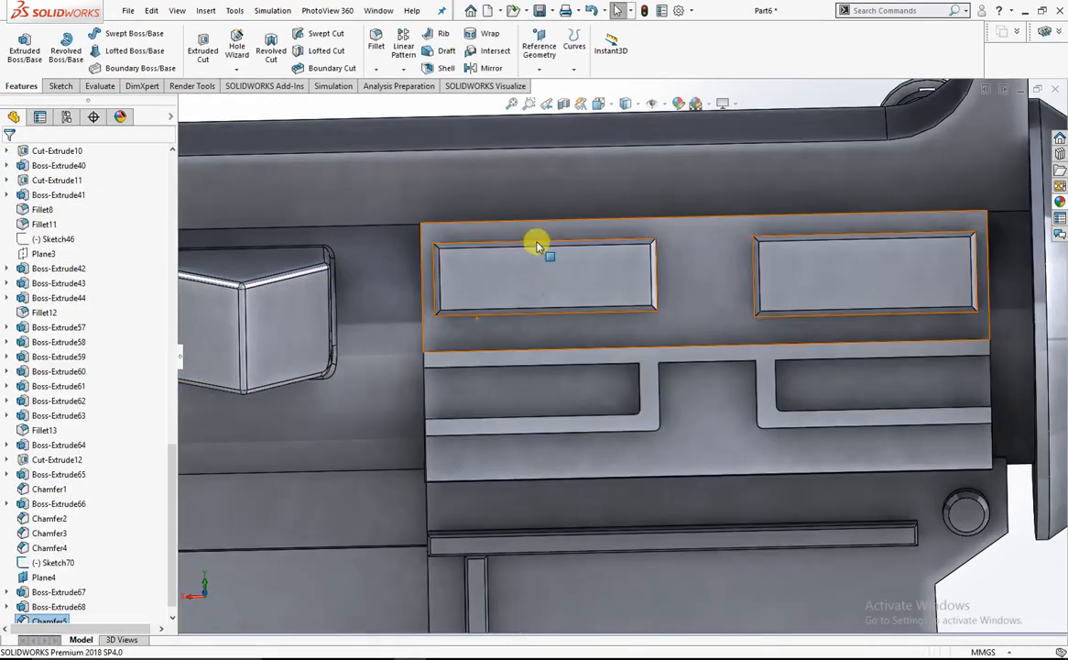
Fillet the outer face of the raised bracket-shaped rib with a 1 mm radius
scroll(541, 249, up, 7)
scroll(623, 344, down, 3)
scroll(582, 376, down, 5)
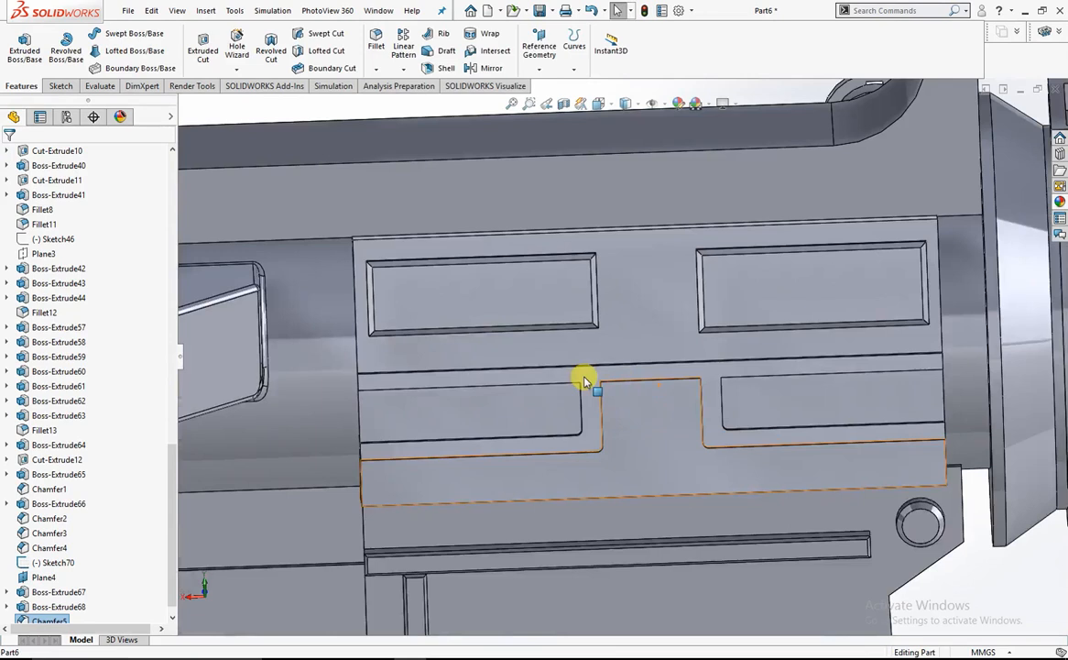
click(585, 376)
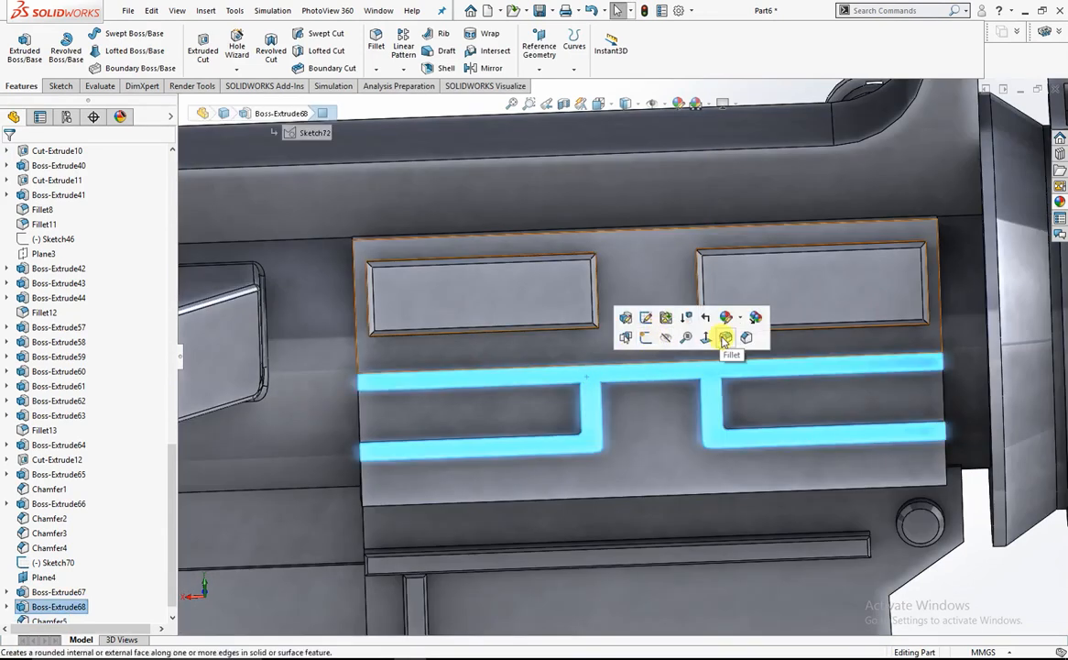
click(723, 338)
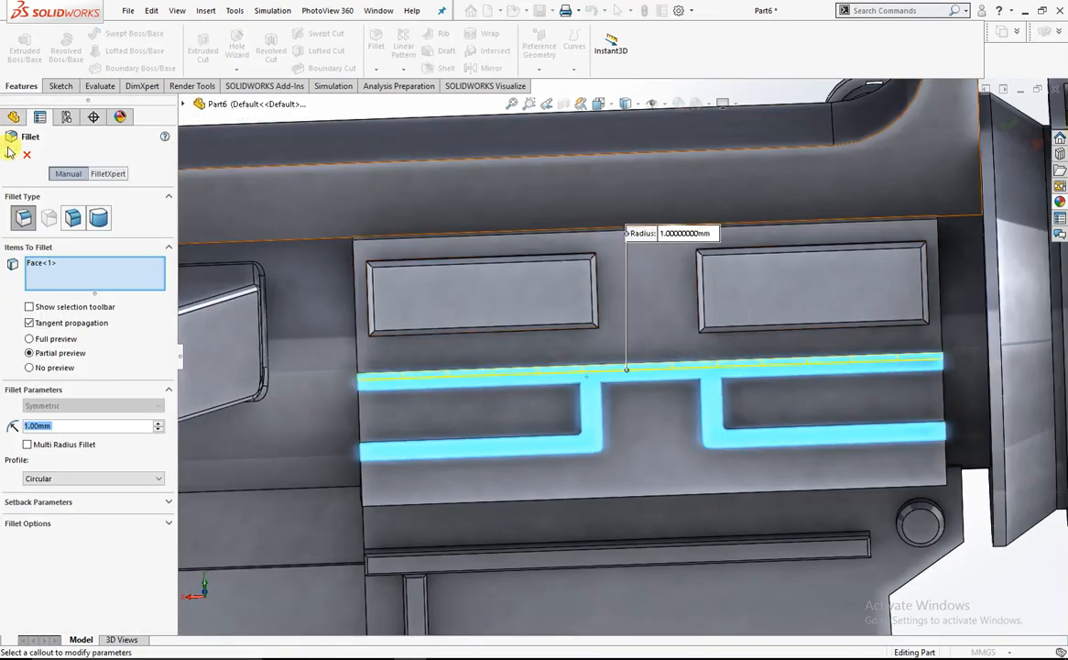
Edit the sketch of the cross-shaped rib on the magazine well, shift both vertical lines toward the barrel, and rebuild
scroll(545, 355, up, 9)
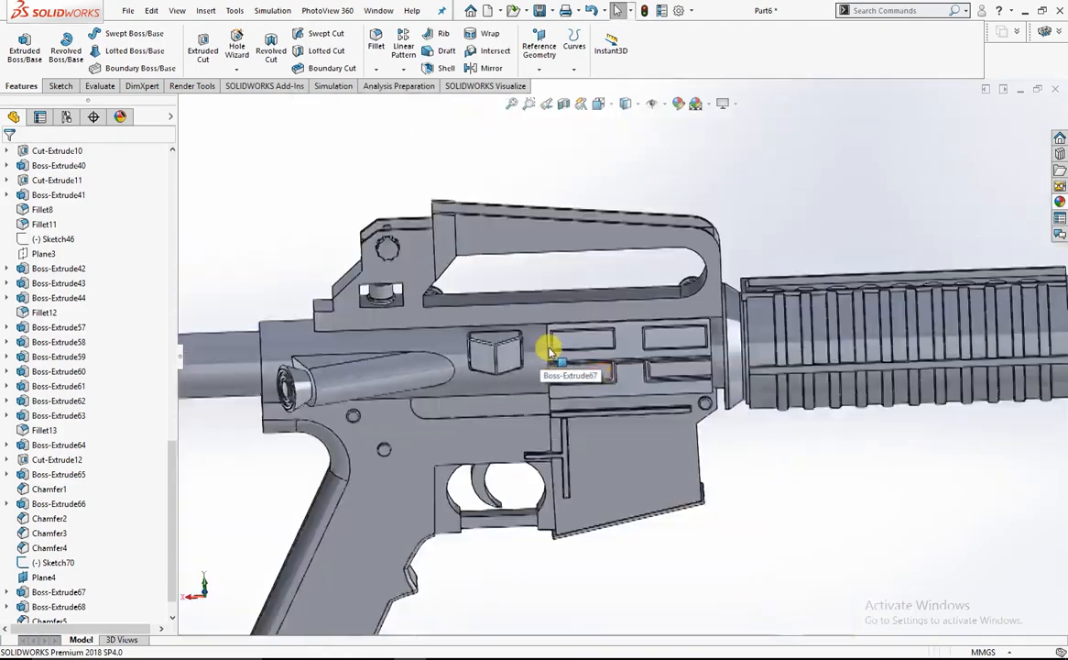
middle_drag(563, 319, 580, 273)
scroll(584, 362, down, 3)
scroll(638, 433, up, 1)
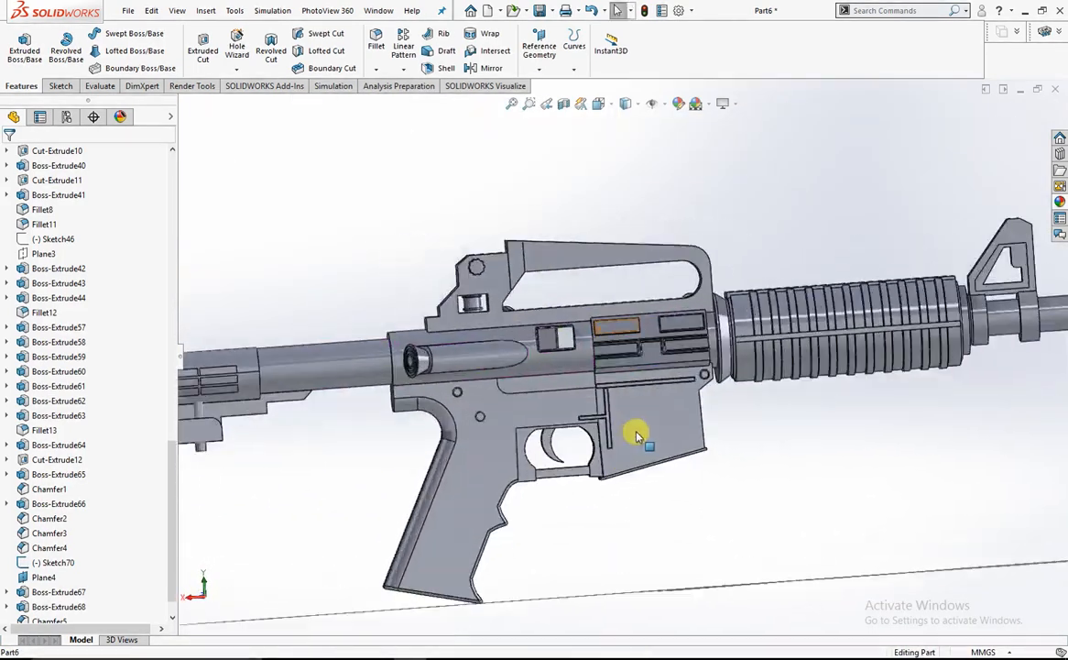
scroll(605, 394, down, 4)
scroll(577, 337, down, 5)
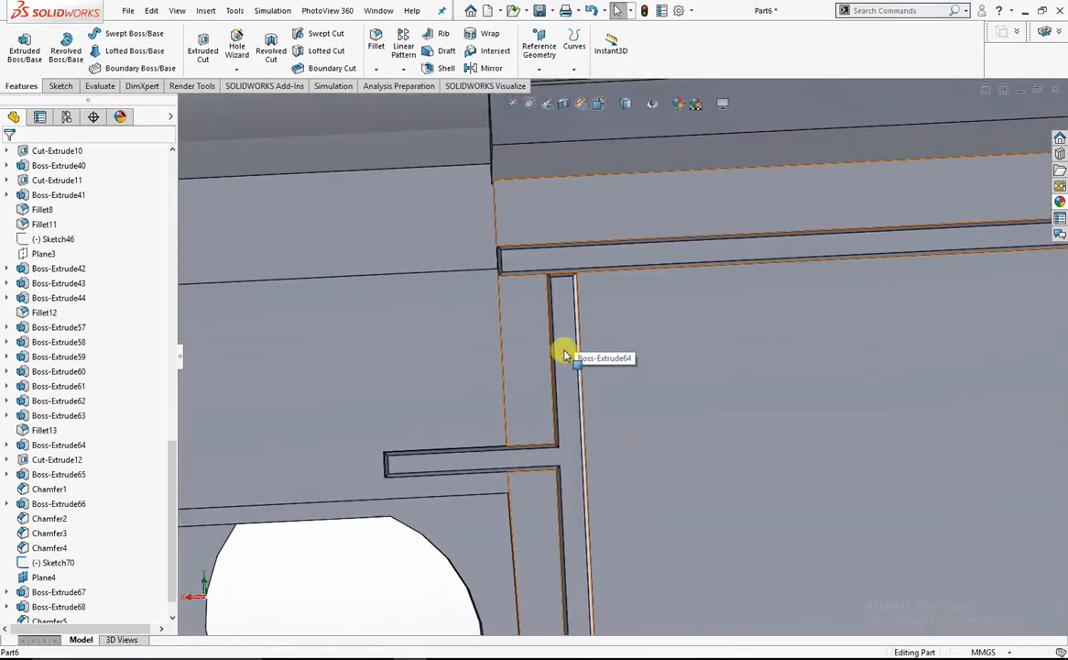
click(562, 360)
right_click(563, 360)
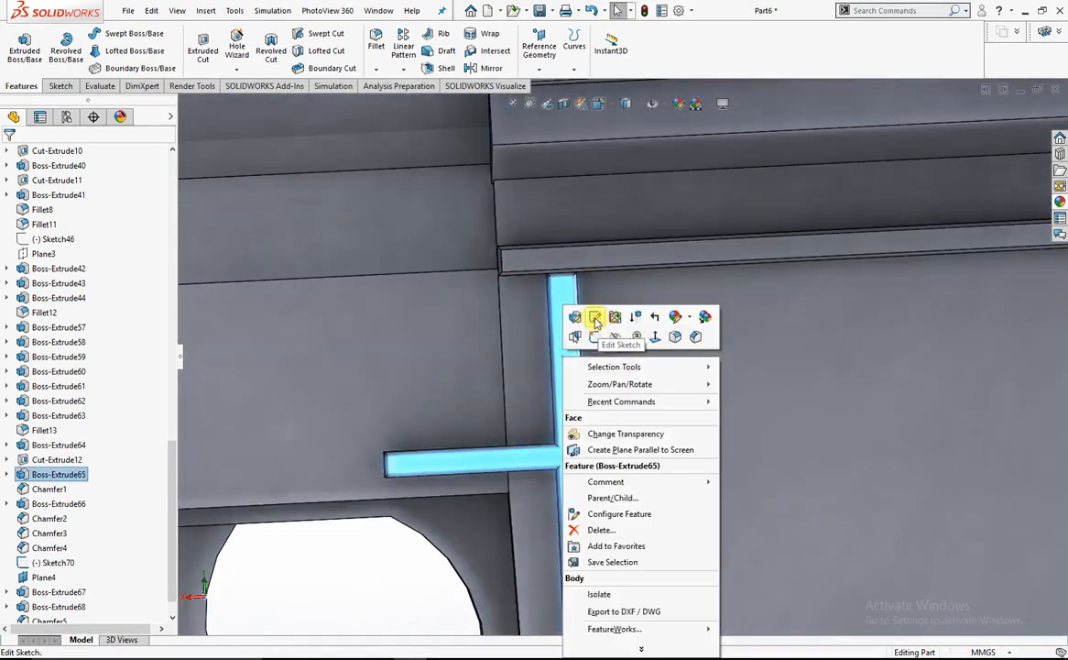
click(596, 320)
drag(606, 433, 651, 429)
drag(554, 424, 615, 422)
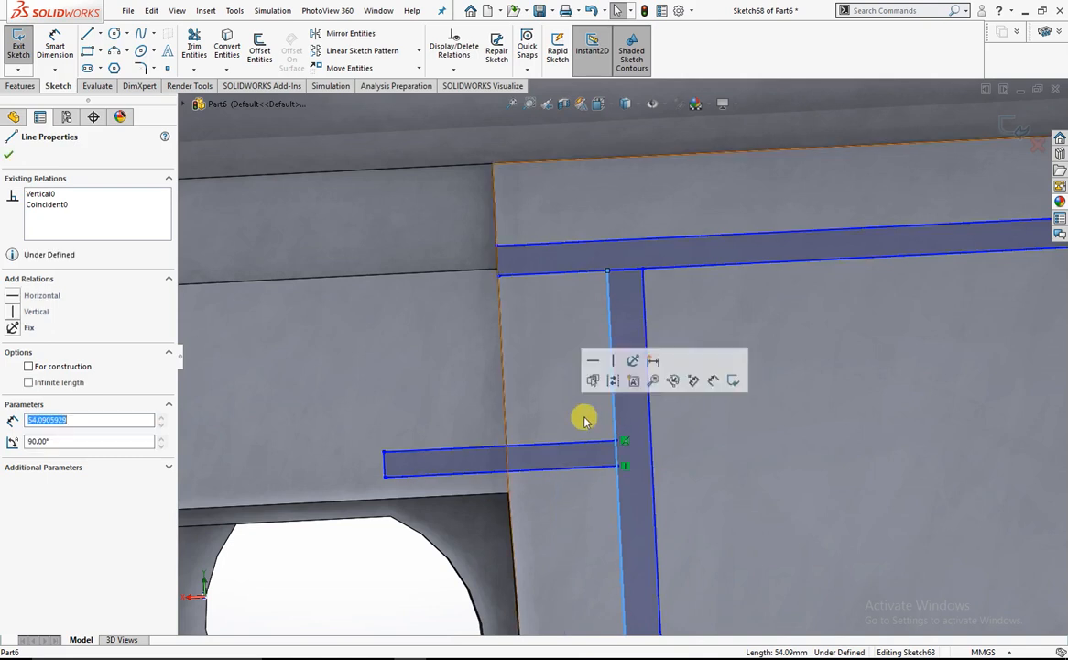
click(1015, 127)
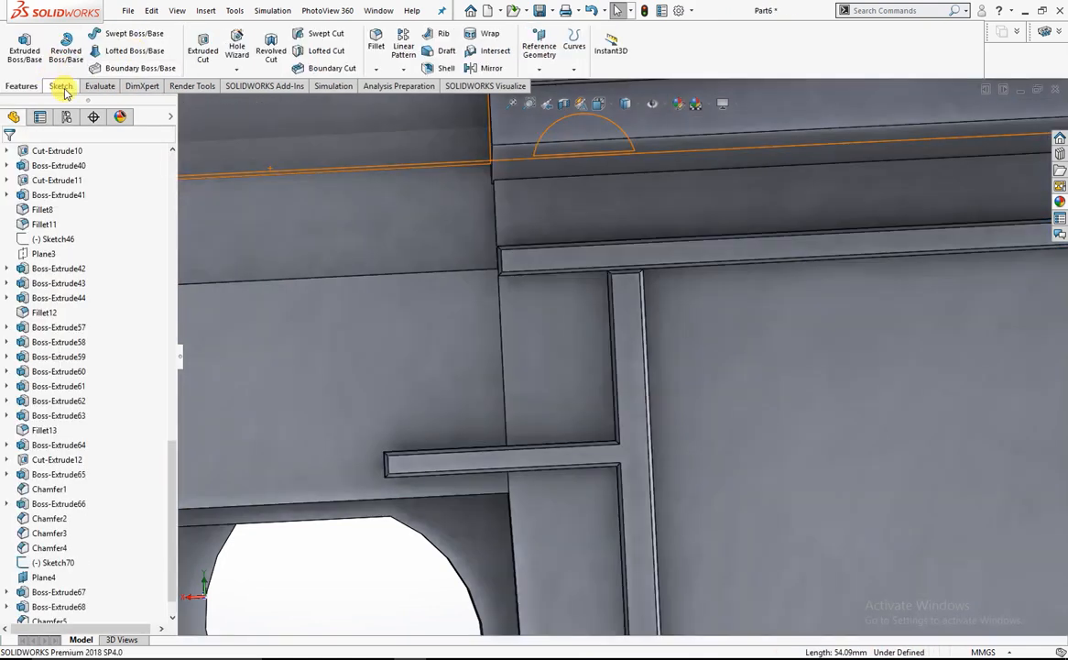
On the magazine well face above the short horizontal rib, sketch a vertical straight slot about 7.3 mm wide with centres about 7 mm apart
click(61, 85)
click(18, 44)
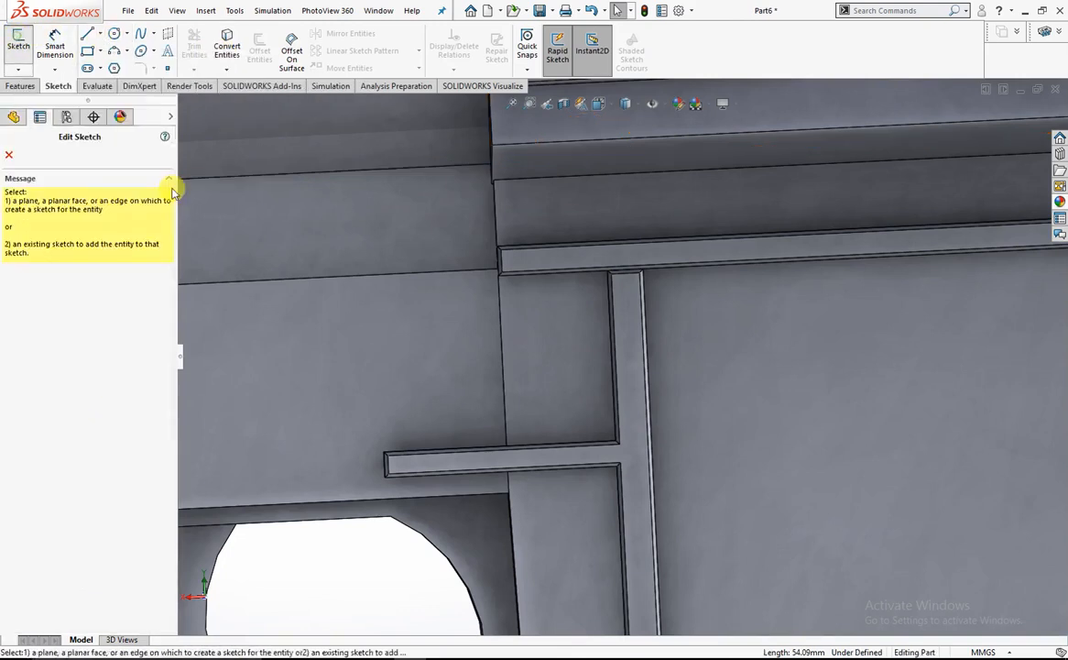
click(575, 390)
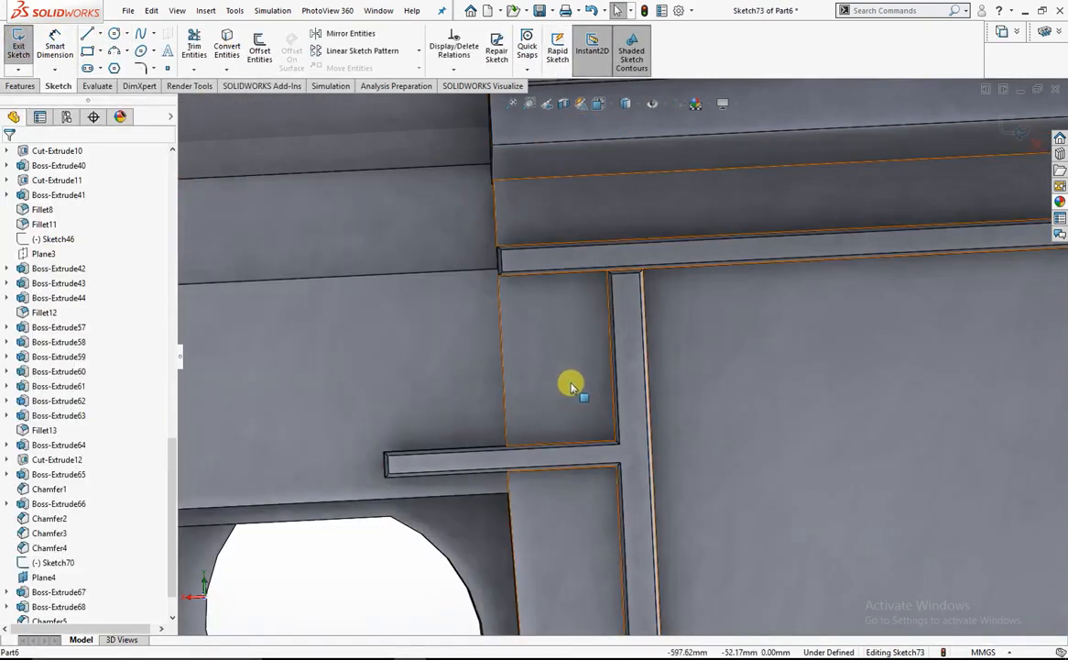
click(87, 70)
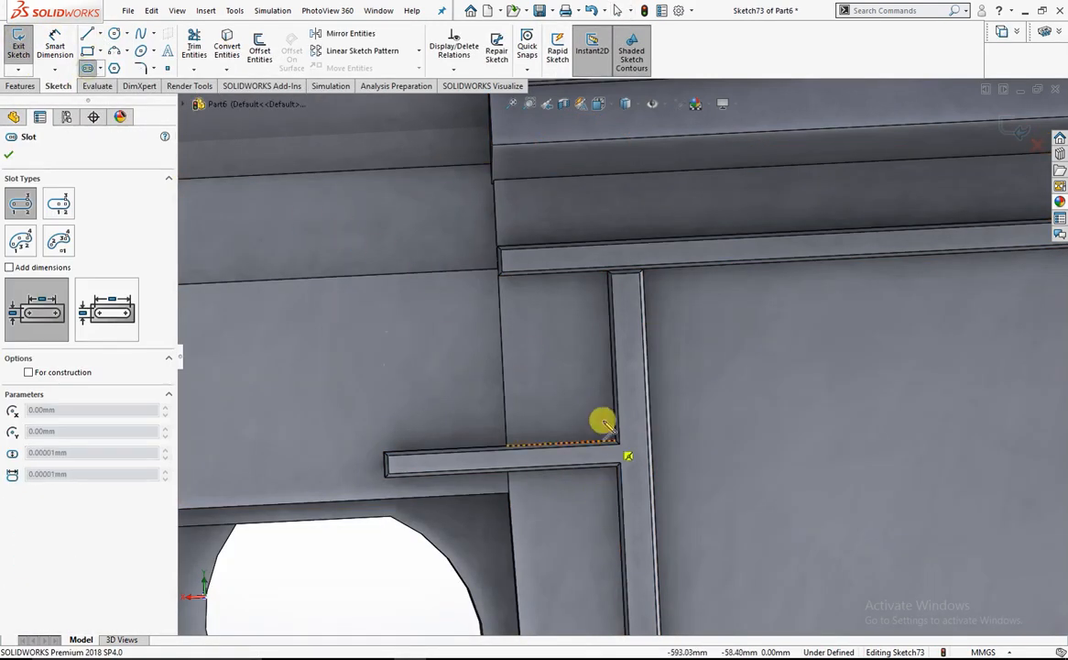
click(553, 382)
click(553, 331)
click(577, 358)
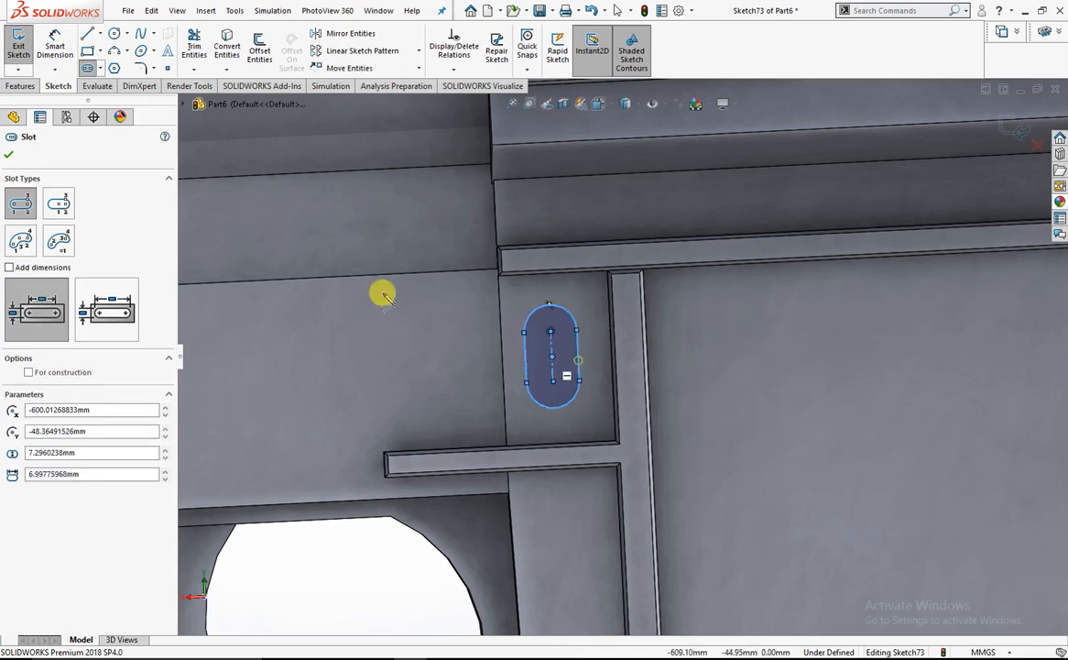
click(10, 158)
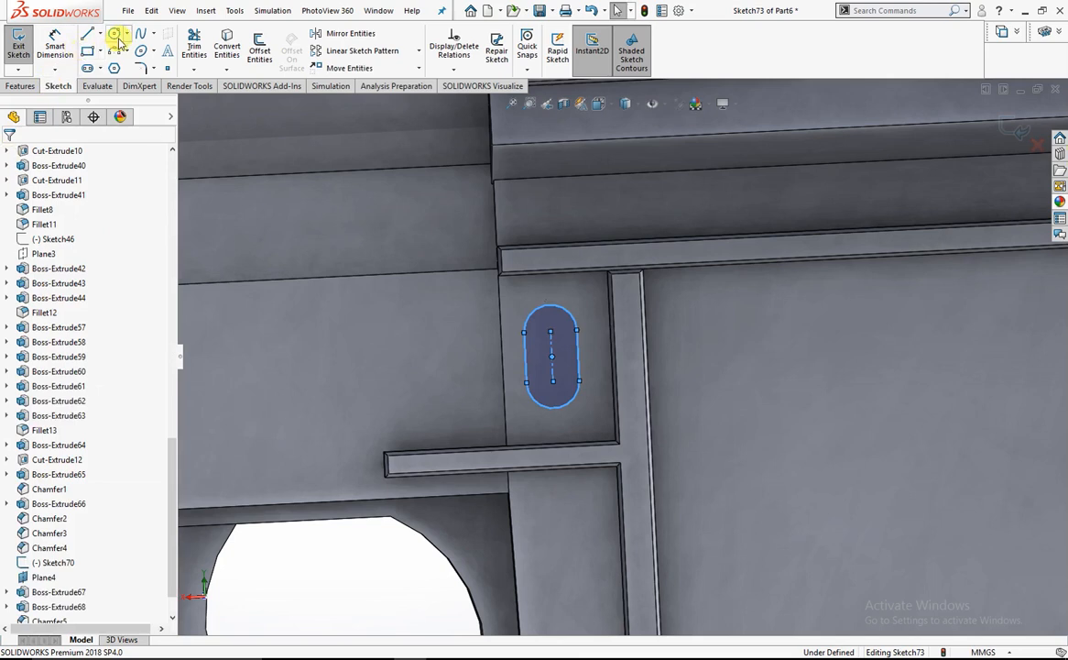
Draw a circle of about 1.55 mm radius at the centre of the slot
click(115, 37)
click(560, 363)
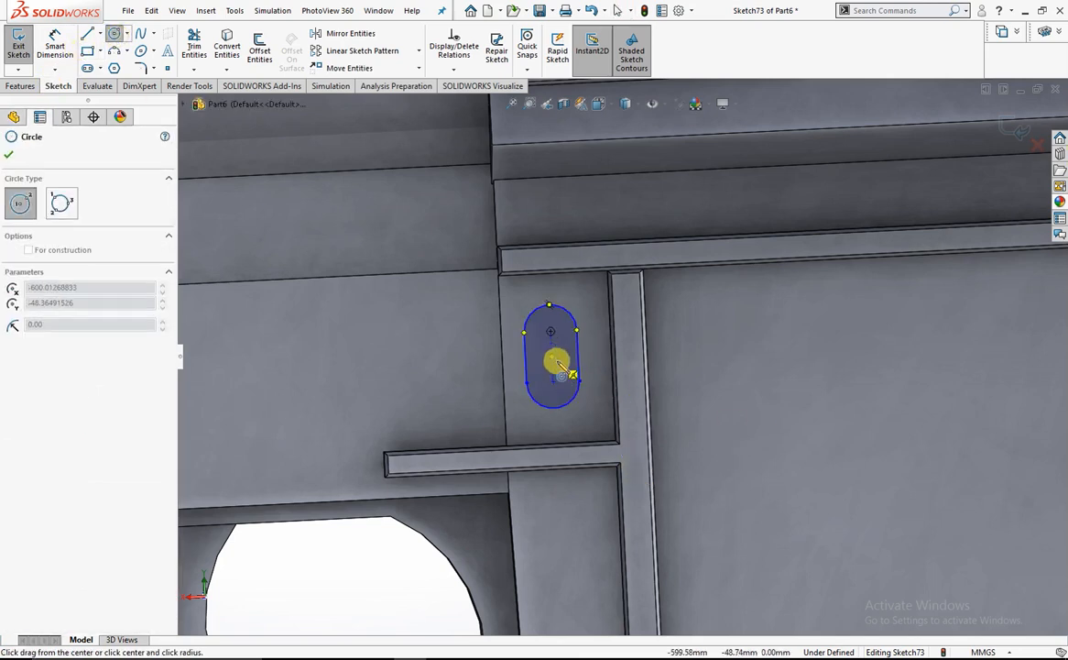
click(560, 365)
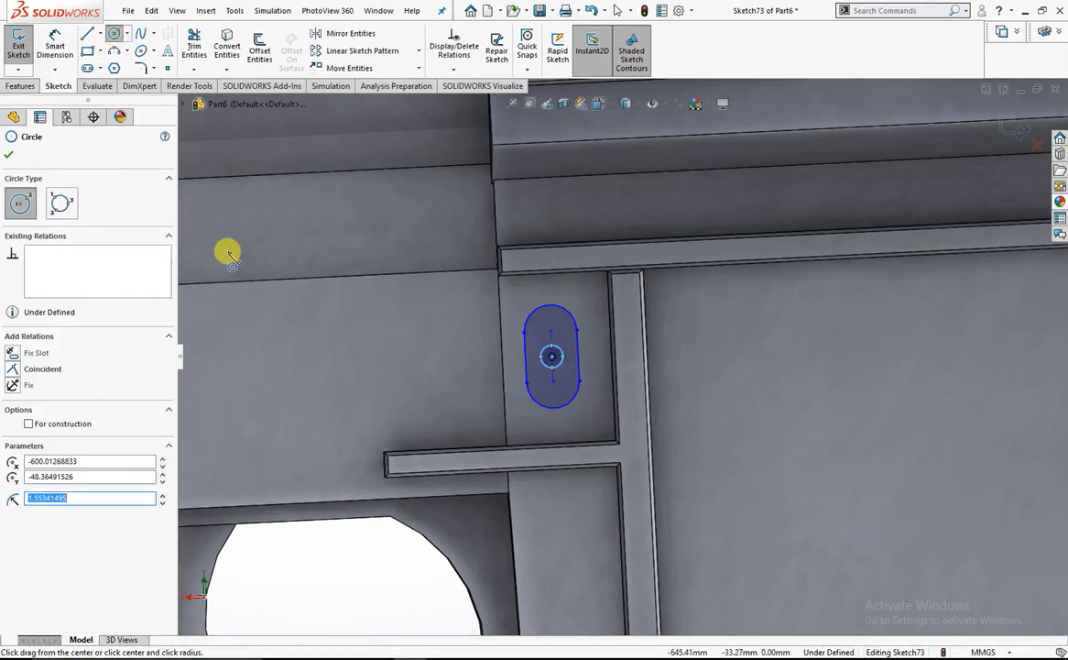
click(9, 154)
Extrude the slot profile around the circle on the magazine well 0.5 mm as a merged boss
click(22, 86)
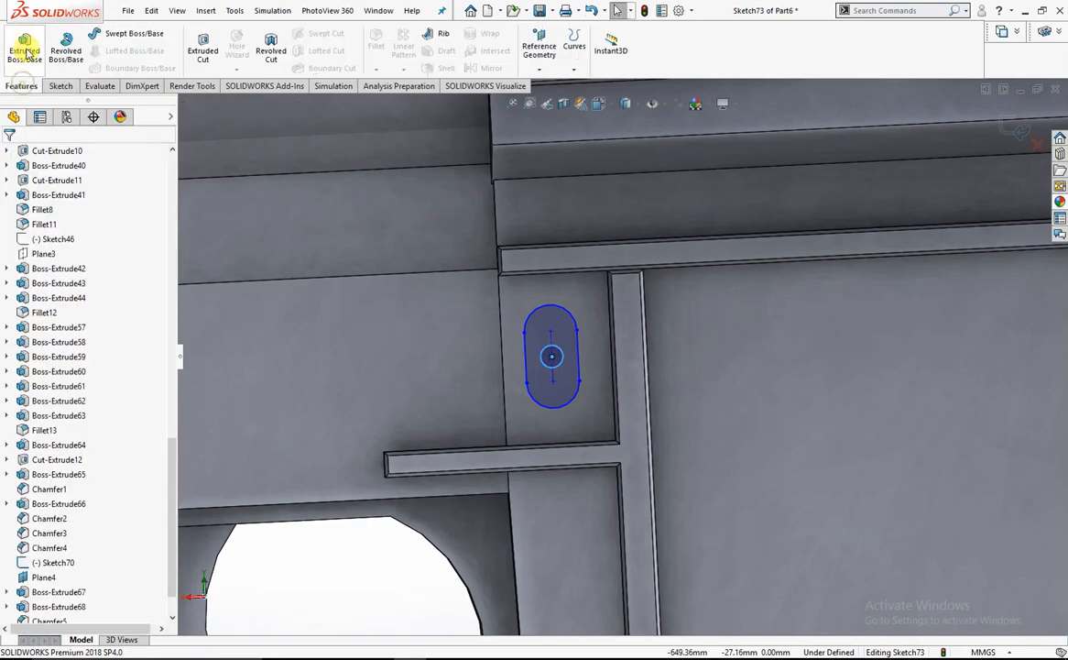
click(24, 46)
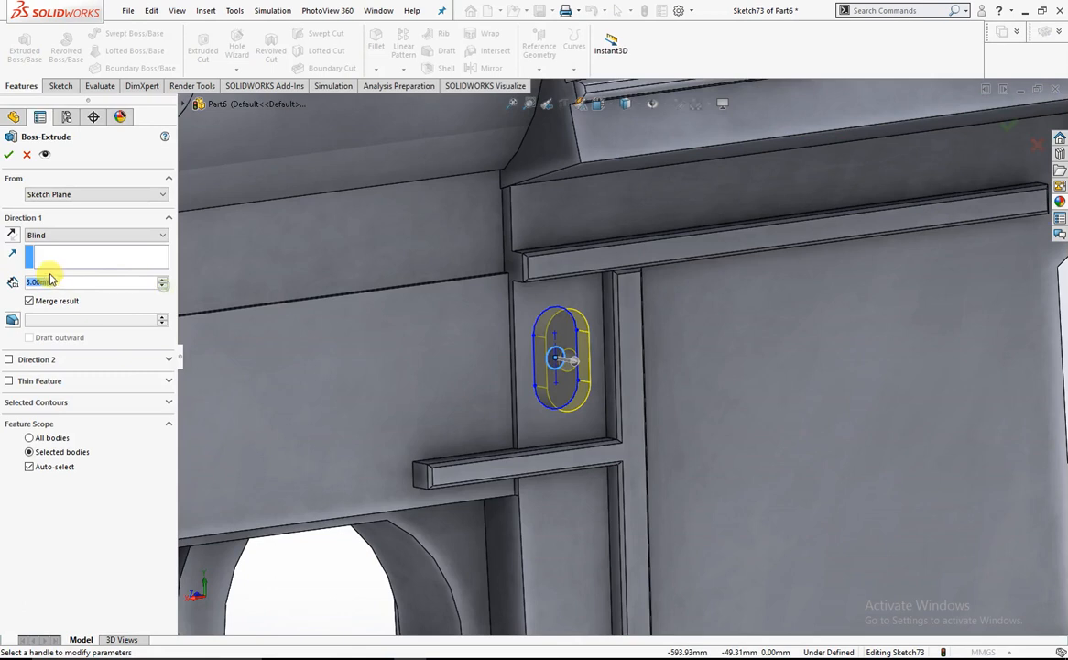
text(0.5)
key(Return)
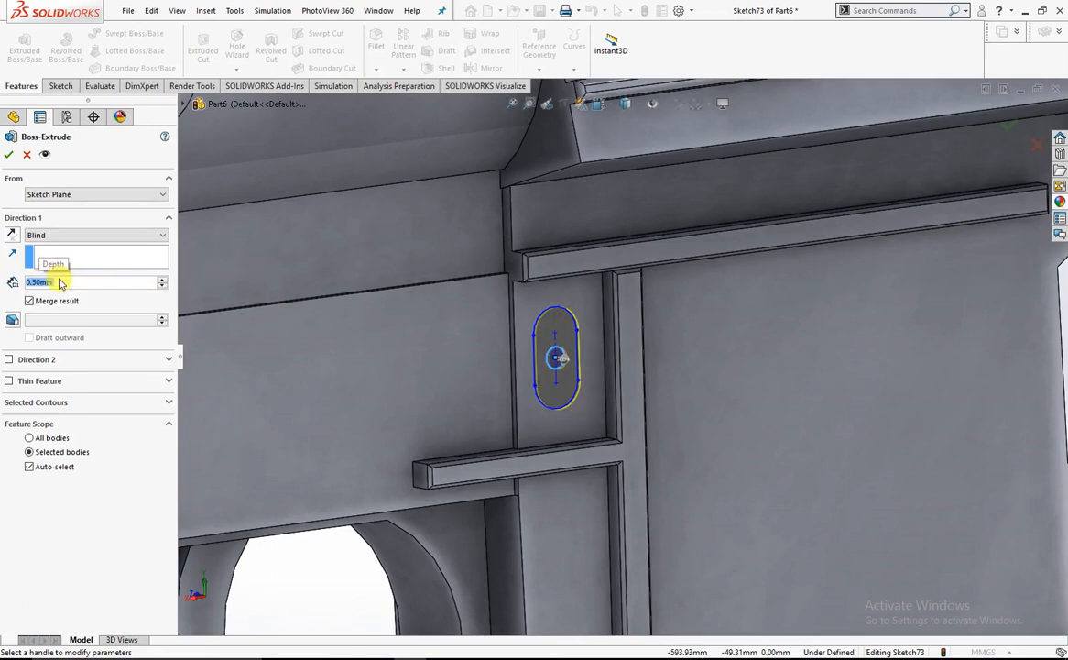
click(8, 155)
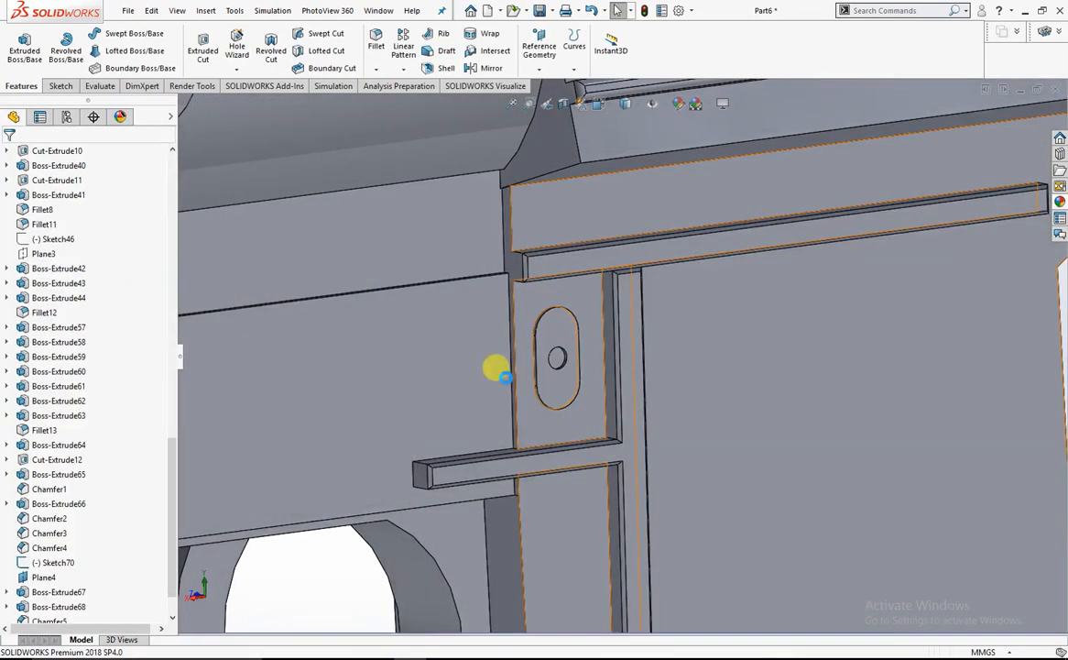
Switch to the back view and start a new sketch on the Front Plane
scroll(513, 371, up, 8)
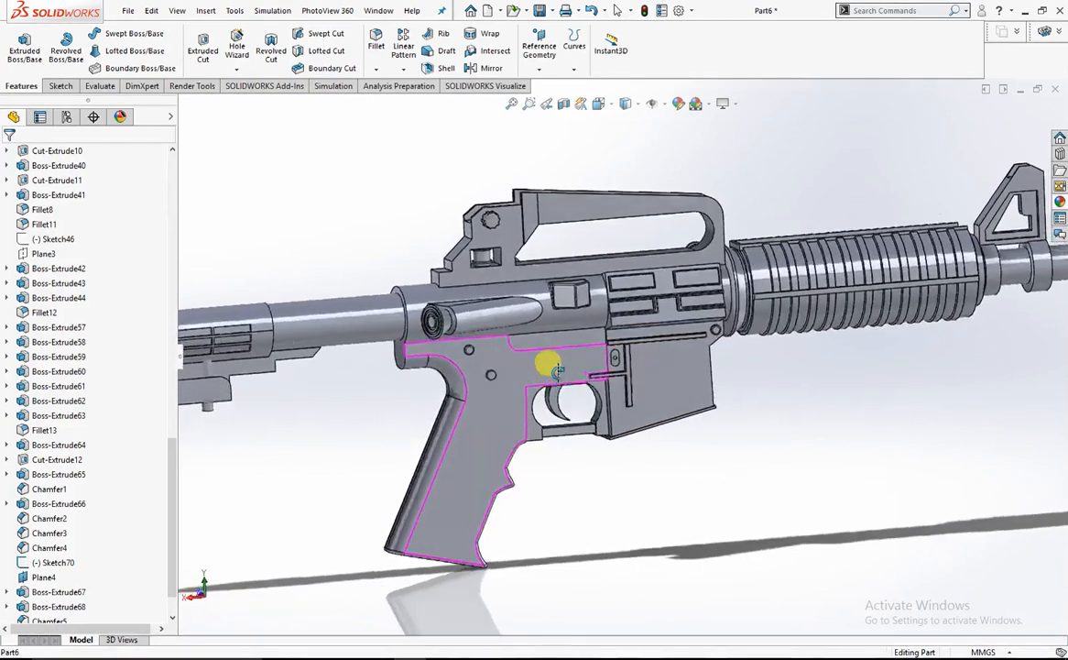
scroll(641, 367, down, 5)
scroll(641, 348, up, 5)
middle_drag(632, 341, 652, 183)
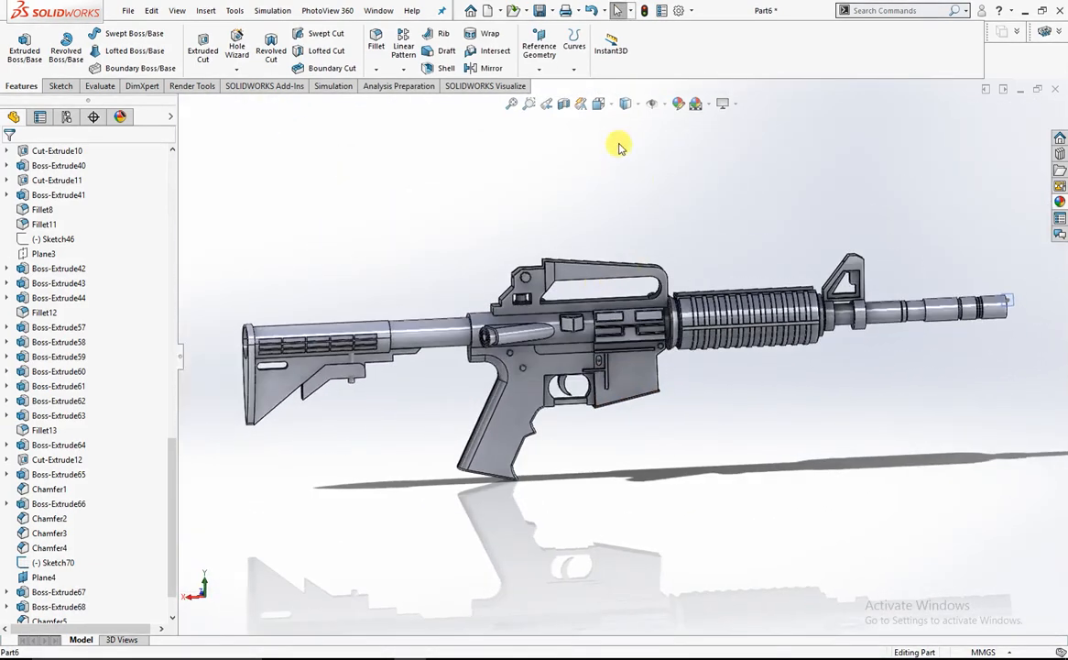
click(612, 108)
click(508, 443)
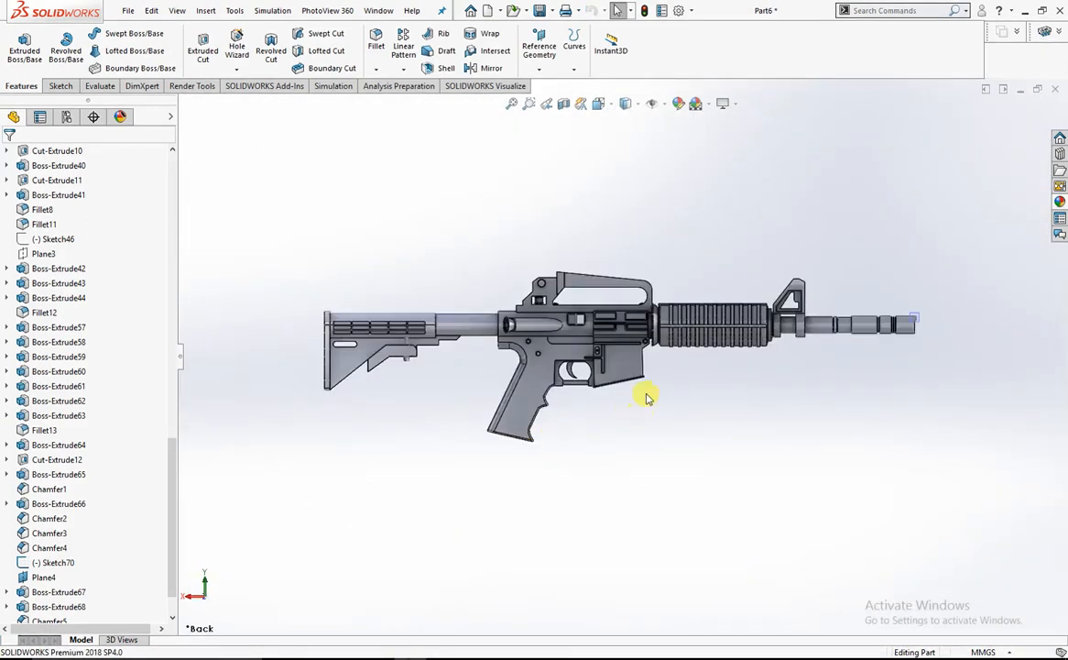
scroll(564, 341, down, 5)
click(60, 86)
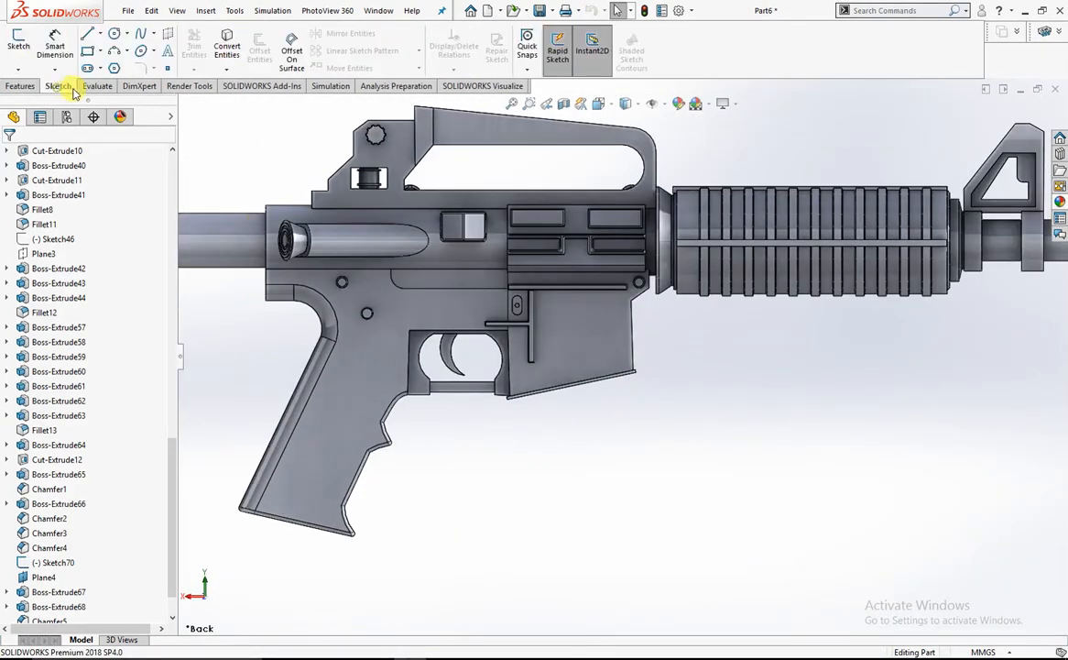
click(17, 43)
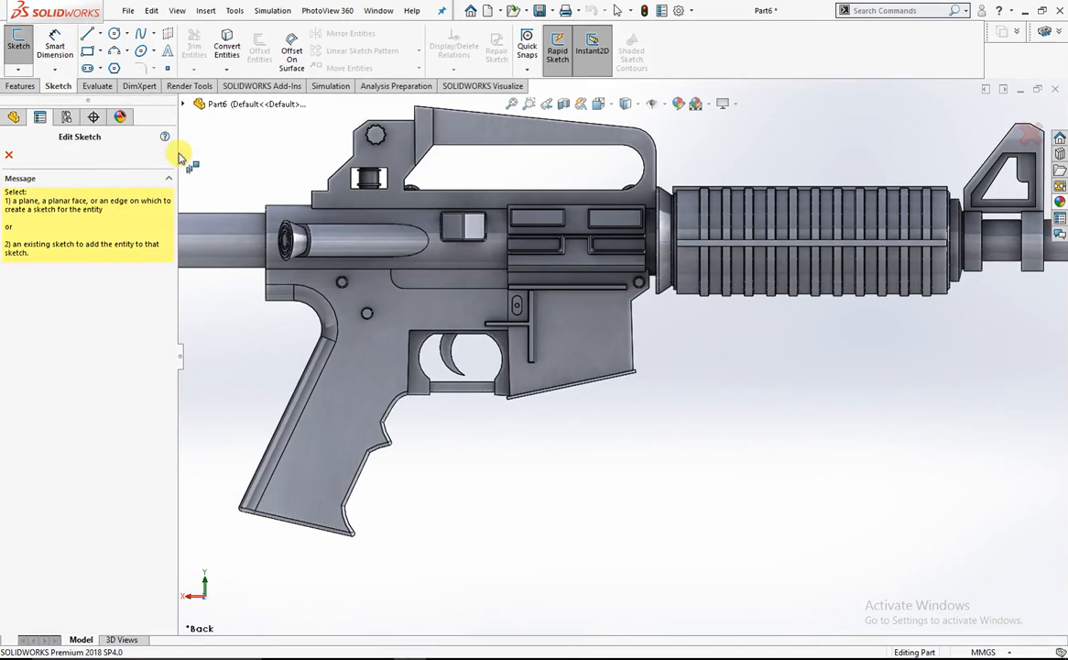
click(186, 107)
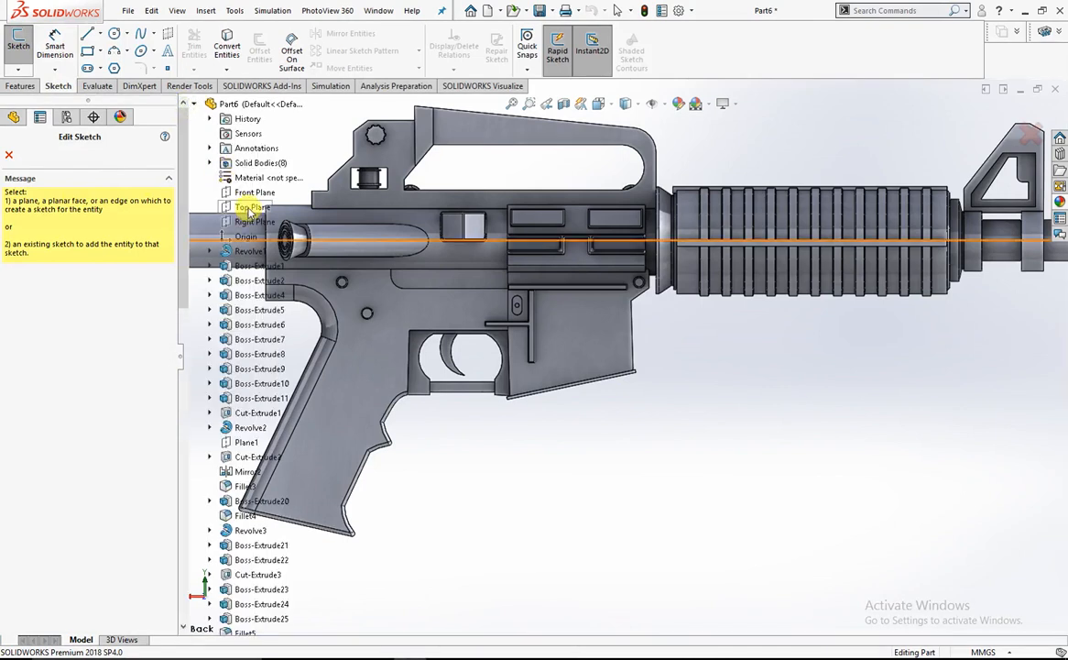
click(243, 192)
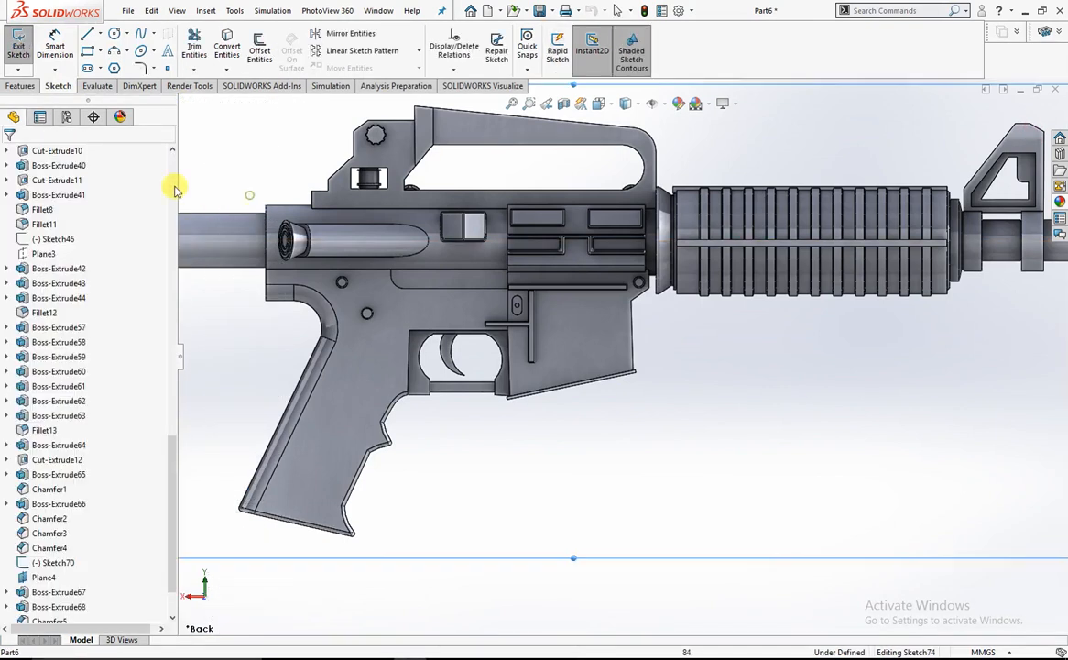
Draw a line about 18 mm long downward from the barrel-side end of the magazine well's bottom edge
click(87, 37)
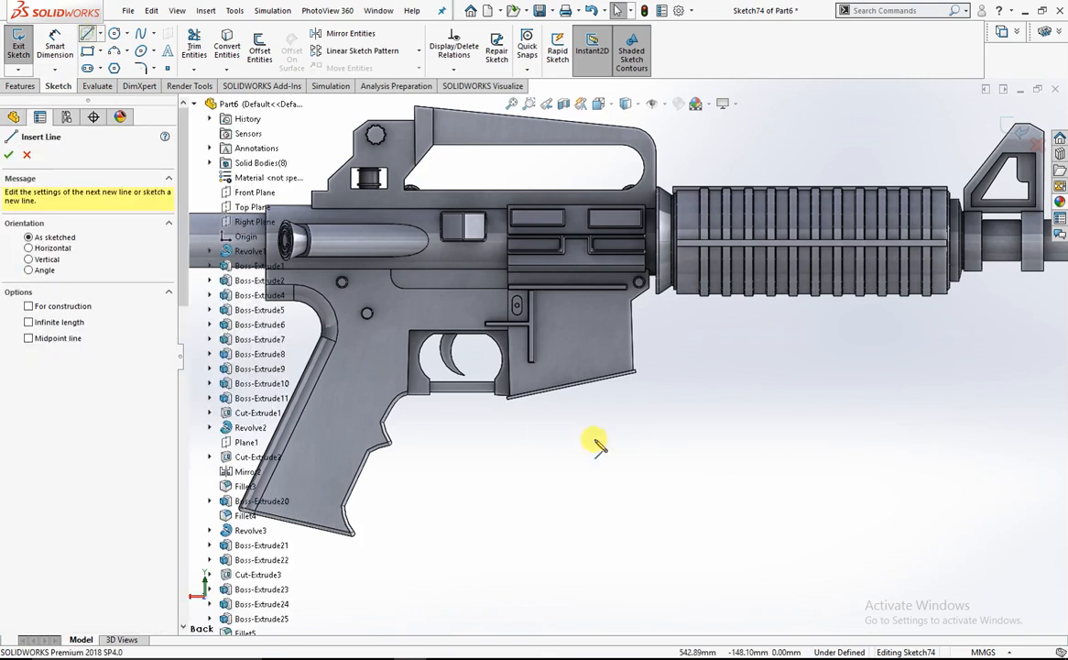
scroll(589, 440, down, 4)
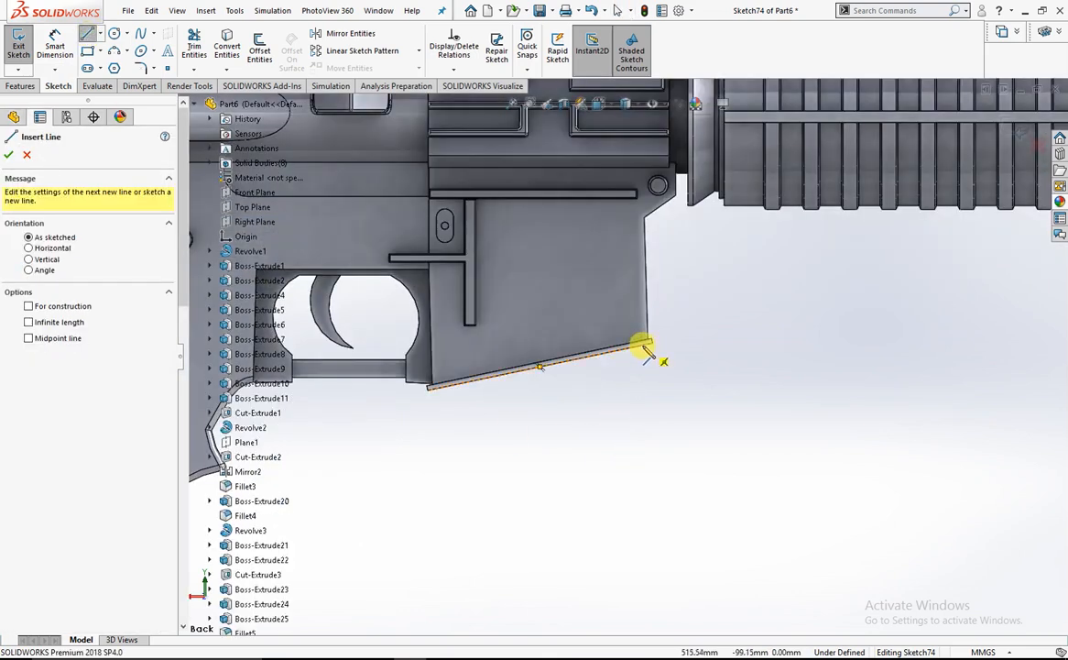
click(644, 346)
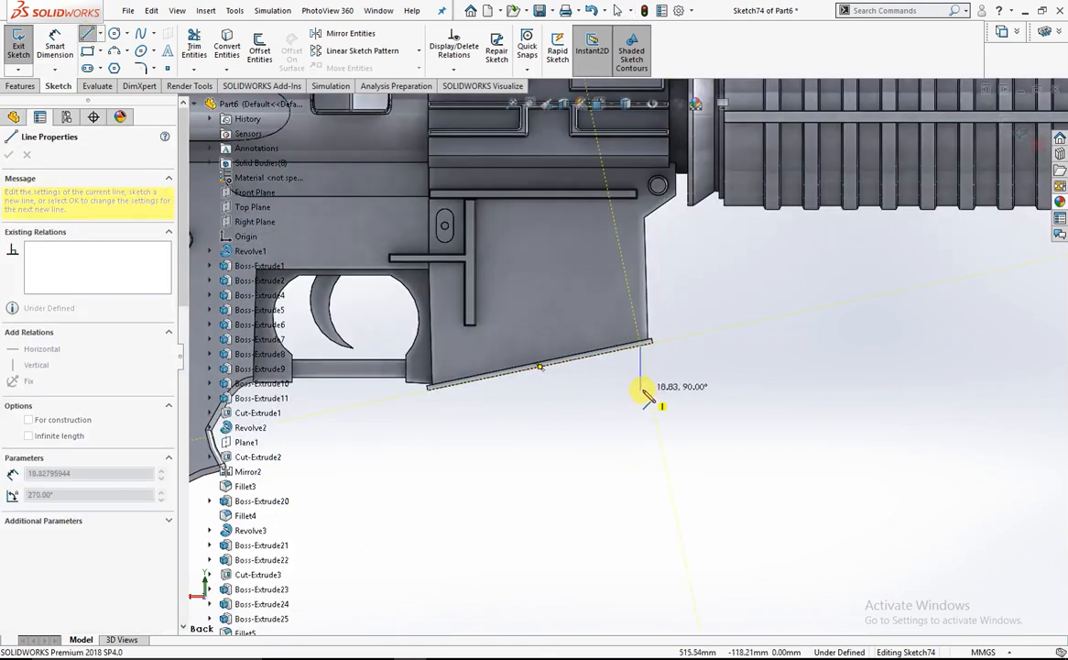
click(644, 387)
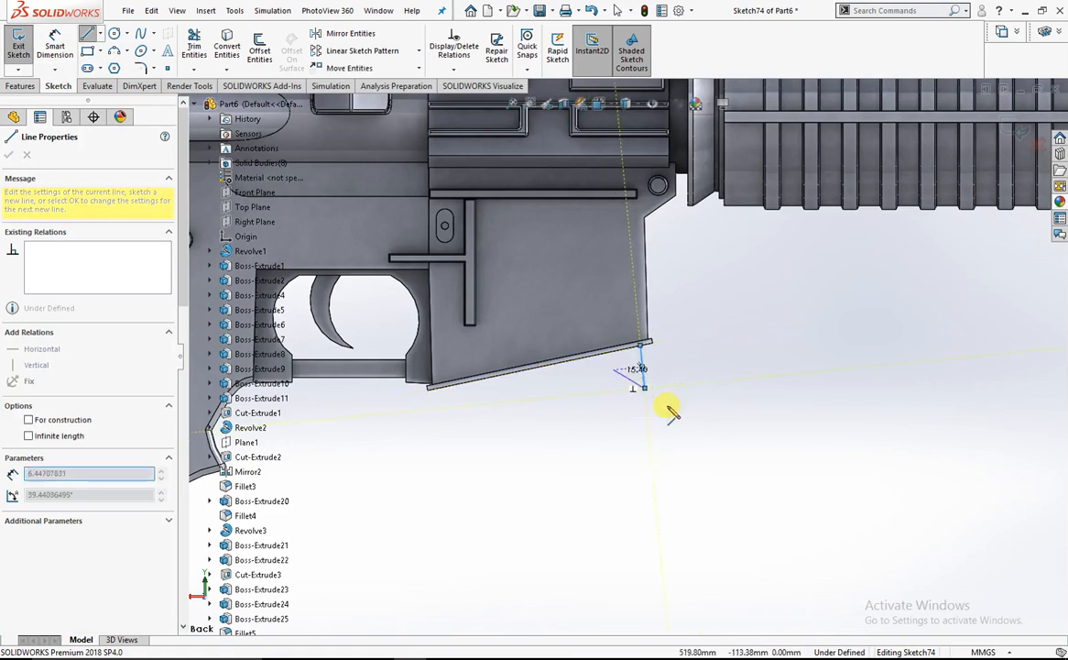
key(Escape)
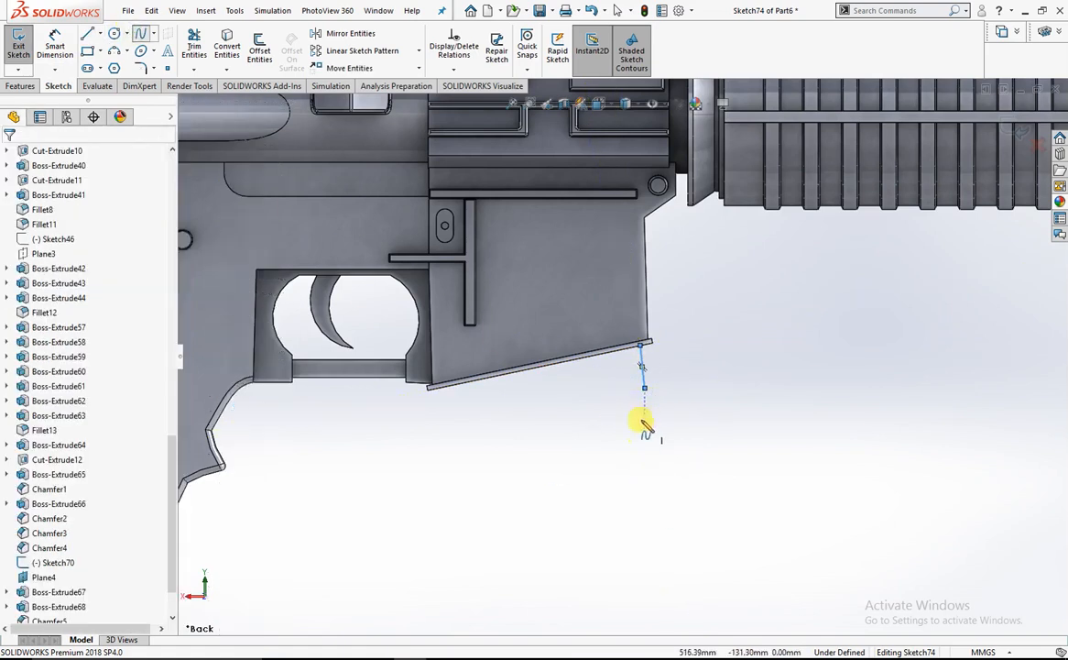
Draw a two-point spline from the short line's lower end diagonally down toward the muzzle and bow it toward the grip
click(644, 388)
scroll(676, 513, up, 5)
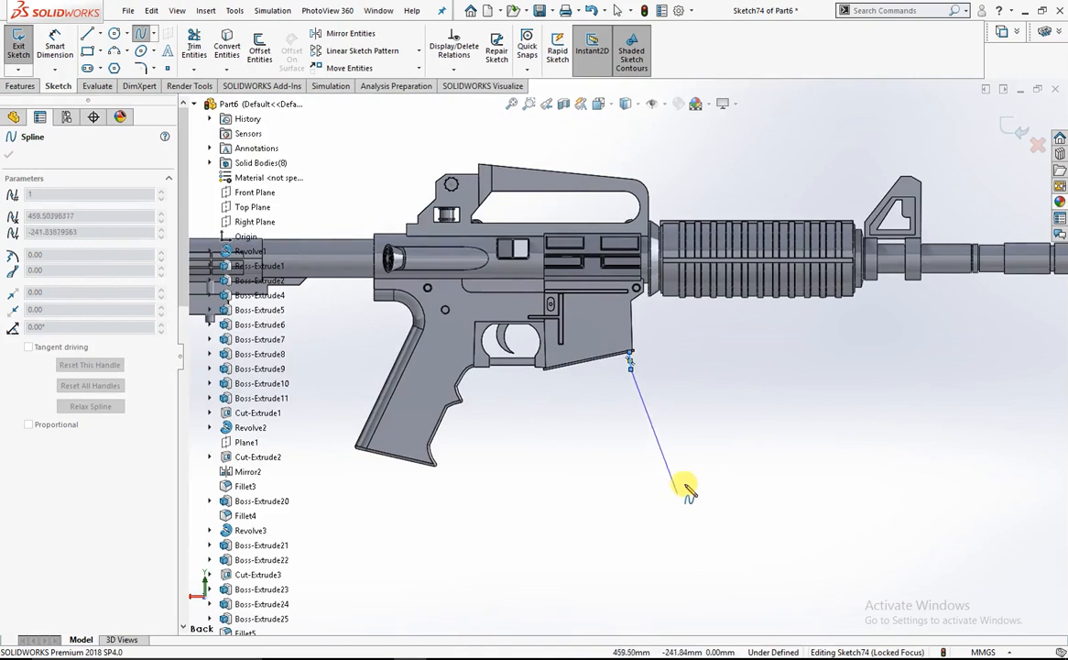
click(694, 513)
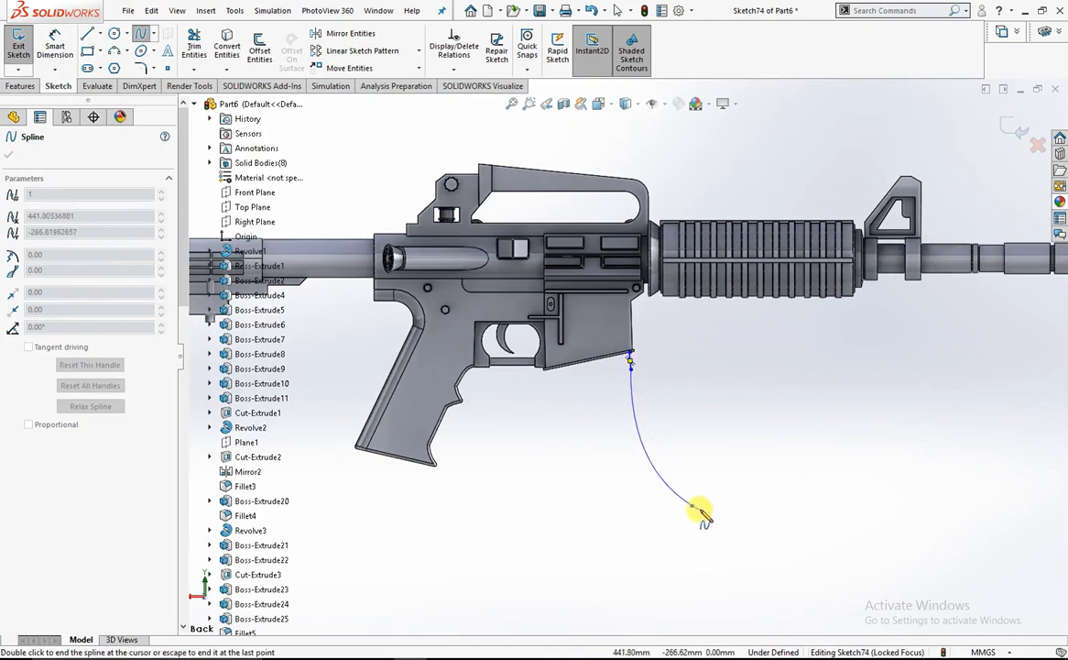
double_click(695, 519)
scroll(668, 463, down, 3)
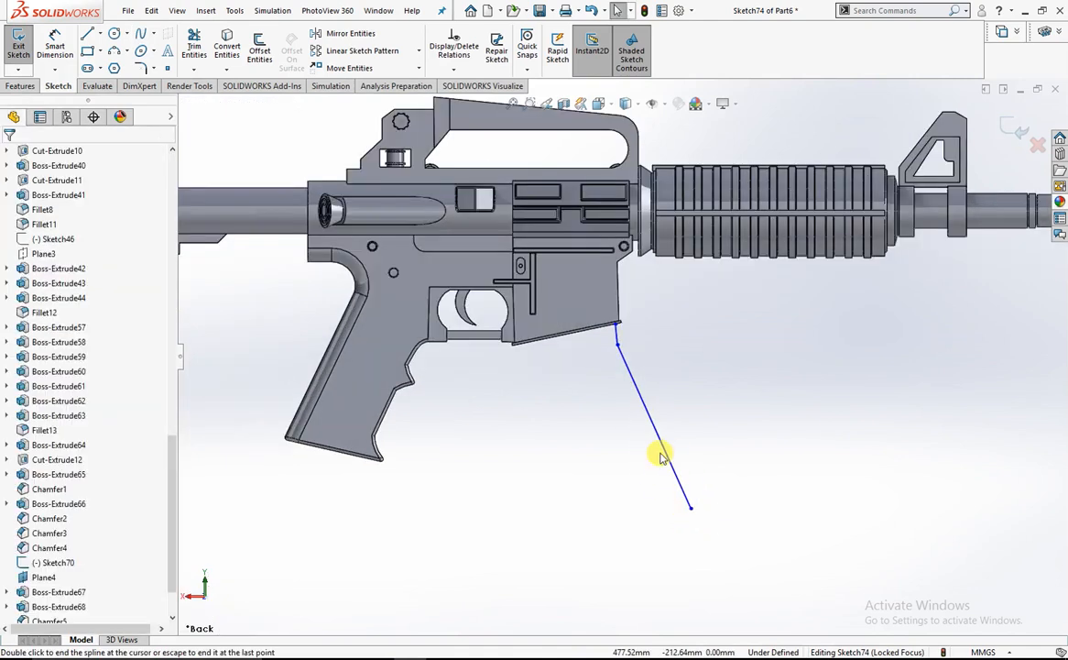
click(644, 401)
scroll(627, 392, down, 3)
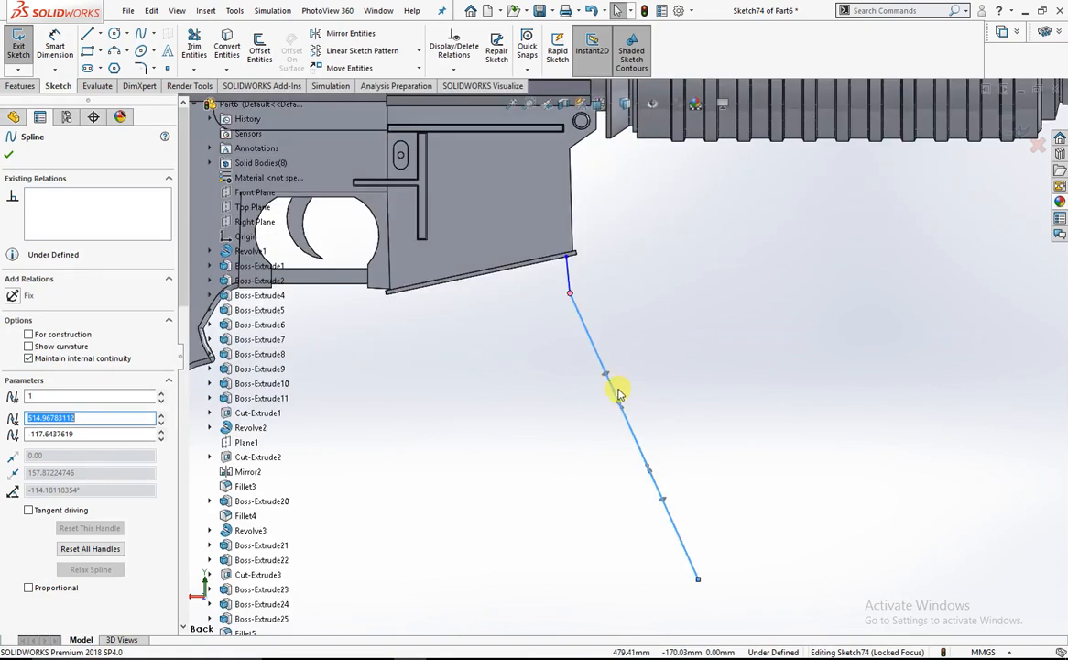
drag(608, 376, 586, 391)
Draw a second spline from the grip-side end of the well's bottom edge, roughly parallel to the first, and bow it toward the grip
scroll(517, 389, up, 5)
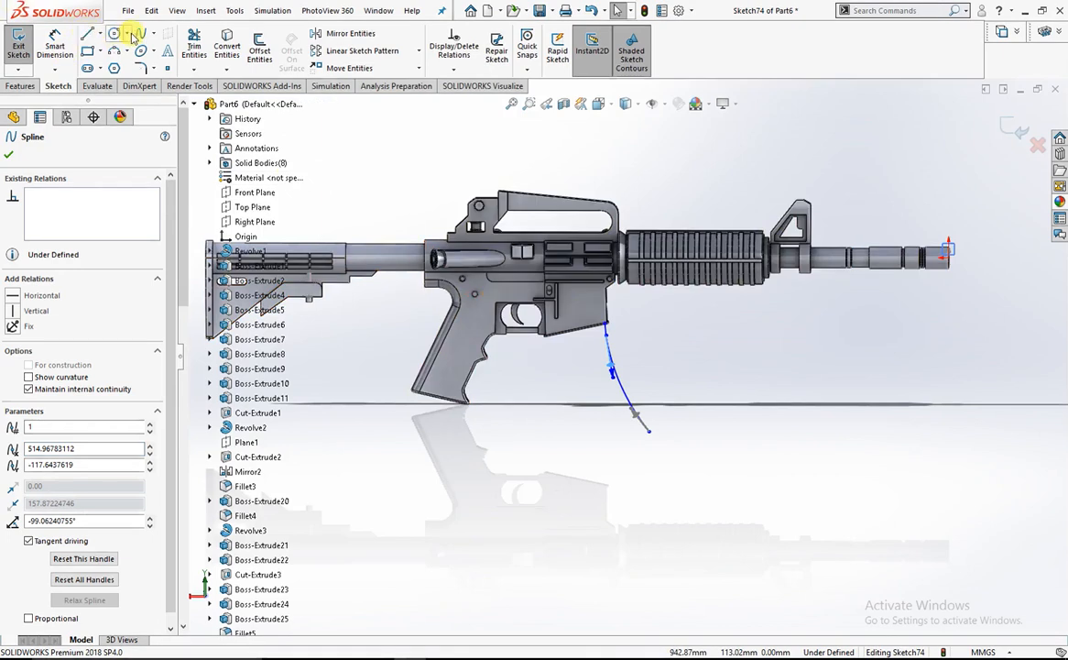
scroll(682, 394, down, 3)
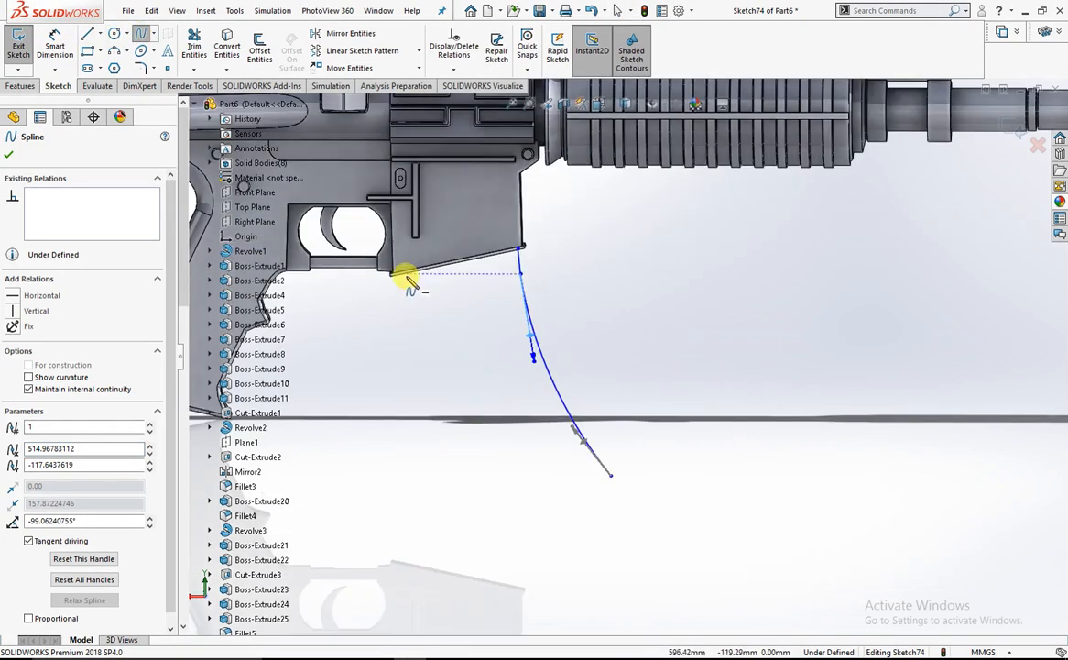
click(404, 274)
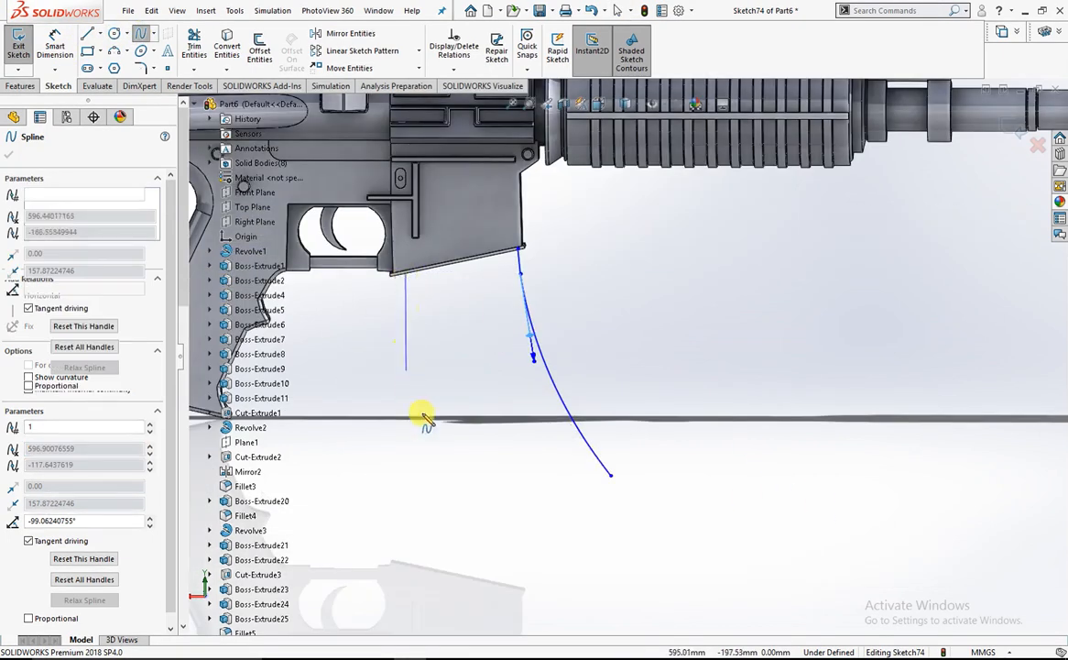
click(488, 503)
double_click(488, 502)
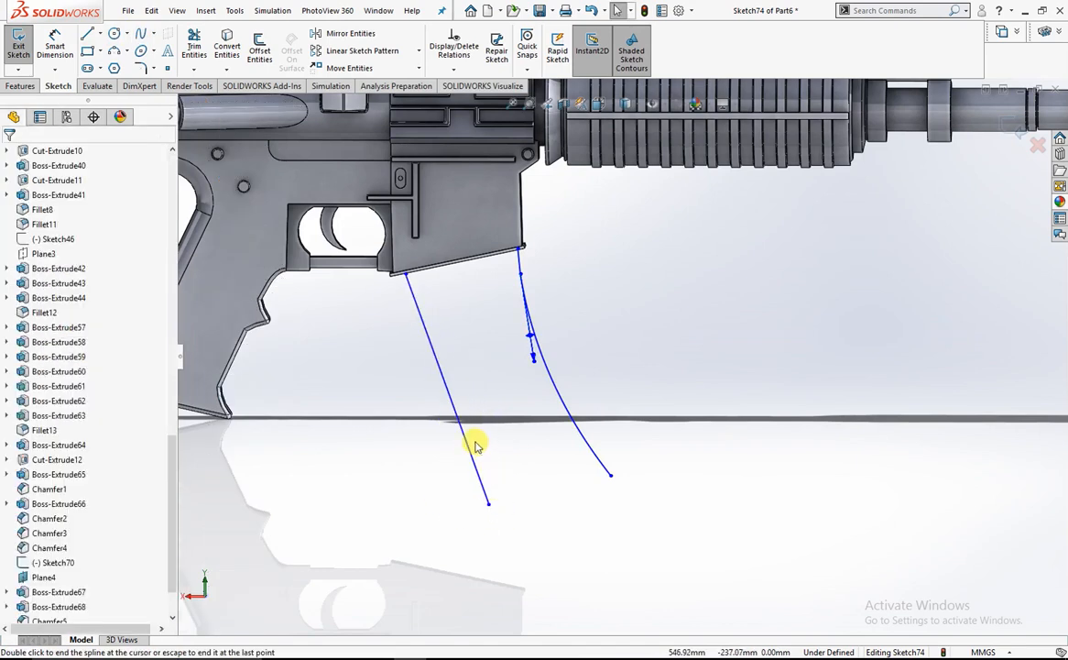
click(468, 445)
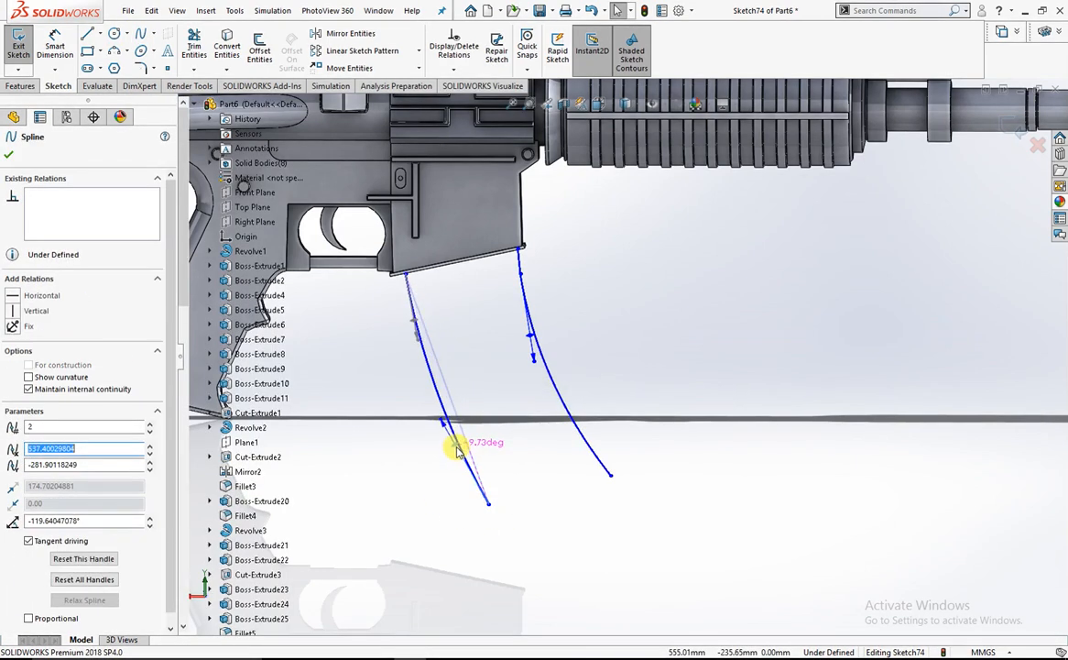
drag(455, 448, 458, 448)
click(406, 373)
Join the lower ends of the two splines with a line about 89.4 mm long
scroll(559, 405, up, 4)
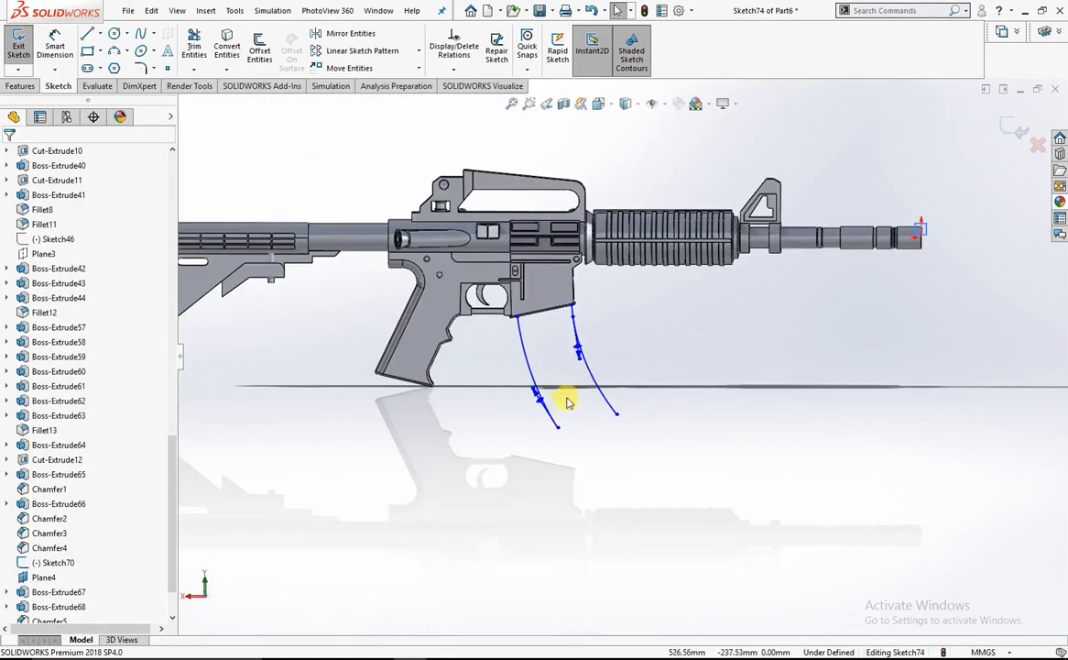
scroll(561, 405, down, 2)
click(86, 37)
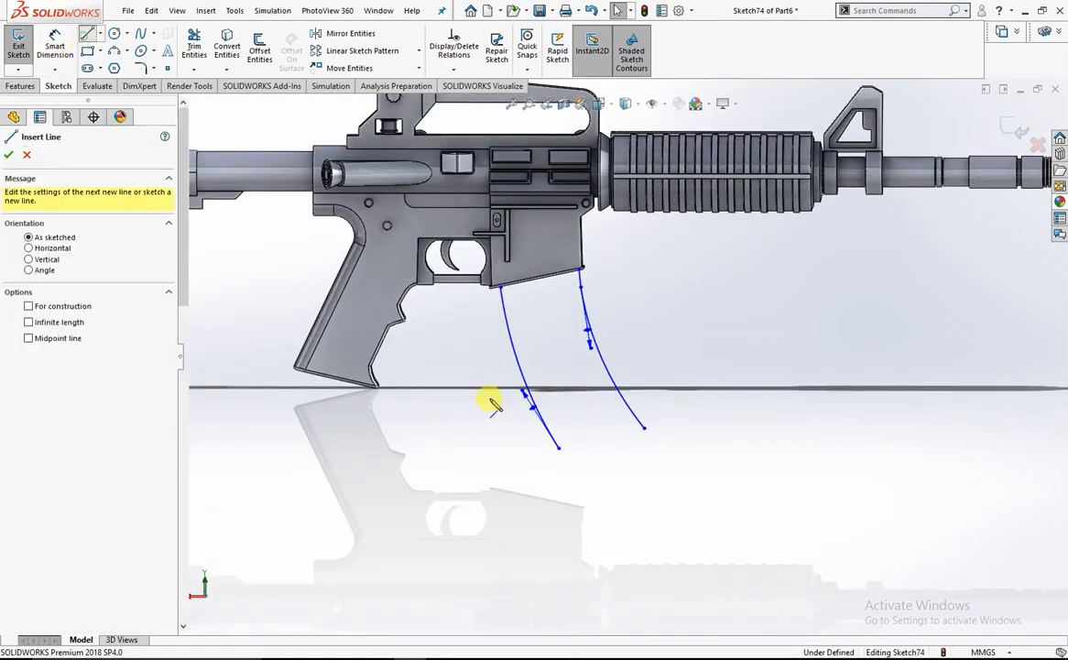
scroll(597, 424, down, 3)
click(533, 458)
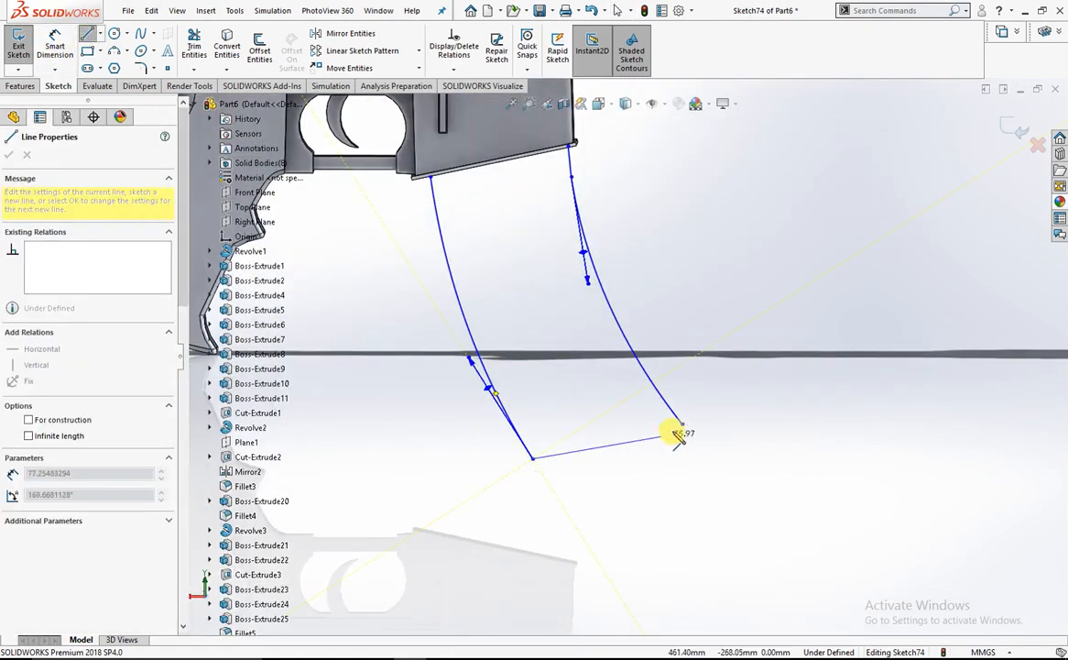
click(683, 424)
scroll(620, 376, up, 5)
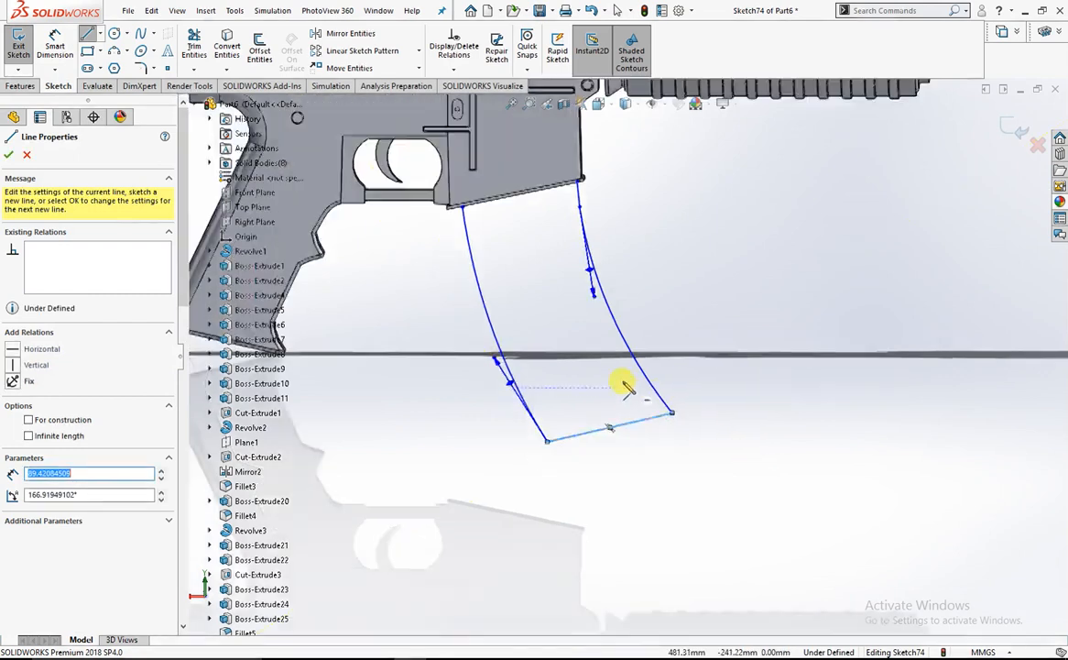
key(Escape)
Close the magazine profile along the well's bottom edge with a line about 82.2 mm long, viewed from the back
scroll(595, 285, down, 1)
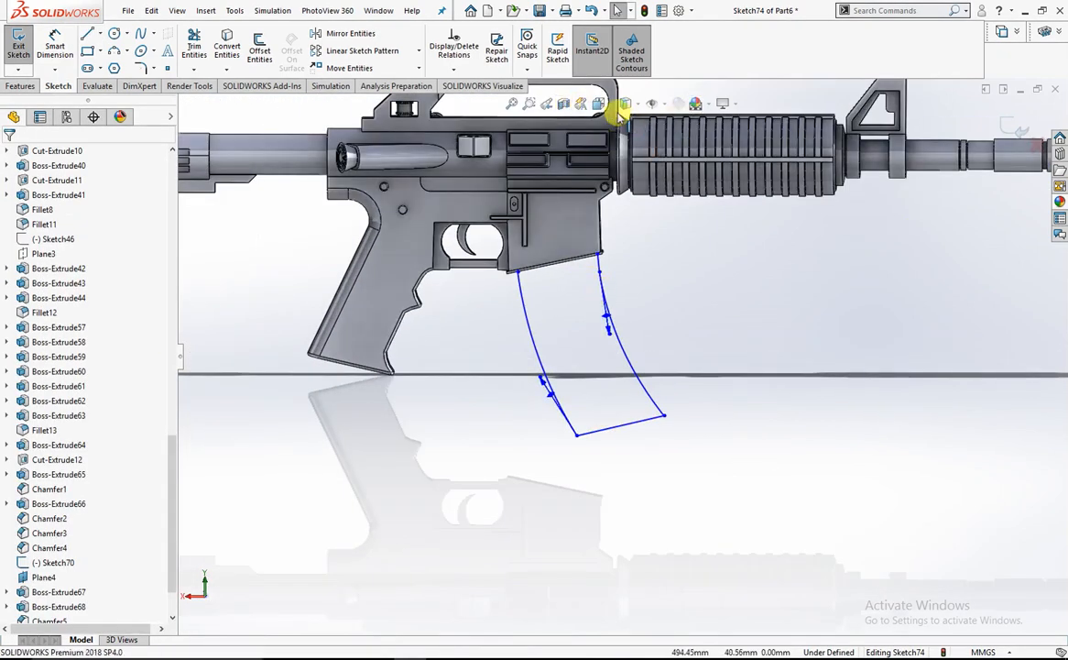
click(599, 103)
click(499, 408)
scroll(622, 394, down, 6)
scroll(649, 519, down, 2)
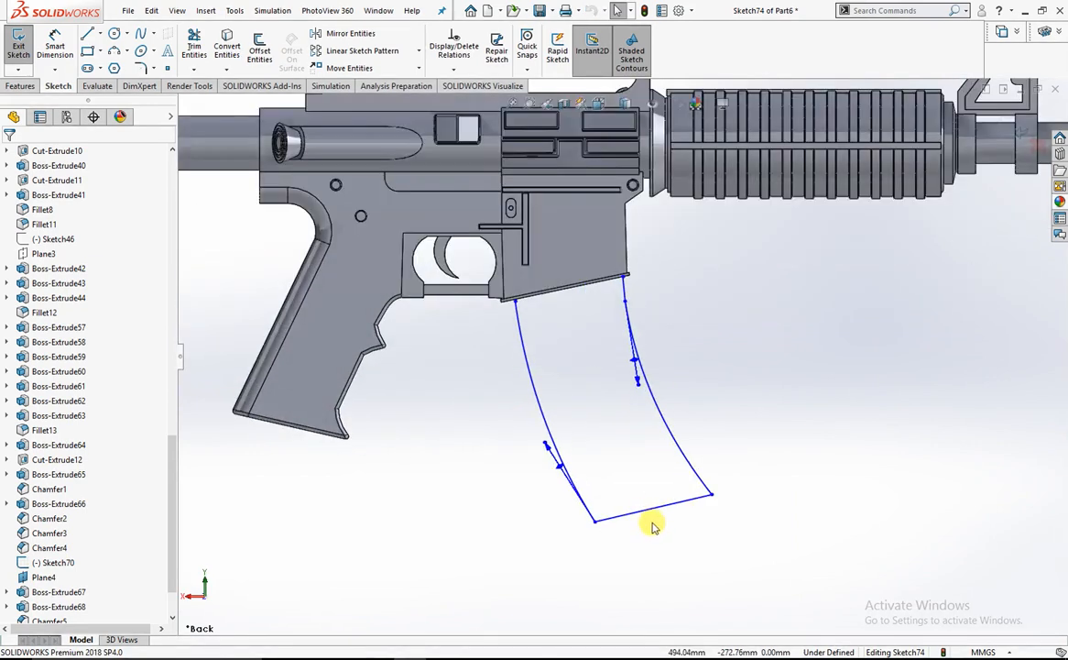
scroll(536, 262, down, 2)
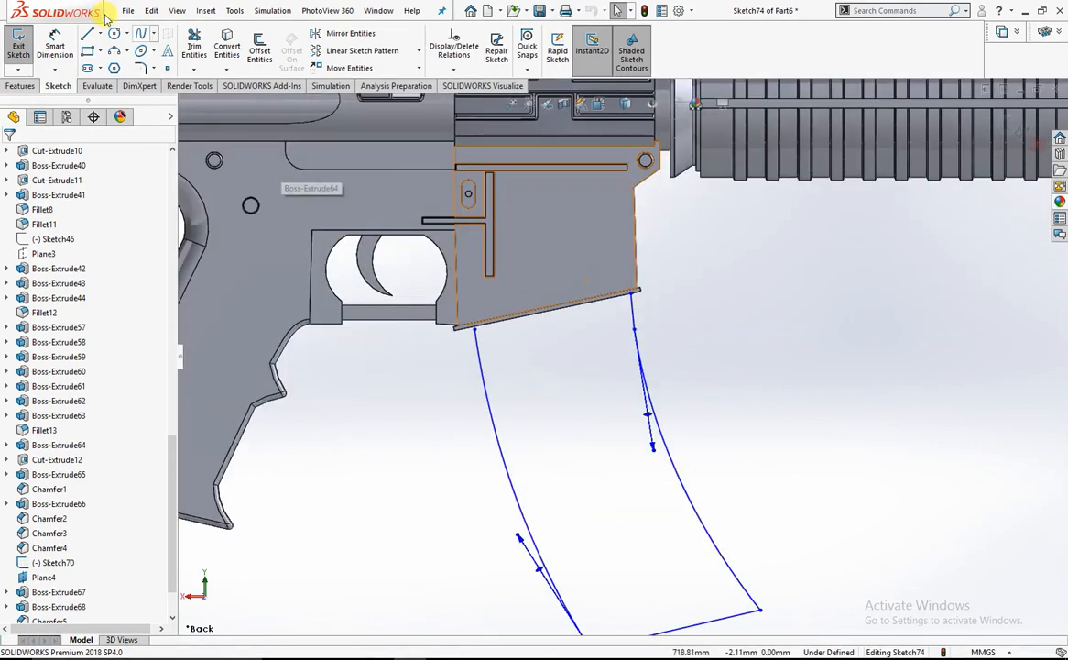
click(87, 34)
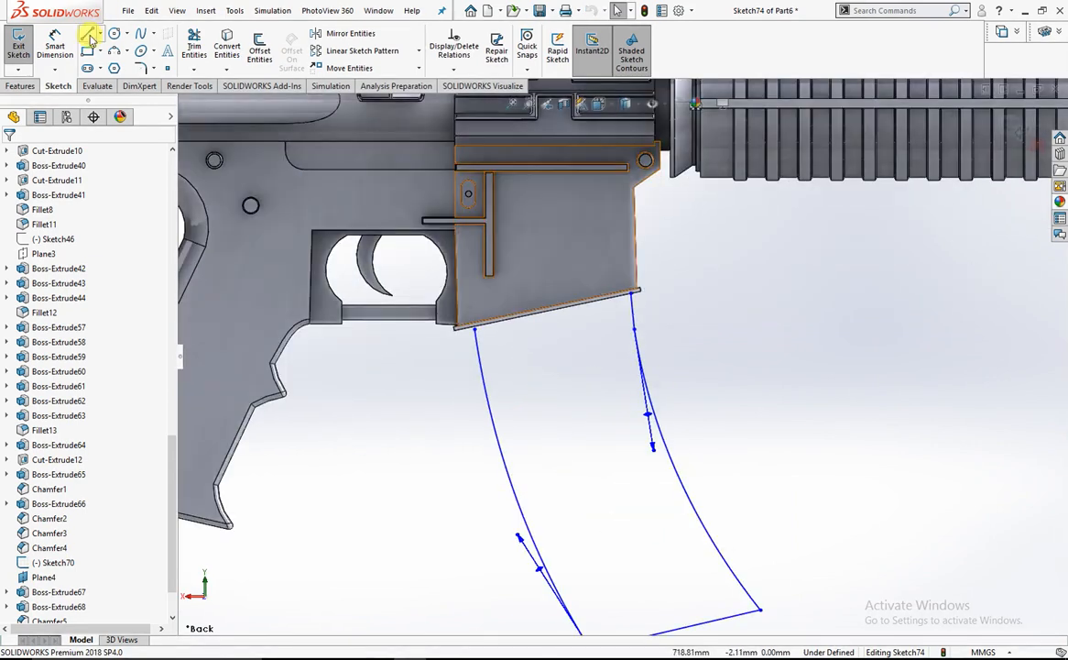
click(475, 330)
click(632, 295)
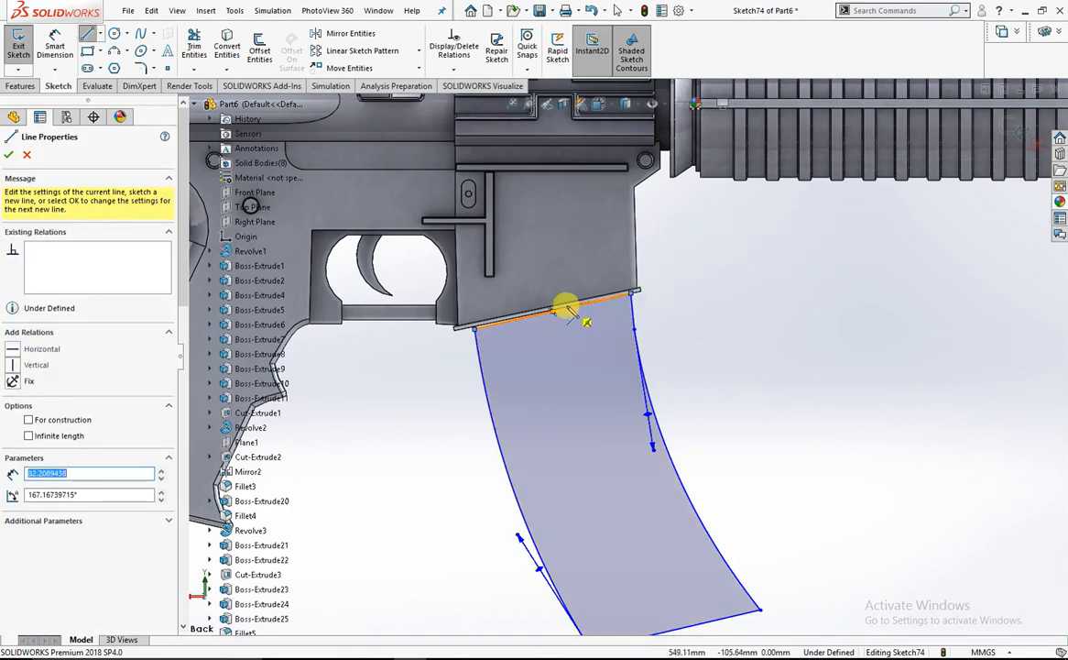
key(Escape)
scroll(556, 310, down, 3)
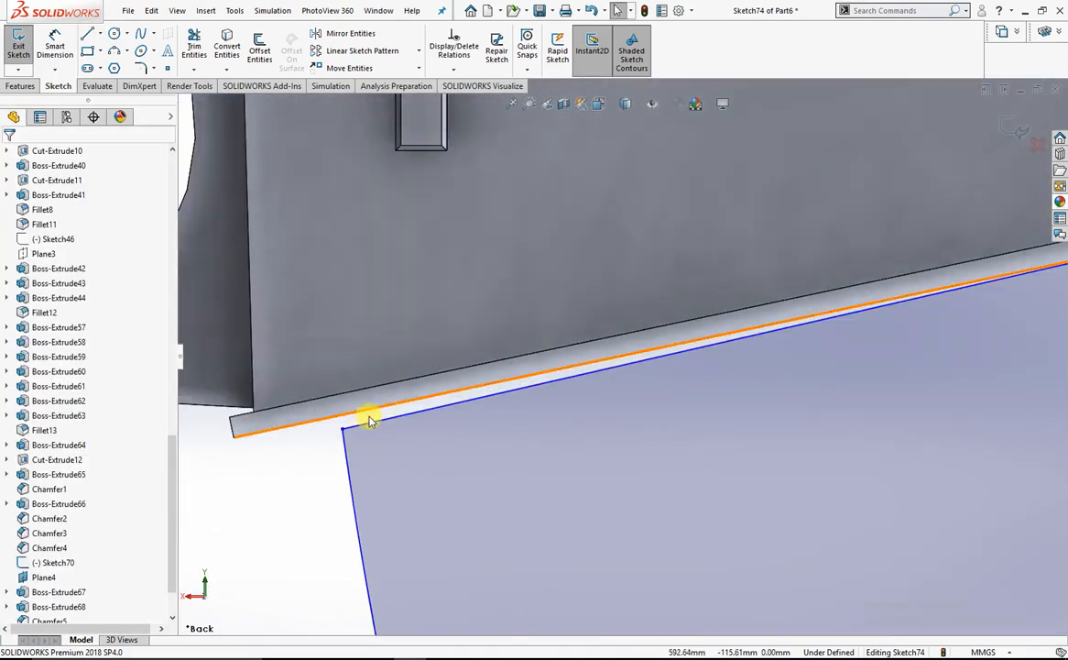
Move the magazine profile's upper grip-side corner onto the magazine well's bottom edge
mouse_move(341, 428)
mouse_down()
mouse_move(341, 410)
mouse_move(357, 429)
mouse_up()
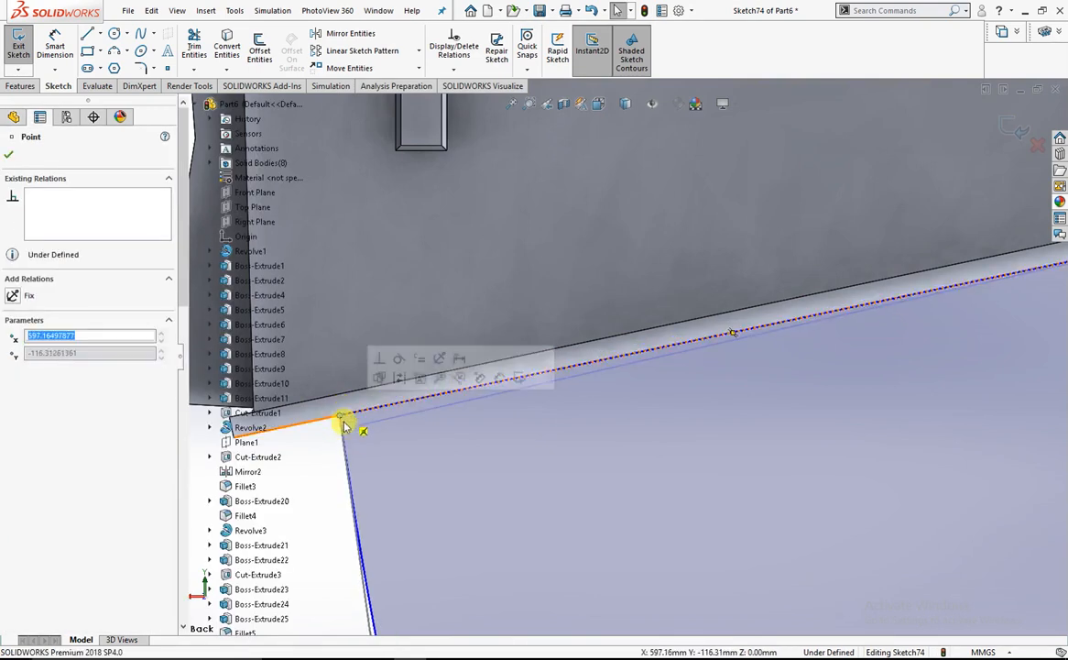
scroll(531, 414, up, 5)
scroll(618, 396, up, 4)
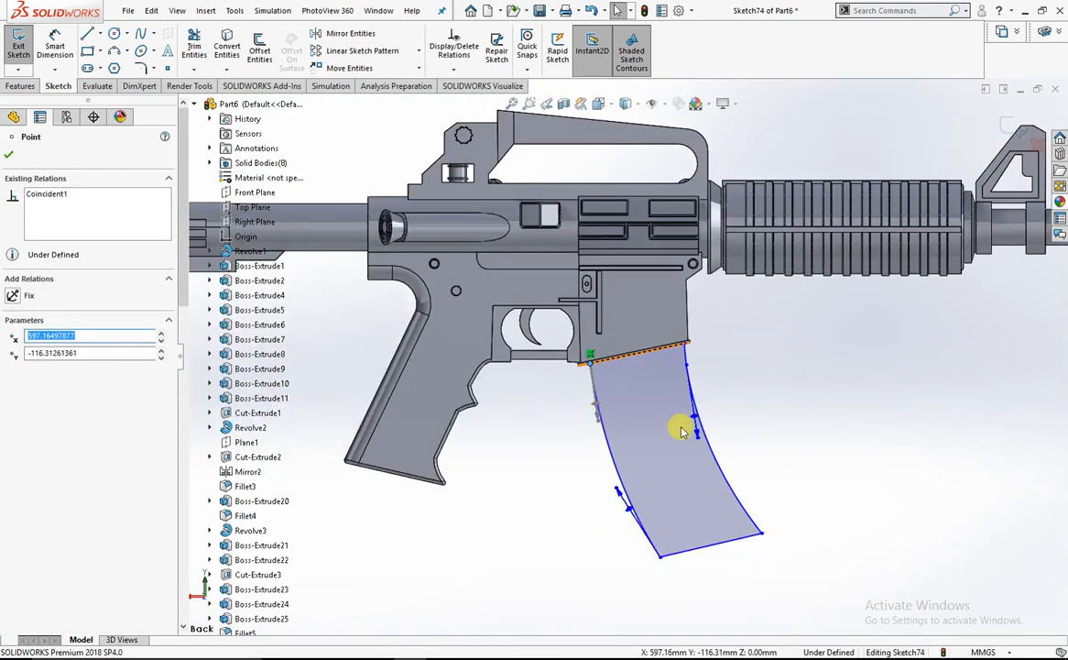
scroll(679, 431, down, 2)
scroll(656, 388, up, 2)
scroll(692, 492, down, 2)
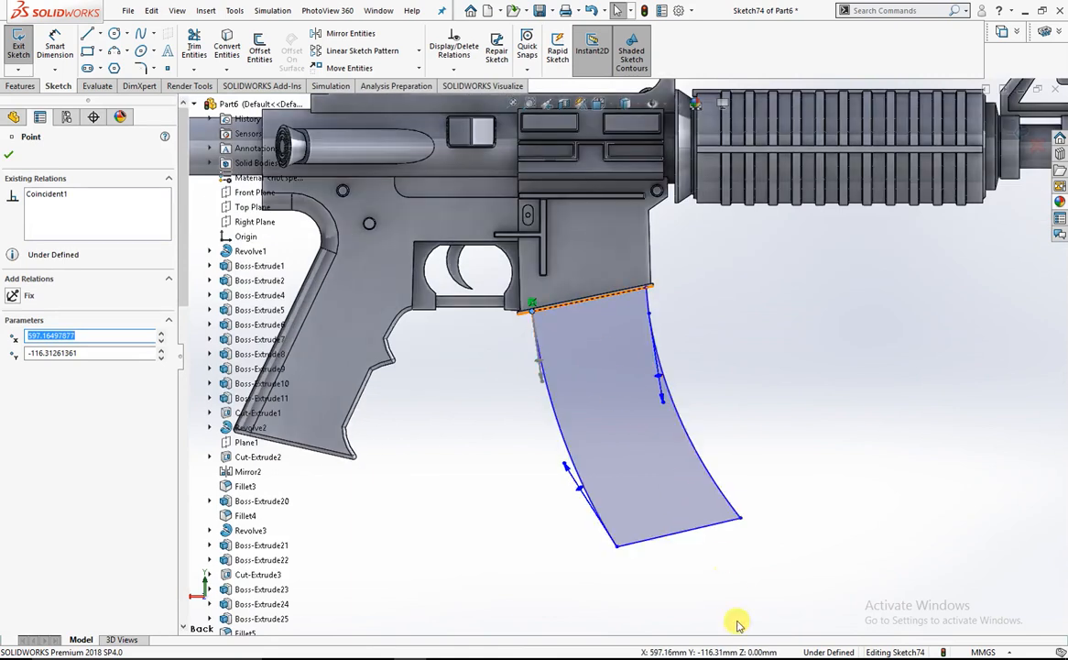
Make the magazine profile's top and bottom lines equal in length
ctrl+click(681, 537)
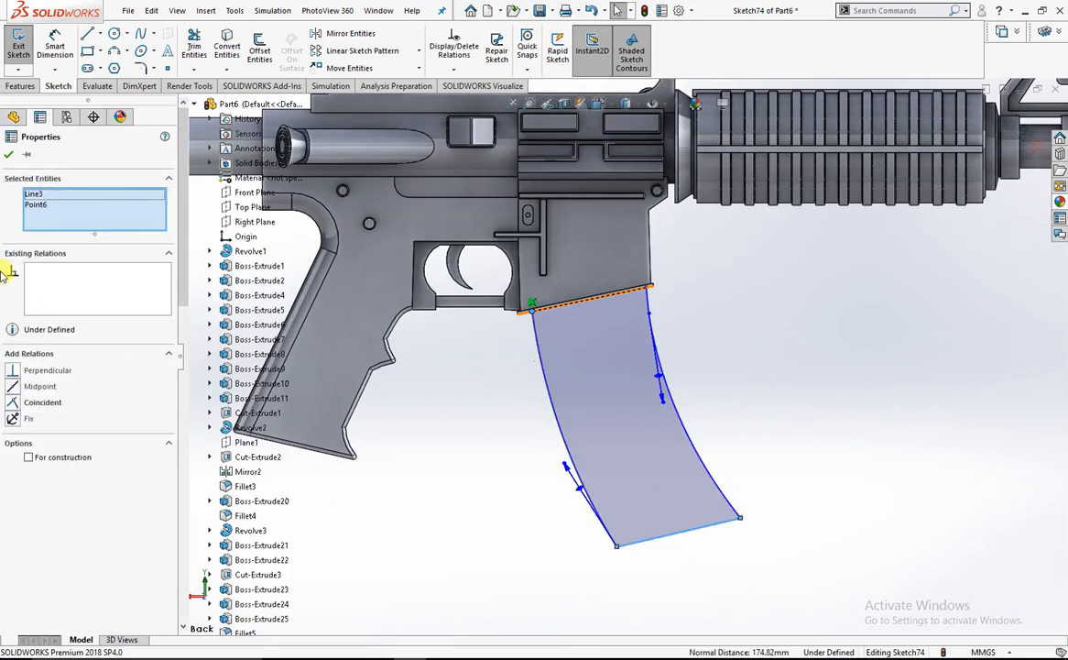
click(460, 463)
click(565, 303)
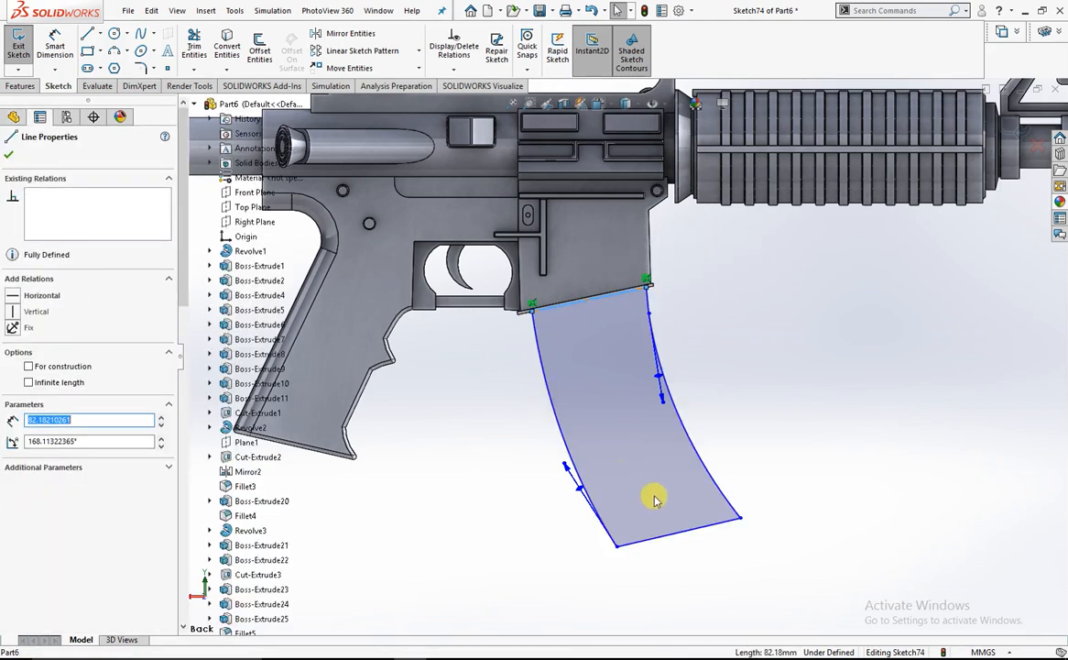
ctrl+click(692, 535)
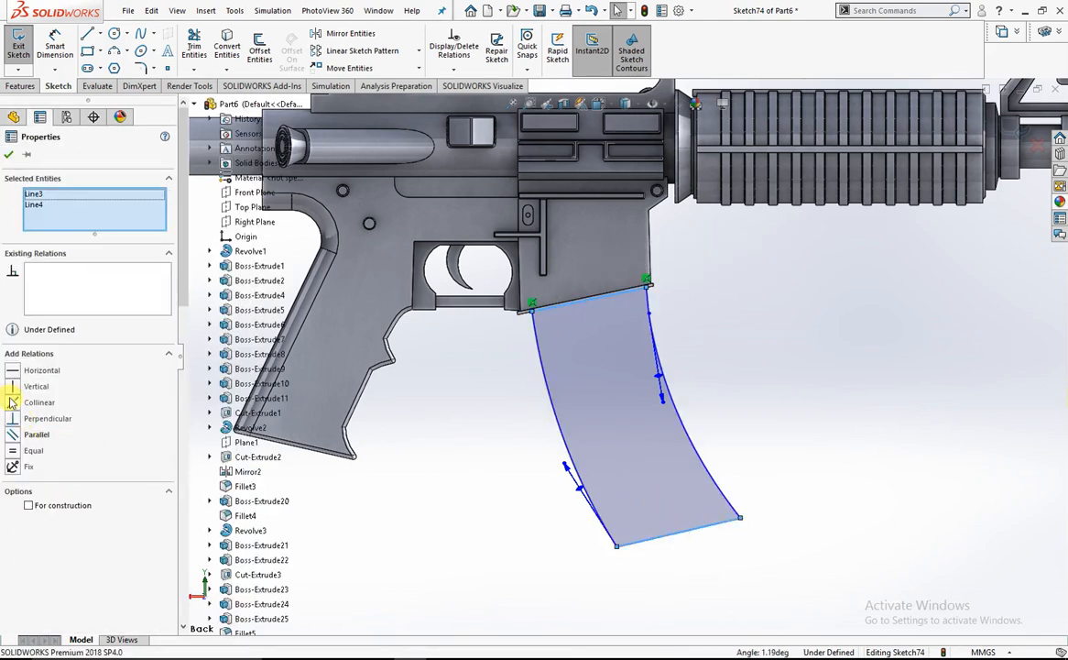
click(12, 450)
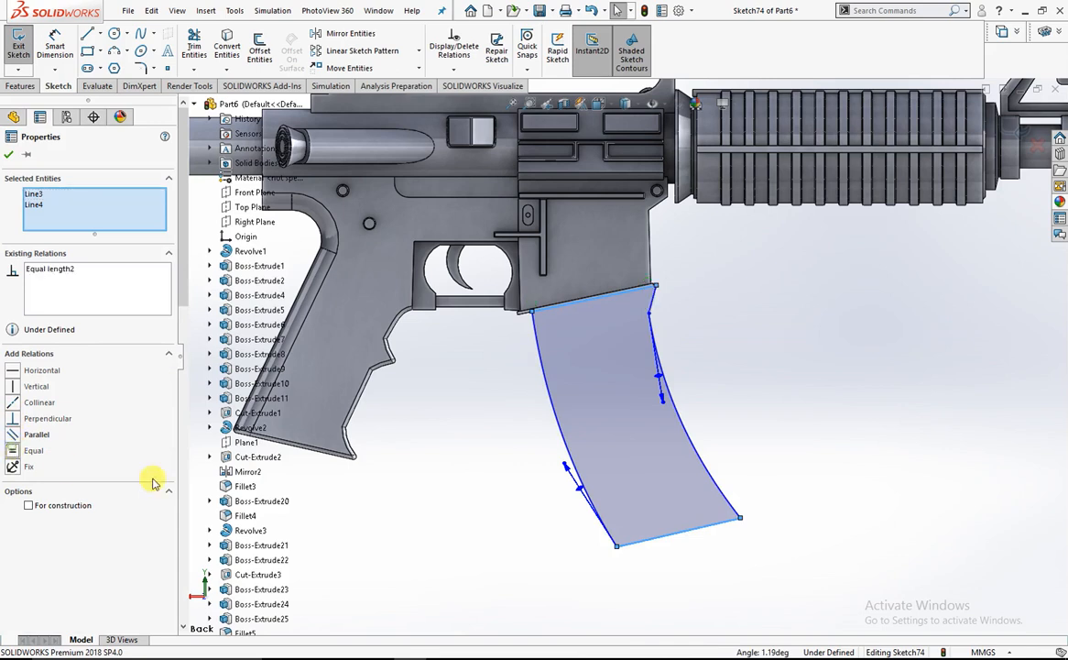
click(476, 487)
Shift the muzzle-side spline's upper point toward the muzzle and move the profile's upper muzzle-side corner to the end of the well's bottom edge
scroll(646, 326, down, 3)
click(658, 341)
drag(659, 339, 668, 343)
scroll(670, 268, up, 1)
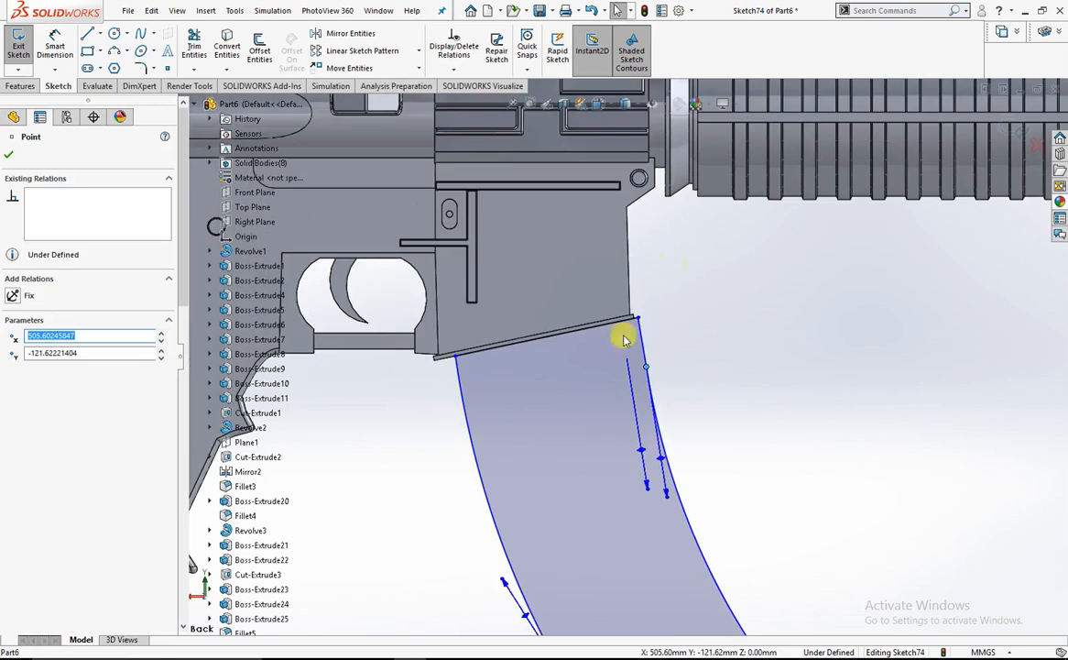
click(520, 341)
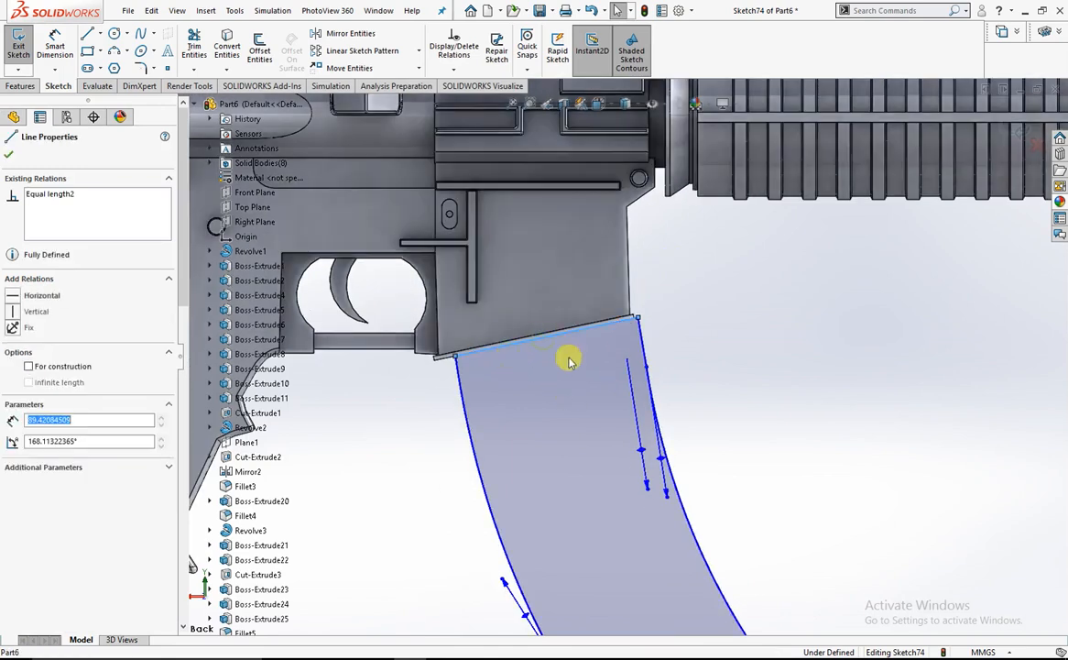
click(644, 317)
drag(634, 317, 628, 328)
scroll(570, 421, up, 1)
click(439, 434)
scroll(513, 413, up, 3)
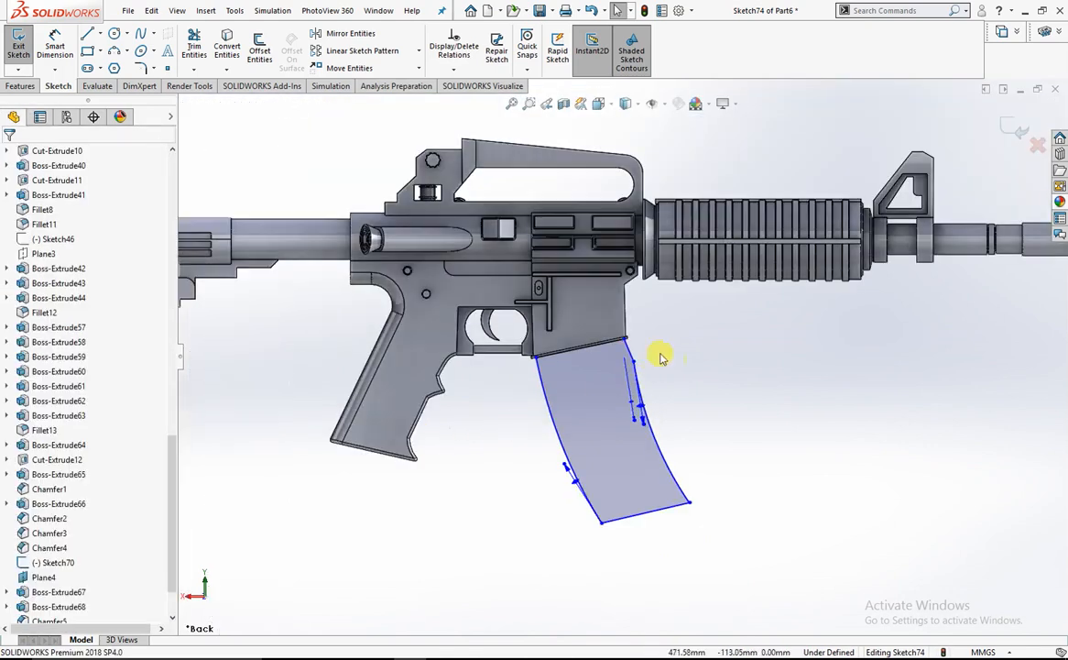
Pull the muzzle-side spline's upper point toward the grip and swing its lower tangent to about -123.3°
click(634, 365)
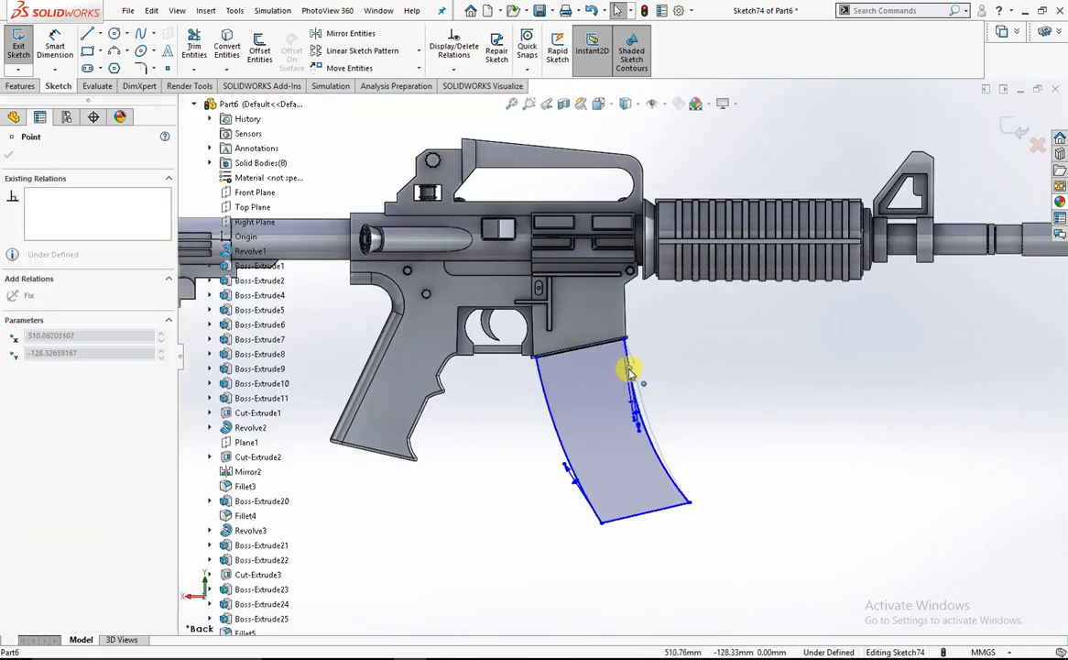
click(692, 441)
scroll(683, 472, down, 4)
click(657, 458)
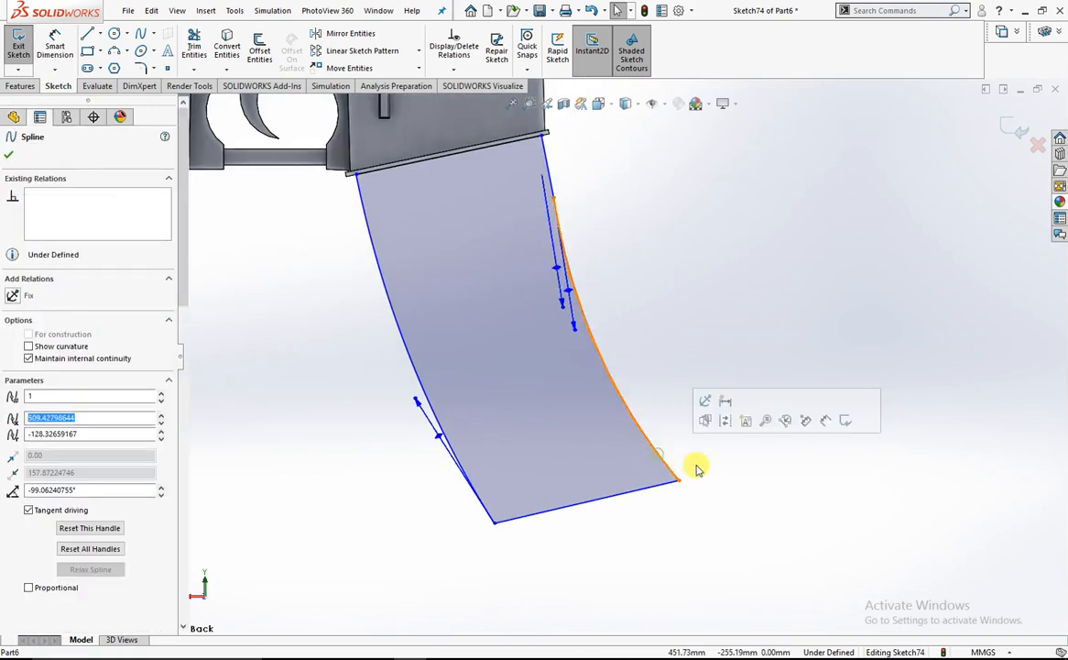
click(643, 431)
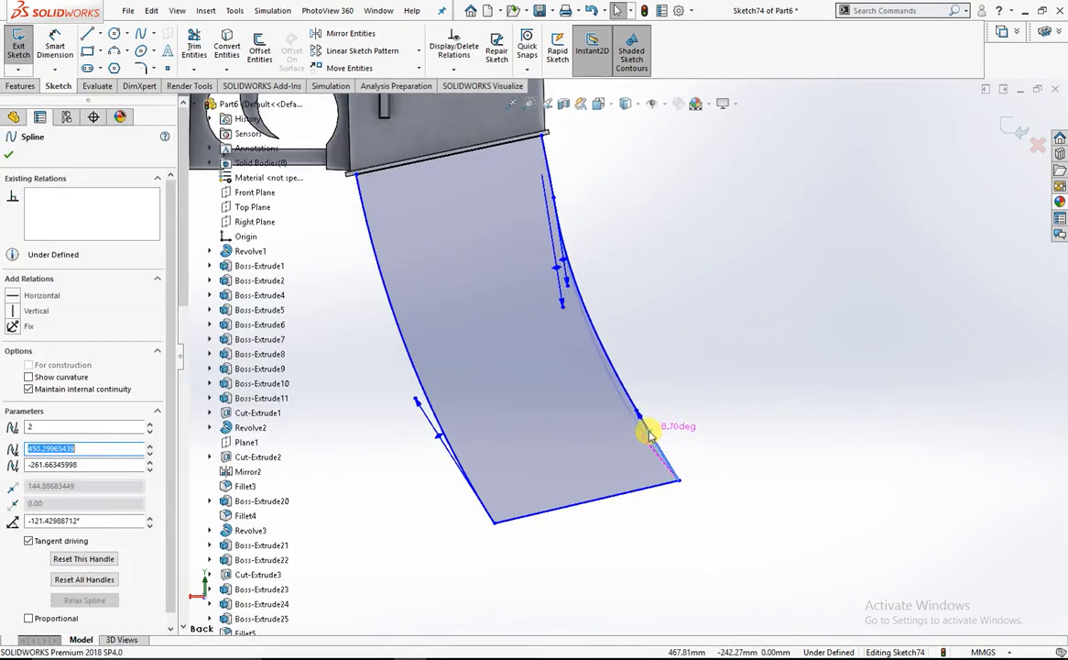
scroll(454, 295, up, 5)
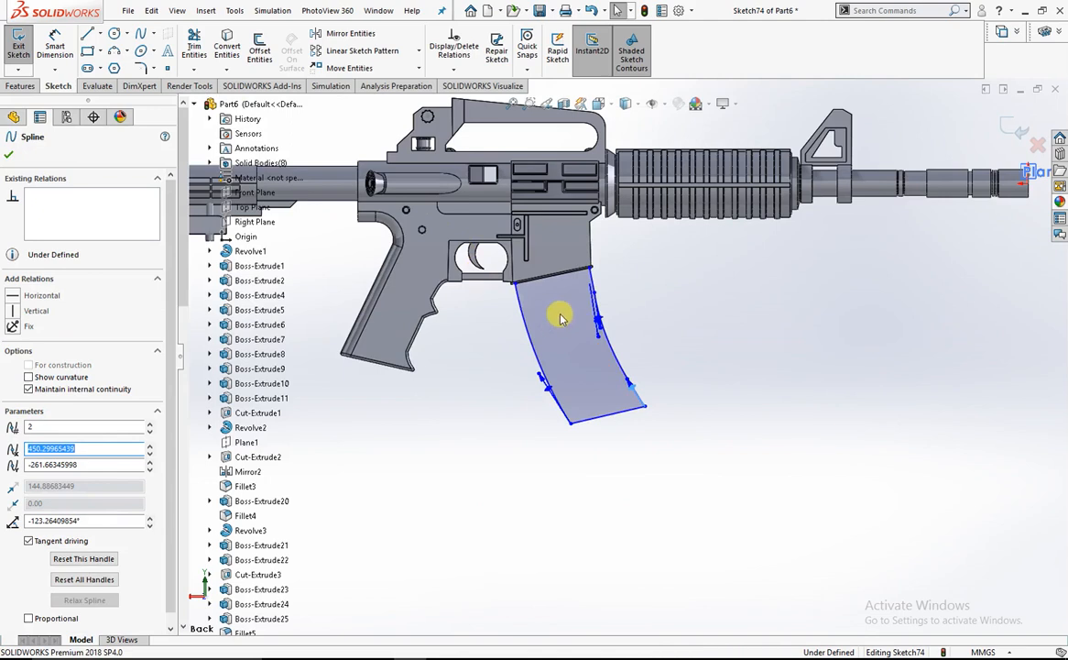
Raise the magazine profile's bottom line slightly toward the well
click(632, 484)
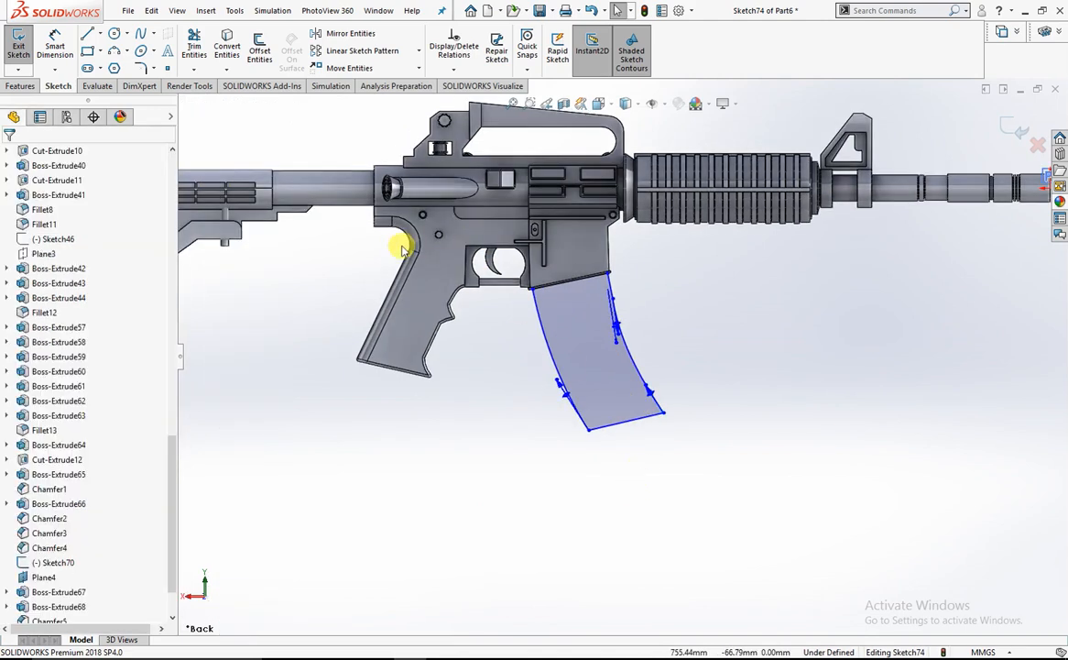
mouse_move(648, 421)
mouse_down()
mouse_move(625, 404)
mouse_move(626, 416)
mouse_up()
click(525, 417)
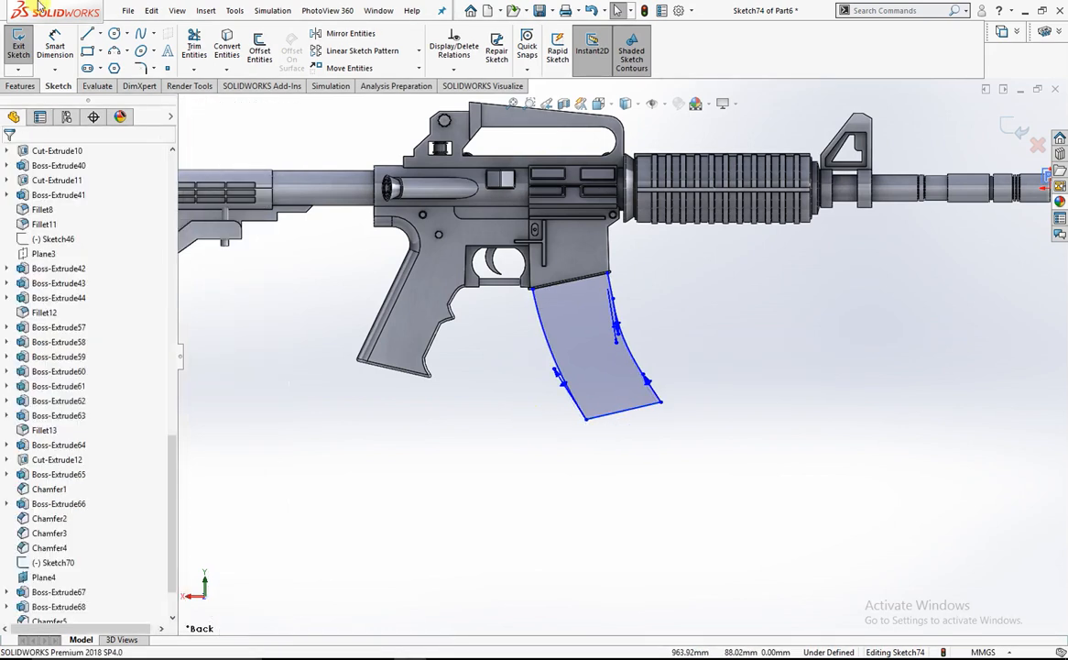
Extrude the closed magazine profile 25 mm with a Mid Plane end condition
click(21, 87)
click(25, 46)
middle_drag(579, 376, 556, 202)
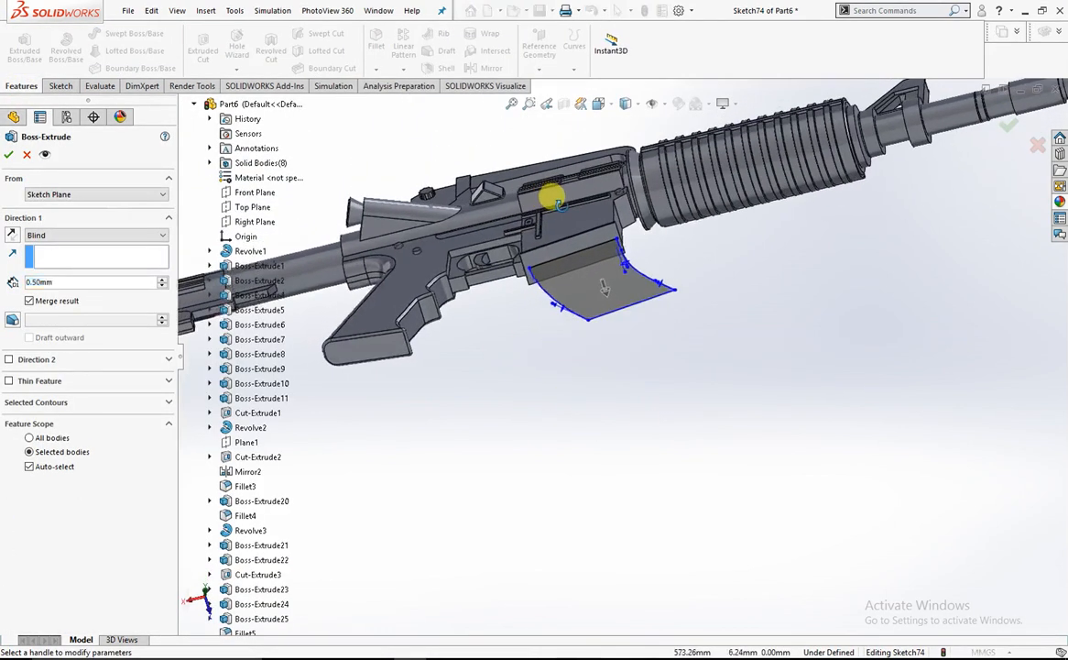
click(164, 280)
click(133, 236)
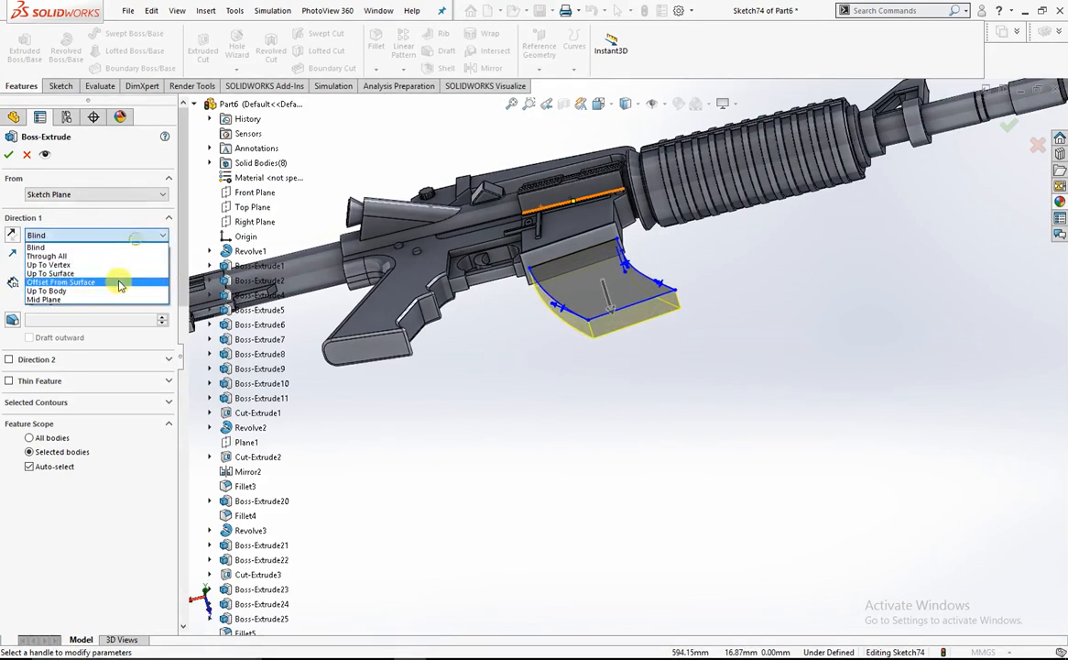
click(116, 299)
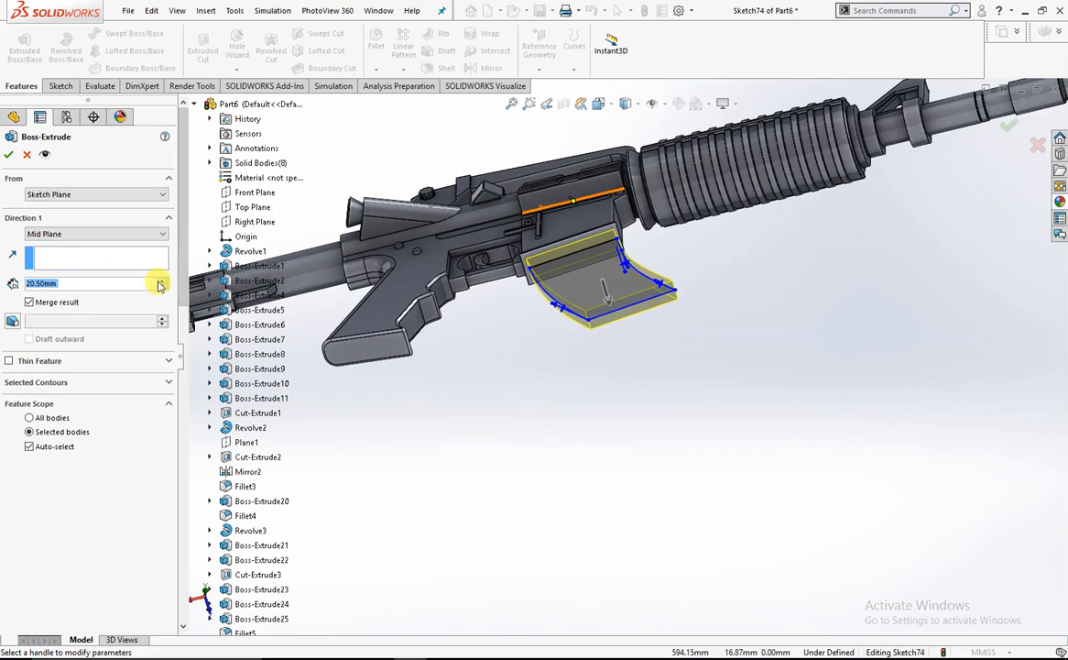
click(160, 280)
click(160, 280)
click(163, 287)
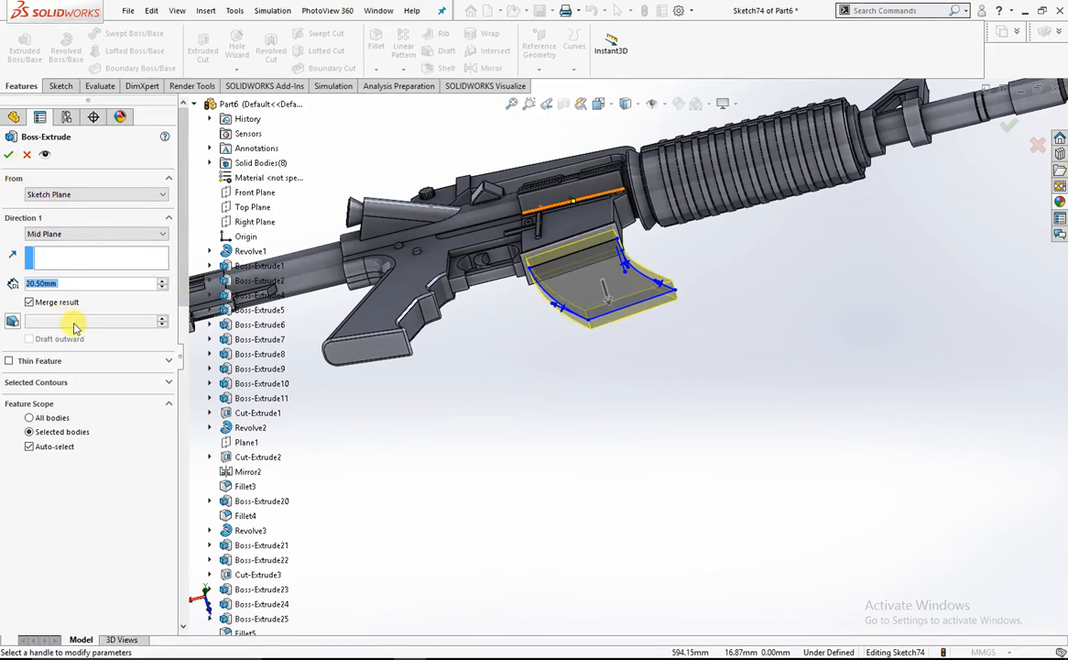
text(2)
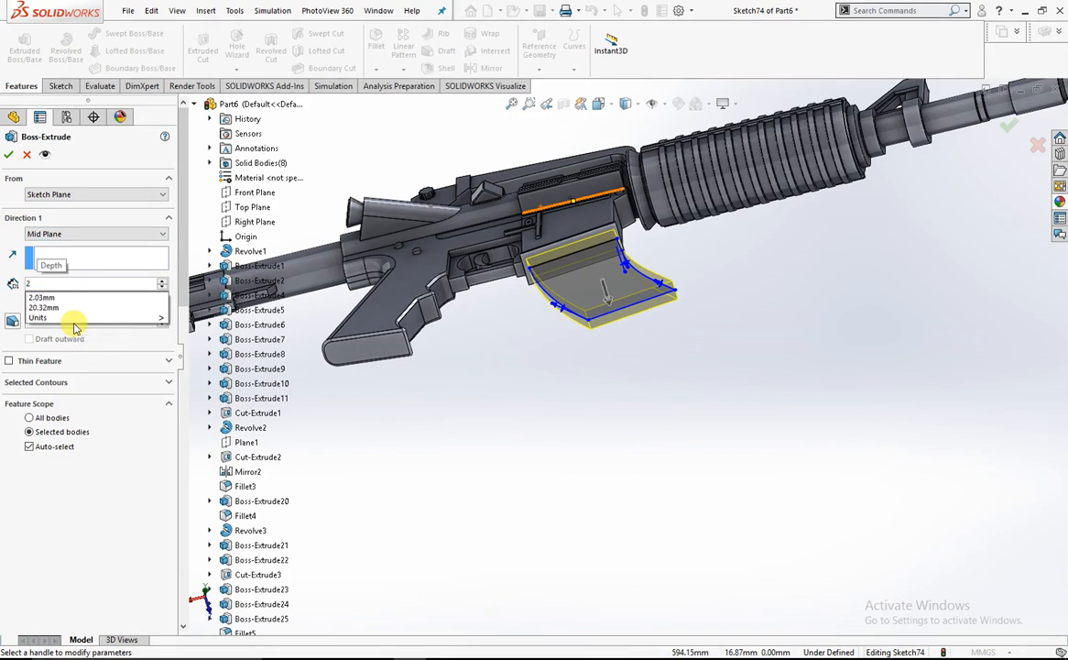
text(5)
key(Return)
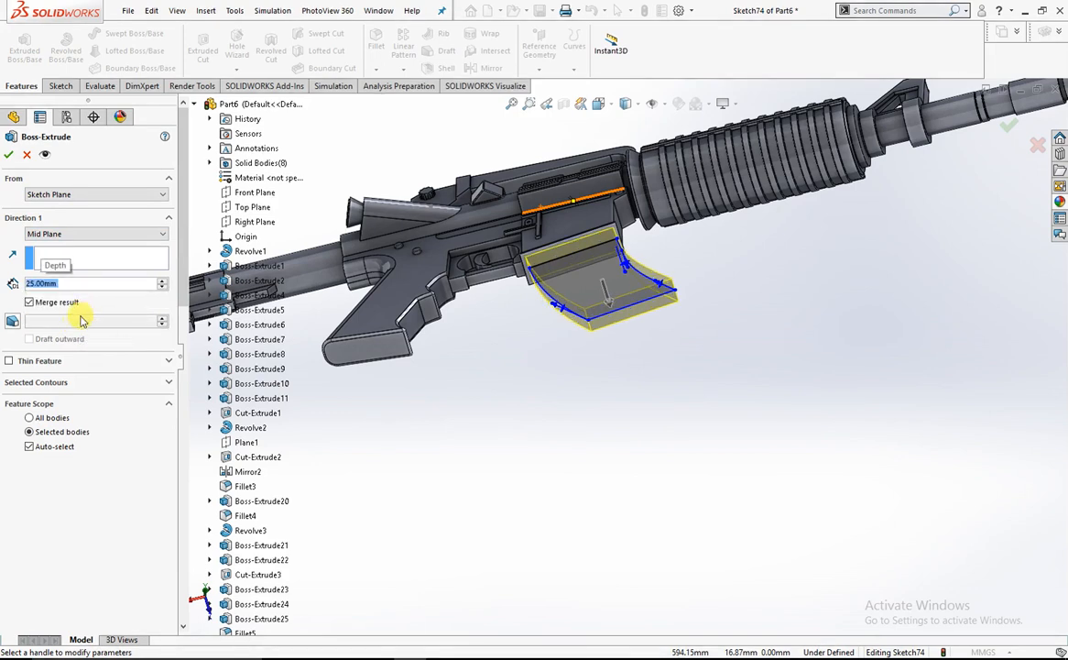
click(9, 155)
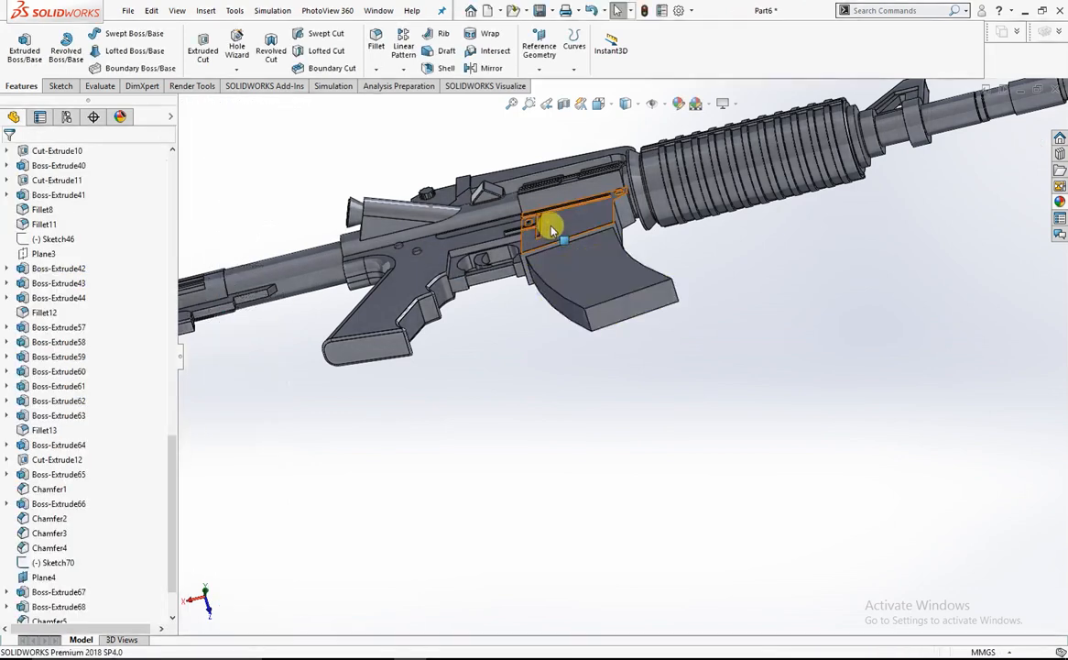
Open a sketch on the magazine's side face and offset the face outline 5 mm inward
scroll(550, 408, up, 1)
middle_drag(610, 365, 564, 390)
scroll(608, 358, down, 2)
scroll(609, 352, down, 3)
right_click(623, 307)
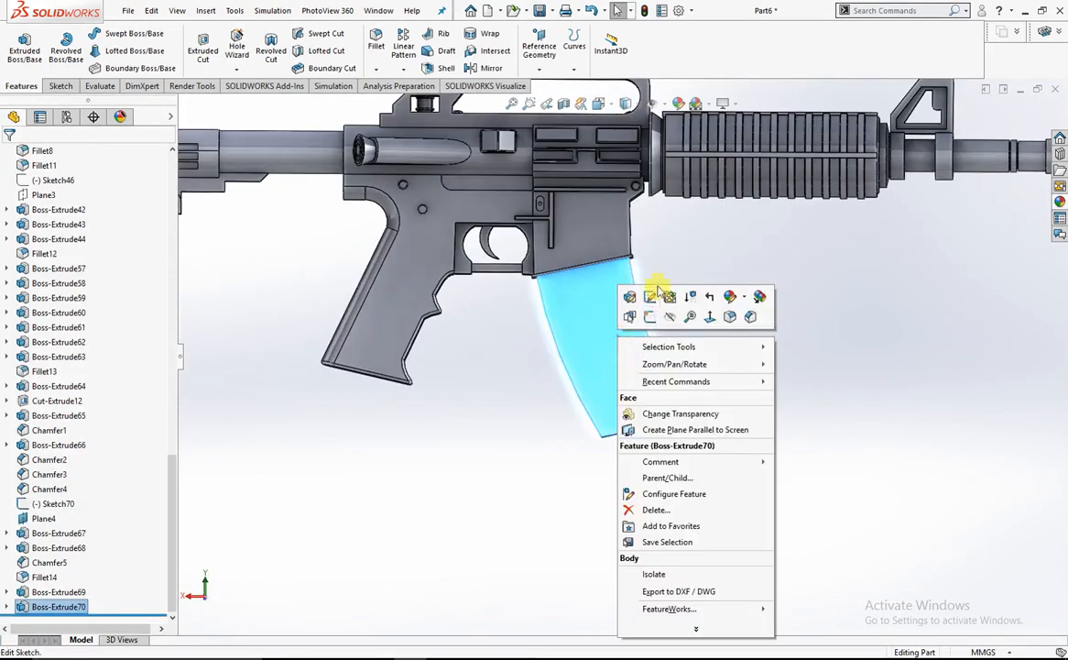
click(646, 292)
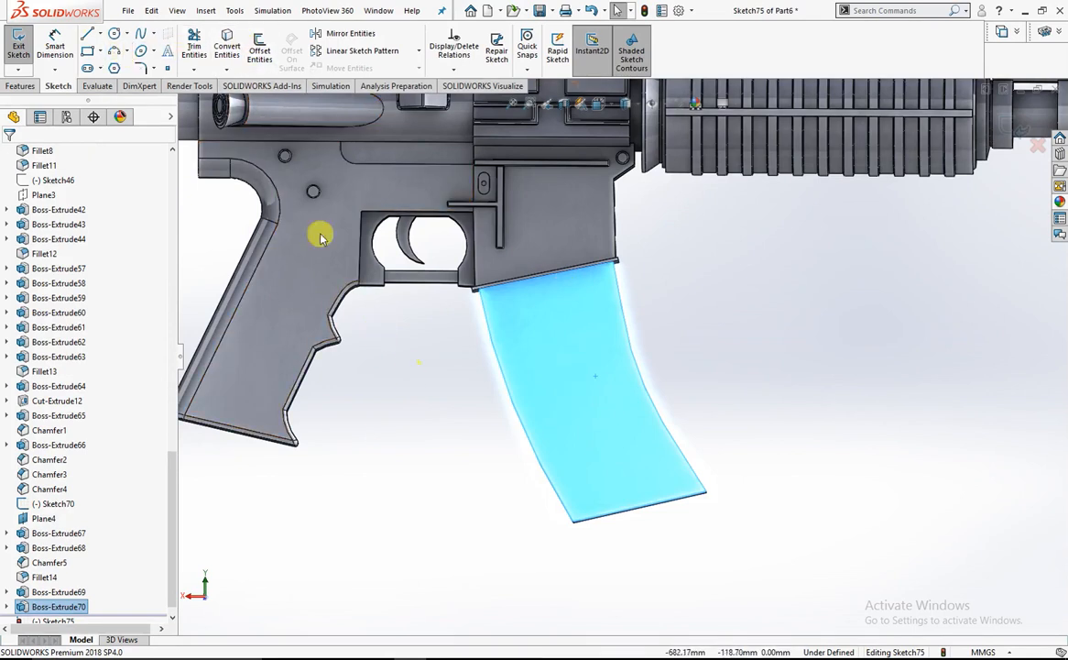
click(258, 50)
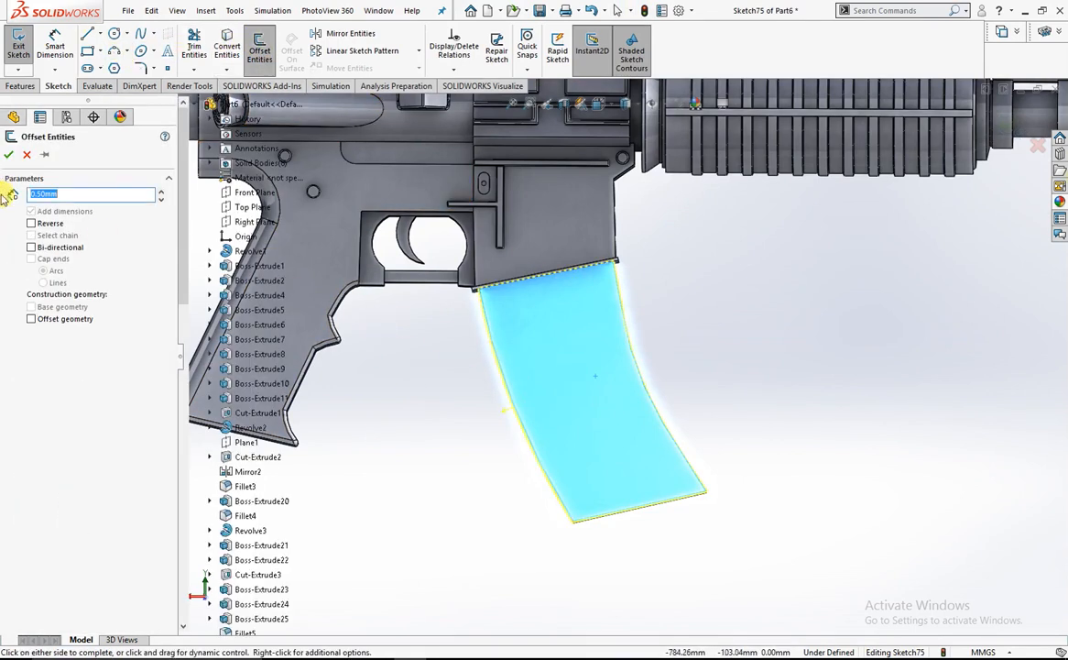
click(32, 224)
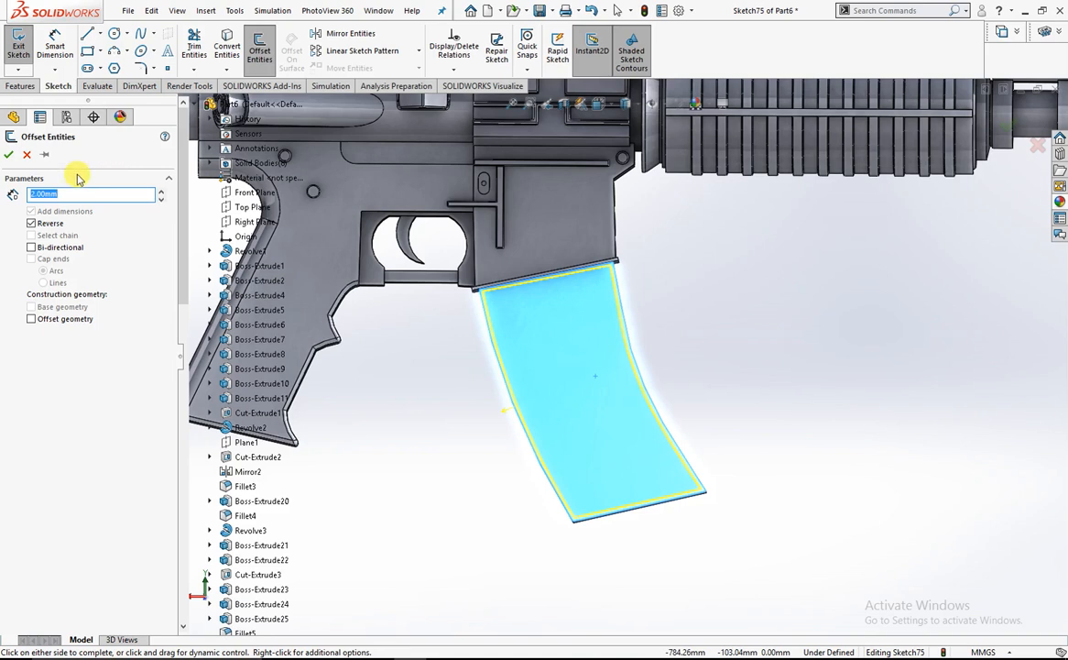
click(16, 158)
Offset the muzzle-side spline and short upper line of the inner outline 5 mm toward the grip
click(260, 46)
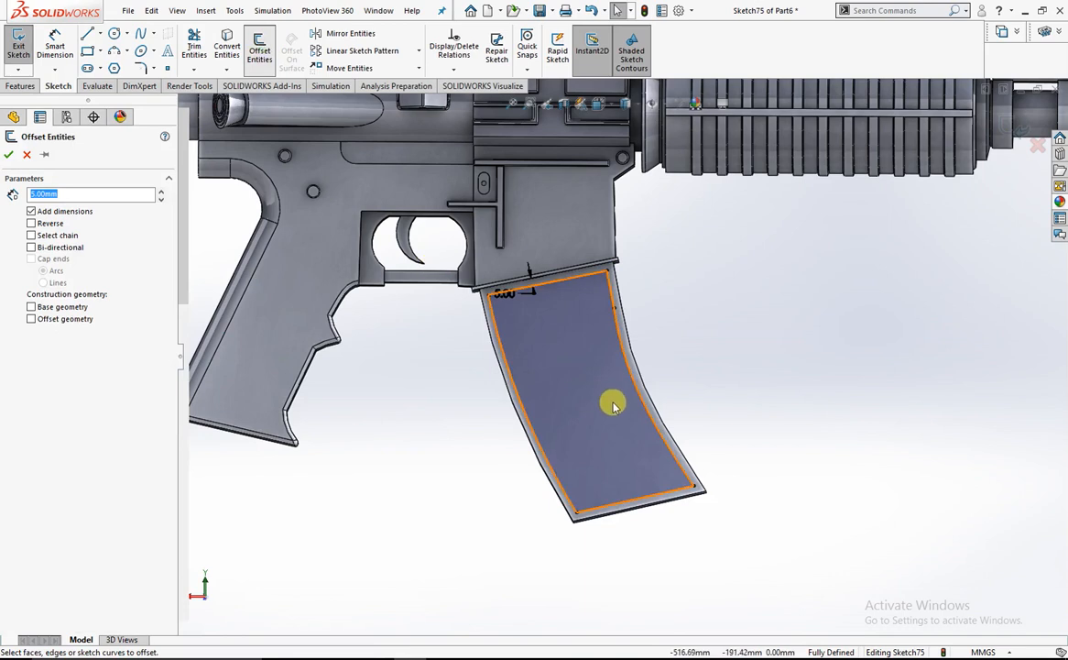
click(636, 408)
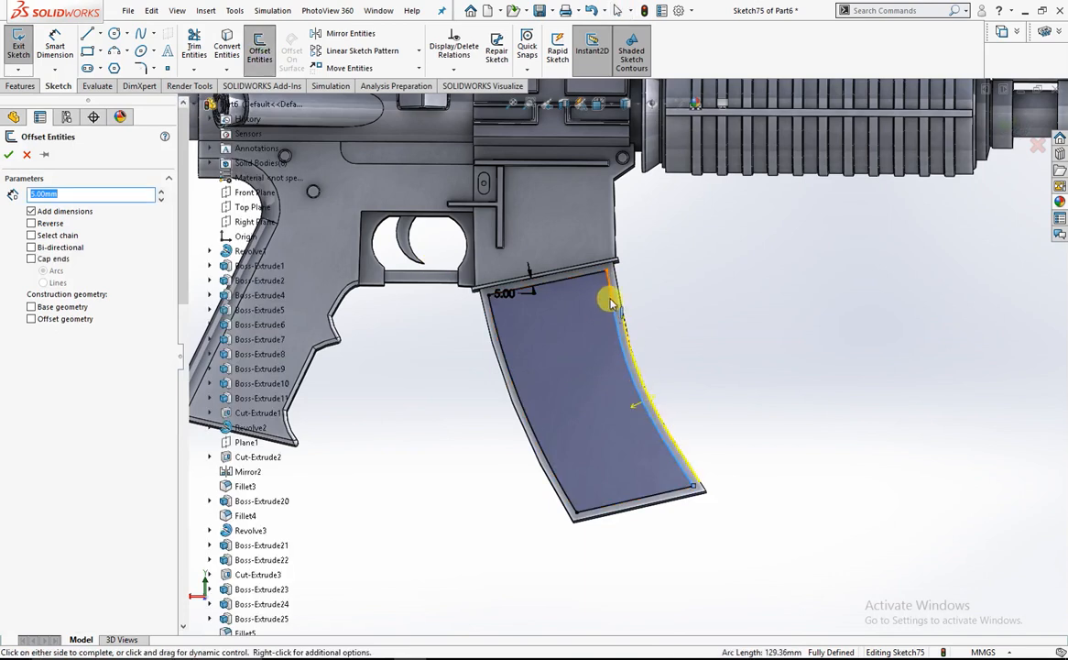
click(32, 223)
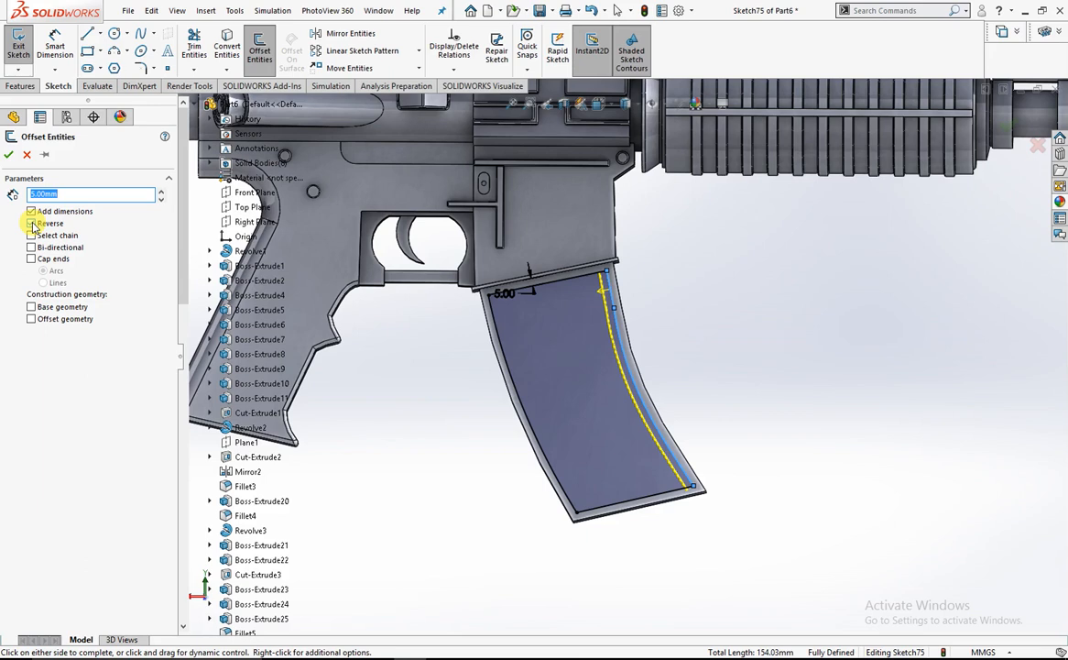
click(32, 236)
click(32, 236)
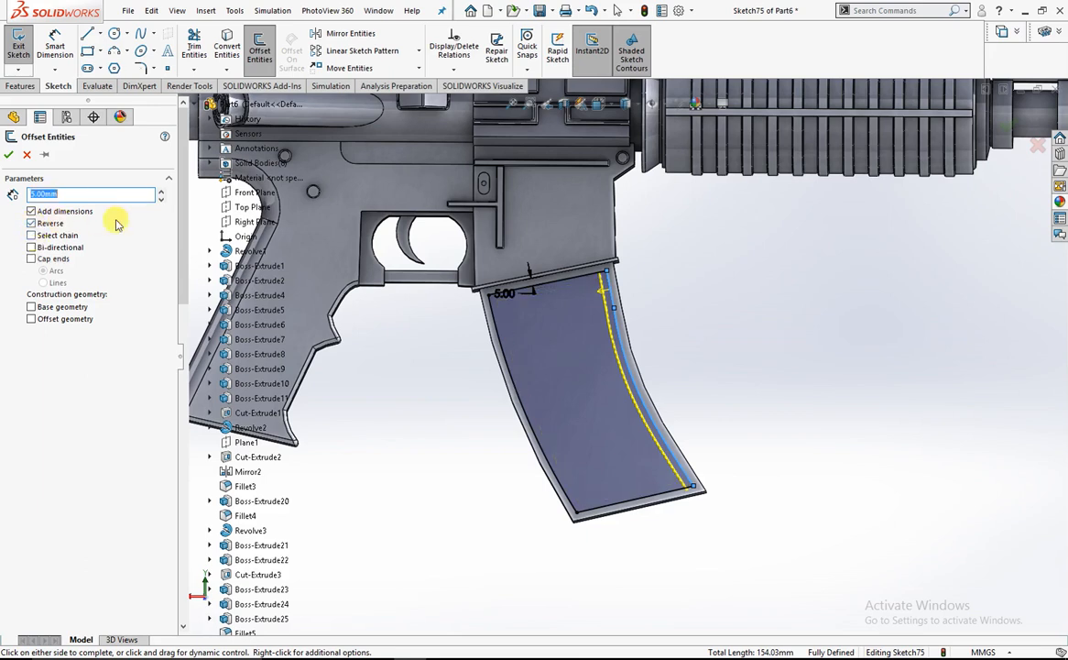
click(11, 153)
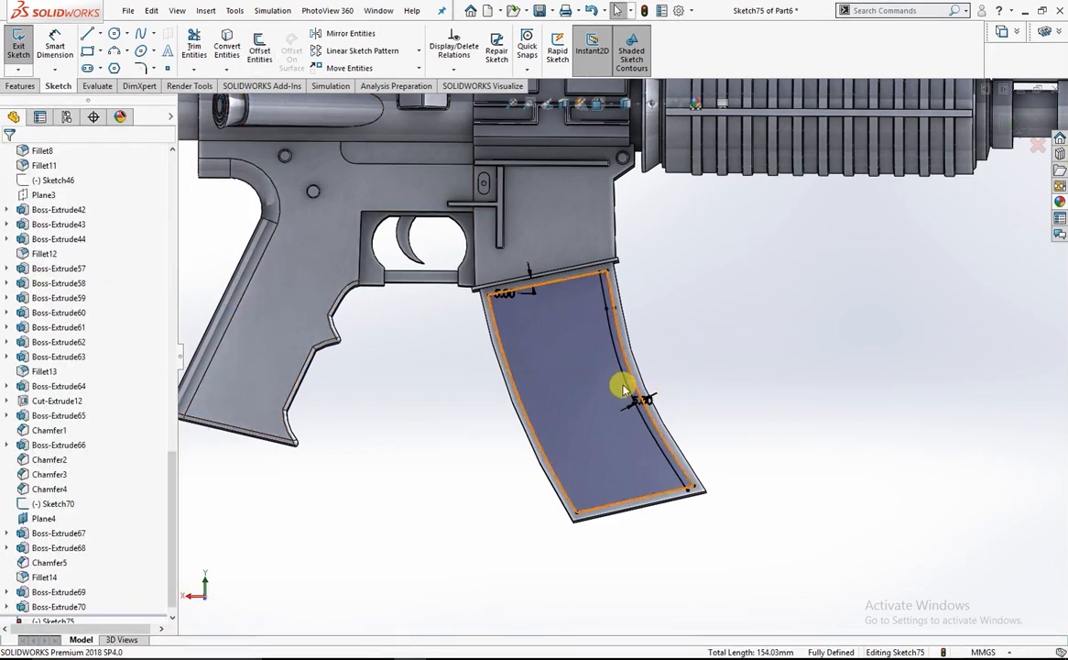
Try to offset the muzzle-side spline and short upper line by 5 mm once more
scroll(621, 388, down, 4)
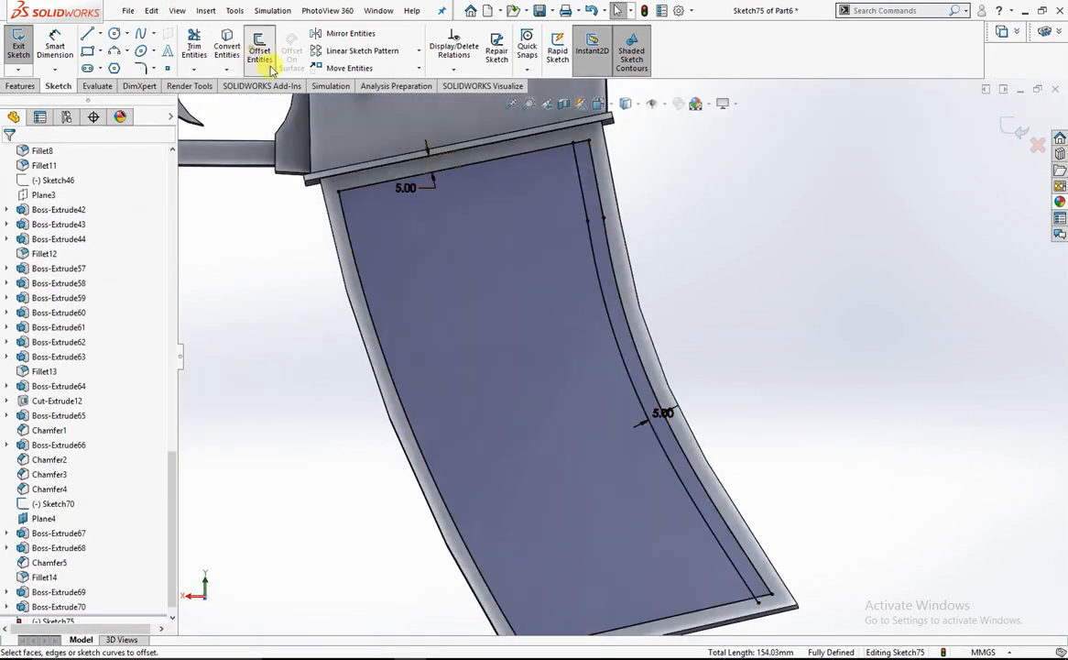
click(259, 50)
click(632, 353)
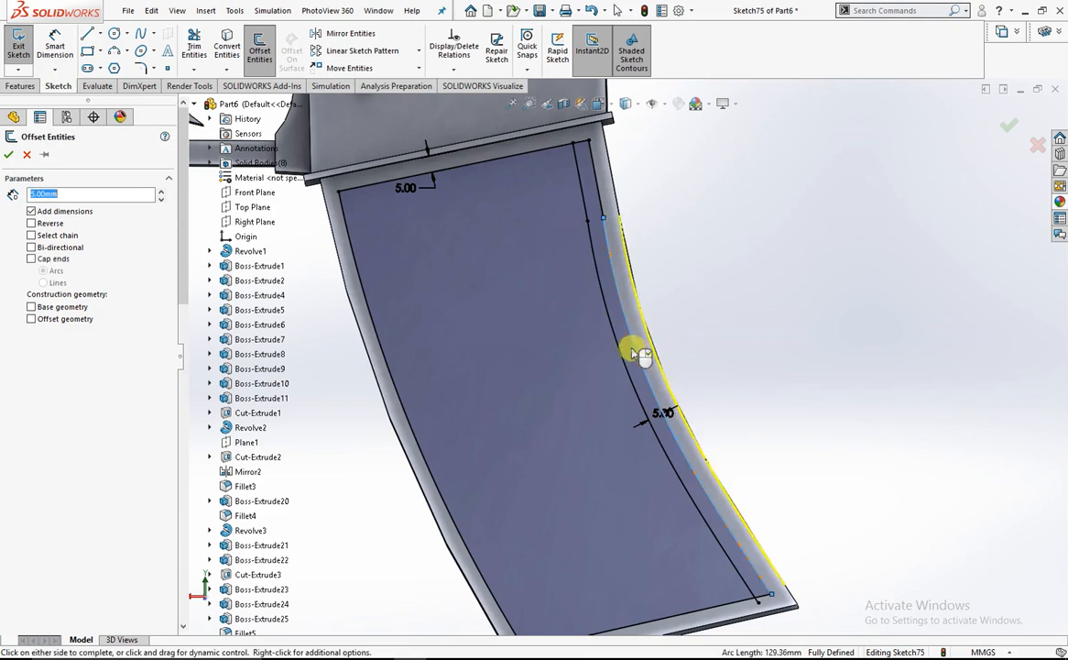
click(591, 209)
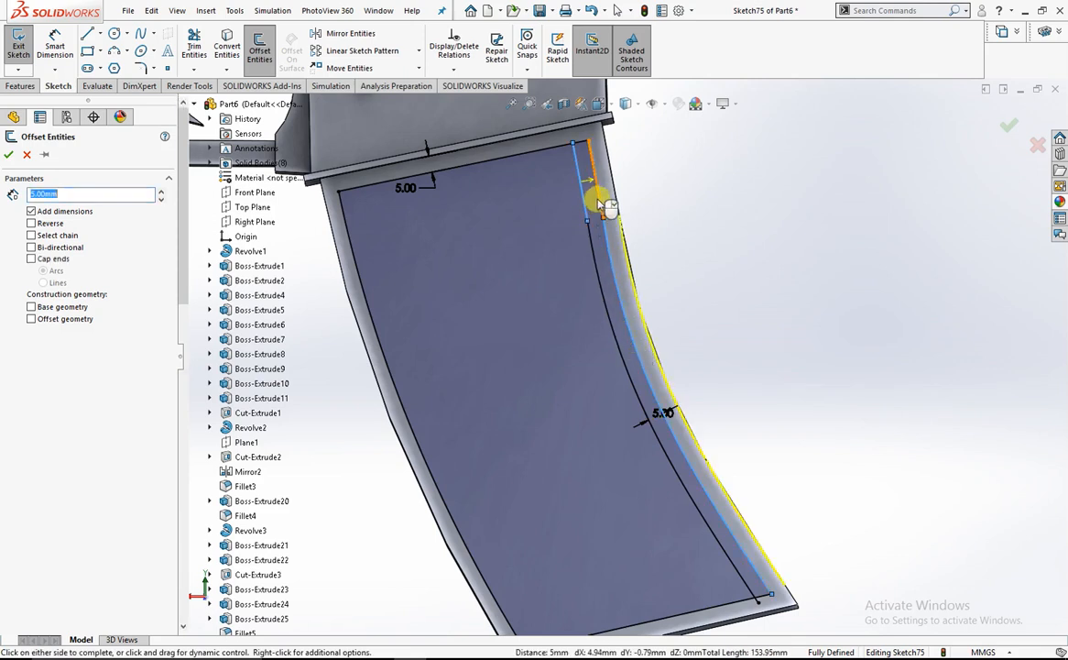
click(598, 278)
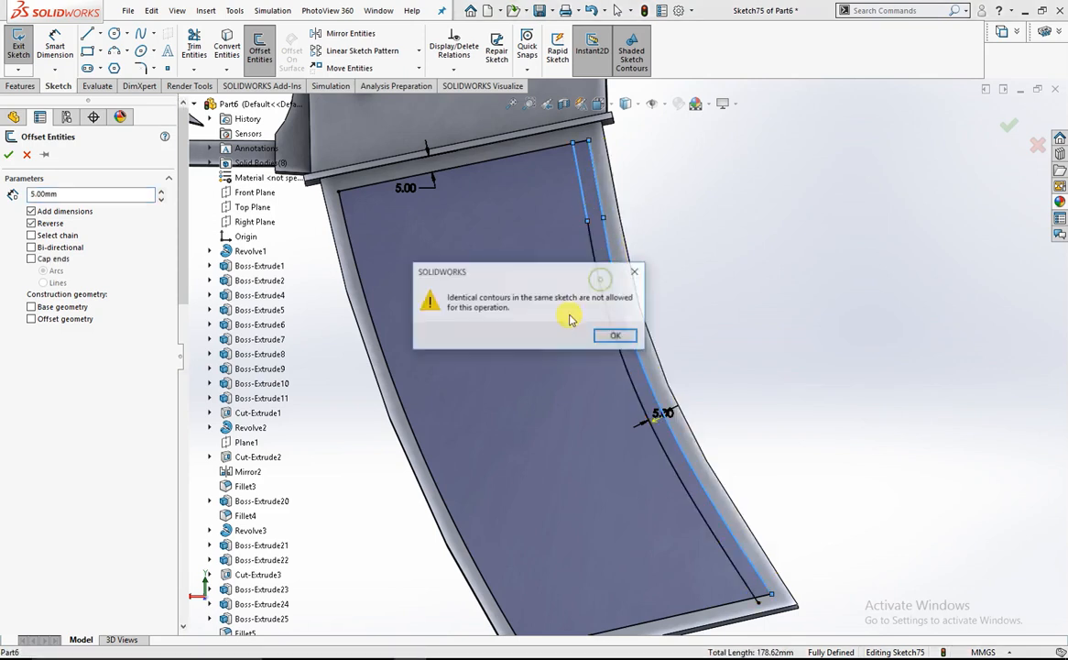
click(607, 336)
click(623, 370)
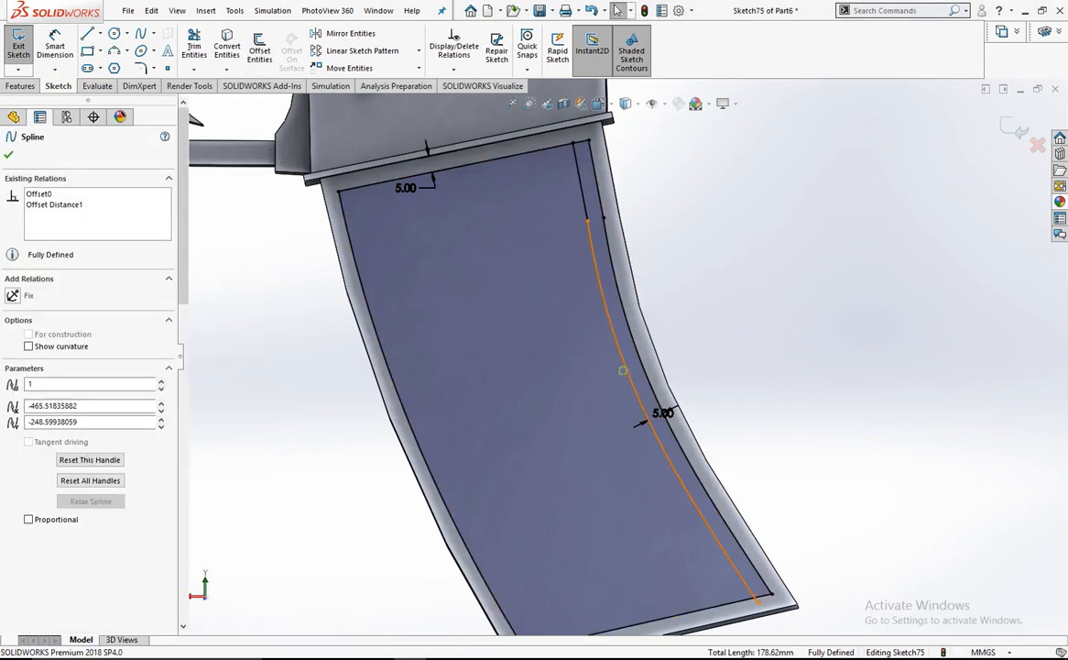
click(259, 53)
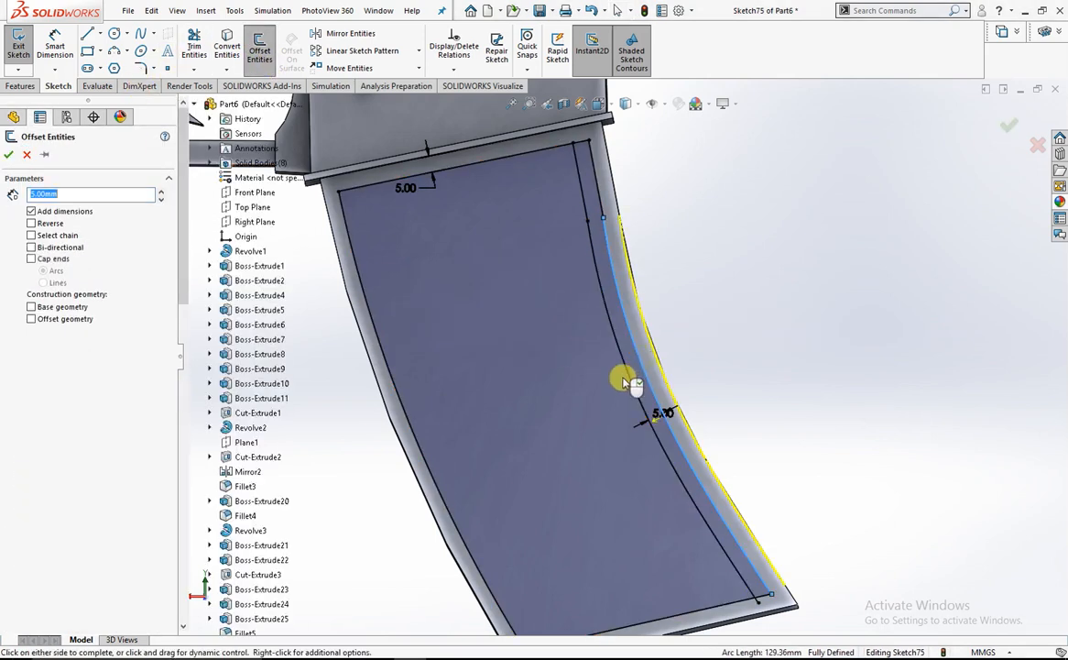
click(630, 379)
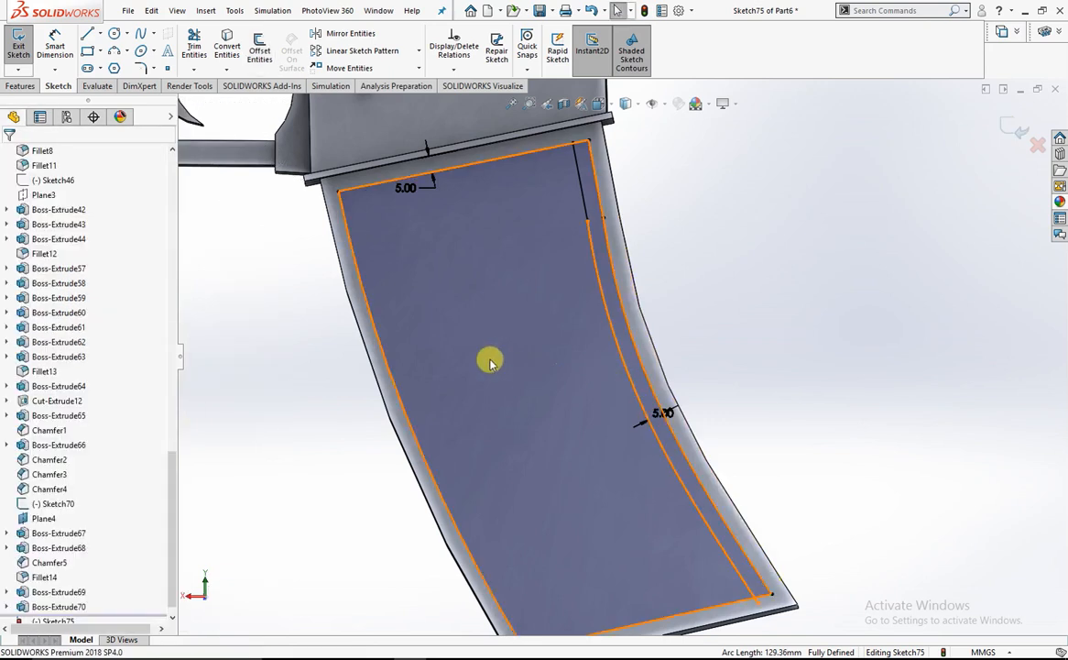
Offset the grip-side spline of the inner outline 5 mm inward, reversing the direction toward the muzzle side
scroll(441, 159, up, 3)
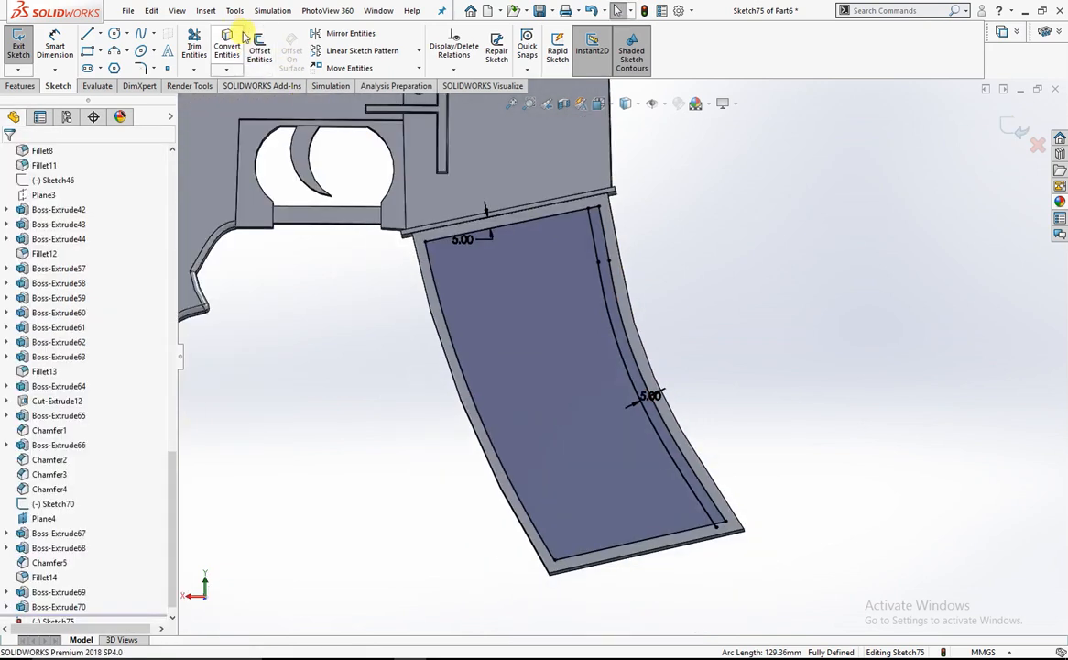
scroll(577, 316, down, 2)
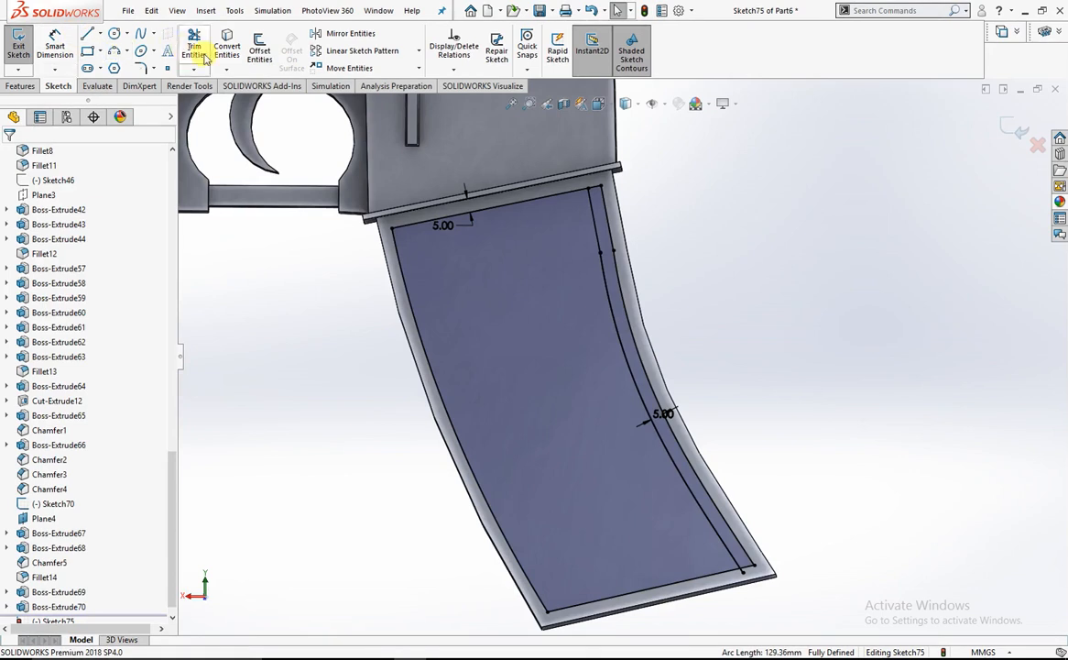
click(258, 57)
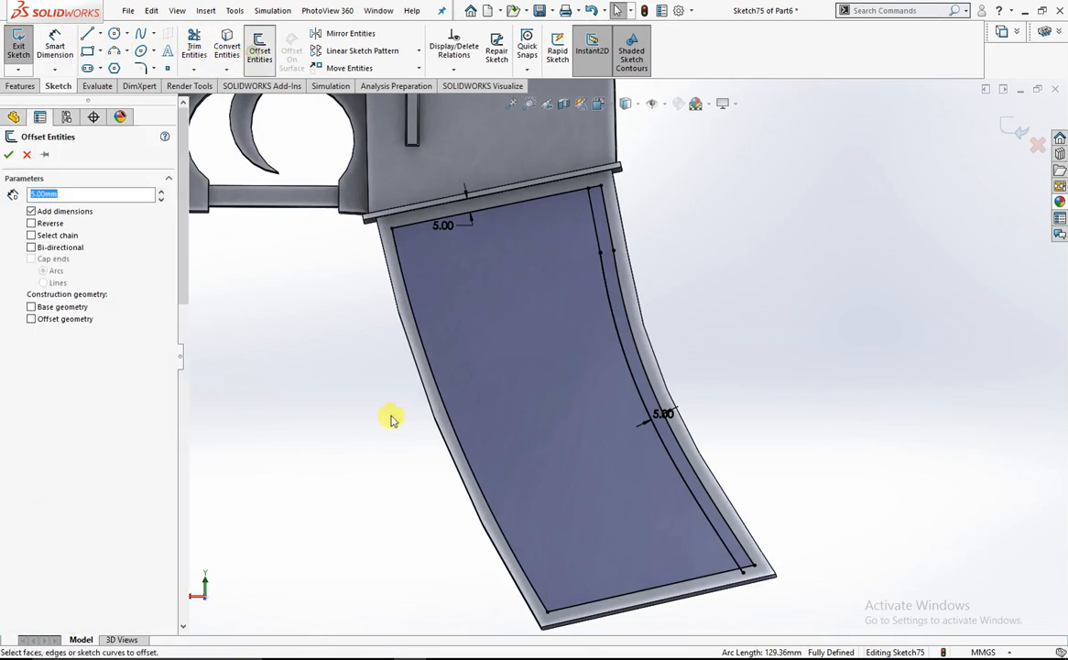
click(455, 423)
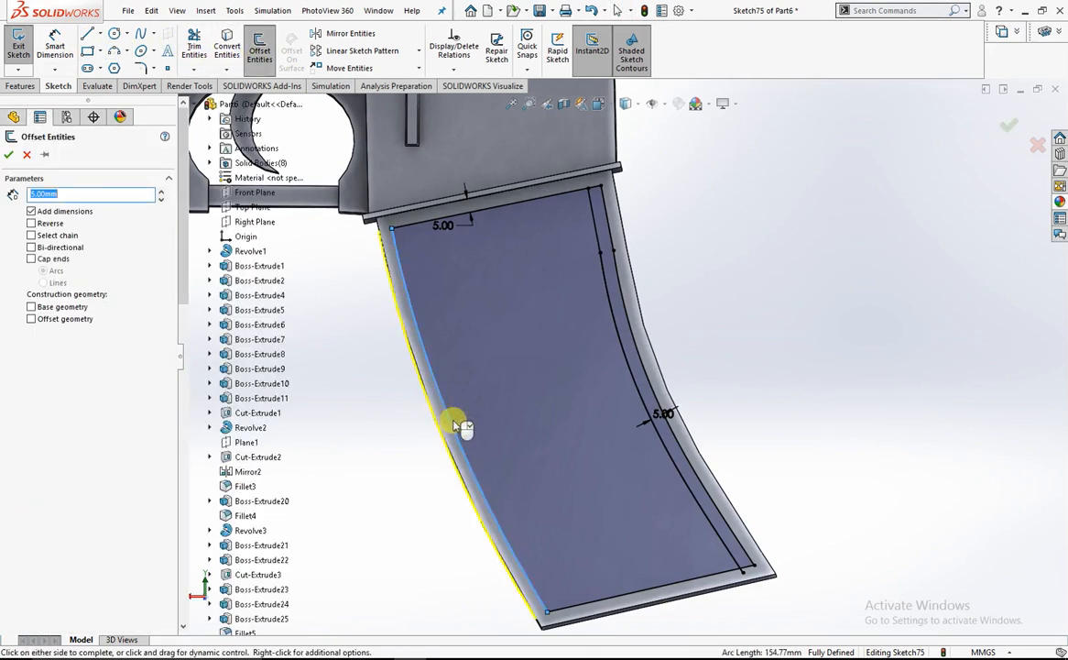
click(32, 223)
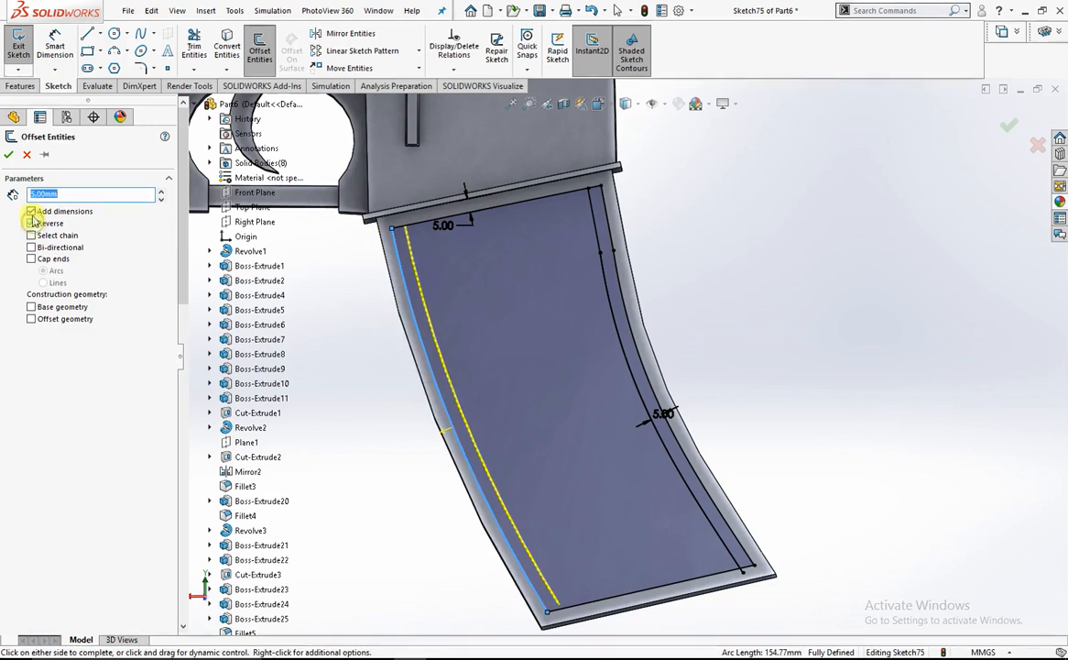
click(9, 153)
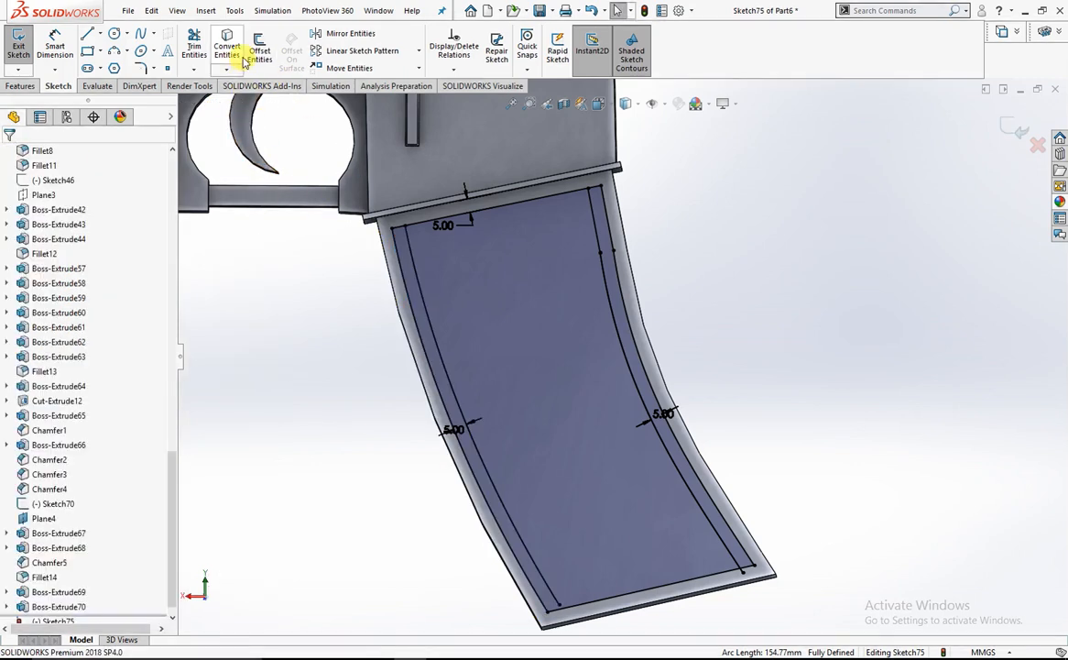
click(114, 53)
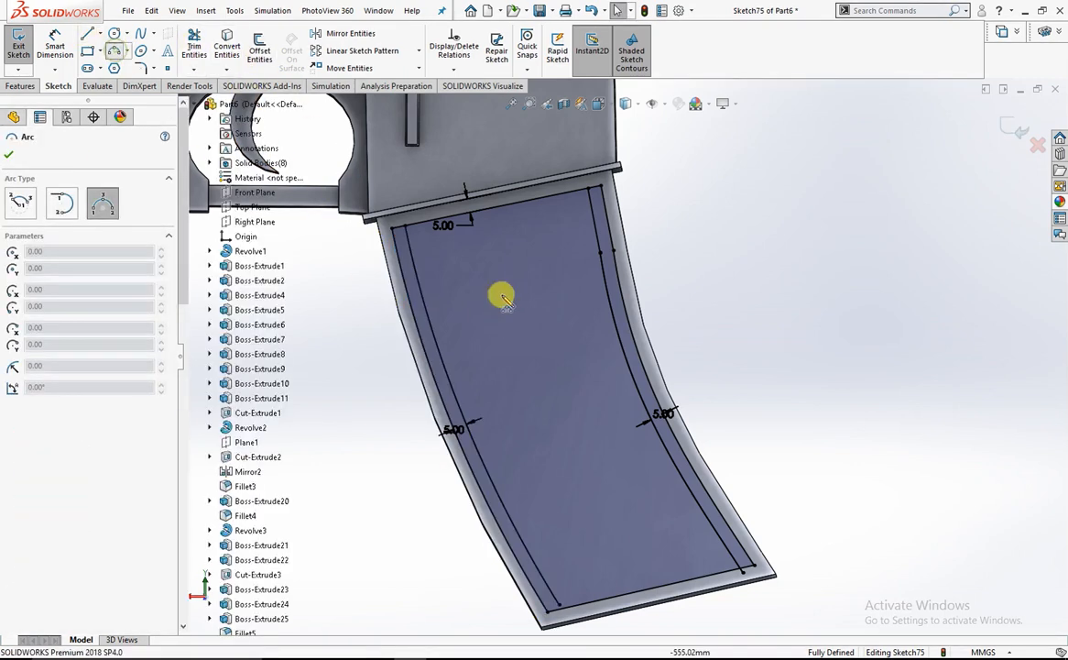
click(271, 57)
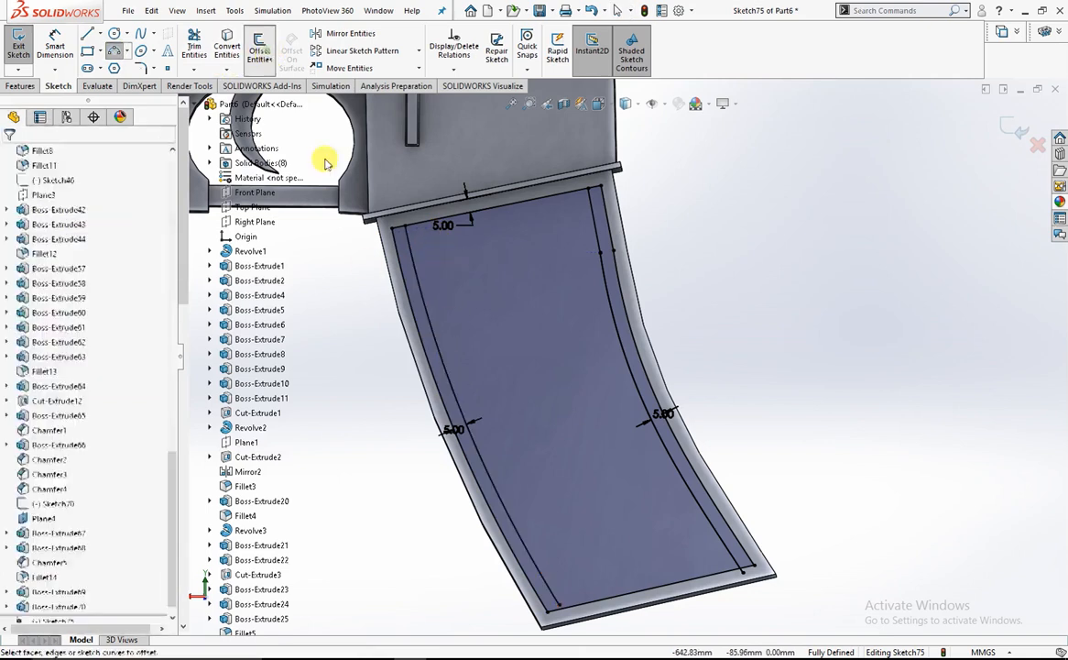
click(467, 414)
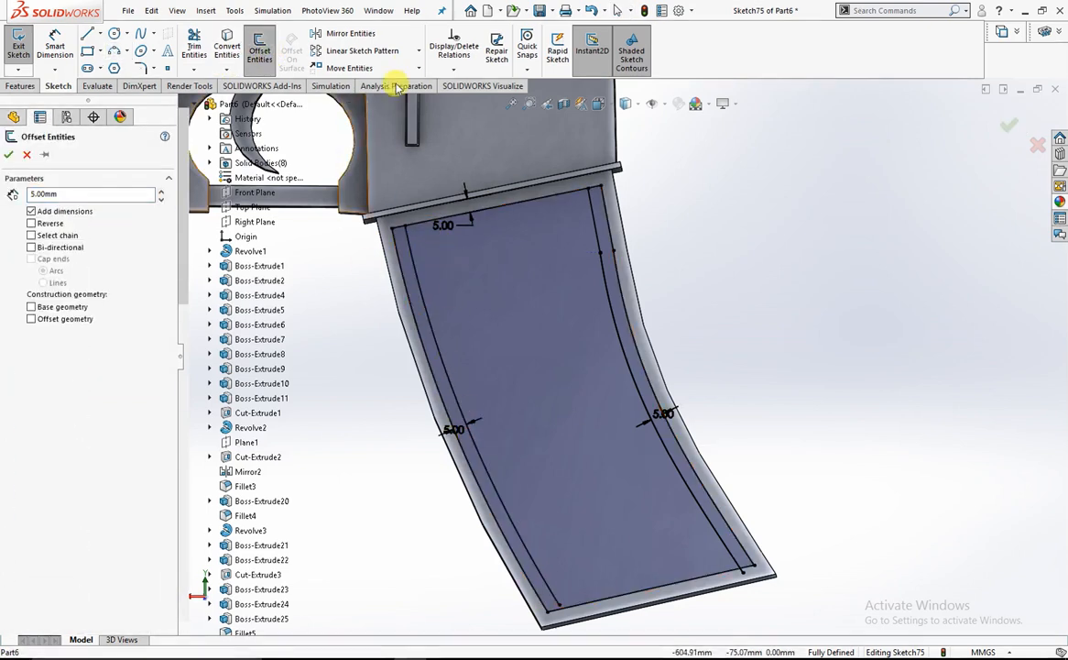
Copy the grip-side offset spline from its upper endpoint to six positions along the outline's upper line, spaced as three close pairs
click(422, 71)
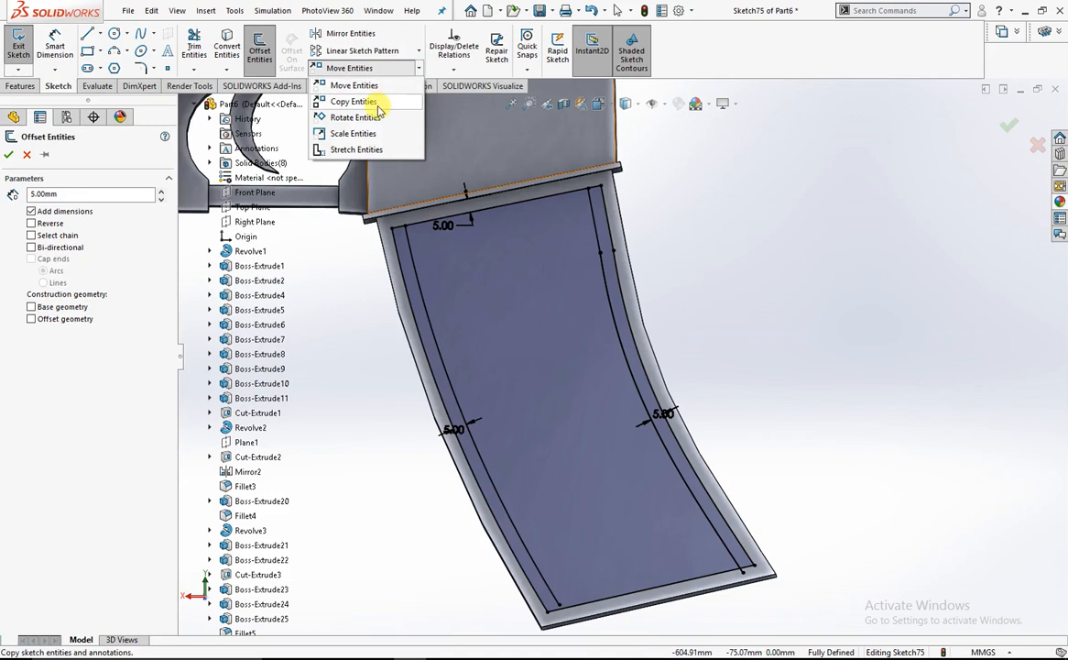
click(374, 102)
click(450, 384)
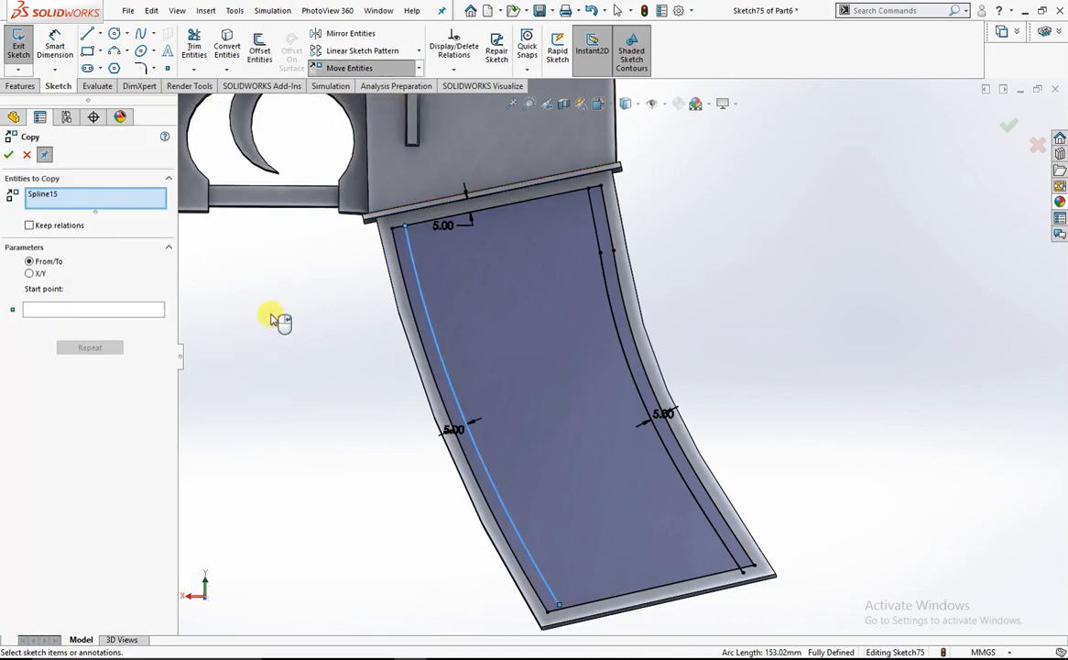
click(104, 313)
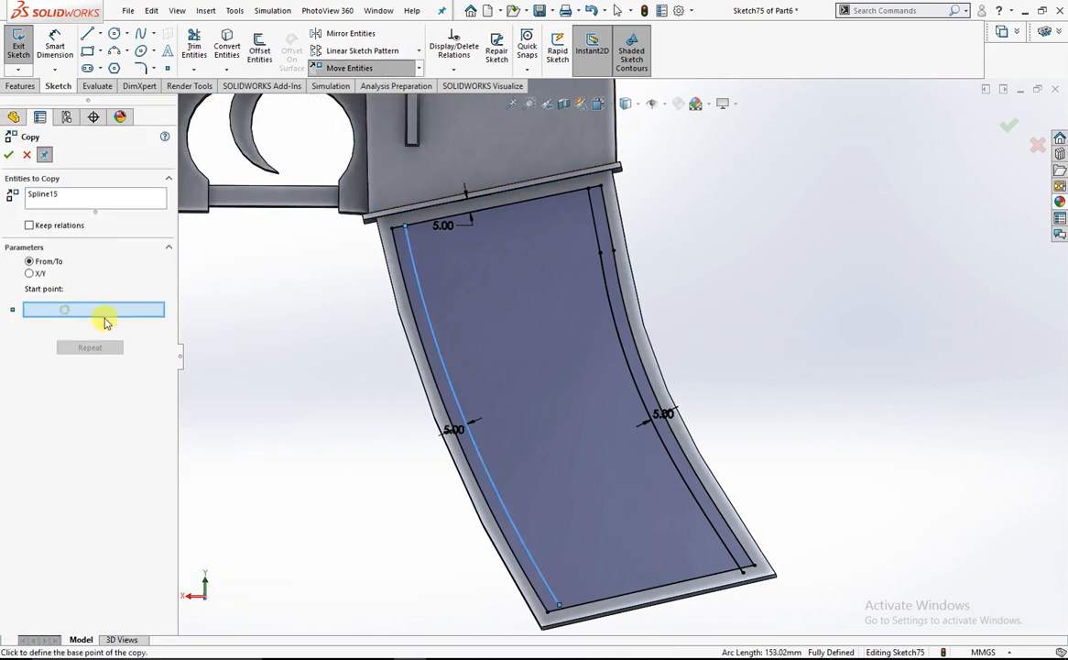
click(406, 227)
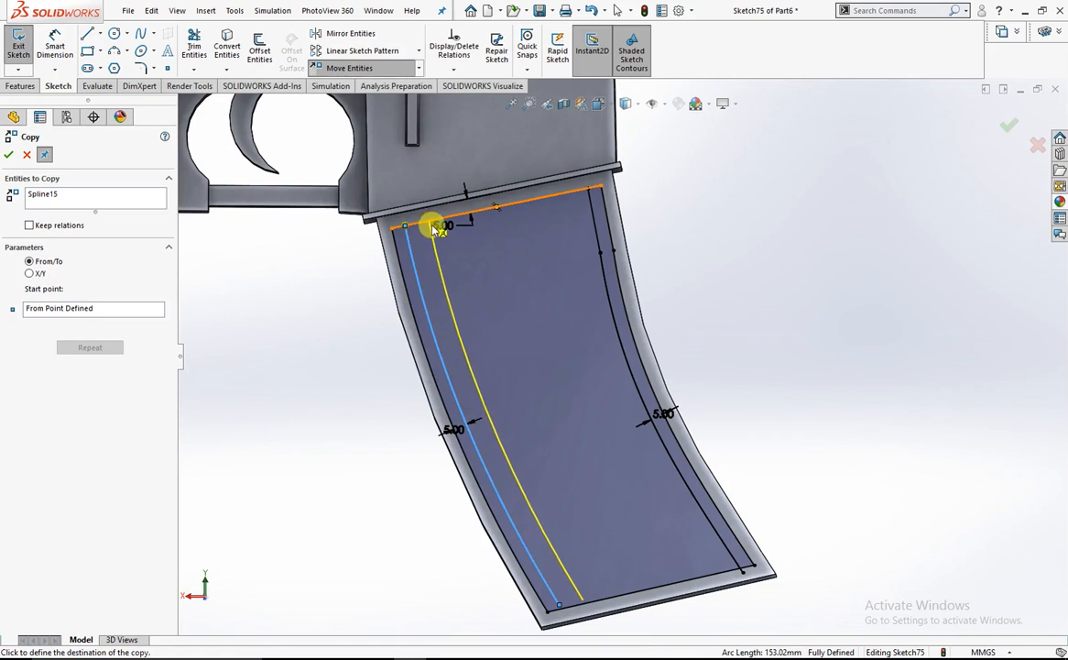
click(432, 226)
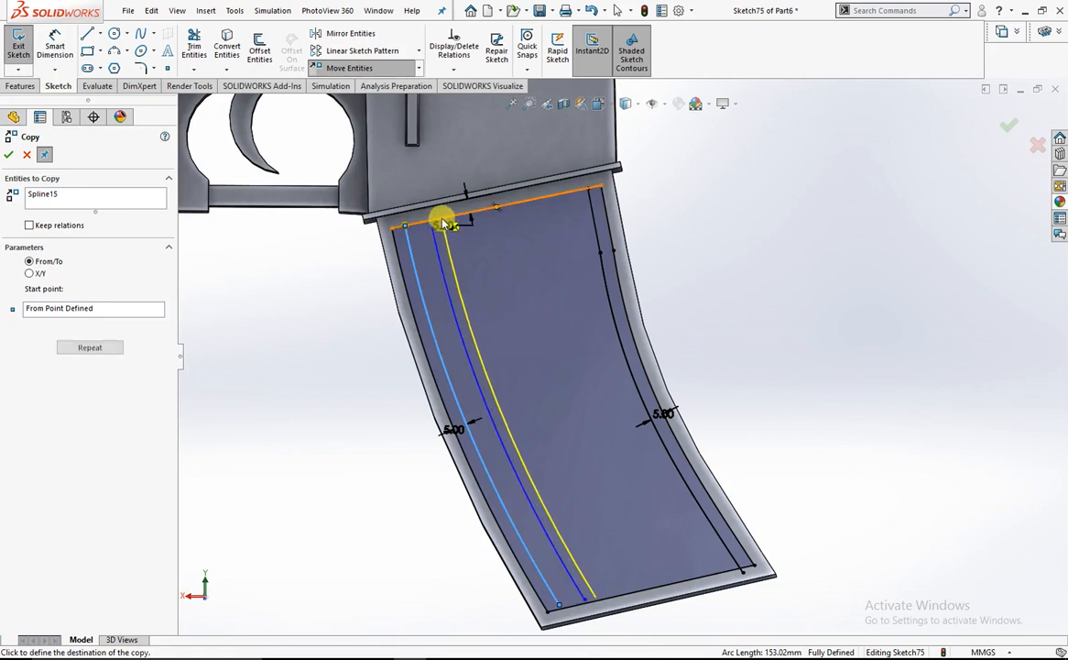
click(447, 222)
click(482, 216)
click(496, 213)
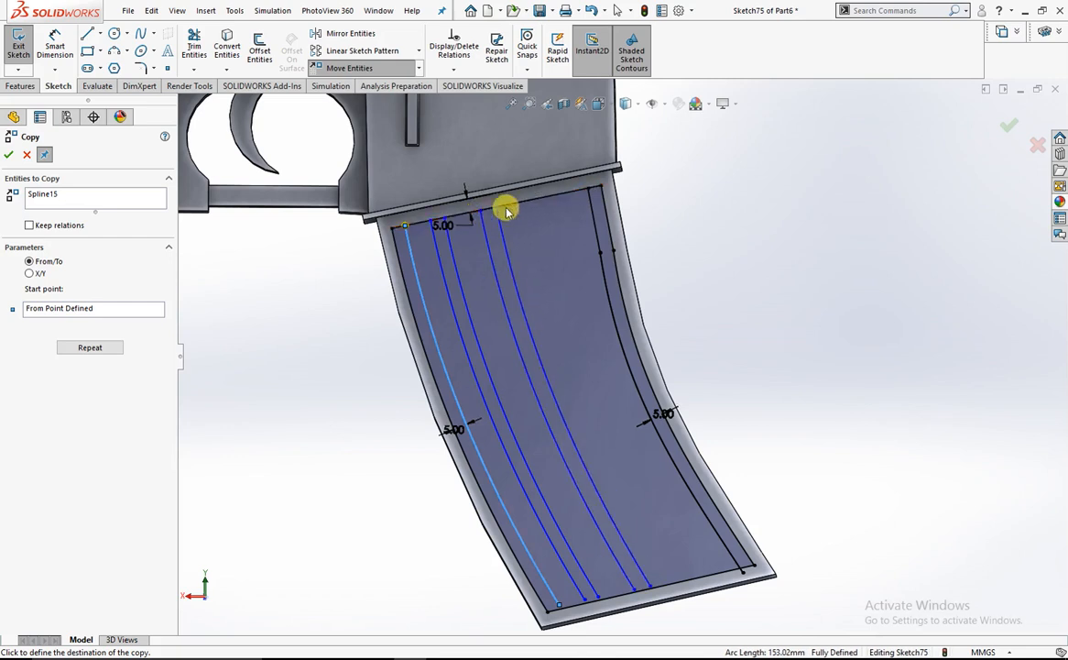
click(530, 204)
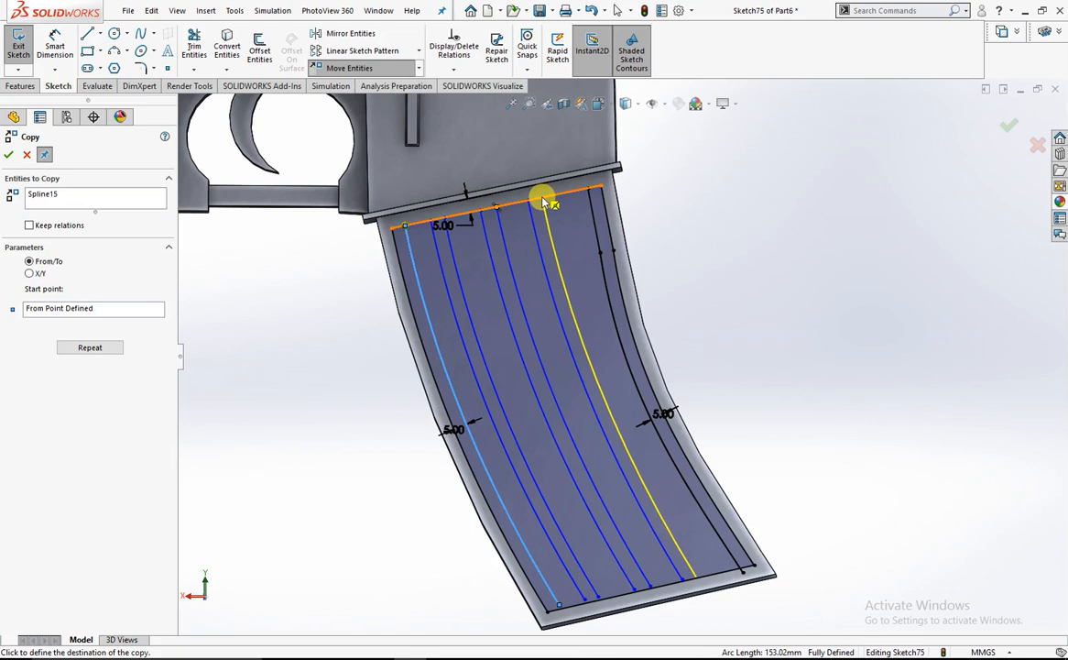
click(550, 203)
key(Escape)
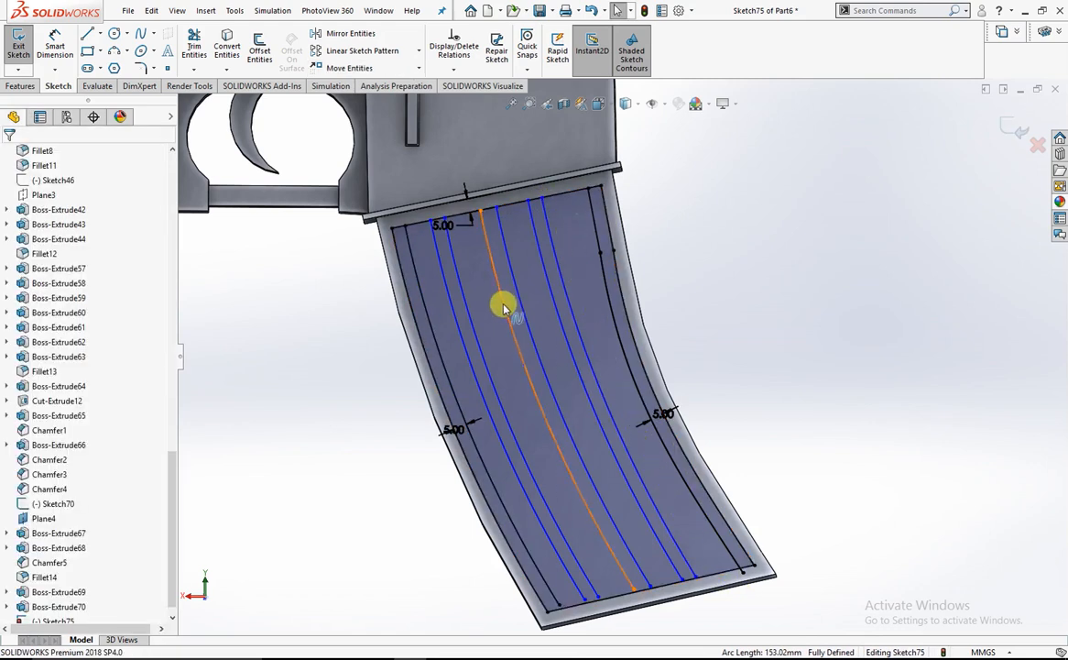
Examine where the lower ends of the offset and copied splines lie relative to the inner outline's bottom line
scroll(613, 278, up, 3)
scroll(592, 479, down, 6)
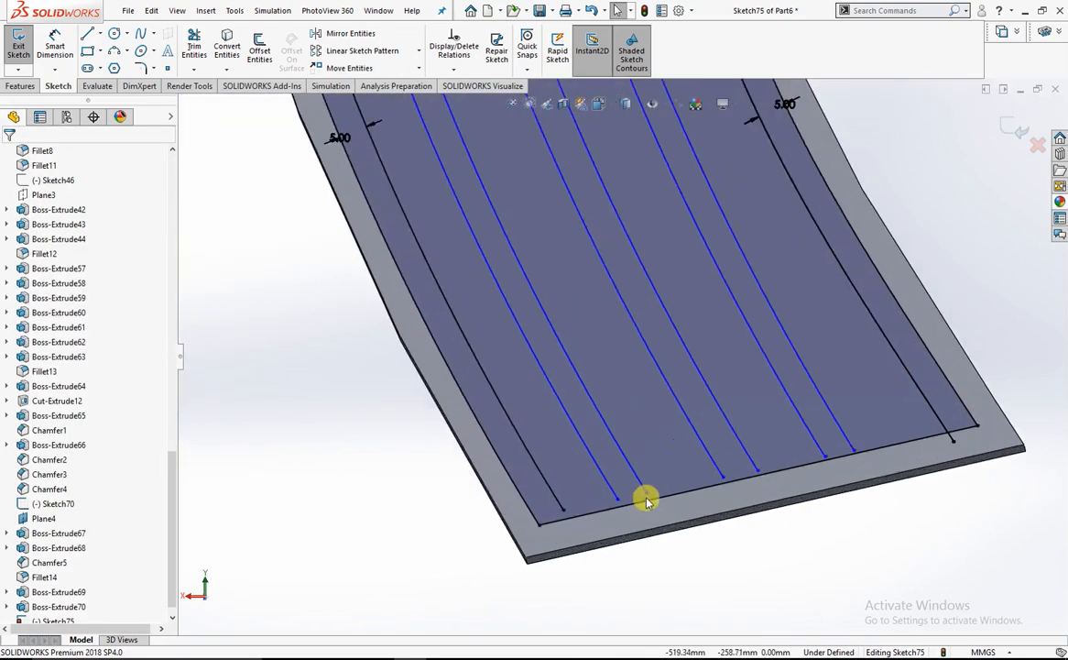
scroll(642, 500, down, 2)
click(526, 500)
click(516, 492)
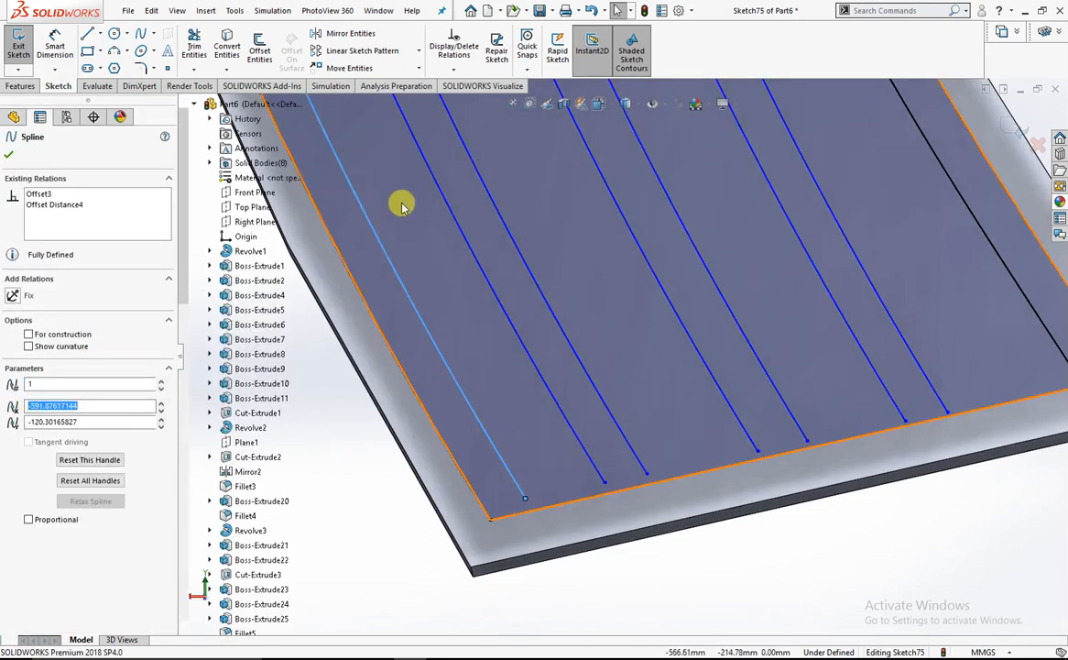
scroll(469, 259, up, 3)
scroll(548, 252, up, 3)
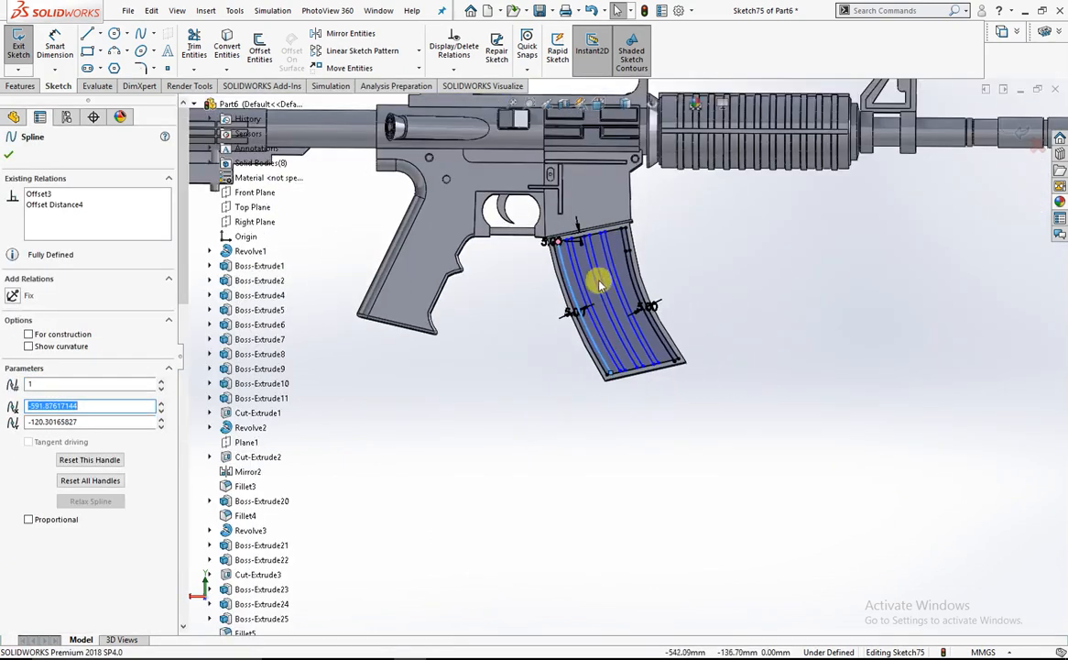
scroll(612, 404, down, 5)
scroll(634, 406, up, 6)
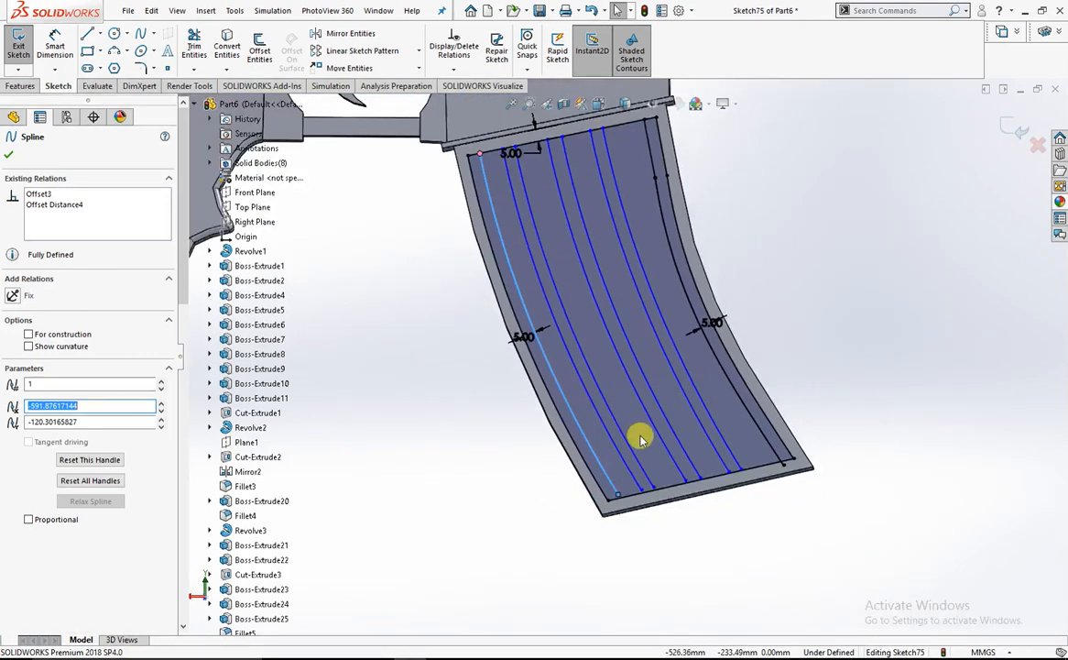
scroll(647, 461, down, 5)
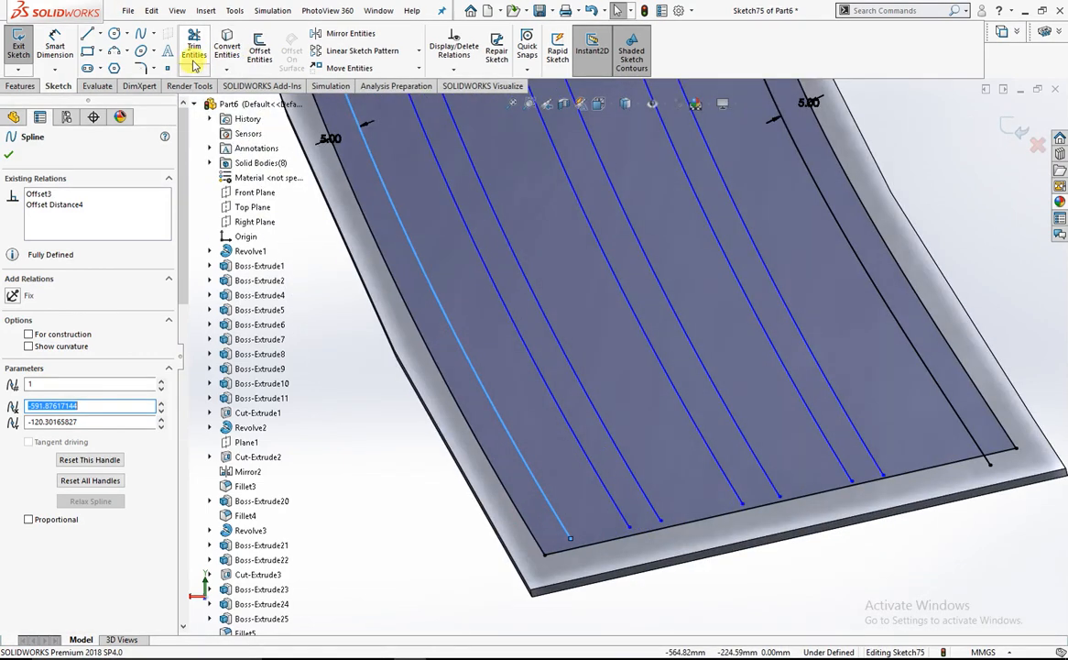
Extend the lower ends of the six copied splines to the inner outline's bottom line
click(194, 51)
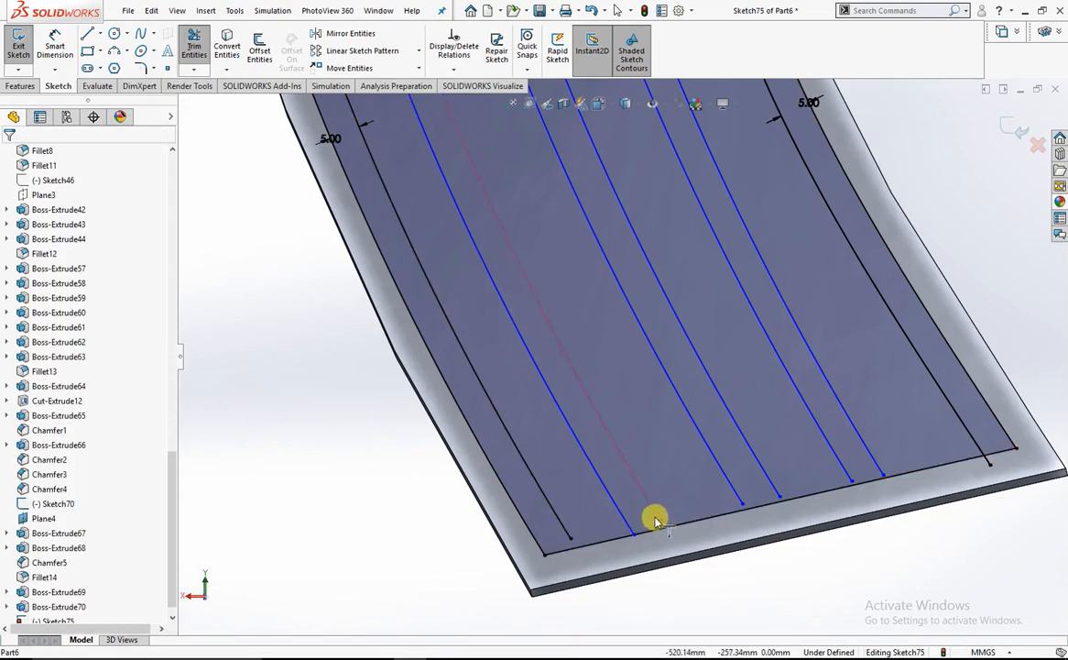
click(739, 498)
click(773, 486)
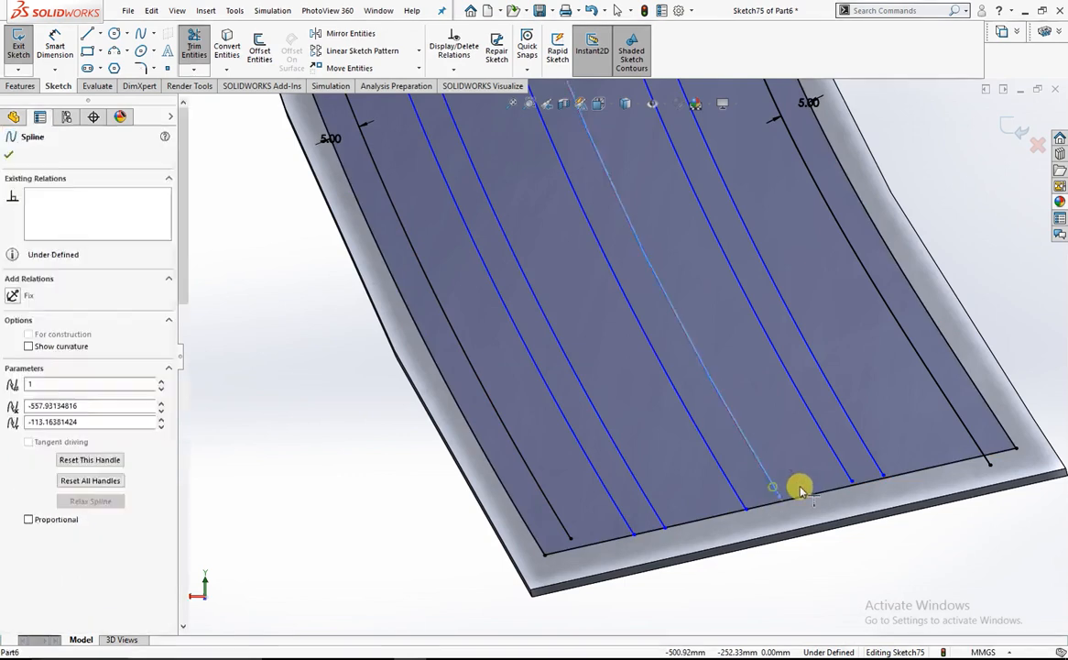
click(847, 472)
click(884, 479)
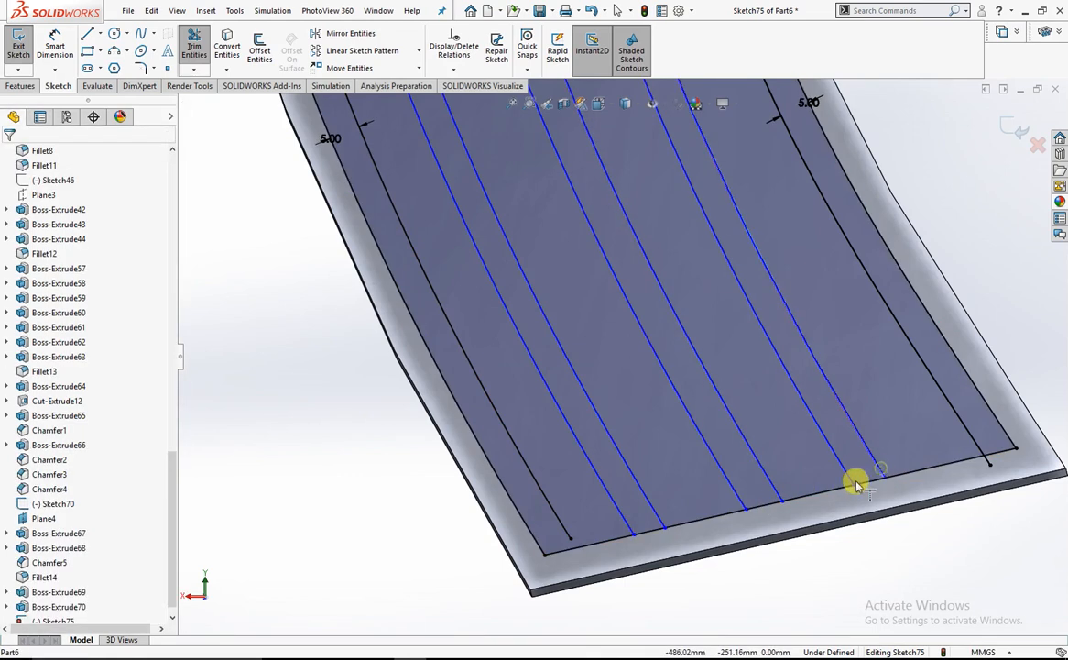
click(572, 547)
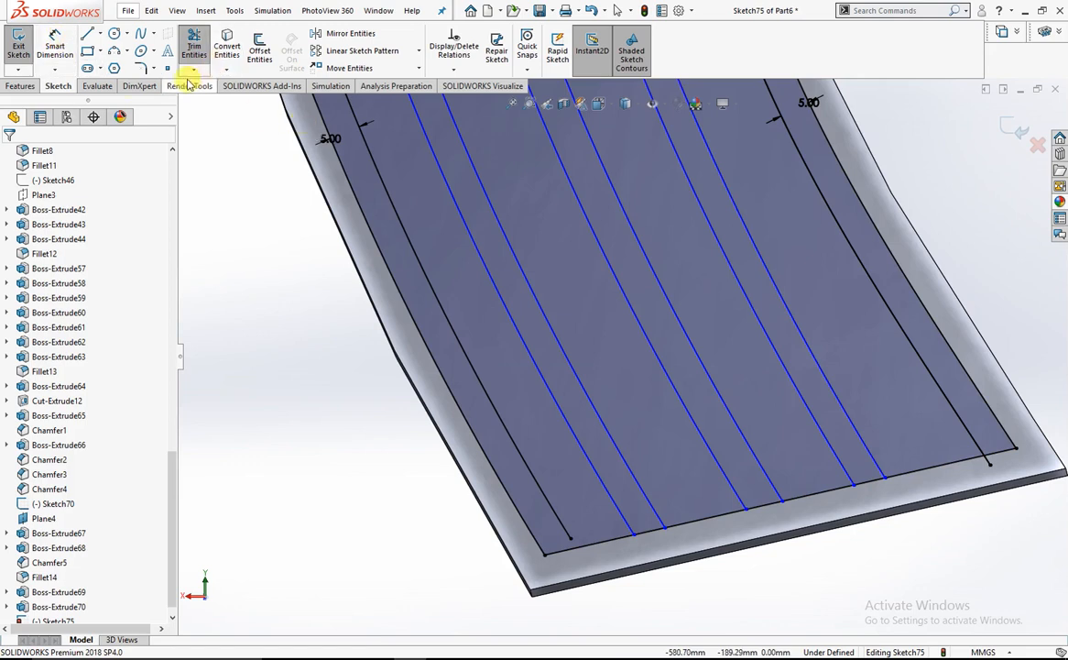
Draw a short line from the grip-side offset spline's lower end to the inner outline's bottom line
click(86, 36)
scroll(591, 517, down, 2)
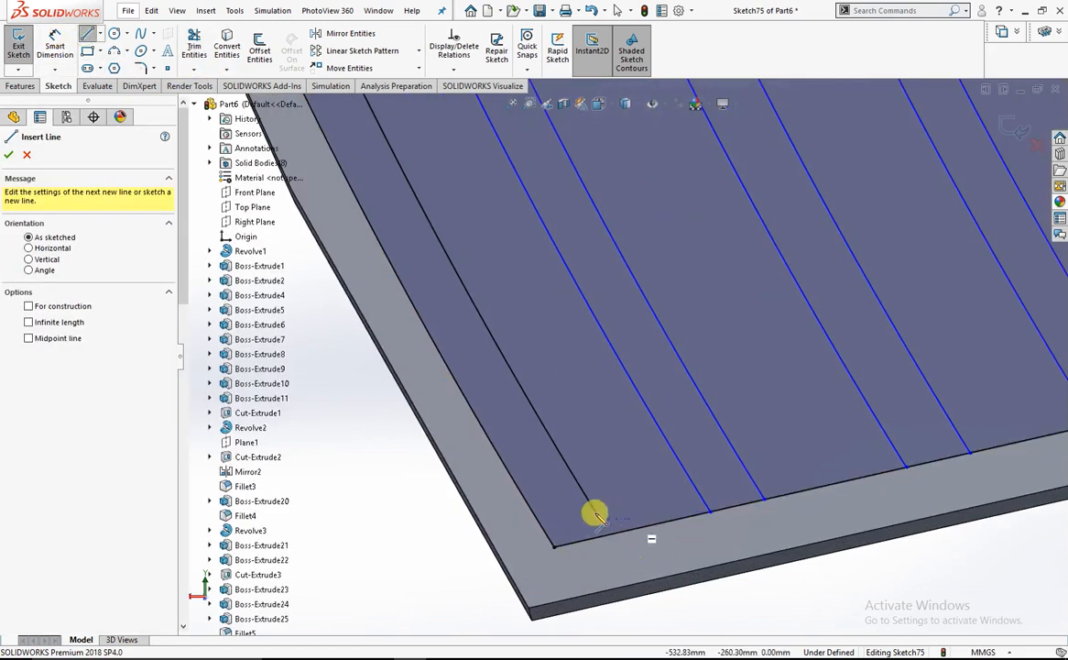
click(596, 518)
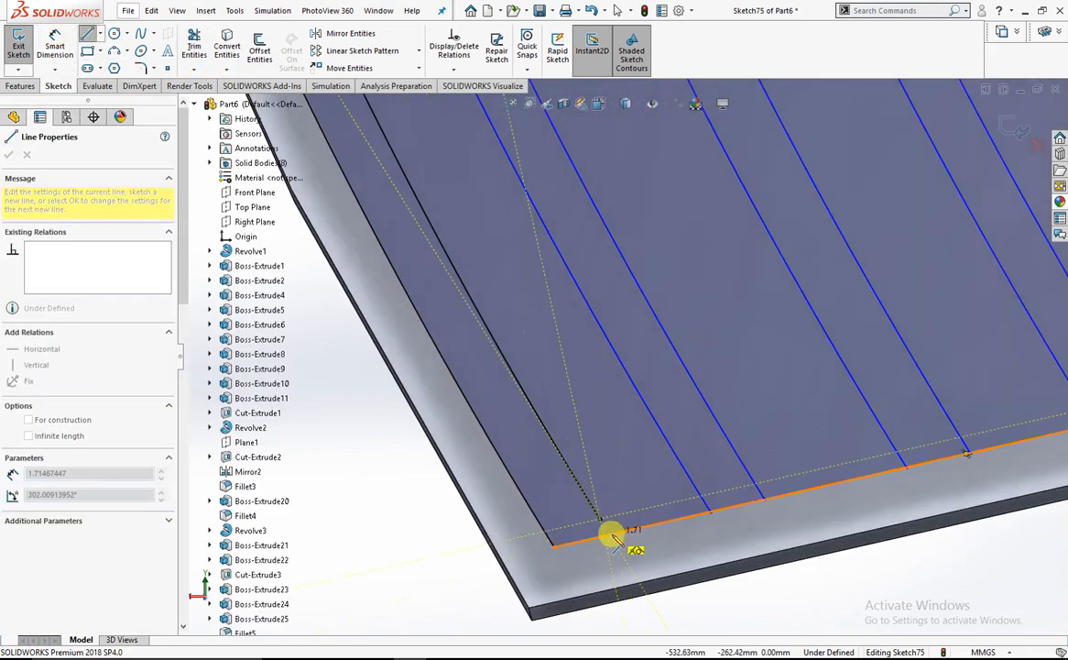
click(610, 534)
key(Escape)
Try to trim the muzzle-side offset spline's overhang below the inner outline's bottom line
scroll(670, 515, up, 5)
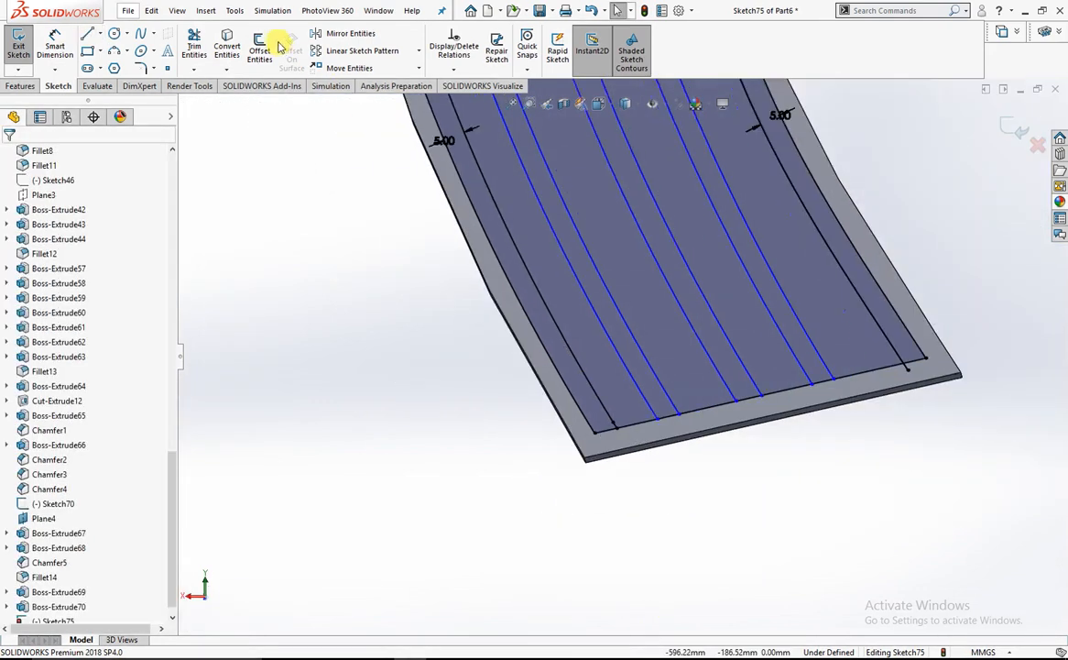
click(193, 46)
scroll(870, 366, down, 4)
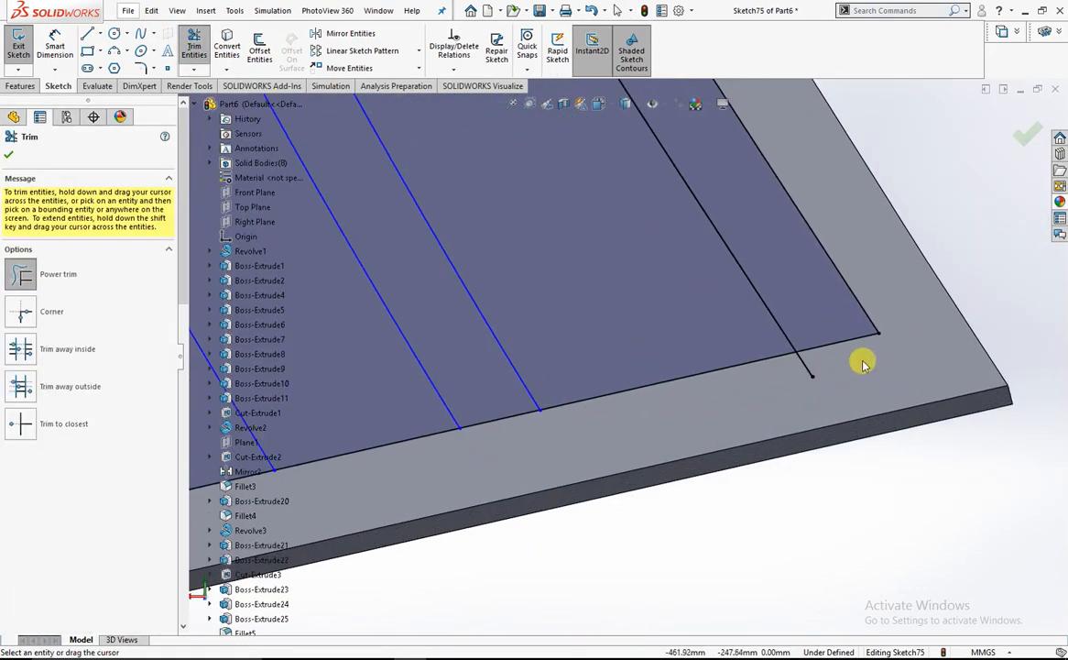
drag(769, 386, 510, 440)
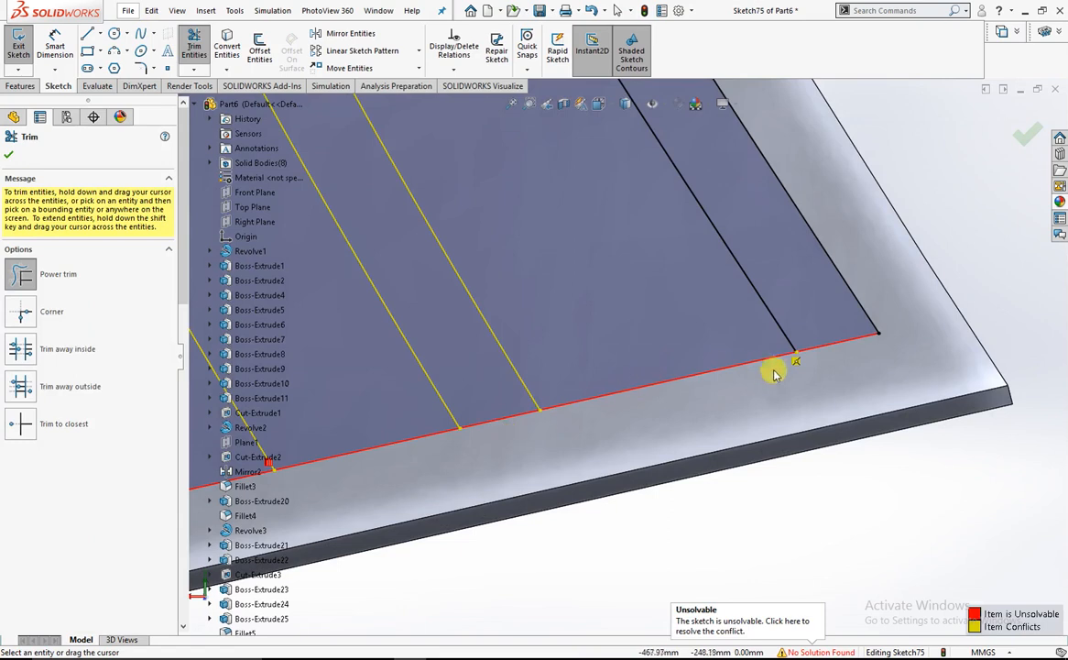
key(ctrl+z)
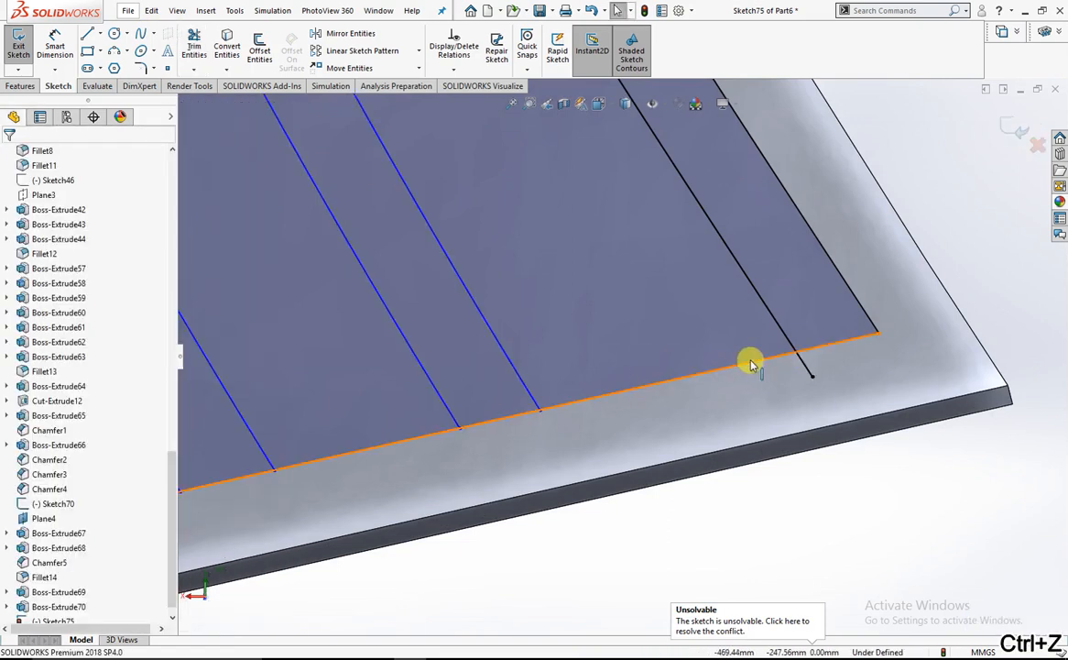
Trim the bottom line between the muzzle-side band and its neighbouring band, undoing the trim of the overhanging spline end
click(196, 51)
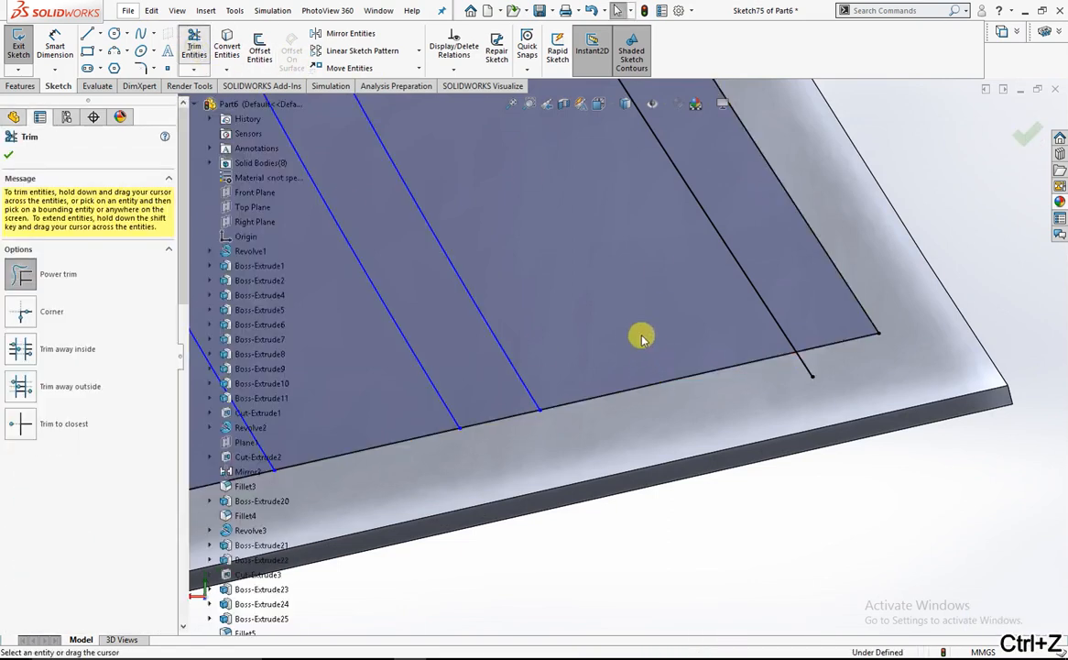
drag(641, 339, 689, 403)
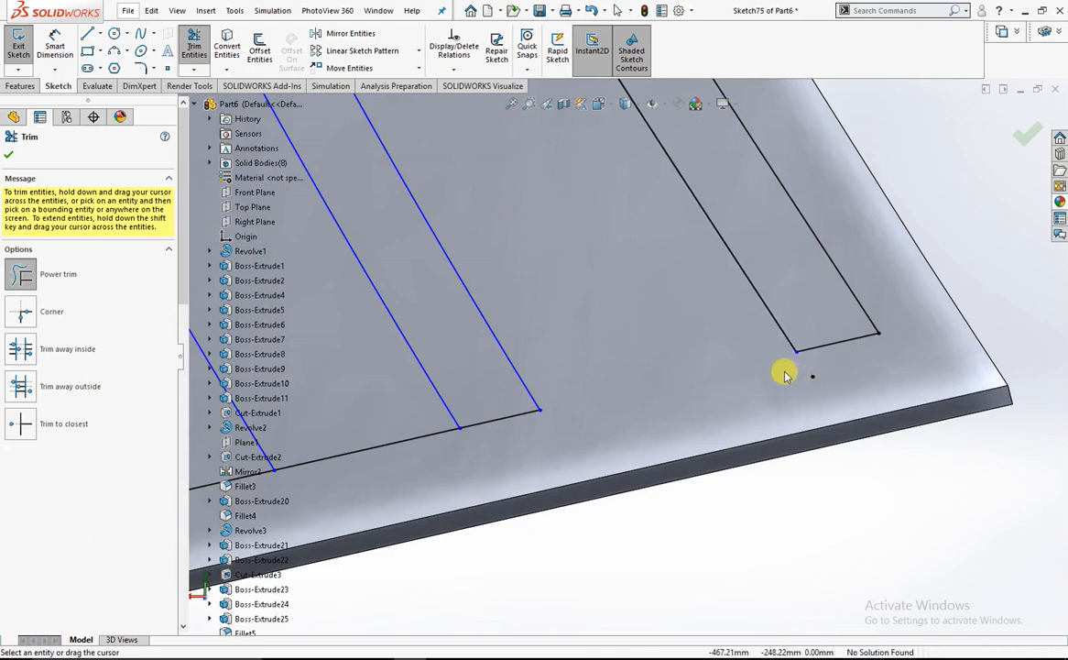
key(ctrl+z)
key(ctrl+z)
key(ctrl+z)
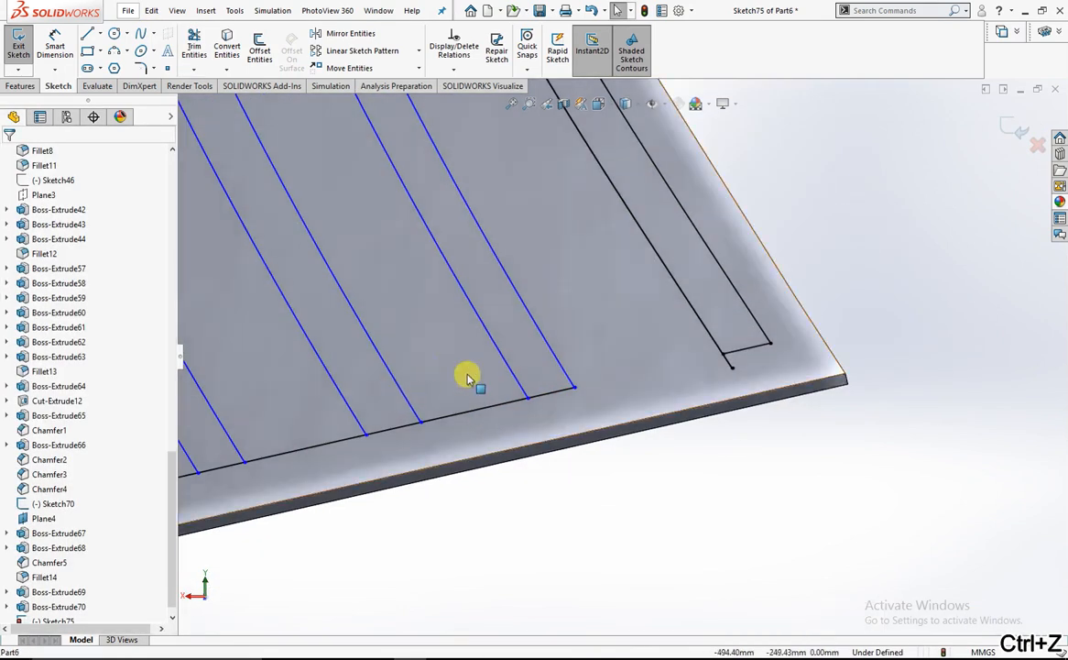
Trim the remaining bottom line segments between the curved bands, keeping the short pieces that close each band's lower end
click(193, 37)
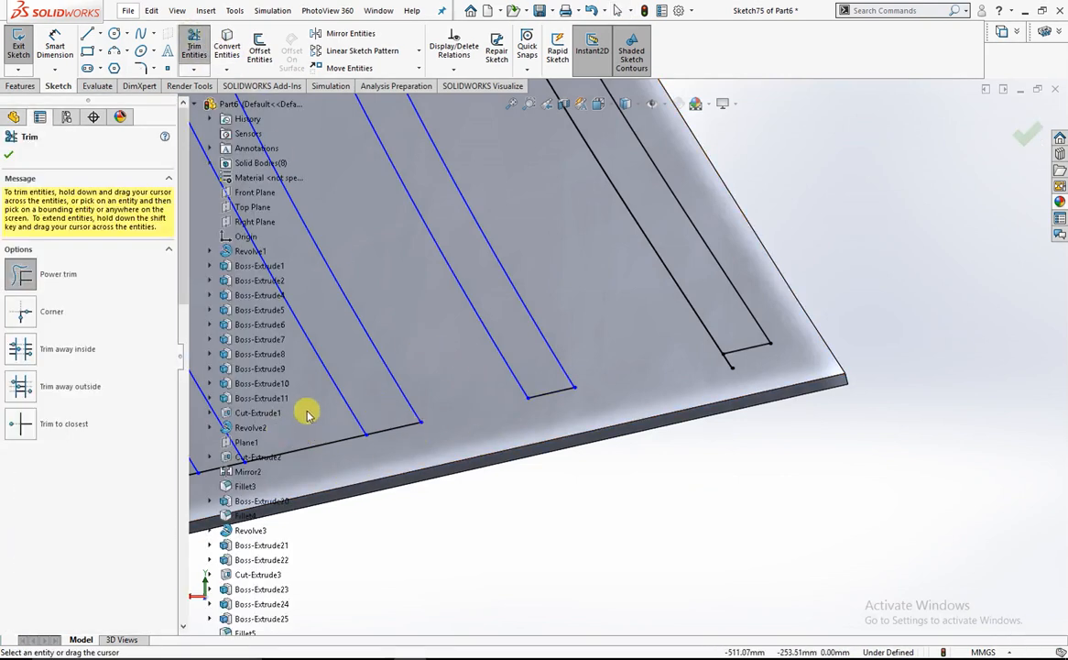
scroll(460, 388, up, 5)
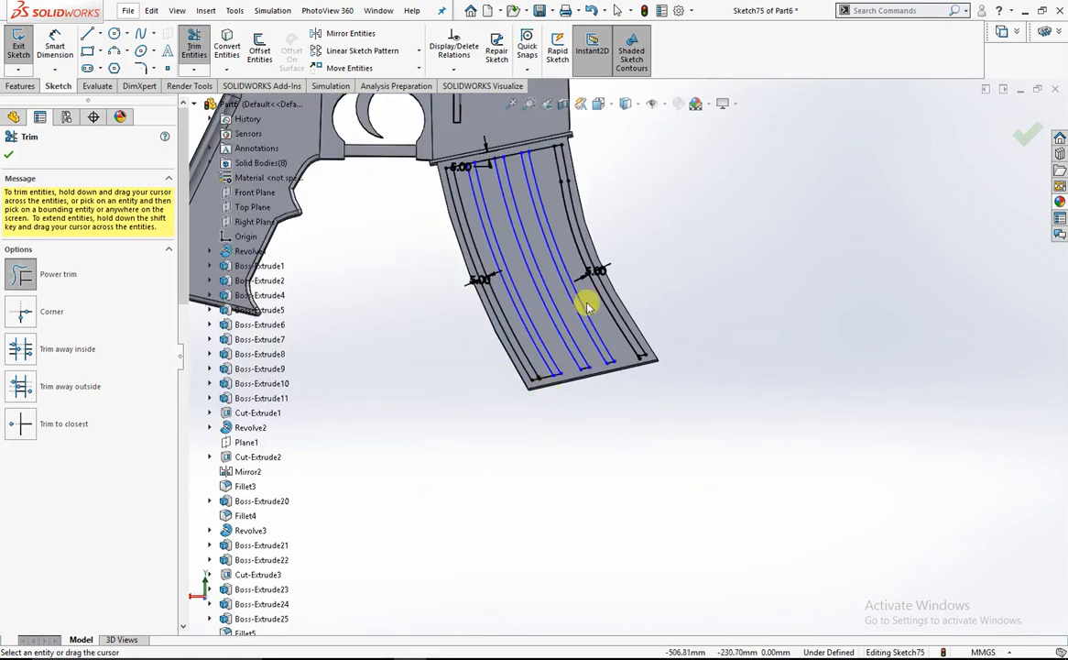
scroll(561, 190, down, 2)
scroll(534, 441, down, 2)
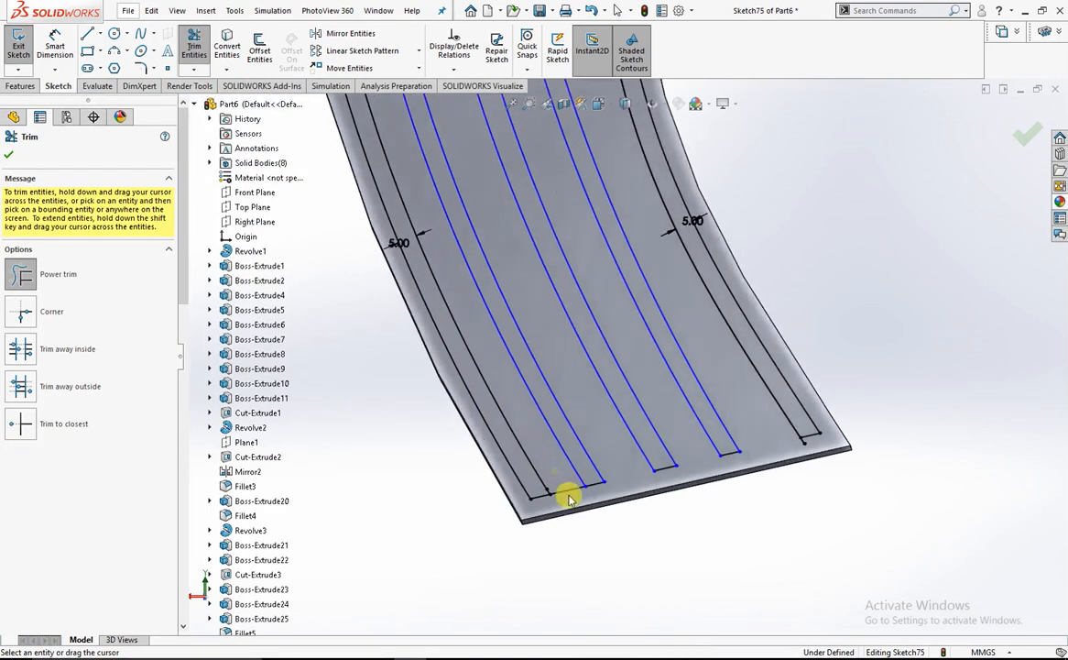
click(11, 158)
Delete the 5 mm offset dimension of the muzzle-side spline
click(744, 354)
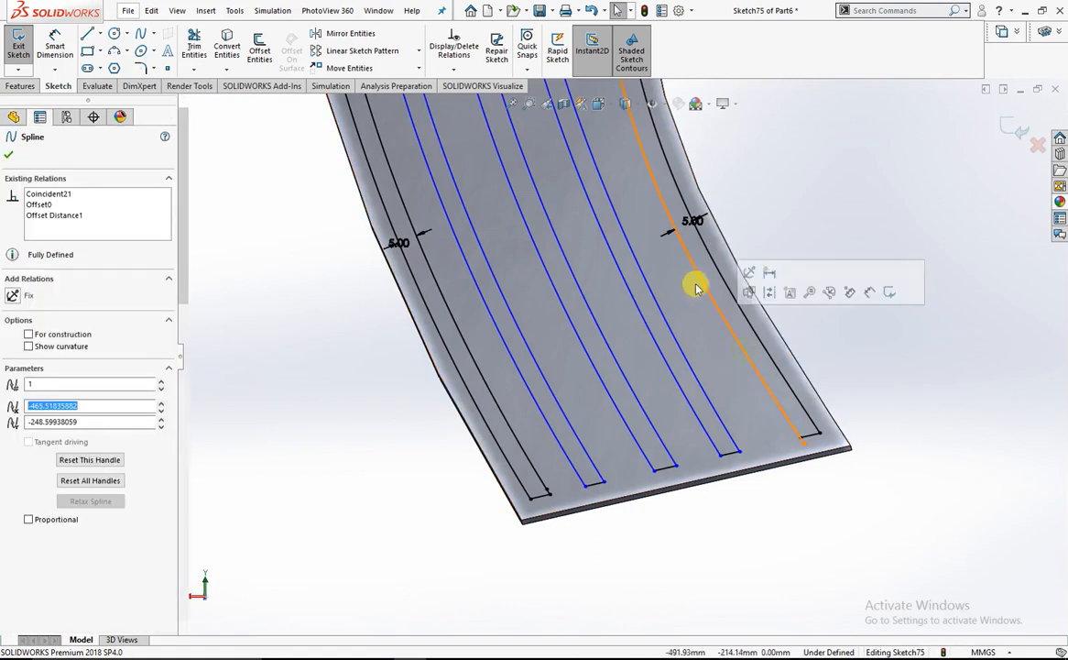
scroll(657, 211, up, 4)
scroll(644, 262, down, 5)
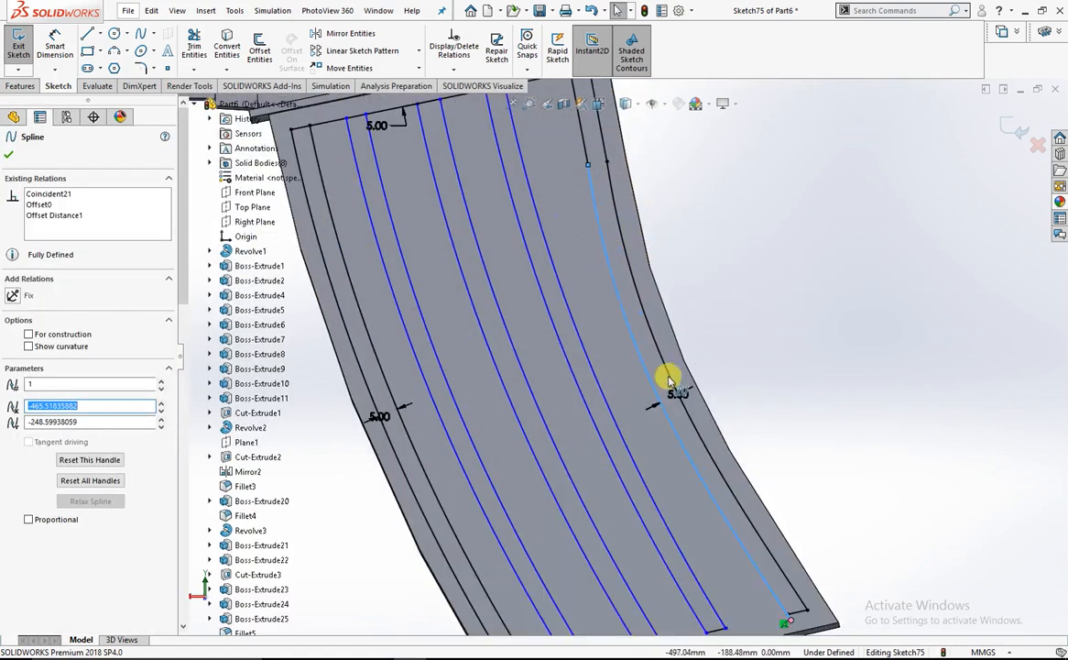
click(671, 400)
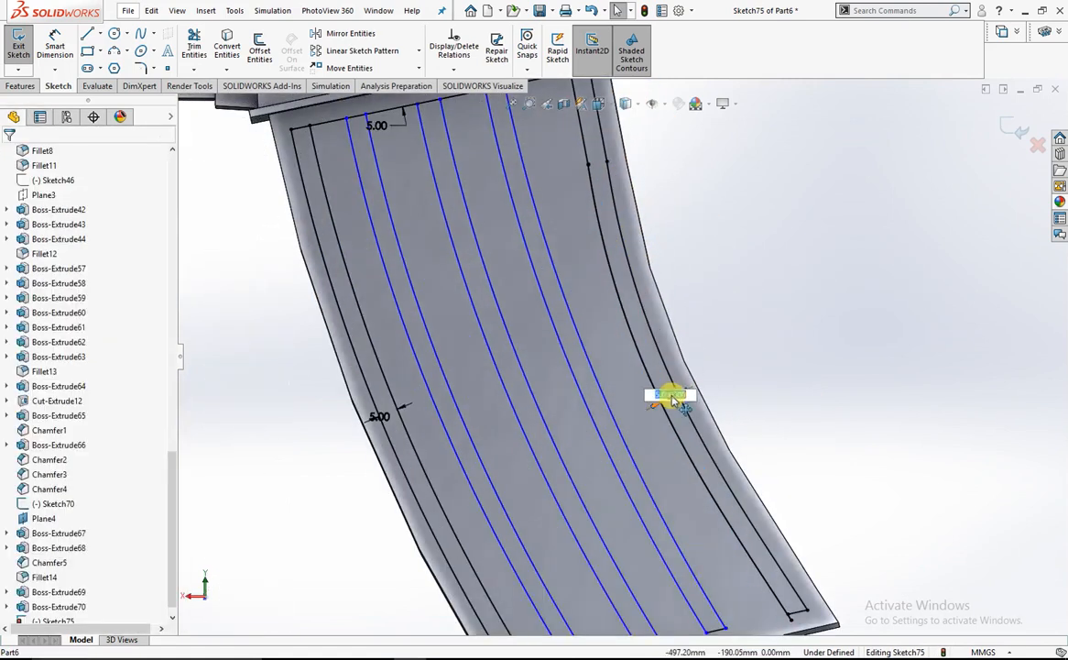
click(858, 312)
click(614, 335)
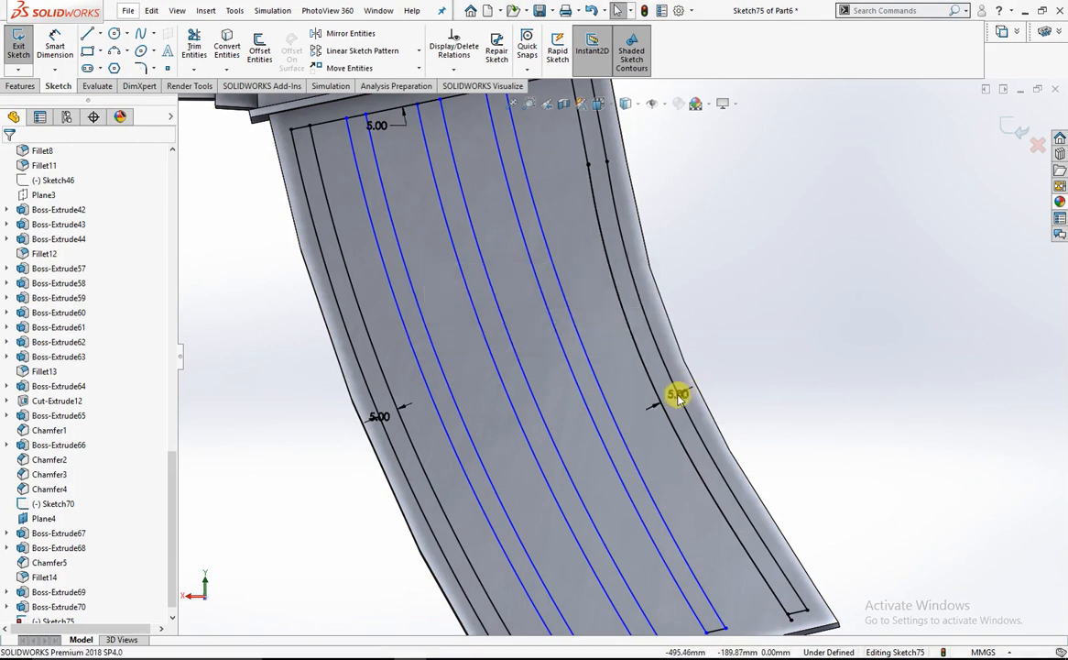
right_click(675, 397)
click(694, 500)
scroll(751, 522, up, 2)
scroll(755, 509, down, 2)
scroll(682, 395, down, 1)
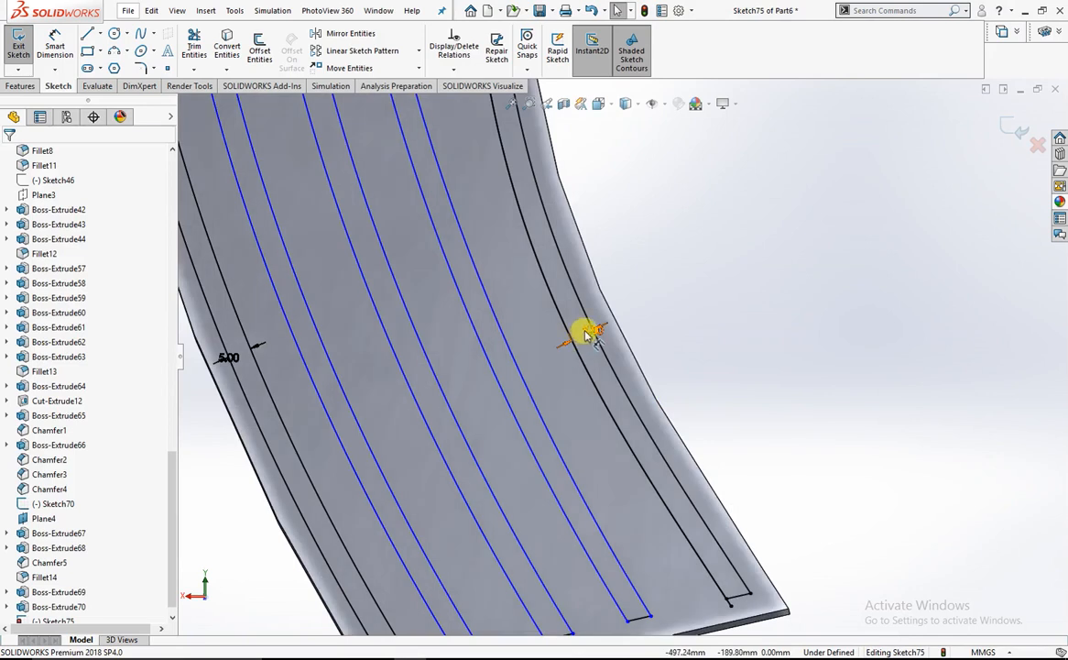
right_click(591, 336)
click(603, 491)
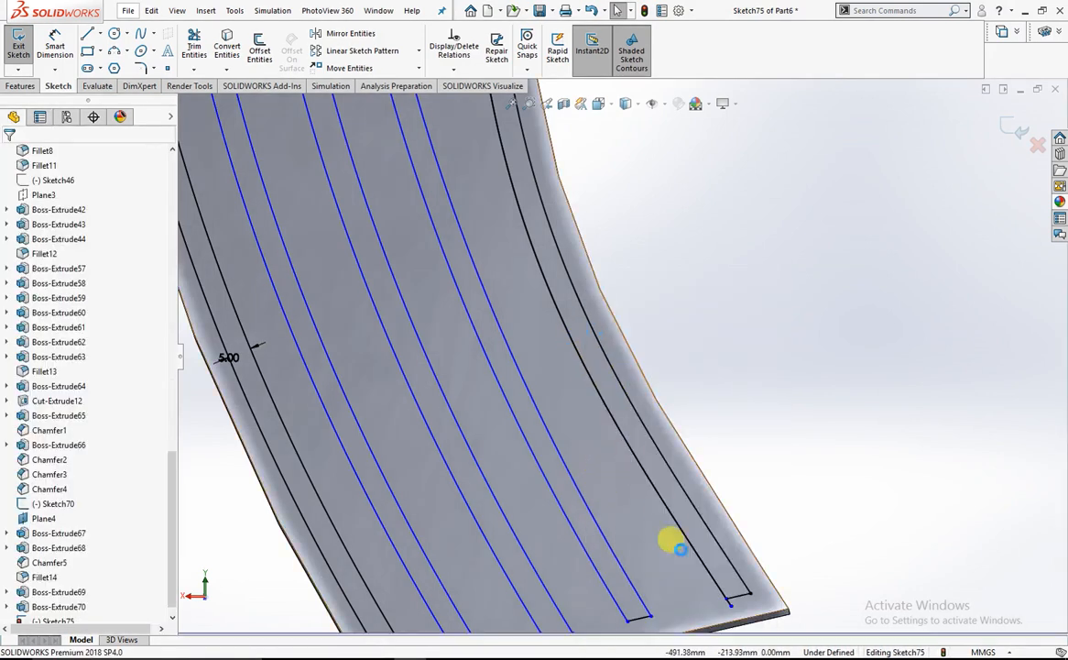
Trim the muzzle-side offset spline's overhanging lower end back to the band's closing line
scroll(692, 543, down, 2)
scroll(596, 501, down, 3)
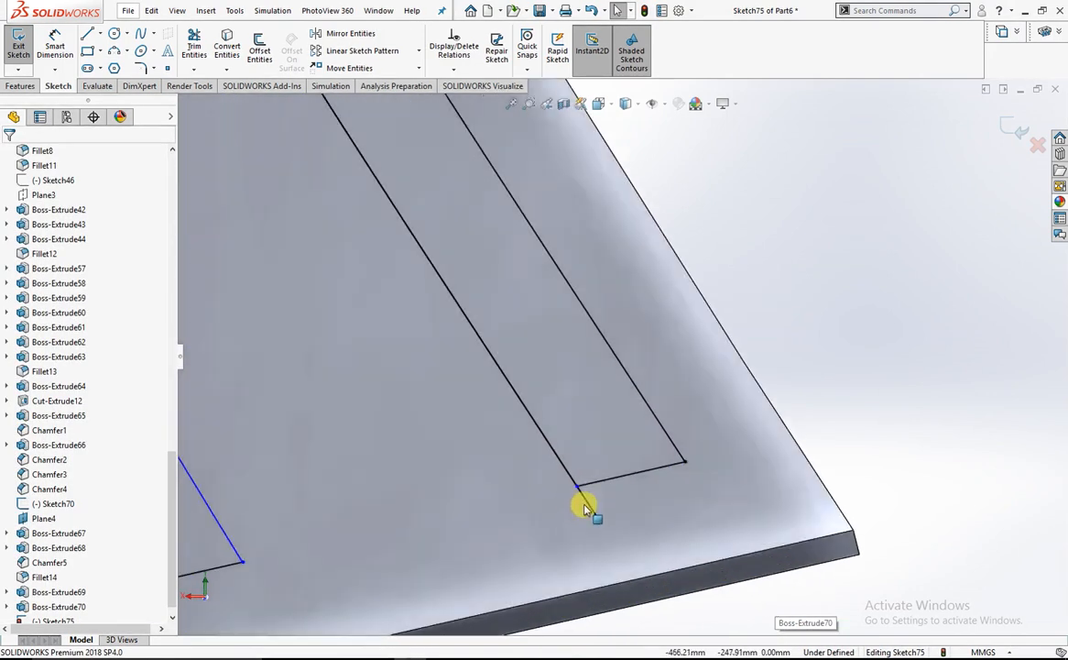
click(598, 520)
key(Escape)
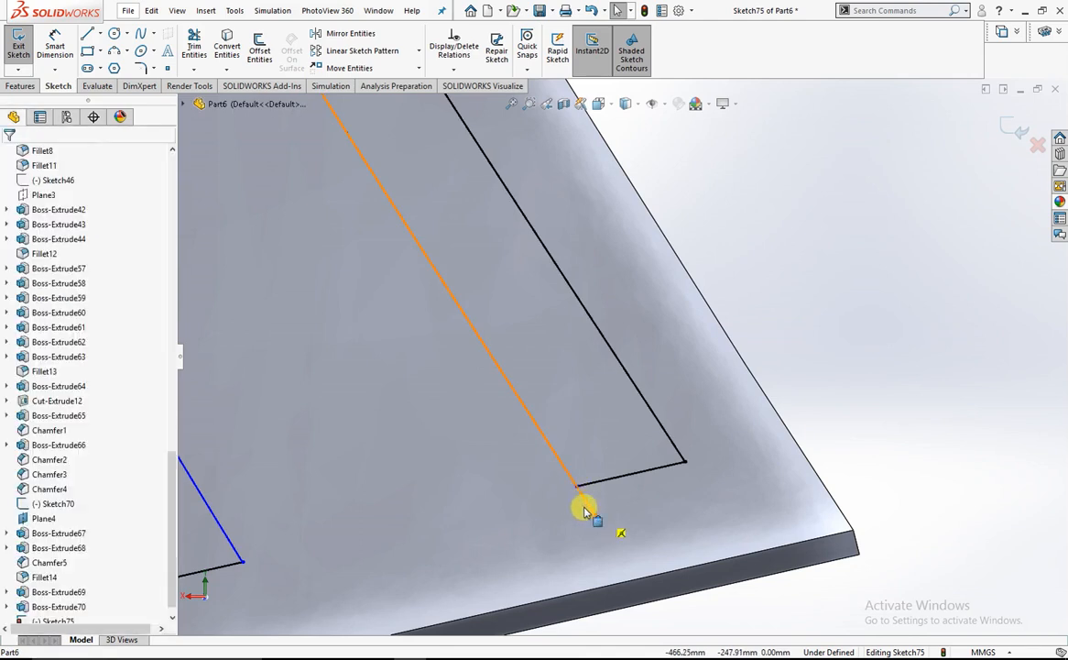
click(194, 46)
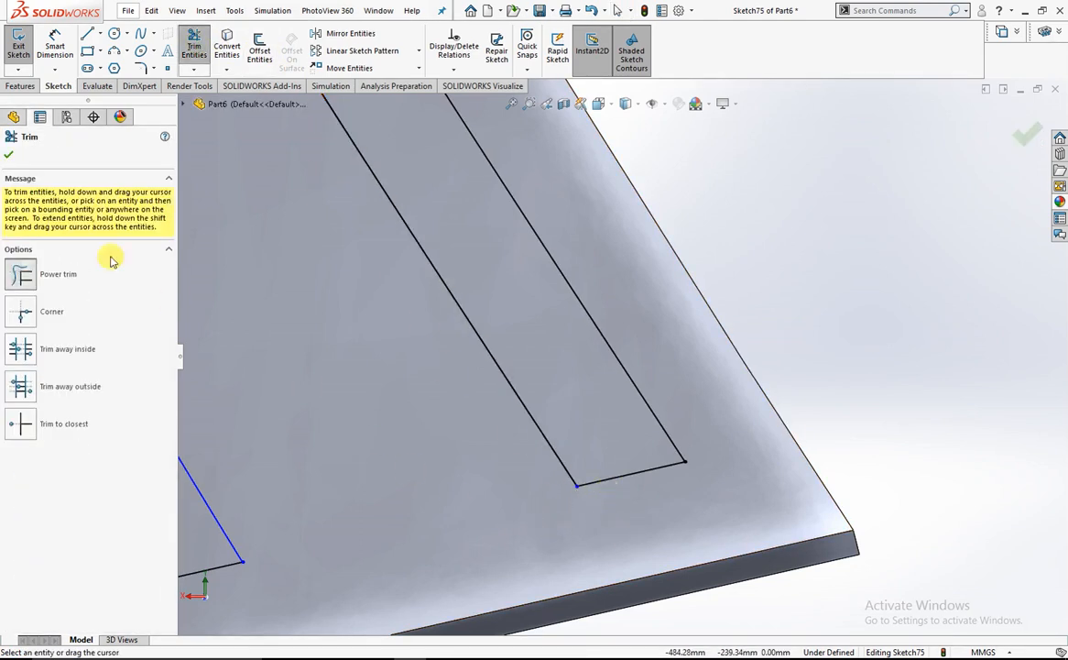
click(10, 158)
Trim the inner outline's upper line between the curved bands, keeping the short pieces that close each band's upper end
scroll(596, 274, up, 10)
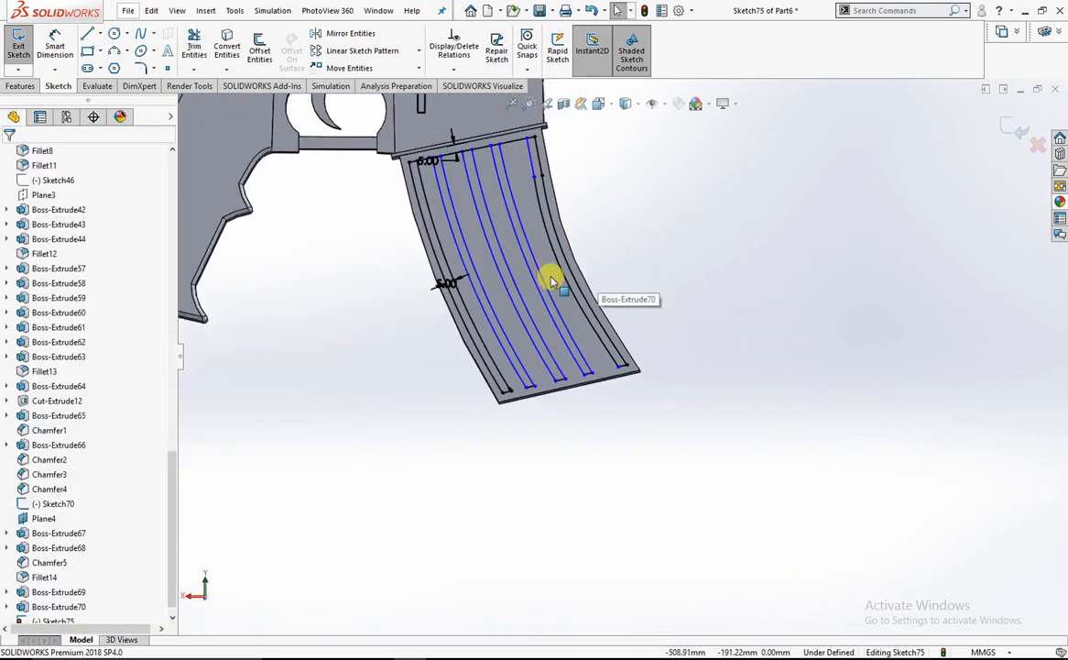
scroll(591, 271, down, 6)
click(194, 45)
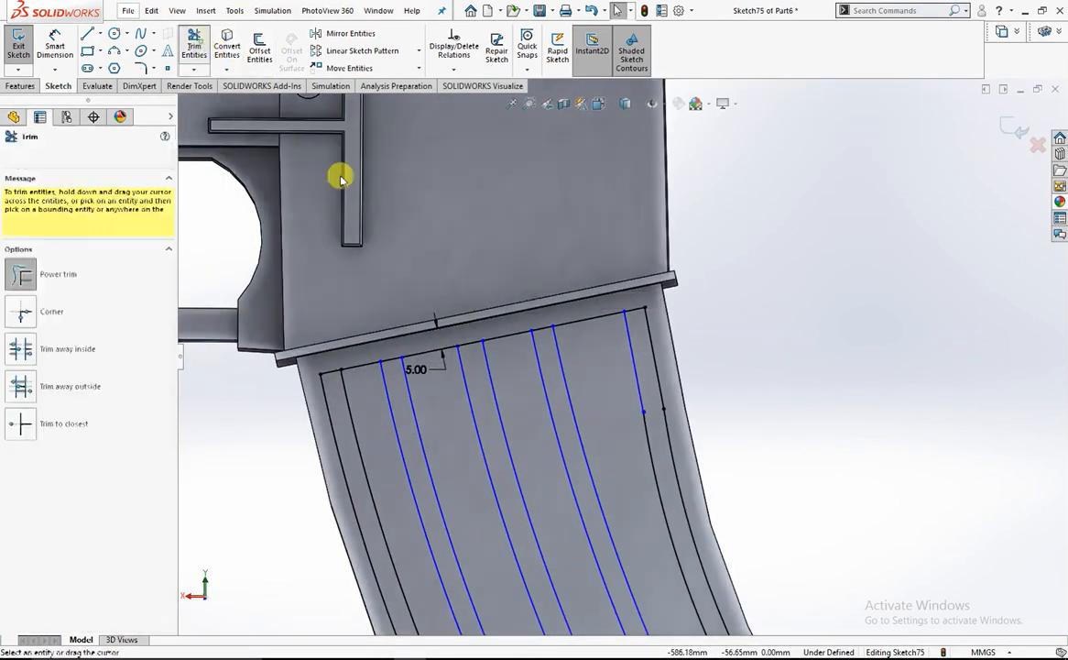
drag(507, 345, 437, 307)
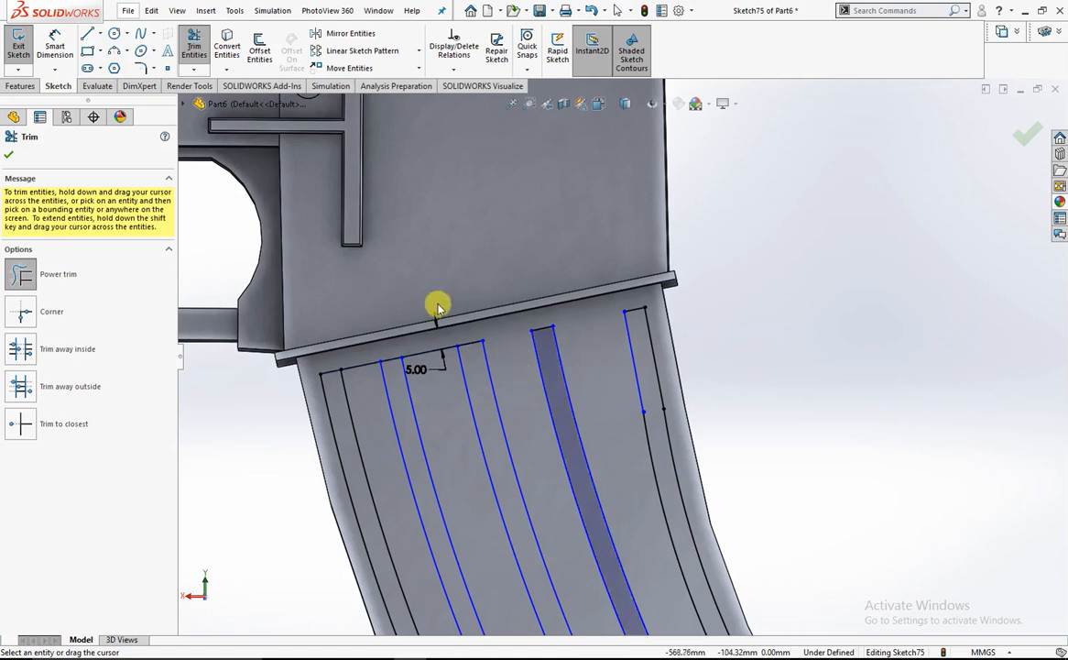
drag(433, 436, 366, 339)
drag(371, 412, 371, 418)
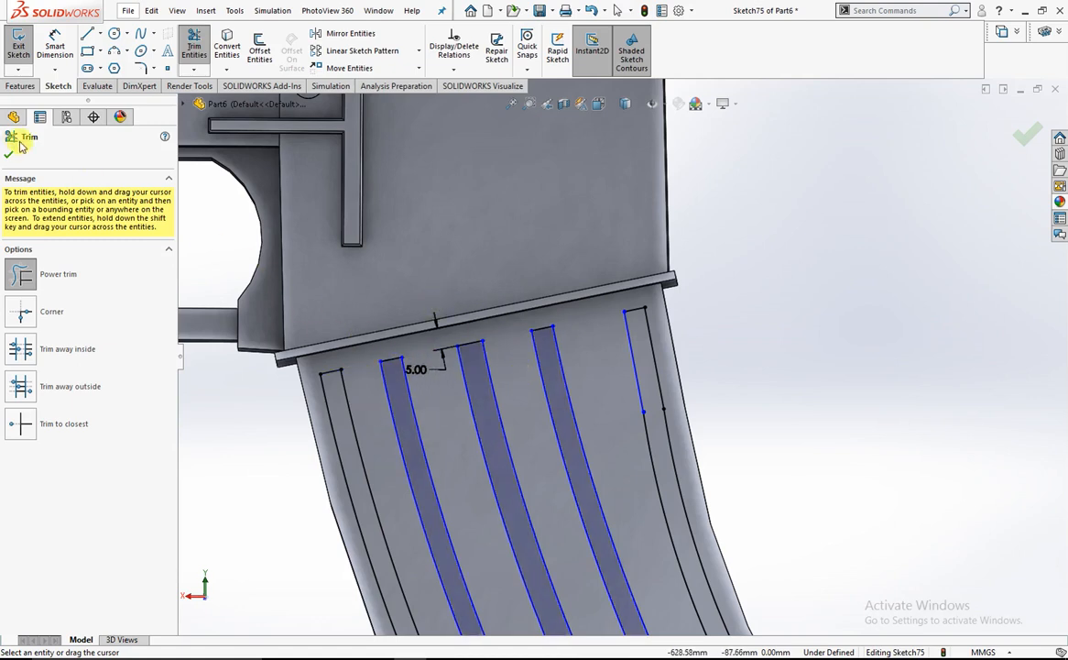
click(8, 157)
Start an Extruded Cut from the magazine sketch and select the five curved band regions as its contours
scroll(453, 362, up, 5)
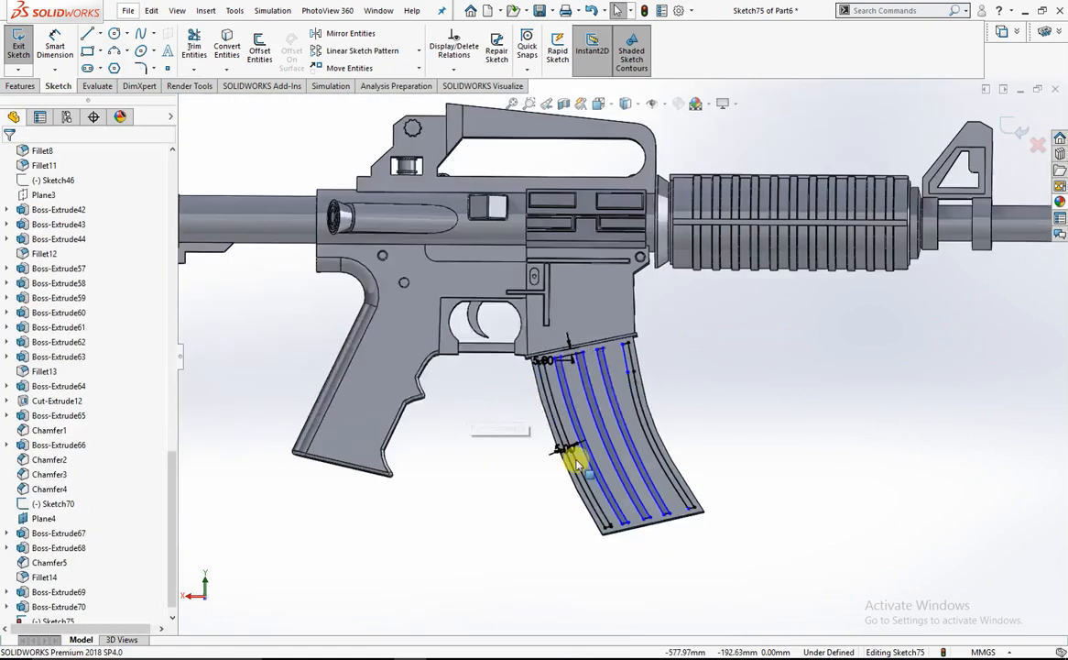
scroll(565, 453, down, 6)
scroll(641, 549, down, 2)
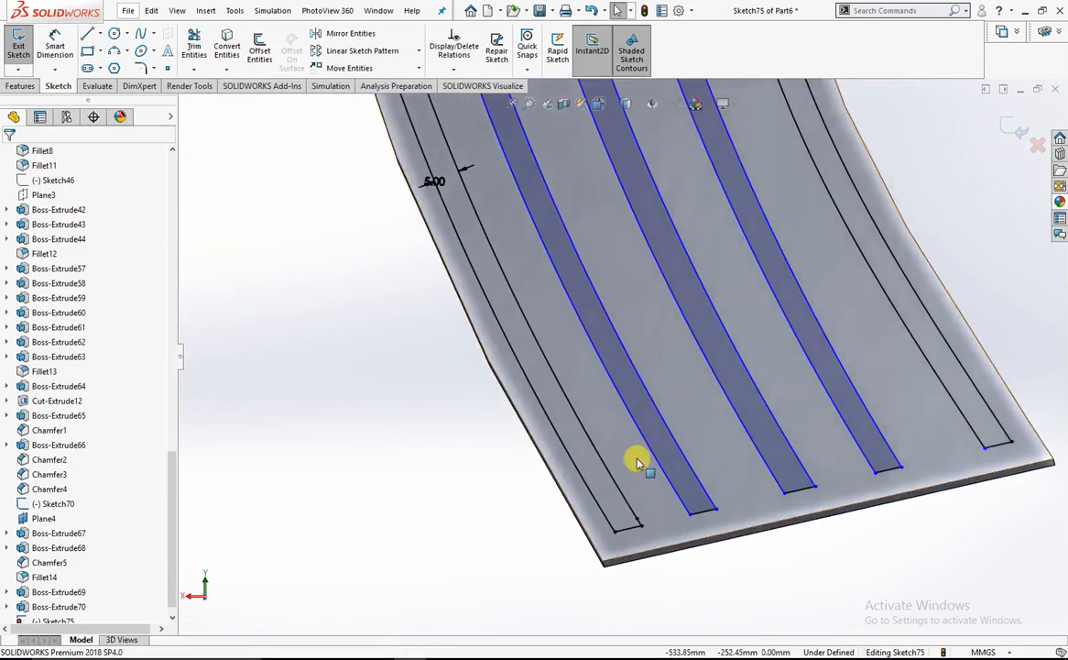
scroll(550, 220, up, 5)
scroll(595, 247, down, 4)
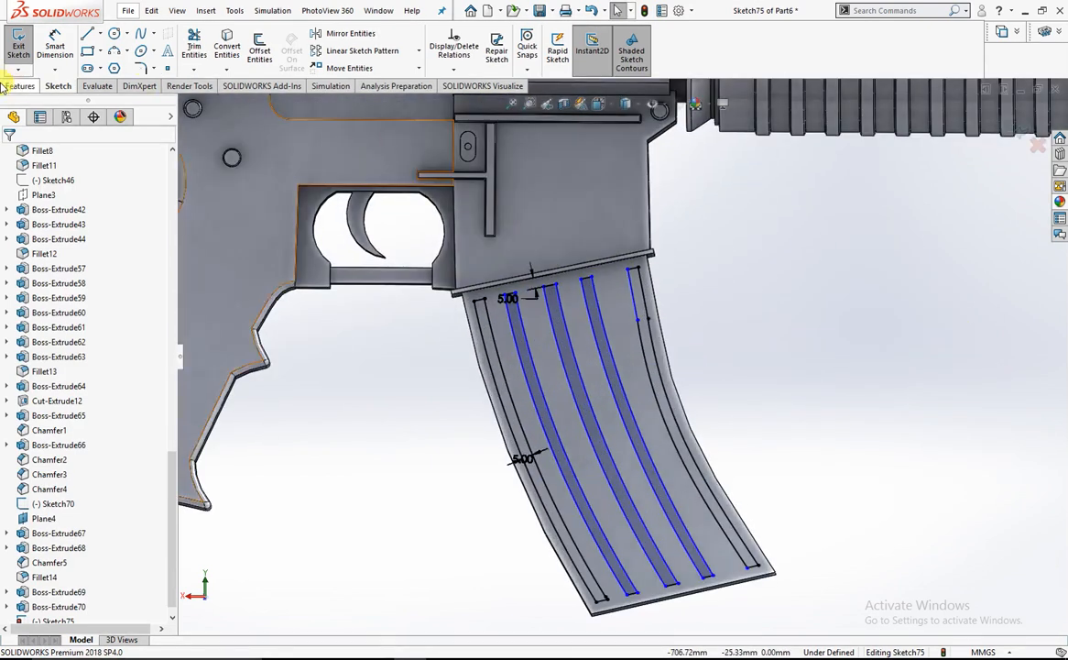
click(18, 85)
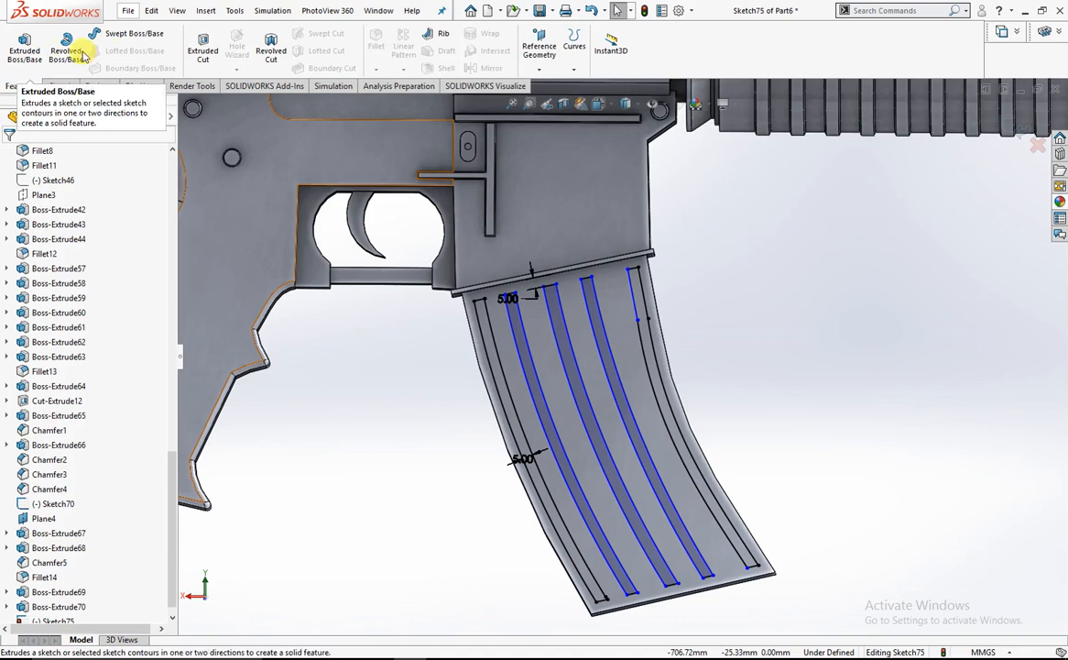
click(203, 50)
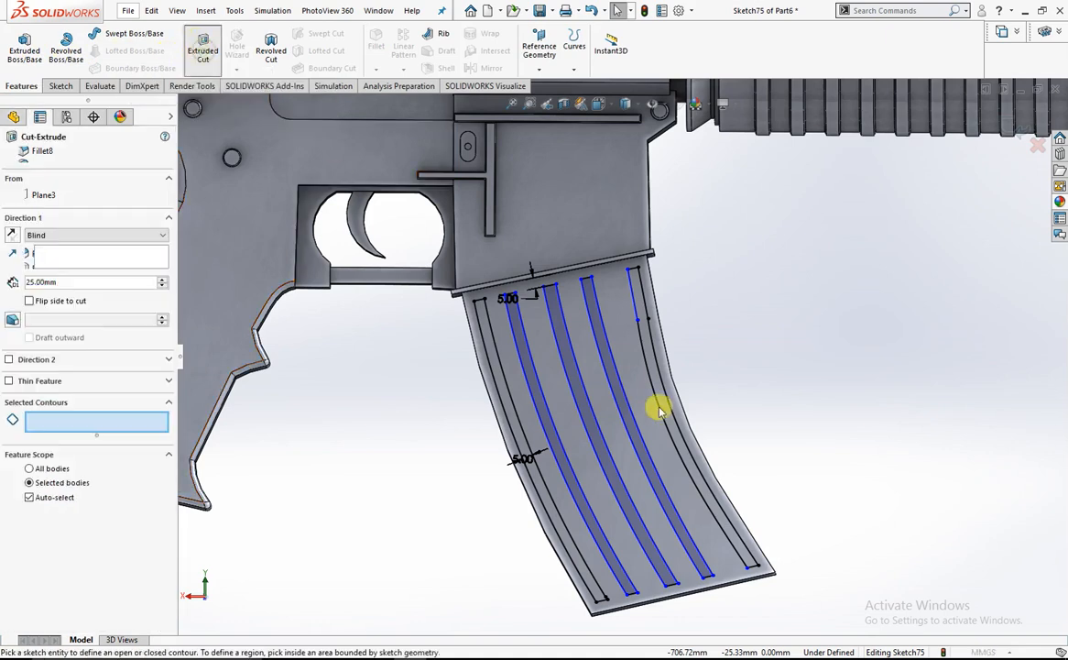
scroll(676, 448, down, 4)
click(671, 458)
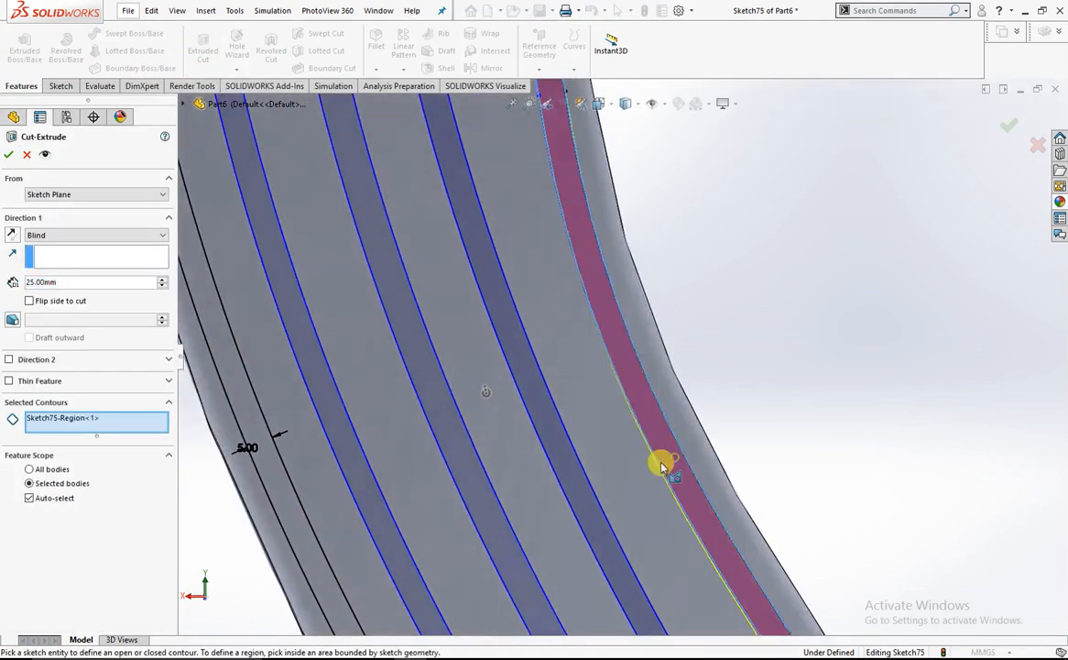
click(553, 478)
click(485, 490)
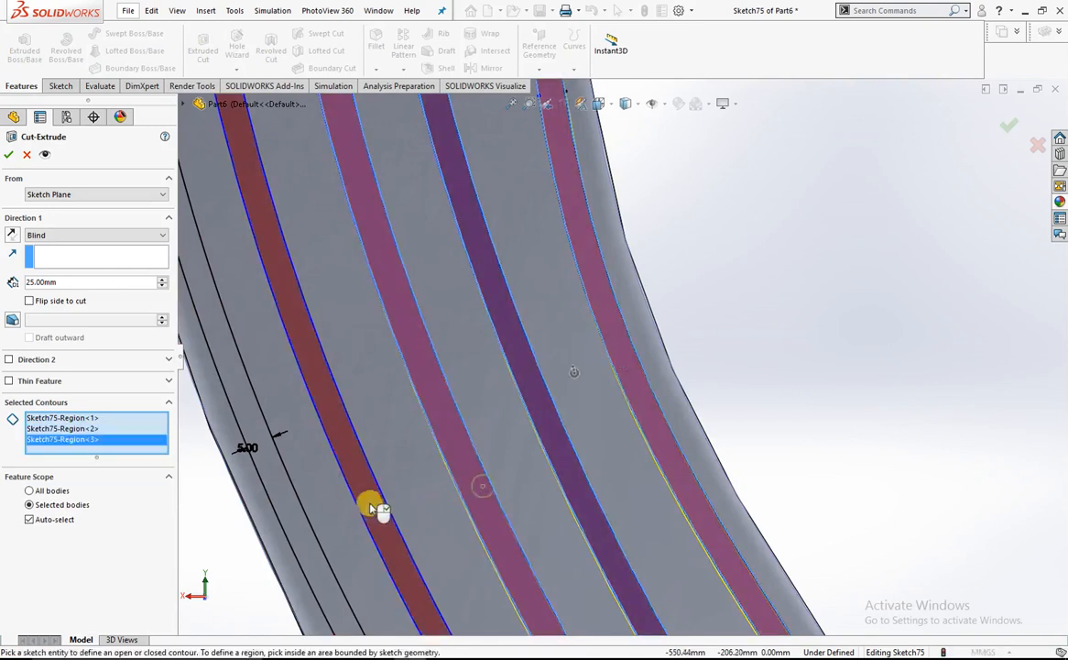
click(370, 506)
click(299, 529)
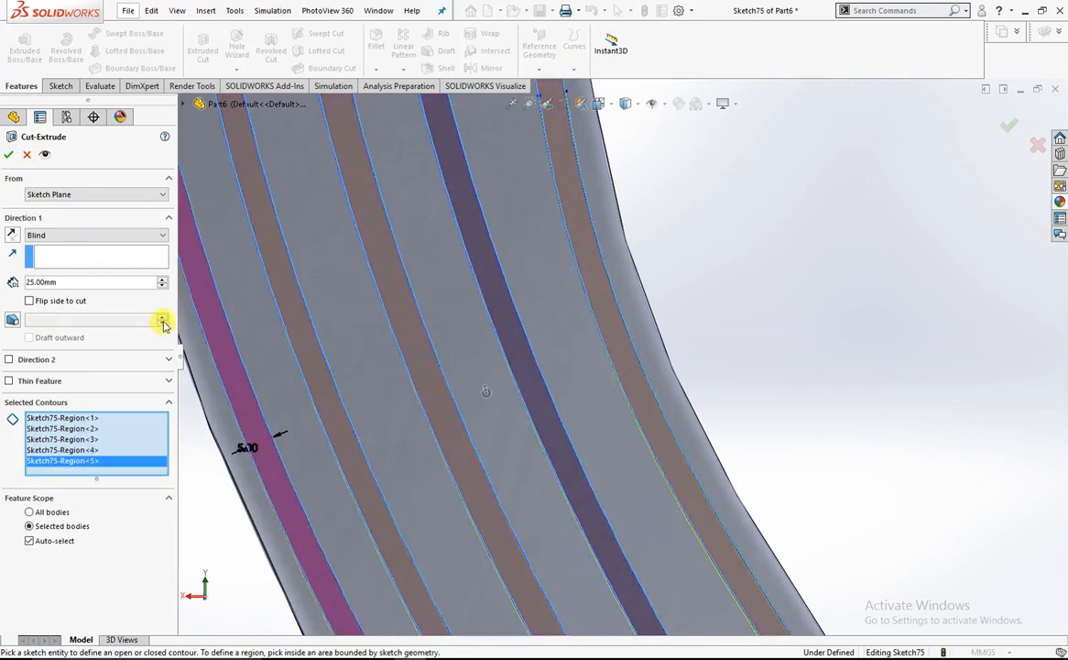
Set the groove cut's blind depth to 5 mm and complete the Extruded Cut on the magazine's side face
scroll(502, 282, up, 7)
middle_drag(613, 294, 574, 315)
scroll(749, 267, down, 3)
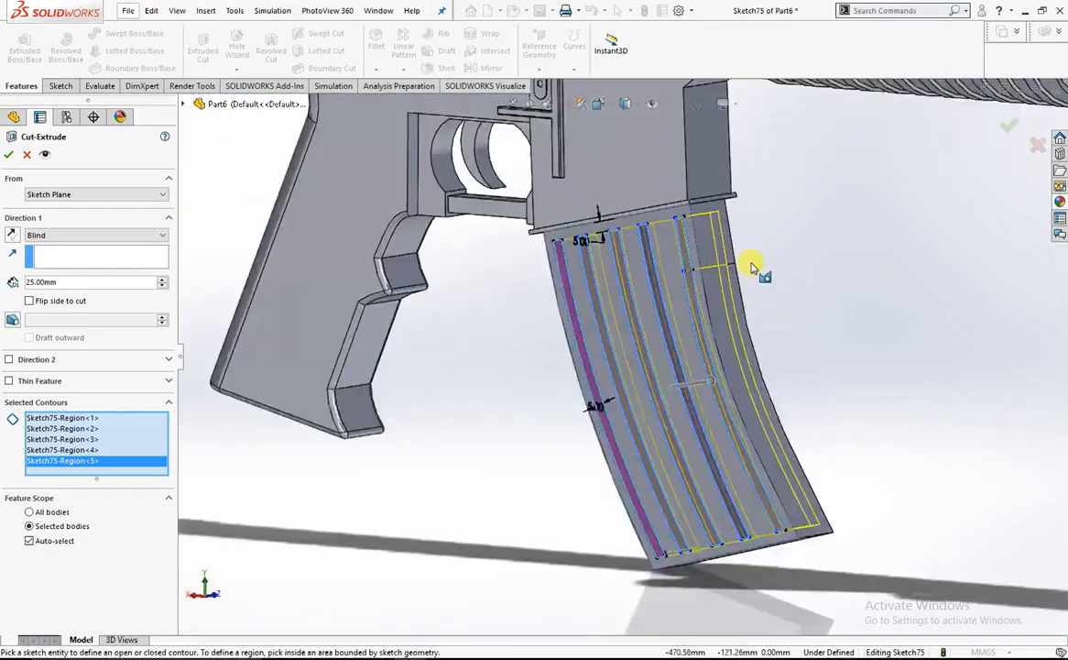
scroll(749, 267, down, 2)
click(161, 286)
click(161, 287)
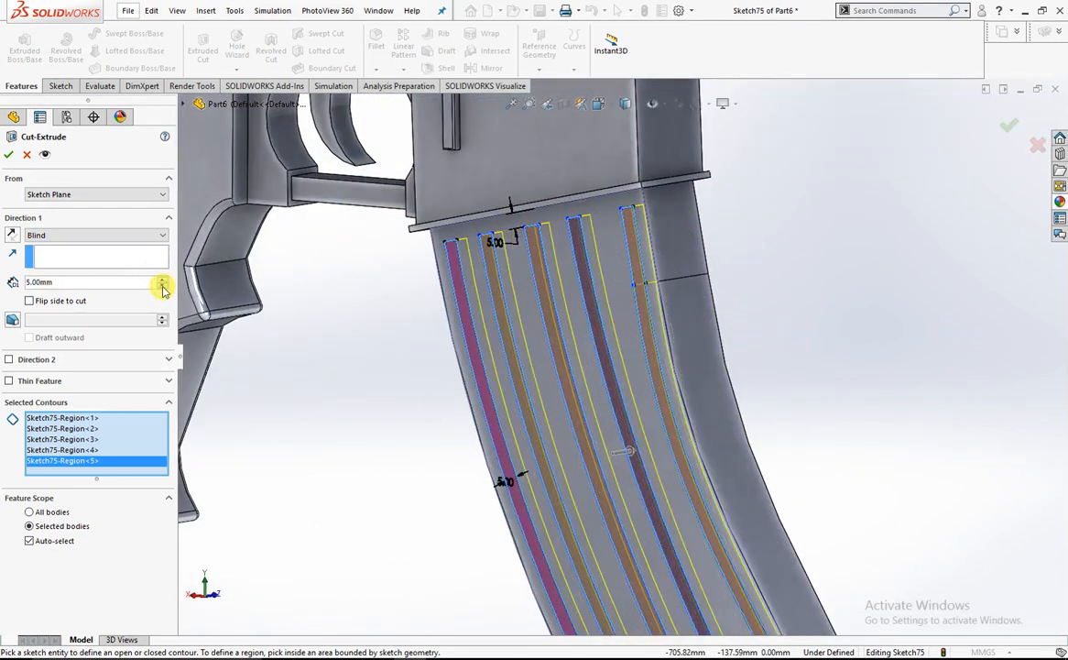
click(9, 154)
scroll(620, 327, up, 5)
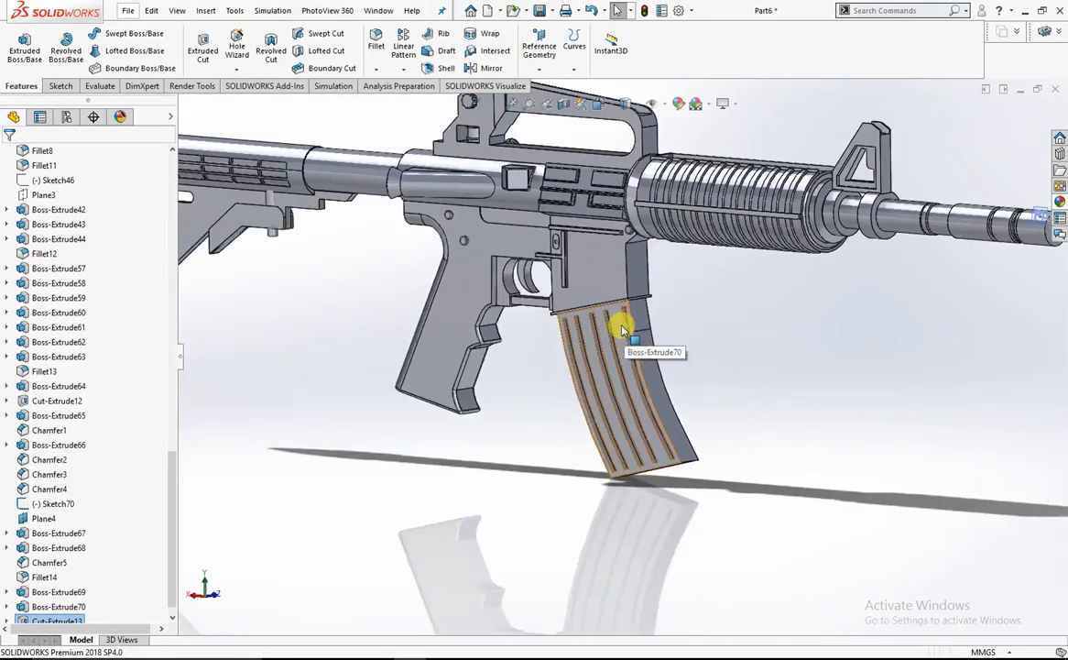
Start a sketch on the magazine's bottom end face and offset the face outline 5 mm outward
scroll(701, 399, down, 2)
scroll(705, 376, up, 3)
scroll(663, 462, down, 6)
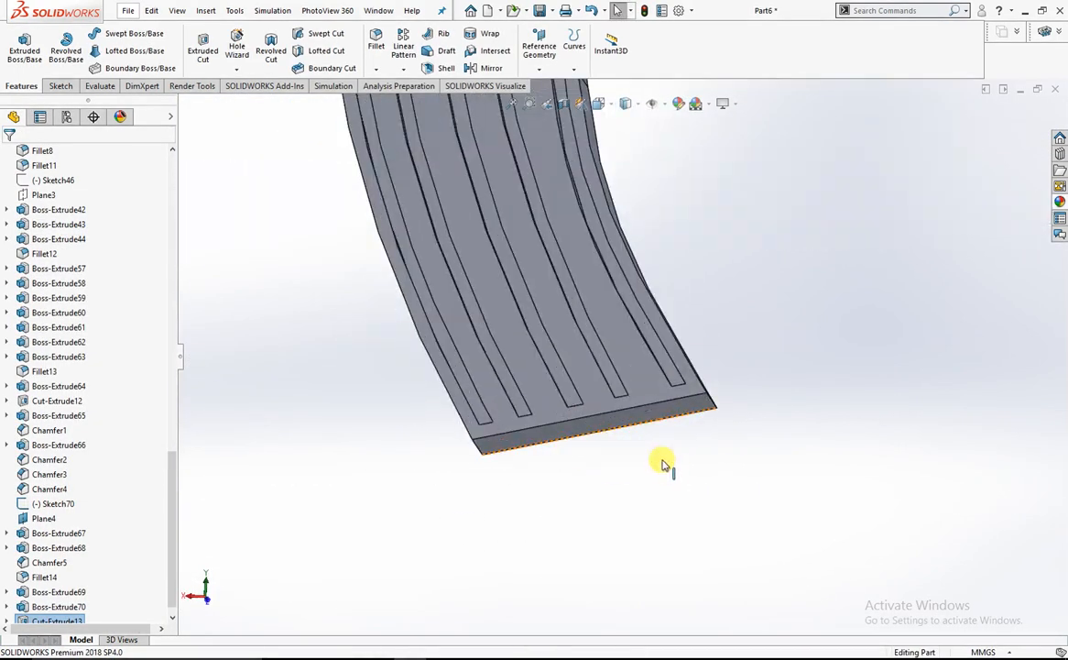
right_click(628, 424)
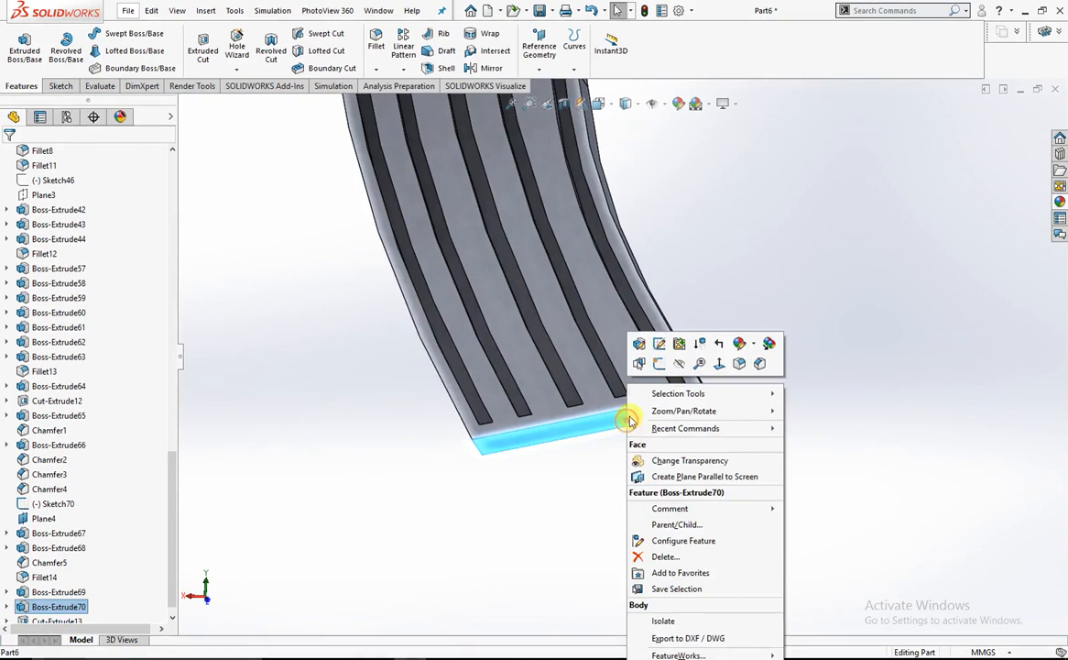
click(659, 367)
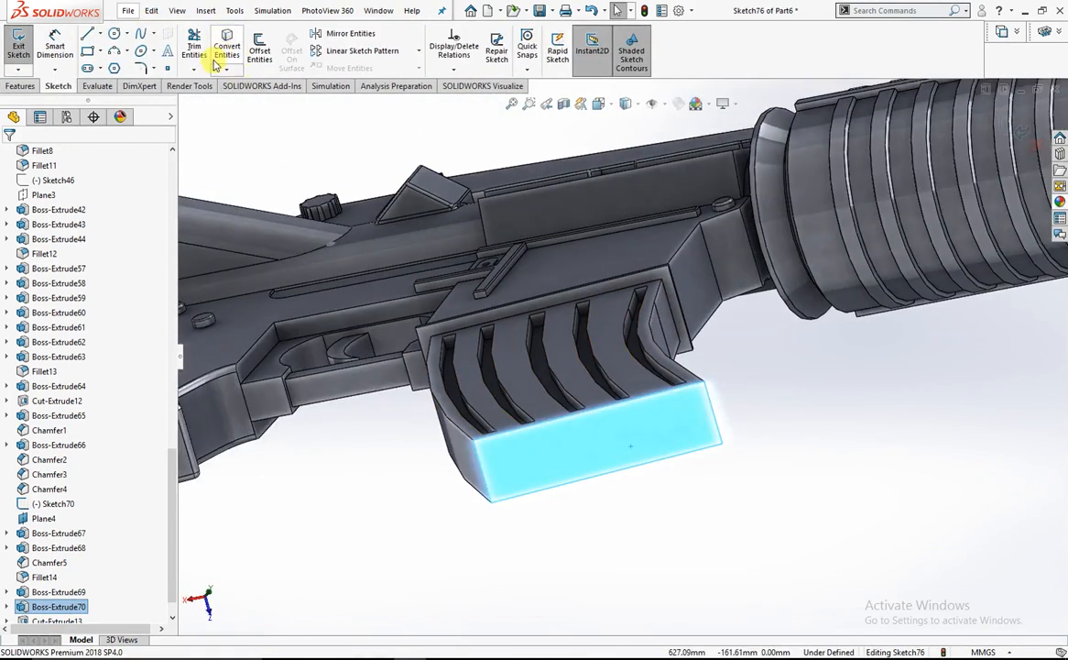
click(257, 53)
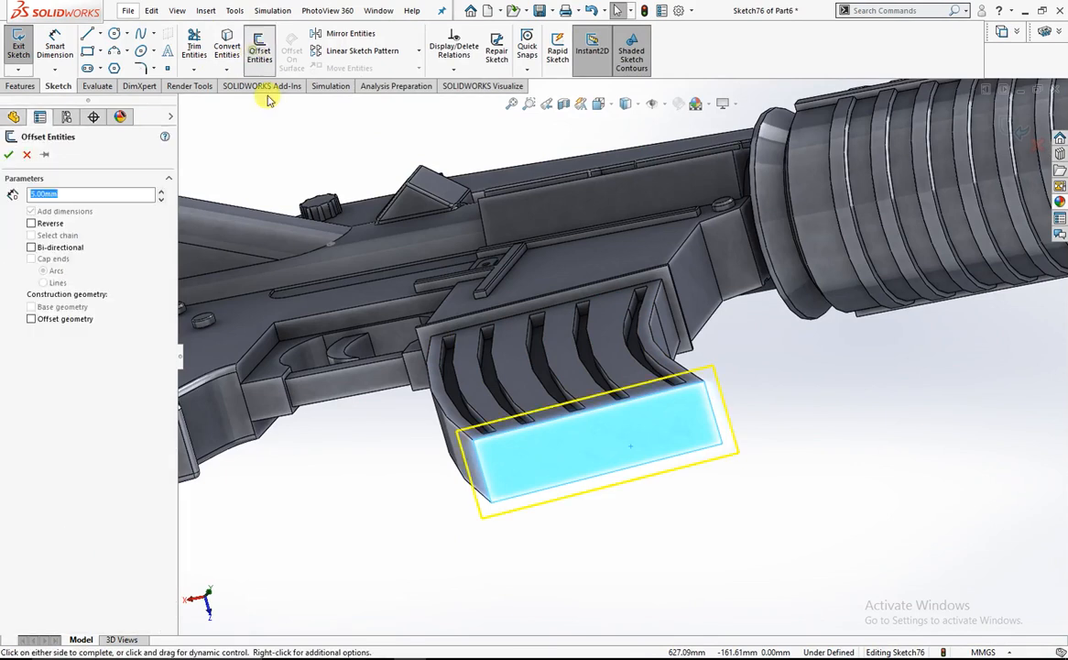
click(630, 446)
Extrude the offset outline 5 mm blind, merged with the magazine, to form its base plate
click(22, 84)
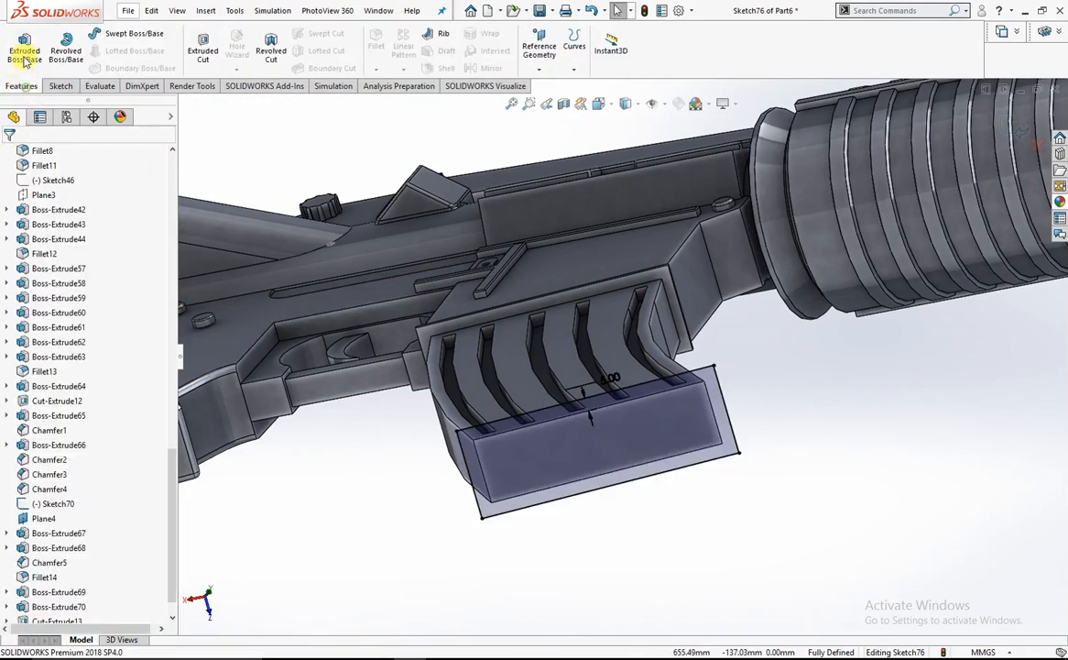
click(26, 51)
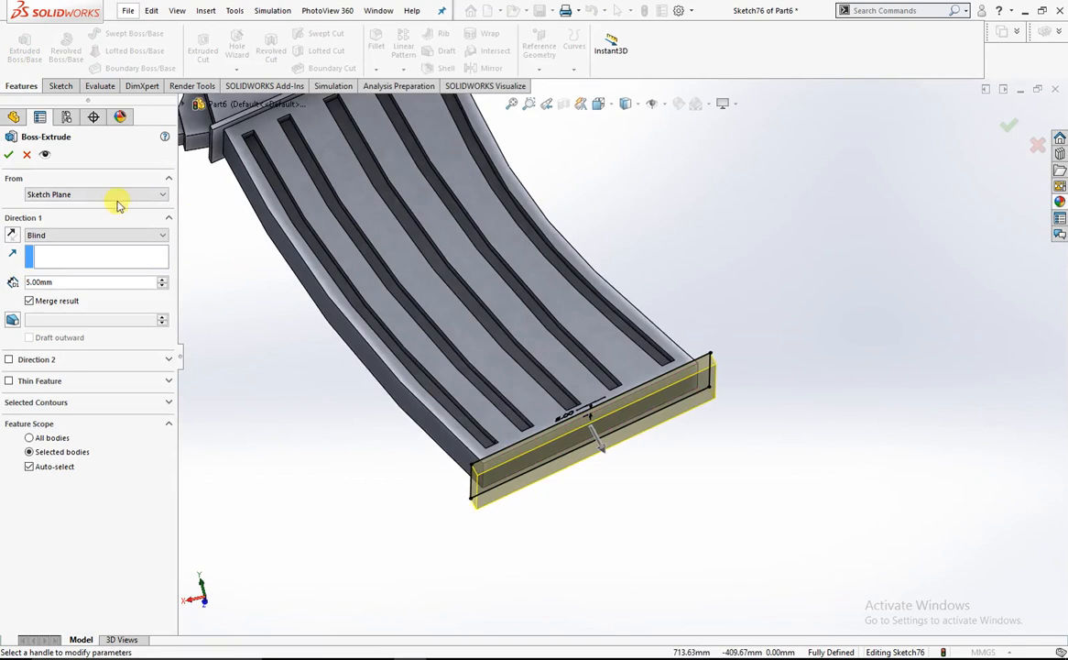
click(11, 157)
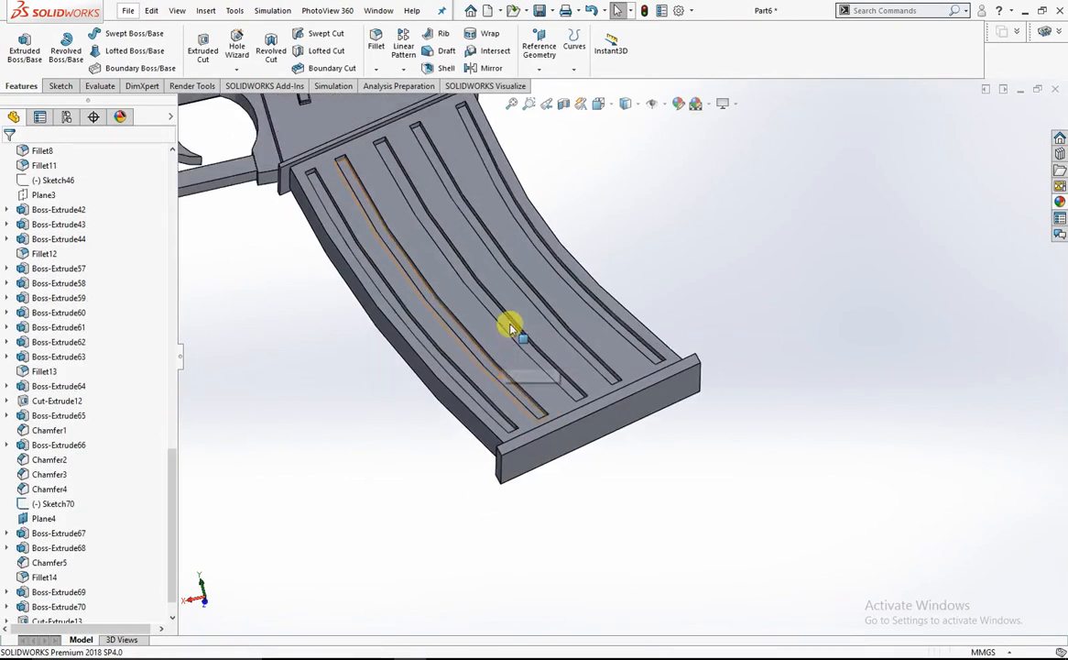
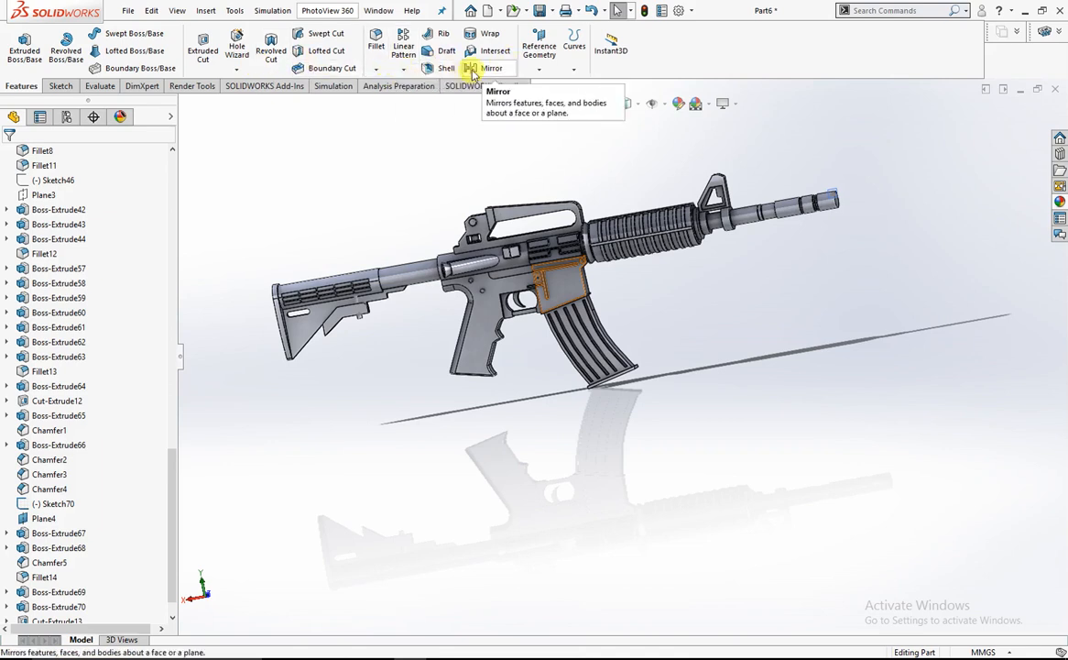
Mirror the magazine's groove cut about the Front Plane, removing the base plate extrusion from the features to mirror
click(485, 67)
scroll(572, 312, down, 5)
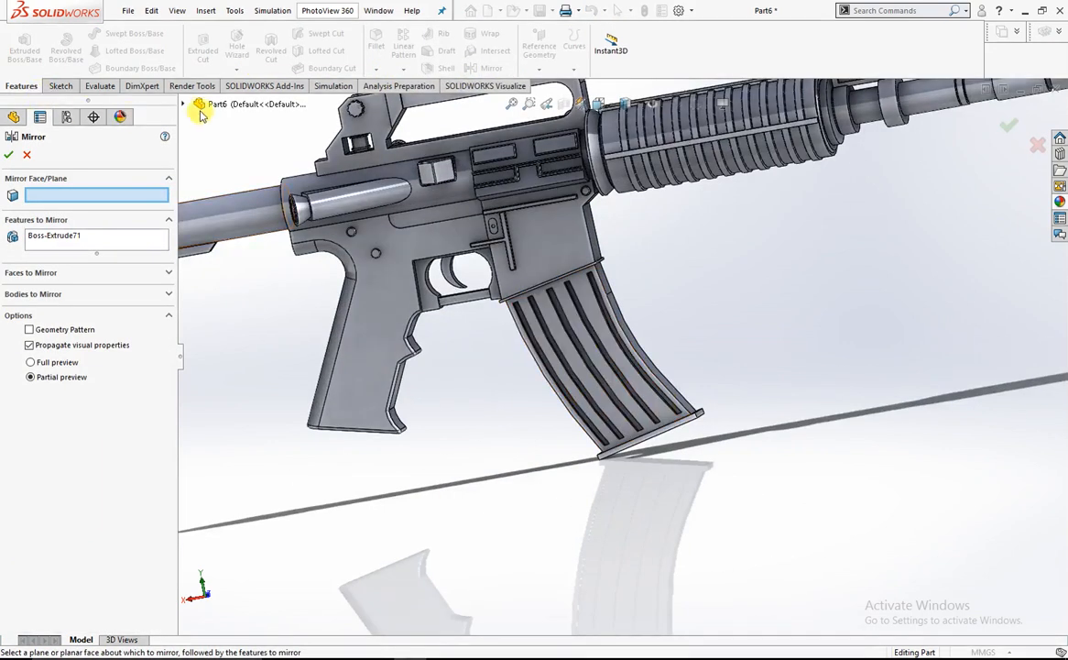
click(187, 107)
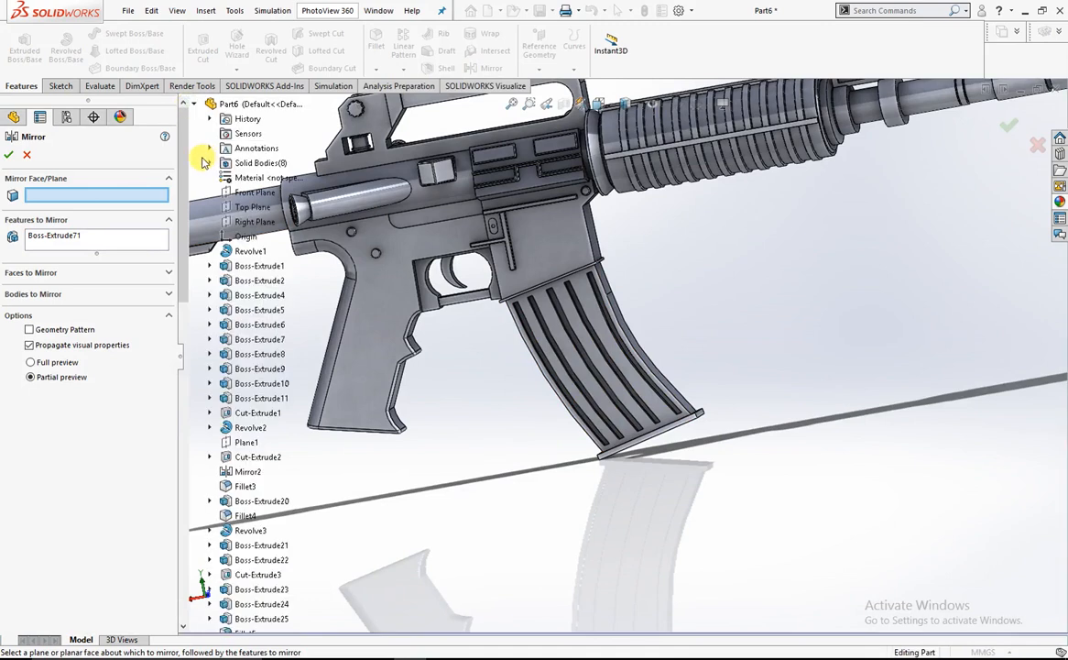
click(253, 198)
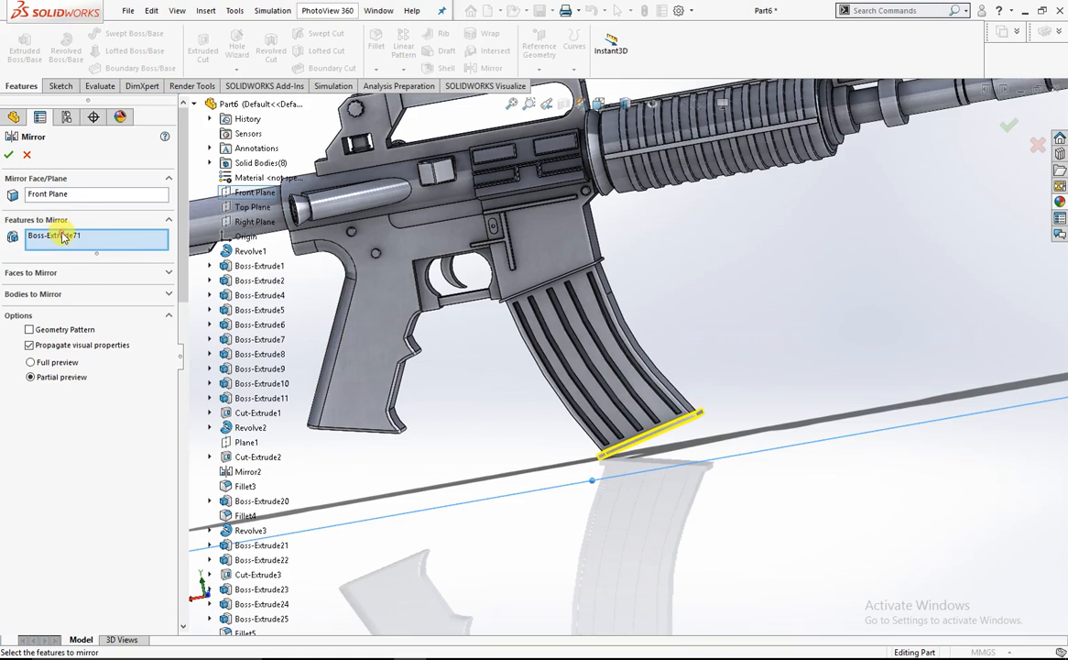
key(Delete)
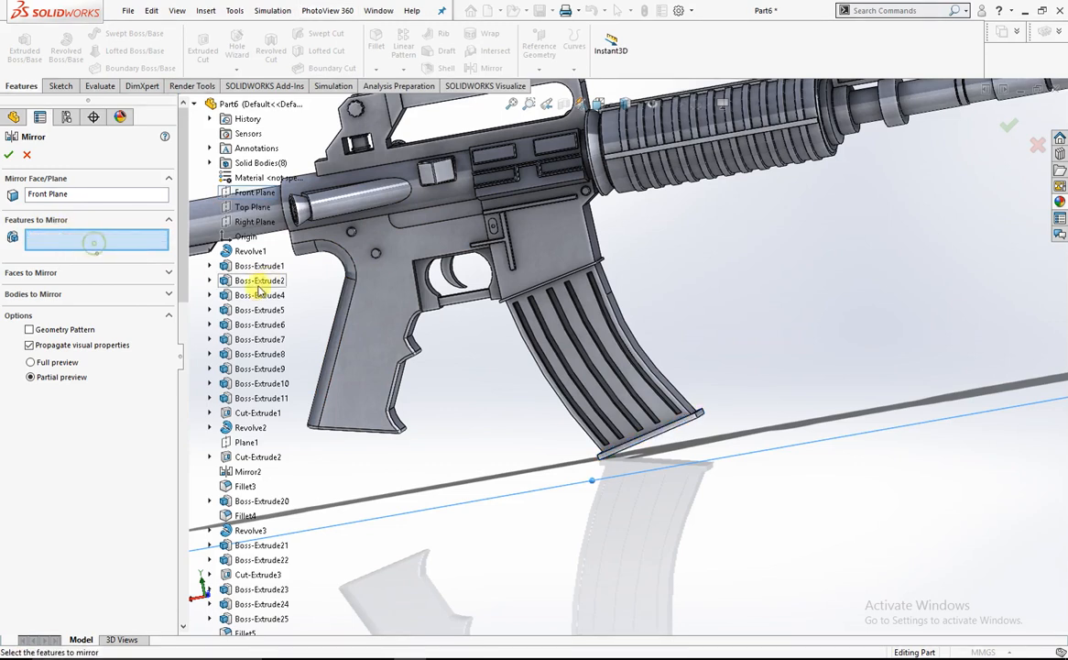
scroll(566, 360, down, 6)
click(568, 332)
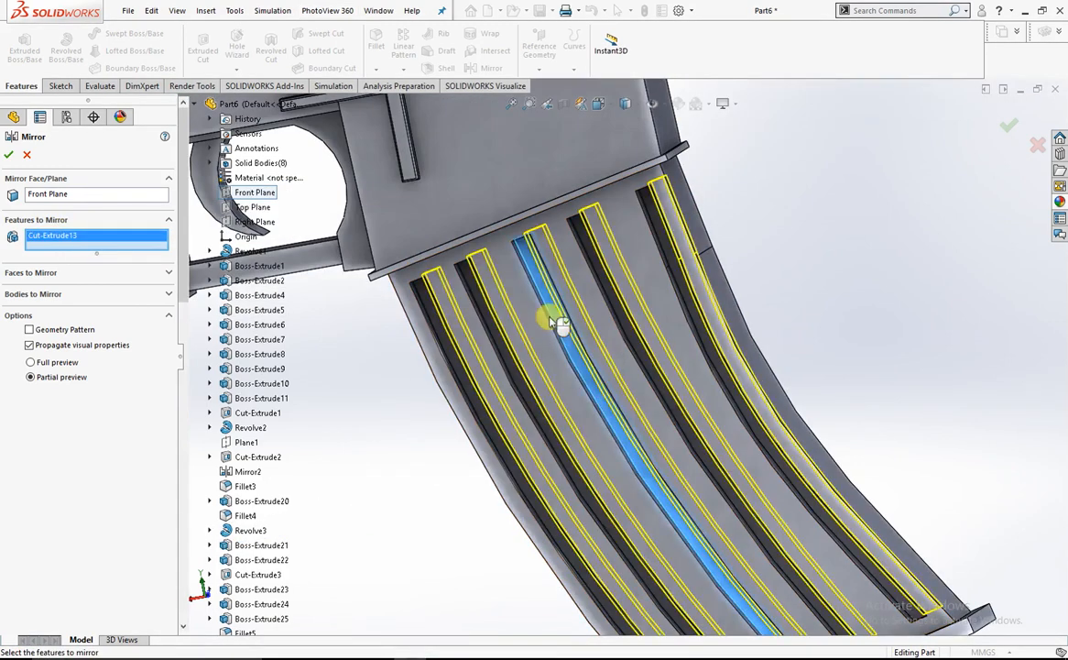
right_click(574, 320)
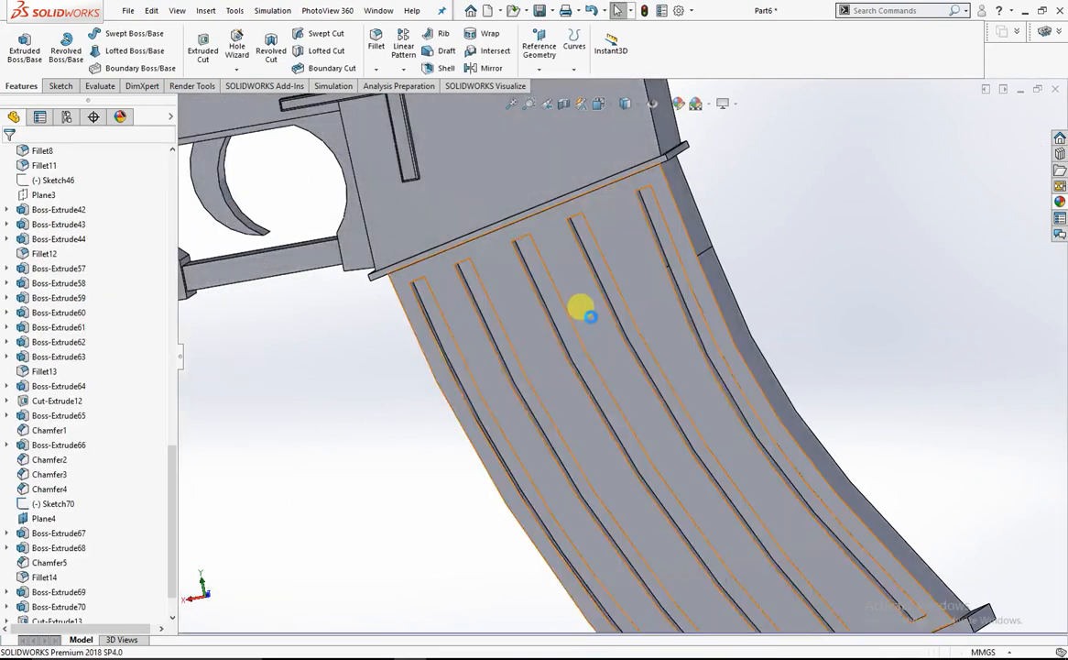
Open the Metal category of the appearance library
scroll(586, 313, up, 10)
middle_drag(585, 317, 861, 298)
scroll(689, 307, down, 4)
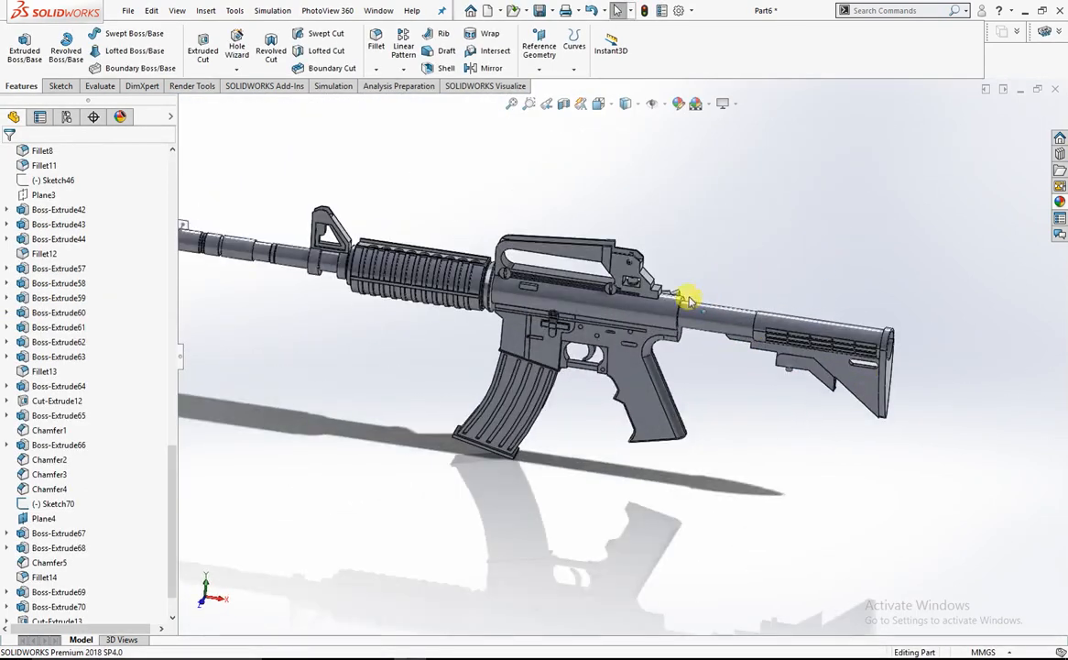
scroll(689, 307, up, 4)
middle_drag(487, 277, 477, 238)
scroll(550, 257, down, 2)
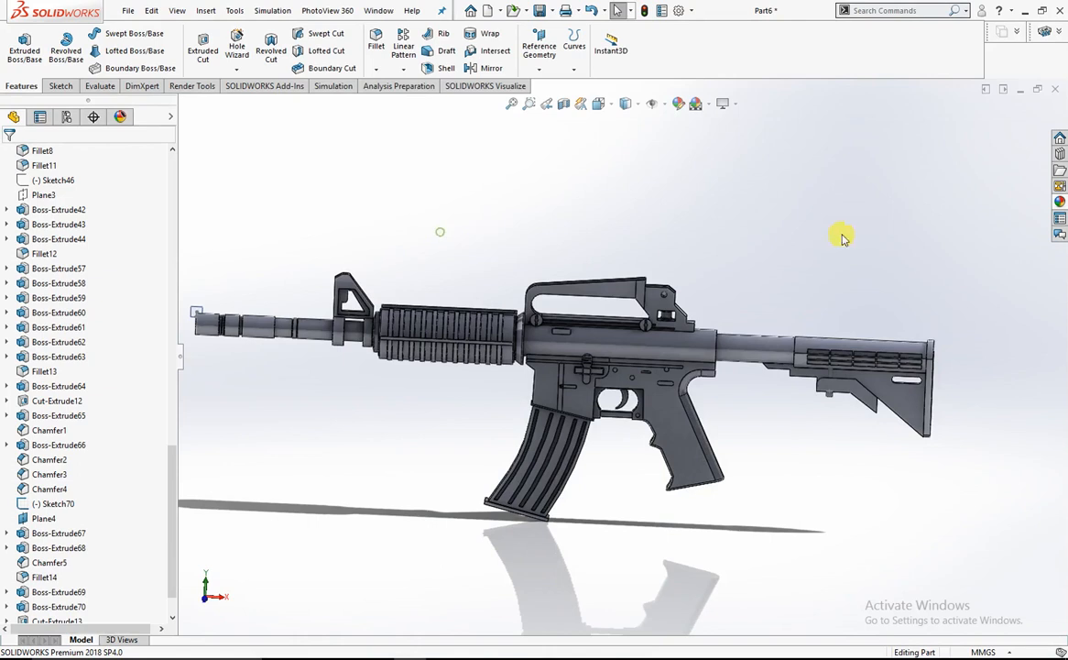
click(1060, 202)
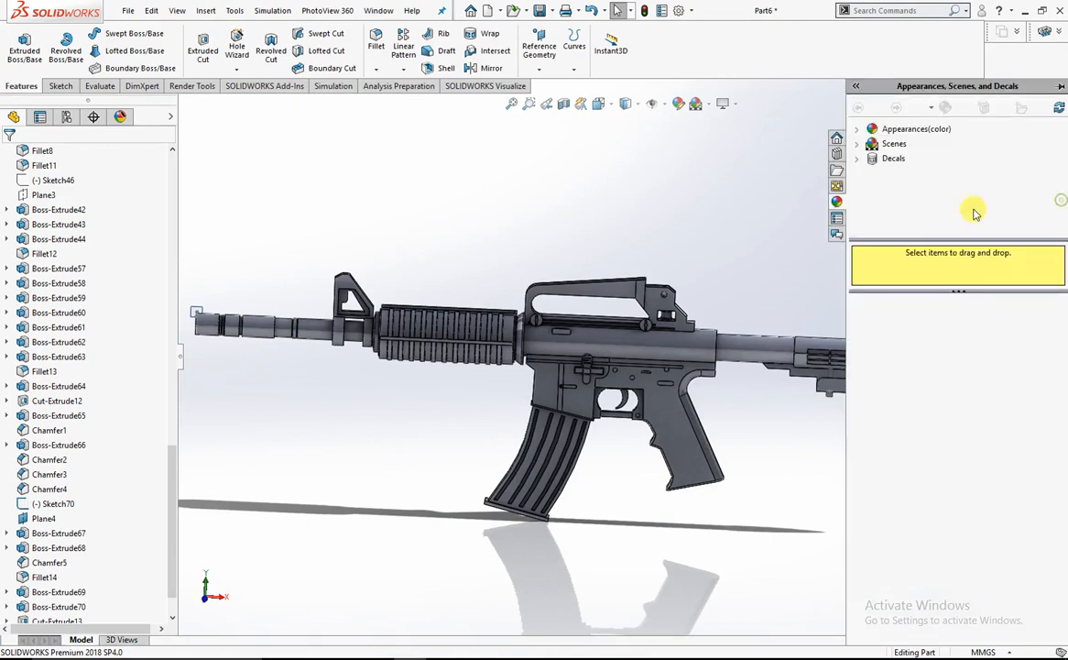
click(905, 128)
click(904, 135)
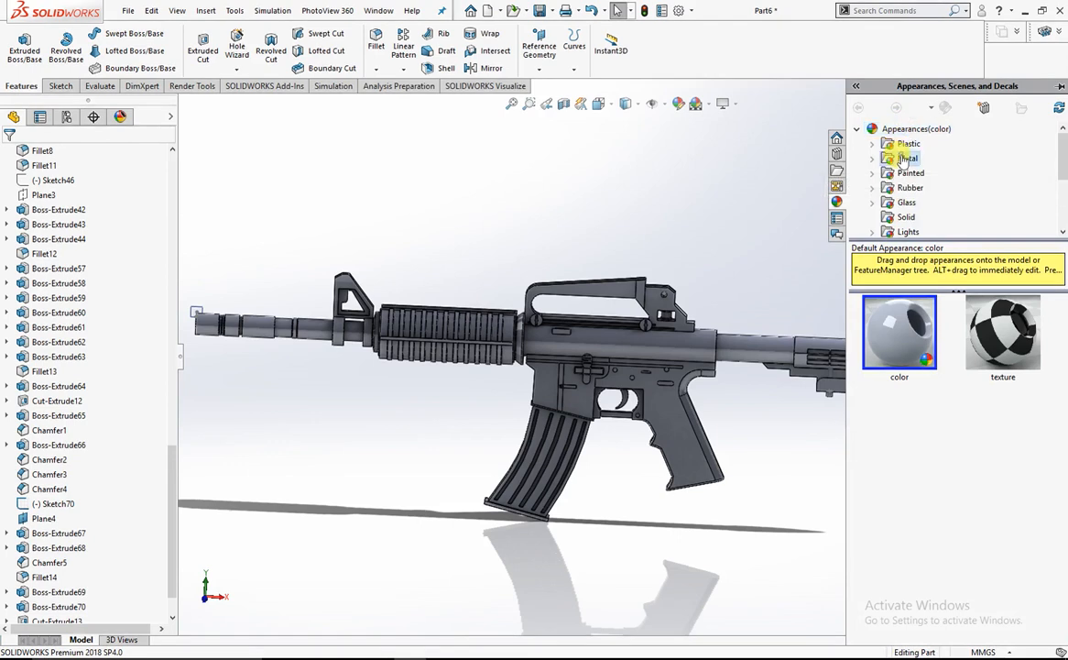
click(905, 158)
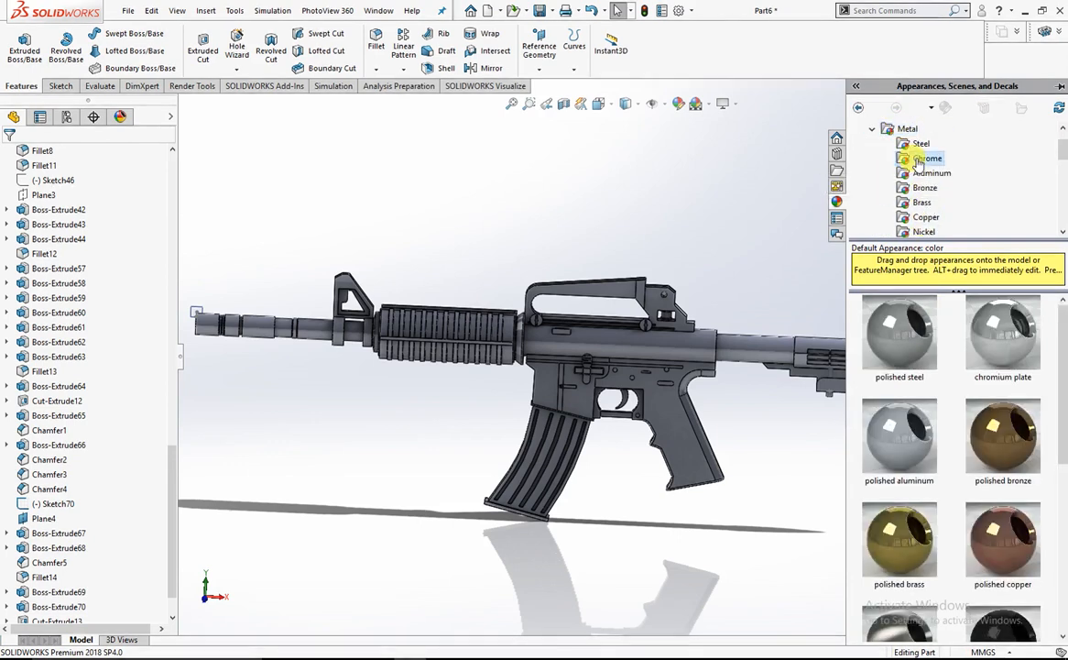
Browse the metal appearances from Chrome and Aluminum through Bronze, Brass, Copper, Nickel, Zinc and Magnesium
click(921, 158)
scroll(911, 452, down, 2)
scroll(911, 449, up, 2)
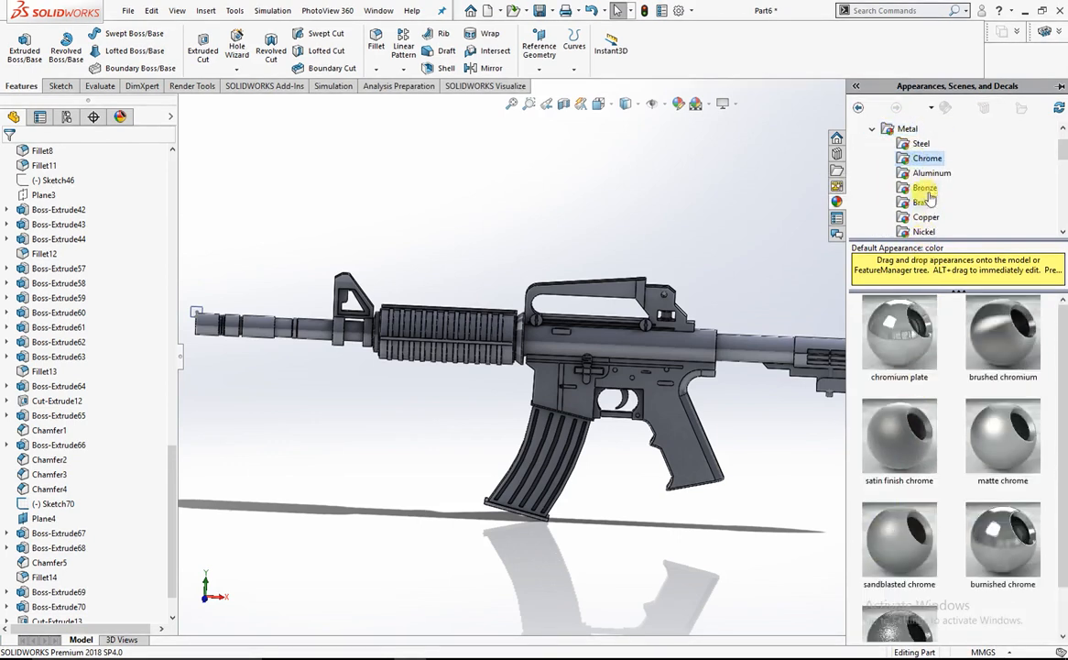
click(923, 175)
click(919, 189)
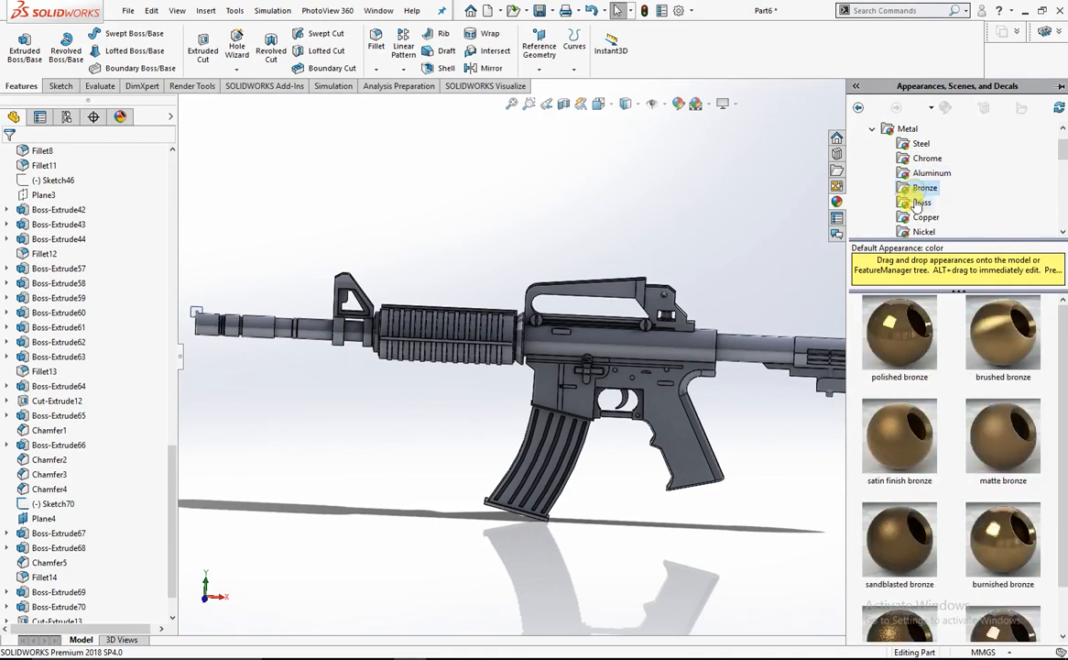
click(917, 203)
click(921, 216)
scroll(919, 223, down, 1)
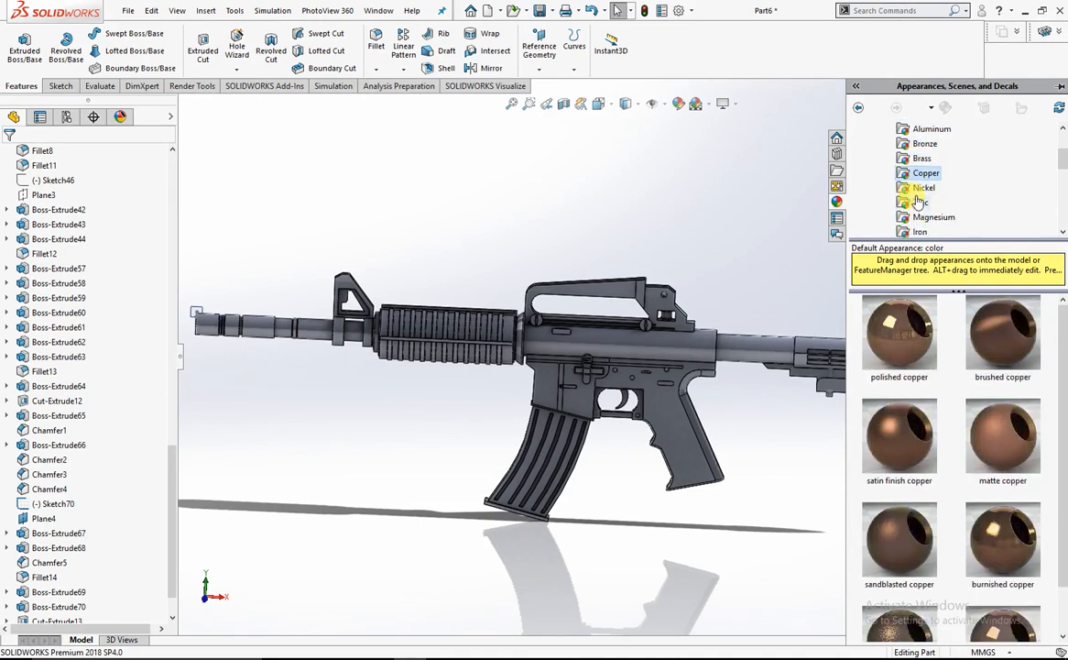
click(918, 190)
click(914, 204)
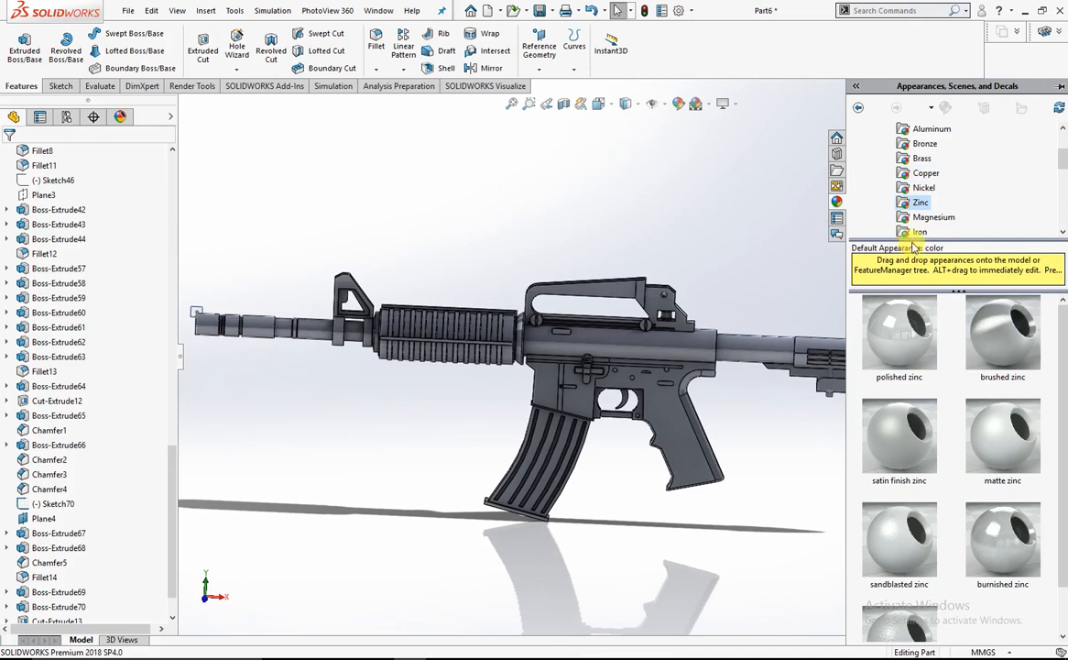
click(915, 218)
Apply the matte iron appearance from the Iron group to the entire rifle part
click(914, 232)
scroll(913, 229, down, 2)
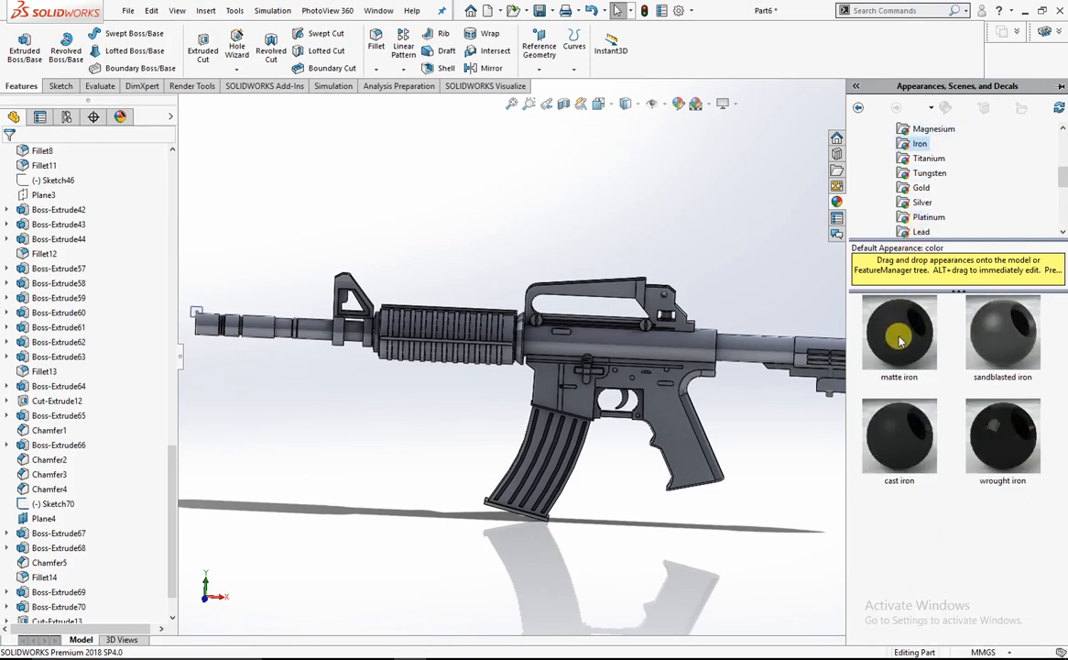
mouse_move(899, 341)
drag(899, 341, 591, 356)
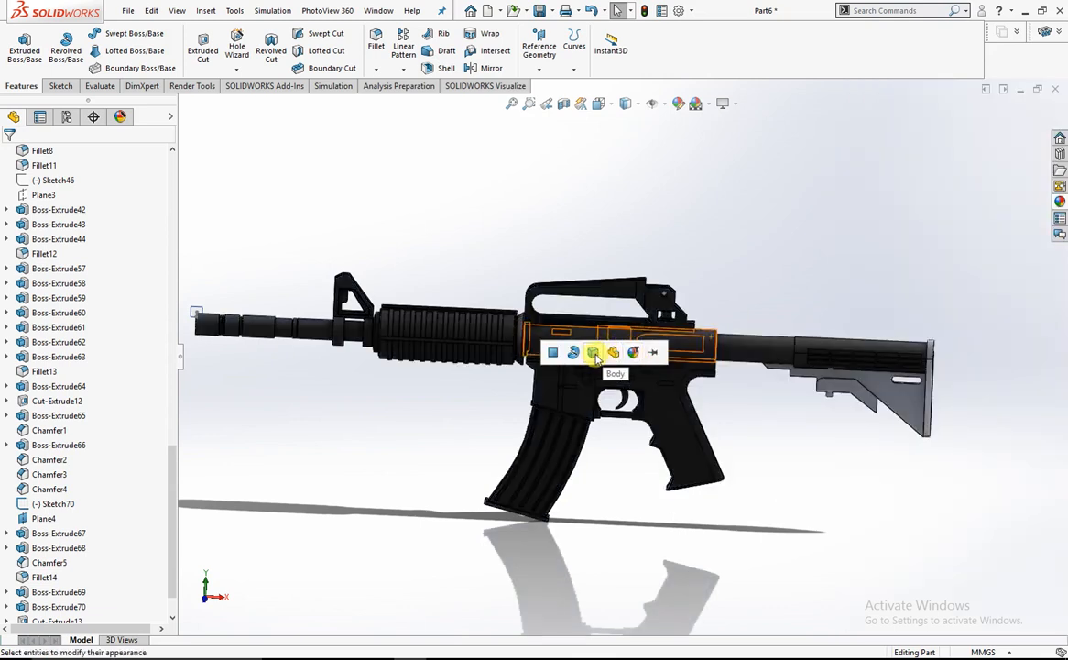
click(612, 352)
Examine the rifle's new finish from both sides
middle_drag(573, 375, 632, 398)
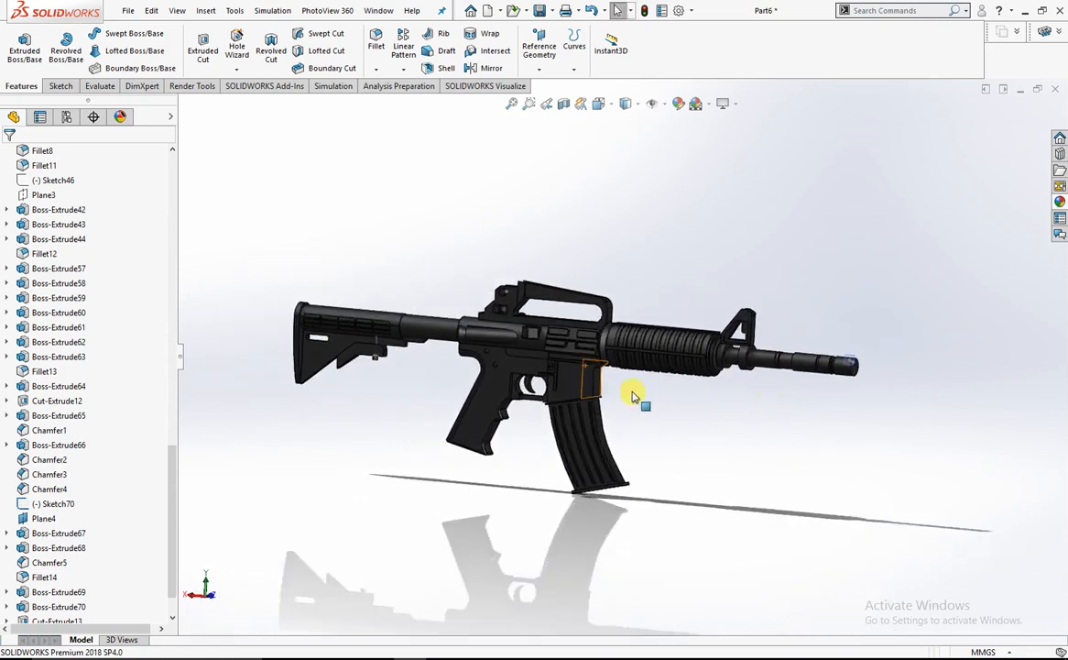
scroll(568, 337, down, 2)
click(611, 103)
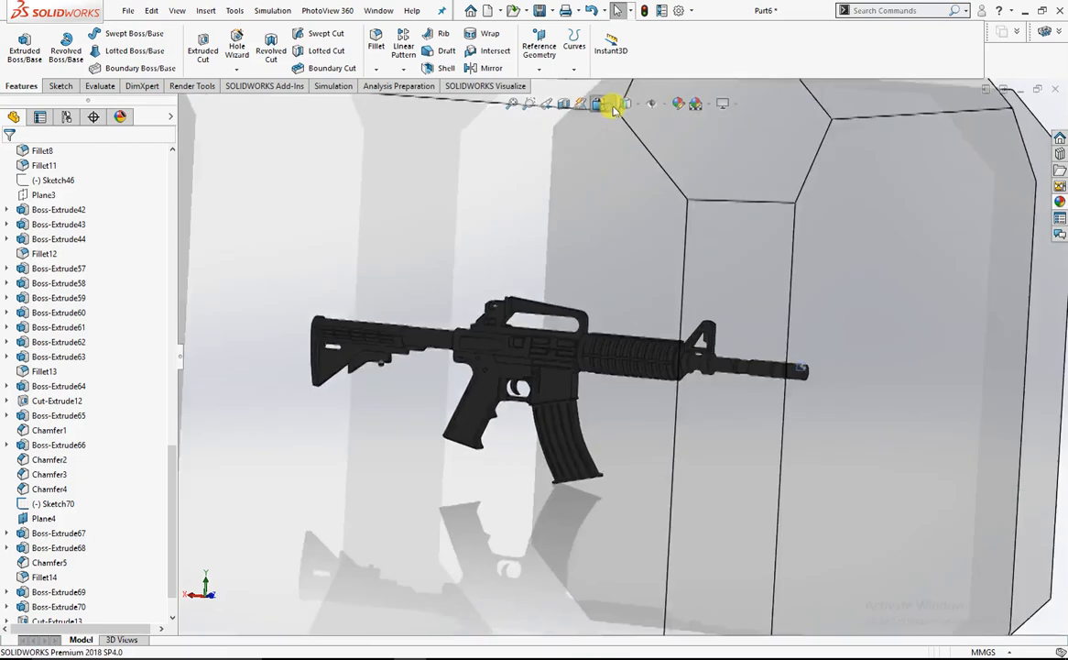
click(673, 144)
middle_drag(503, 265, 596, 229)
scroll(620, 290, down, 2)
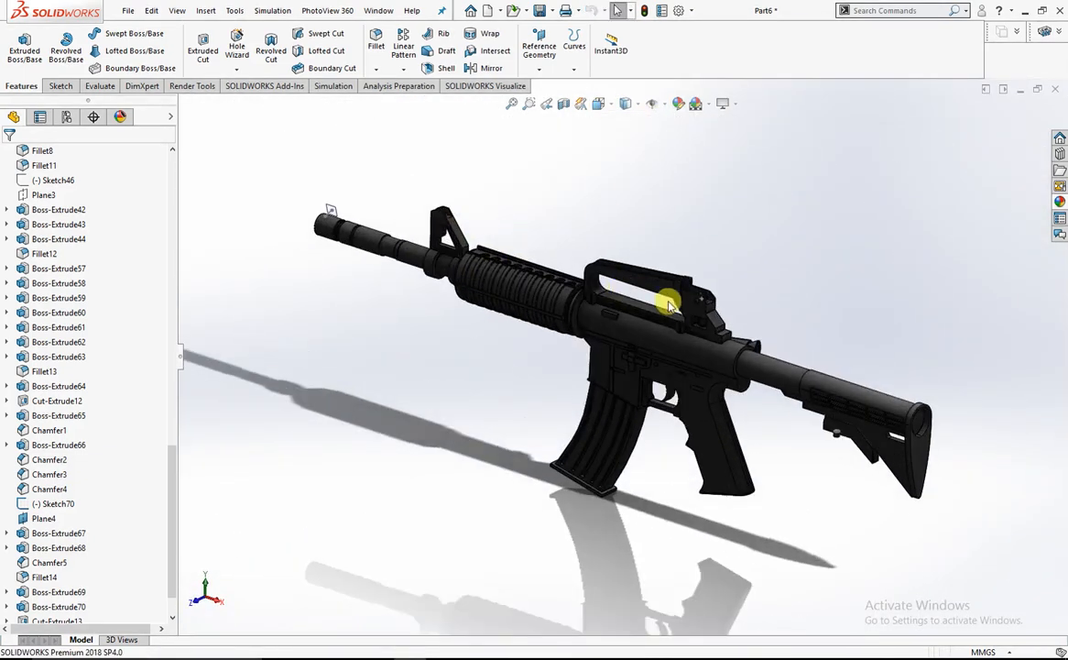
scroll(682, 308, down, 1)
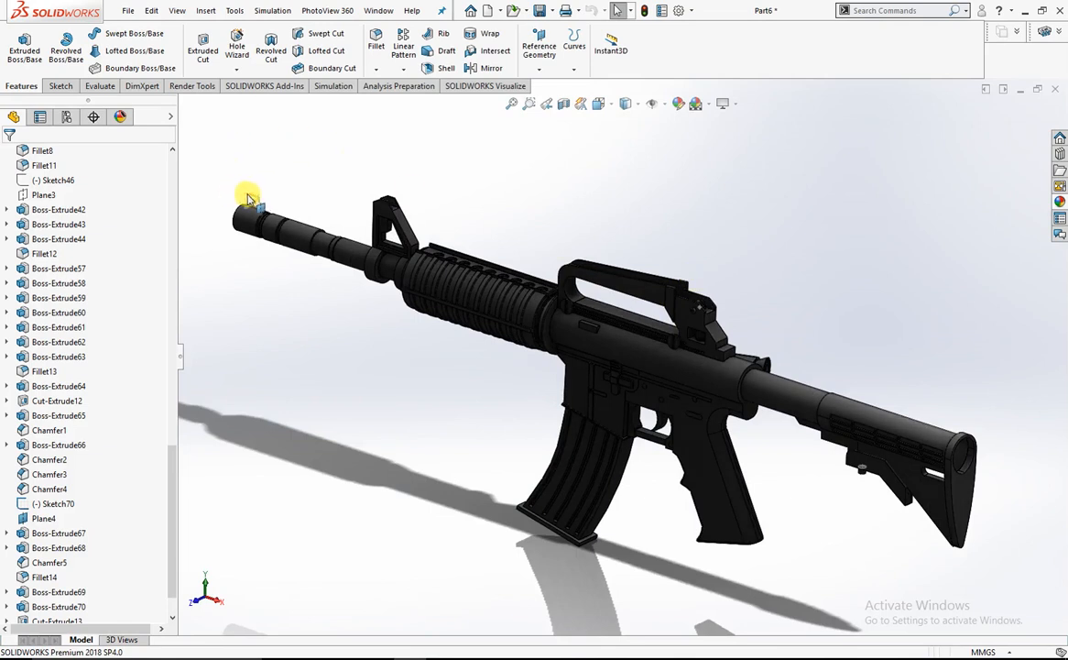
Hide the reference plane and the leftover sketch at the muzzle end of the barrel
right_click(250, 198)
click(299, 178)
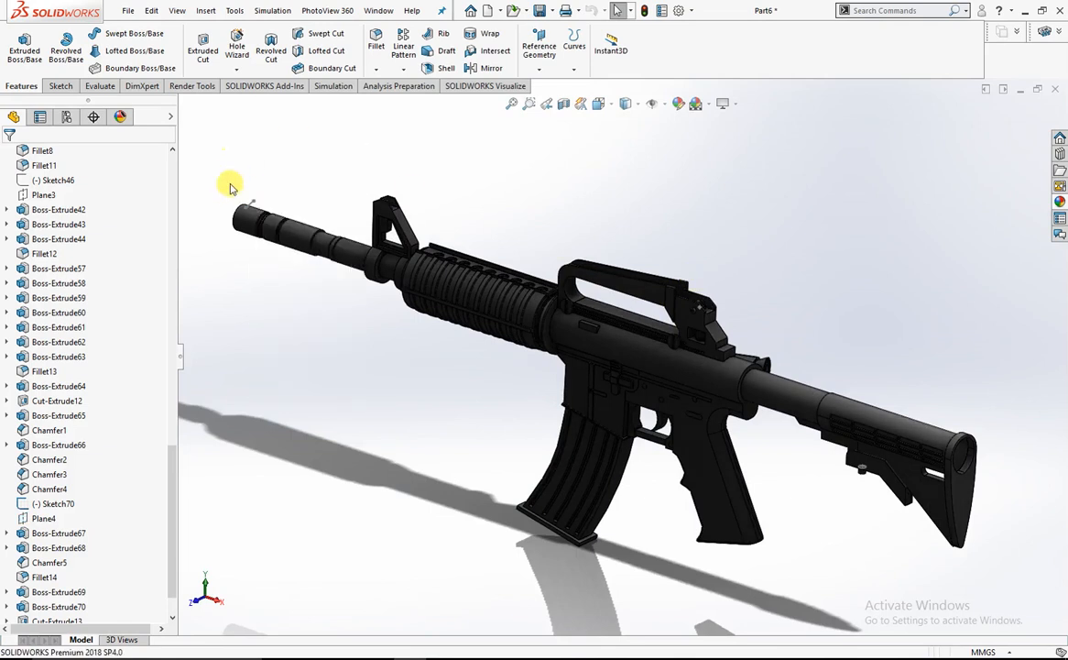
right_click(256, 203)
click(285, 185)
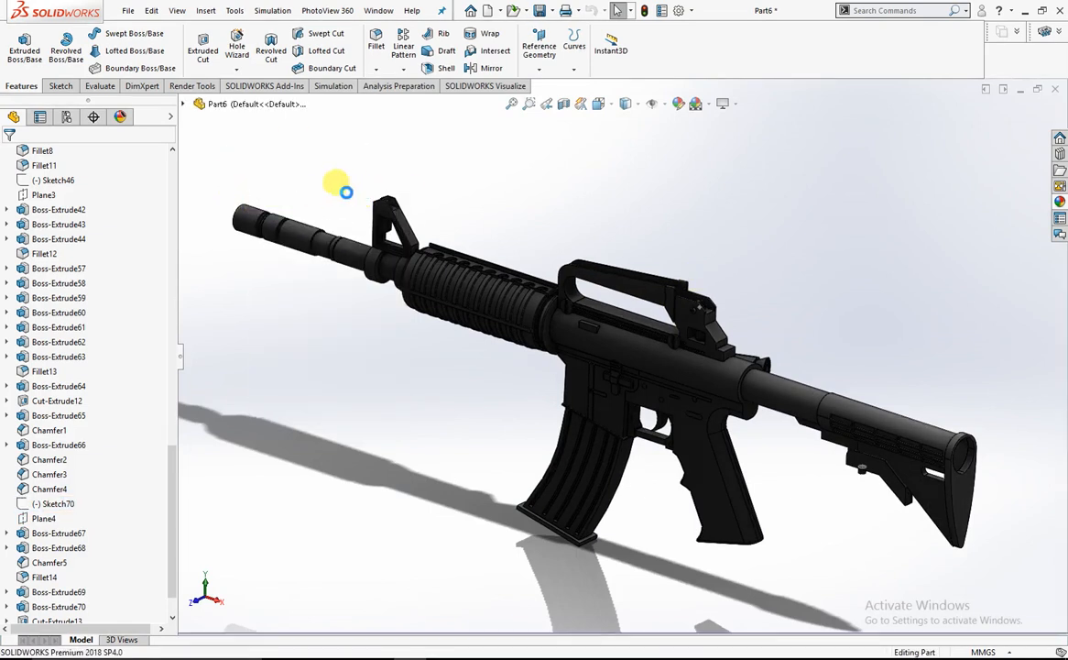
scroll(364, 190, up, 3)
scroll(704, 333, down, 2)
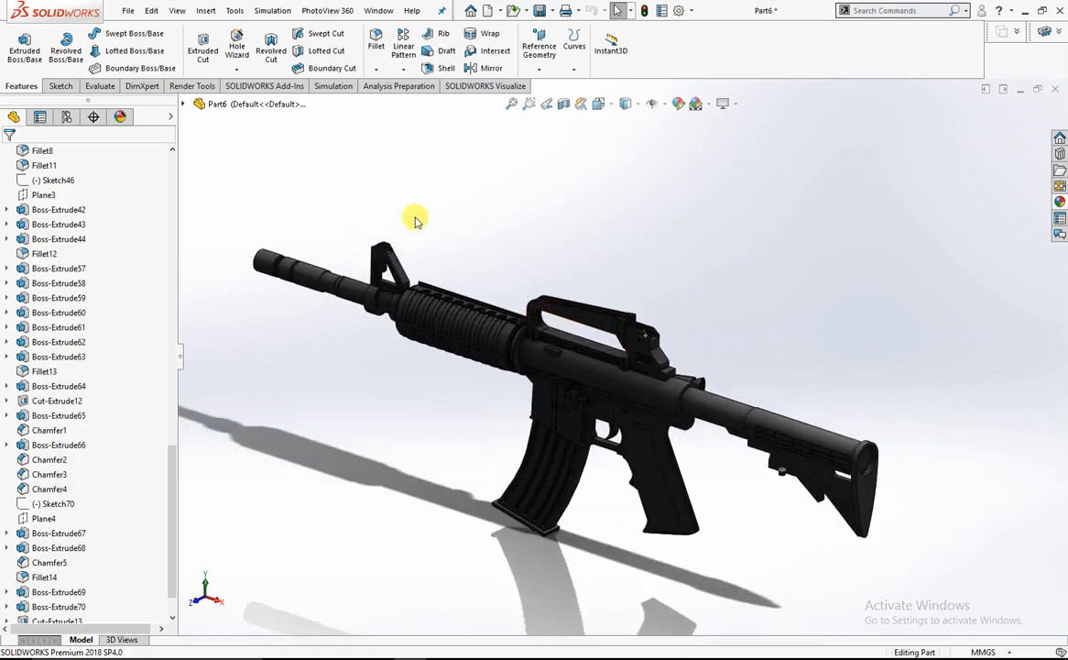
Start a new sketch on the Front Plane with the view facing that plane
middle_drag(363, 321, 248, 337)
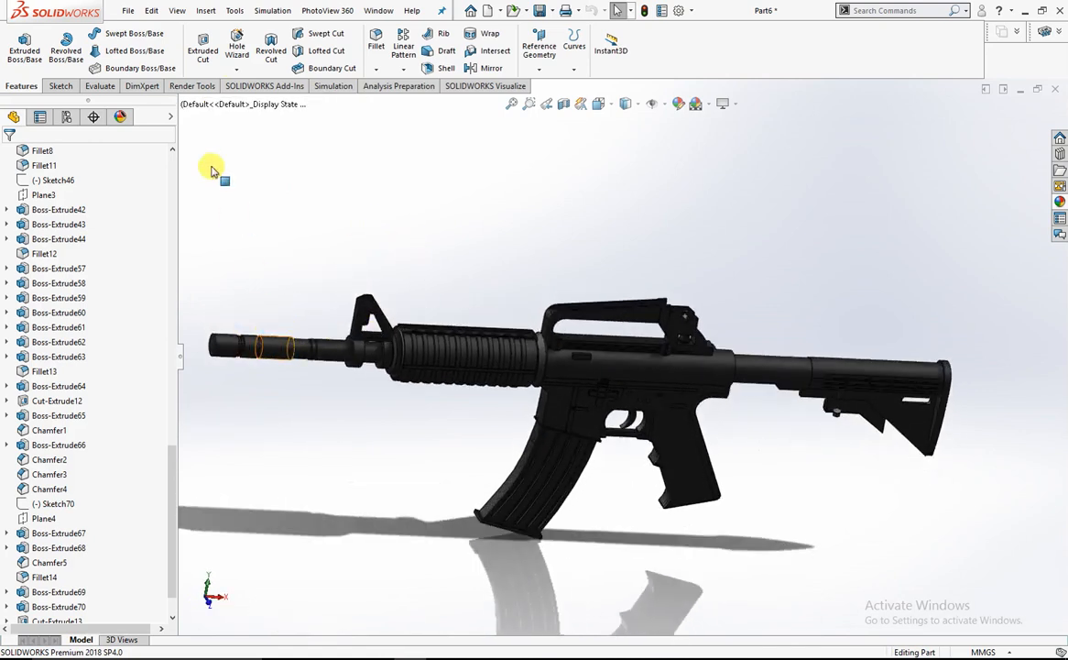
scroll(19, 193, up, 15)
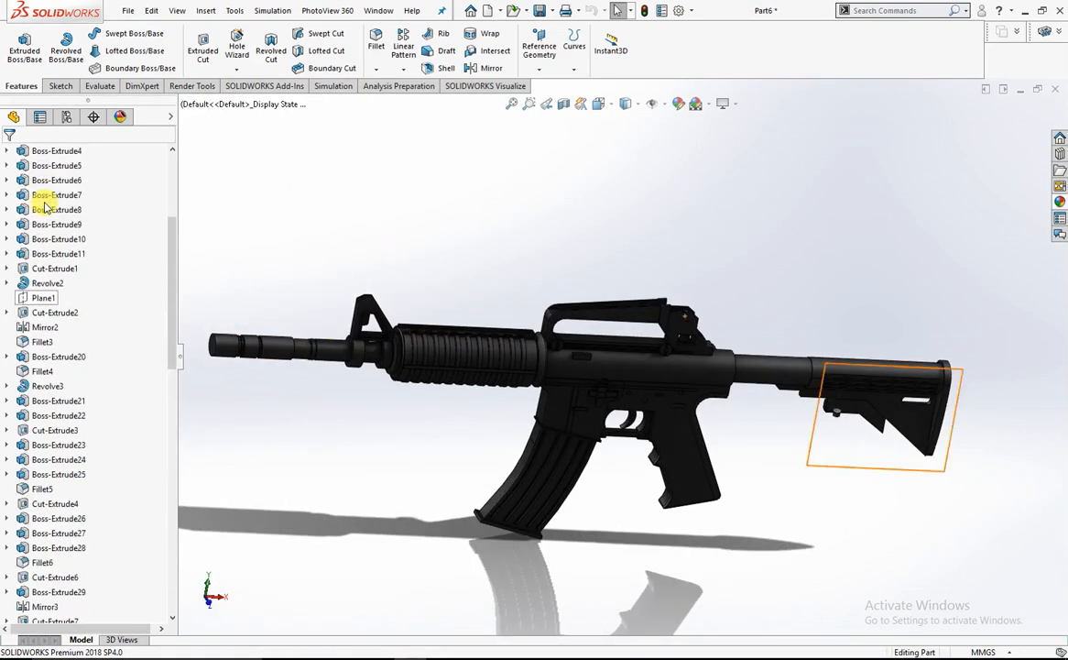
scroll(43, 207, up, 5)
right_click(47, 267)
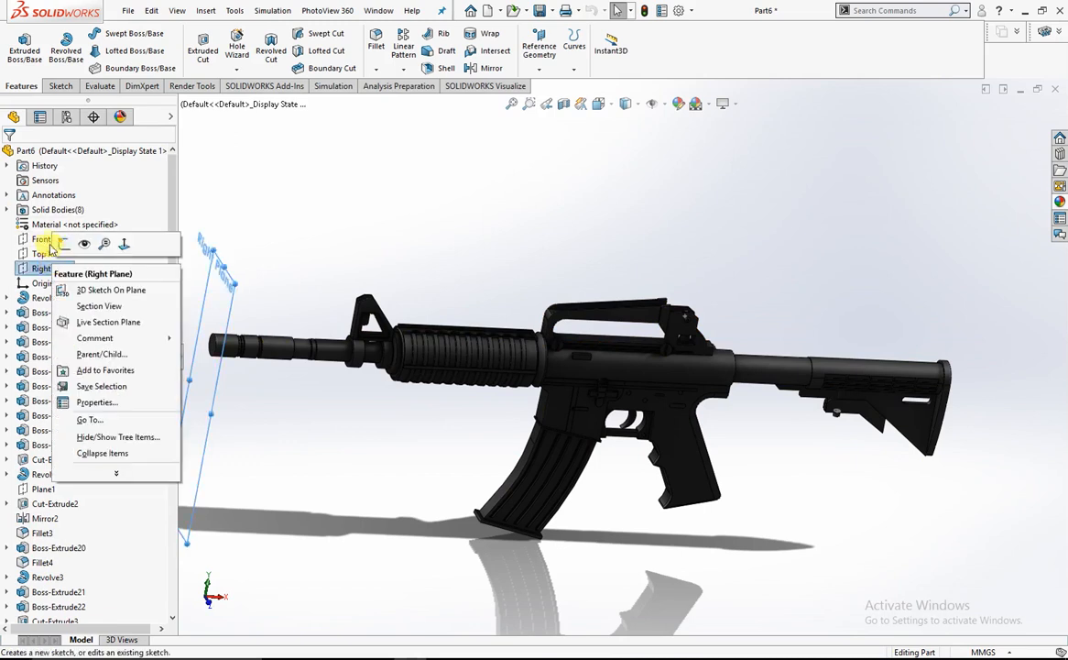
right_click(45, 241)
click(111, 221)
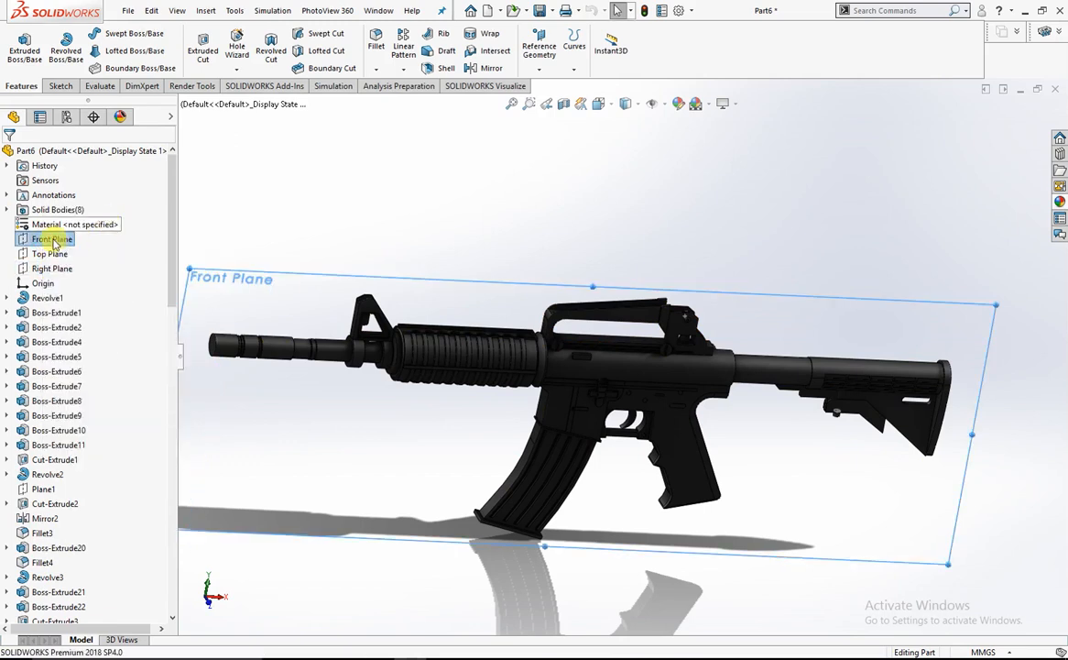
right_click(54, 242)
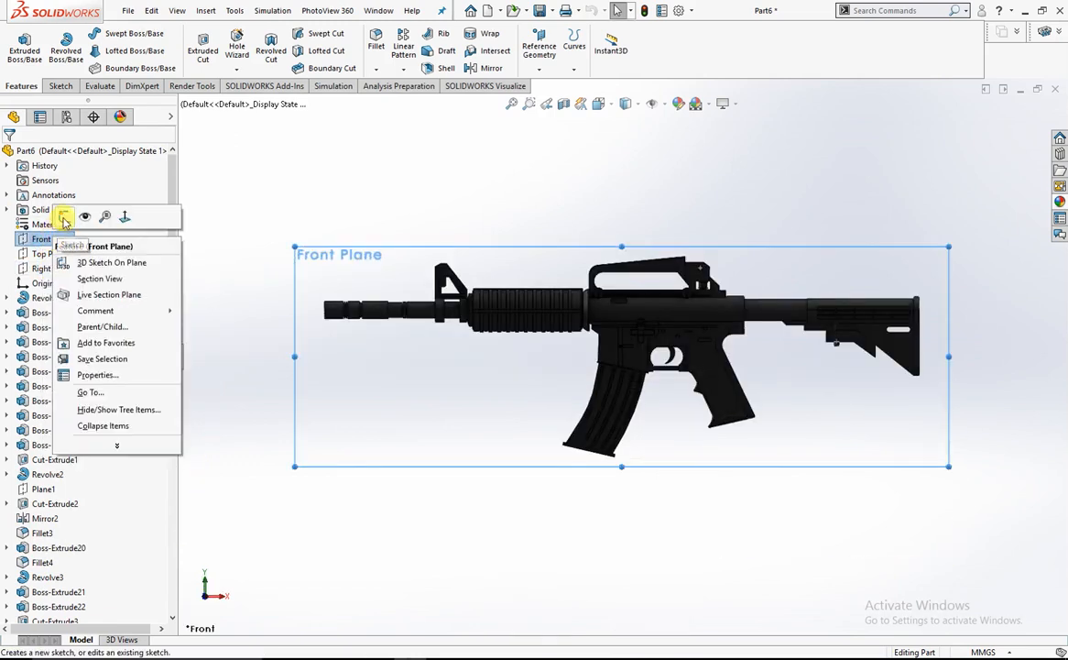
click(64, 220)
scroll(279, 200, down, 3)
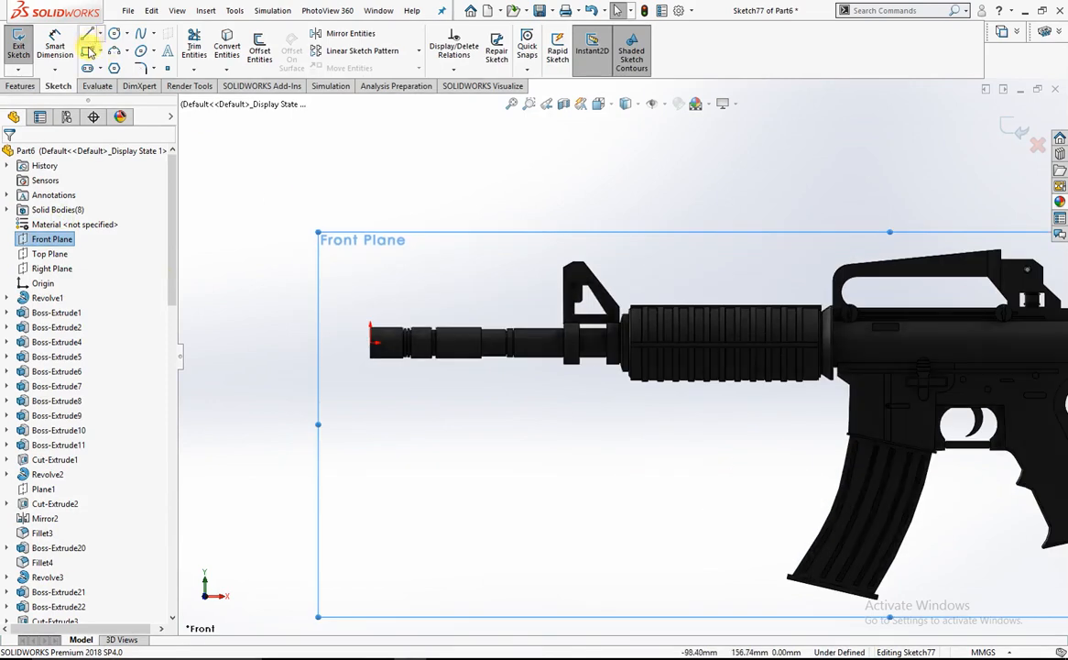
Show Sketch1 of the barrel's Revolve1 feature as a reference for the new sketch
click(8, 298)
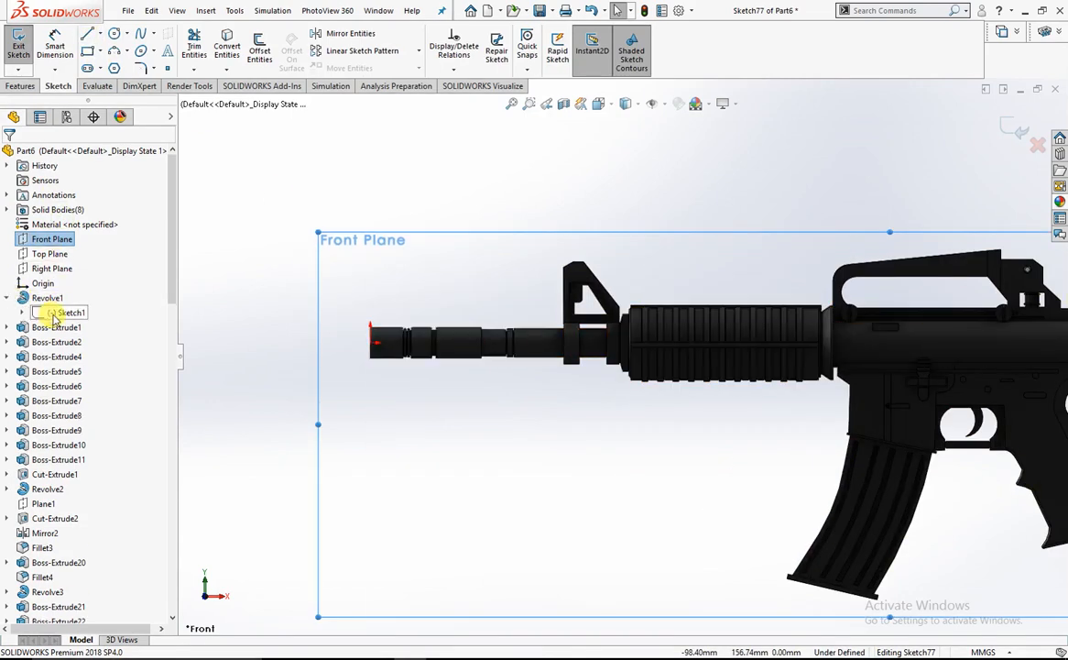
right_click(55, 315)
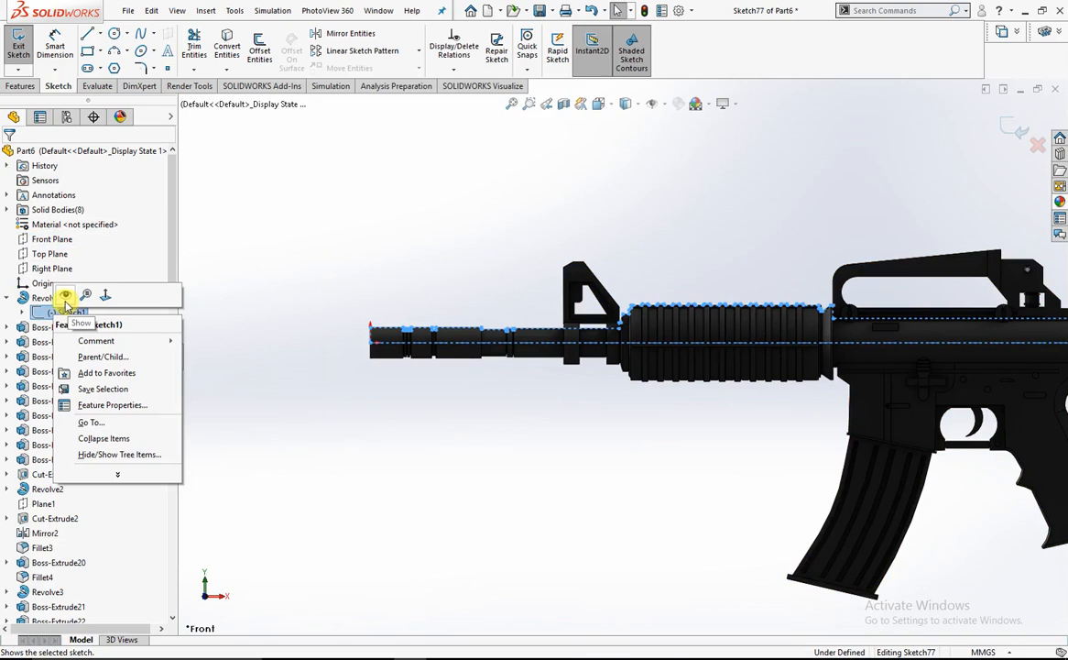
click(67, 298)
scroll(367, 316, down, 5)
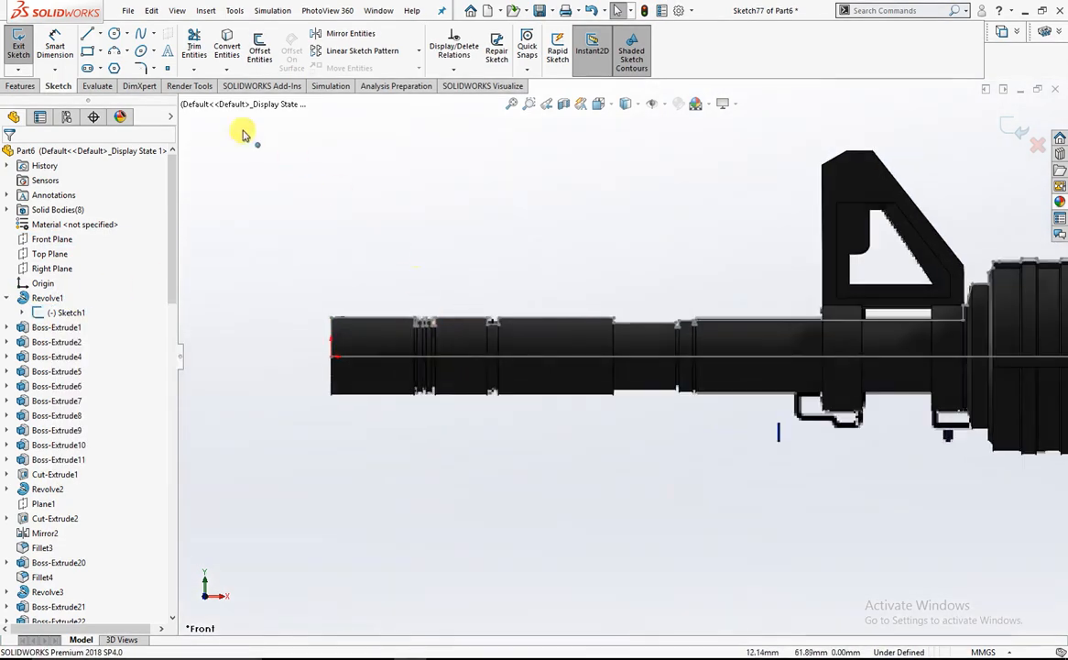
Sketch connected lines from the muzzle origin: about 6.7 mm up, about 1066 mm along the barrel to the stock, and down to the centreline
click(88, 35)
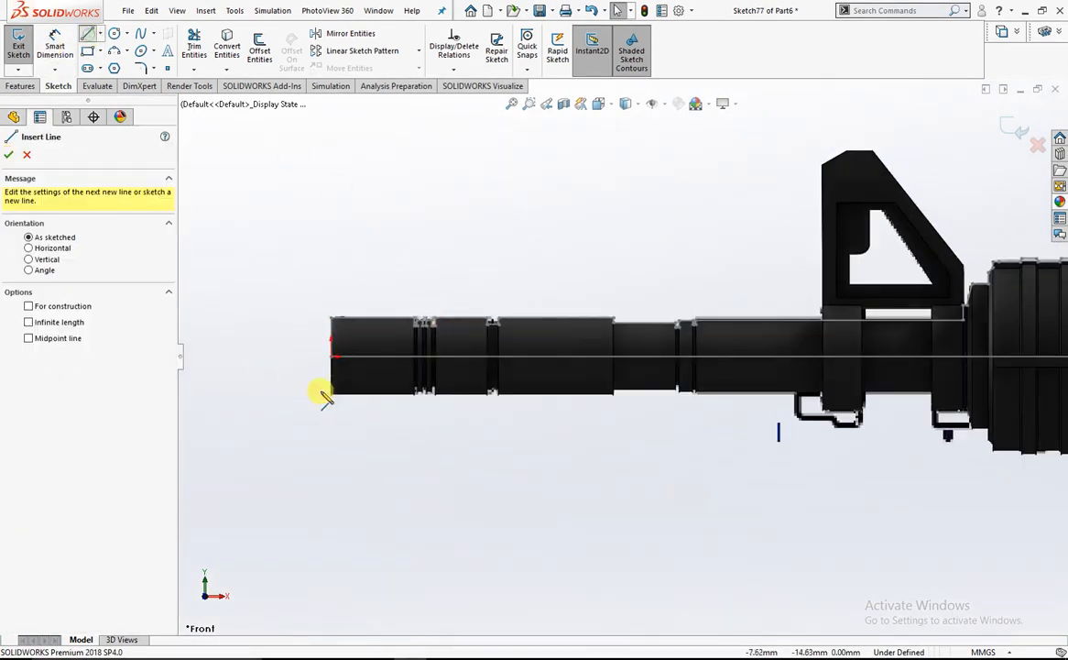
scroll(374, 357, down, 3)
click(319, 341)
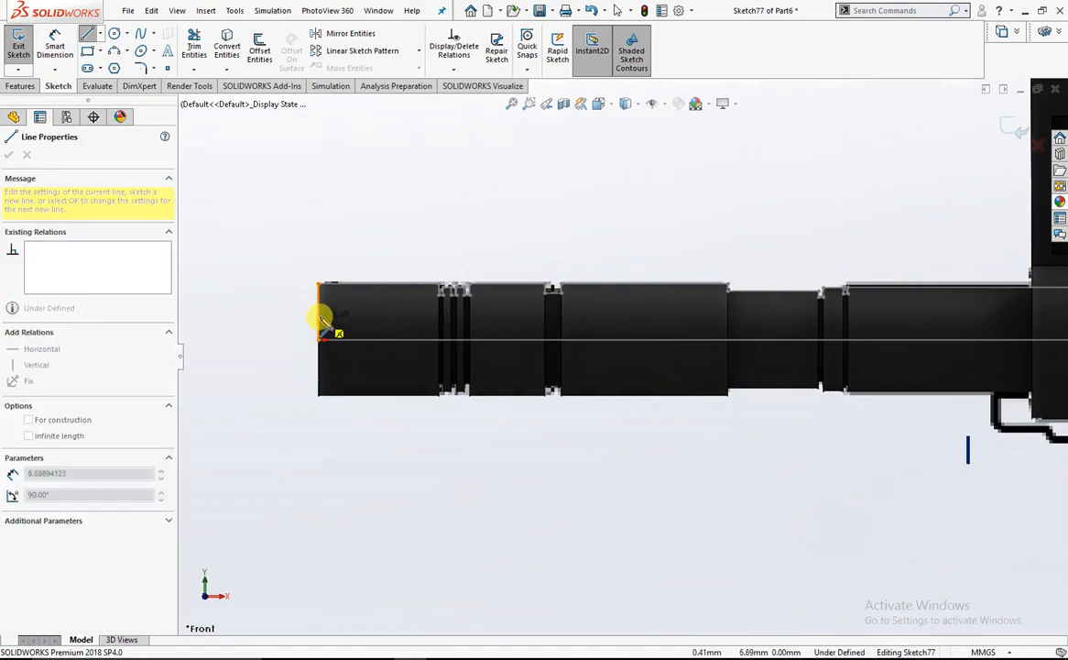
scroll(710, 324, up, 6)
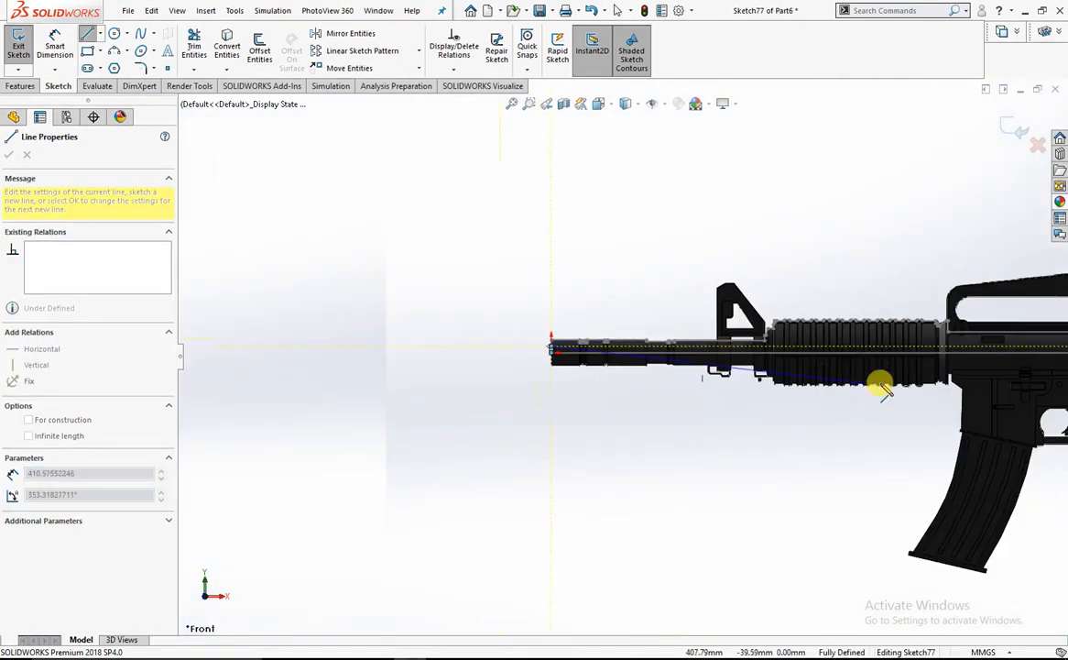
scroll(803, 345, down, 5)
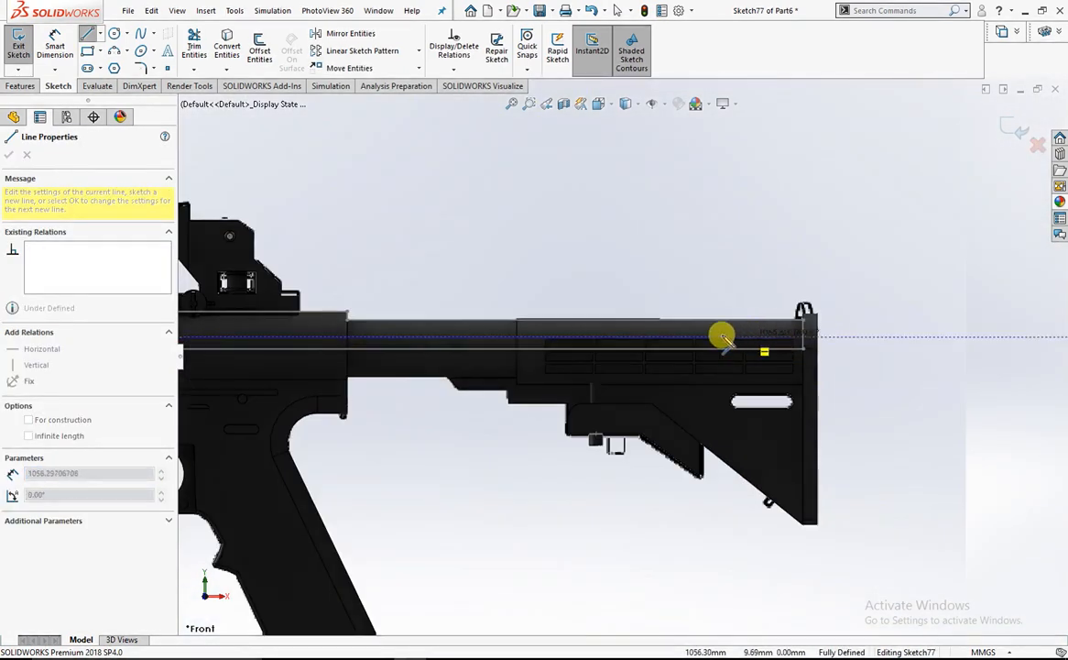
click(744, 343)
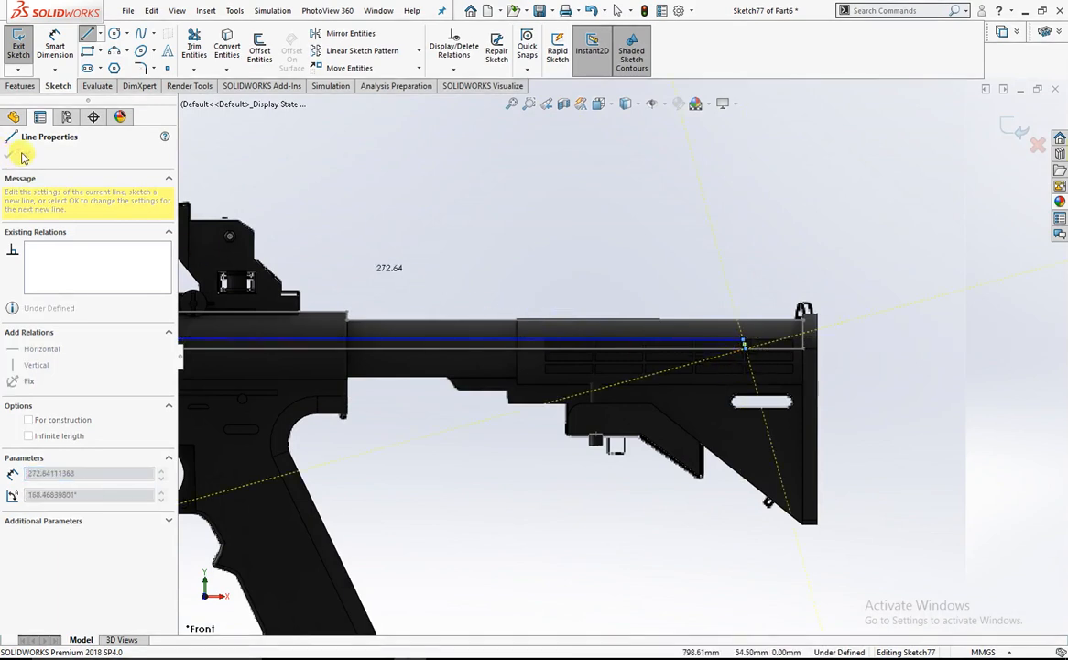
scroll(414, 282, up, 2)
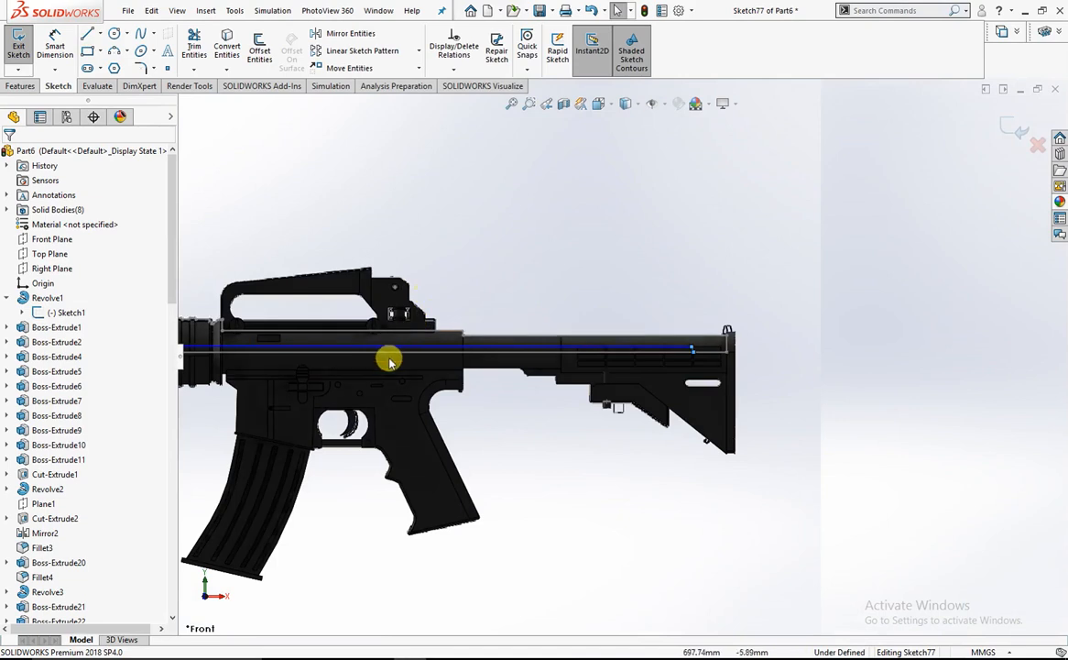
Convert the barrel's centreline from Sketch1 into the sketch and trim its excess at the stock end
click(392, 353)
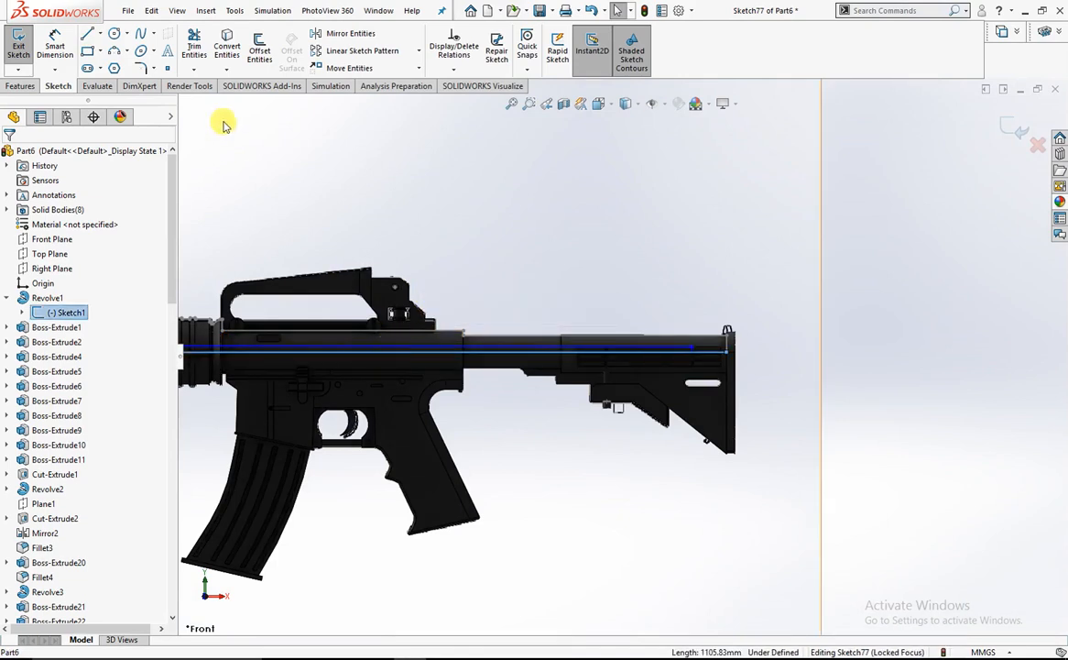
click(227, 50)
click(194, 47)
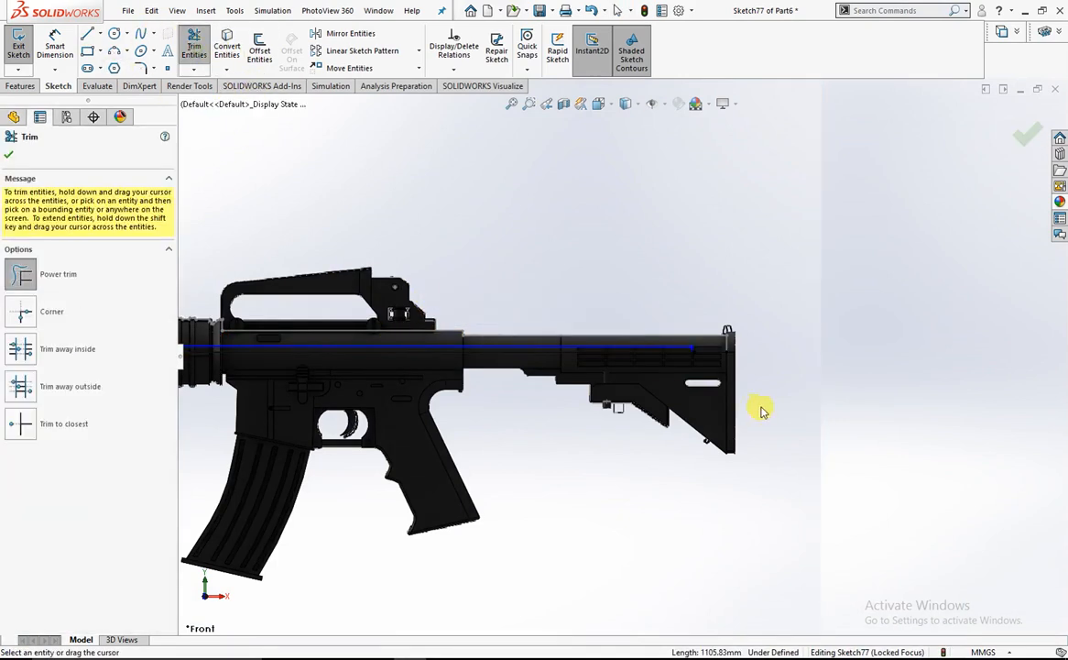
scroll(589, 302, down, 4)
scroll(417, 297, up, 5)
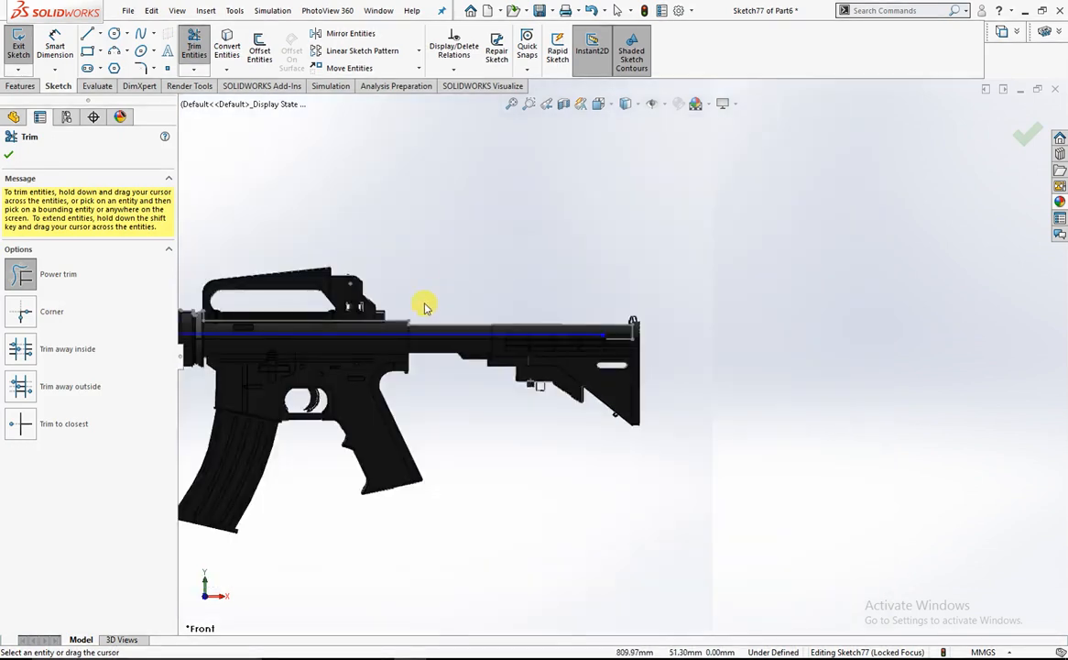
scroll(316, 311, down, 5)
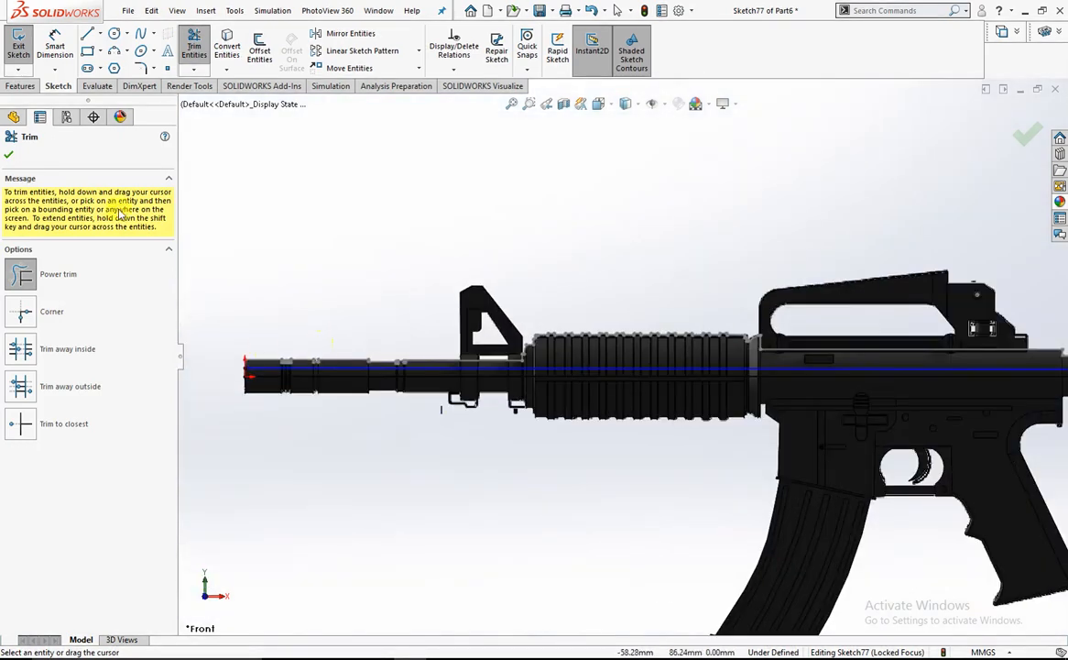
click(8, 158)
Cut the bore through the rifle by revolving the profile 360° about the barrel's centreline
click(20, 85)
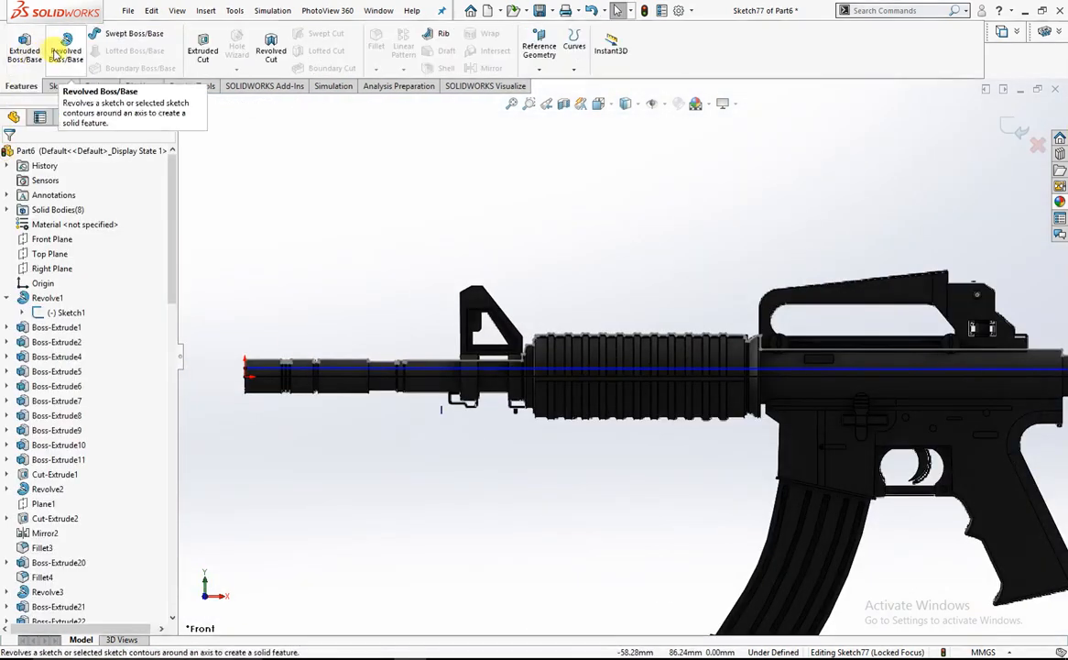
click(271, 48)
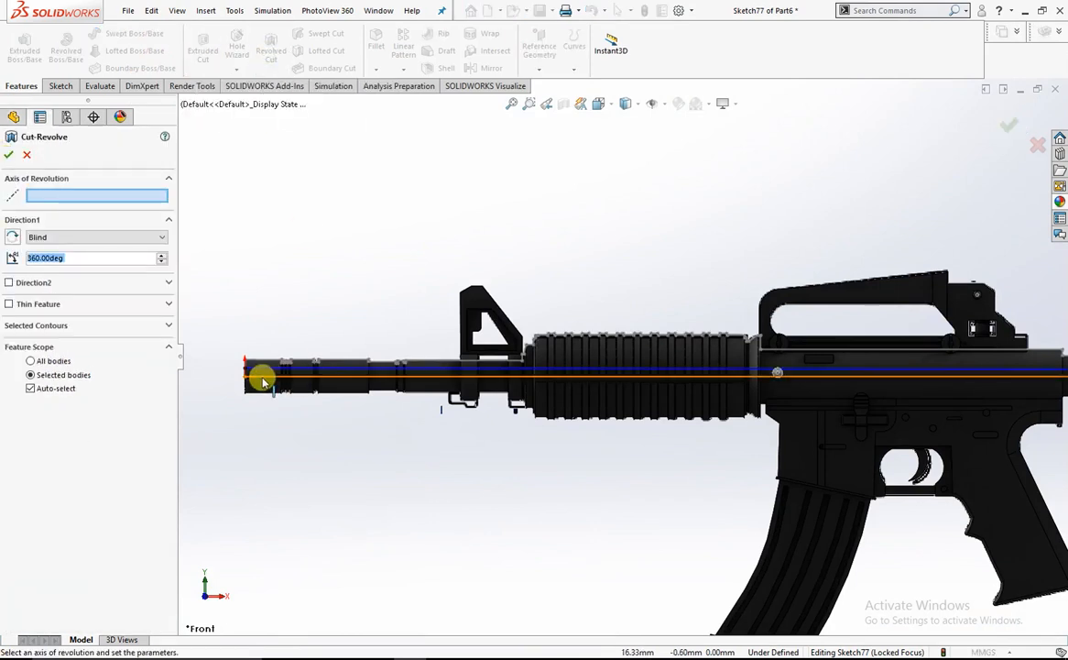
scroll(293, 366, down, 5)
click(389, 370)
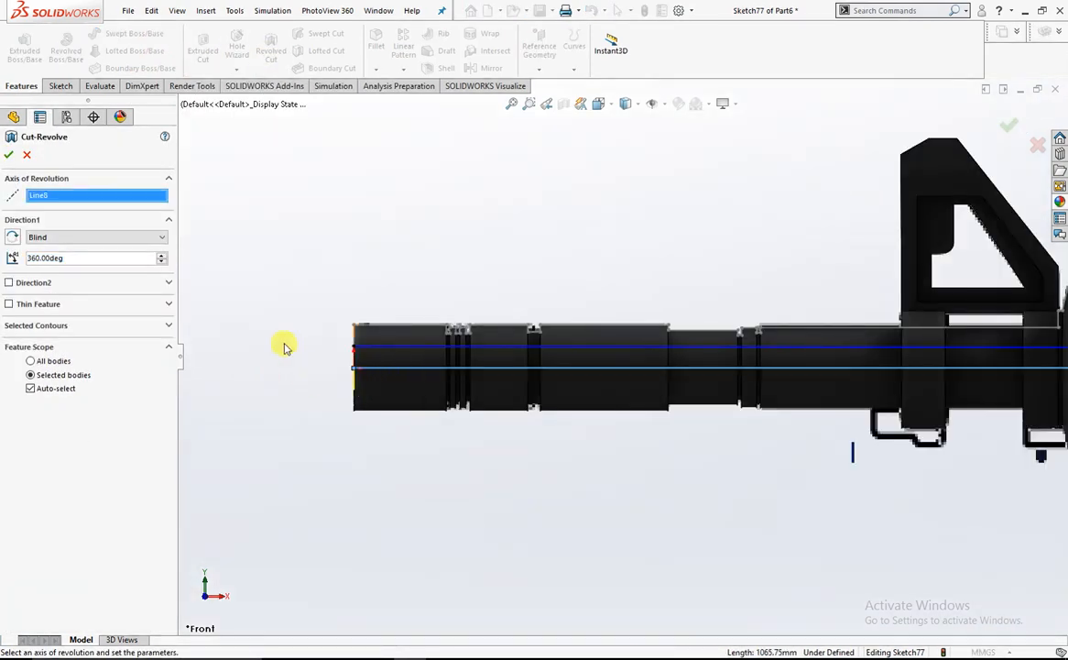
click(8, 155)
Hide Sketch1 of the barrel's revolve and check the bored muzzle from the front
scroll(353, 355, up, 3)
middle_drag(481, 368, 535, 370)
scroll(549, 373, up, 3)
scroll(476, 357, down, 8)
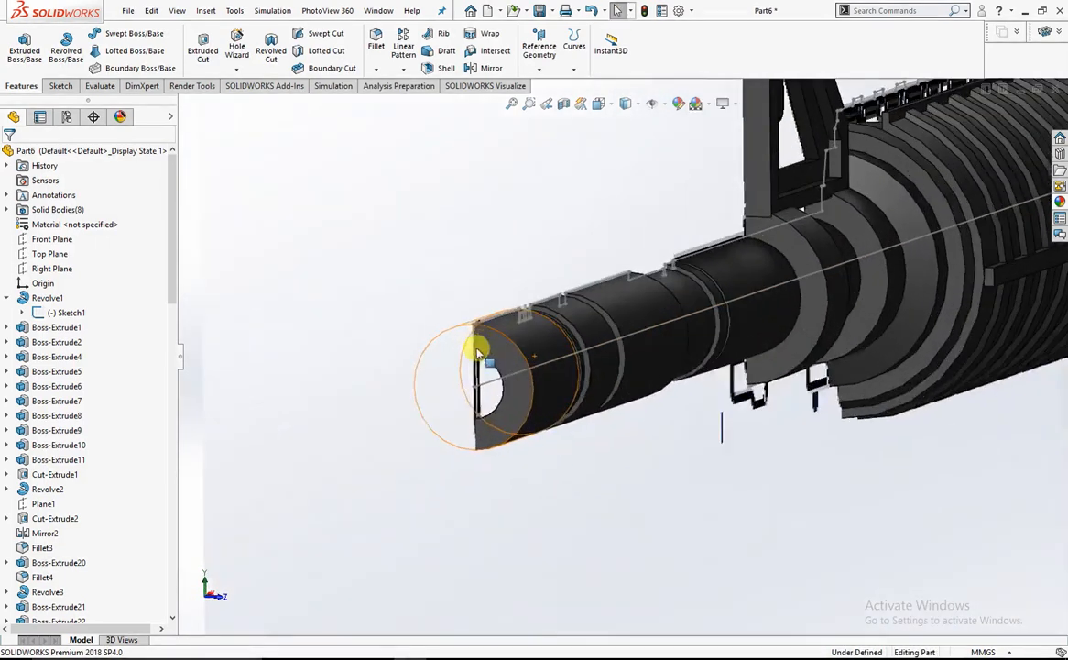
scroll(413, 330, up, 3)
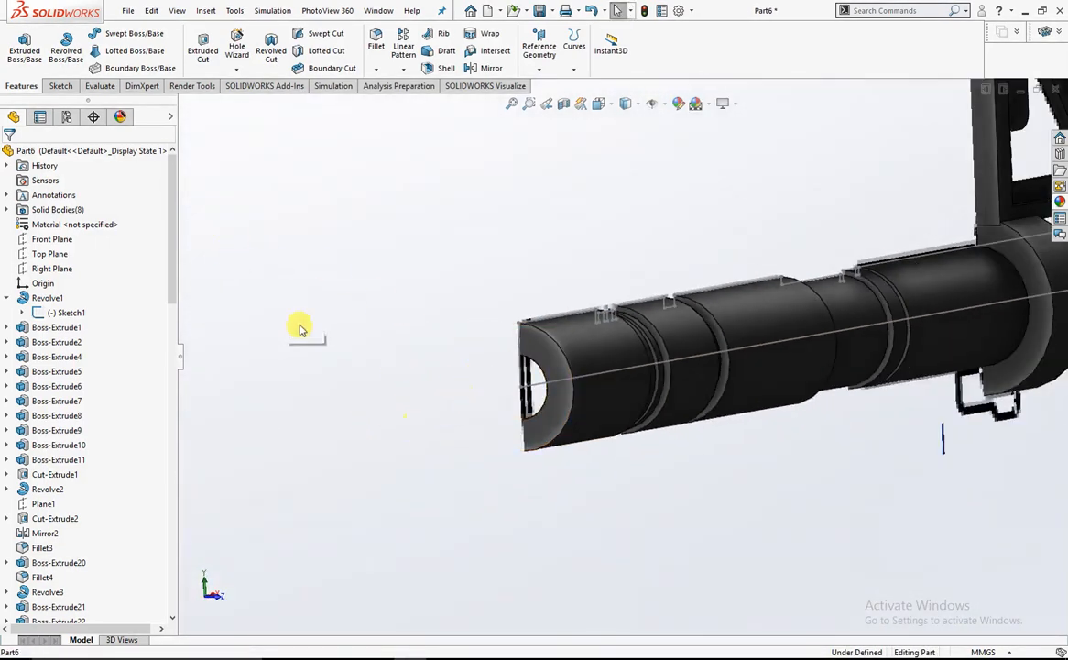
right_click(72, 311)
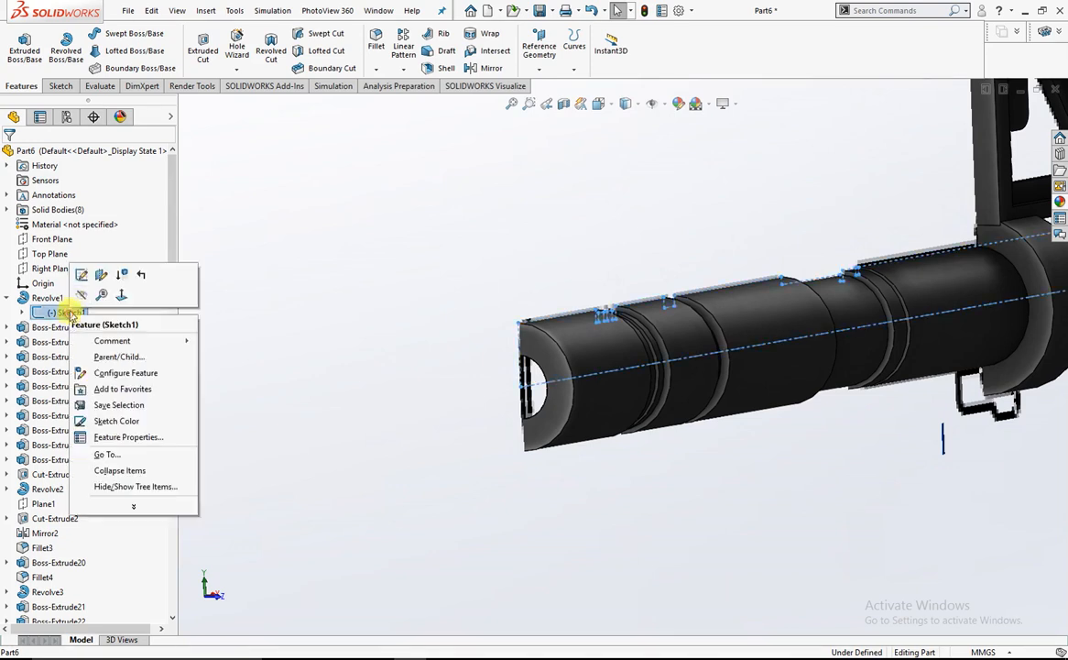
click(79, 281)
middle_drag(317, 348, 433, 334)
scroll(610, 376, up, 8)
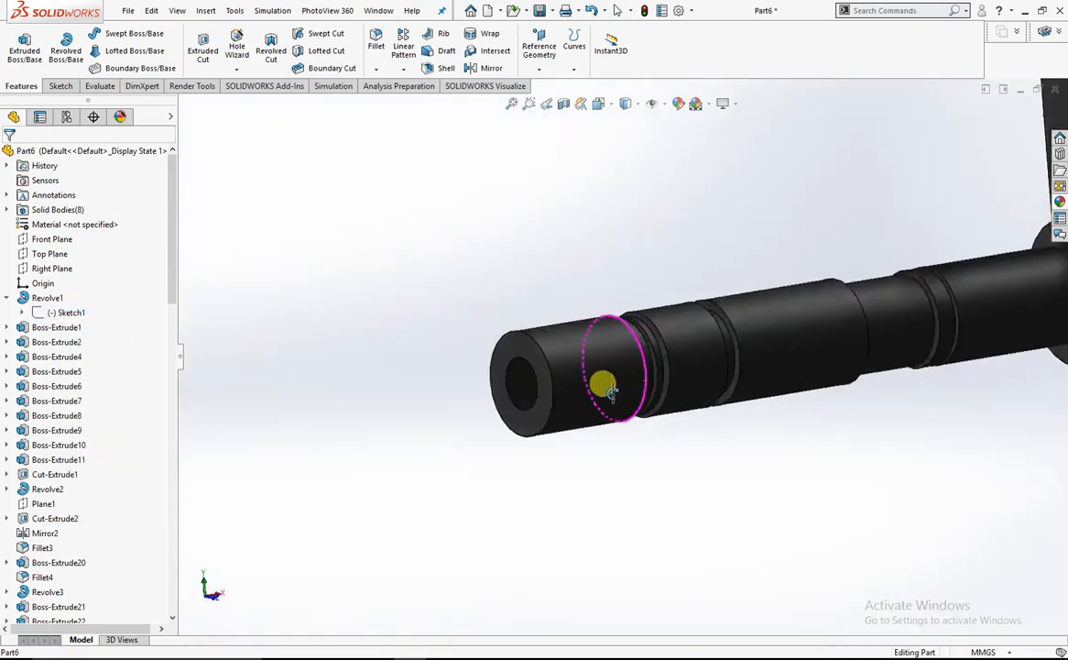
scroll(463, 443, down, 5)
middle_drag(462, 444, 528, 369)
scroll(632, 389, up, 5)
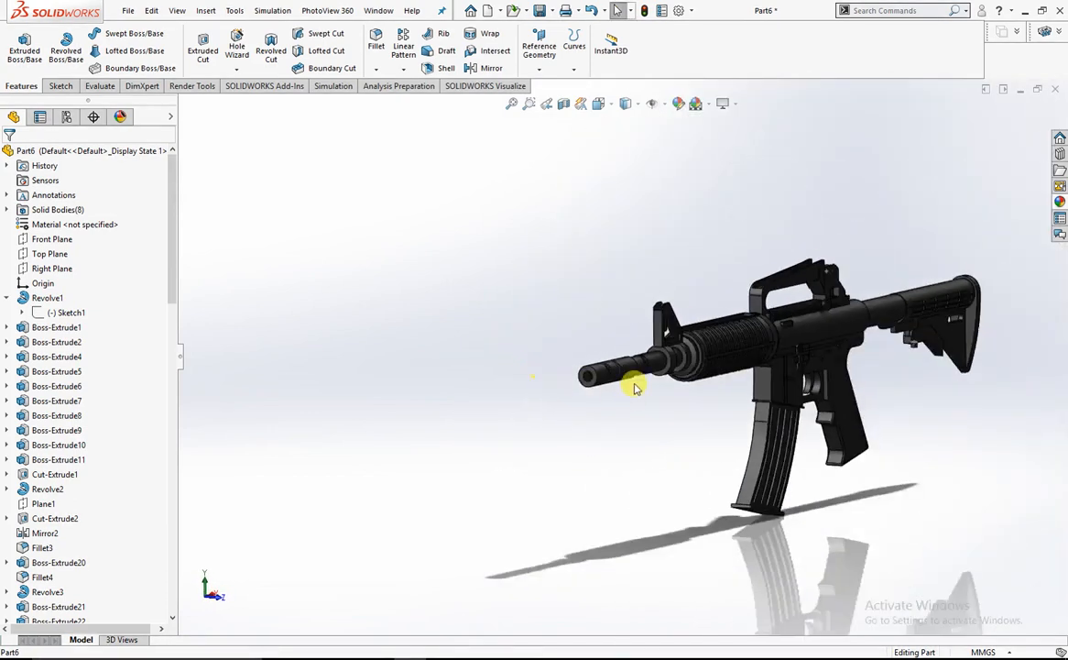
Start a sketch on the muzzle's ring-shaped end face and offset its outer edge 5 mm inward
scroll(572, 352, down, 6)
scroll(559, 377, down, 3)
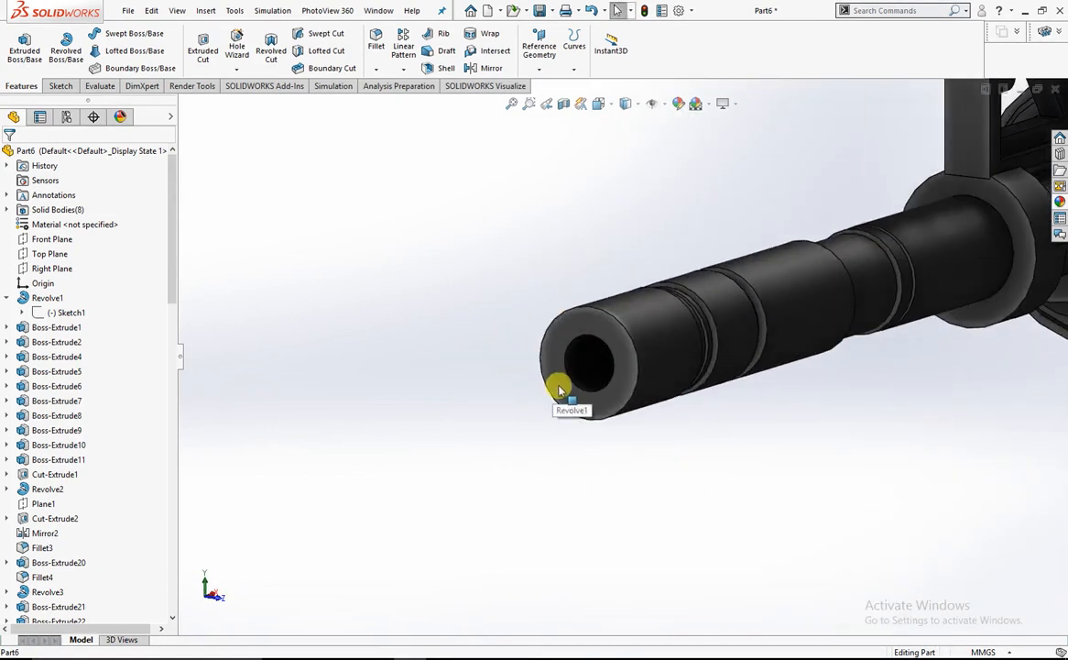
right_click(557, 382)
click(589, 359)
scroll(606, 341, down, 4)
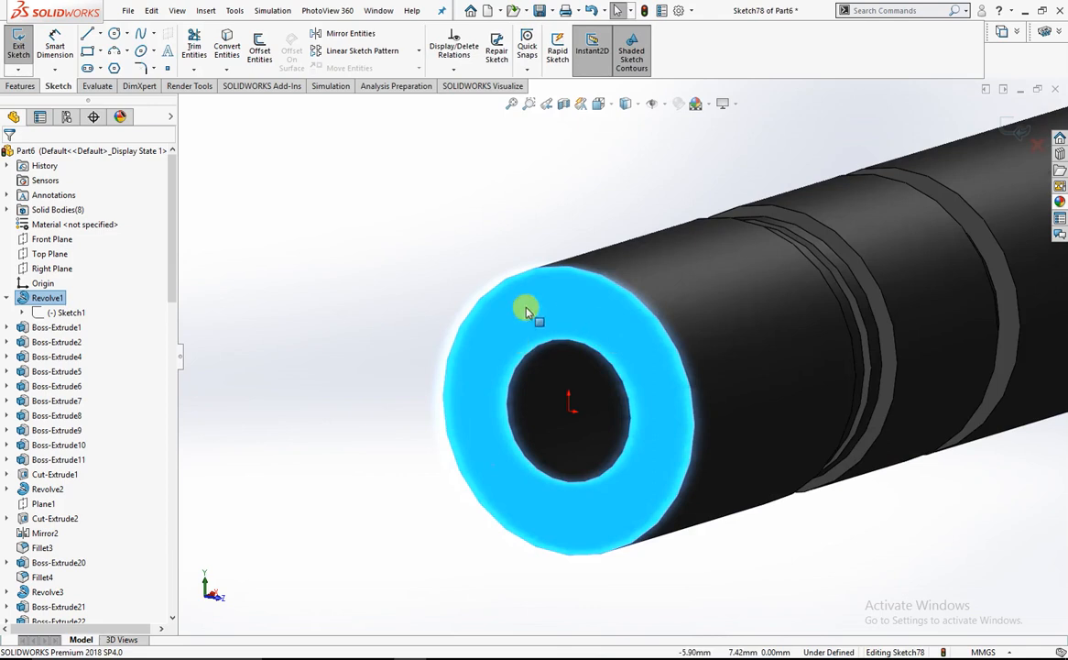
scroll(529, 310, down, 2)
click(261, 59)
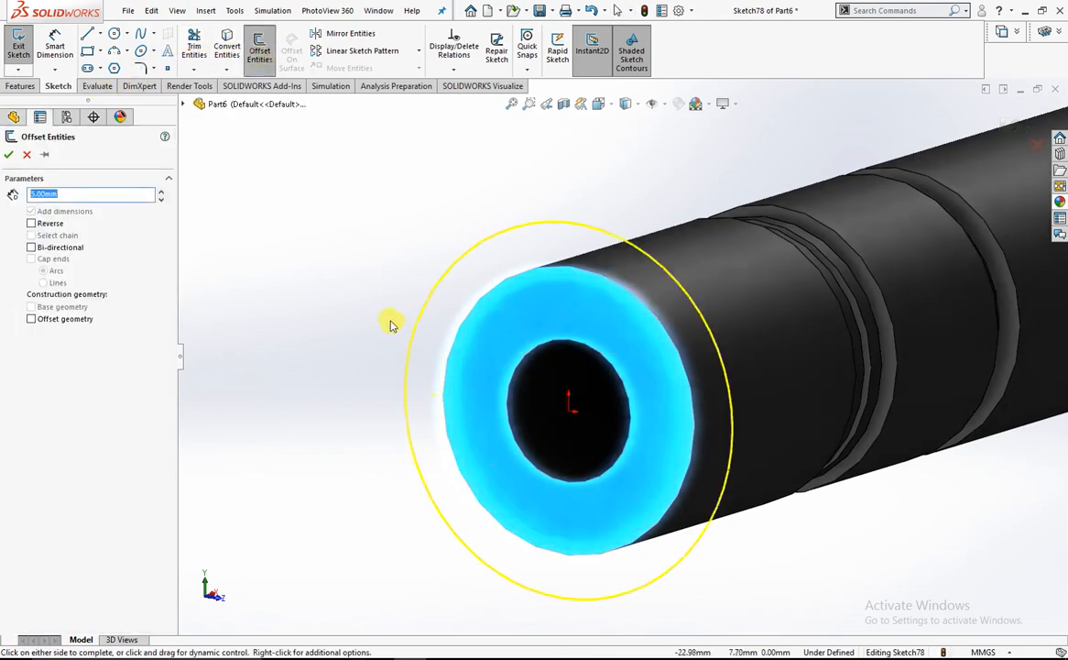
click(32, 224)
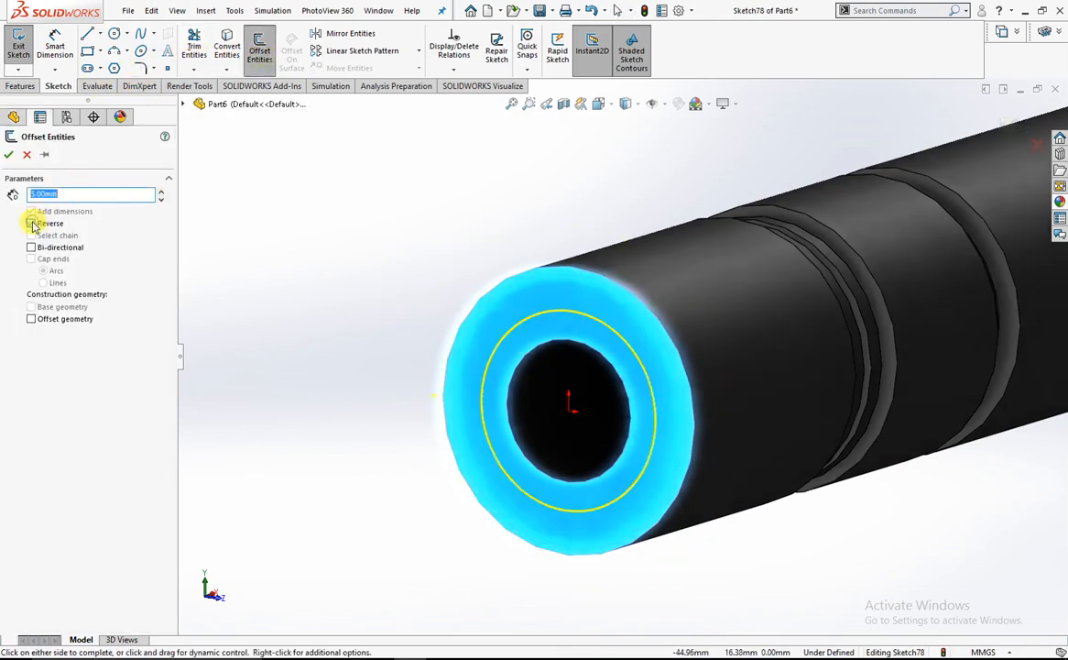
click(10, 156)
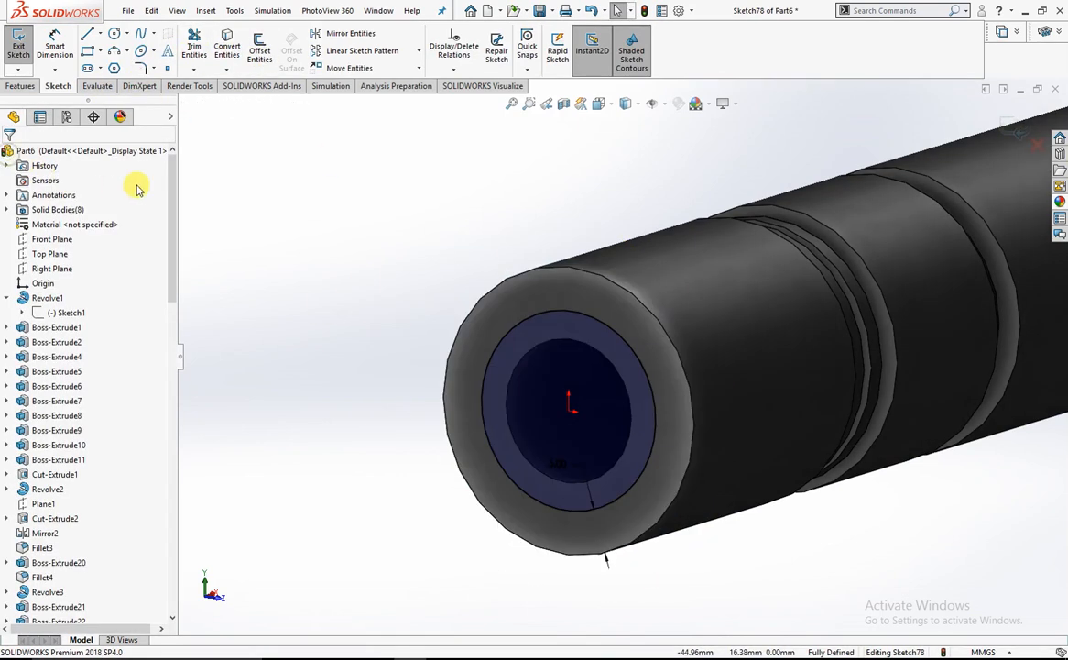
Cut the offset circle 35 mm deep into the muzzle as a blind counterbore
click(18, 85)
click(203, 51)
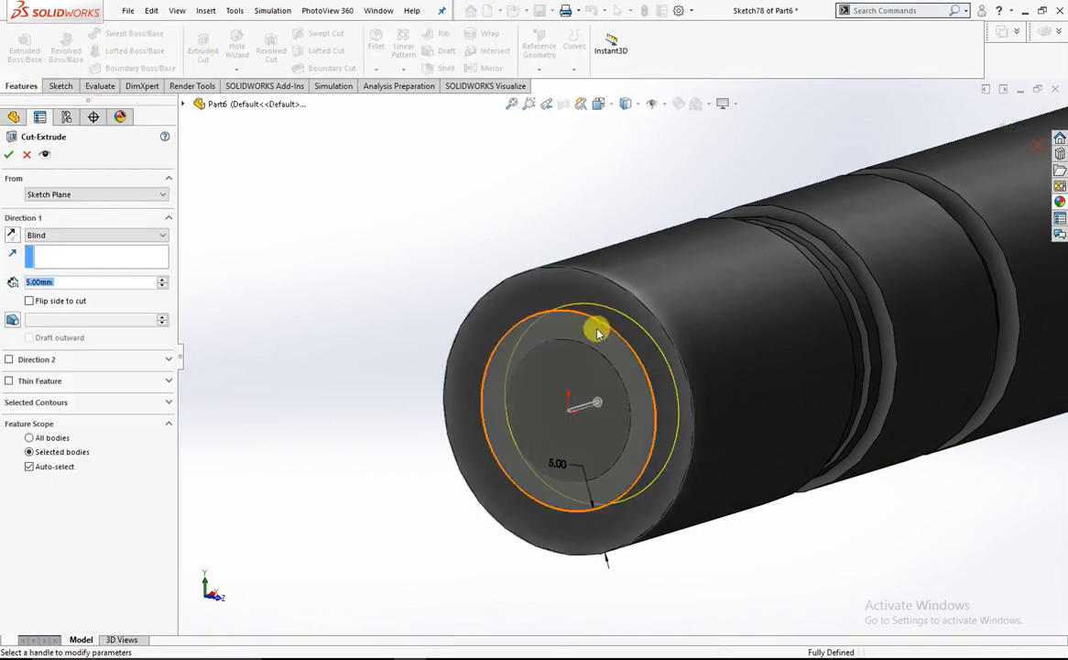
middle_drag(596, 329, 535, 352)
click(162, 280)
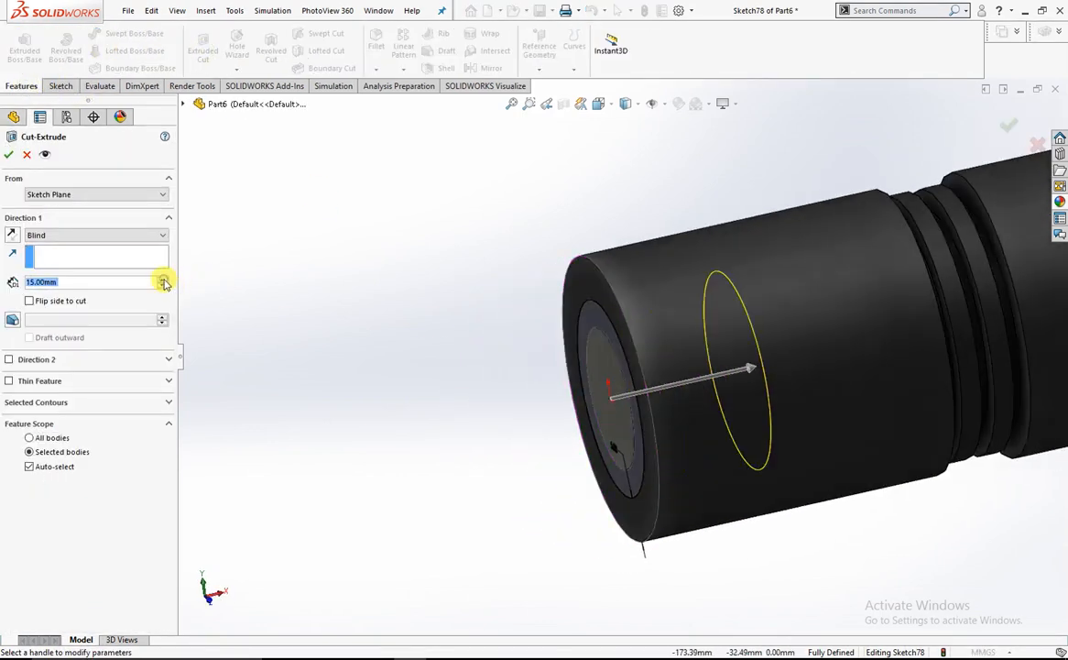
click(163, 281)
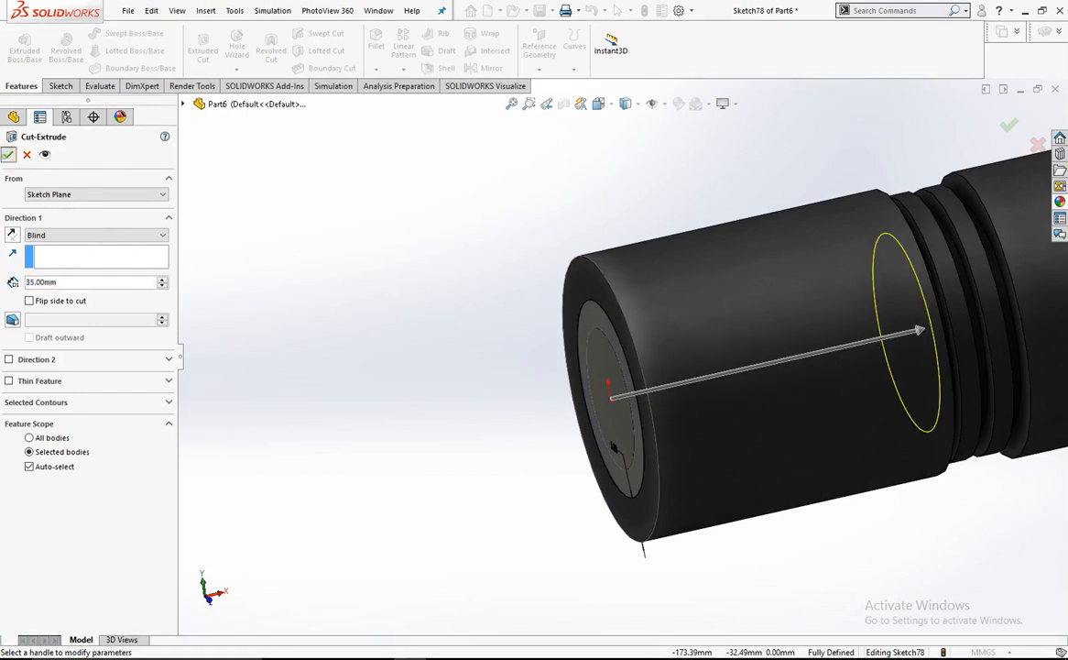
middle_drag(461, 257, 531, 317)
scroll(531, 317, up, 2)
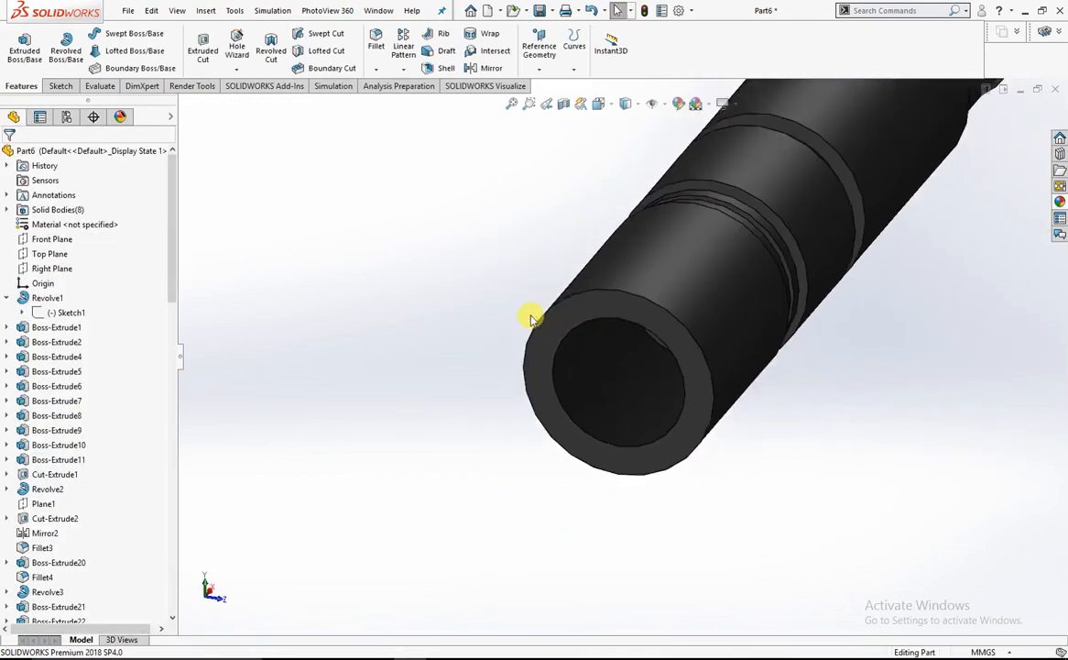
Start a sketch on the Top Plane, viewed face-on at the barrel's muzzle end
scroll(531, 318, up, 2)
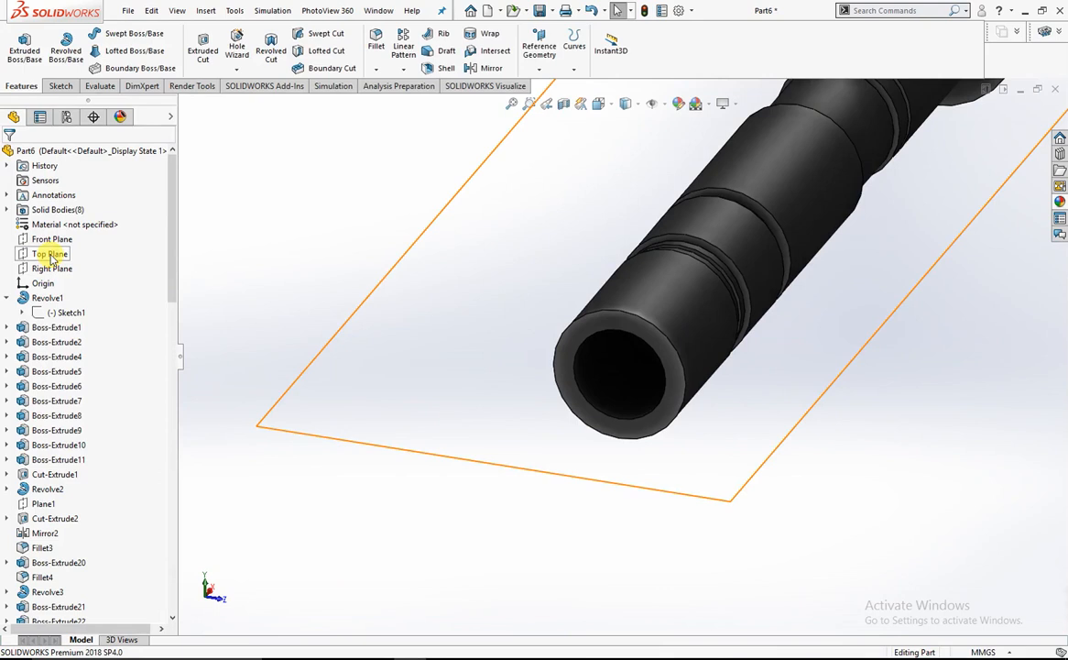
right_click(50, 256)
click(125, 231)
right_click(64, 251)
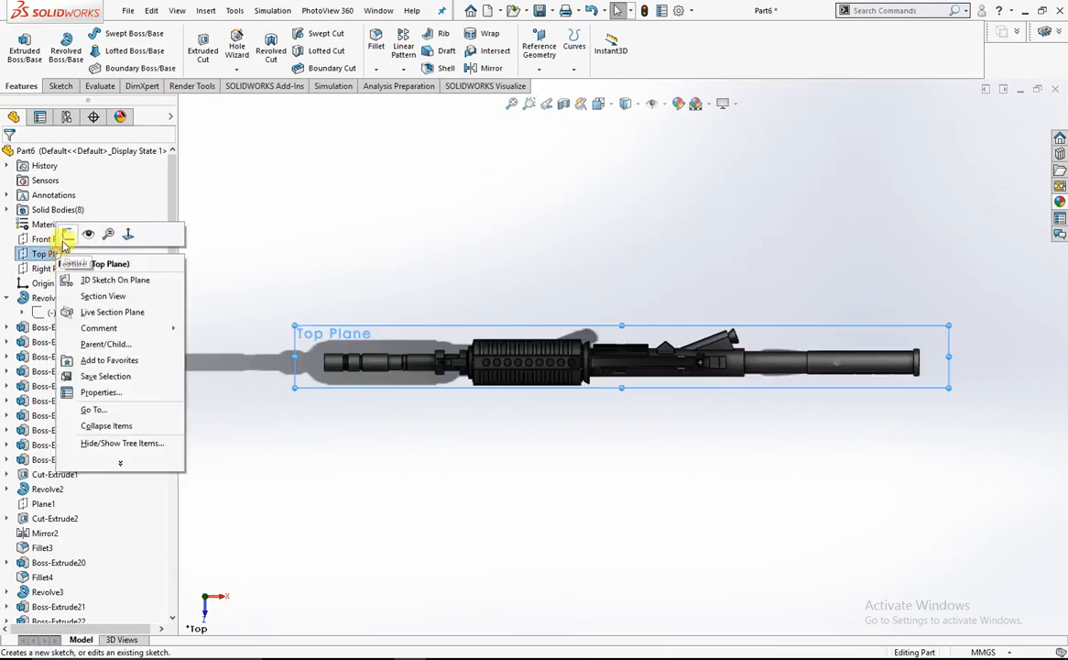
click(66, 235)
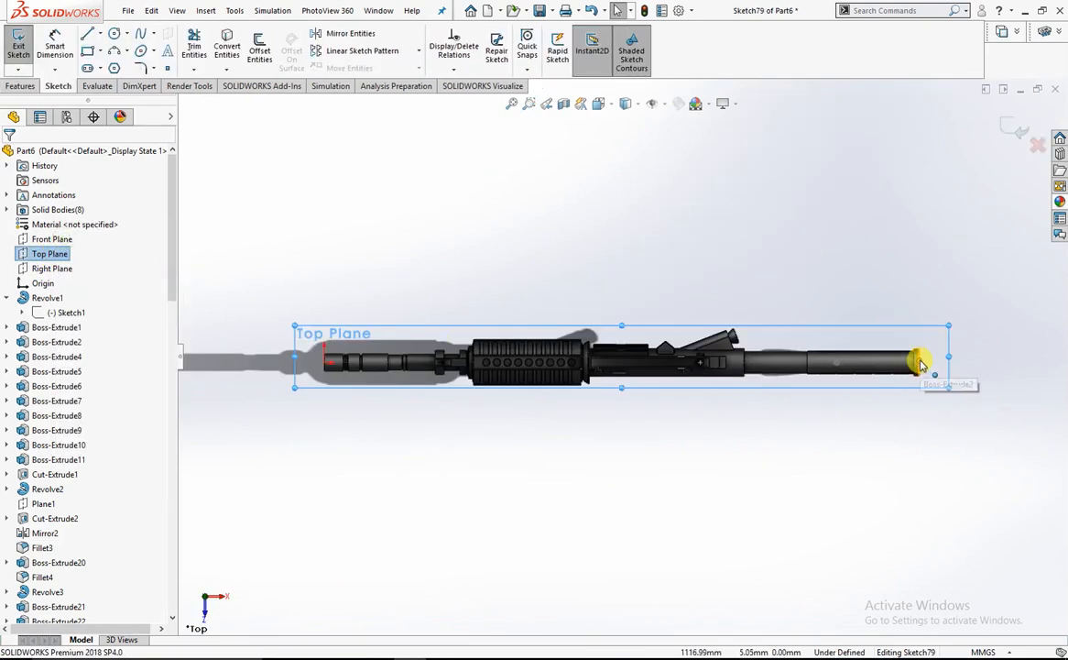
scroll(485, 366, down, 5)
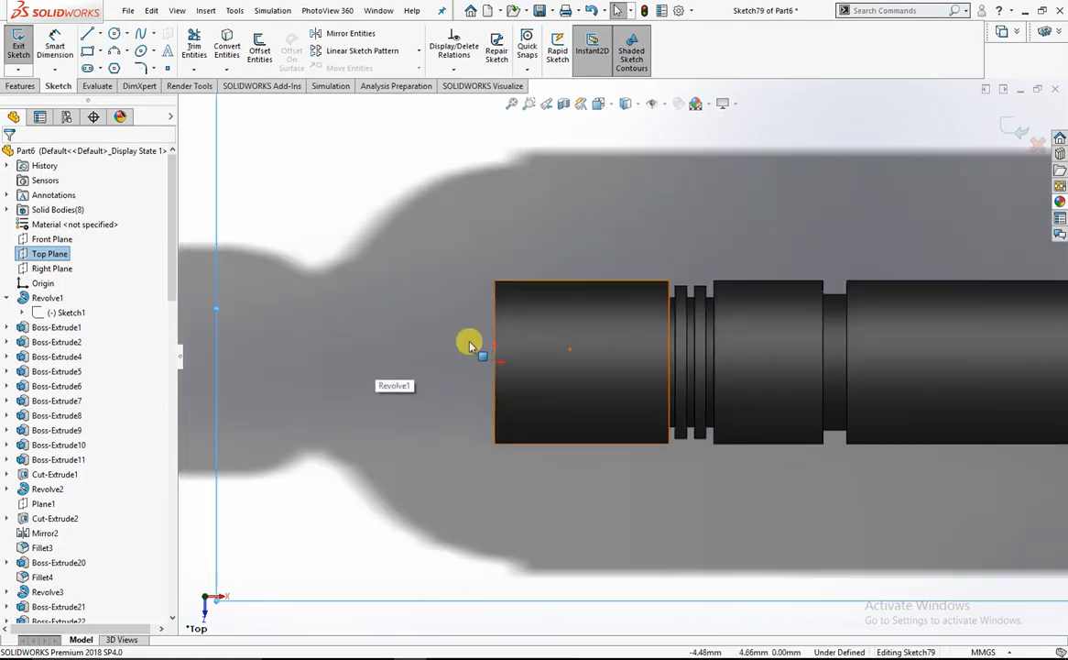
Draw two three-point arcs, radii about 22.1 mm and 19.6 mm, from the muzzle edge to a shared tip about 18.6 mm inward
click(115, 53)
scroll(513, 367, down, 3)
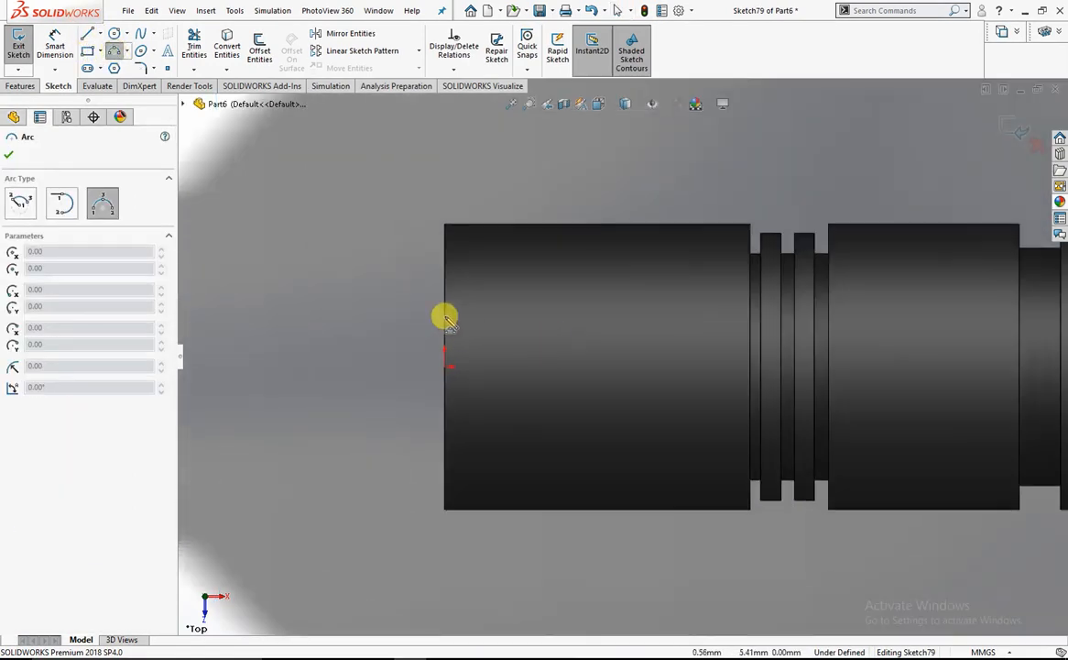
click(444, 305)
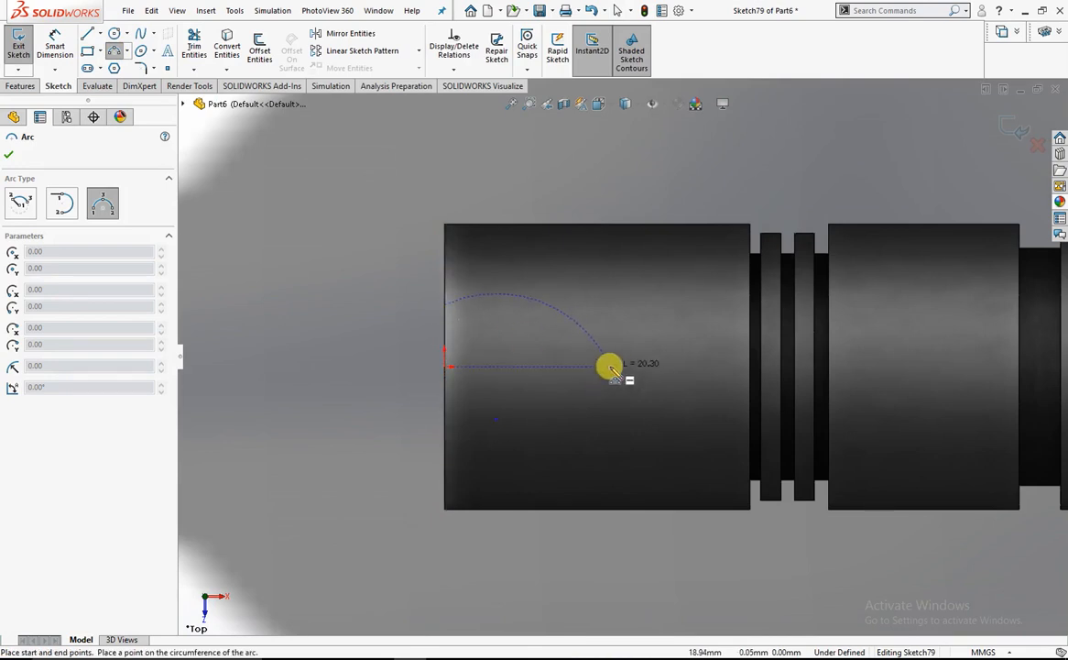
click(550, 323)
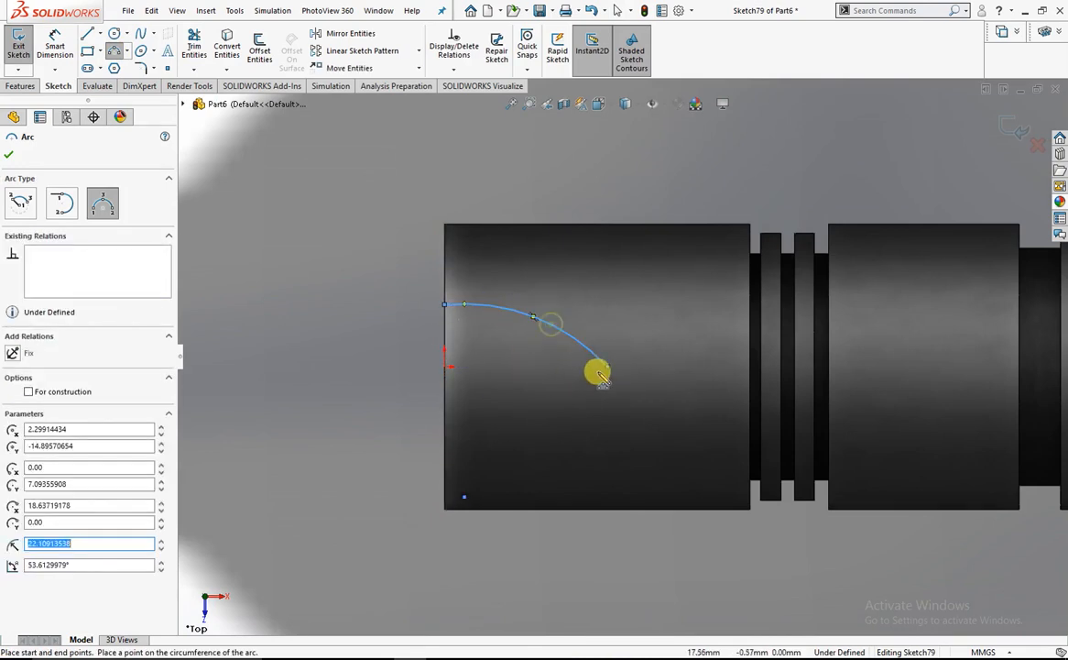
click(609, 370)
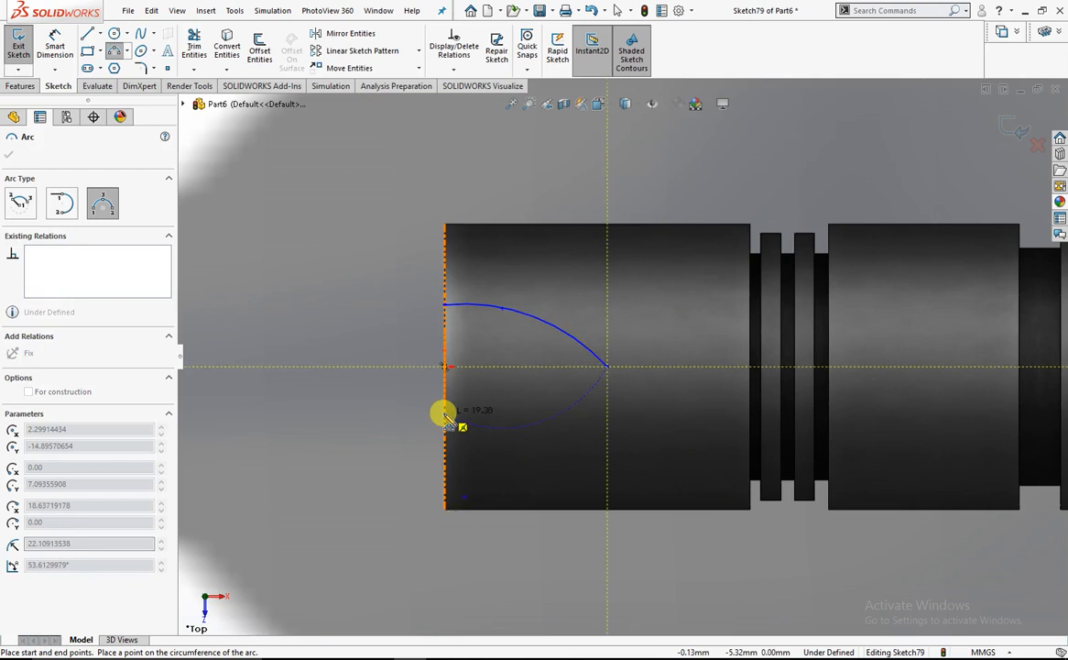
click(519, 417)
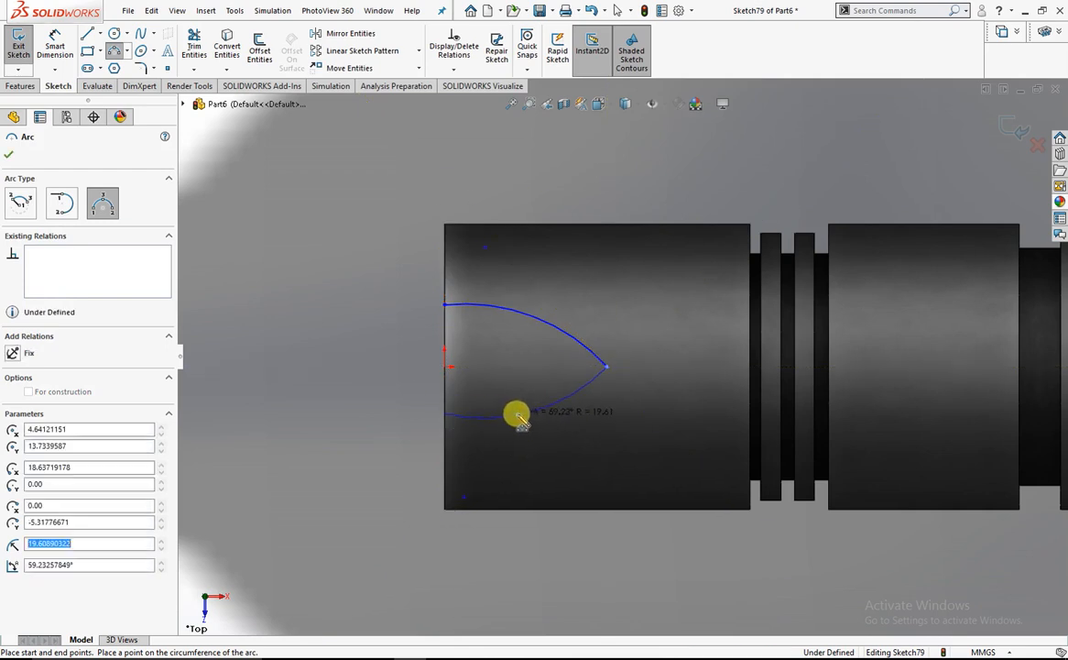
key(Escape)
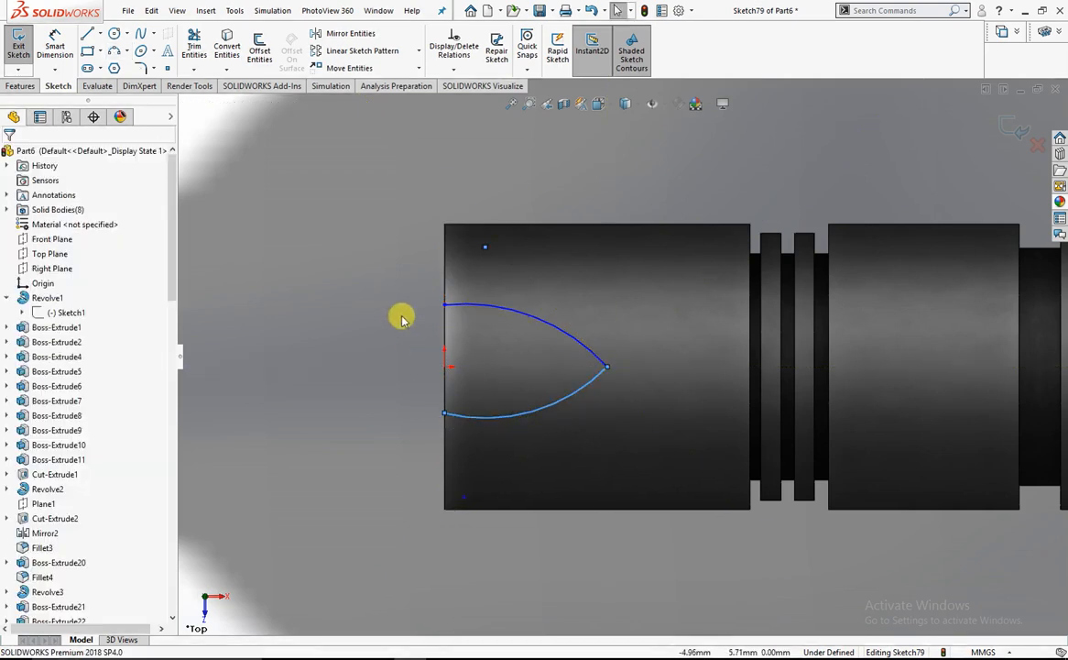
Close the pointed profile with a vertical line about 12.4 mm long along the muzzle edge
click(88, 39)
scroll(453, 309, down, 3)
click(472, 297)
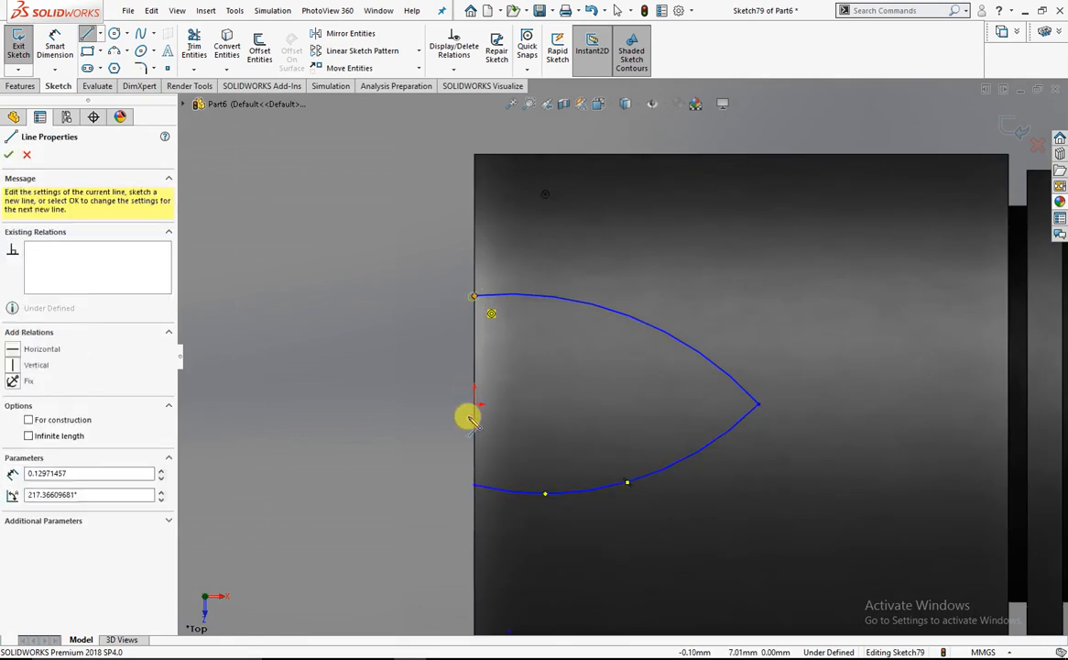
double_click(474, 485)
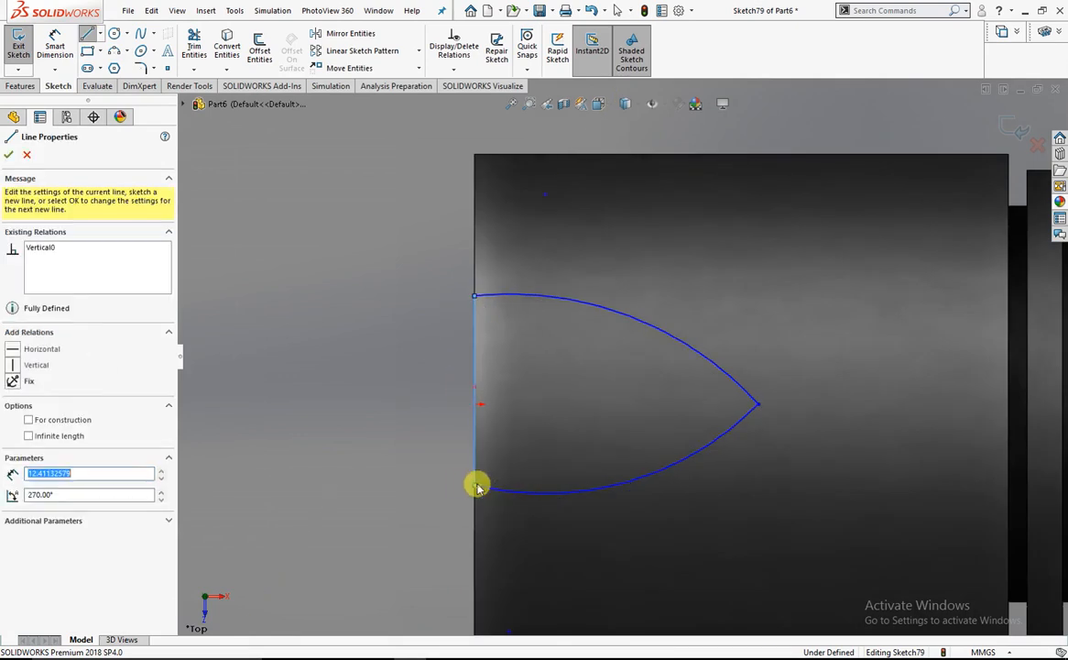
click(475, 393)
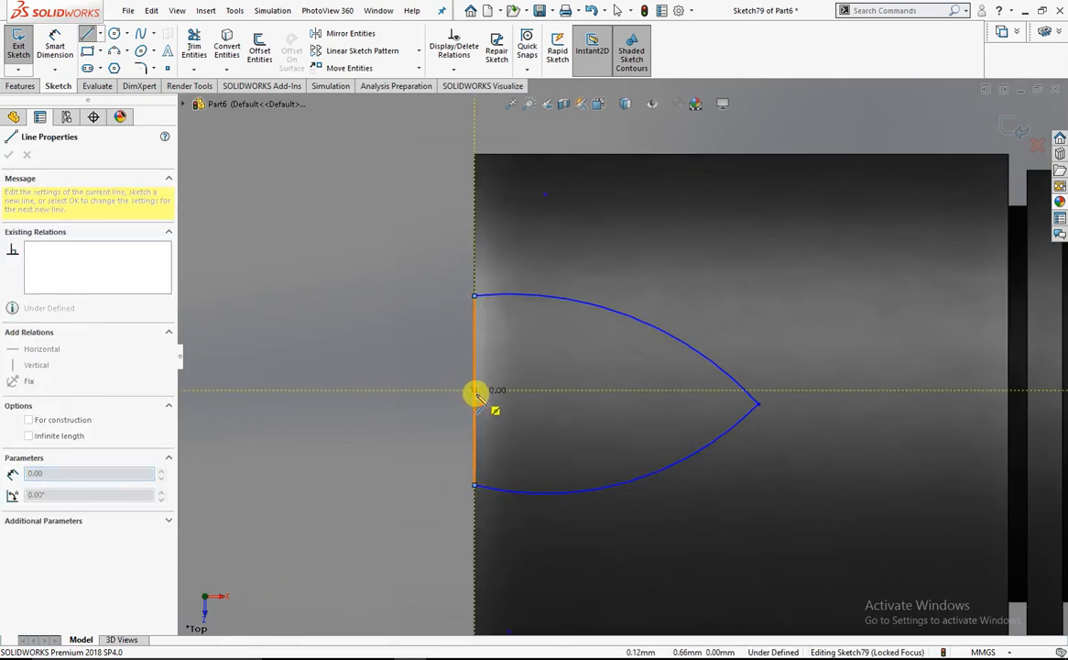
key(Escape)
Make the midpoint of the profile's closing line coincident with the origin
scroll(495, 396, down, 2)
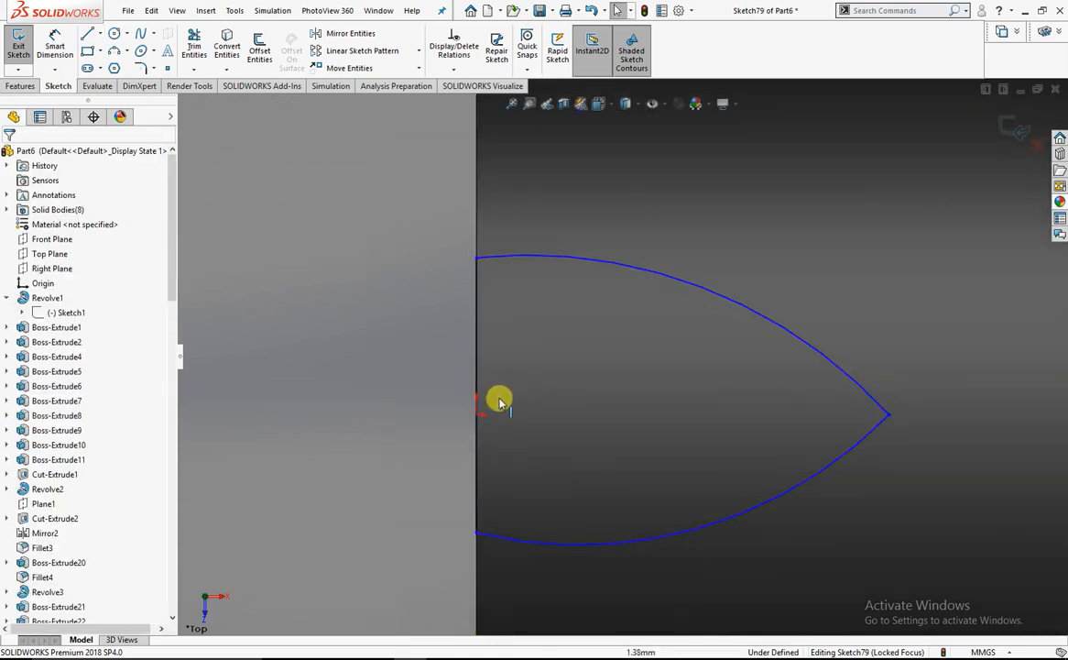
click(478, 394)
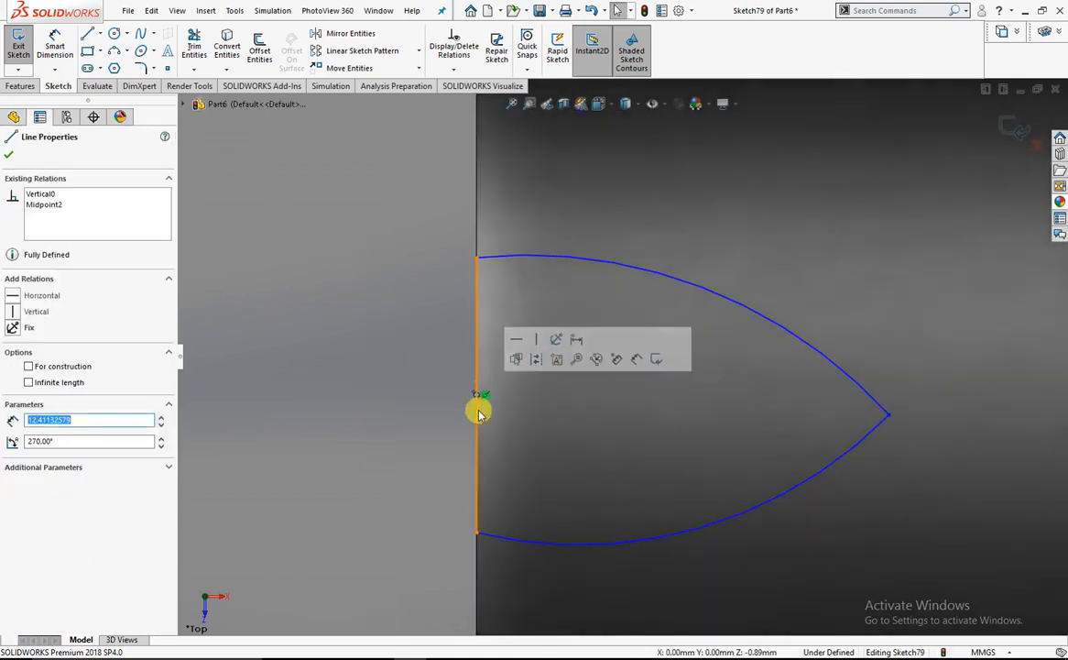
ctrl+click(477, 414)
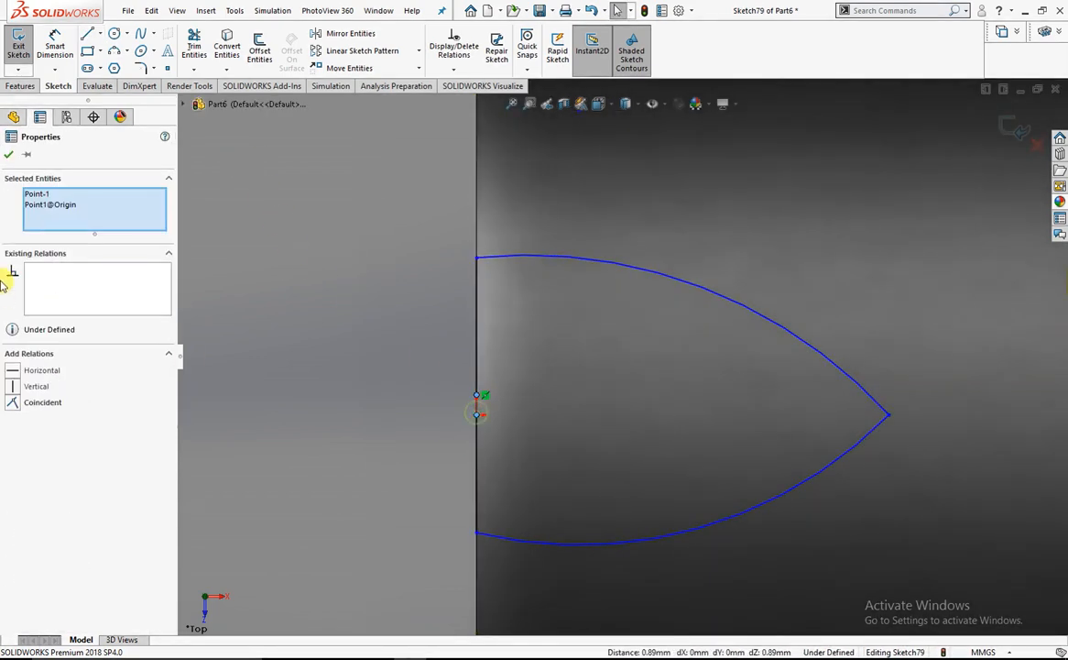
click(12, 403)
click(321, 405)
Align the arcs' tip horizontally with the origin and widen the muzzle-side base to about 7.5 mm either side of the origin
scroll(620, 381, up, 3)
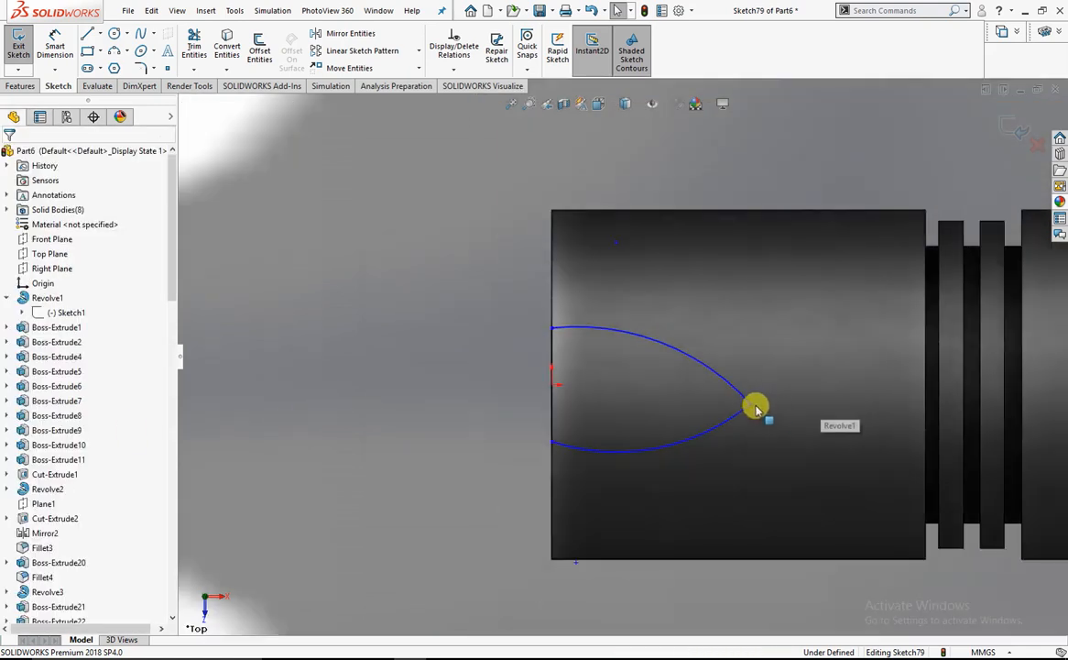
click(751, 402)
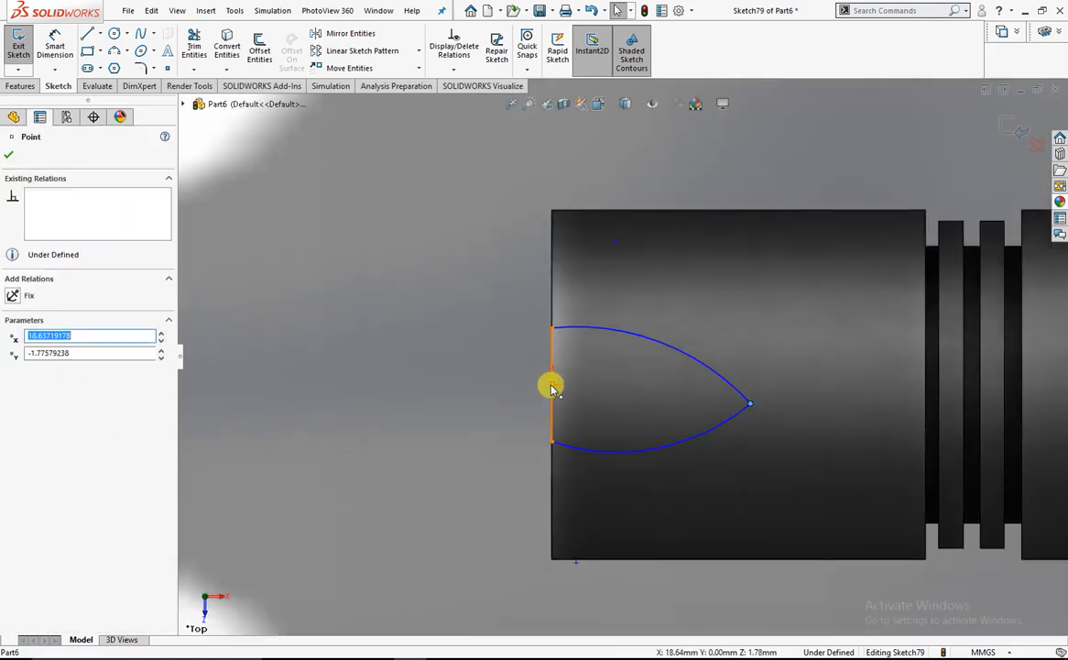
ctrl+click(552, 386)
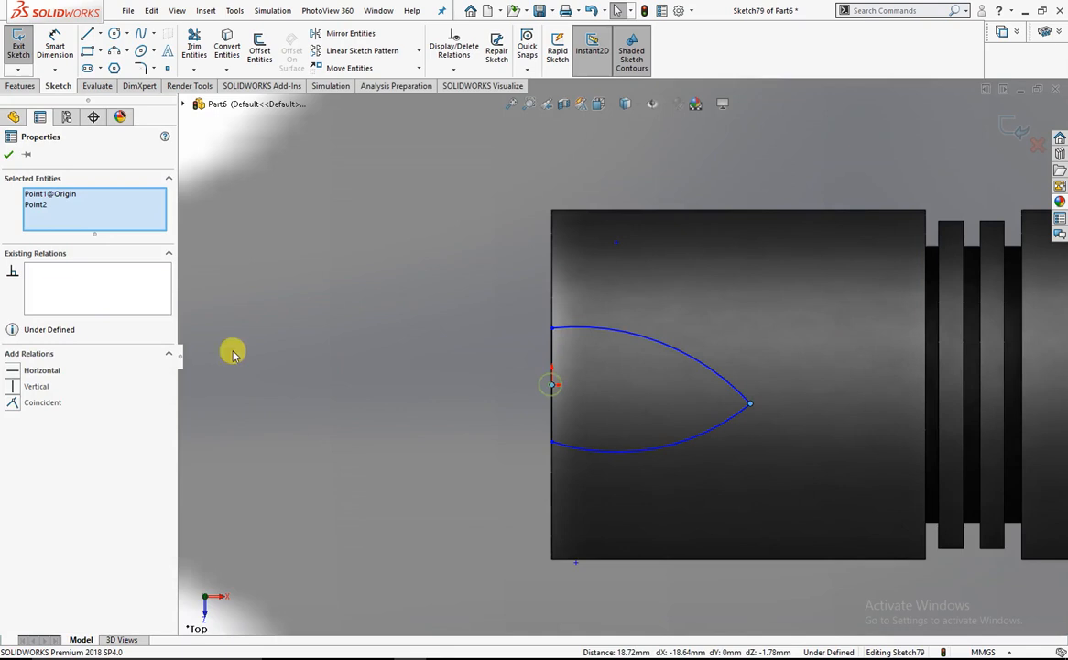
click(14, 371)
click(381, 376)
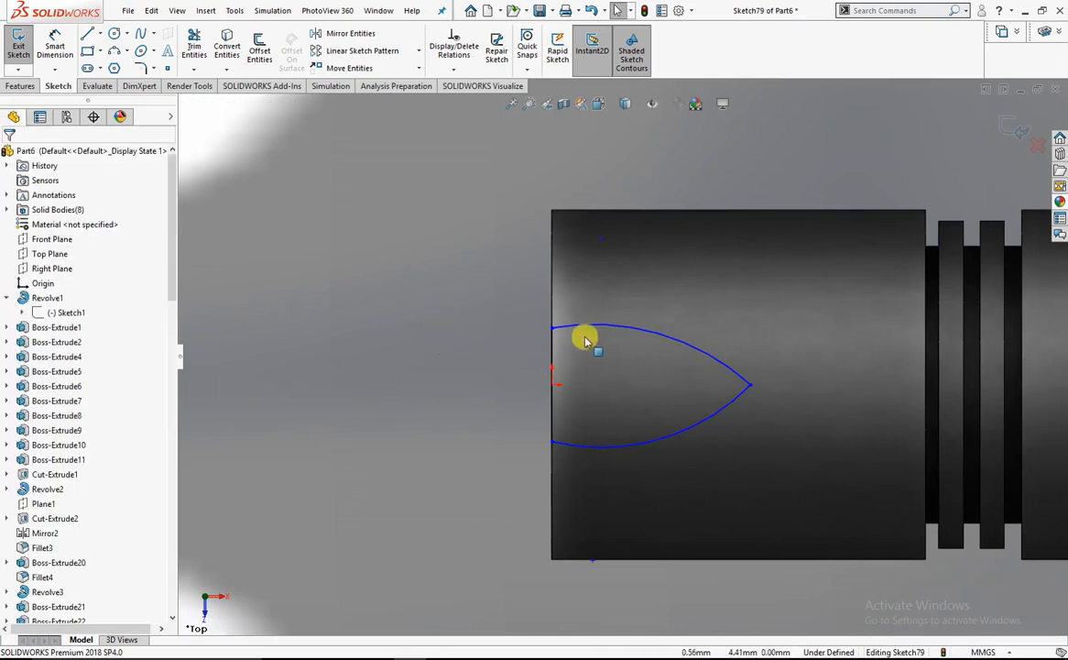
drag(553, 330, 556, 308)
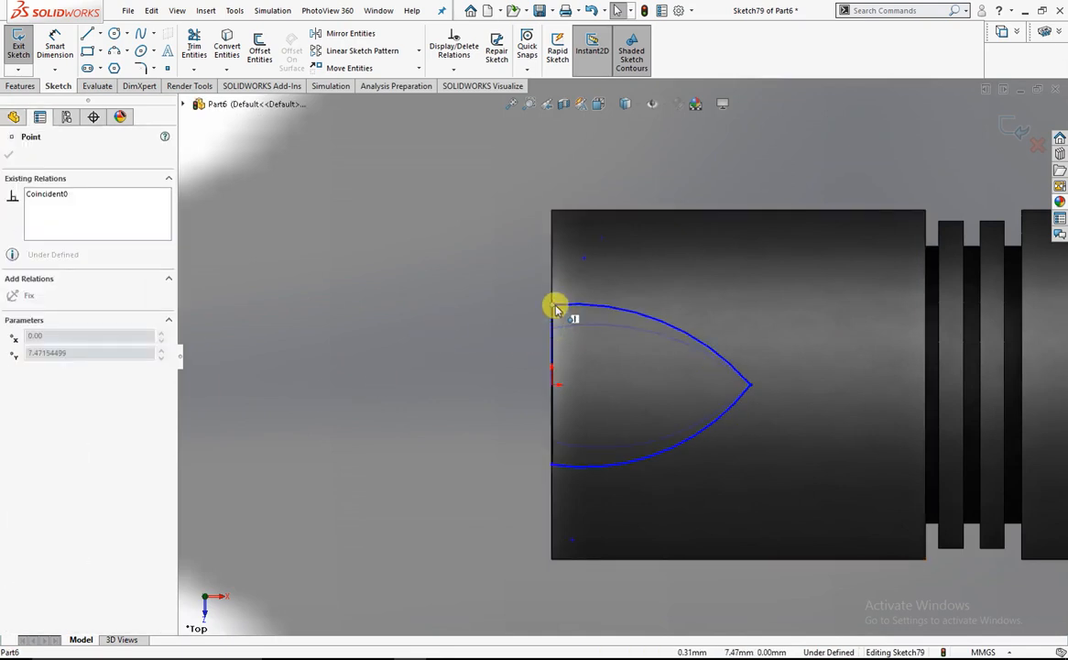
click(340, 238)
Cut the pointed profile 35 mm upward through the muzzle's upper wall
click(18, 84)
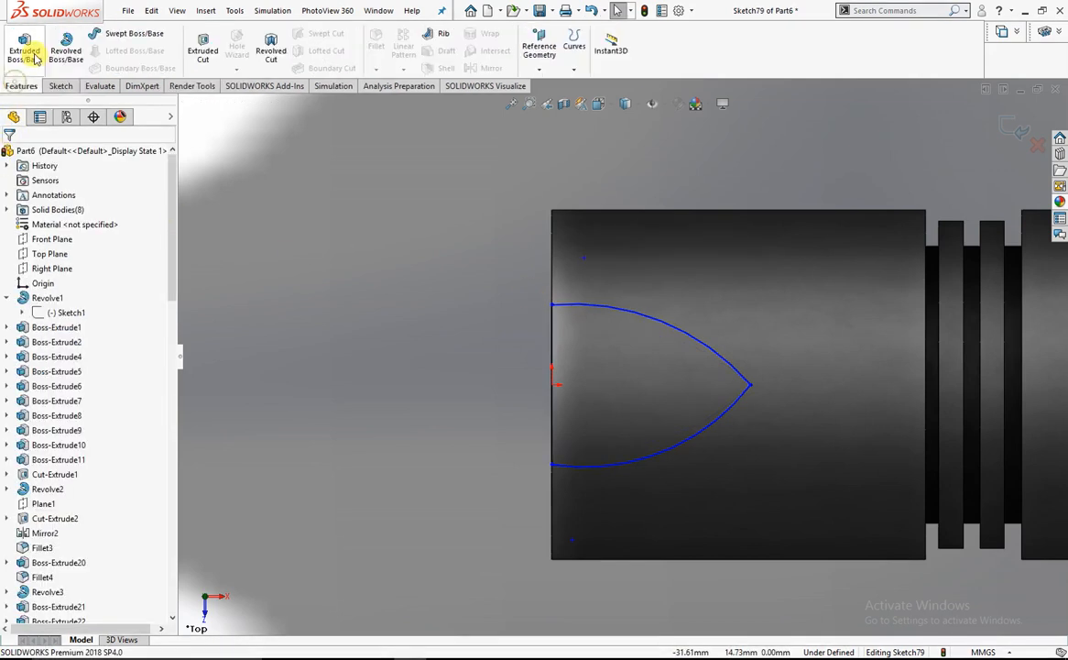
click(202, 48)
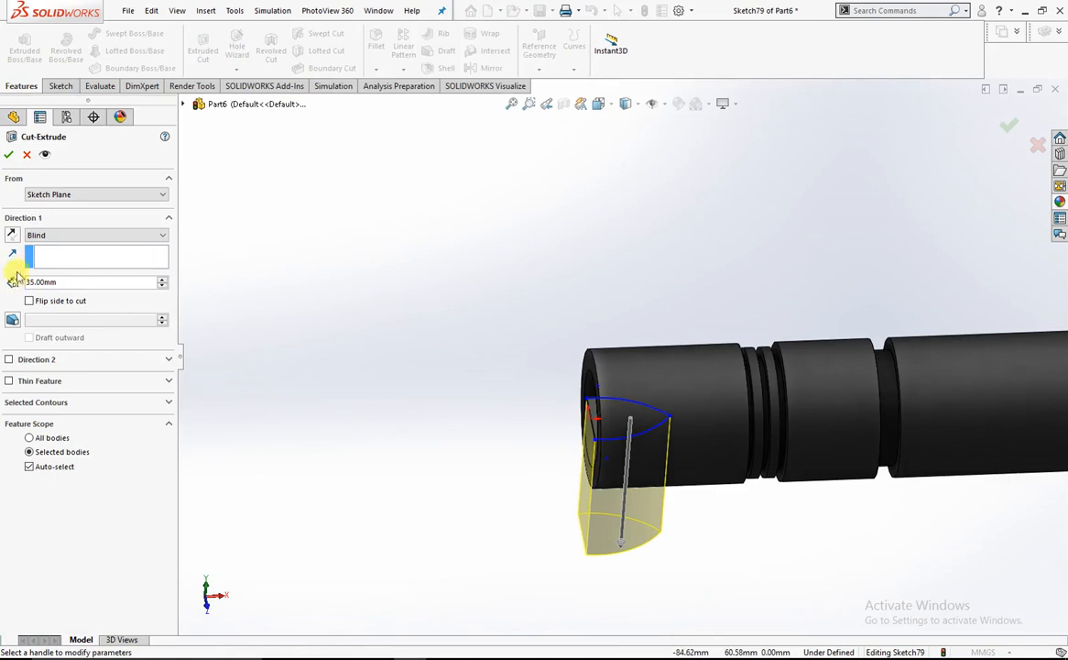
click(13, 236)
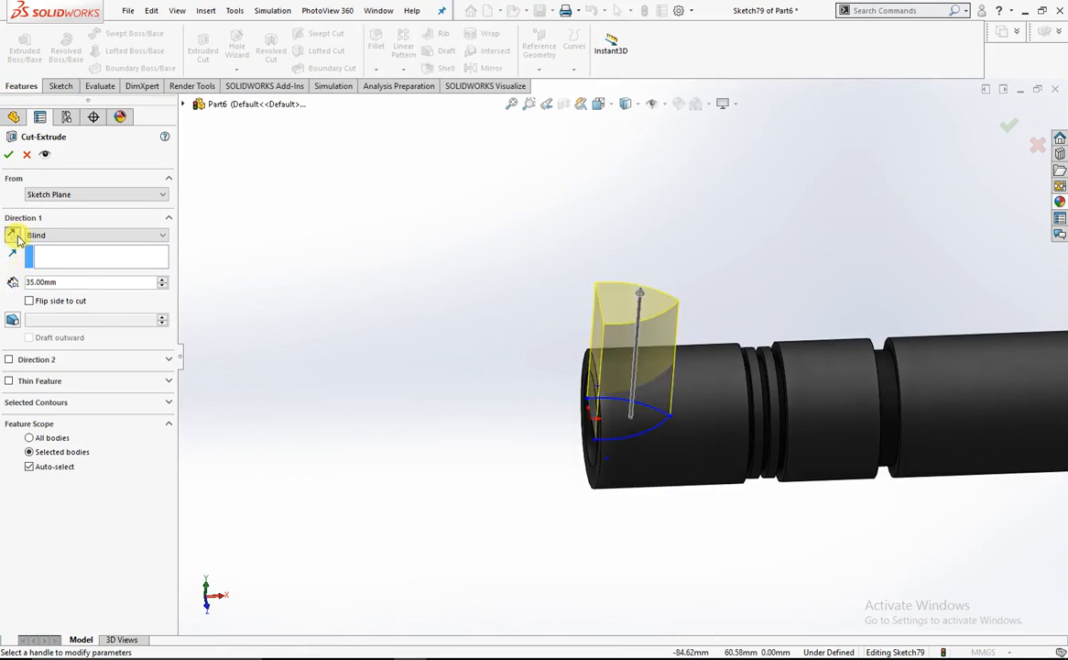
click(11, 156)
middle_drag(544, 365, 639, 413)
scroll(637, 307, down, 4)
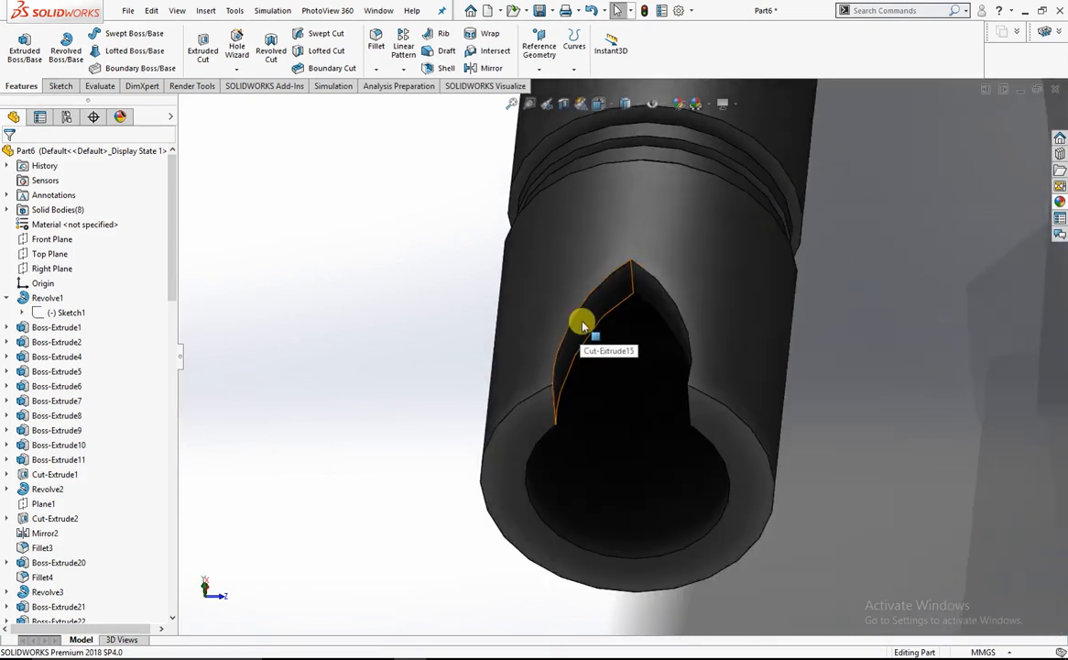
Edit the notch's sketch to flatten both arcs, giving the first a radius of about 28.8 mm, and rebuild the cut
right_click(582, 326)
click(612, 285)
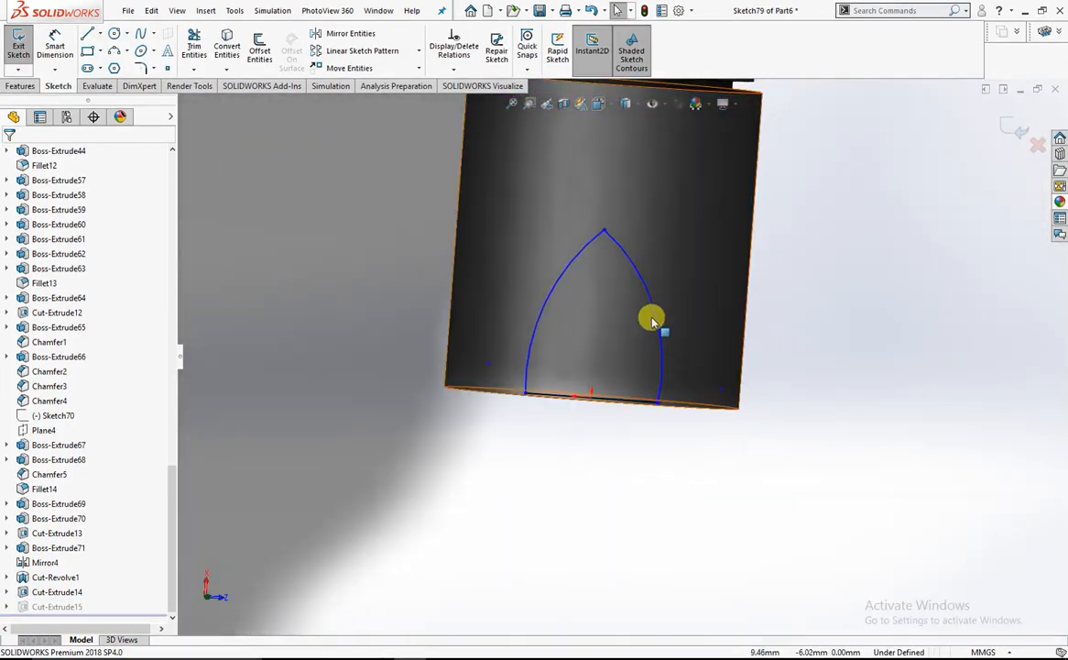
click(650, 324)
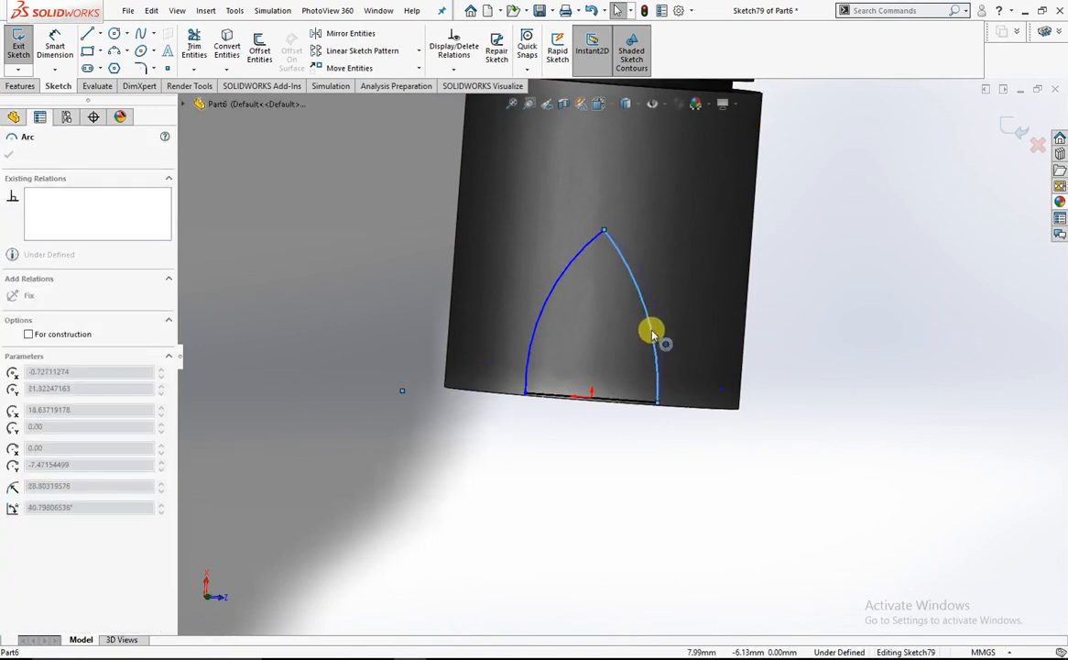
click(550, 324)
drag(553, 325, 544, 316)
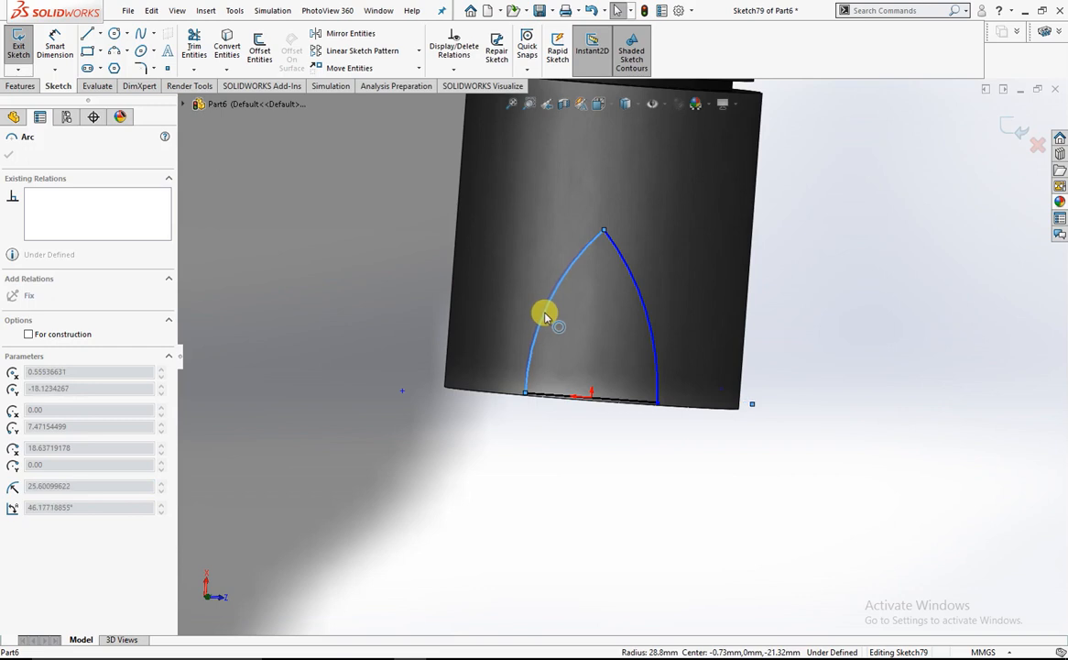
click(1017, 131)
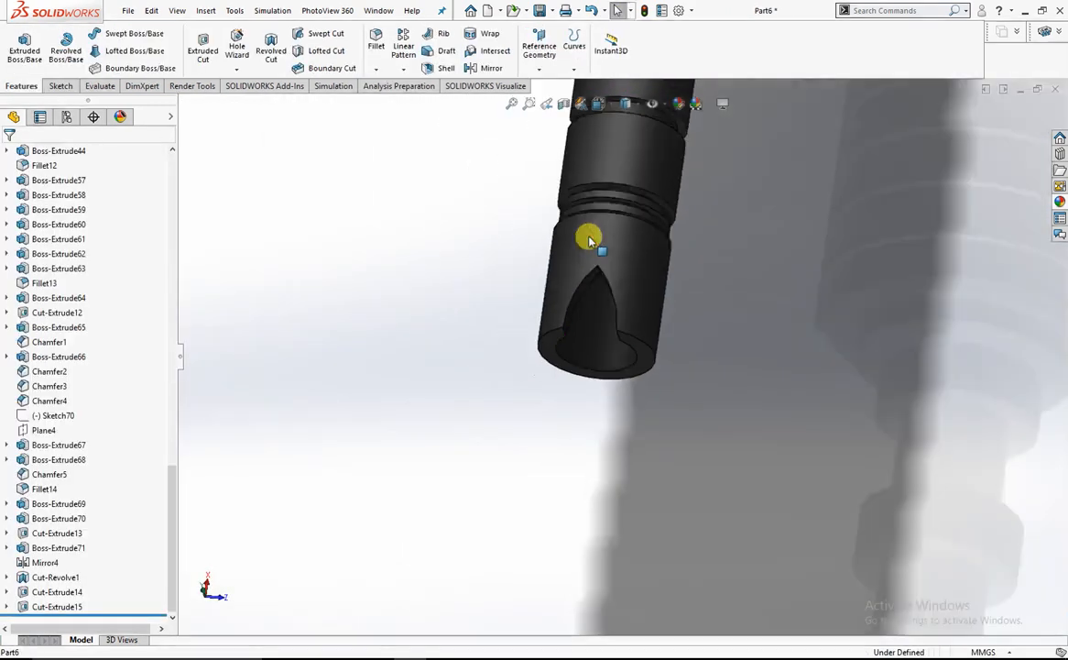
Examine the pointed muzzle notch from several sides and locate the Front Plane in the feature tree
scroll(589, 240, up, 2)
middle_drag(590, 240, 650, 295)
scroll(641, 298, up, 3)
scroll(586, 339, down, 5)
middle_drag(546, 407, 583, 375)
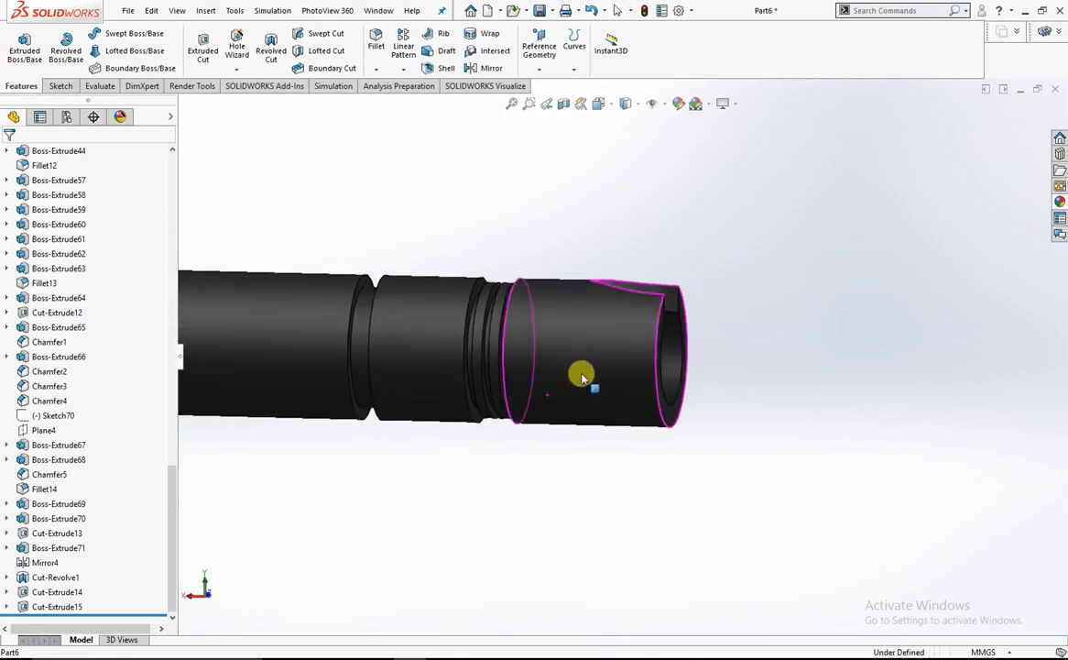
scroll(582, 374, up, 3)
scroll(38, 203, up, 13)
scroll(40, 210, up, 10)
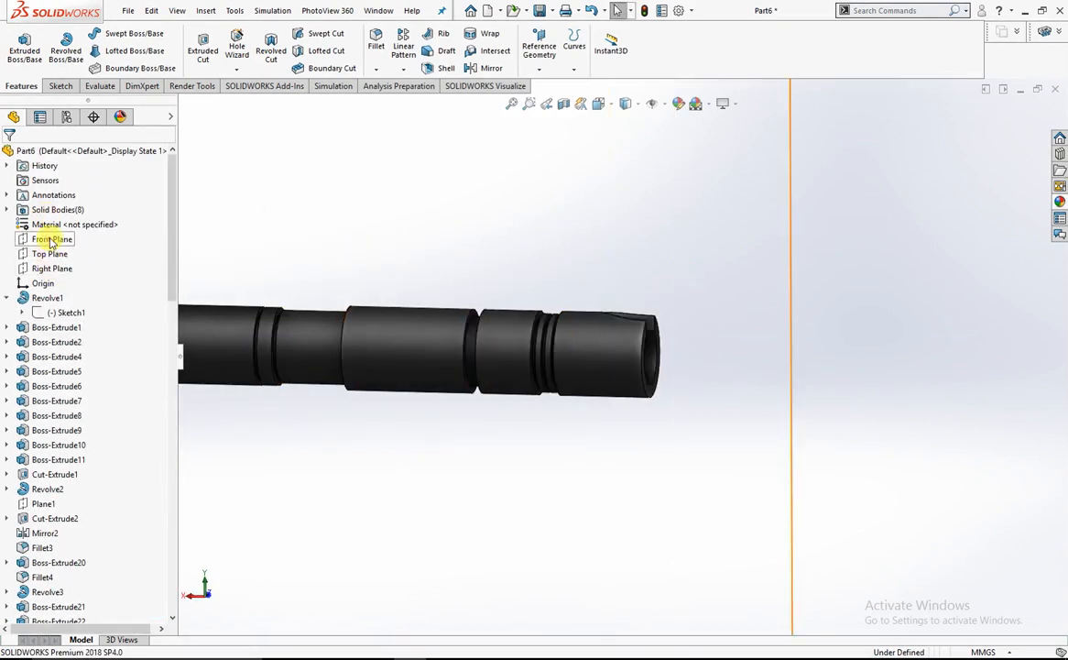
On the Front Plane, sketch a center rectangle about 59 by 7.3 mm, centred on the origin at the muzzle face
right_click(49, 241)
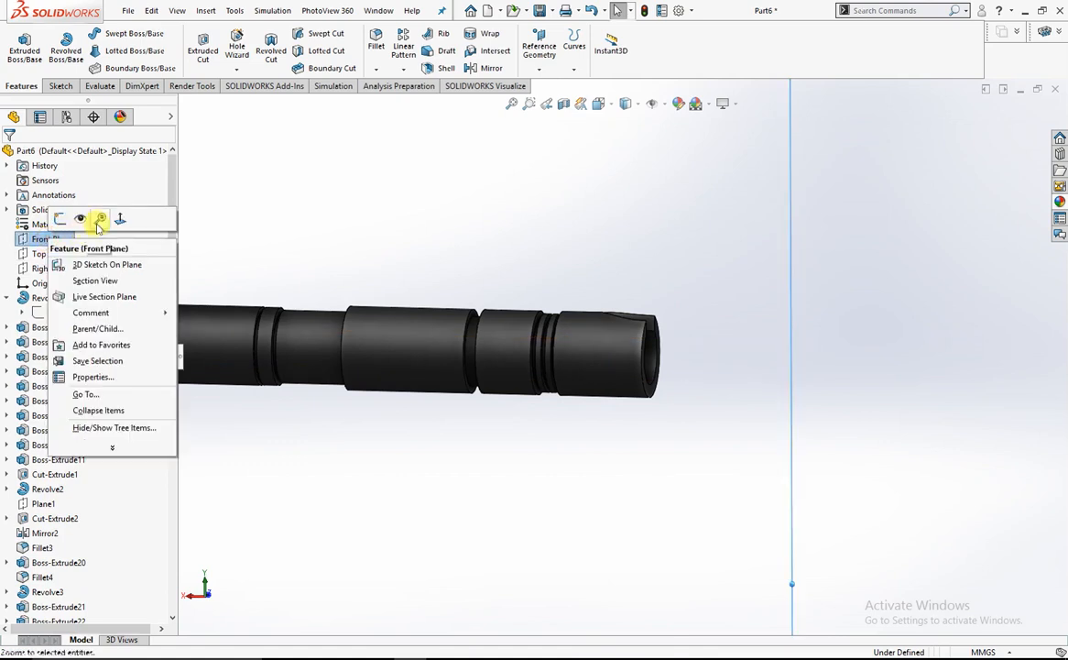
click(107, 216)
right_click(58, 236)
click(64, 217)
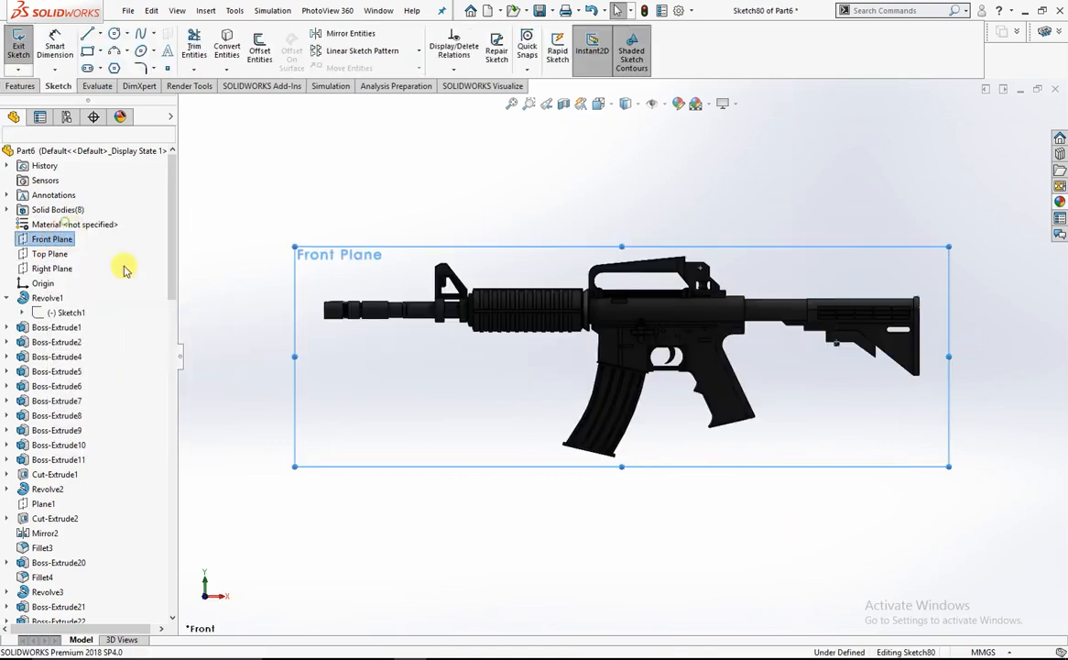
scroll(334, 302, down, 5)
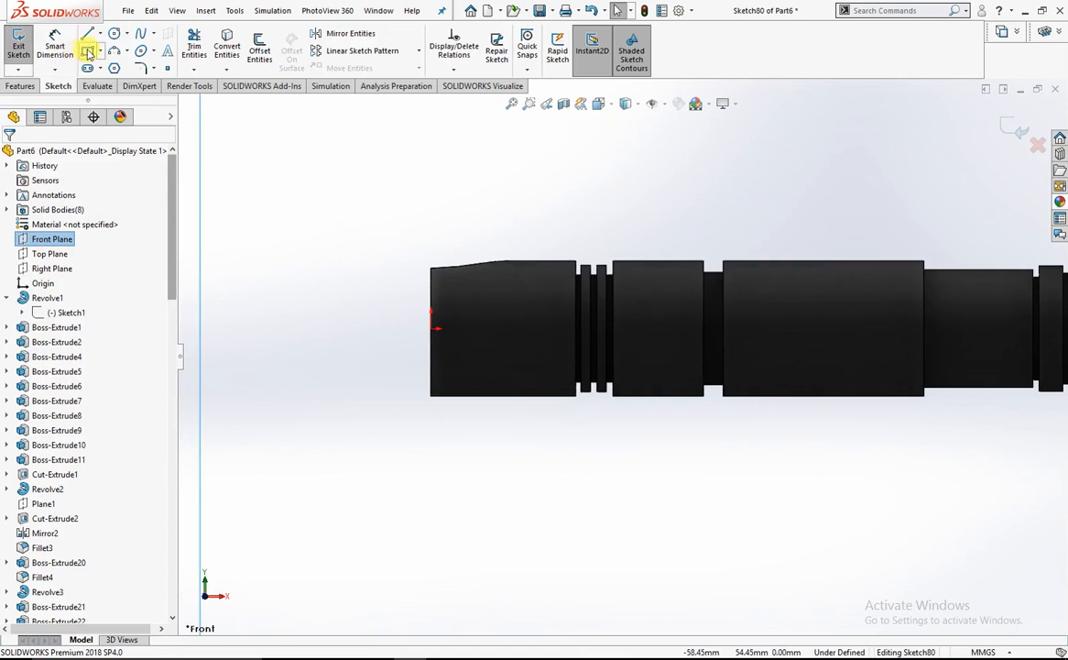
click(87, 53)
scroll(507, 336, down, 3)
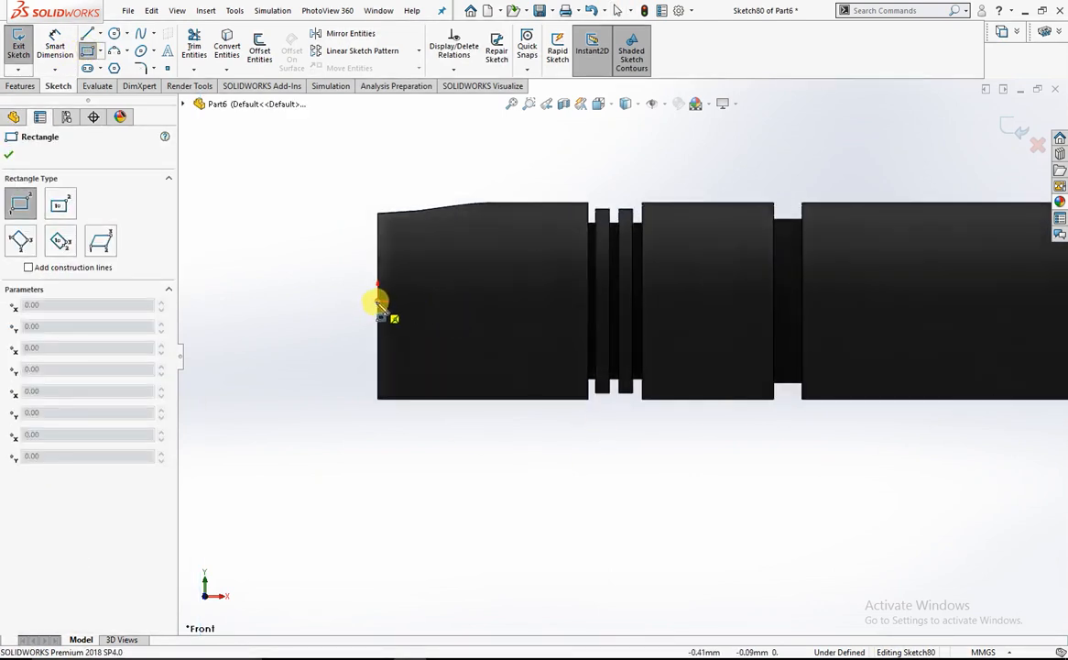
click(58, 209)
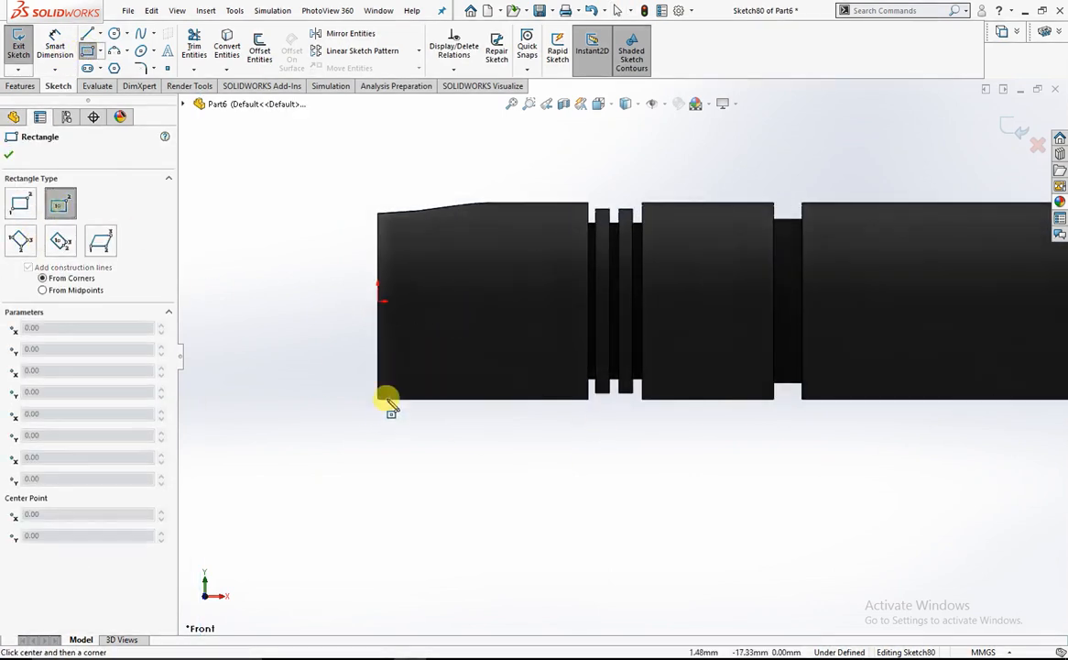
click(377, 301)
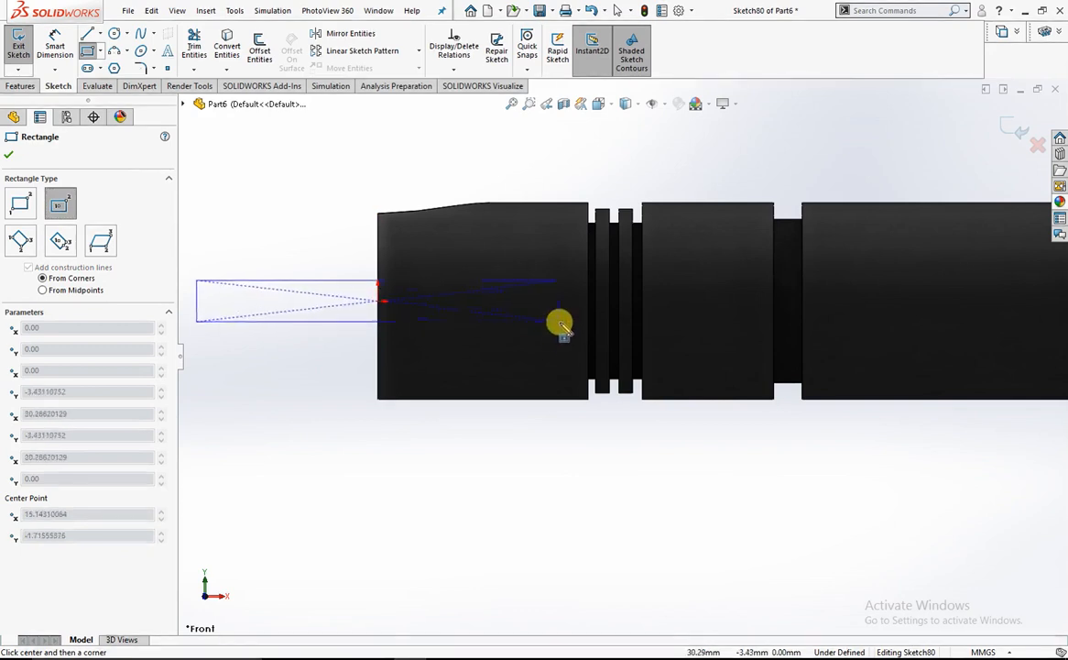
click(555, 322)
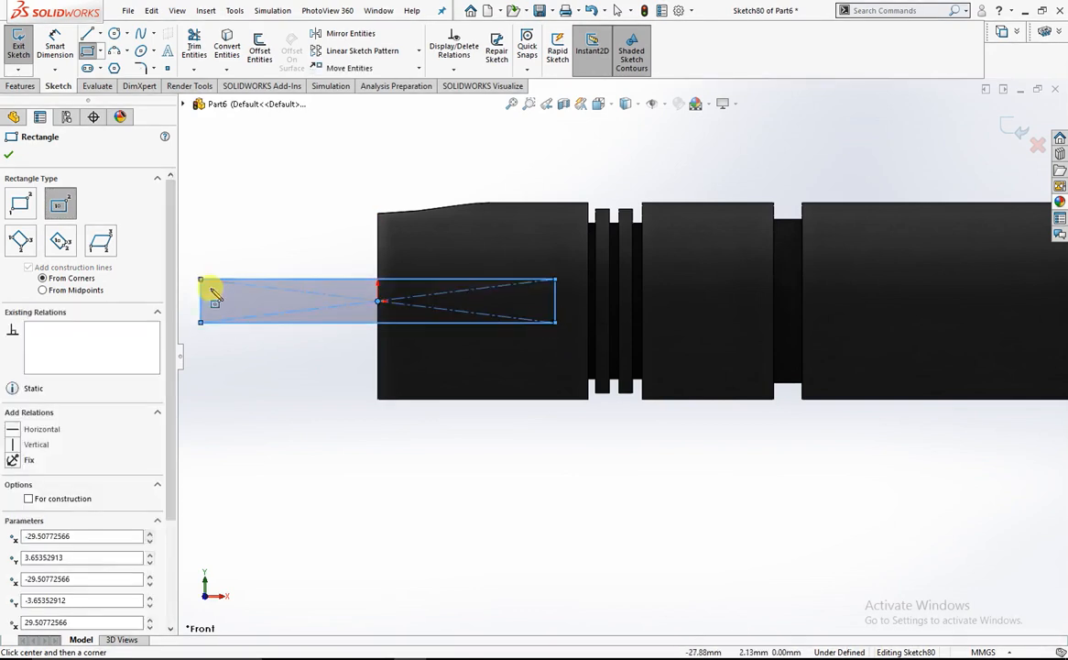
click(10, 155)
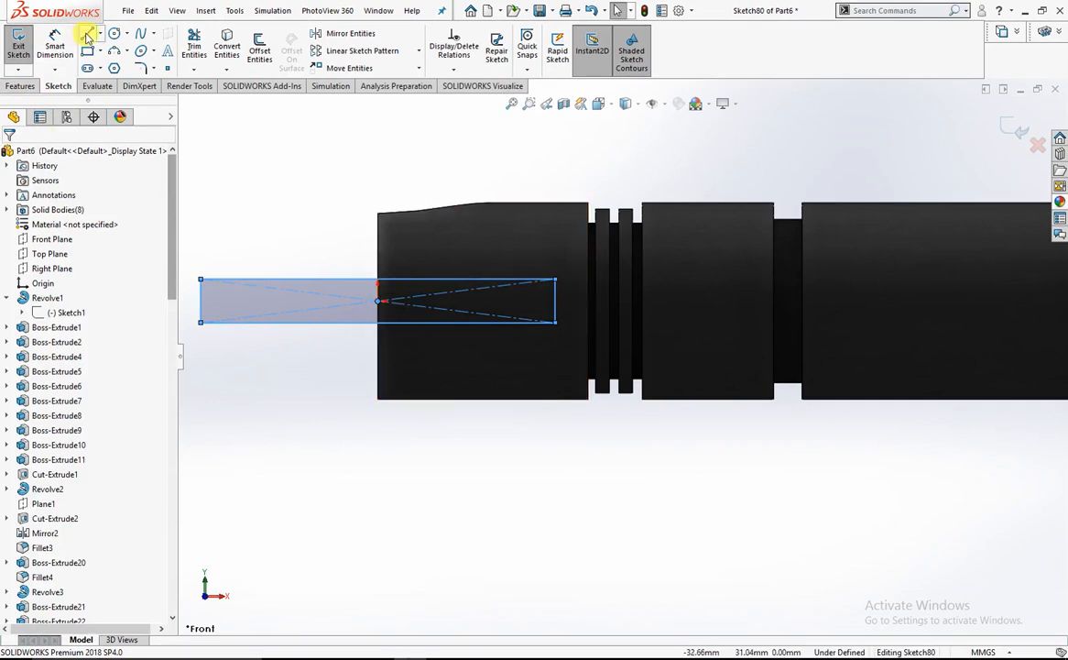
Divide the rectangle with a vertical line about 3.9 mm behind the muzzle face and trim away everything on its muzzle side
click(87, 35)
drag(402, 279, 401, 323)
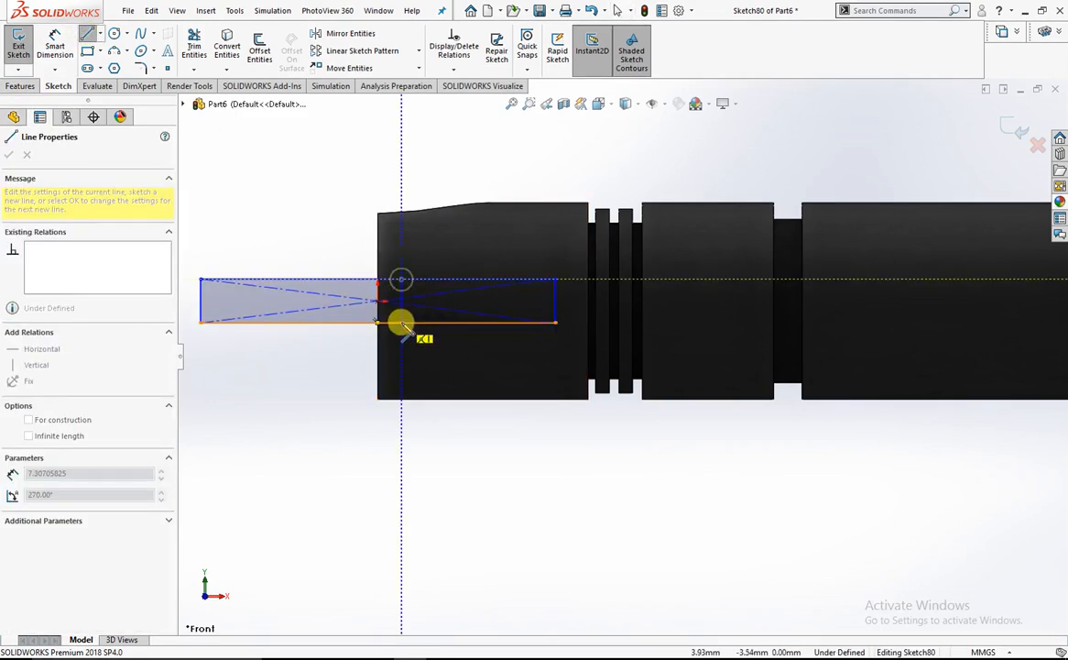
key(Escape)
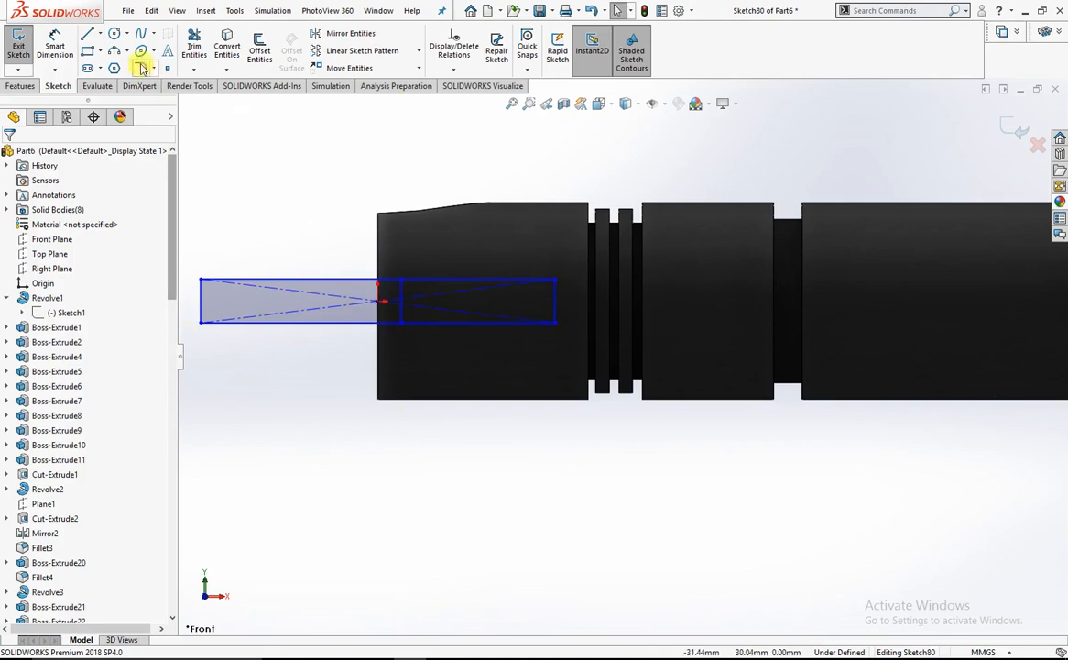
click(192, 53)
drag(298, 272, 316, 412)
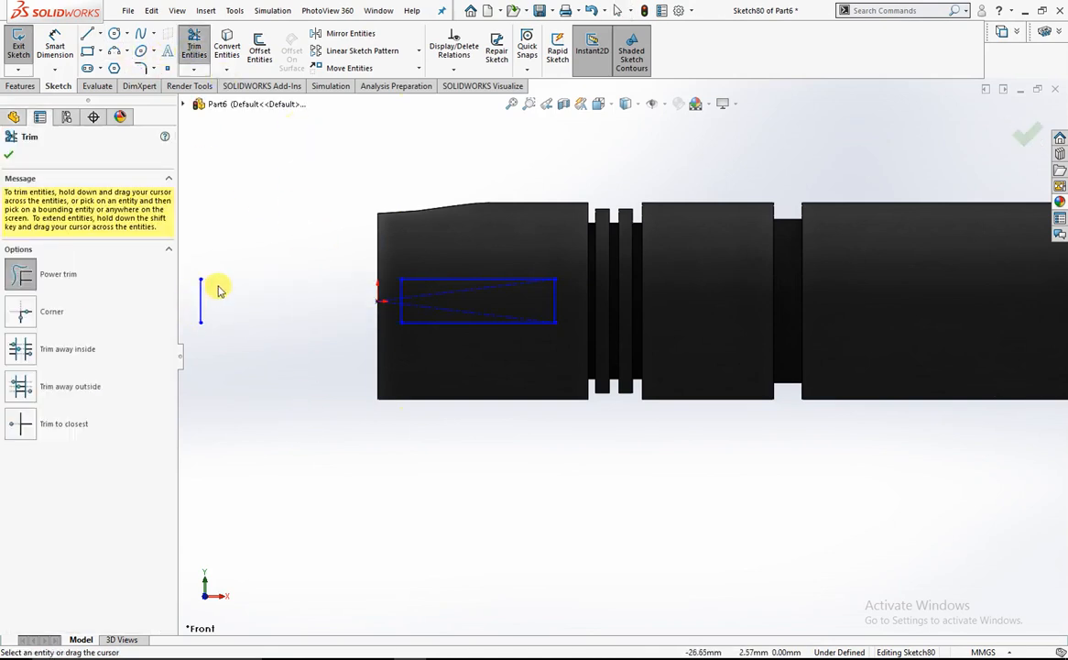
click(11, 157)
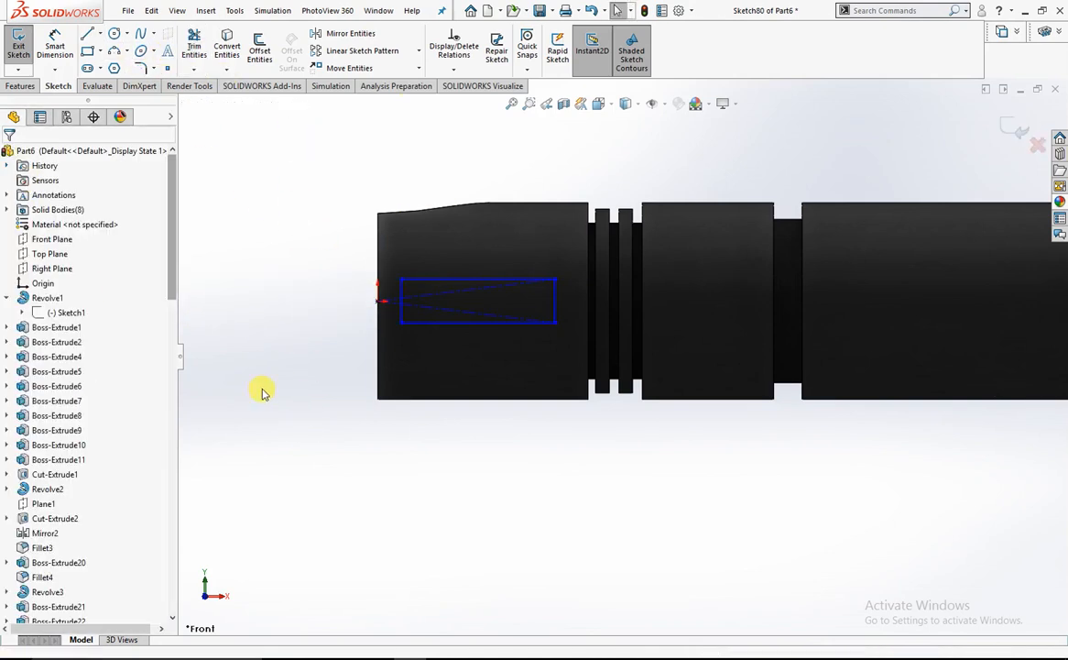
Narrow the slot profile by moving both of its long horizontal edges closer to the barrel axis
scroll(494, 314, down, 3)
click(460, 334)
drag(460, 334, 458, 321)
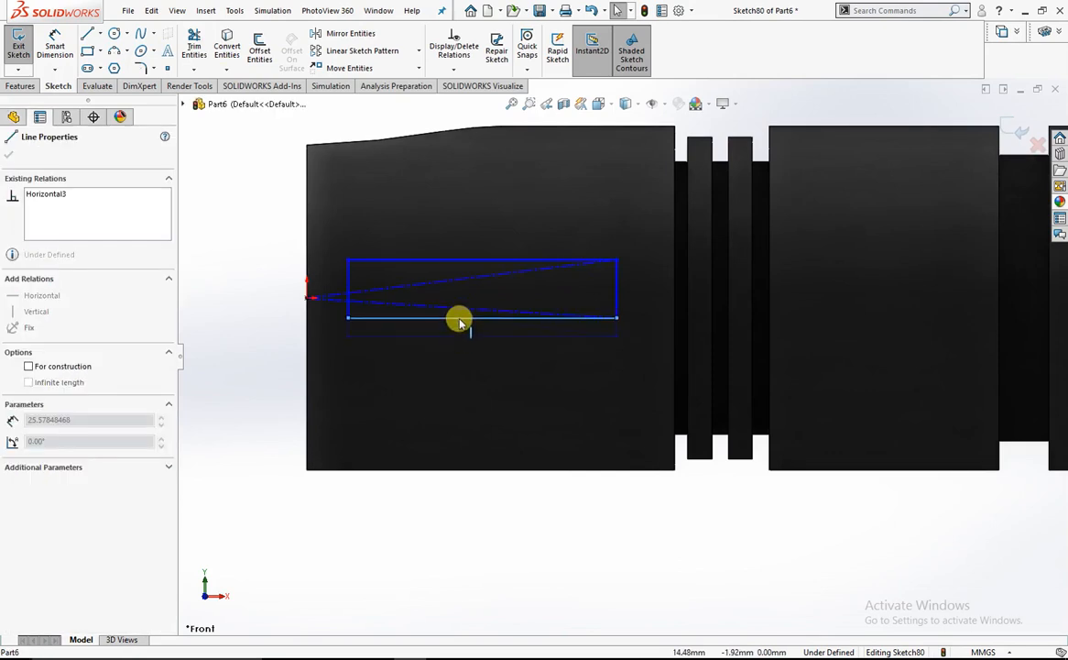
click(444, 260)
drag(445, 270, 443, 277)
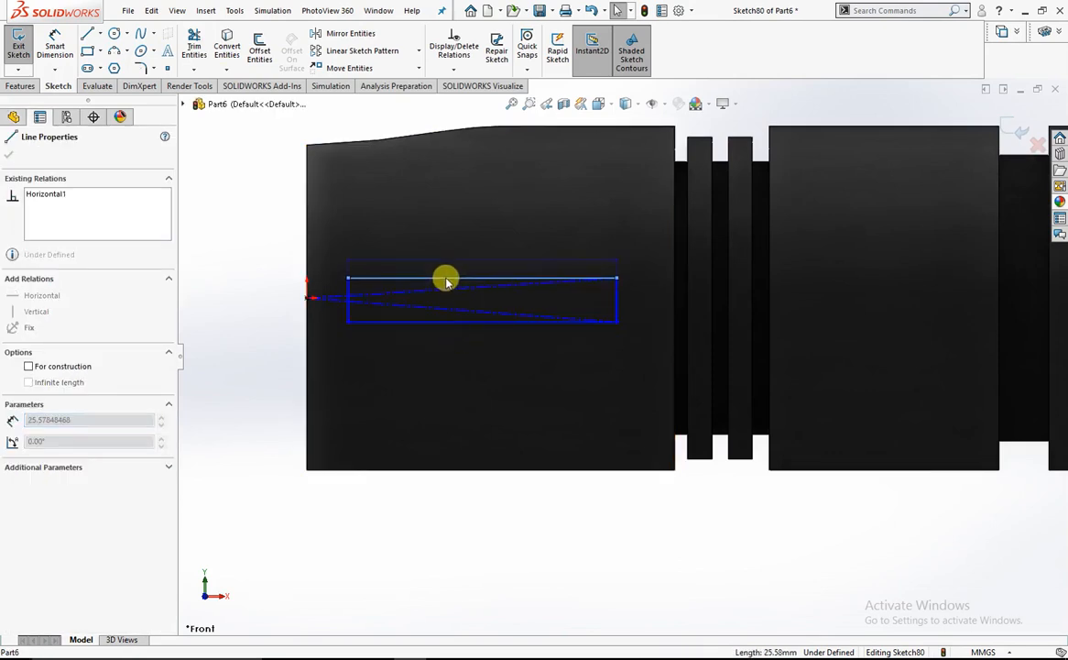
click(235, 241)
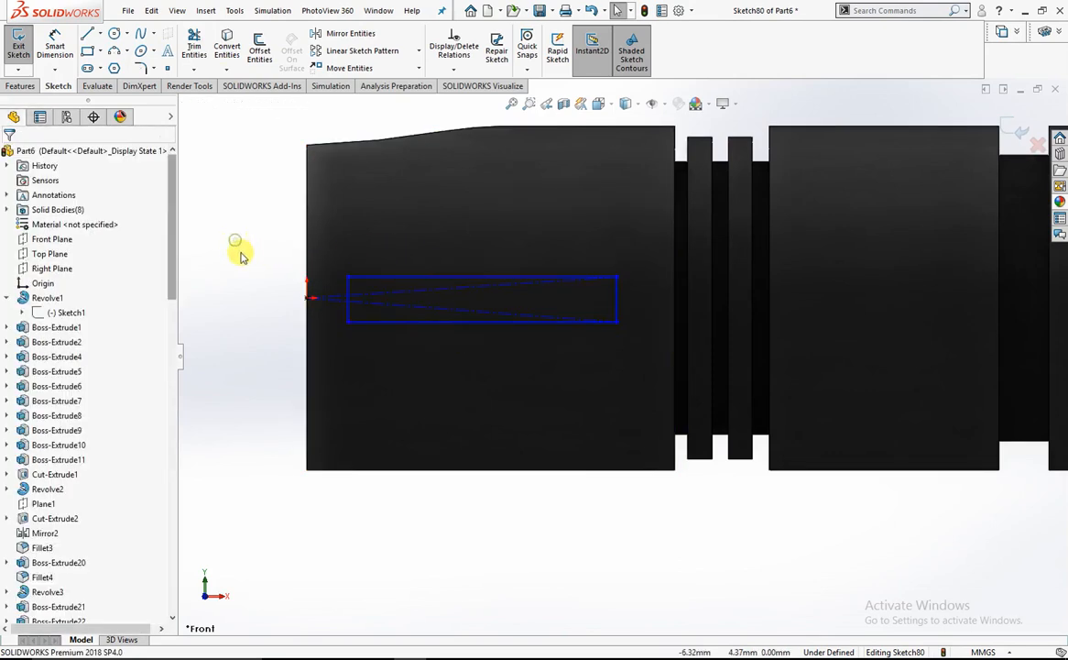
click(19, 85)
click(23, 41)
middle_drag(390, 252, 437, 275)
click(27, 156)
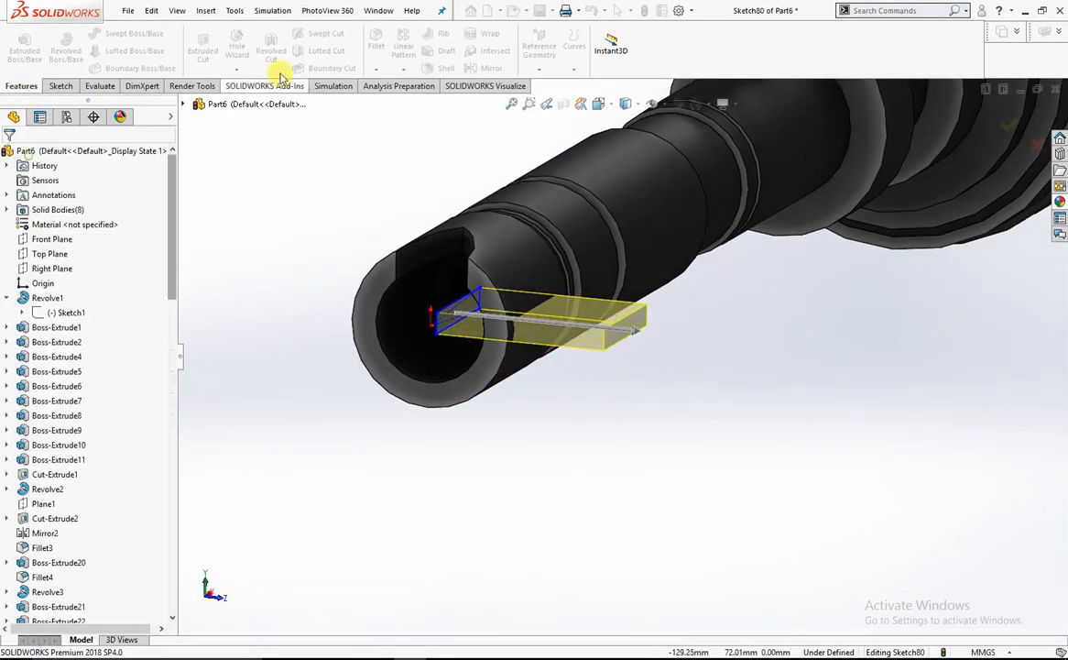
Cut the slot profile through both side walls of the muzzle with an Extruded Cut set to Through All - Both
click(202, 46)
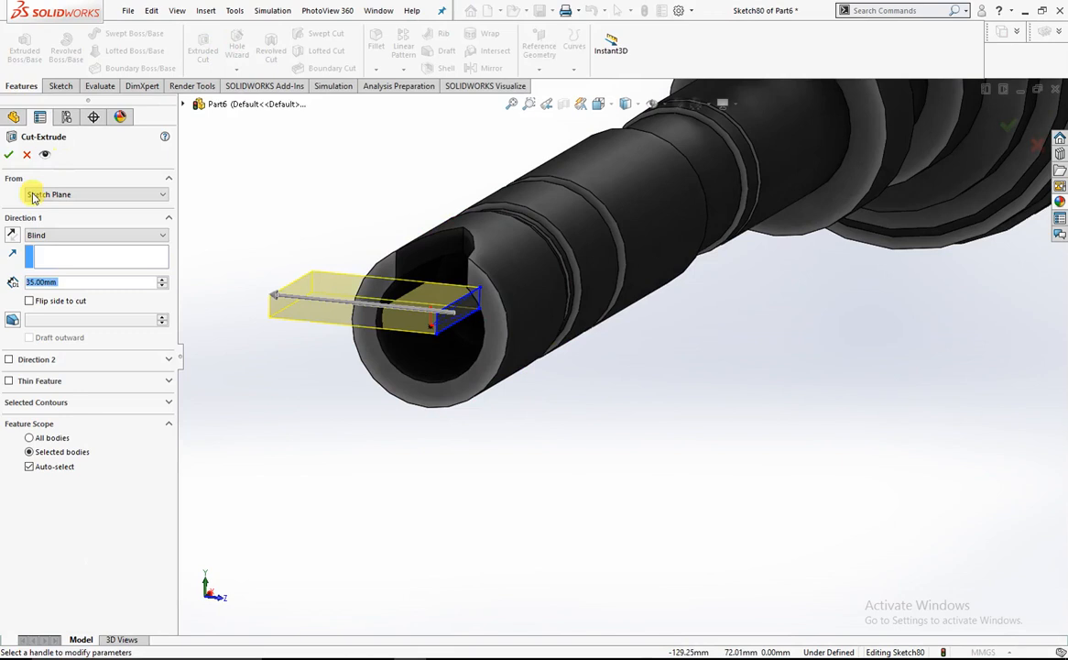
click(124, 237)
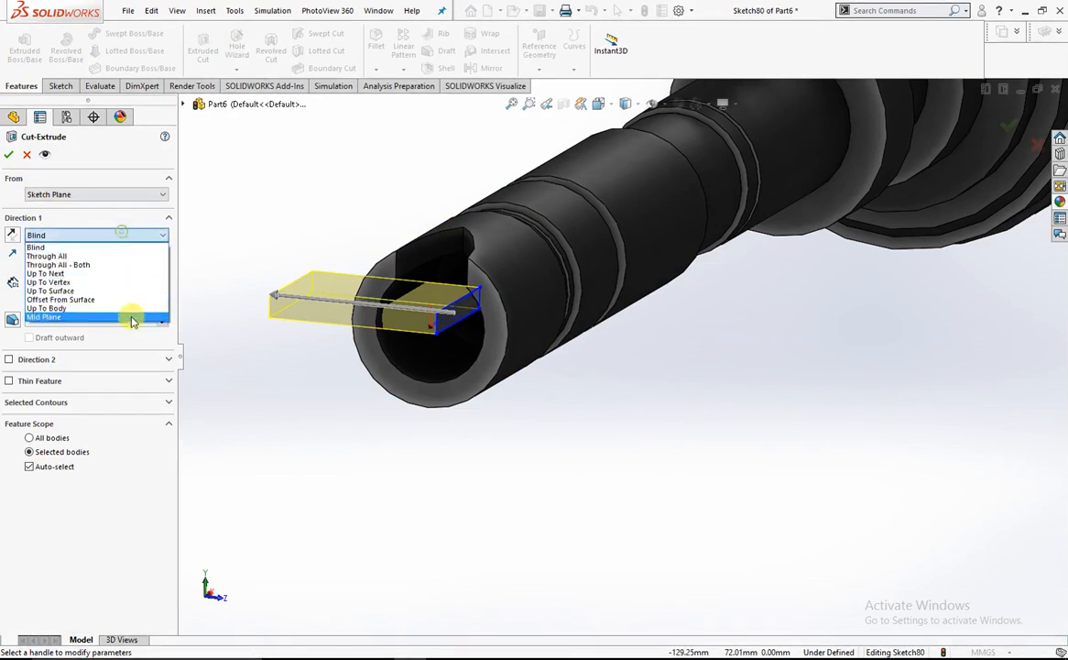
click(117, 262)
click(11, 155)
Examine the slotted muzzle and orient the whole rifle in a three-quarter view with the muzzle towards the viewer
mouse_move(487, 352)
middle_down()
mouse_move(541, 310)
mouse_move(495, 370)
middle_up()
scroll(496, 370, up, 5)
middle_drag(618, 351, 701, 294)
click(598, 103)
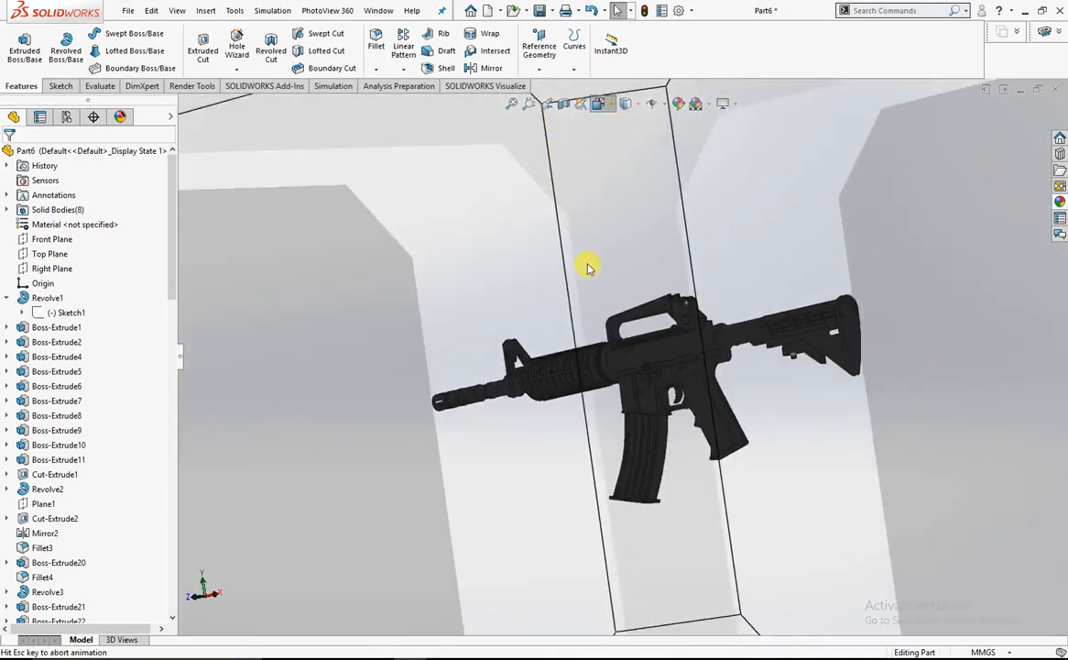
click(500, 314)
middle_drag(503, 312, 656, 293)
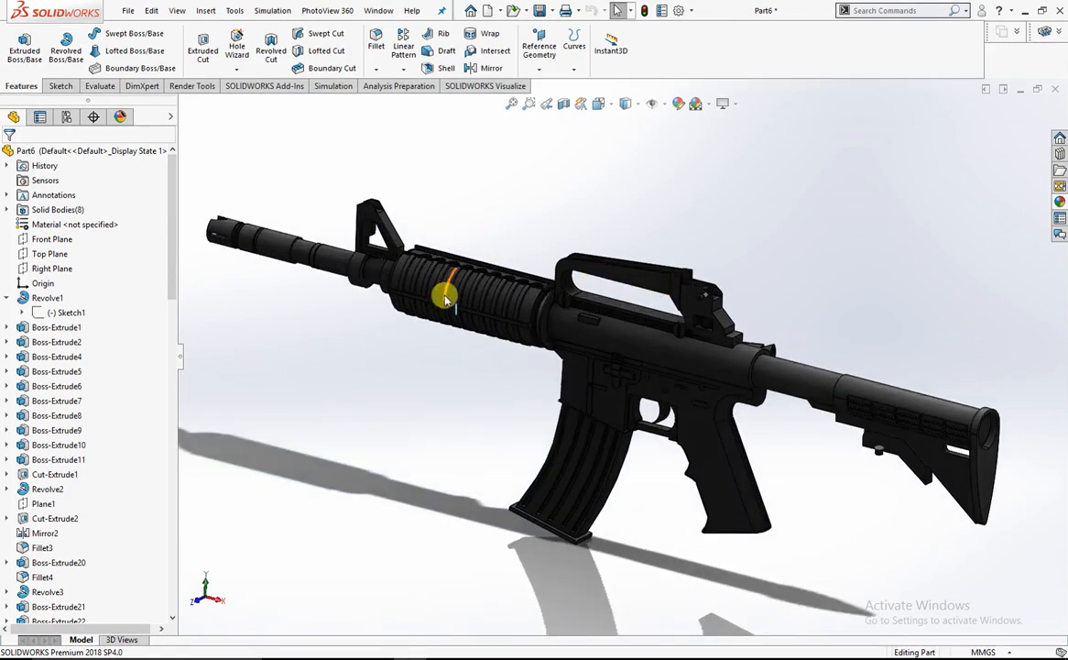
Open the PhotoView 360 render preview and adjust the rifle's angle and zoom to frame it for rendering
click(179, 87)
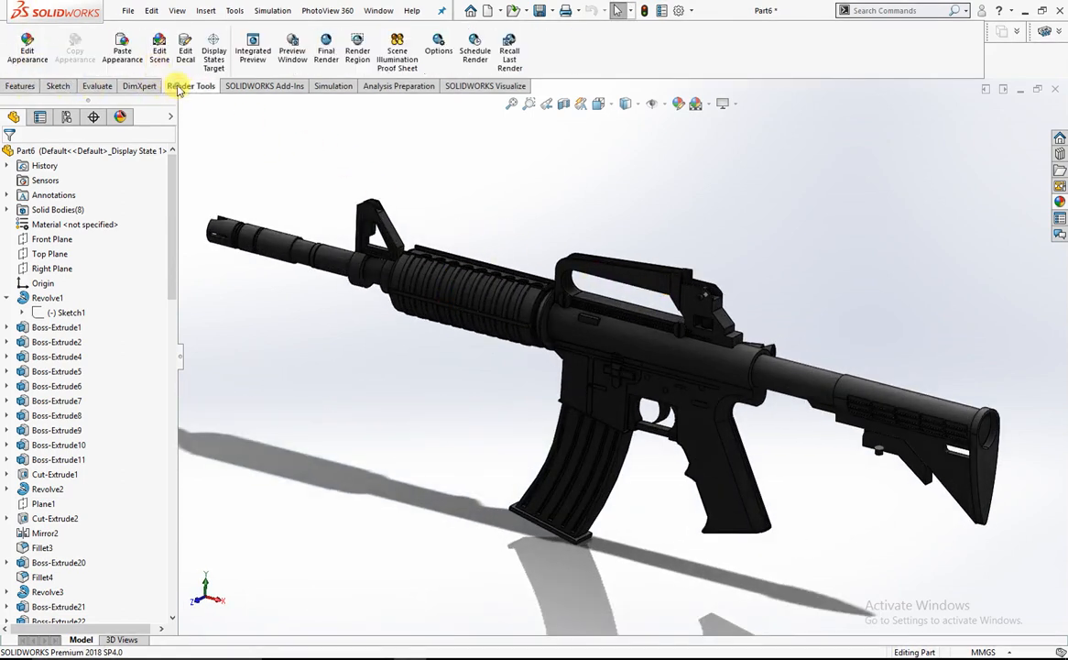
click(287, 57)
click(525, 359)
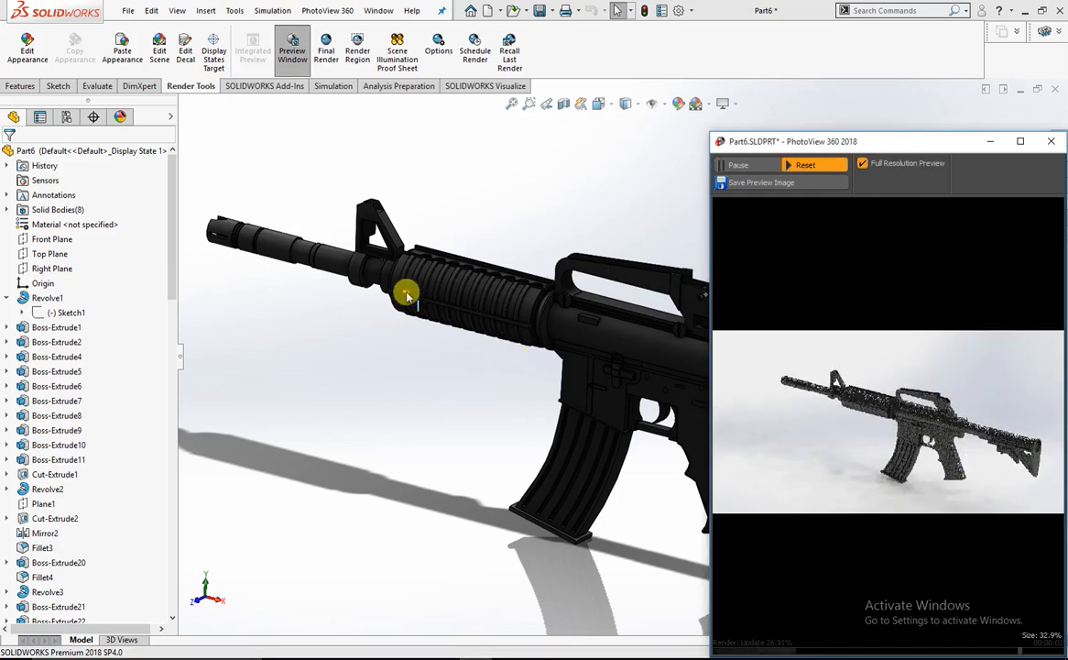
middle_drag(460, 475, 472, 427)
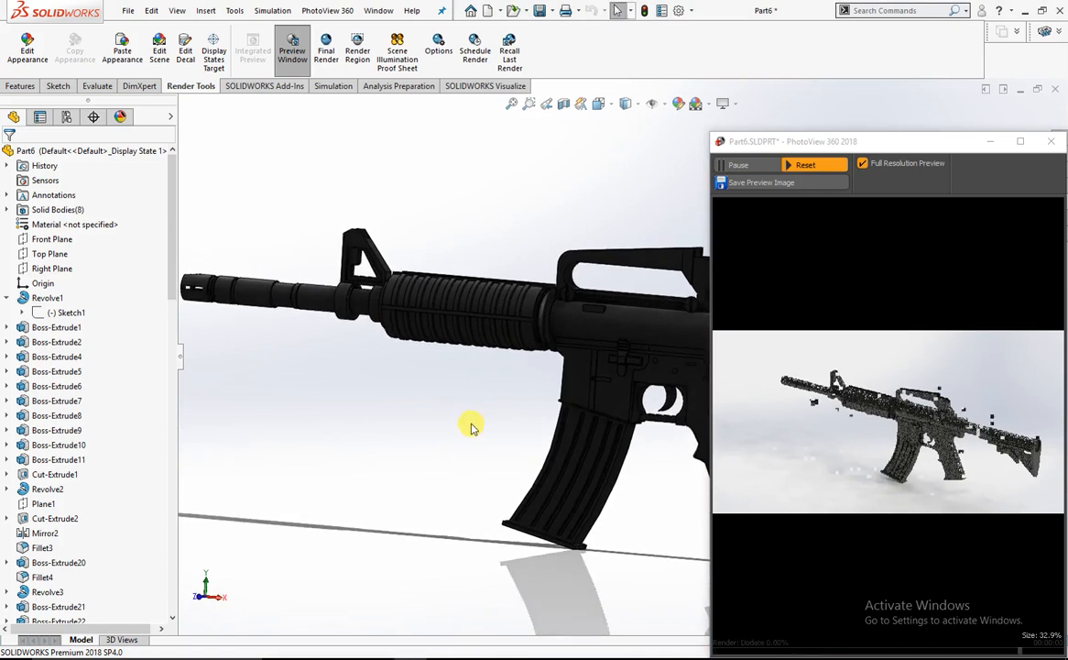
middle_drag(469, 428, 443, 459)
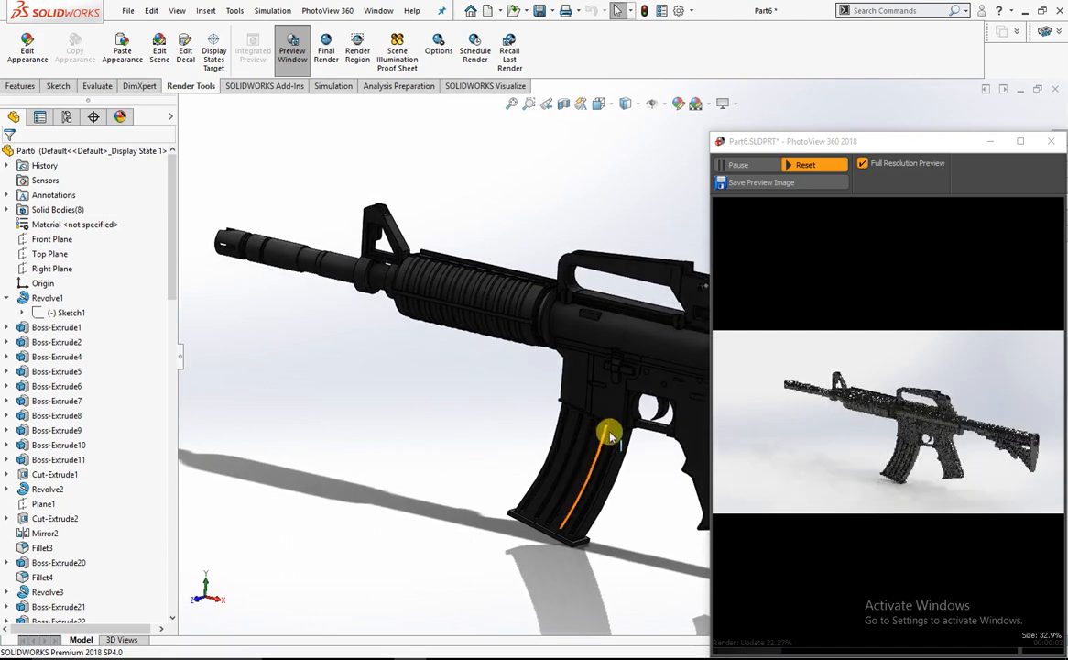
scroll(638, 412, down, 2)
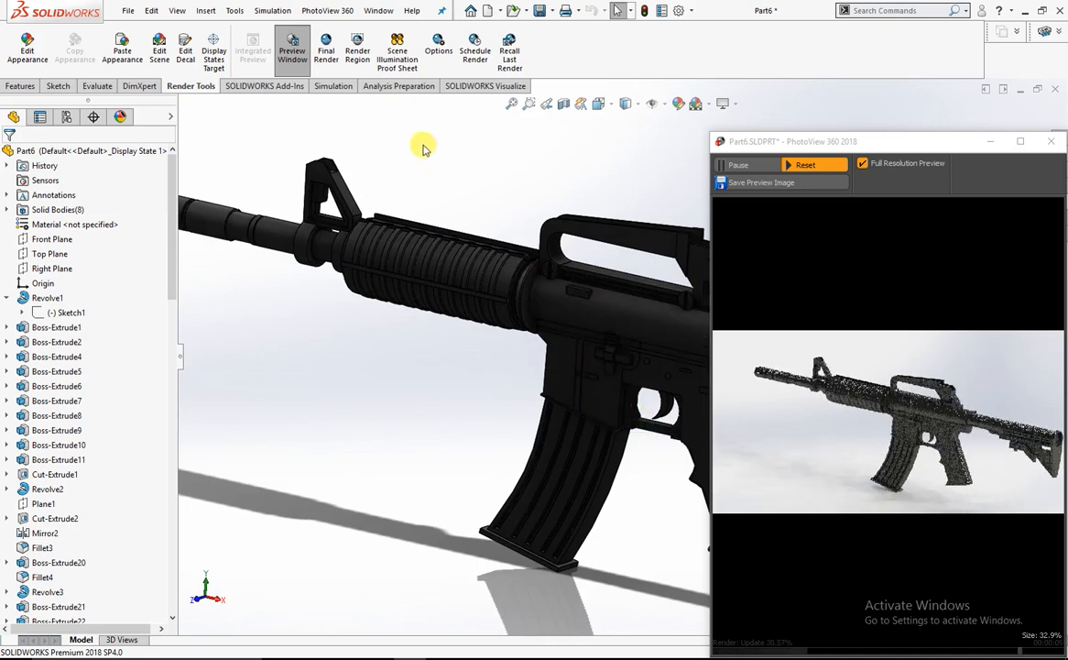
Run the final render, save the image to the Desktop as the JPEG file Untitled, and close the render window
click(327, 55)
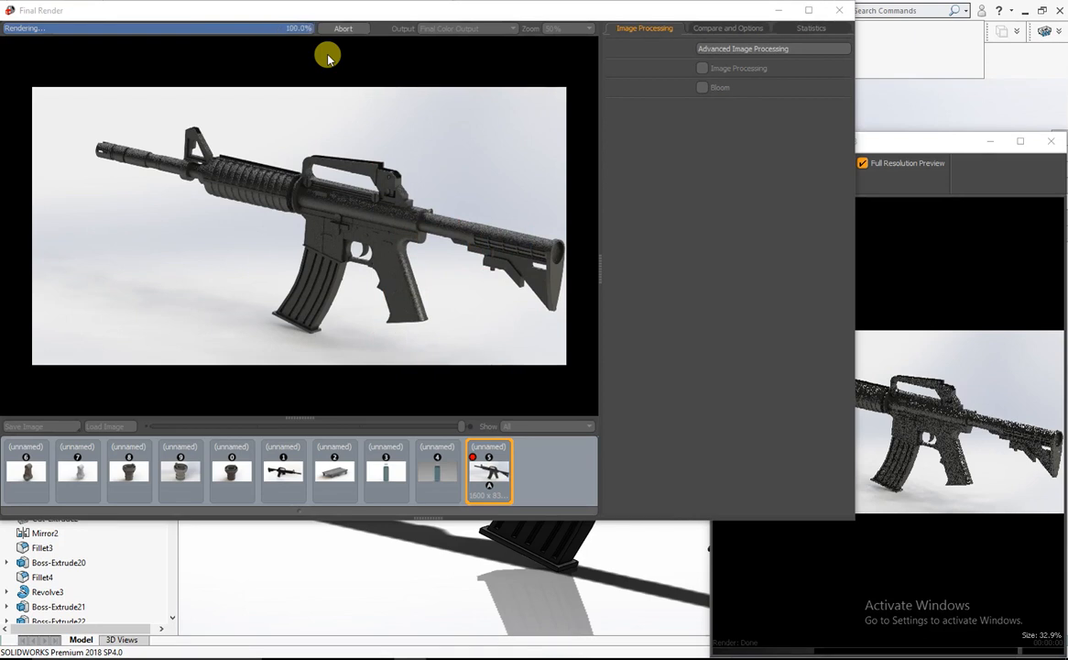
click(65, 429)
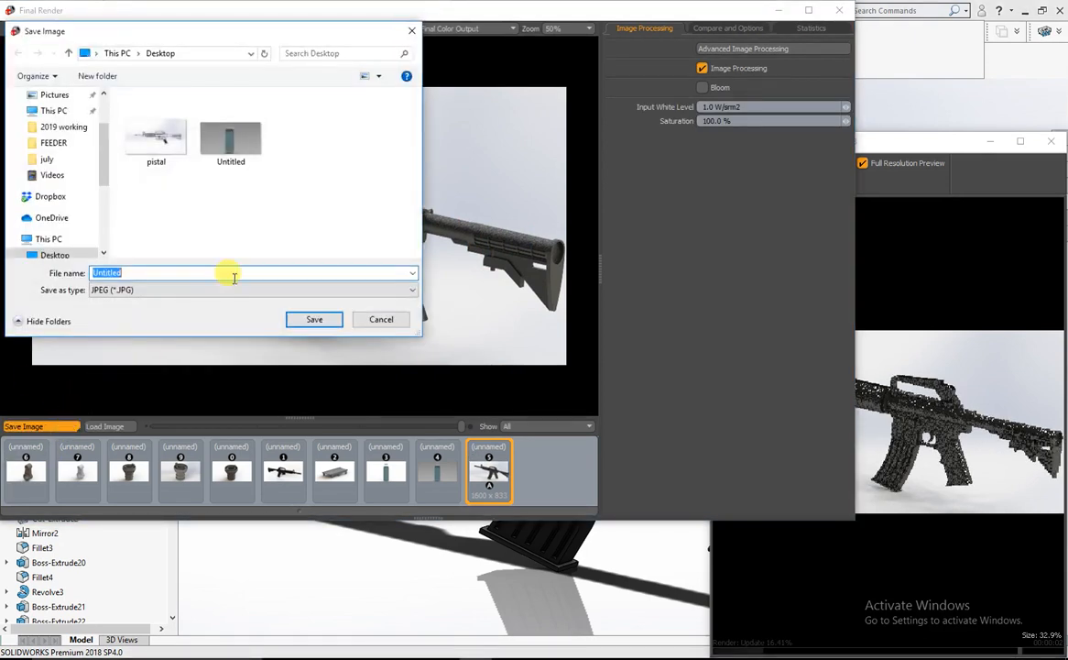
click(299, 323)
click(587, 341)
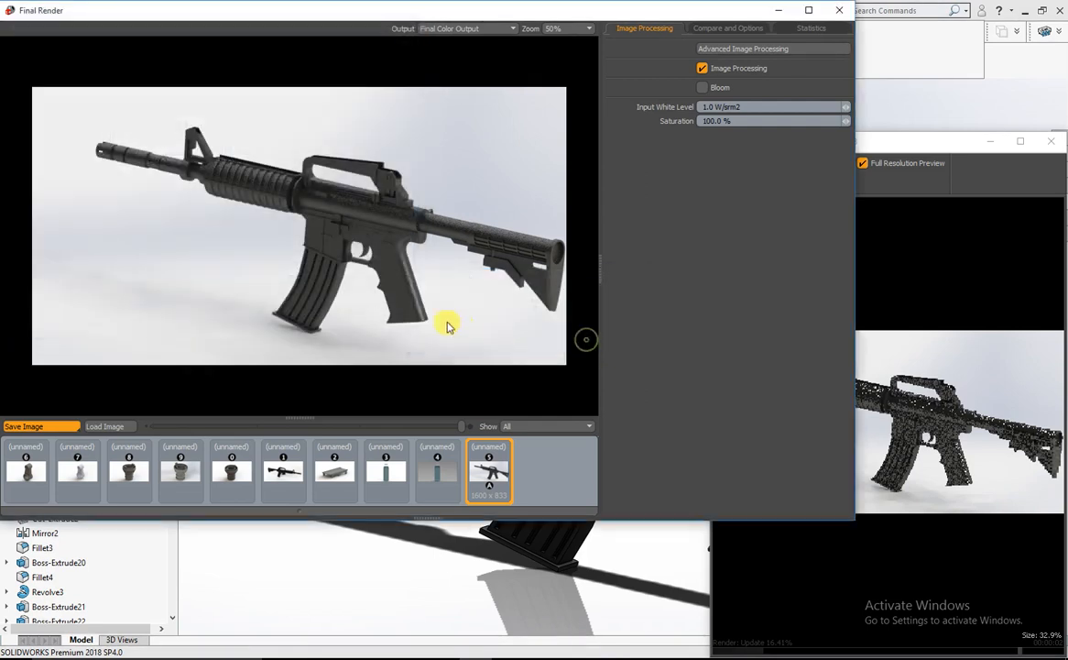
click(834, 12)
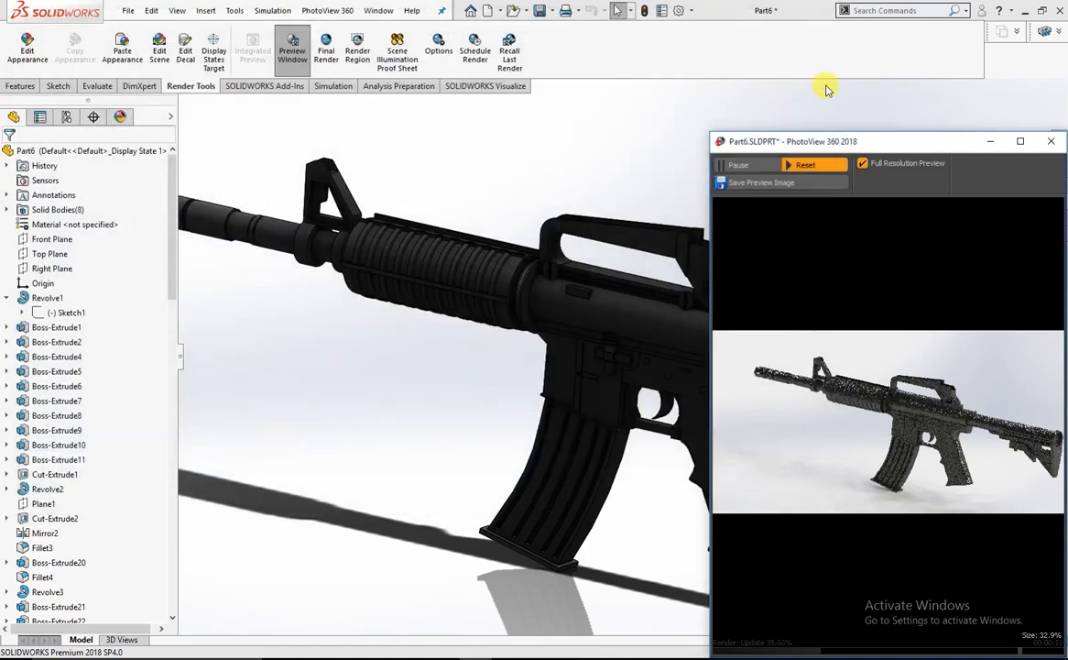